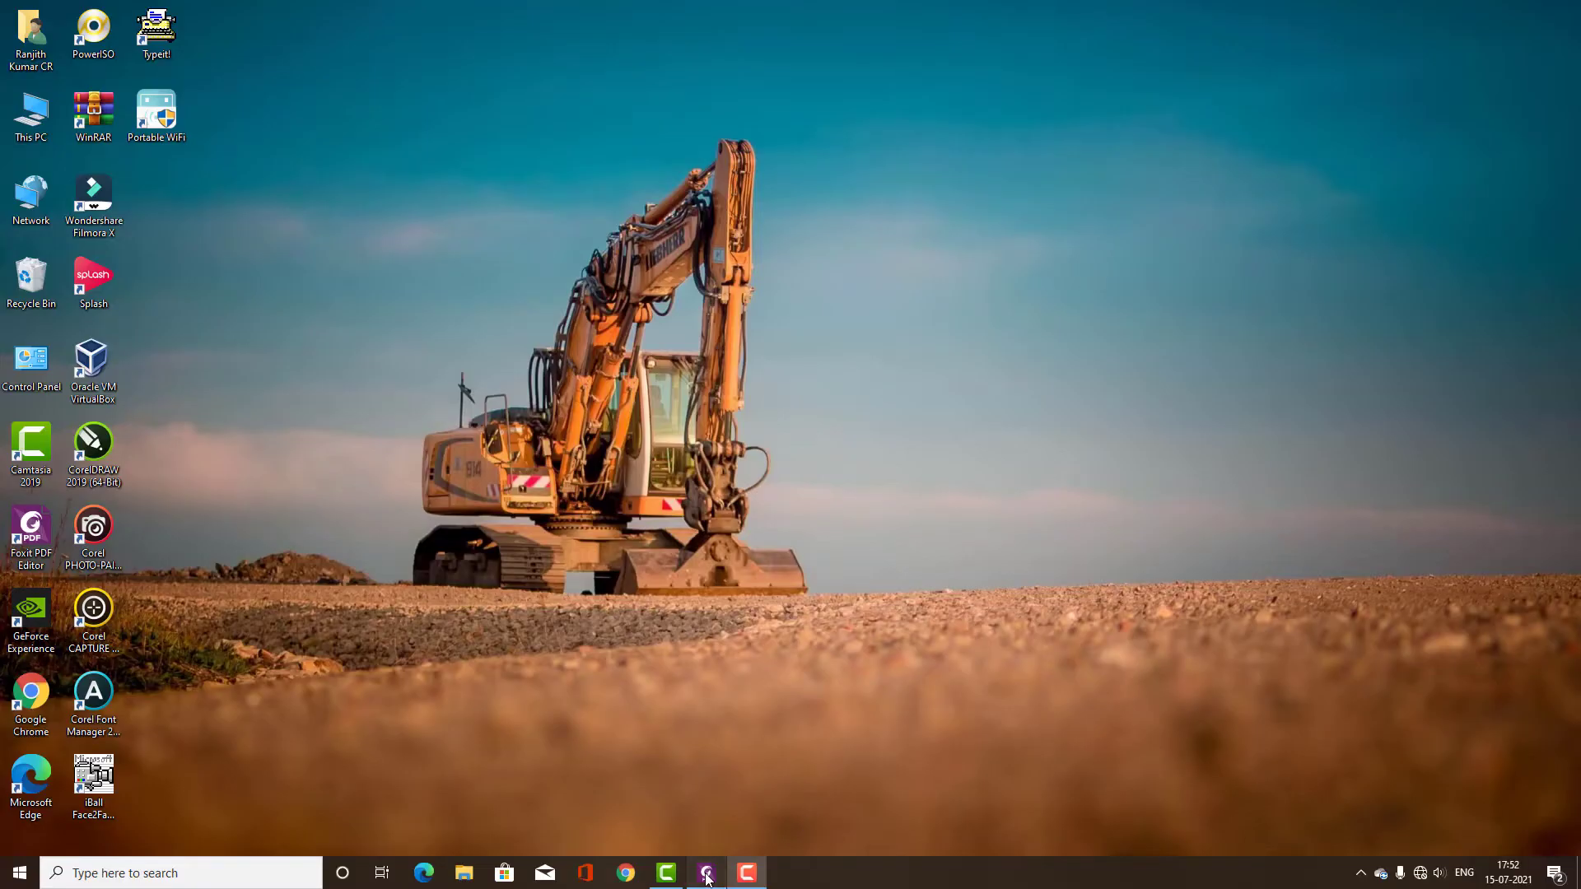
- Bring back Foxit and pan through Exercise No. 9 to study the Chip disc design
{"action": "left_click", "coordinate": [706, 875]}
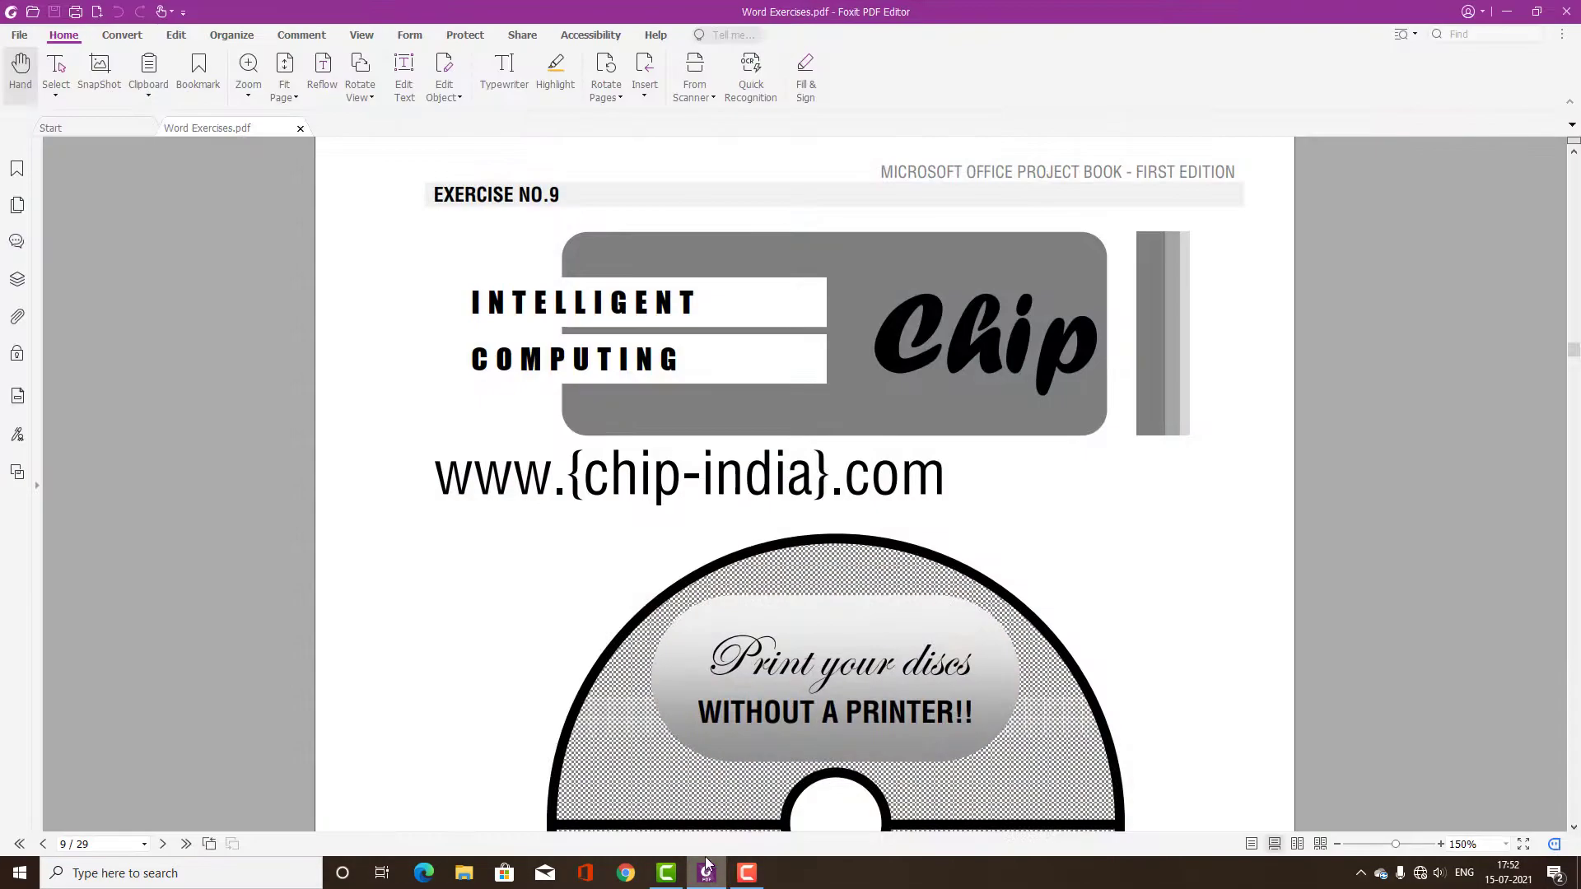
{"action": "scroll", "coordinate": [835, 280], "scroll_direction": "down", "scroll_amount": 1}
{"action": "scroll", "coordinate": [835, 280], "scroll_direction": "up", "scroll_amount": 1}
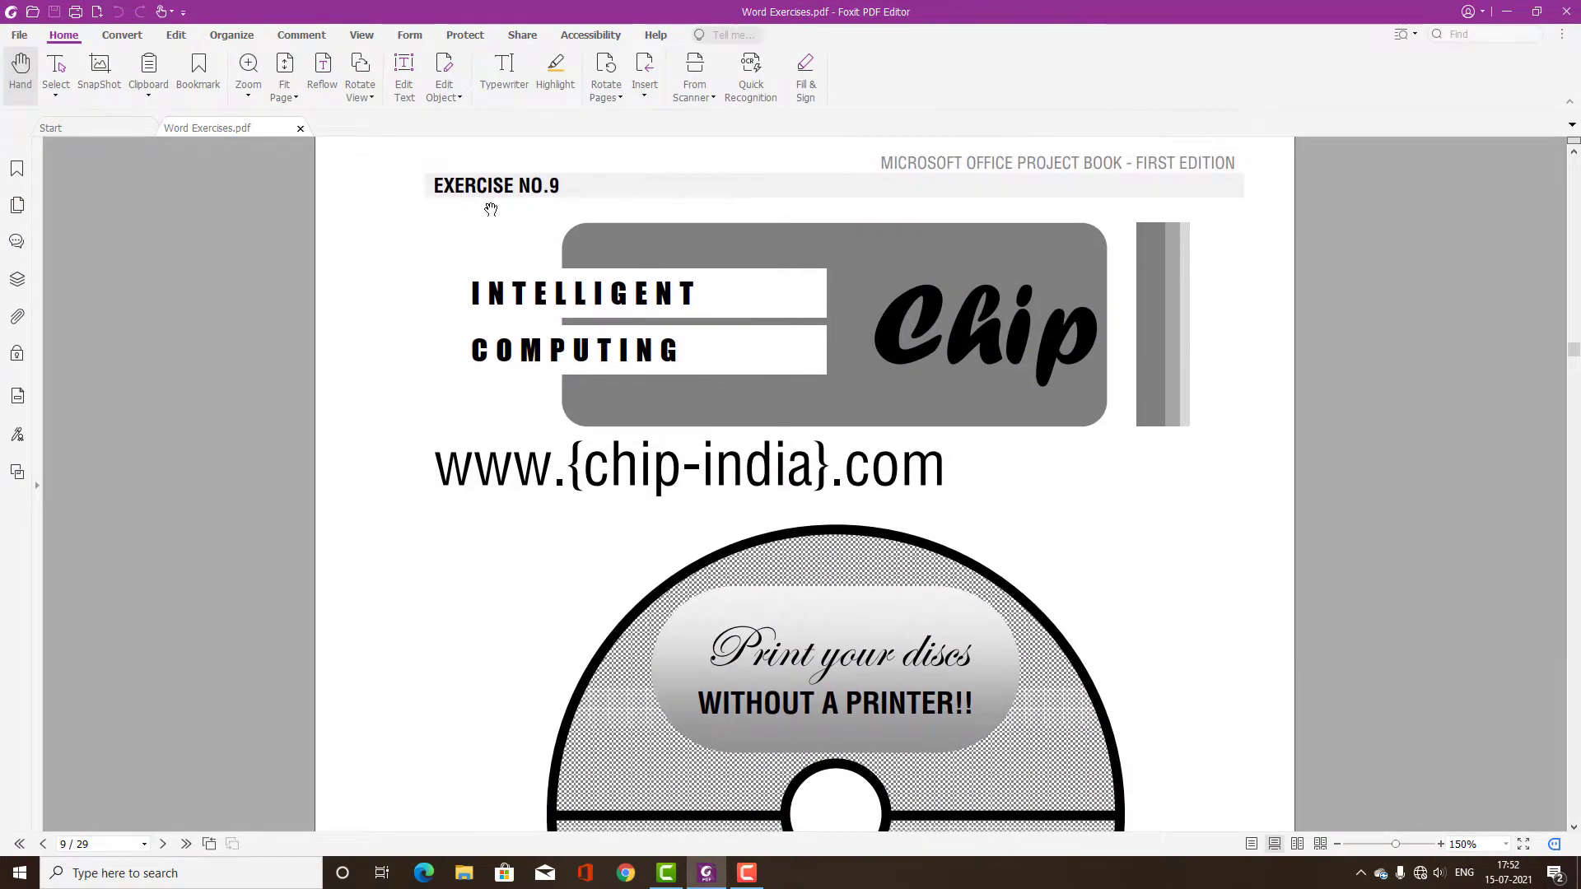
{"action": "scroll", "coordinate": [843, 329], "scroll_direction": "down", "scroll_amount": 3}
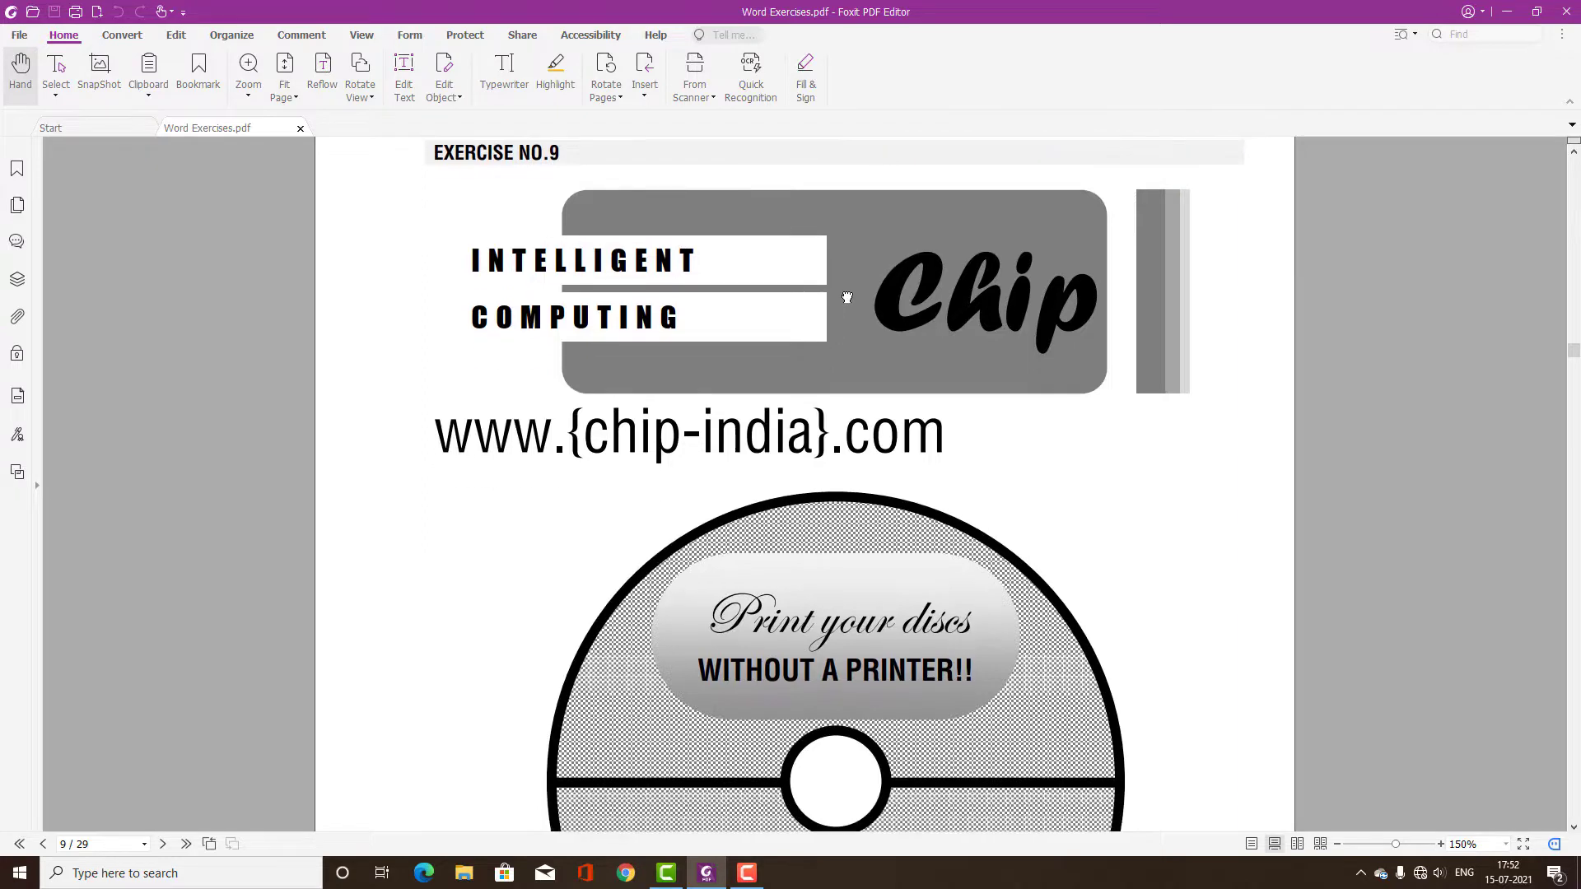
{"action": "mouse_move", "coordinate": [946, 499]}
{"action": "left_mouse_down"}
{"action": "mouse_move", "coordinate": [917, 284]}
{"action": "mouse_move", "coordinate": [910, 728]}
{"action": "left_mouse_up"}
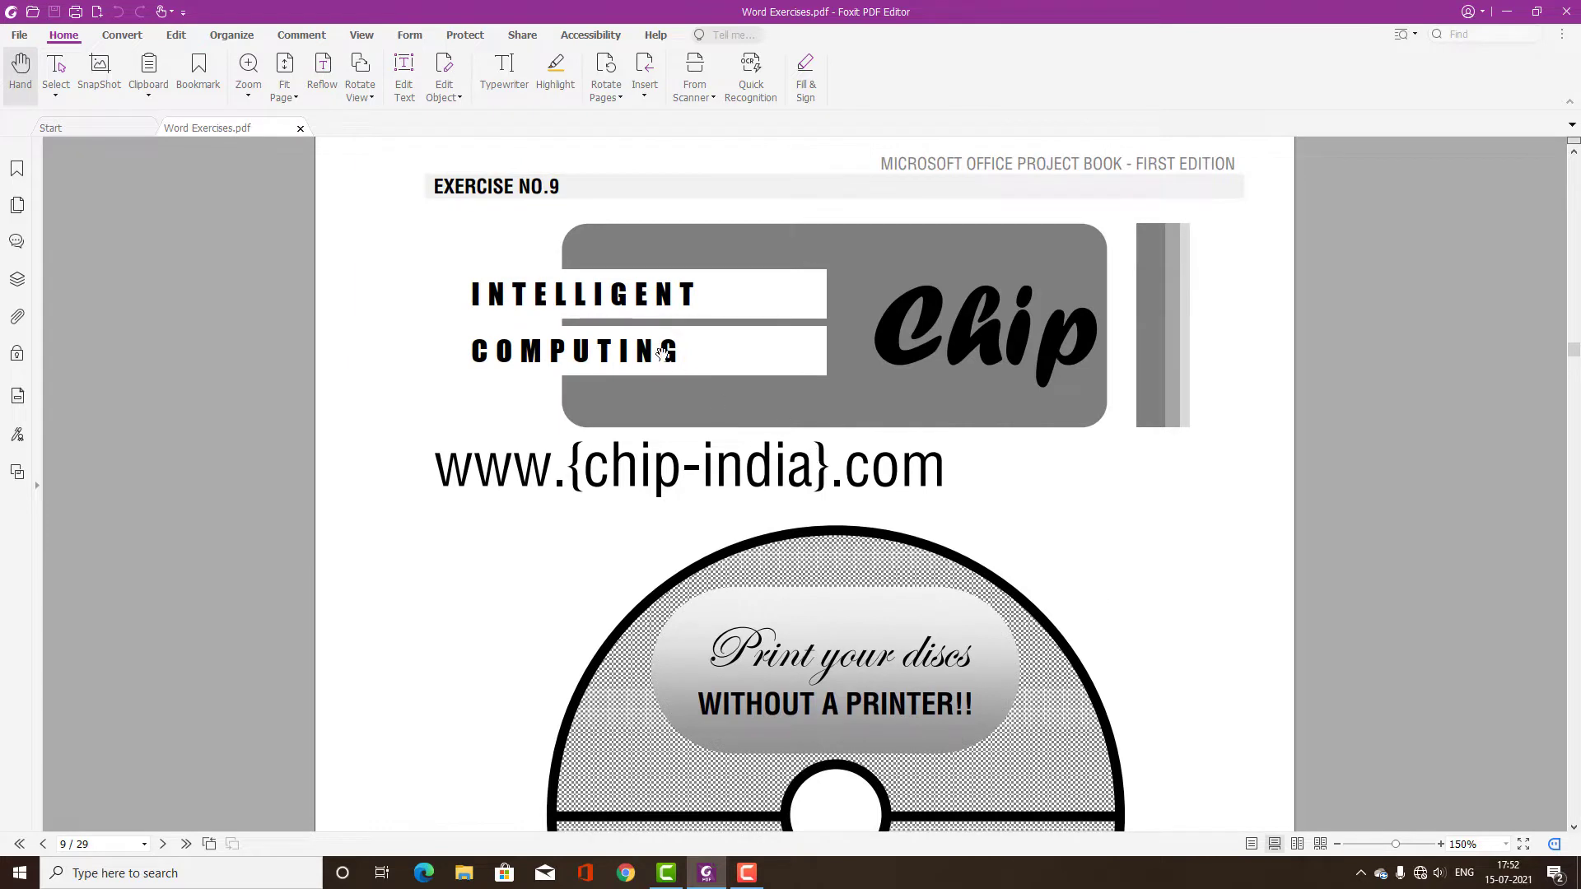
{"action": "scroll", "coordinate": [878, 470], "scroll_direction": "down", "scroll_amount": 1}
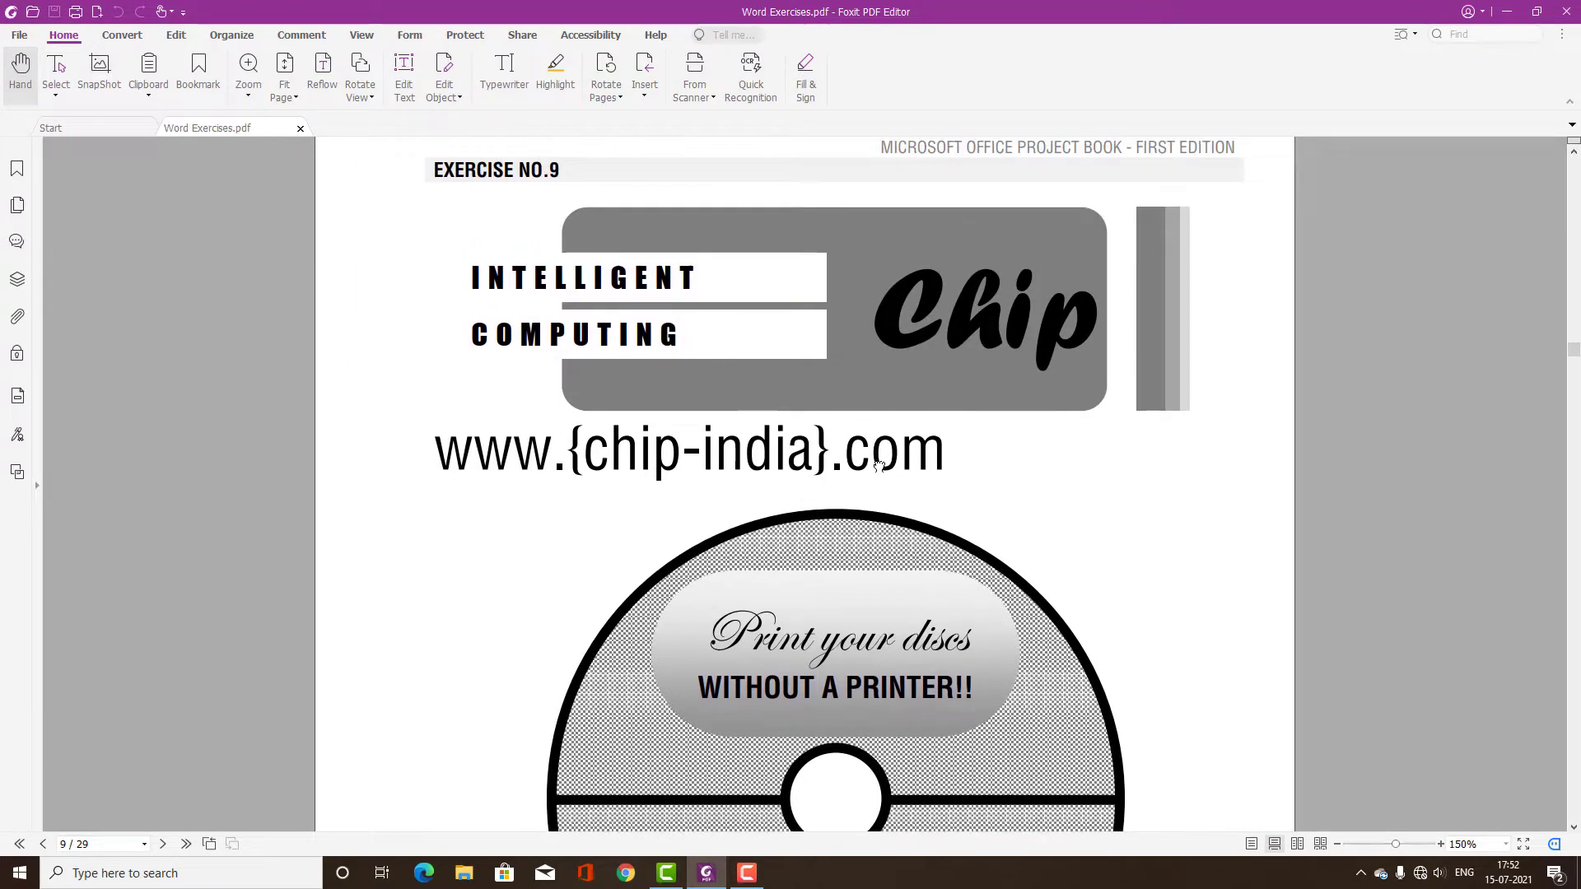
{"action": "left_click_drag", "start_coordinate": [879, 468], "coordinate": [879, 481]}
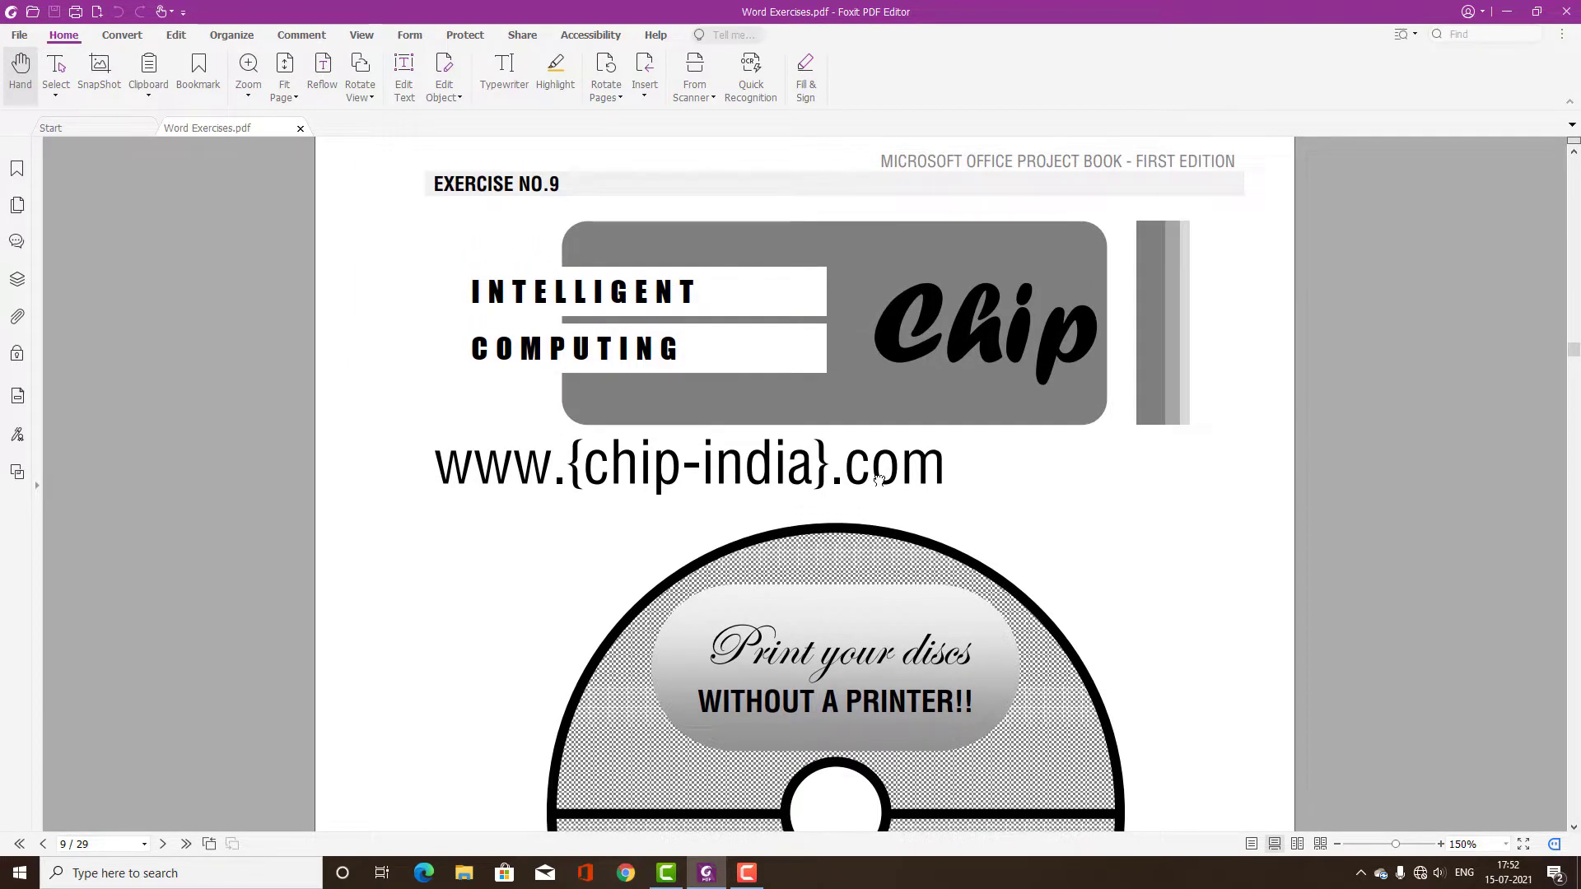
{"action": "left_click_drag", "start_coordinate": [879, 480], "coordinate": [880, 479]}
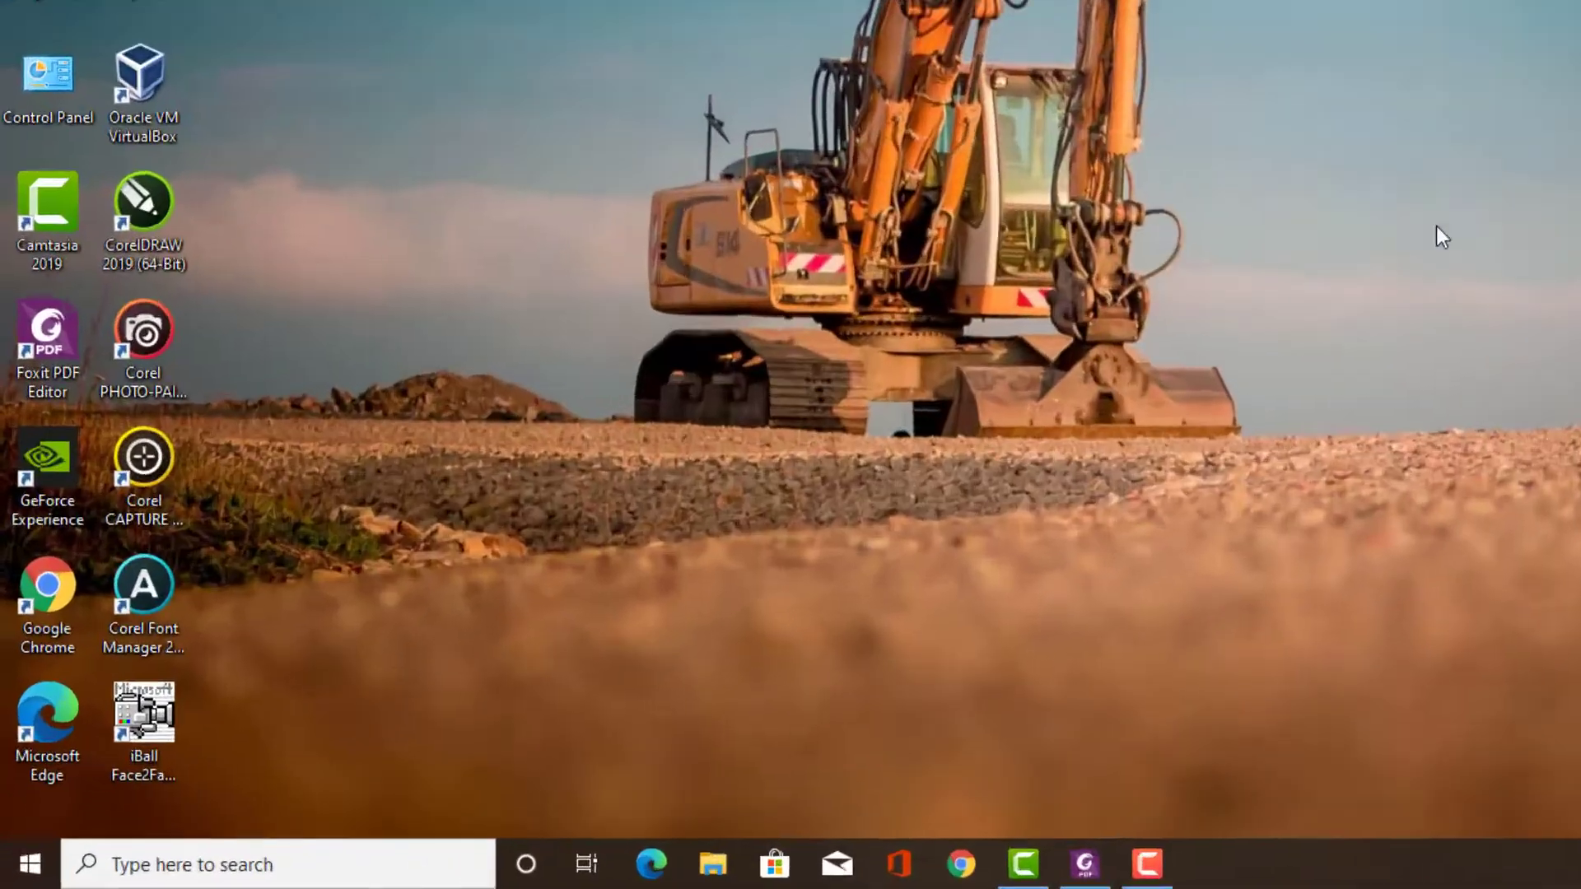
- Minimize the PDF, launch Word with winword from the Run prompt, and create a blank document
{"action": "left_click", "coordinate": [1507, 11]}
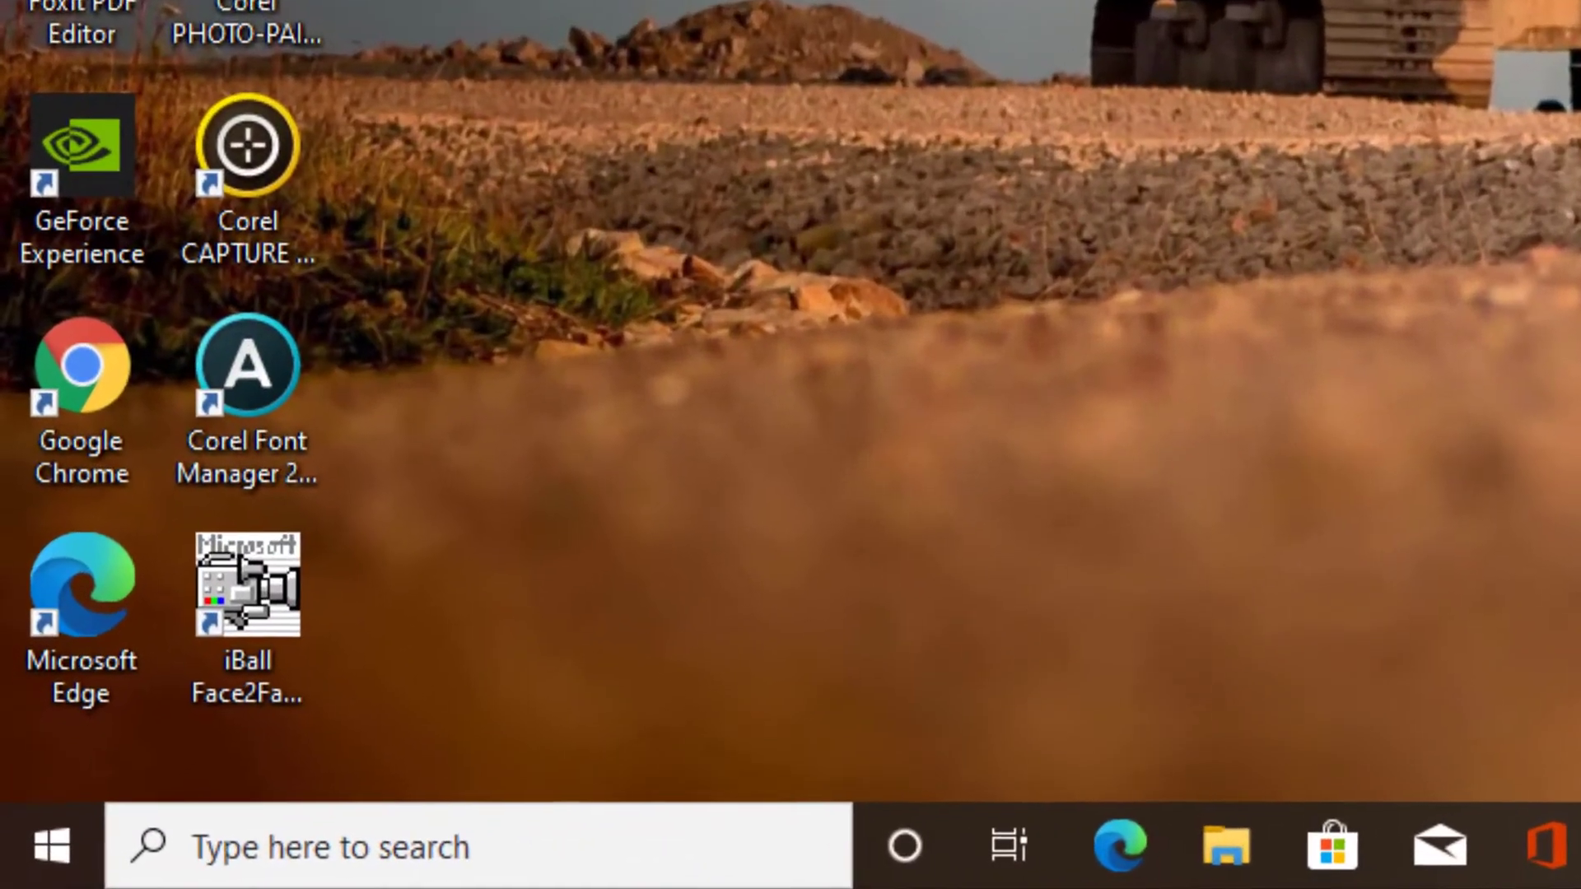
{"action": "key", "text": "super+r"}
{"action": "type", "text": "inword"}
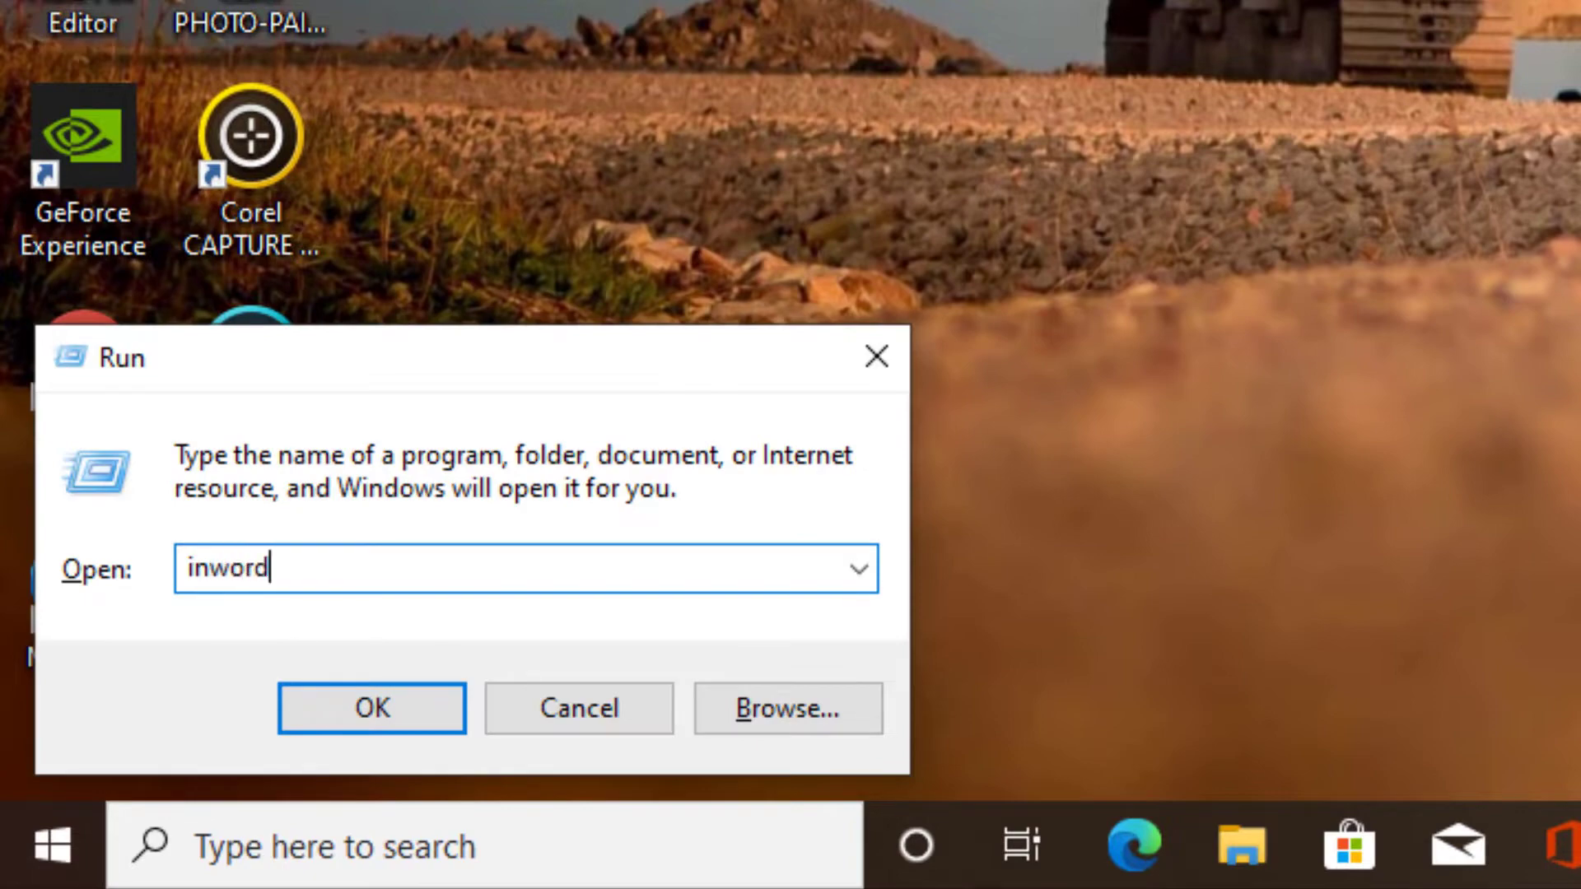
{"action": "key", "text": "BackSpace"}
{"action": "key", "text": "BackSpace"}
{"action": "key", "text": "BackSpace"}
{"action": "key", "text": "BackSpace"}
{"action": "type", "text": "win"}
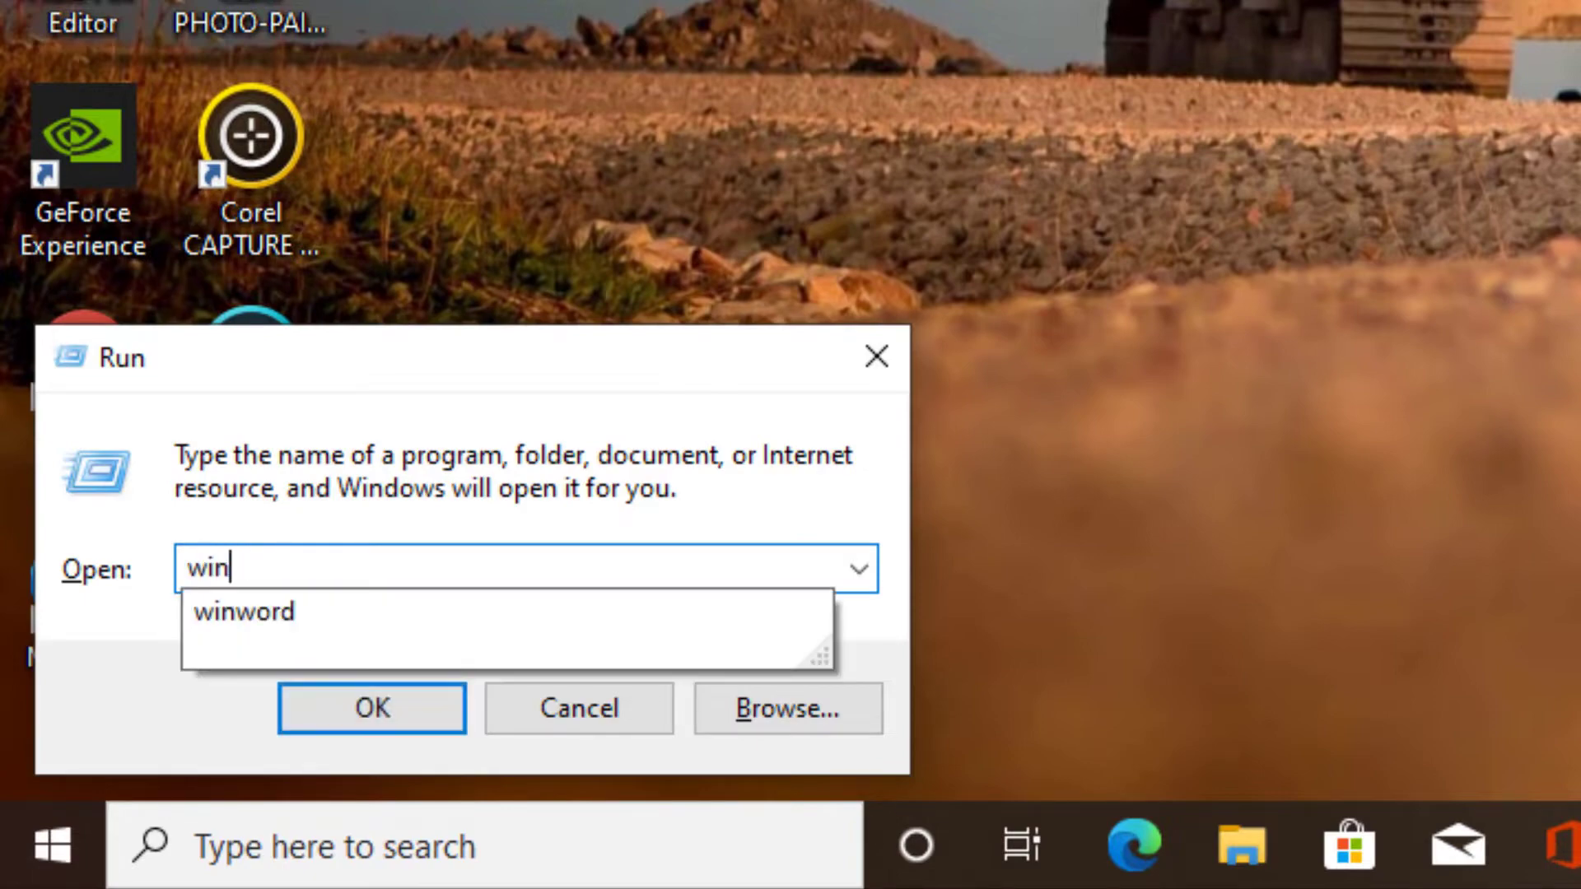
{"action": "type", "text": "word"}
{"action": "key", "text": "Return"}
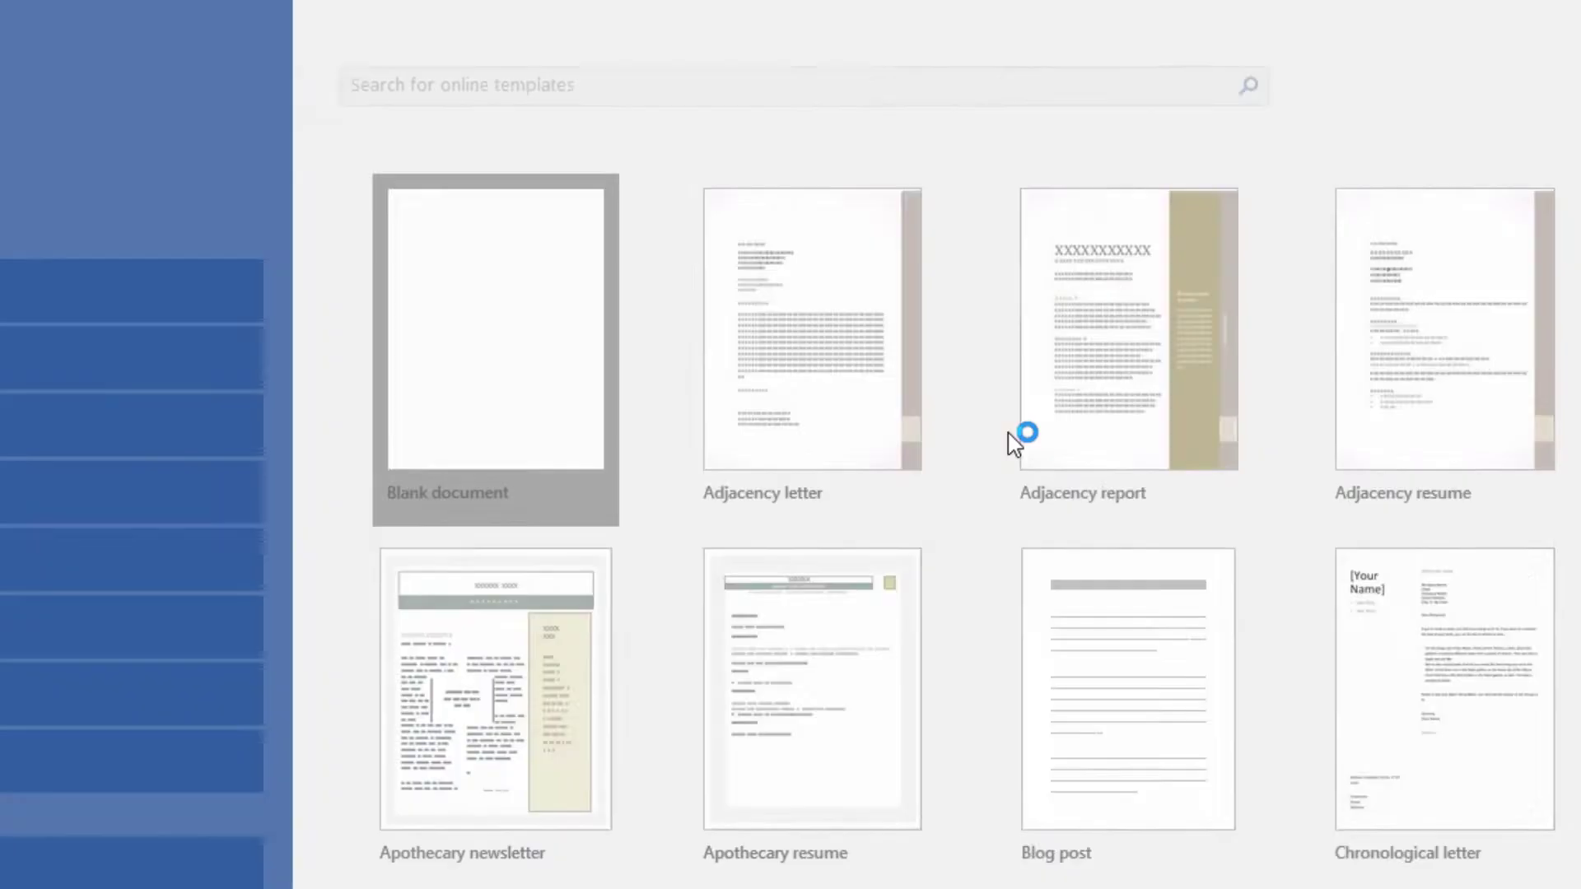
{"action": "key", "text": "Return"}
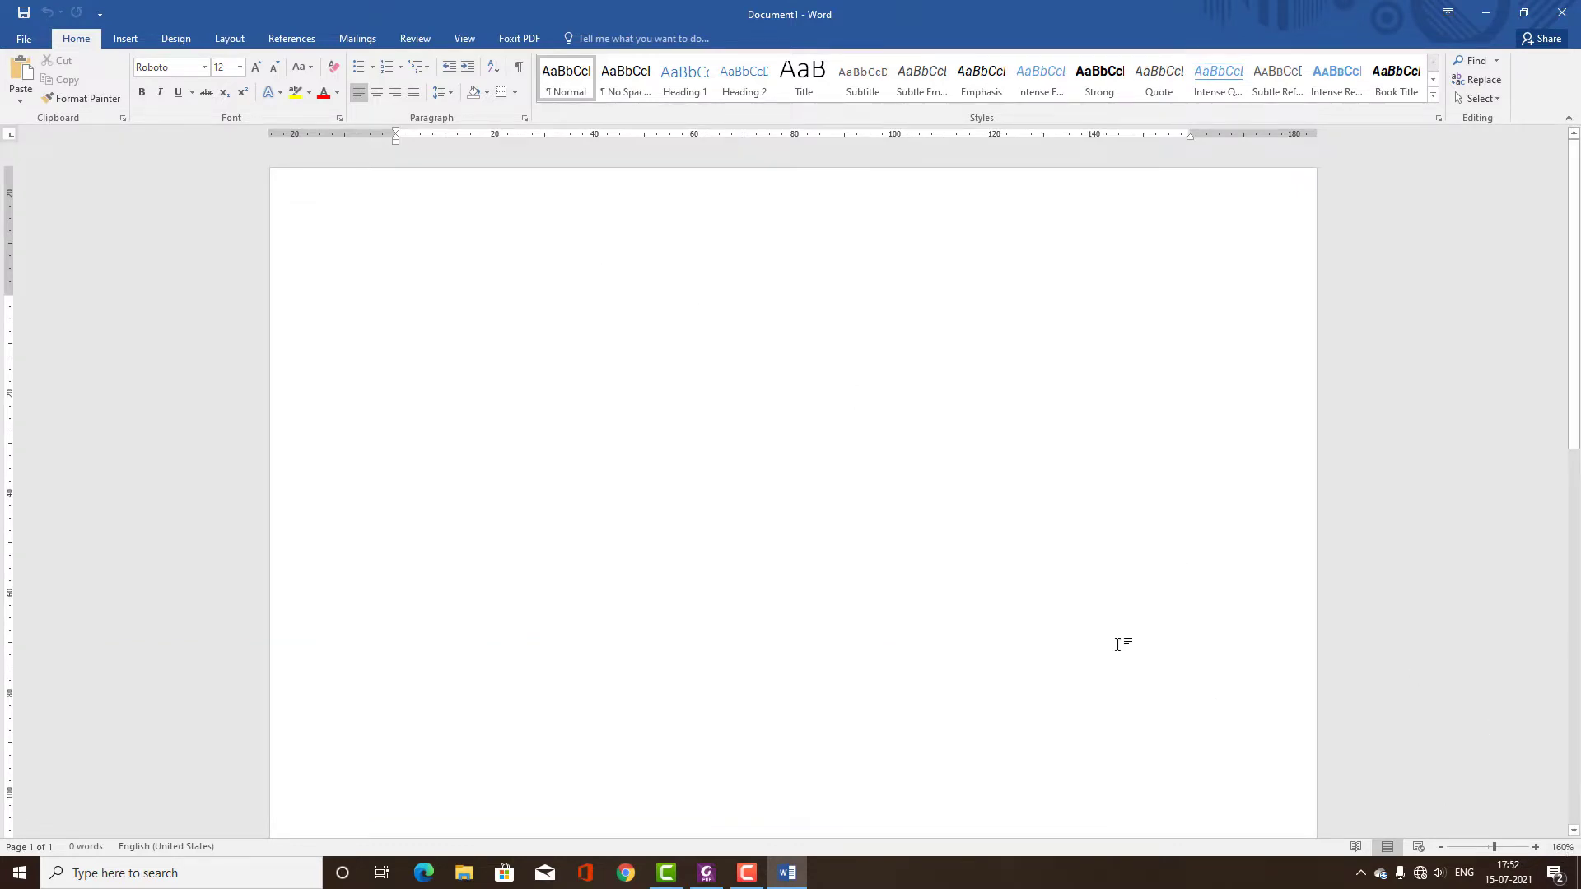
- Set Document1's zoom to 100% using the Zoom dialog
{"action": "key", "text": "alt+w"}
{"action": "key", "text": "q"}
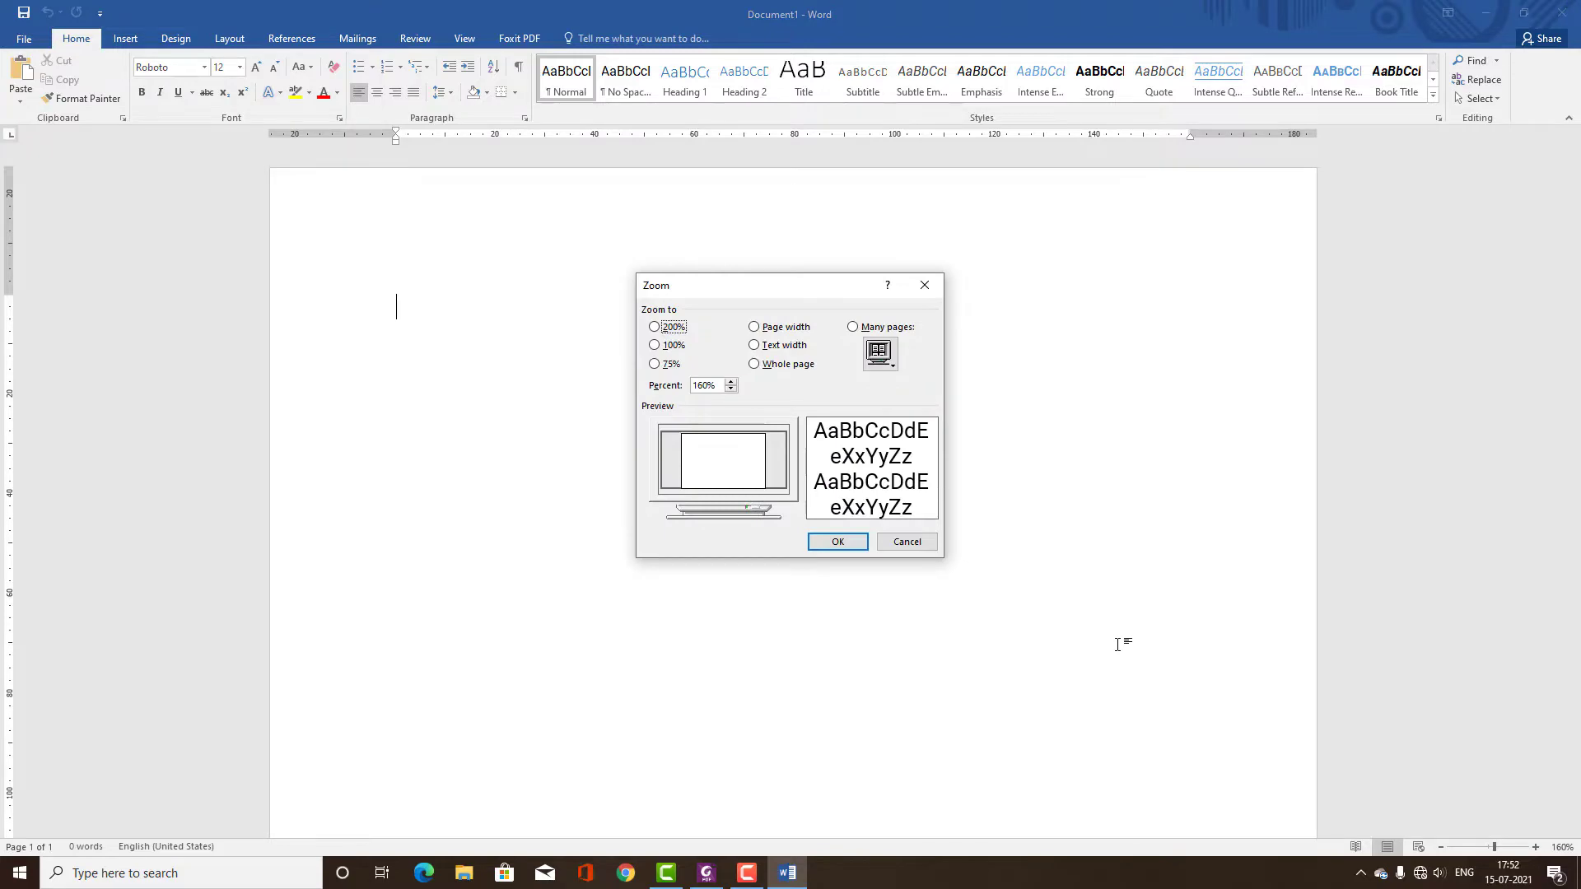
{"action": "key", "text": "Escape"}
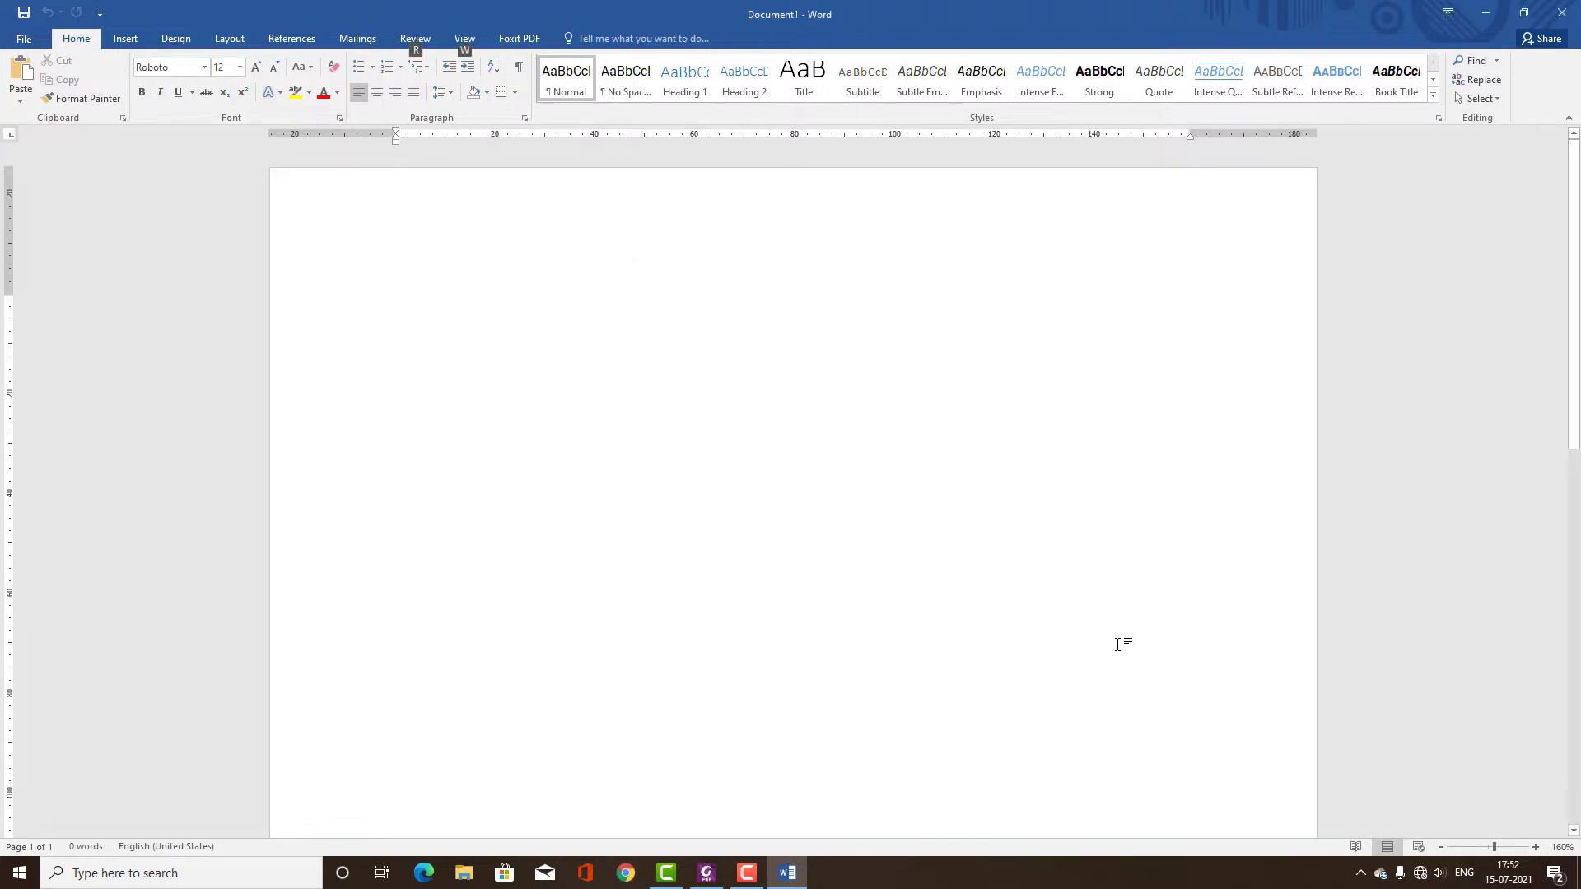
{"action": "key", "text": "w"}
{"action": "key", "text": "q"}
{"action": "key", "text": "alt+1"}
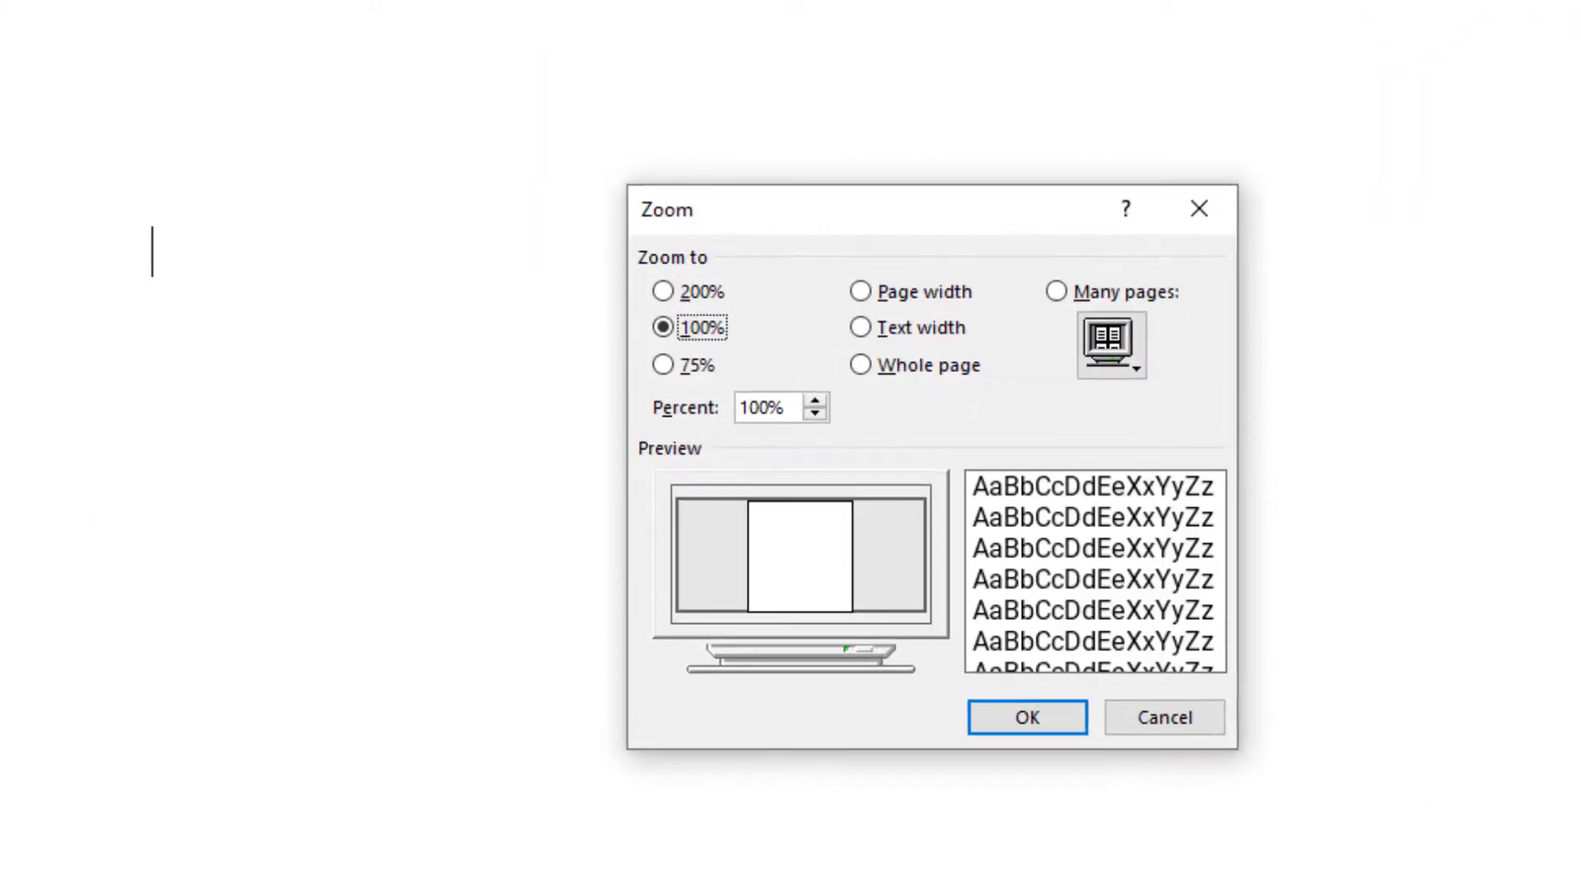
{"action": "key", "text": "Return"}
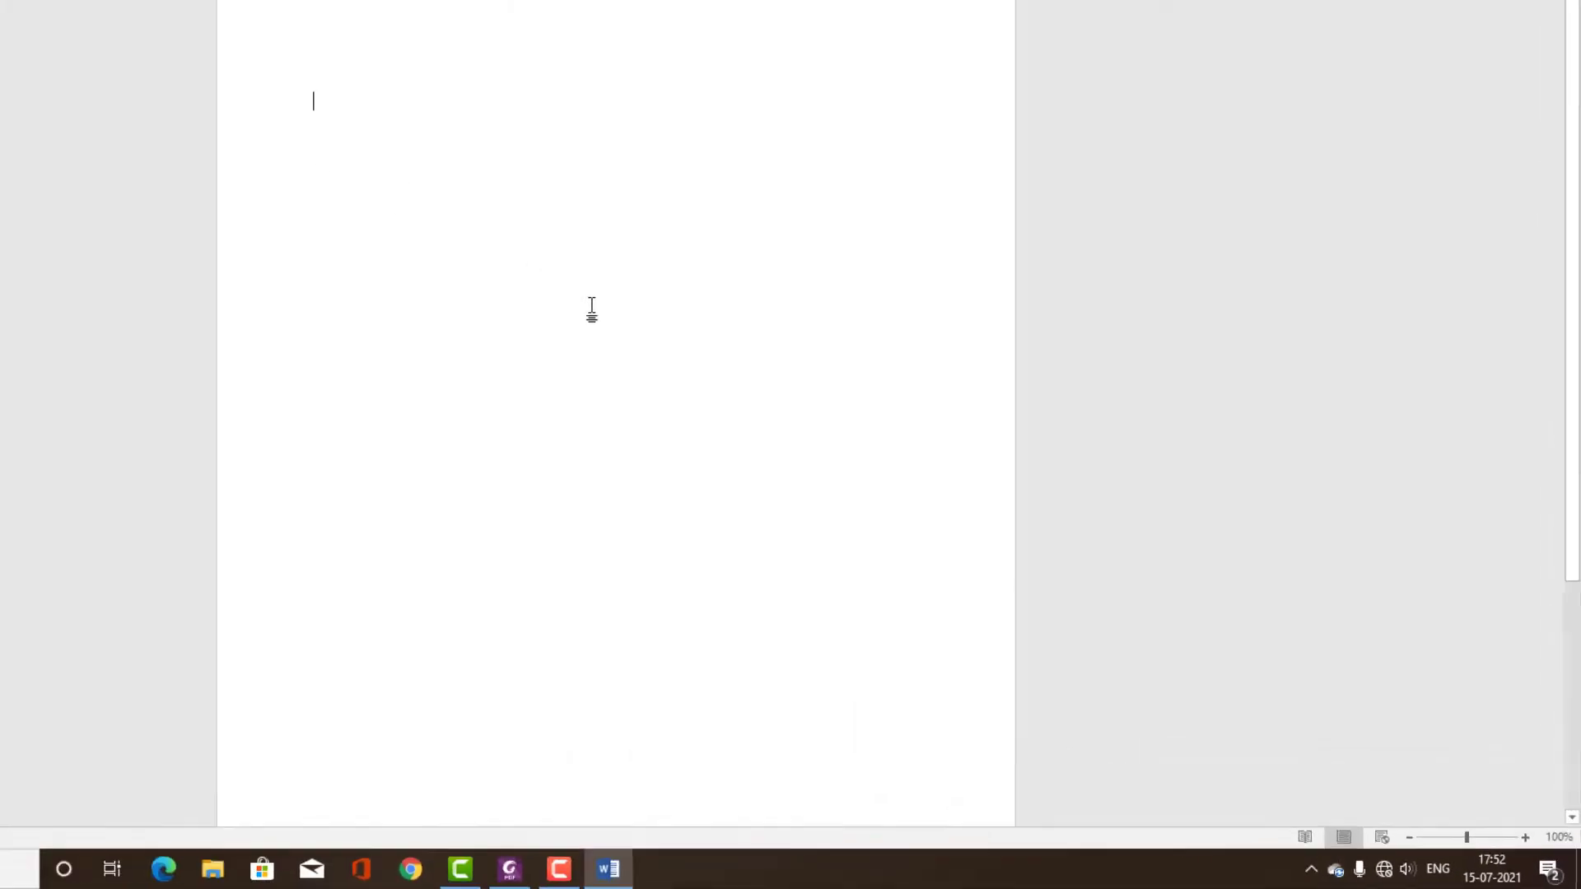
{"action": "key", "text": "alt"}
{"action": "key", "text": "v"}
{"action": "key", "text": "Escape"}
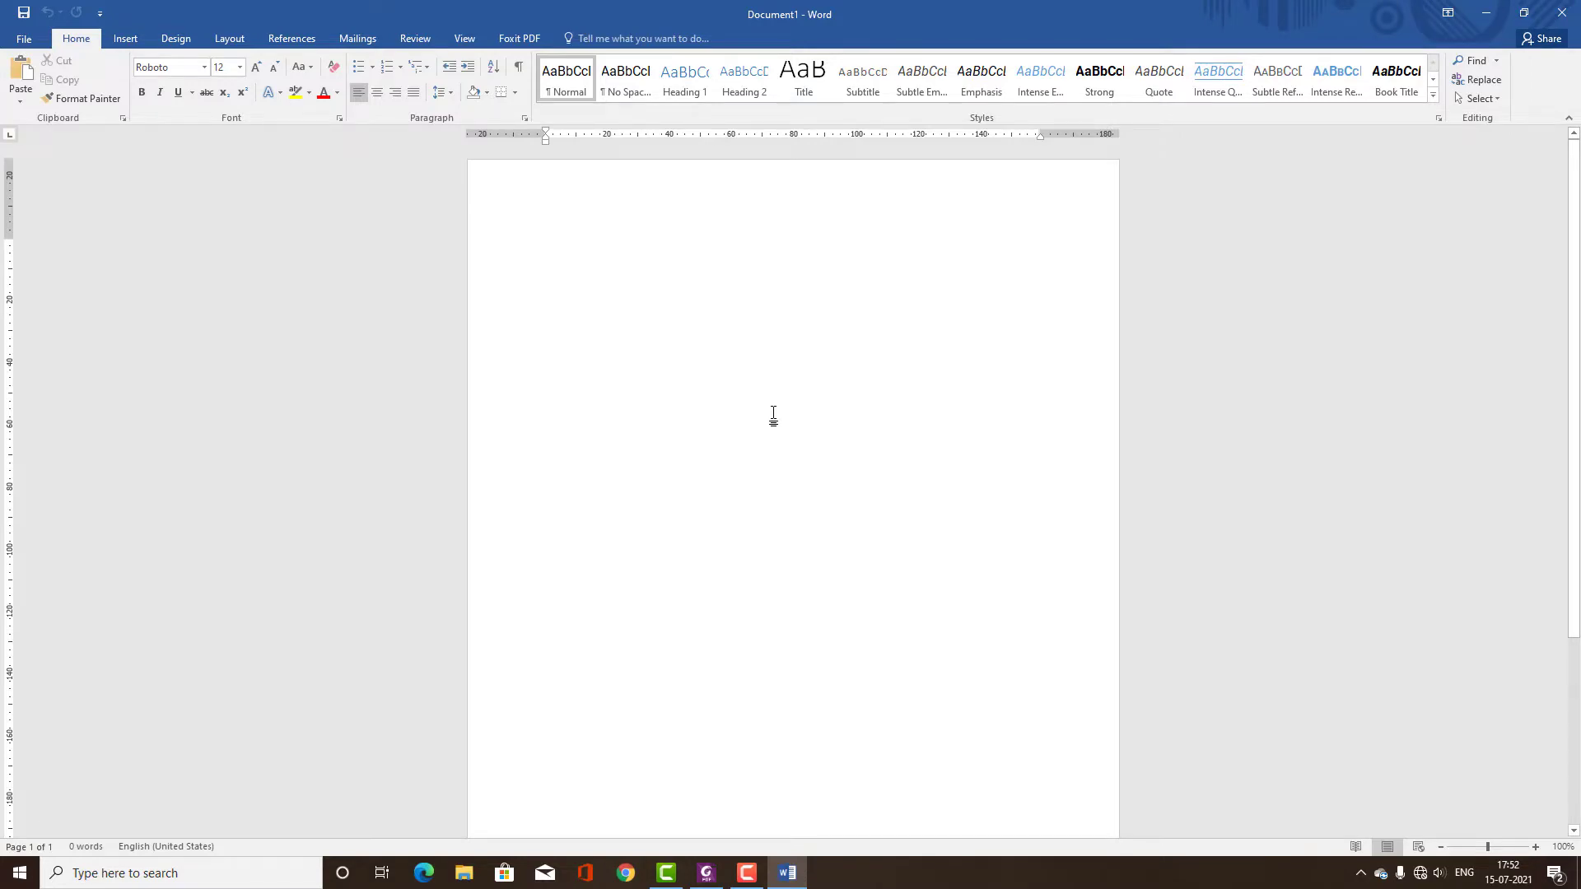
{"action": "key", "text": "alt"}
{"action": "key", "text": "h"}
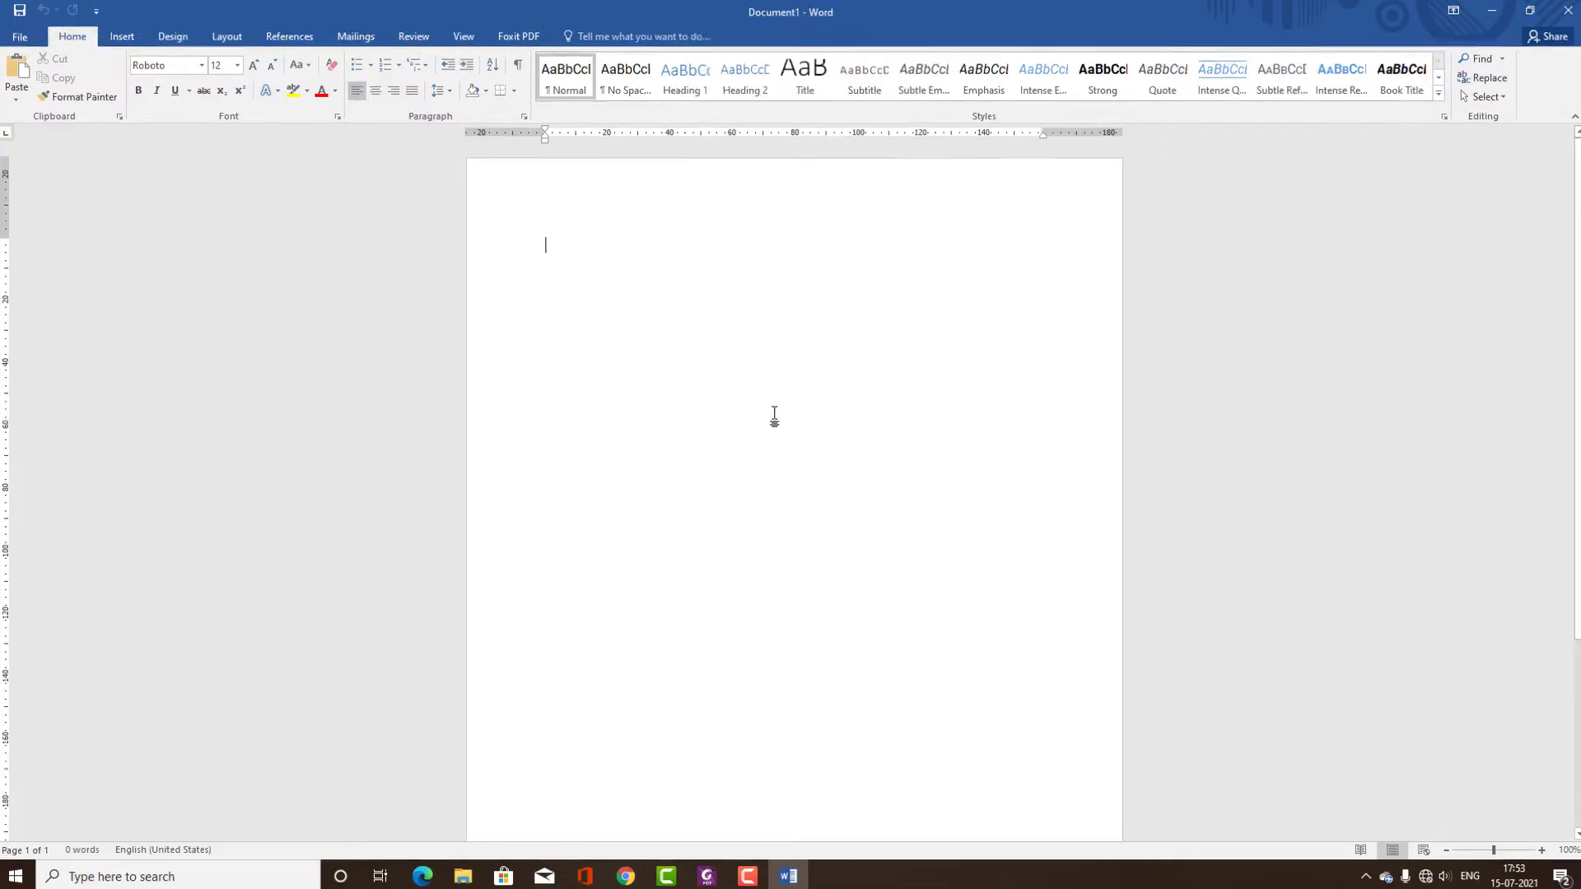
{"action": "key", "text": "p"}
{"action": "key", "text": "g"}
{"action": "left_click_drag", "start_coordinate": [569, 525], "coordinate": [522, 519]}
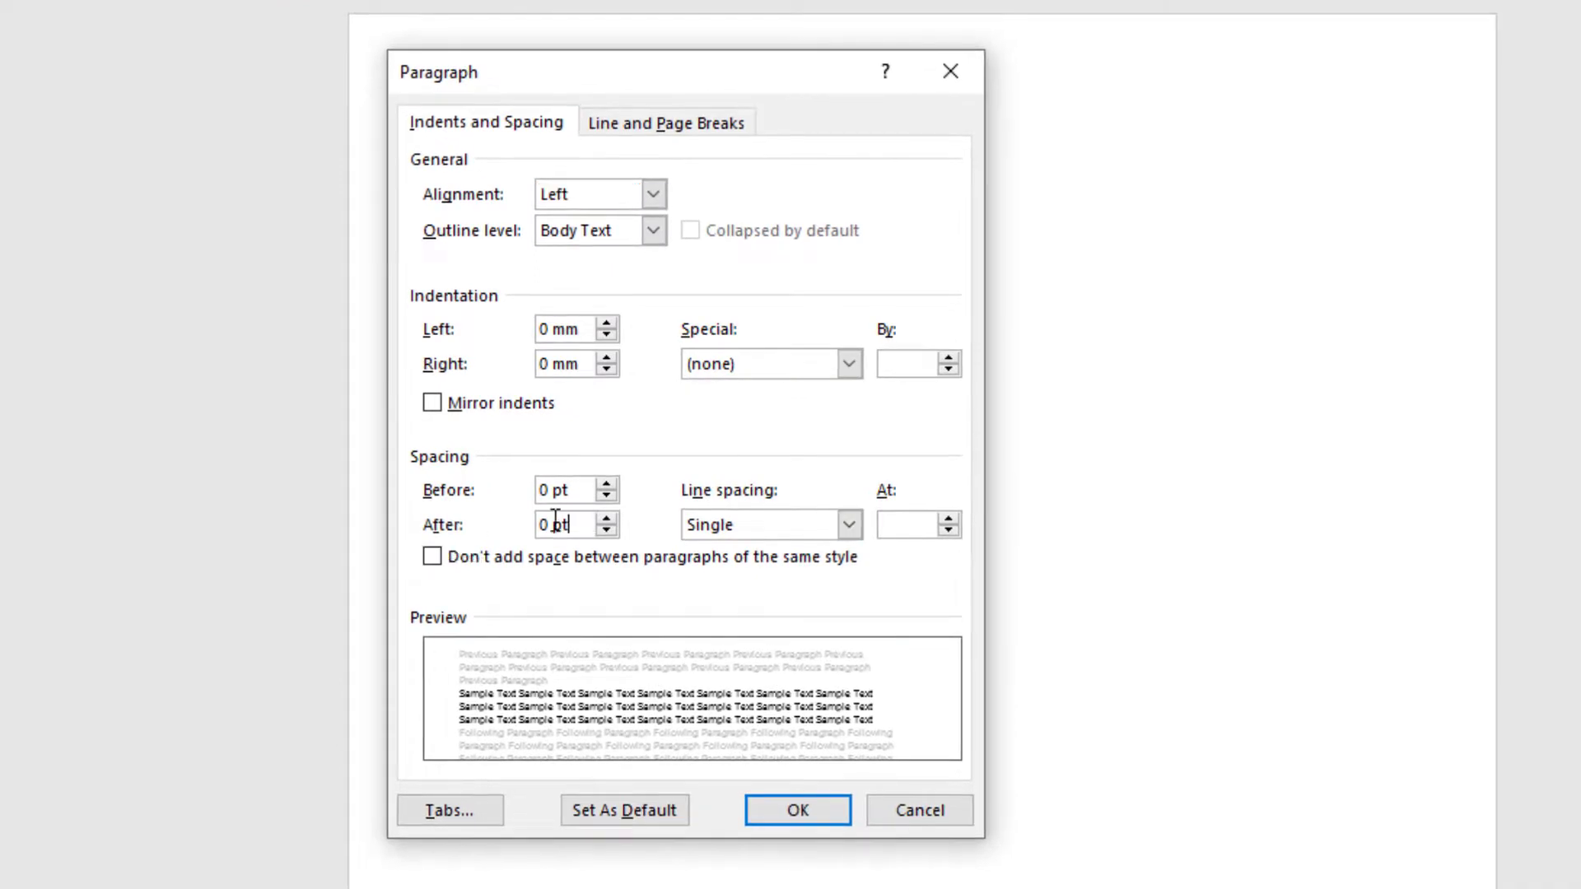
{"action": "left_click", "coordinate": [768, 532]}
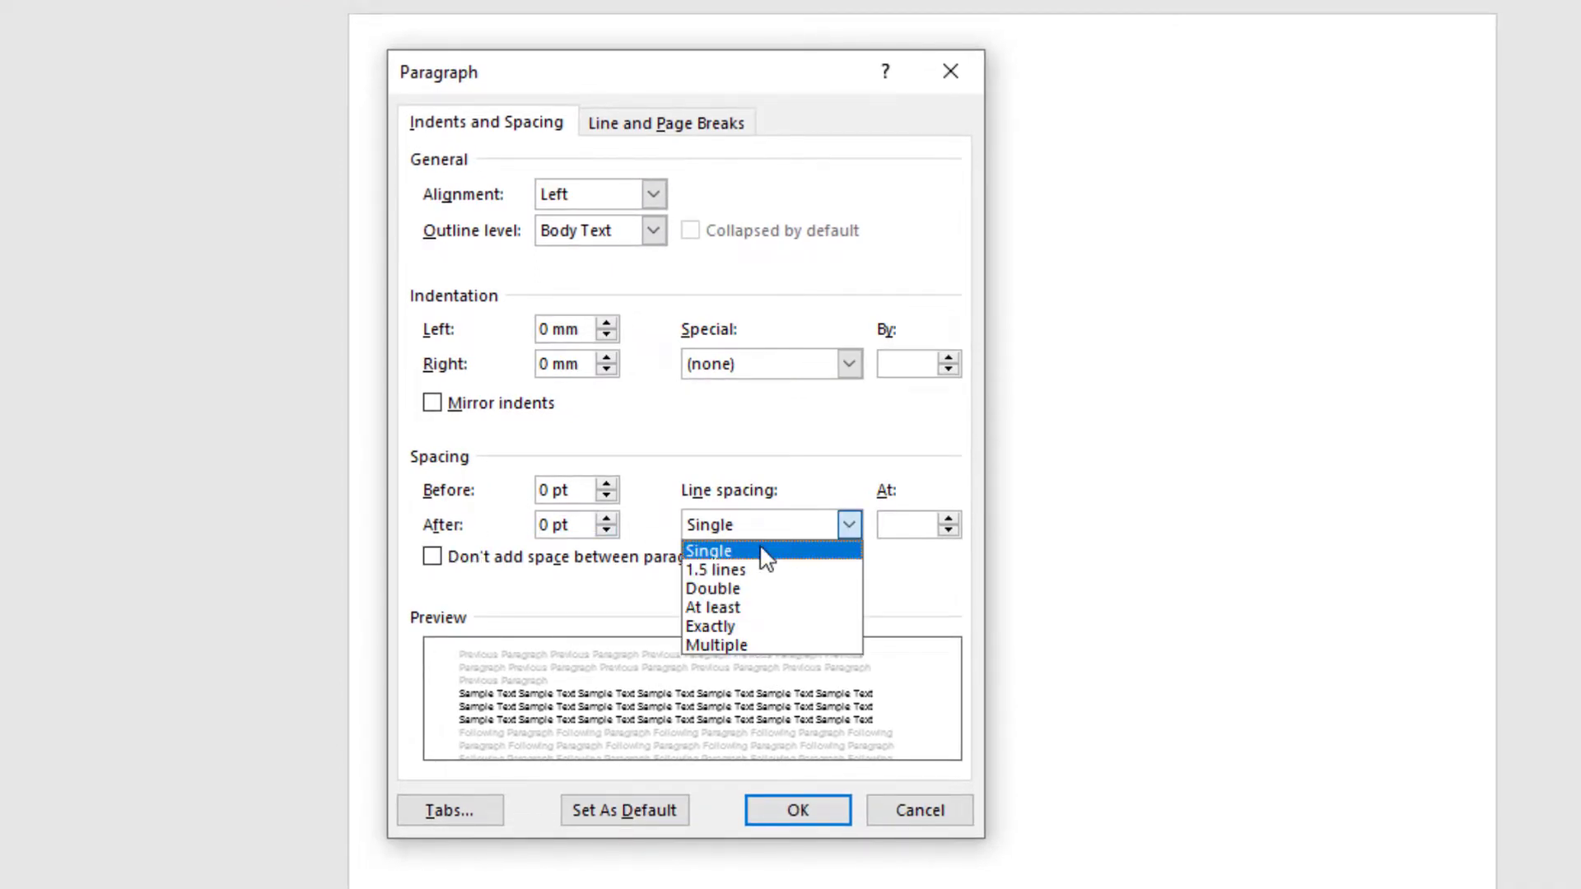
{"action": "left_click", "coordinate": [761, 548]}
{"action": "left_click", "coordinate": [812, 817]}
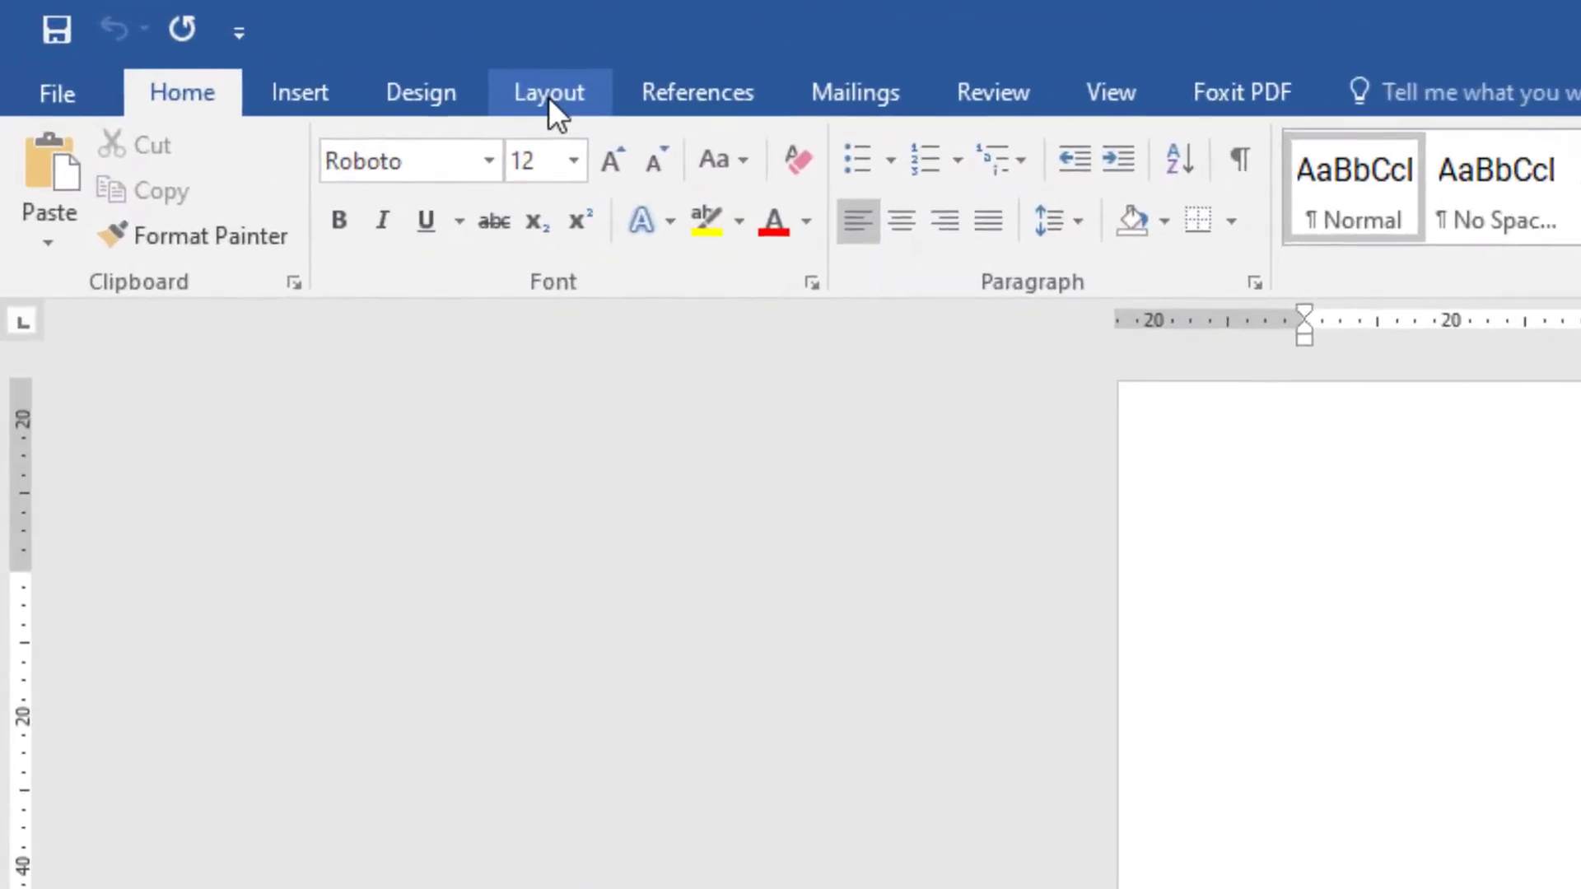
{"action": "left_click", "coordinate": [230, 38]}
{"action": "left_click", "coordinate": [275, 238]}
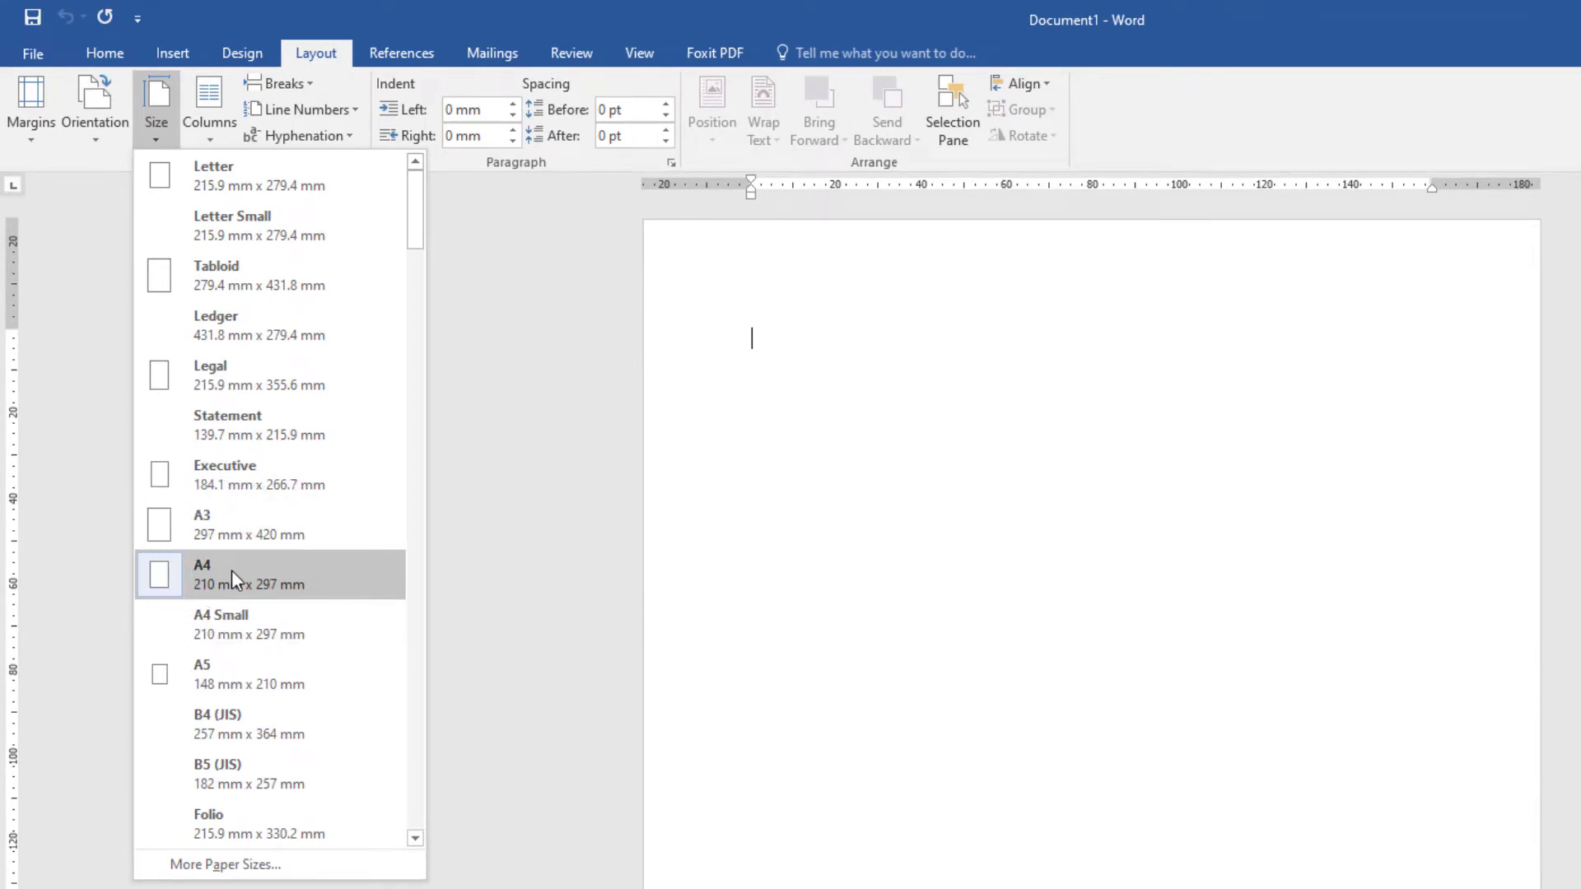
{"action": "left_click", "coordinate": [230, 570]}
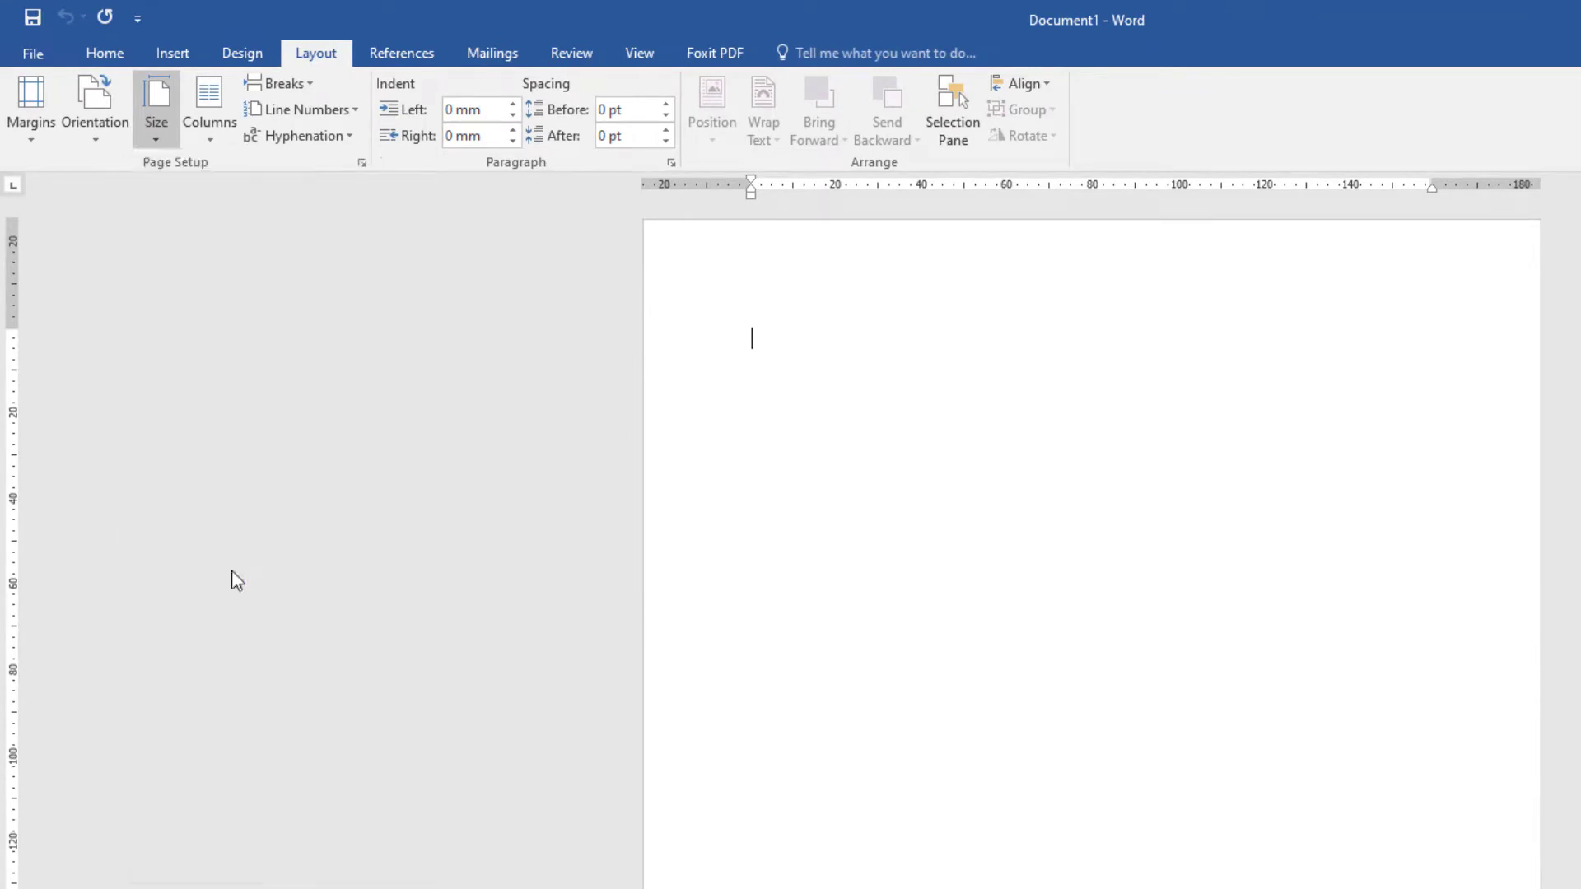
{"action": "left_click", "coordinate": [46, 147]}
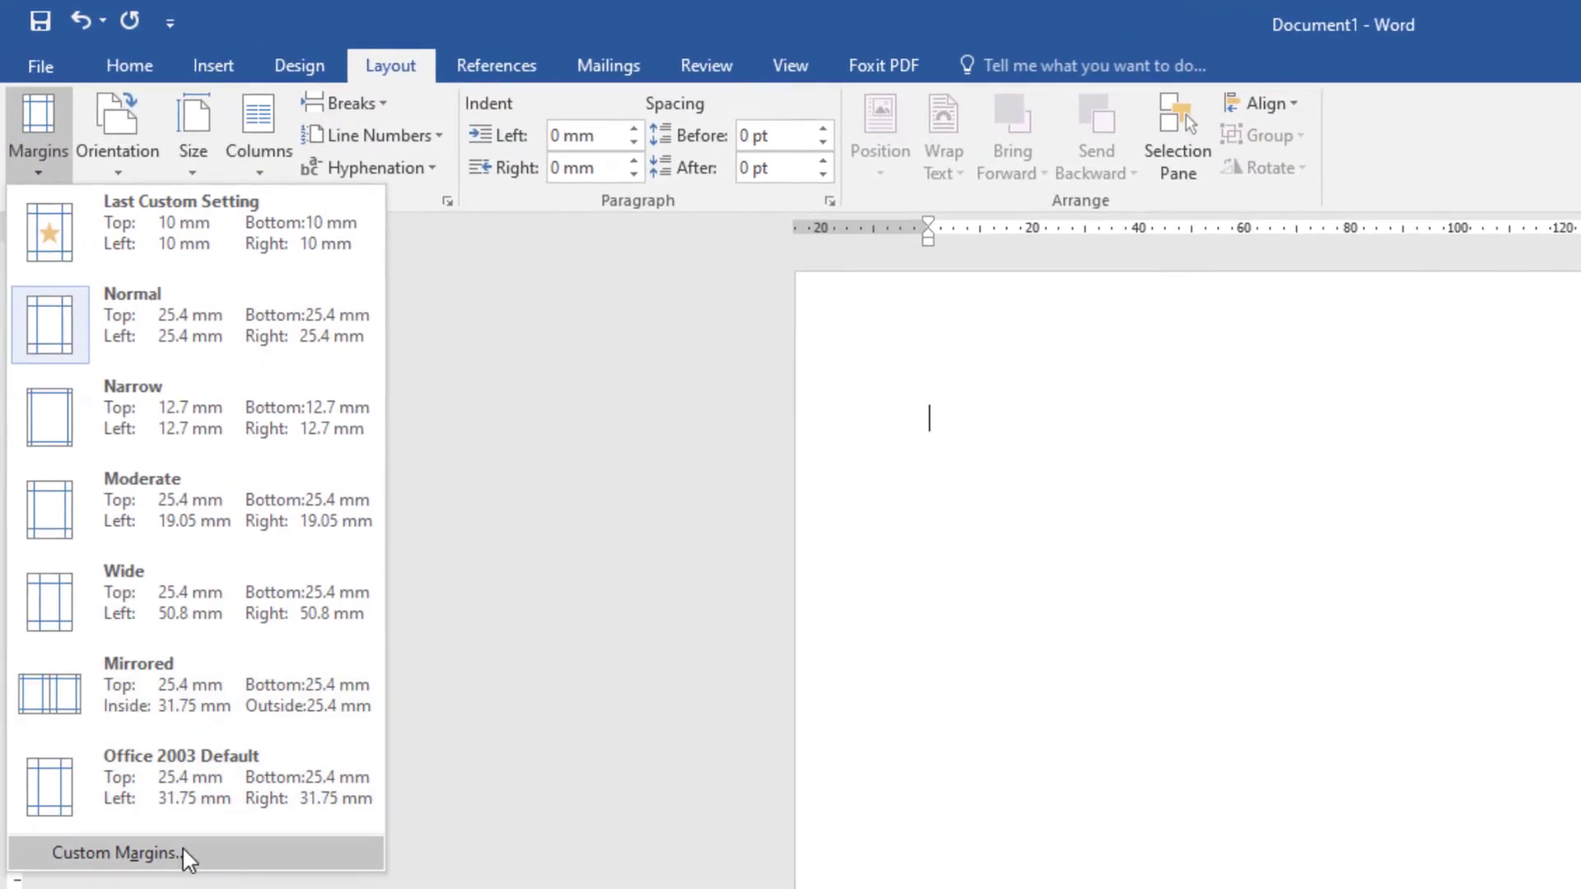
{"action": "left_click", "coordinate": [116, 853]}
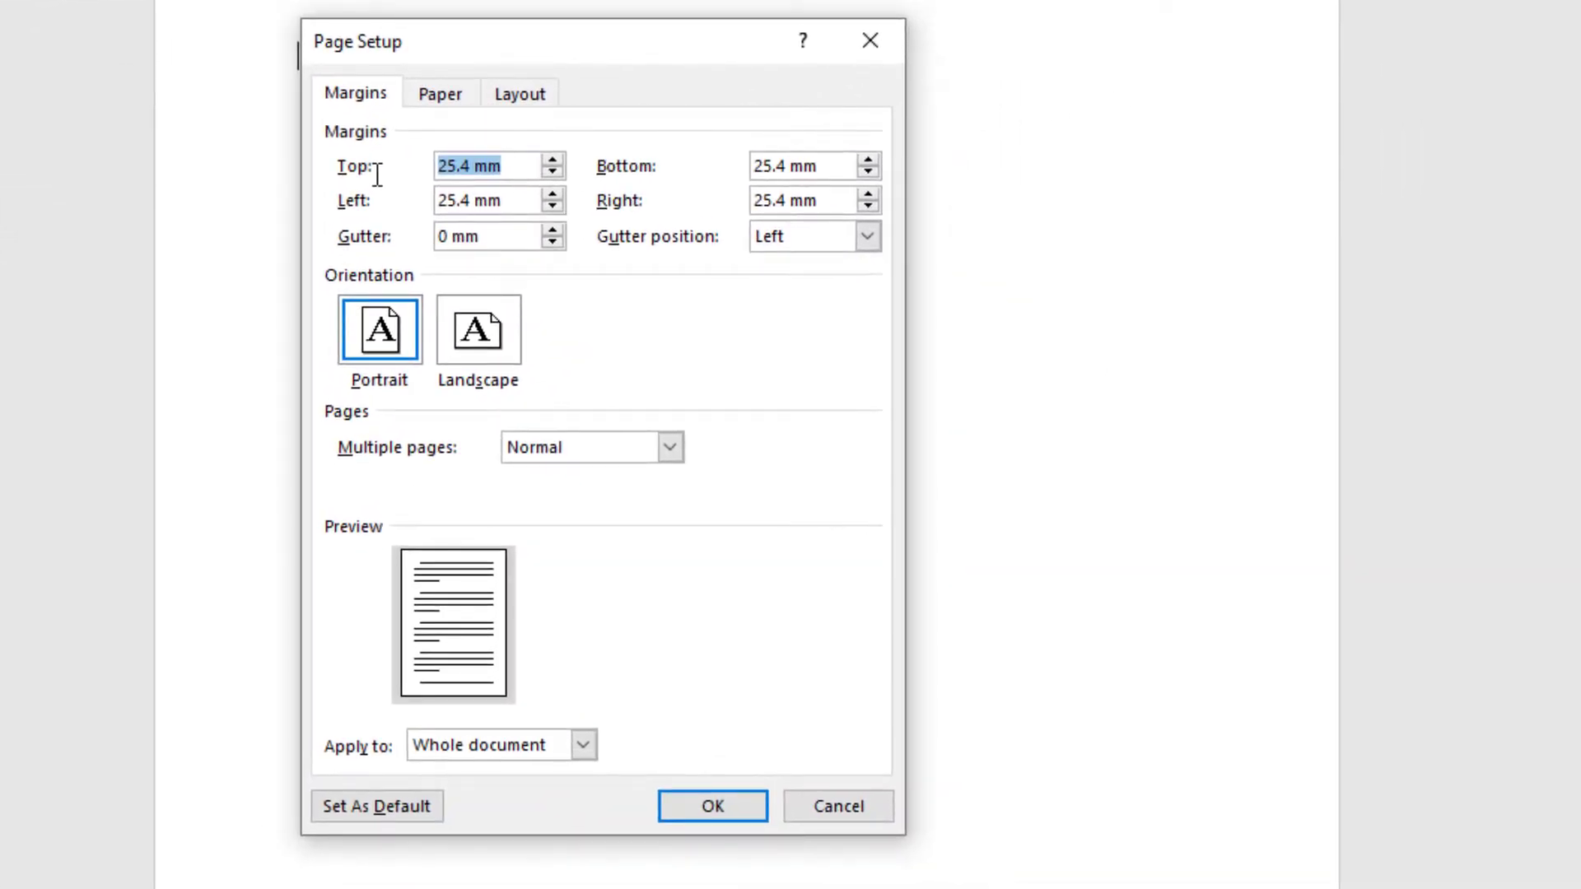
{"action": "type", "text": "10"}
{"action": "key", "text": "Tab"}
{"action": "type", "text": "10"}
{"action": "key", "text": "Tab"}
{"action": "type", "text": "10"}
{"action": "key", "text": "Tab"}
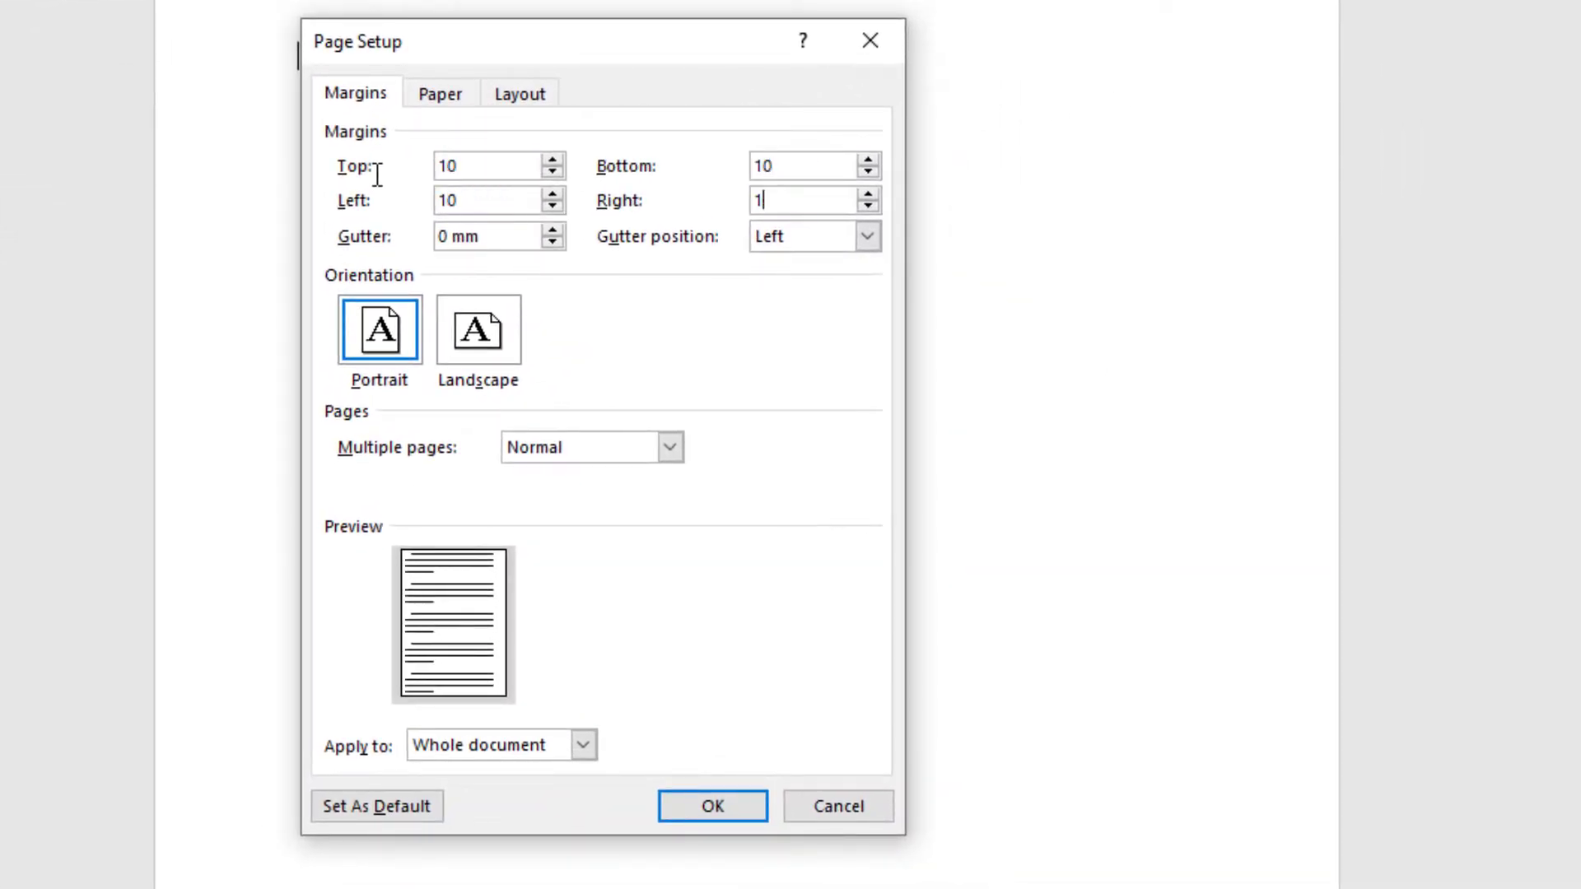
{"action": "key", "text": "Return"}
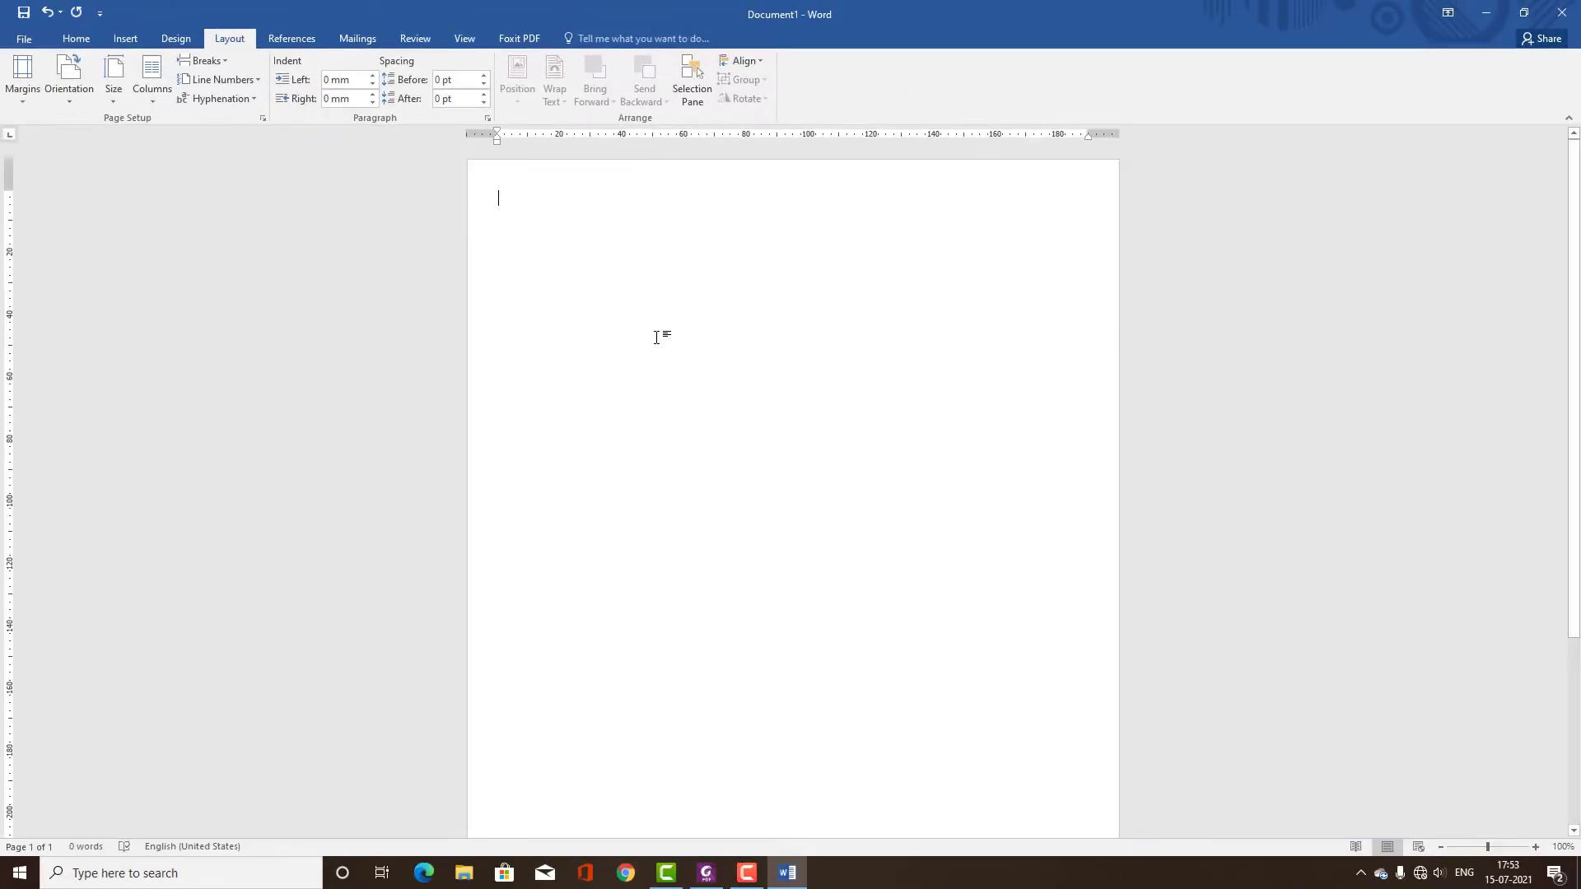
{"action": "scroll", "coordinate": [656, 337], "scroll_direction": "up", "scroll_amount": 1}
{"action": "scroll", "coordinate": [656, 338], "scroll_direction": "up", "scroll_amount": 1}
{"action": "scroll", "coordinate": [657, 337], "scroll_direction": "up", "scroll_amount": 2}
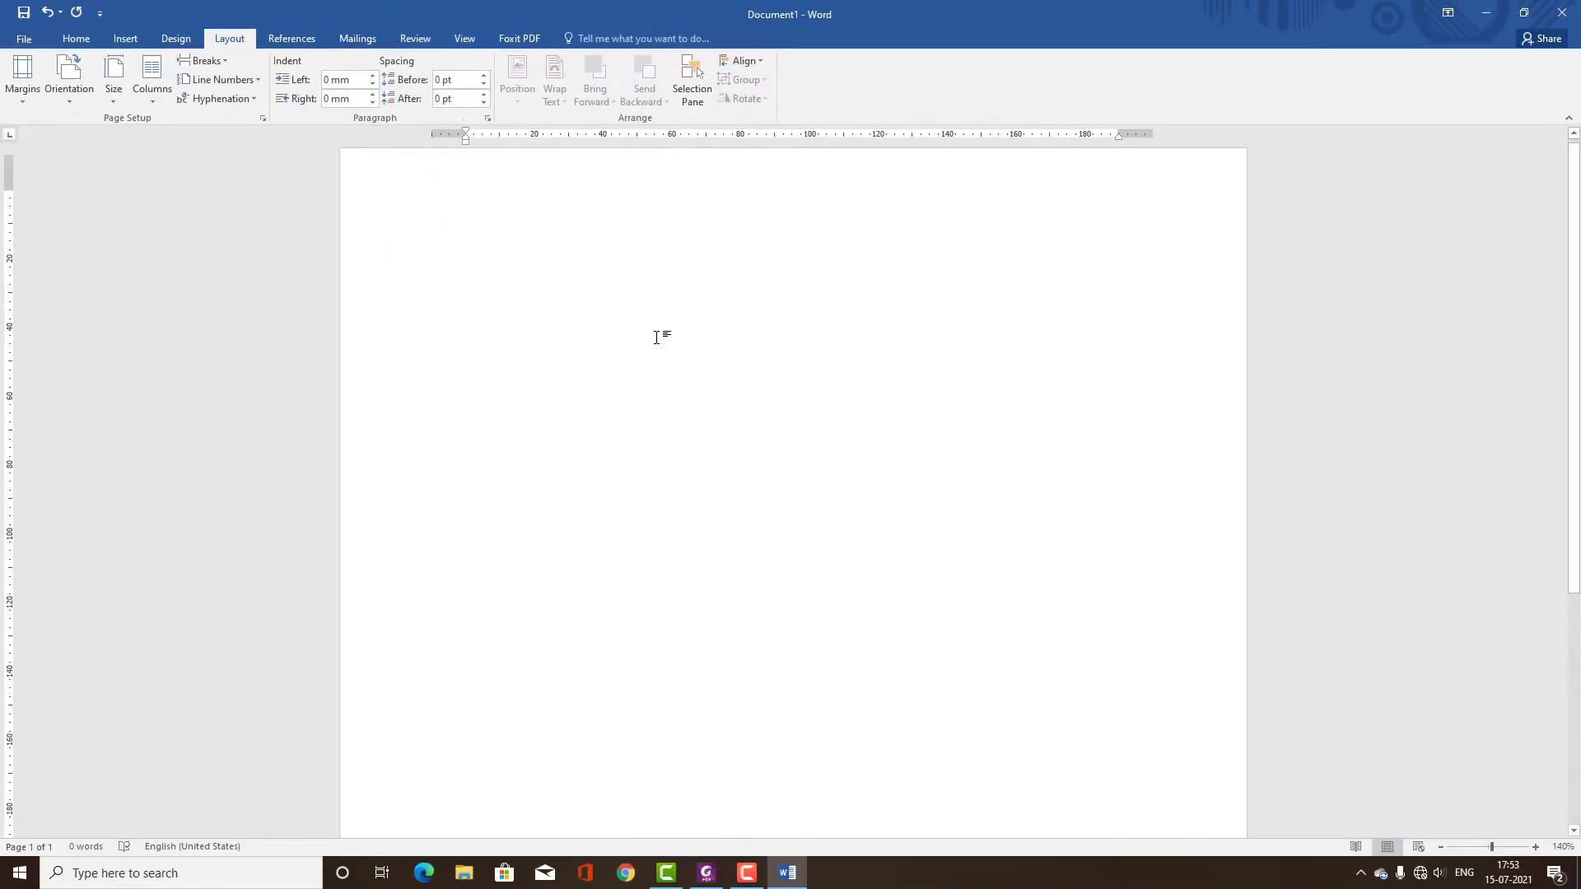
{"action": "scroll", "coordinate": [656, 337], "scroll_direction": "up", "scroll_amount": 1}
{"action": "scroll", "coordinate": [656, 337], "scroll_direction": "up", "scroll_amount": 1}
{"action": "scroll", "coordinate": [656, 338], "scroll_direction": "up", "scroll_amount": 1}
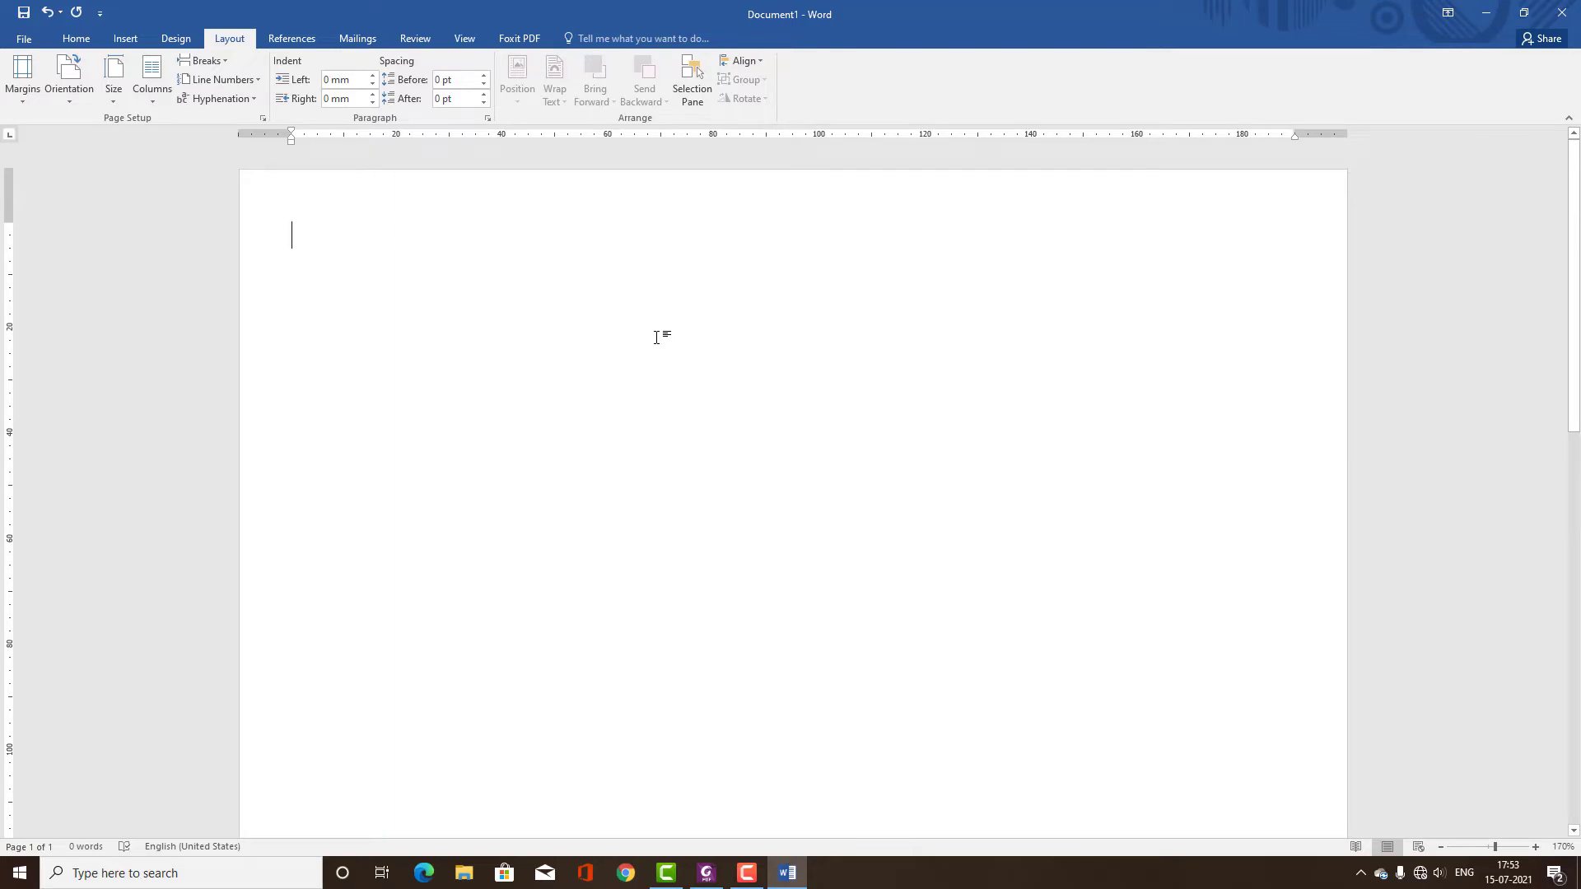
{"action": "scroll", "coordinate": [656, 337], "scroll_direction": "up", "scroll_amount": 1}
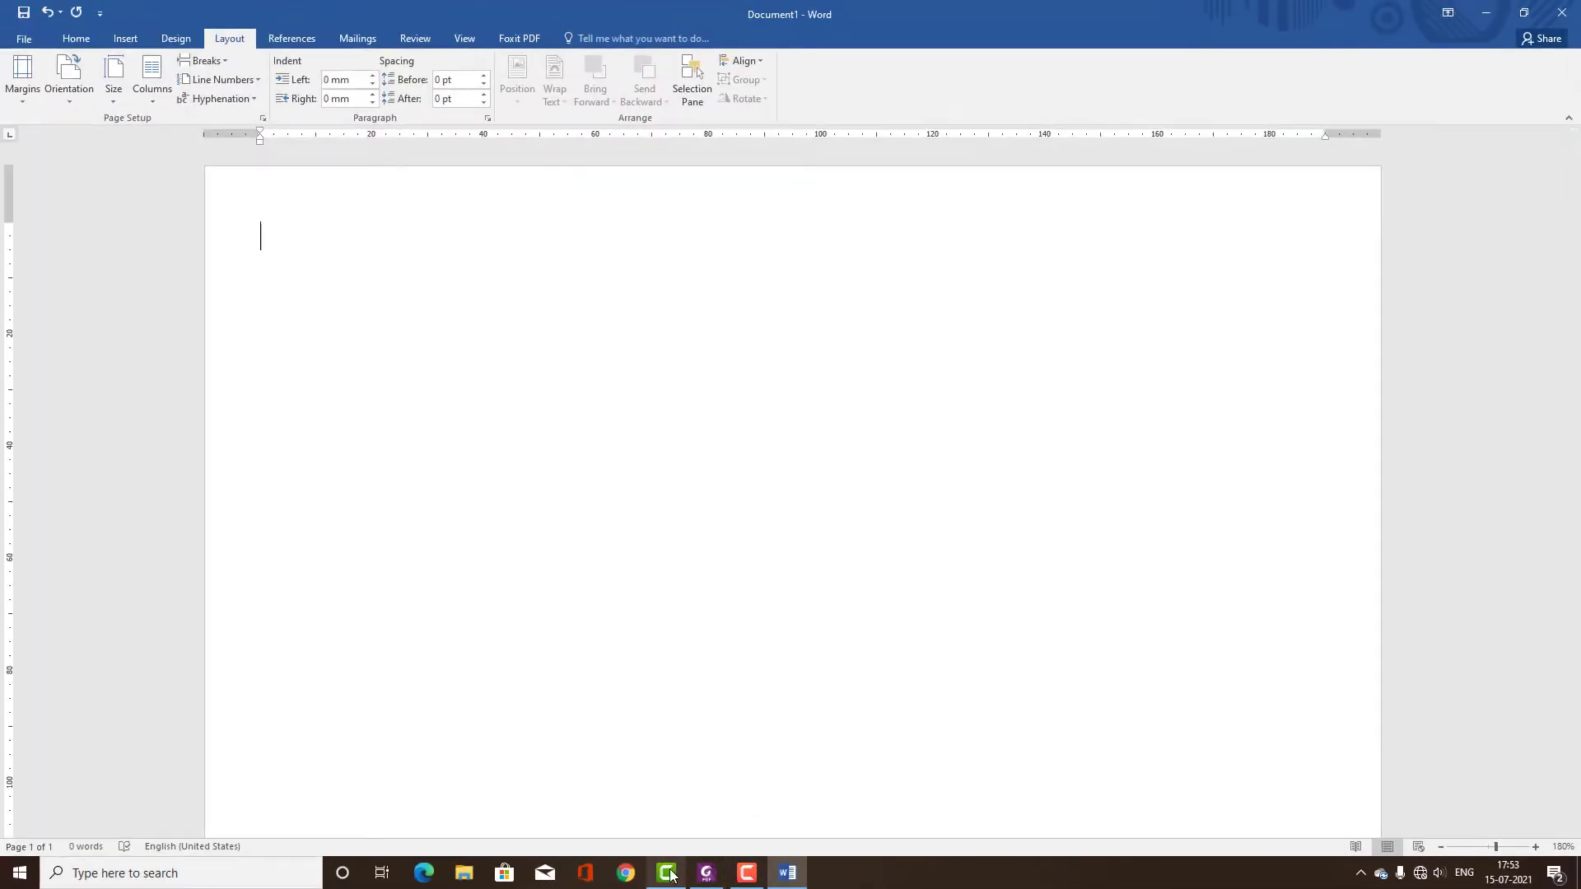
{"action": "left_click", "coordinate": [707, 872]}
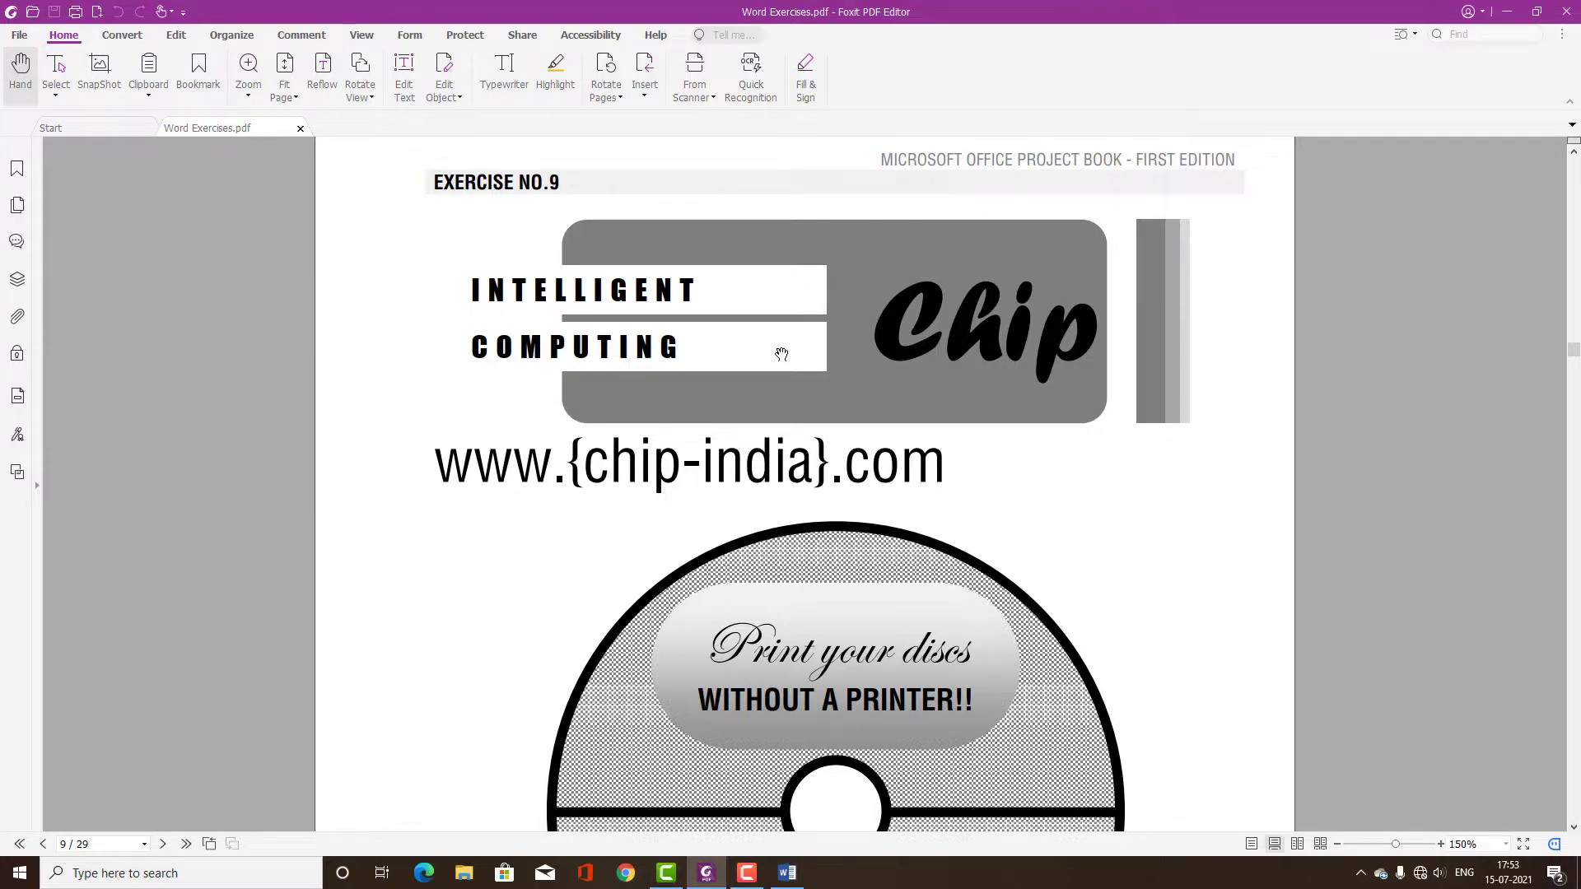
{"action": "key", "text": "alt+Tab"}
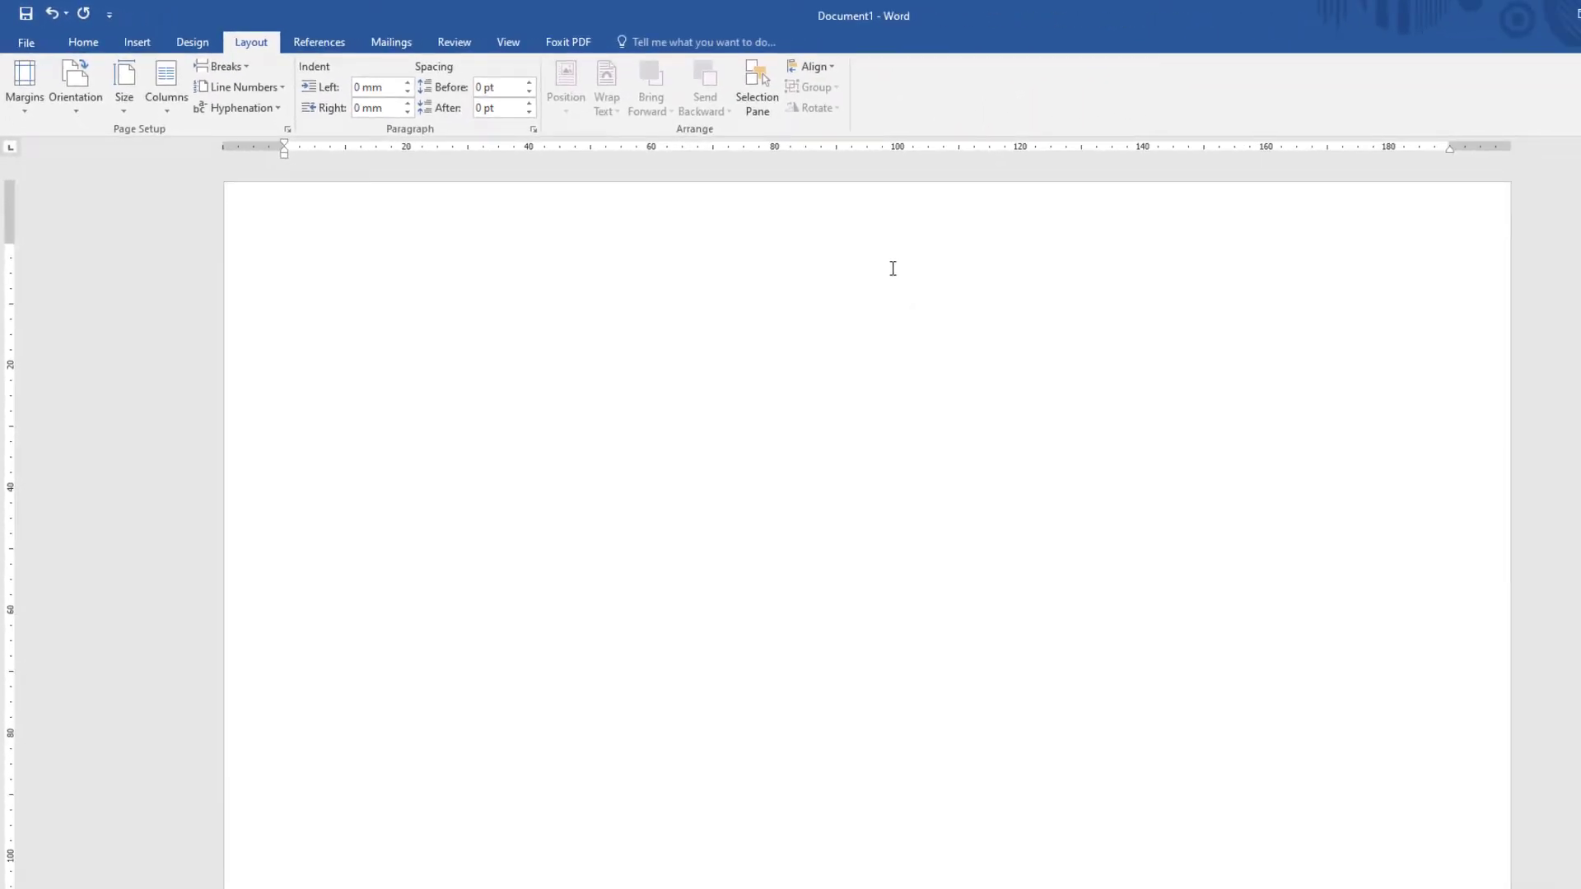
- Insert a new drawing canvas on the page
{"action": "left_click", "coordinate": [137, 43]}
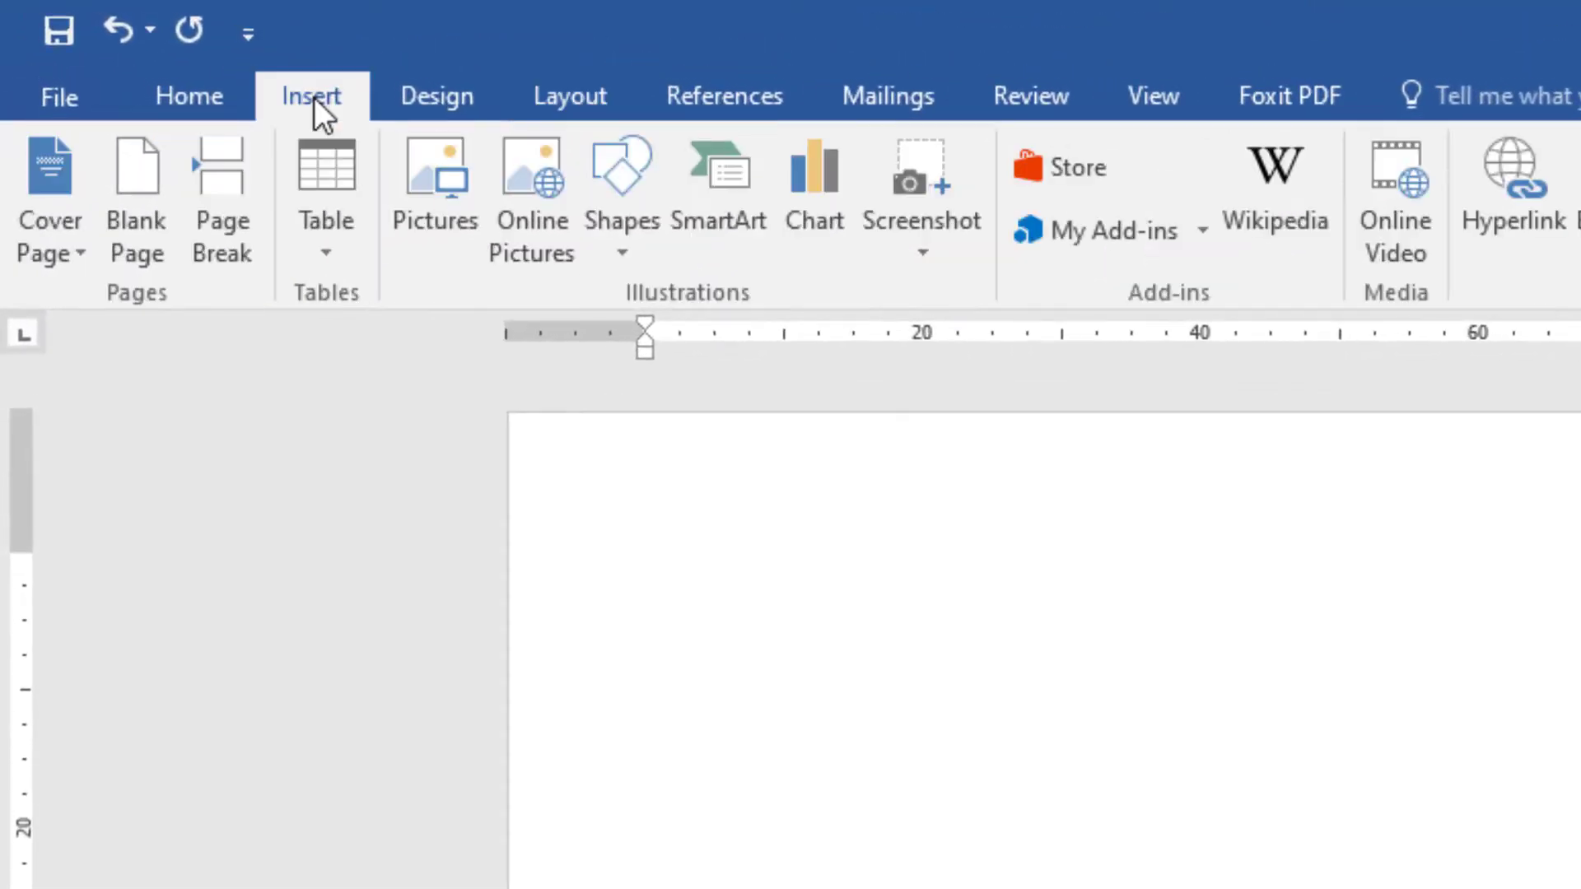
{"action": "left_click", "coordinate": [639, 230]}
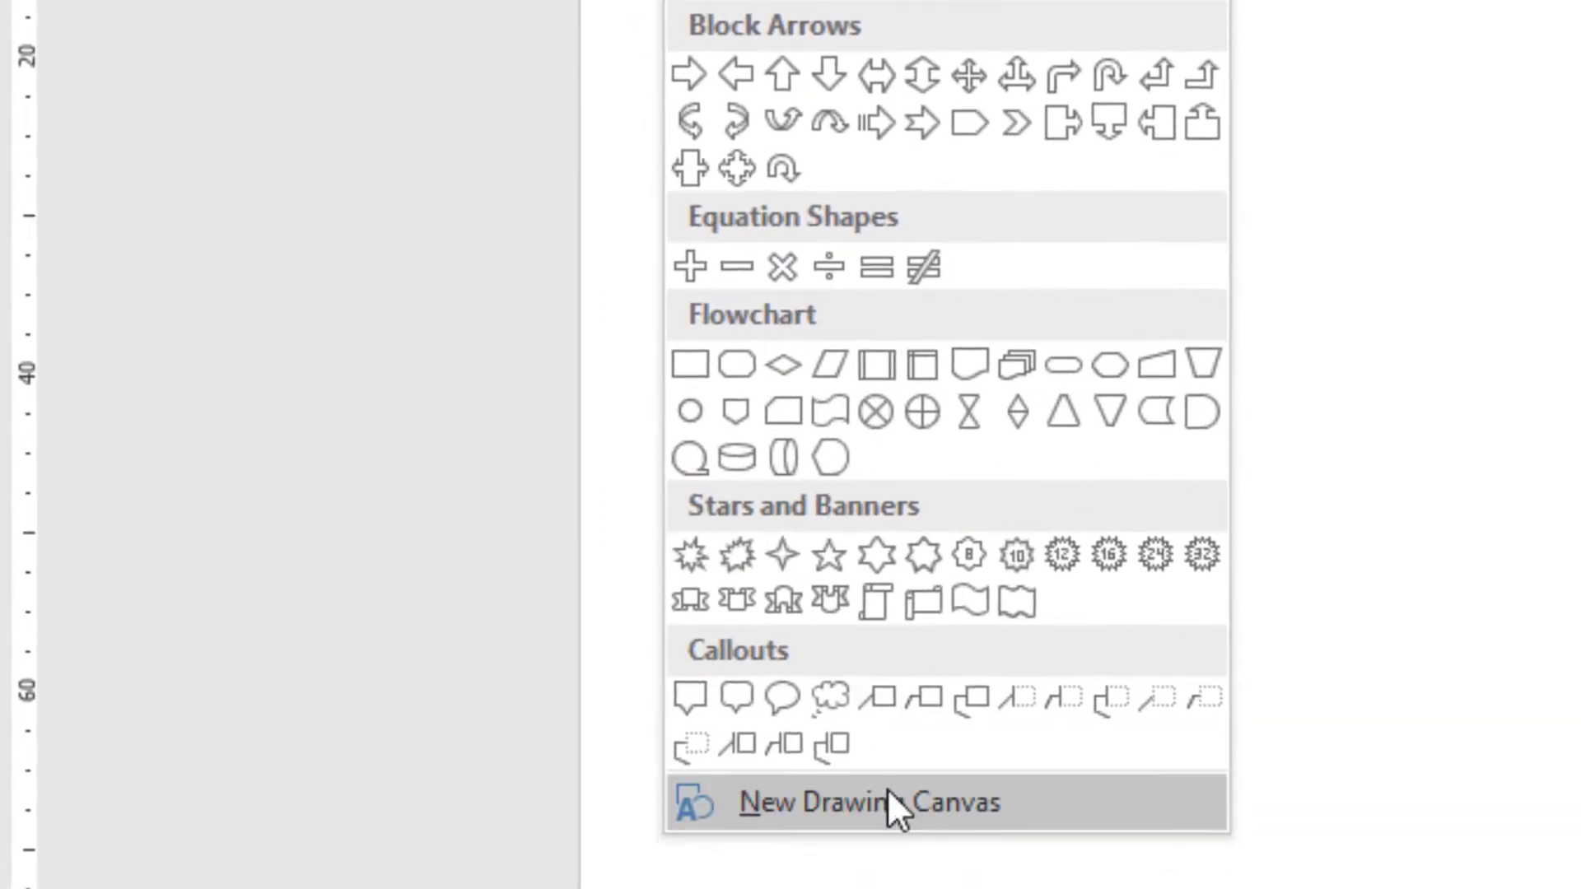
{"action": "left_click", "coordinate": [893, 793]}
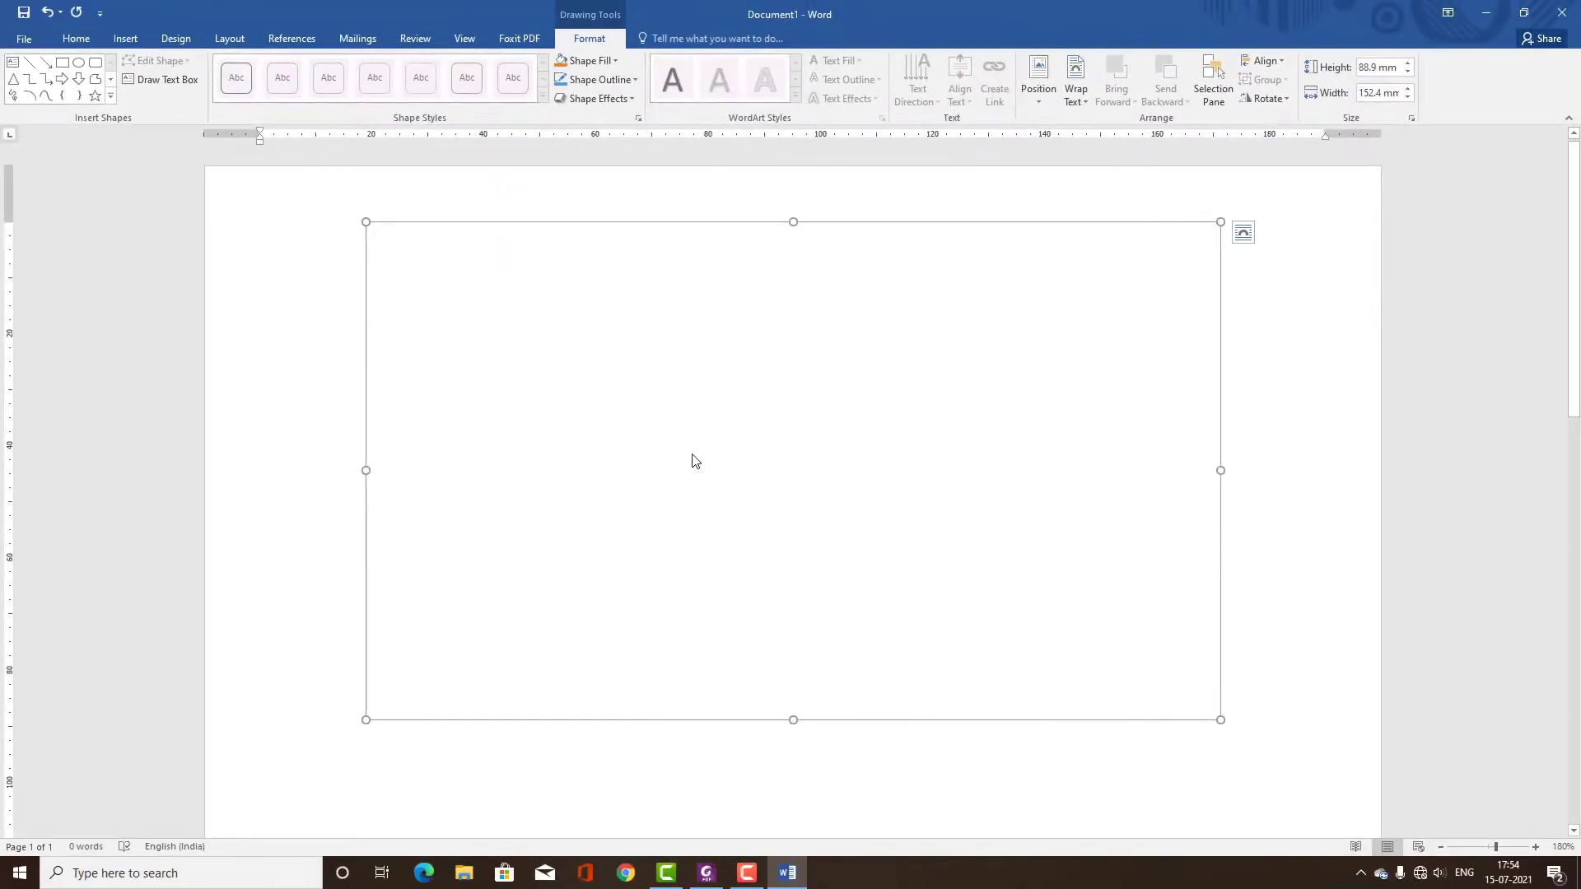
- Draw a blue rounded rectangle with flatter corners and set its height to 50 mm
{"action": "left_click", "coordinate": [125, 38]}
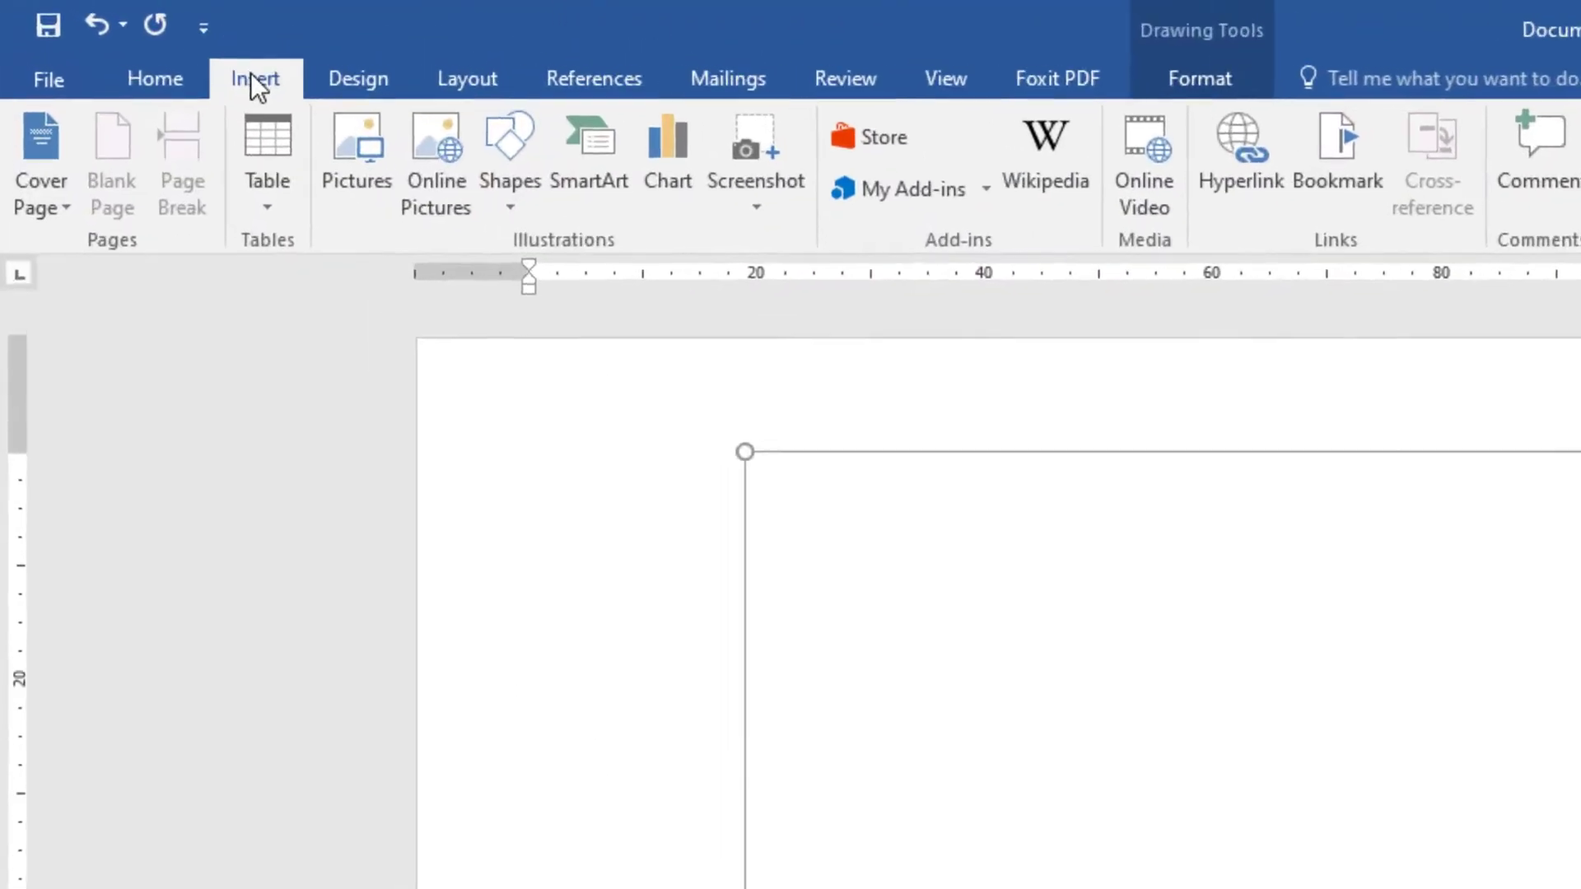
{"action": "left_click", "coordinate": [531, 223]}
{"action": "left_click", "coordinate": [695, 336]}
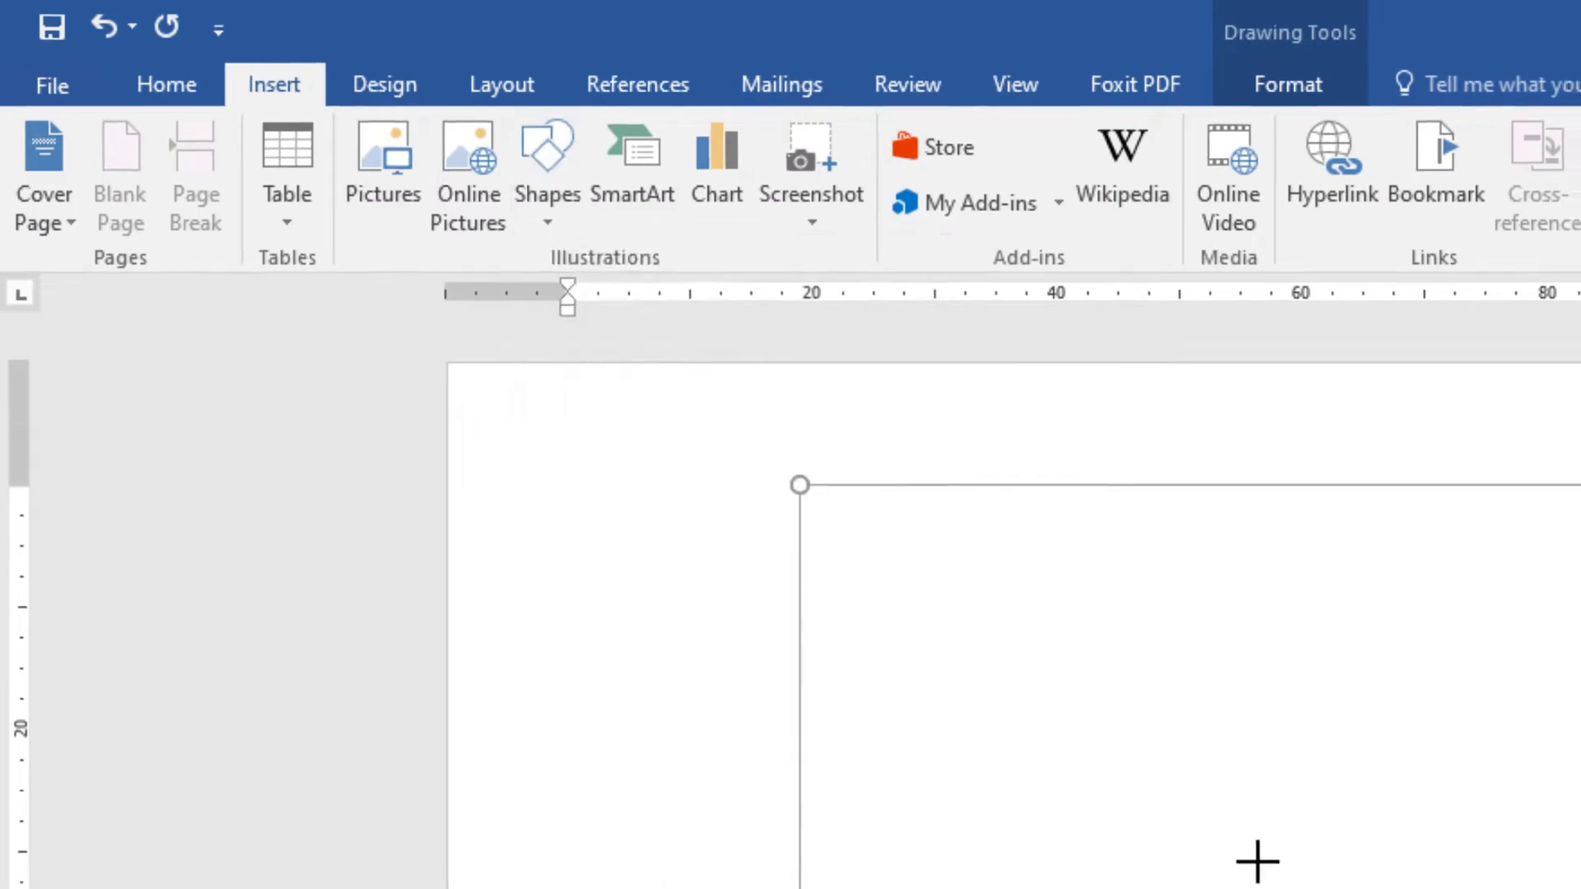
{"action": "left_click_drag", "start_coordinate": [758, 465], "coordinate": [1570, 854]}
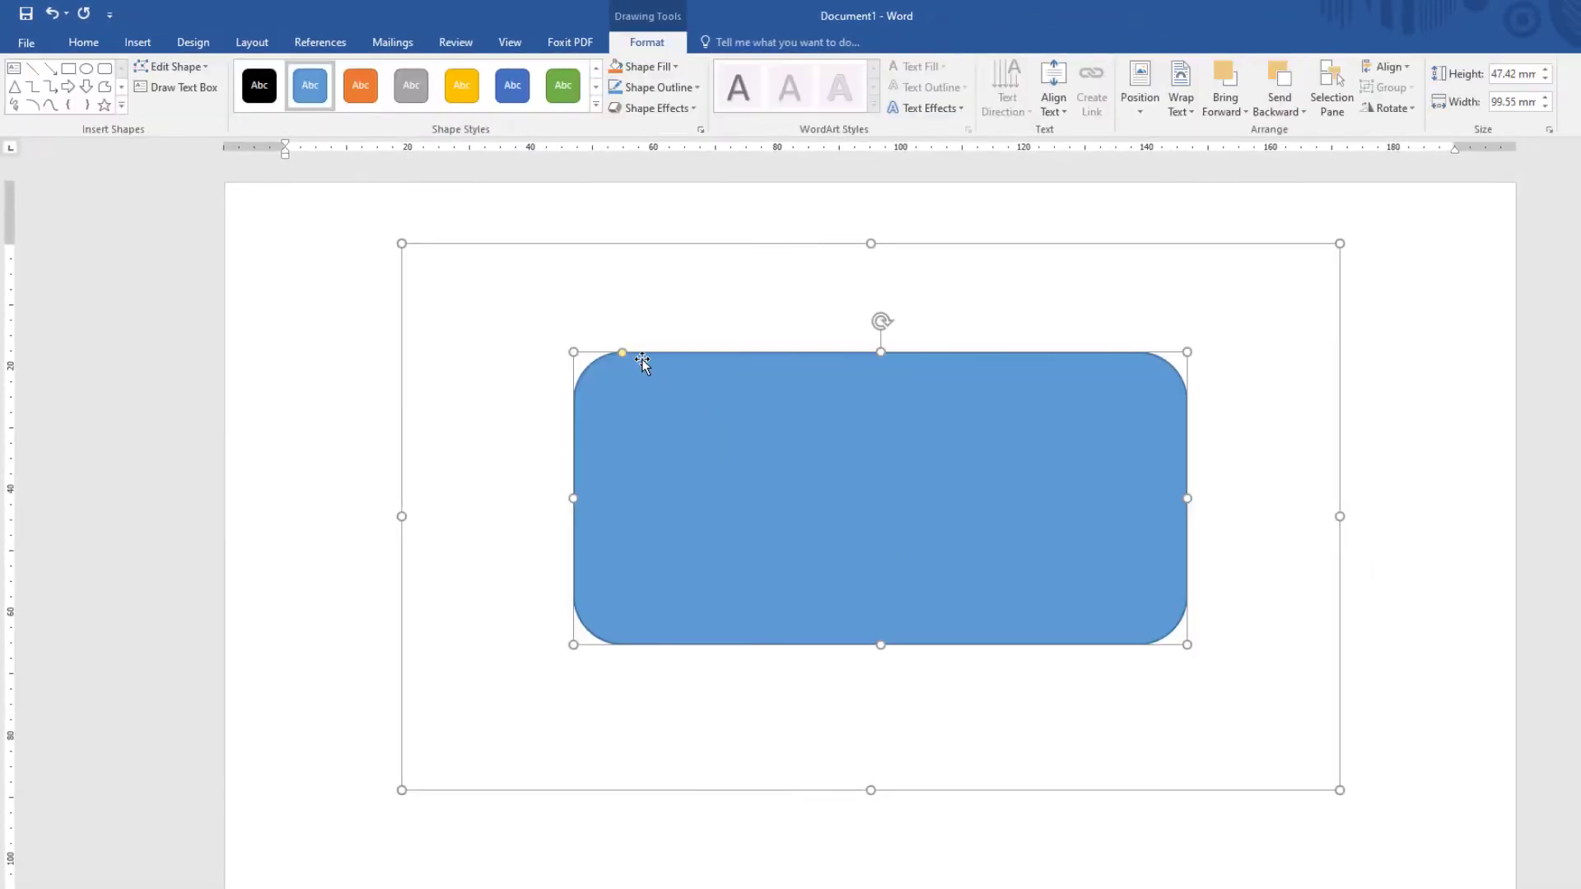
{"action": "left_click_drag", "start_coordinate": [621, 354], "coordinate": [597, 356]}
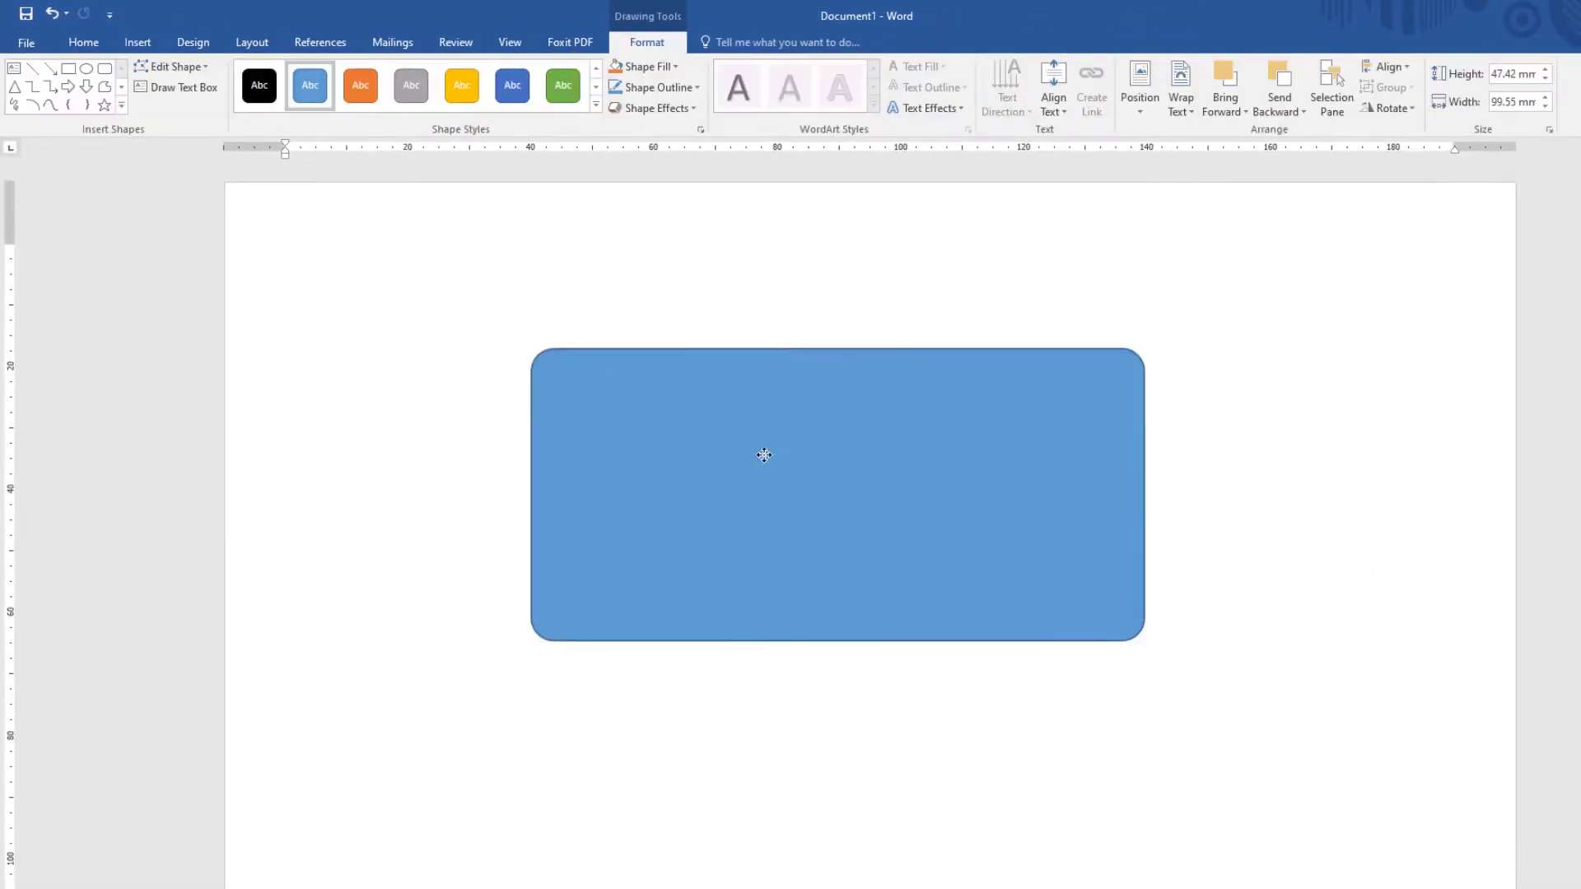
{"action": "left_click_drag", "start_coordinate": [763, 452], "coordinate": [815, 470]}
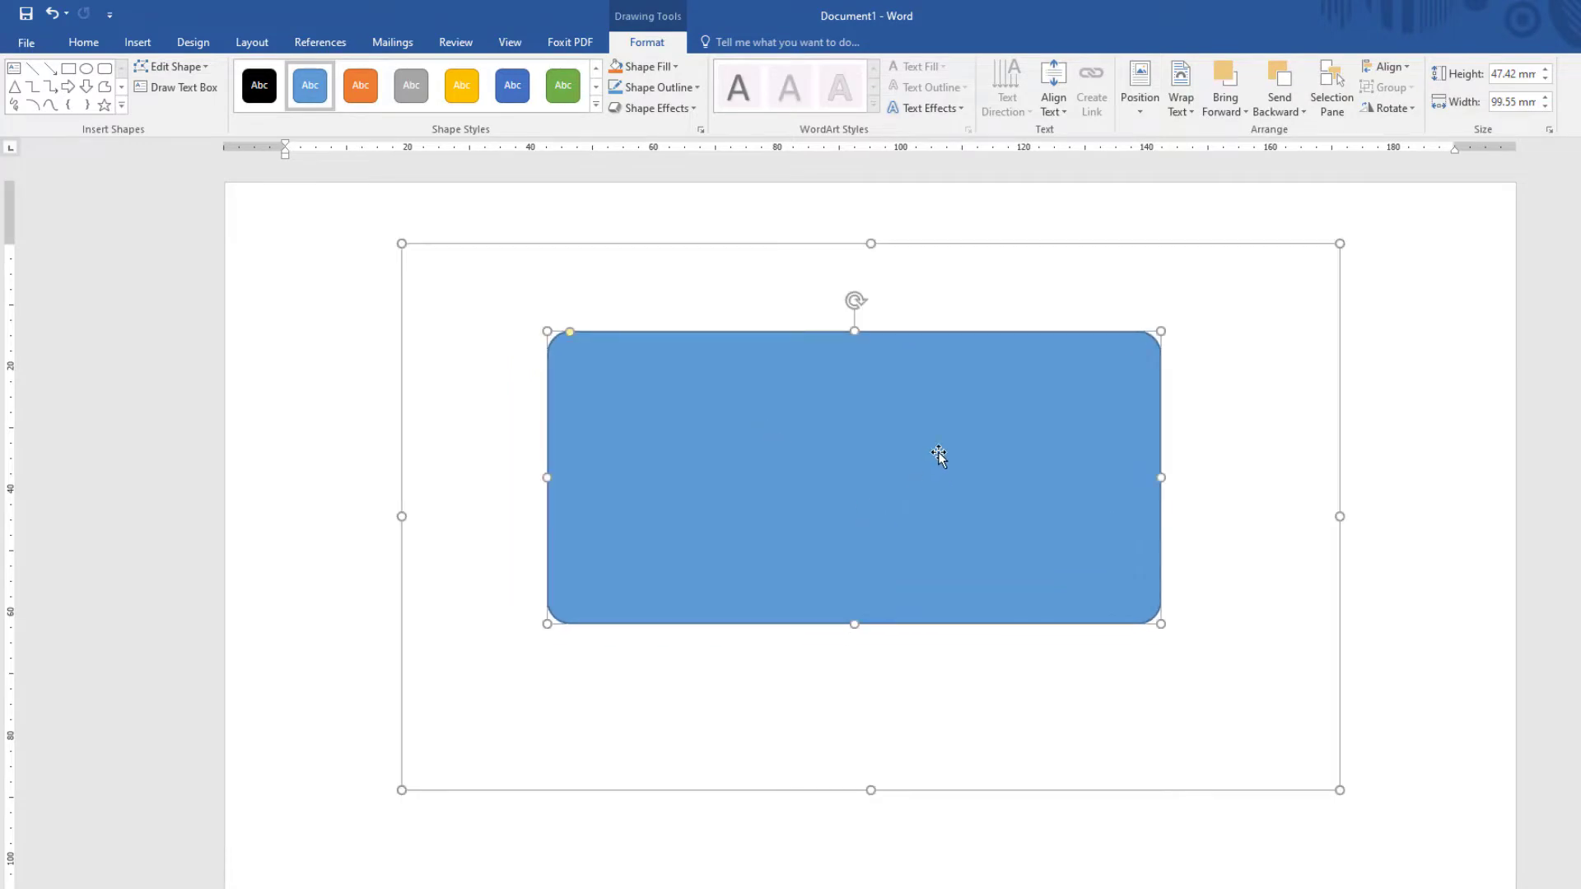
{"action": "left_click_drag", "start_coordinate": [938, 452], "coordinate": [951, 440]}
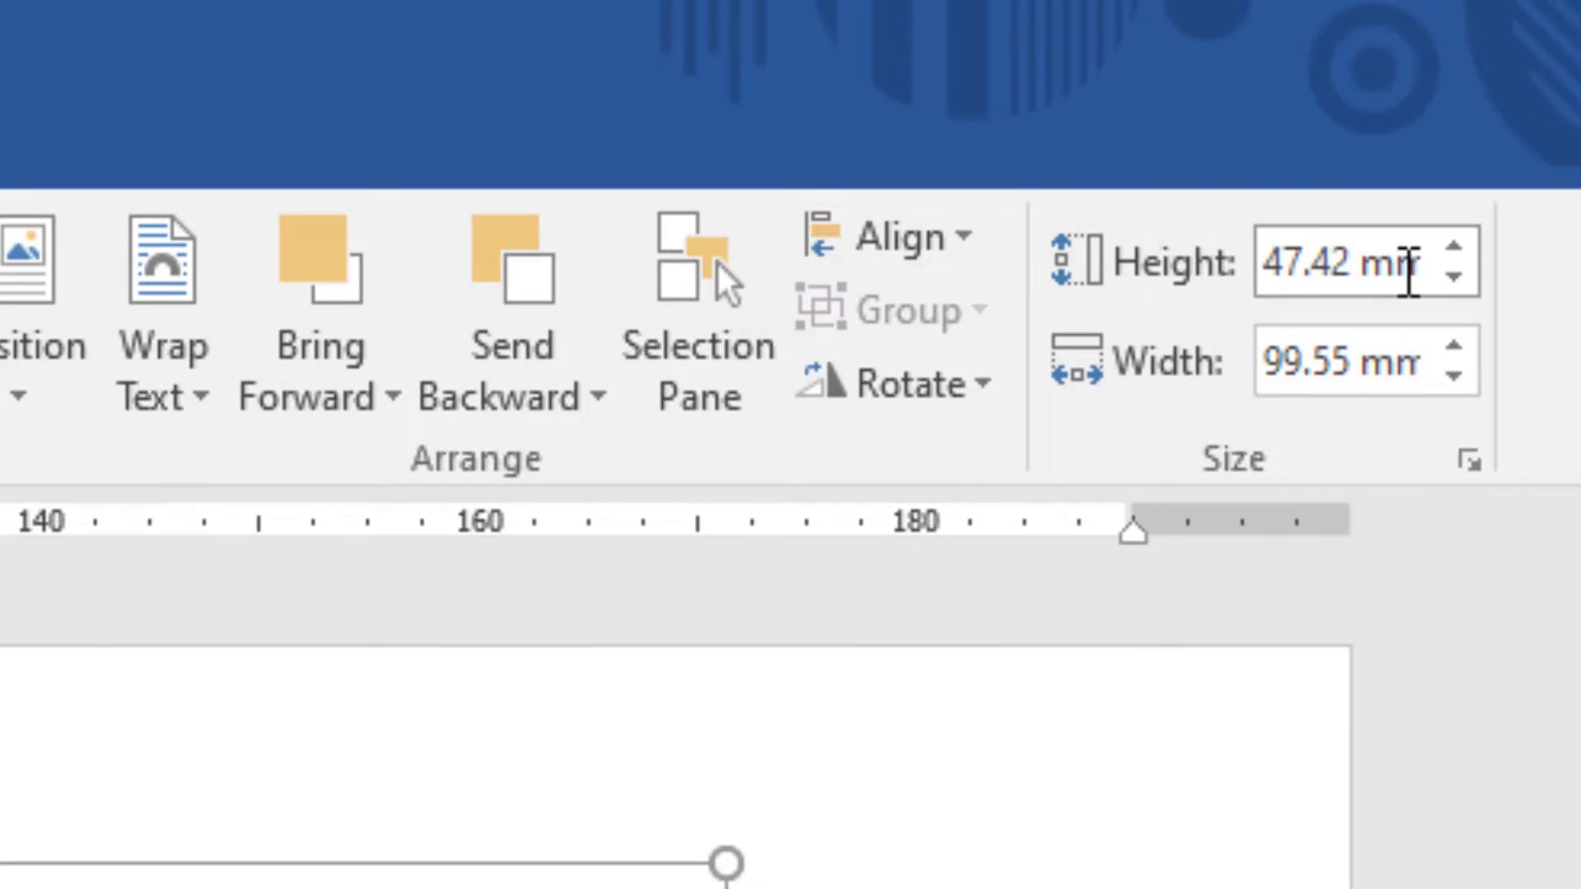
{"action": "left_click", "coordinate": [1406, 267]}
{"action": "type", "text": "5"}
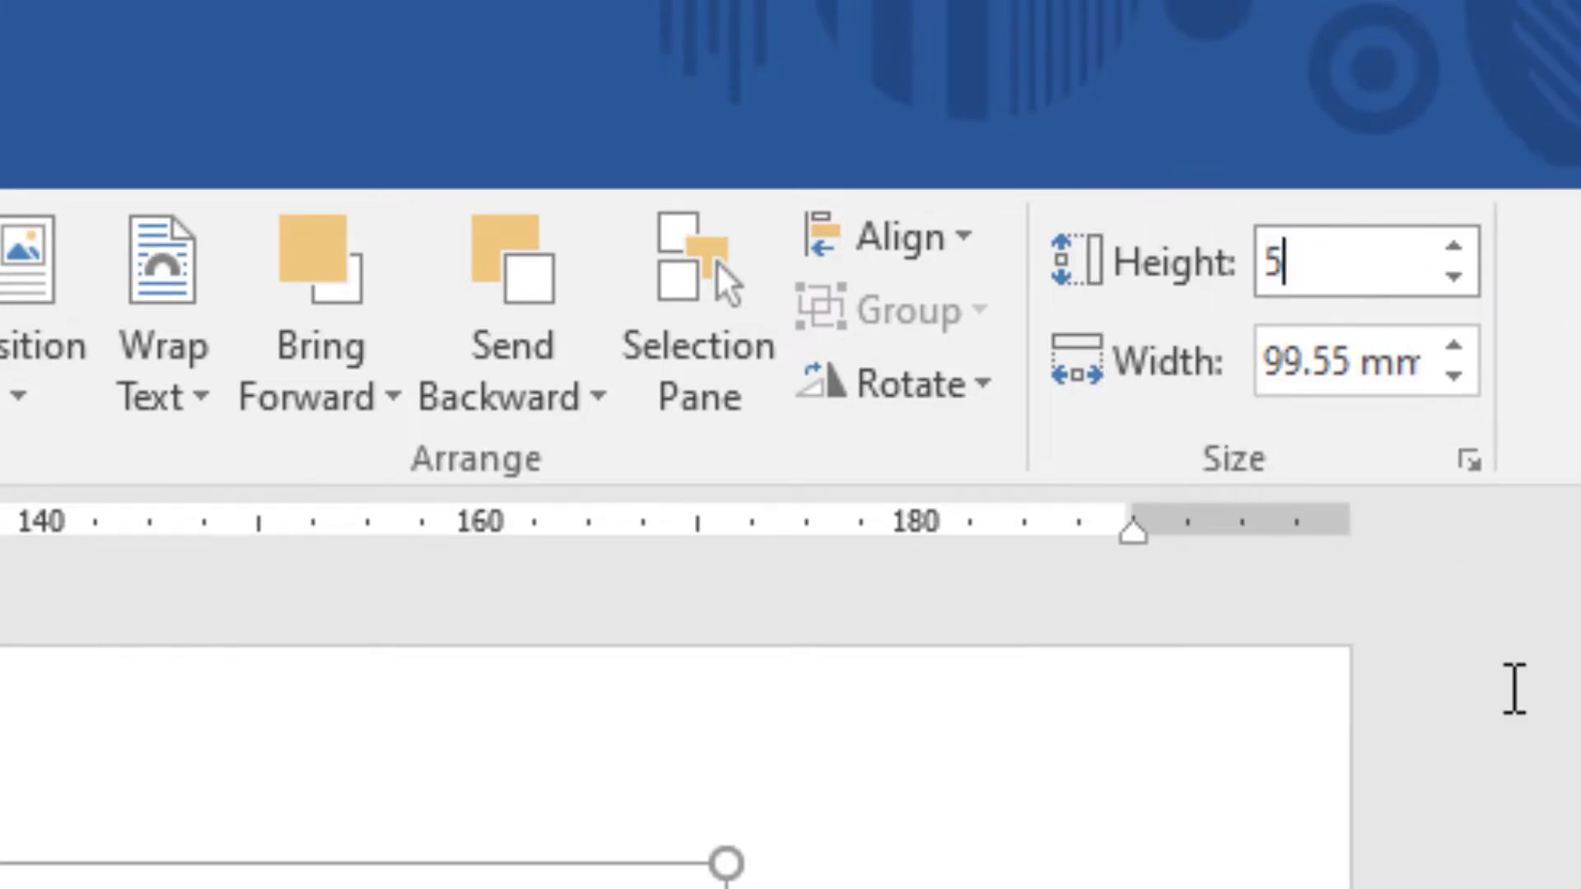
{"action": "type", "text": "0"}
{"action": "key", "text": "Return"}
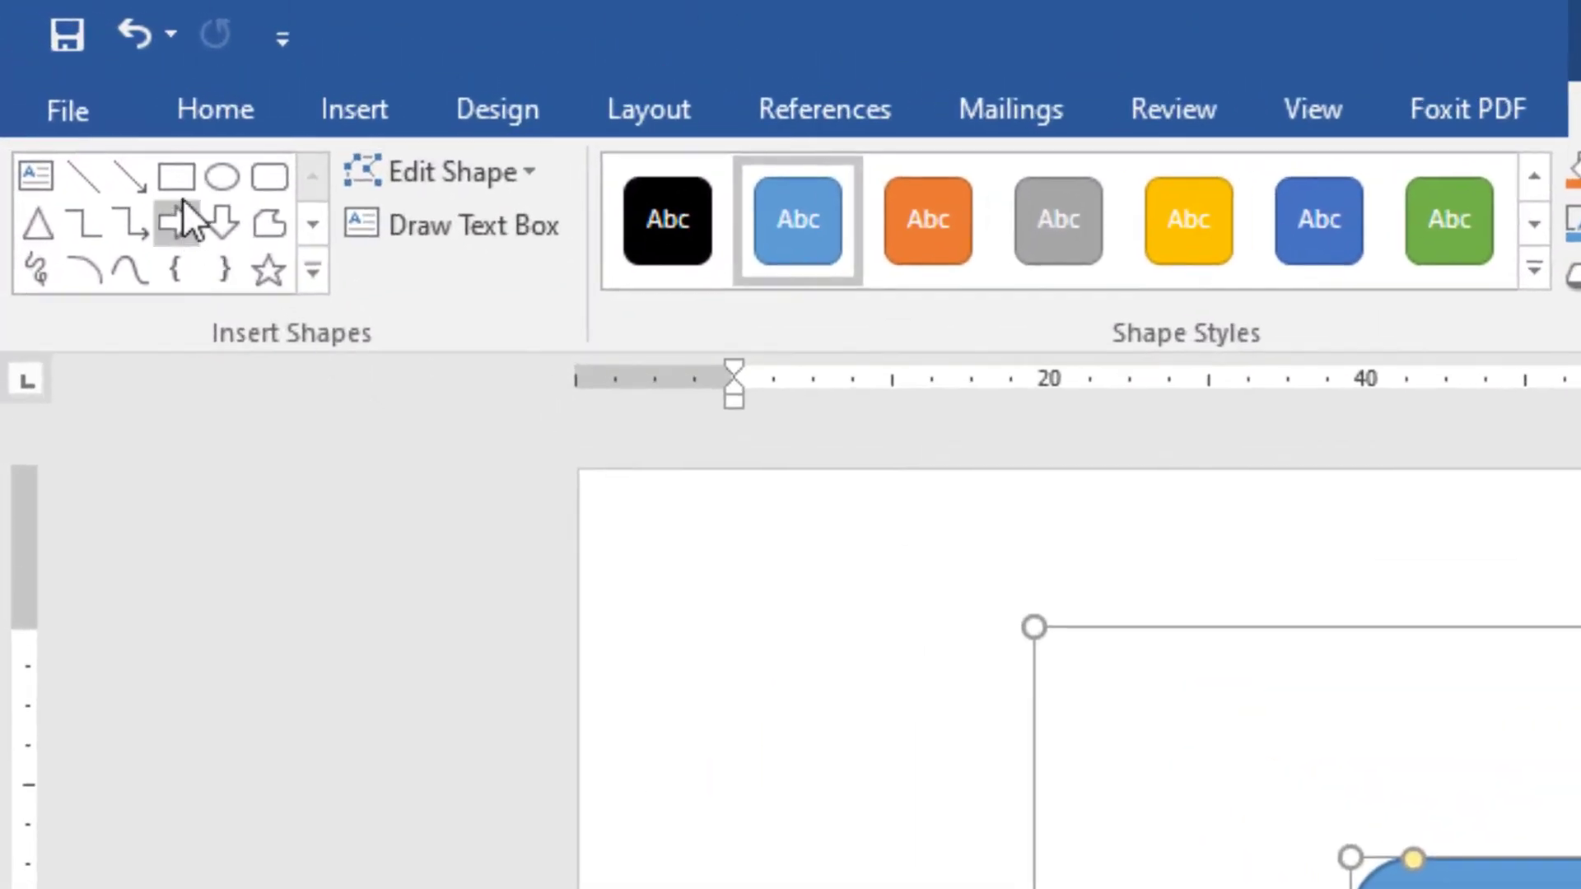
- Draw a narrow rectangle bar right of the rounded rectangle, 50 mm tall
{"action": "left_click", "coordinate": [176, 176]}
{"action": "left_click_drag", "start_coordinate": [1185, 339], "coordinate": [1226, 659]}
{"action": "left_click_drag", "start_coordinate": [1210, 536], "coordinate": [1218, 501]}
{"action": "left_click", "coordinate": [1208, 539]}
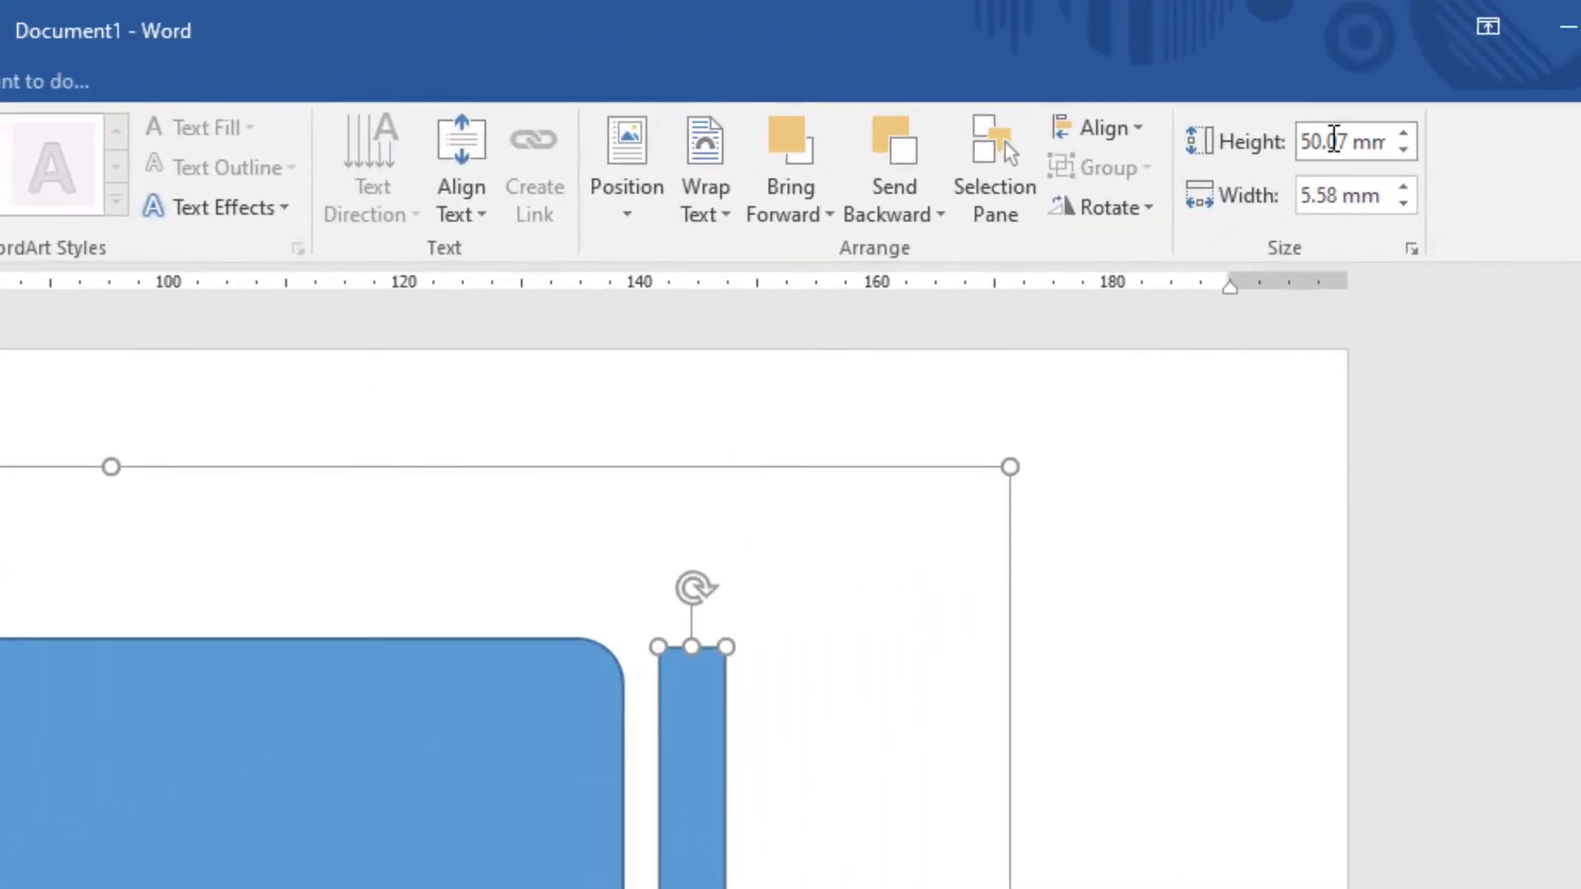
{"action": "left_click", "coordinate": [1537, 75]}
{"action": "type", "text": "50"}
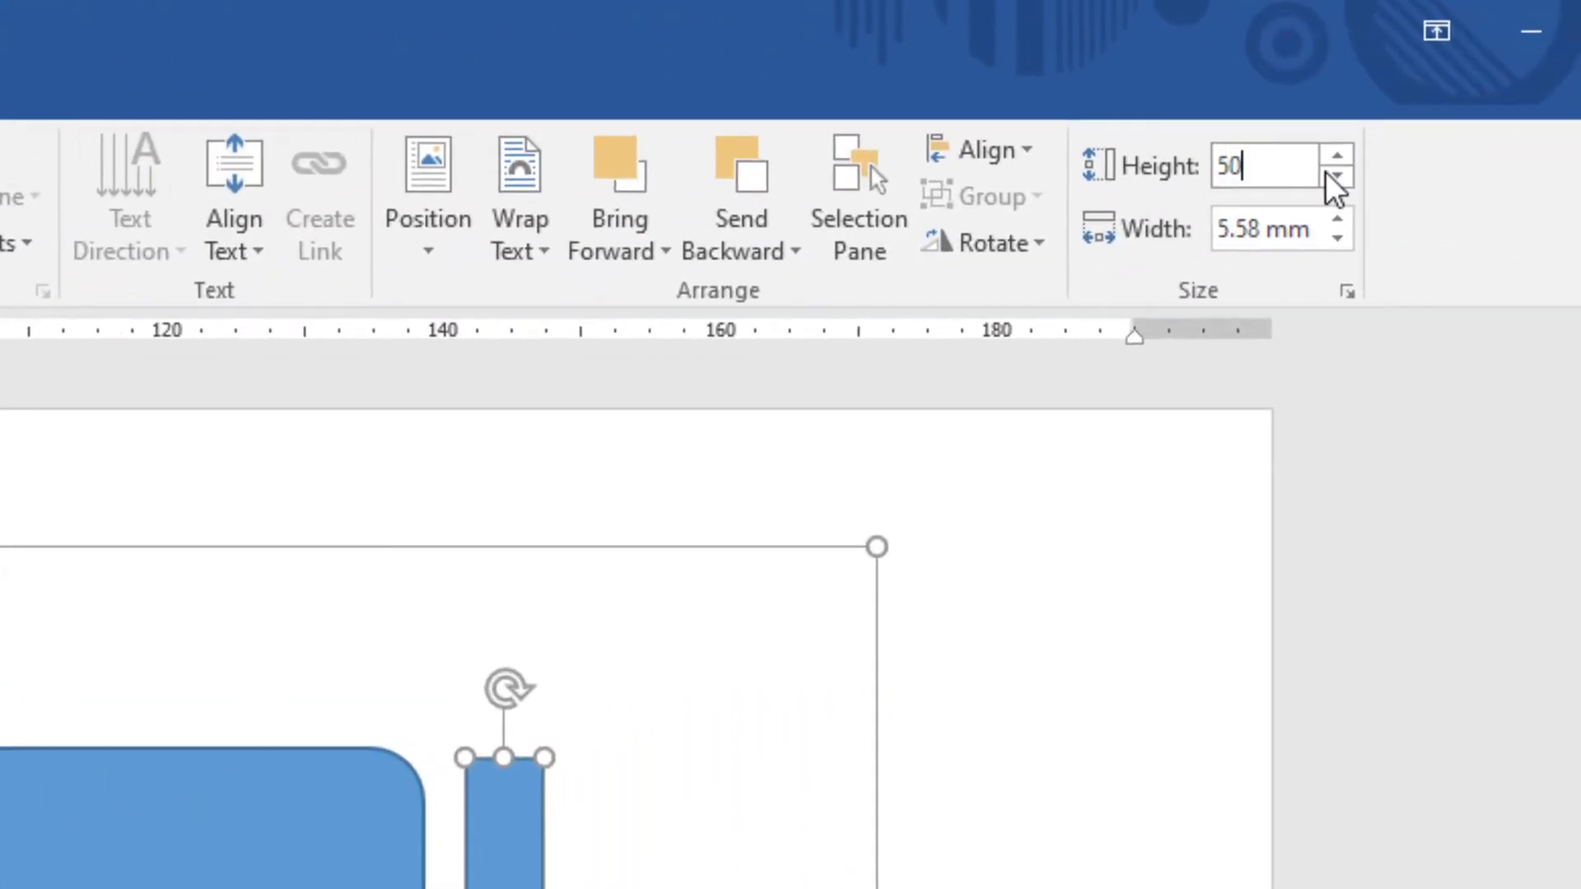
{"action": "key", "text": "Return"}
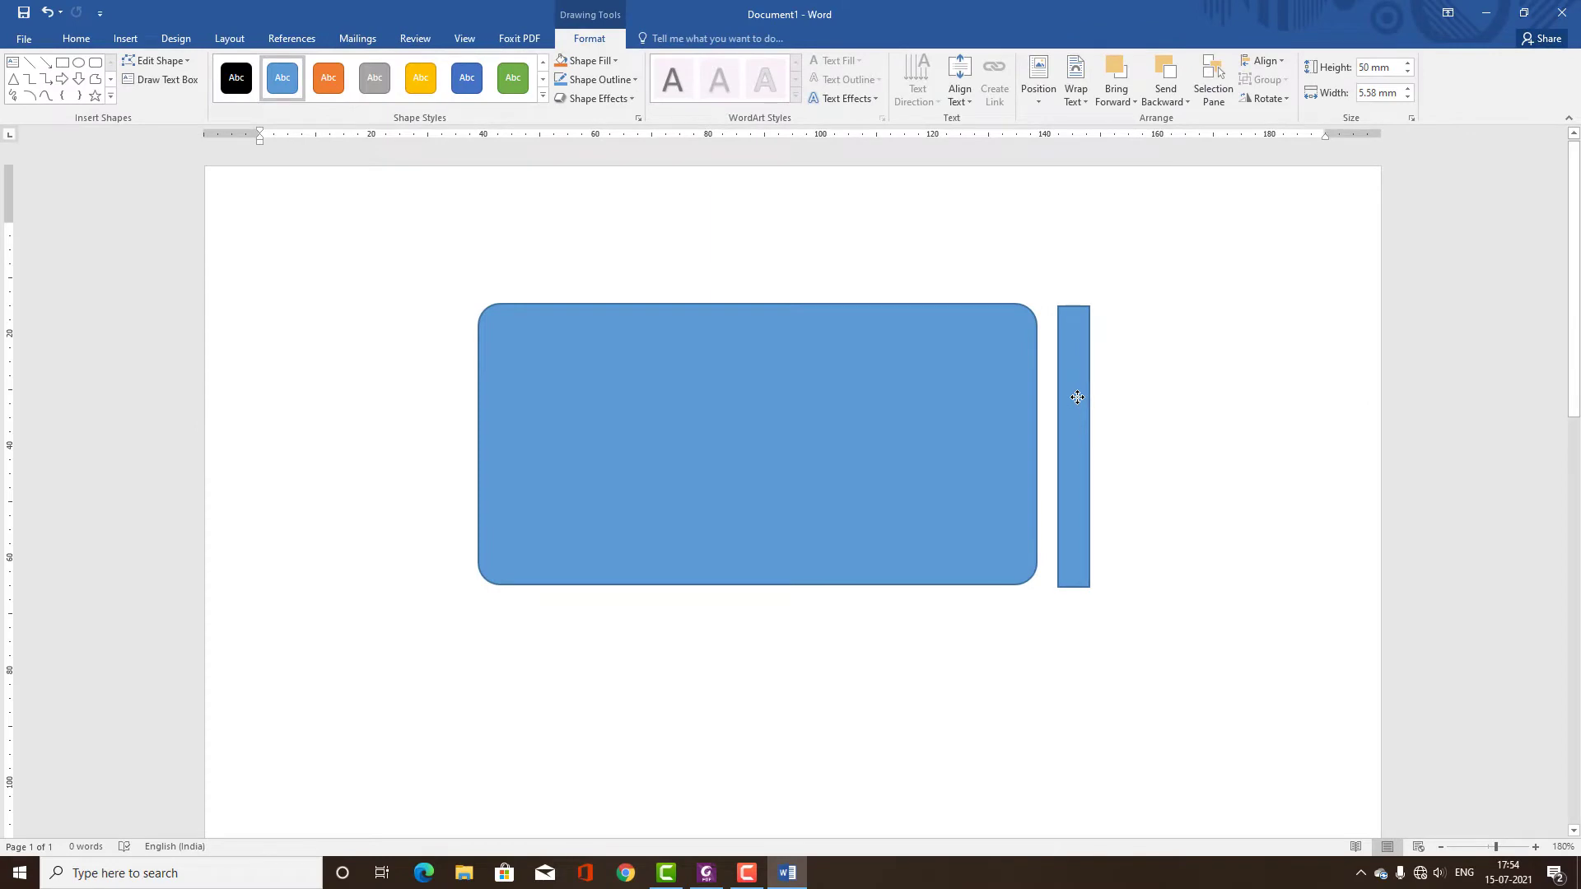
- Add two copies of the bar to its right, narrowing the middle one and making the right one much slimmer
{"action": "left_click_drag", "start_coordinate": [1080, 398], "coordinate": [1076, 397]}
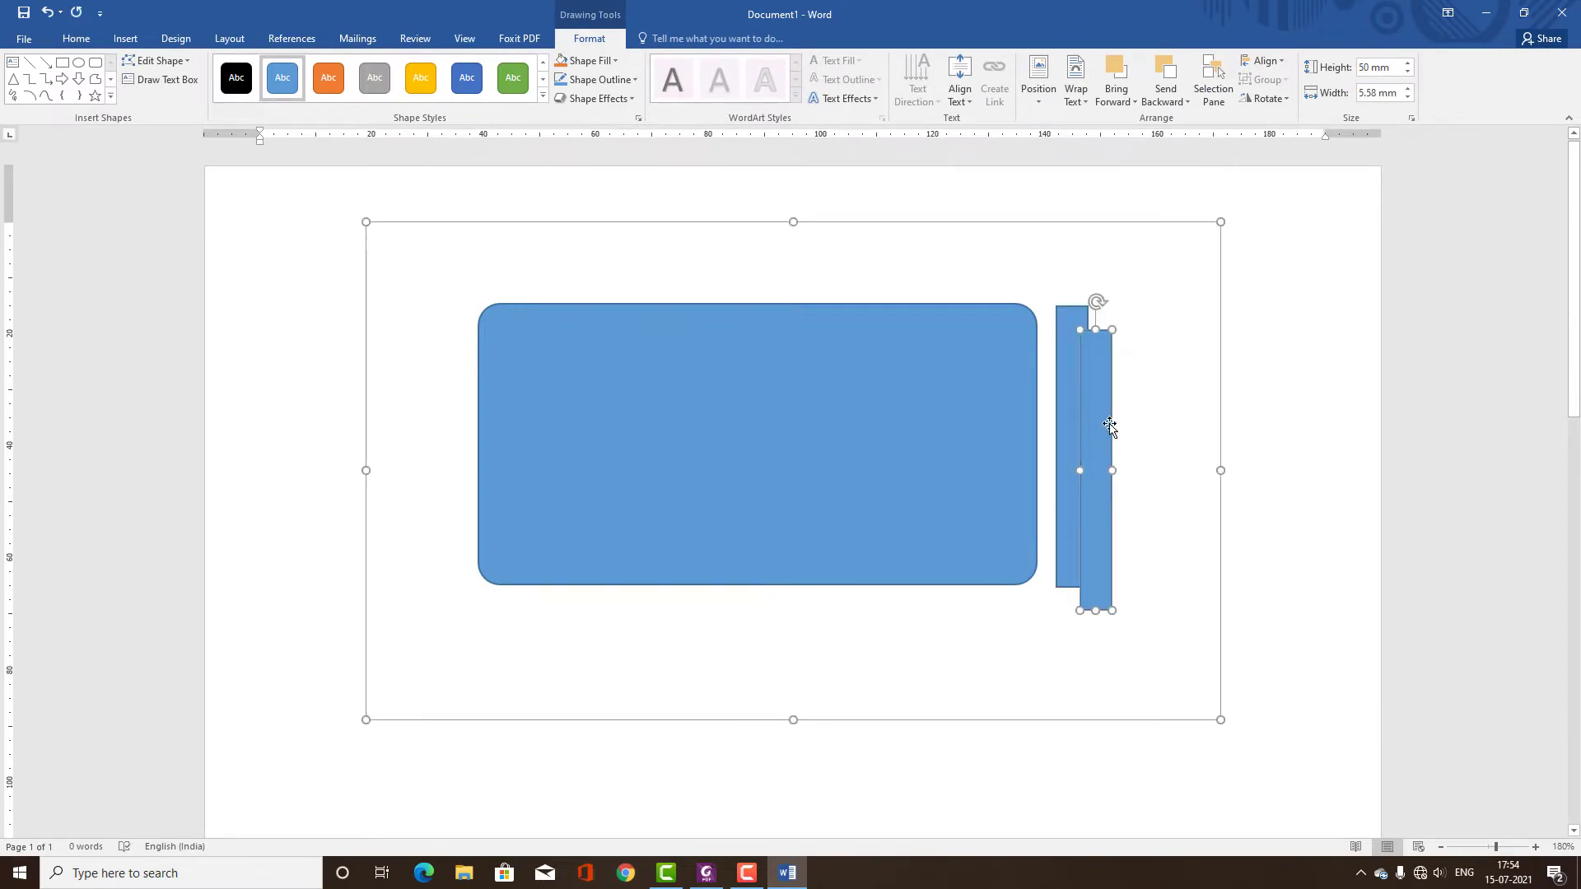
{"action": "left_click_drag", "start_coordinate": [1110, 454], "coordinate": [1169, 466]}
{"action": "left_click", "coordinate": [1111, 663]}
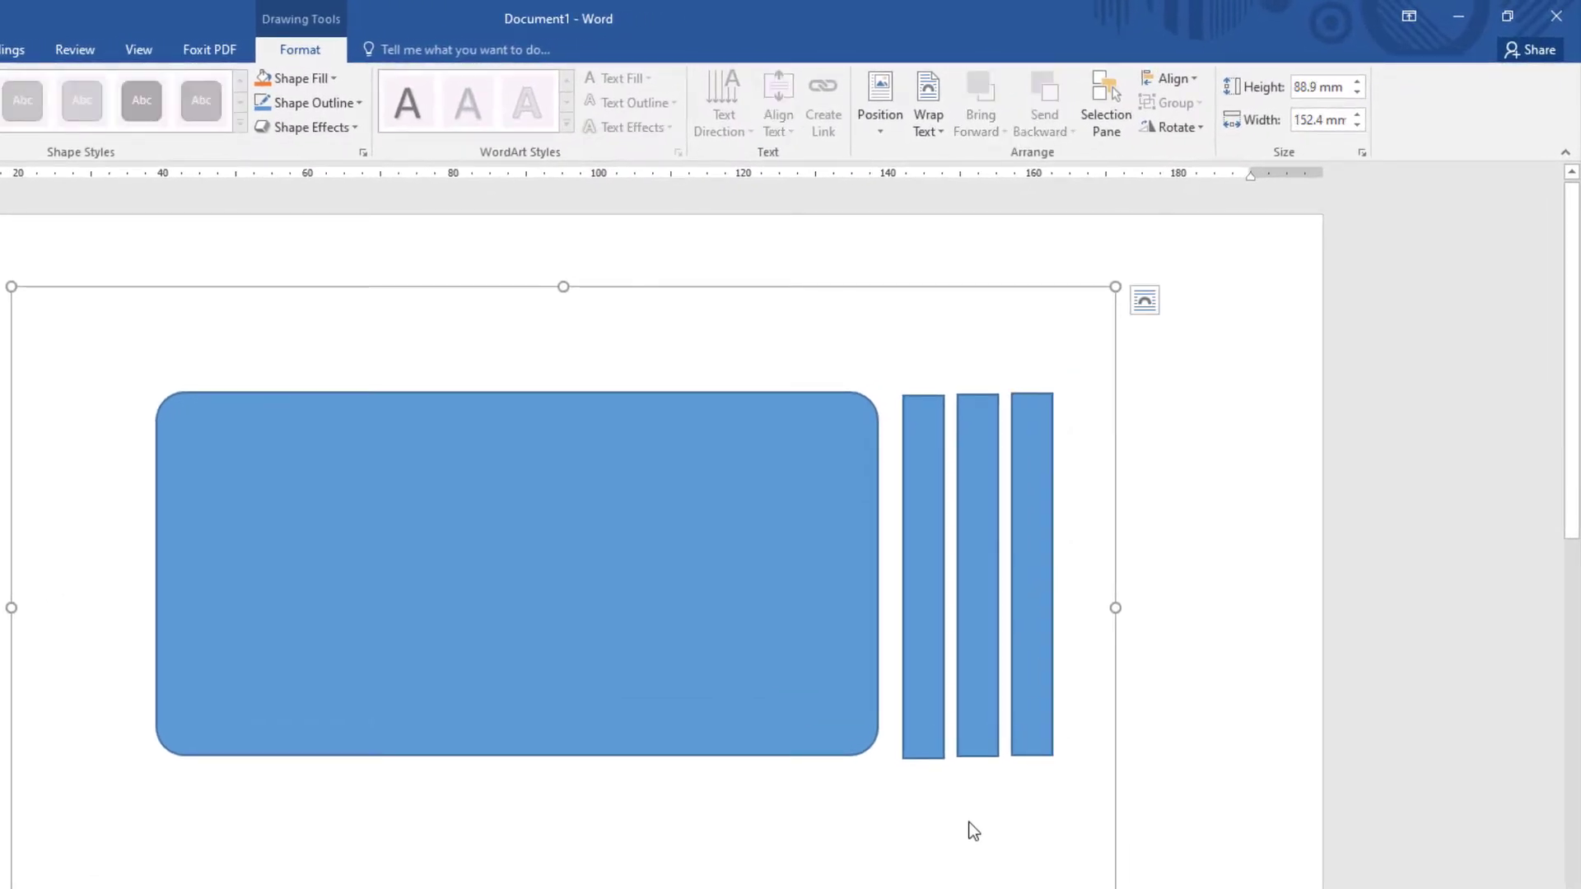
{"action": "left_click", "coordinate": [992, 591]}
{"action": "mouse_move", "coordinate": [996, 576]}
{"action": "left_mouse_down"}
{"action": "mouse_move", "coordinate": [977, 574]}
{"action": "mouse_move", "coordinate": [1022, 574]}
{"action": "left_mouse_up"}
{"action": "left_click", "coordinate": [1034, 568]}
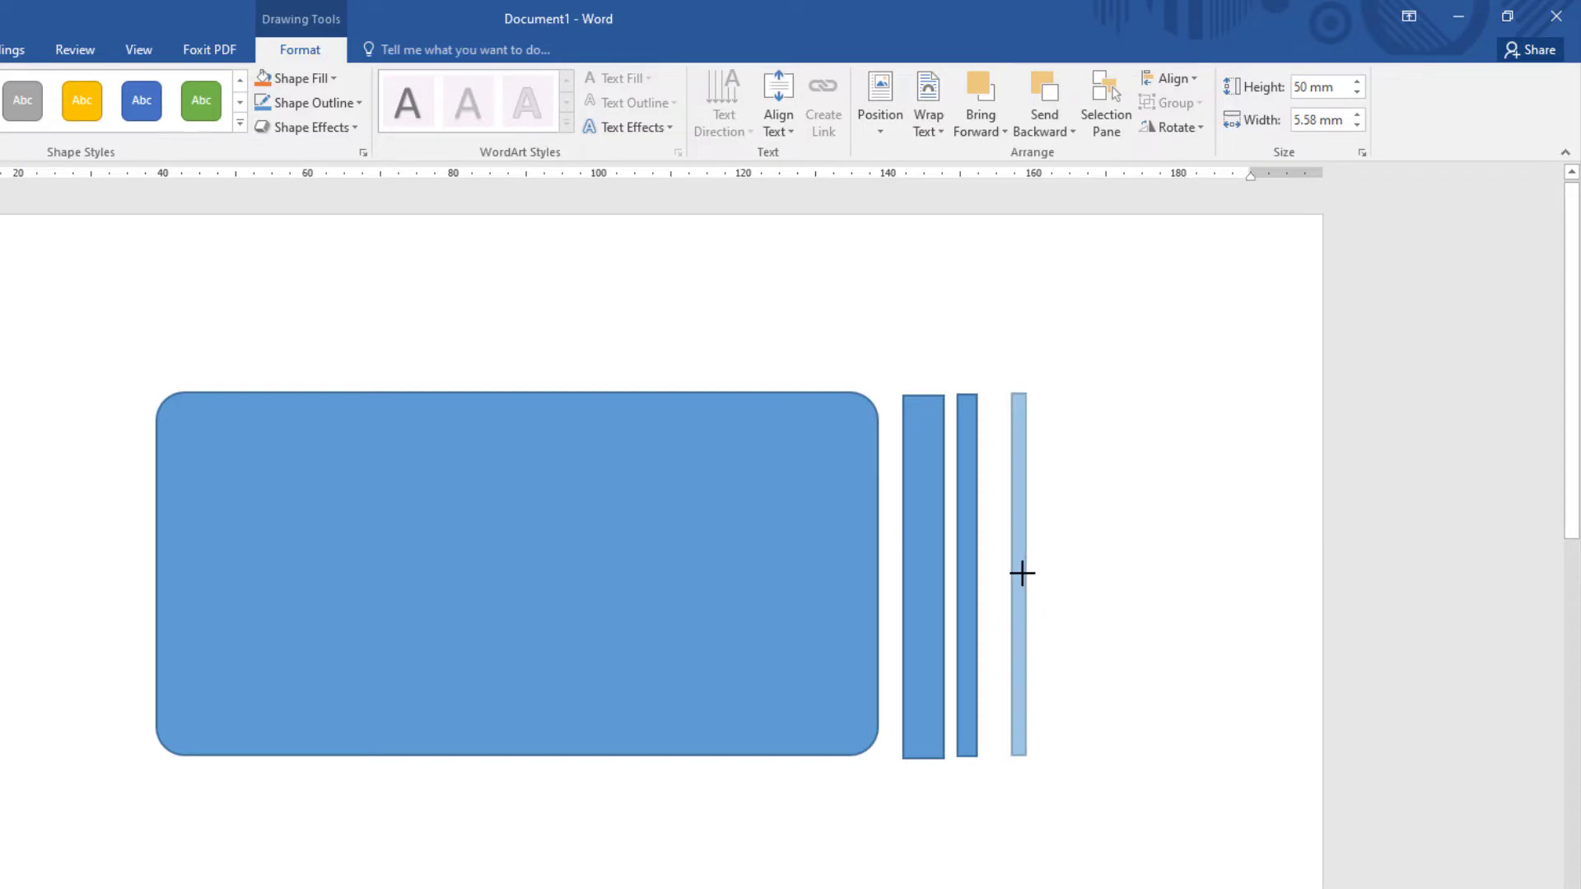
{"action": "left_click", "coordinate": [1065, 590]}
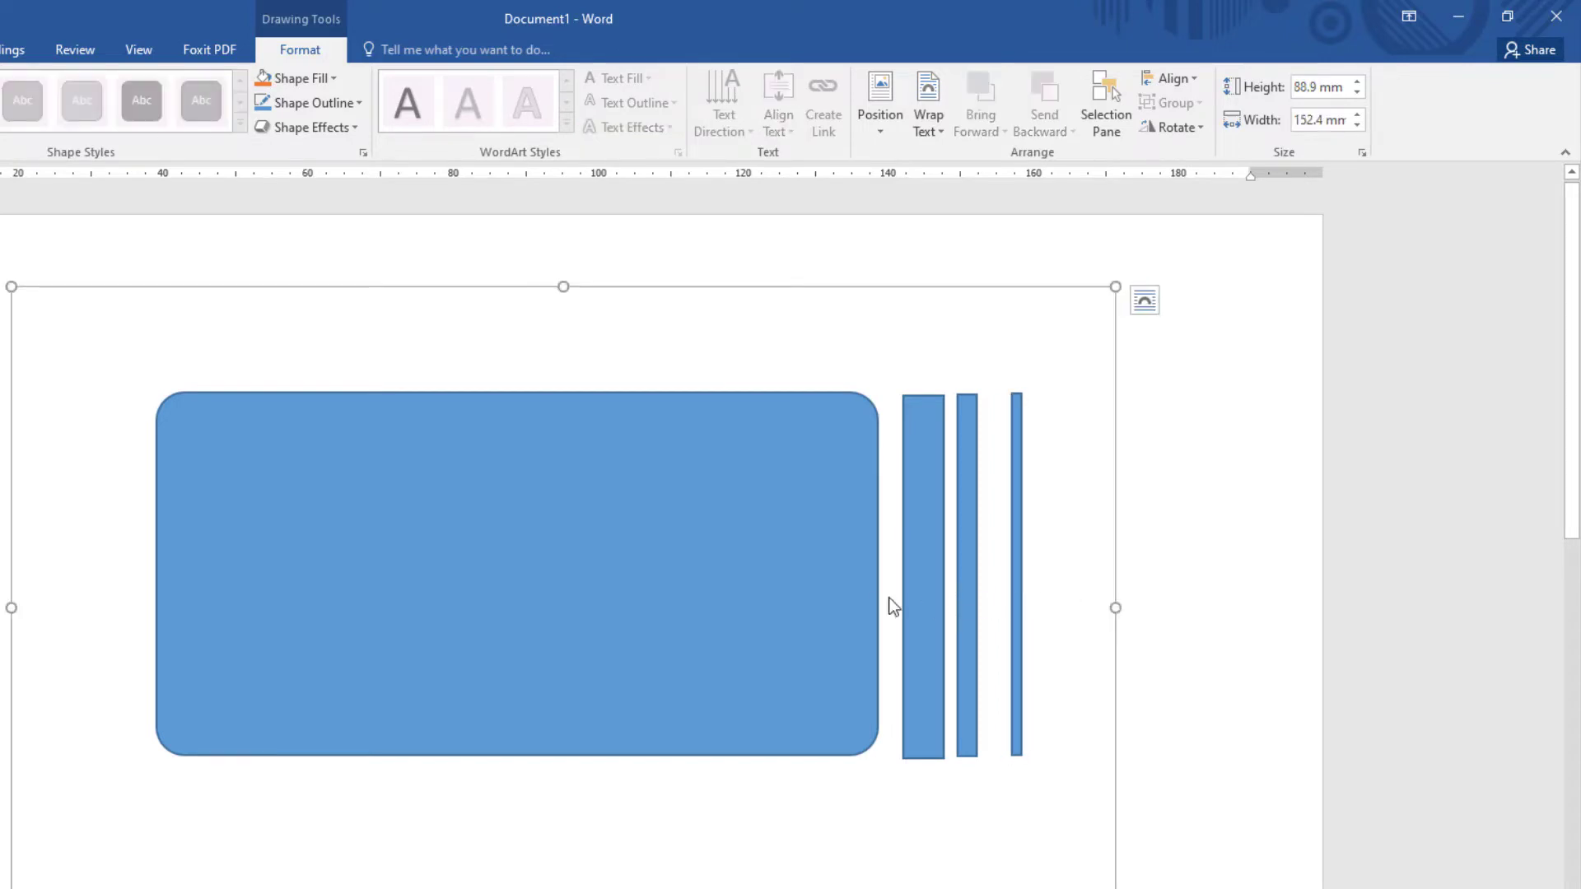
{"action": "left_click", "coordinate": [864, 600]}
{"action": "left_click", "coordinate": [924, 592], "text": "shift"}
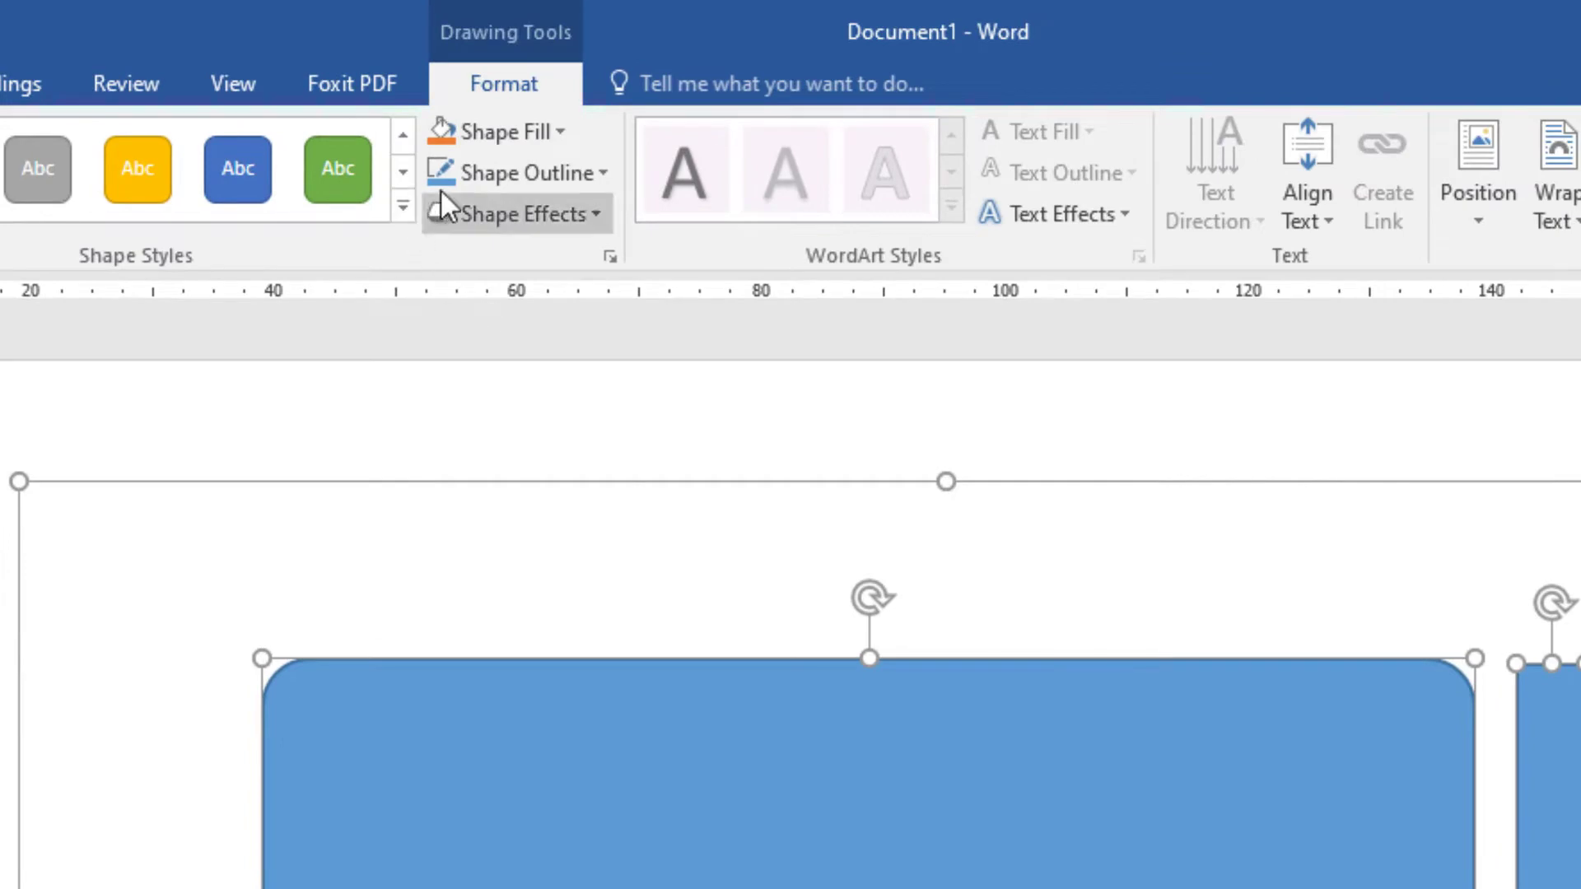
- Remove the shape outlines and fill the first bar dark navy blue
{"action": "left_click", "coordinate": [555, 175]}
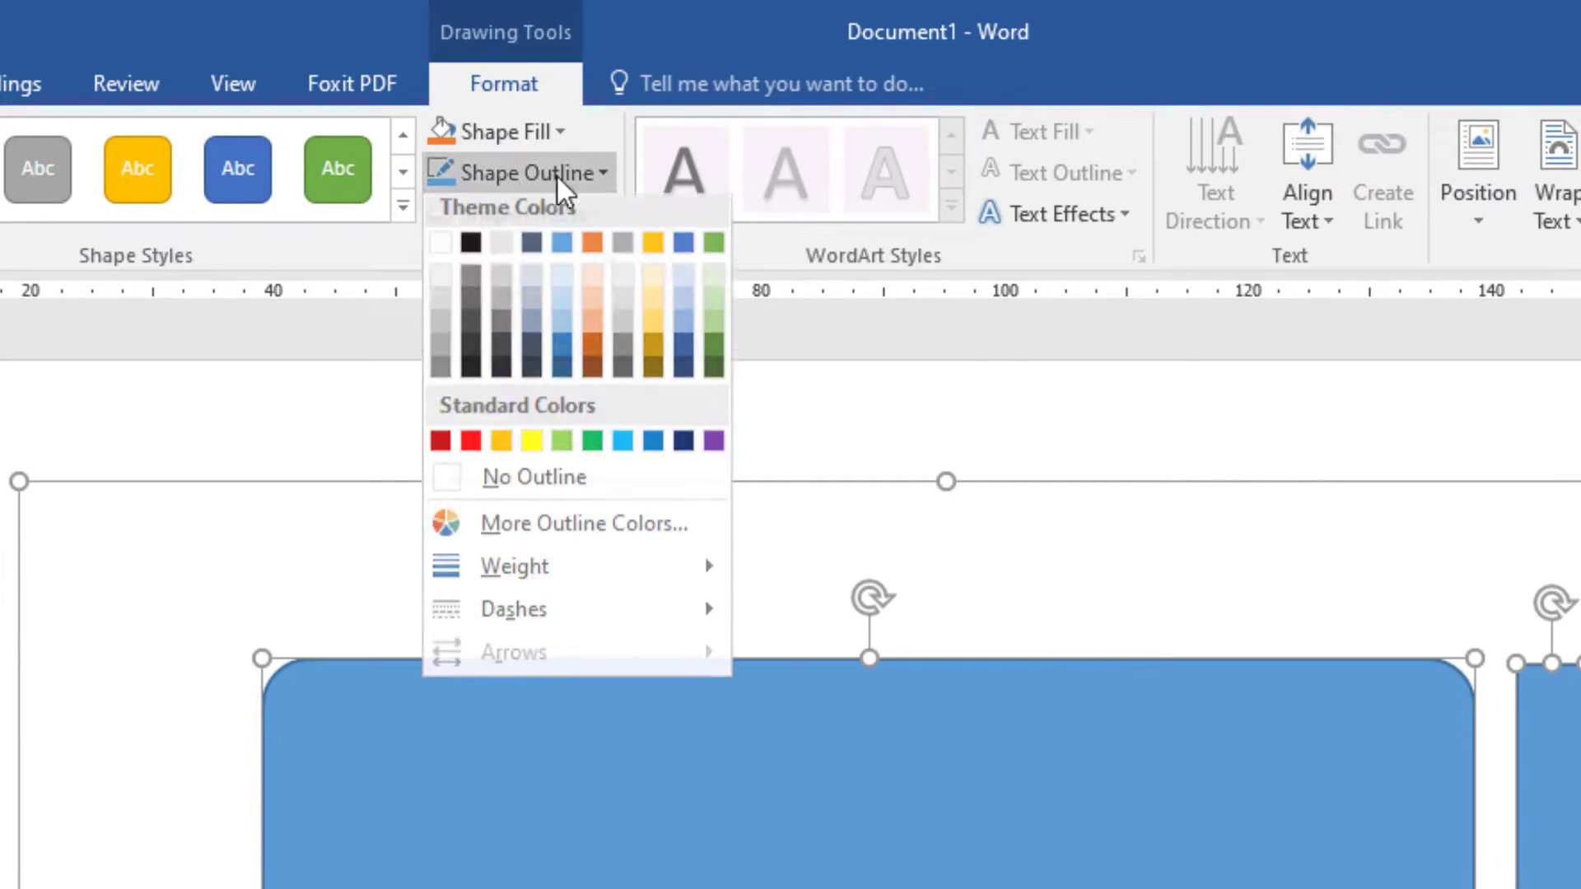
{"action": "left_click", "coordinate": [530, 487]}
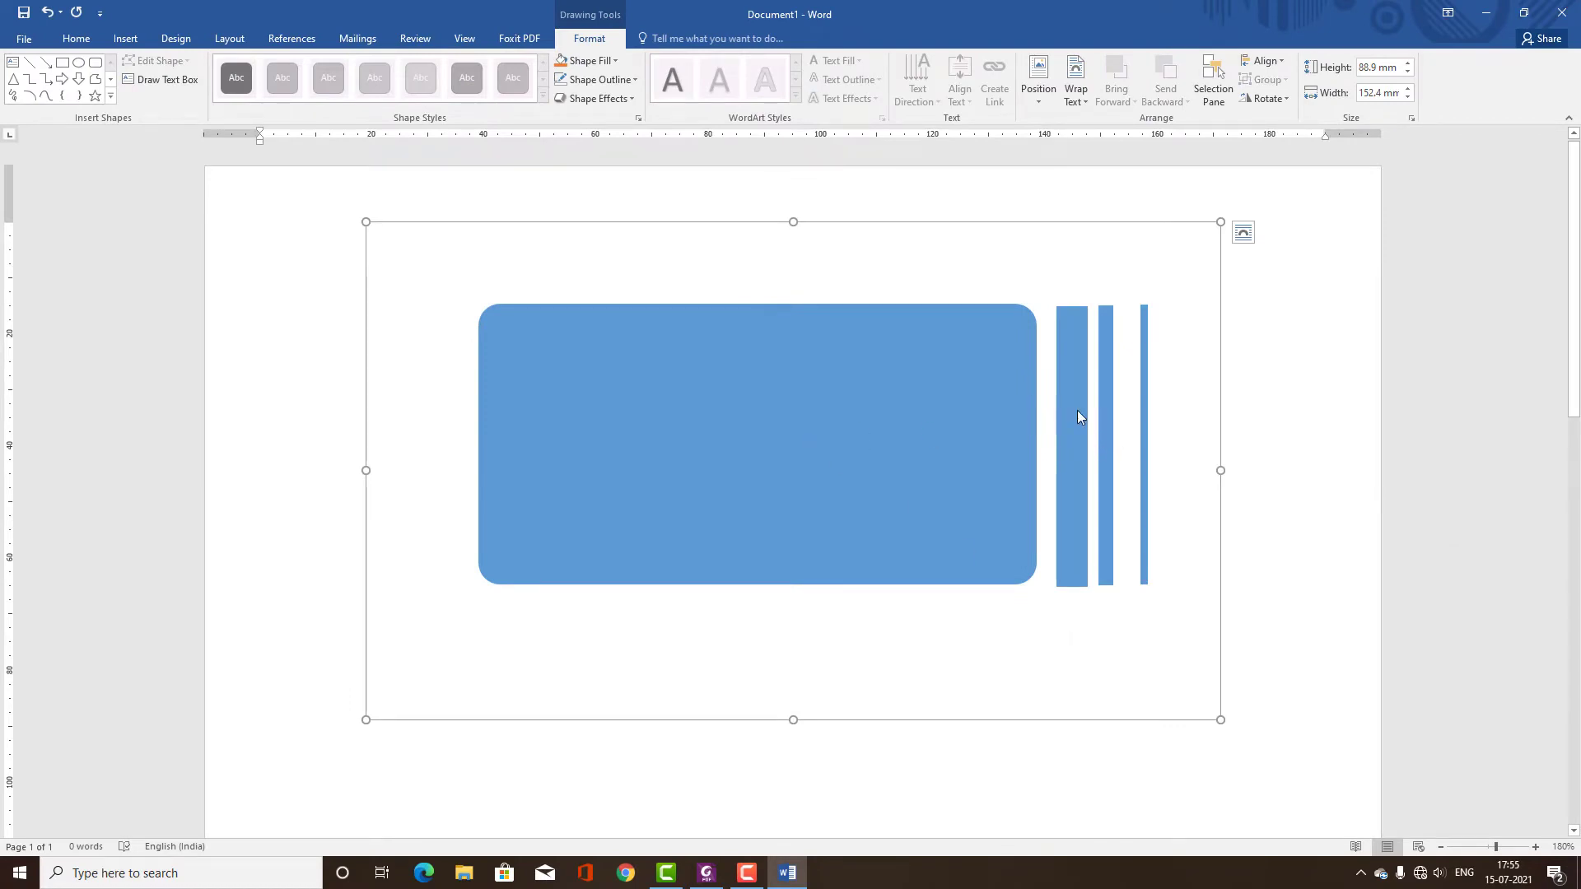
{"action": "left_click", "coordinate": [1077, 411]}
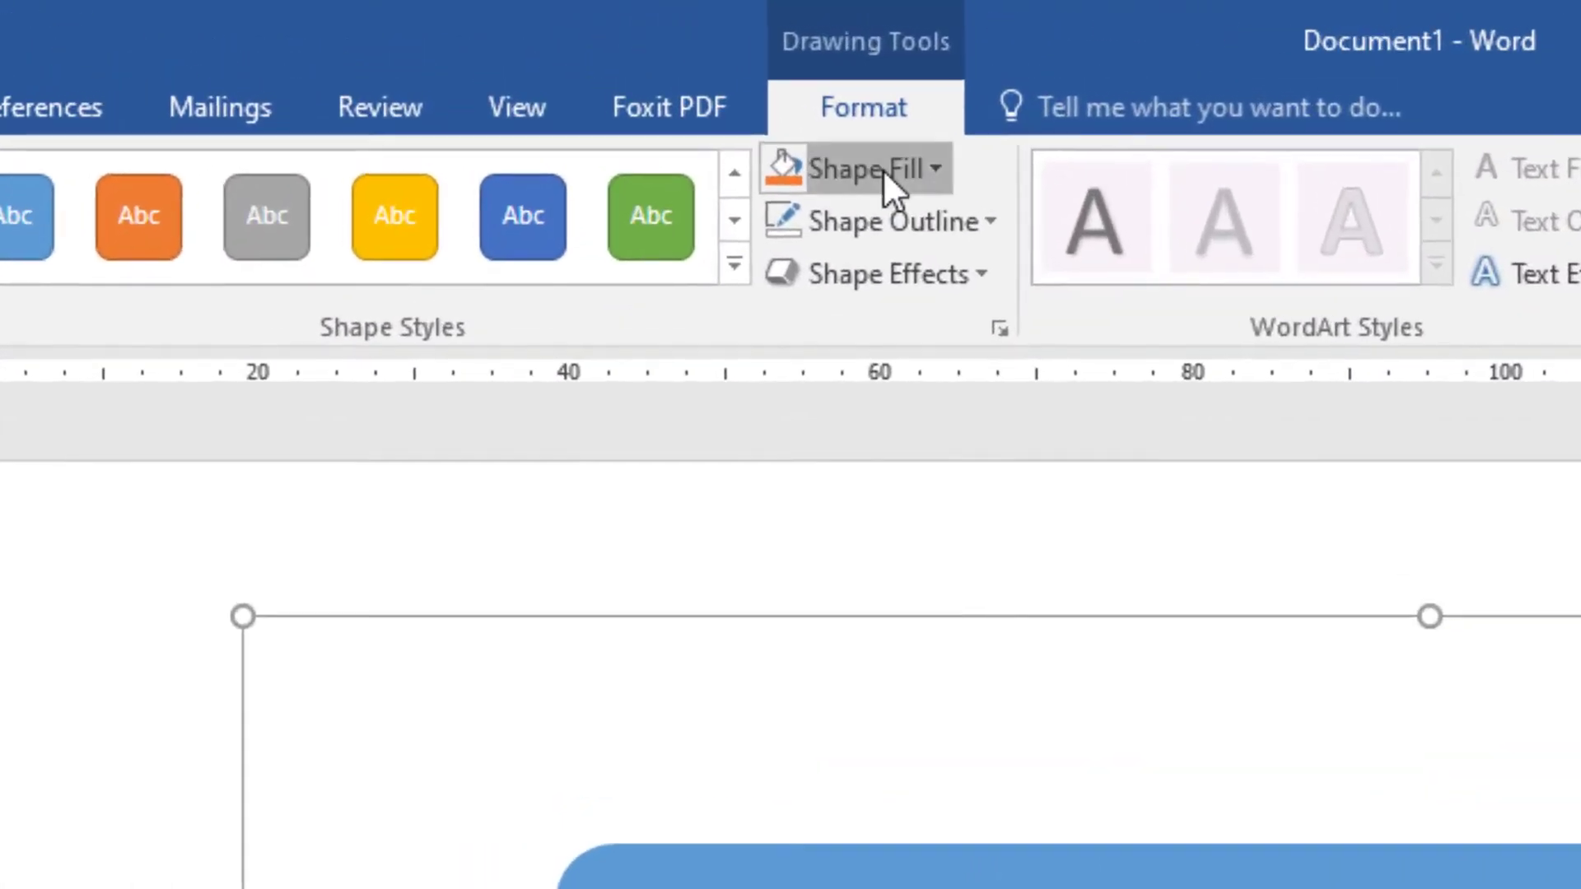
{"action": "left_click", "coordinate": [589, 60]}
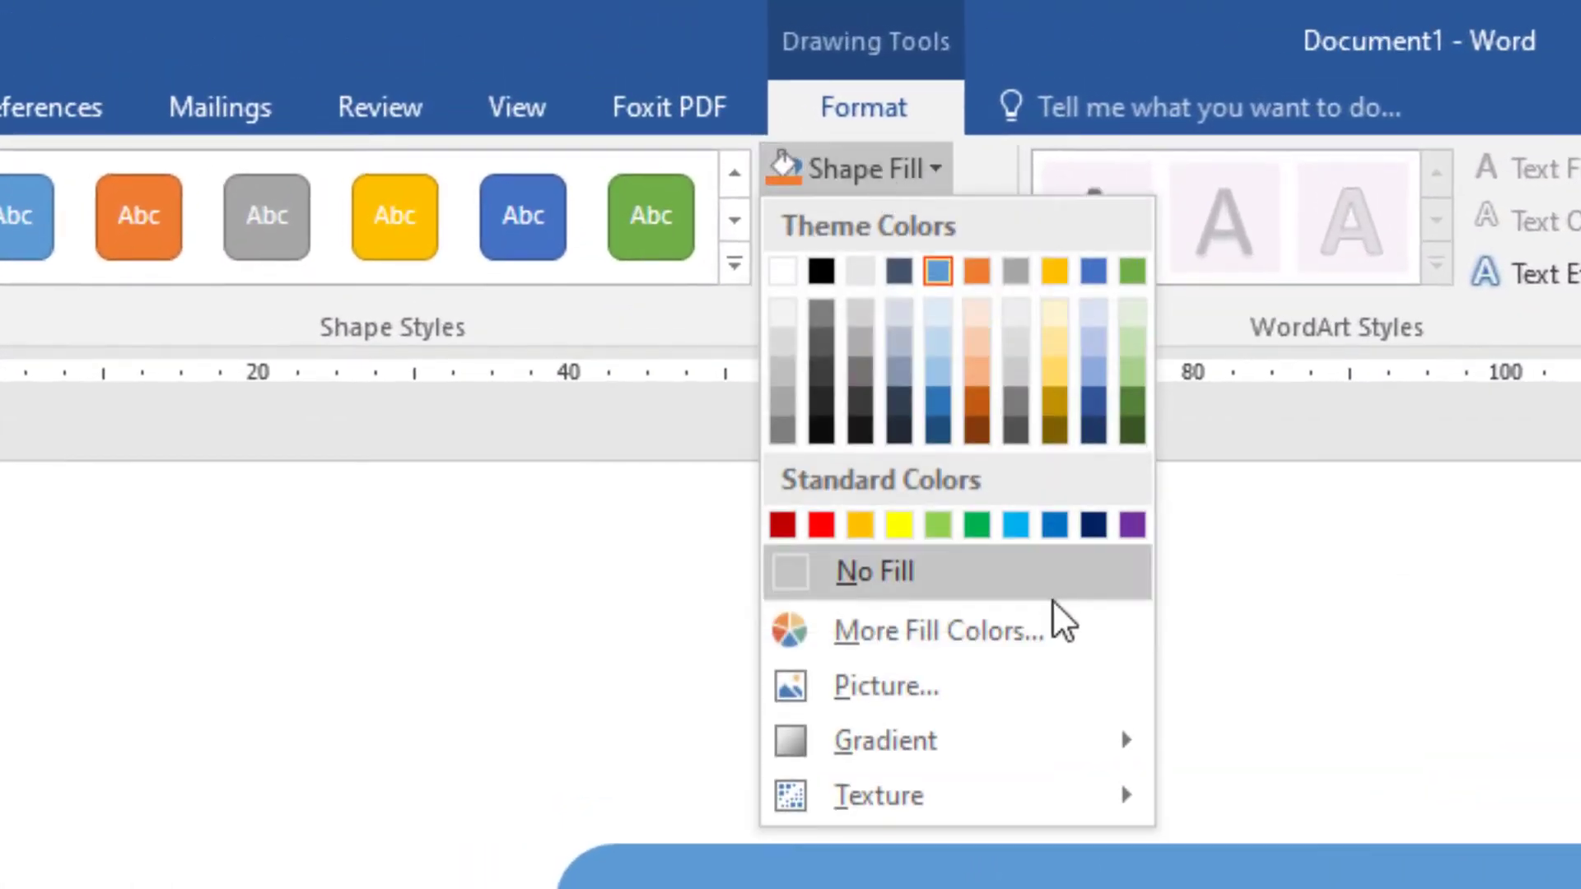
{"action": "left_click", "coordinate": [1092, 527]}
- Fill the middle bar purple and the right bar light green, then slide the navy and purple bars together
{"action": "left_click", "coordinate": [1086, 497]}
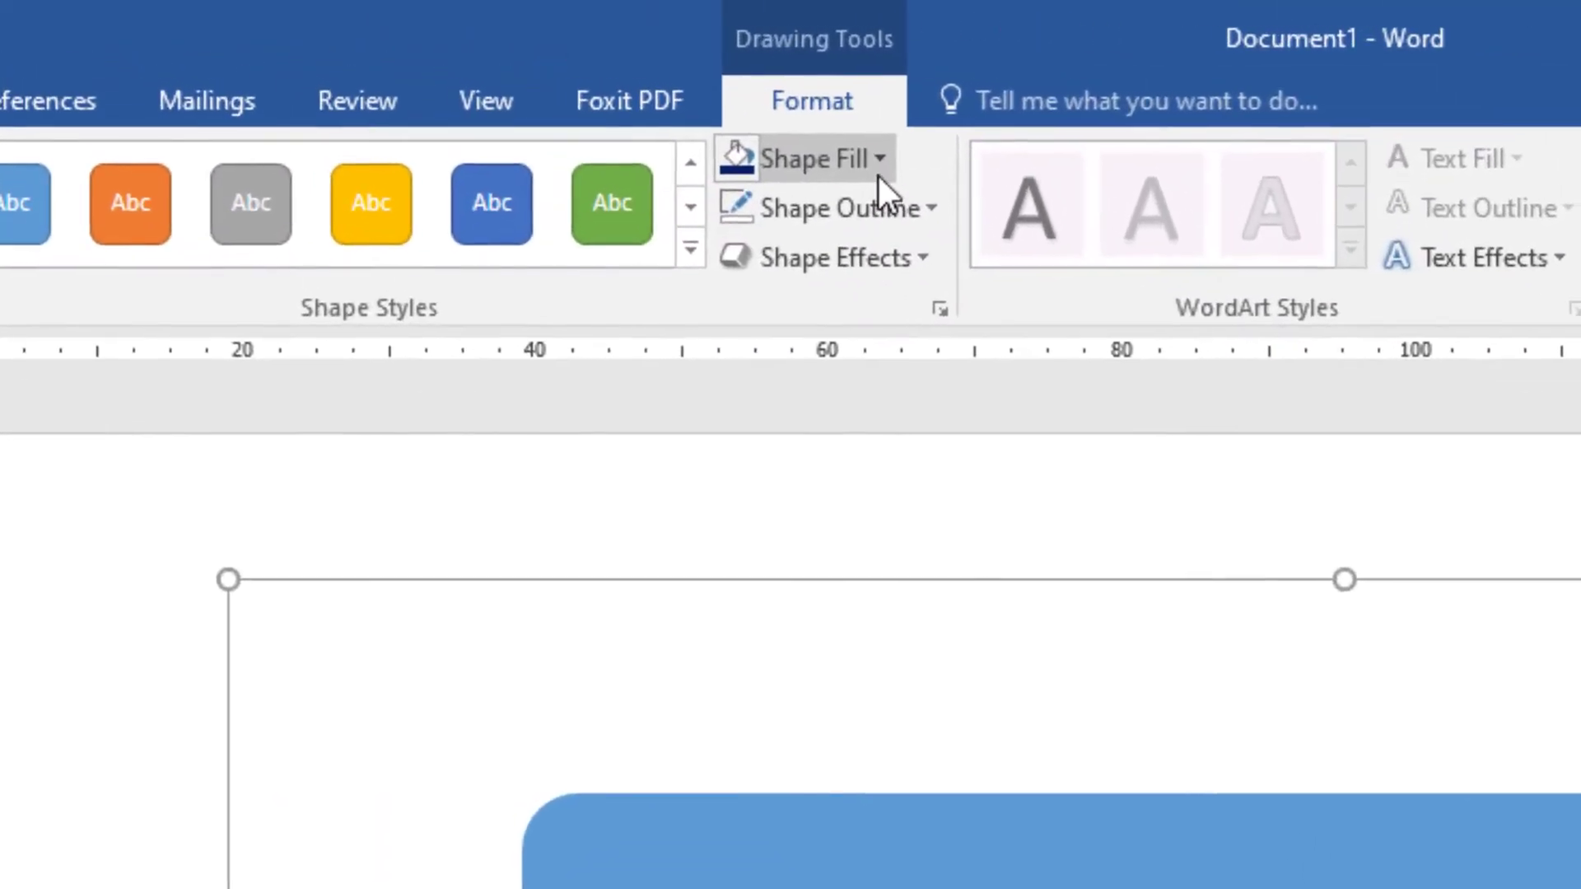
{"action": "left_click", "coordinate": [441, 80]}
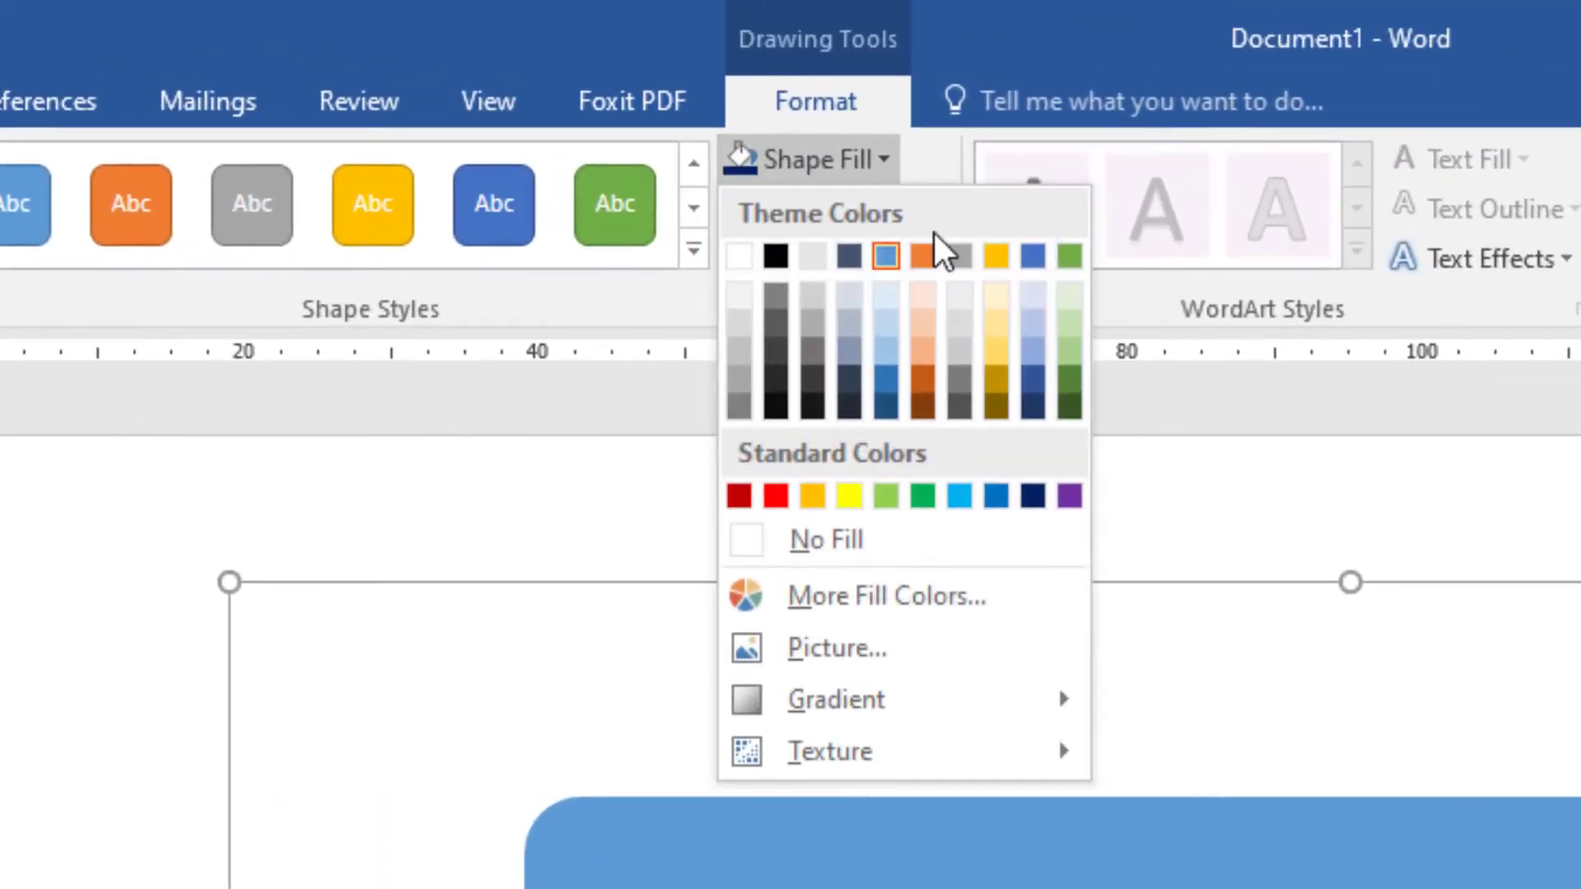
{"action": "left_click", "coordinate": [1073, 498]}
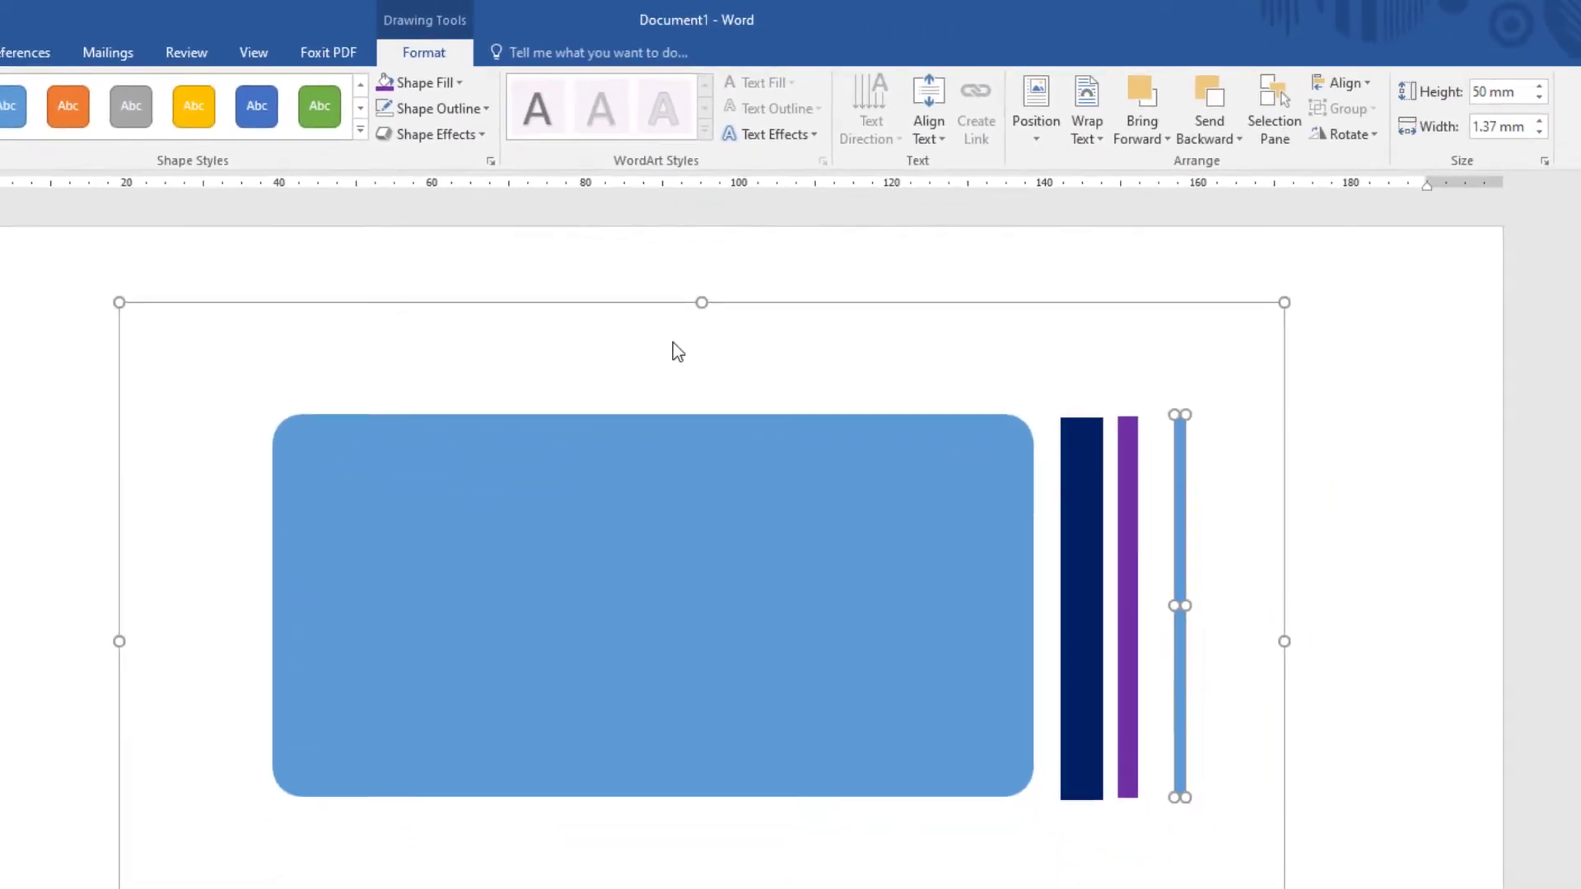
{"action": "left_click", "coordinate": [448, 81]}
{"action": "left_click", "coordinate": [464, 262]}
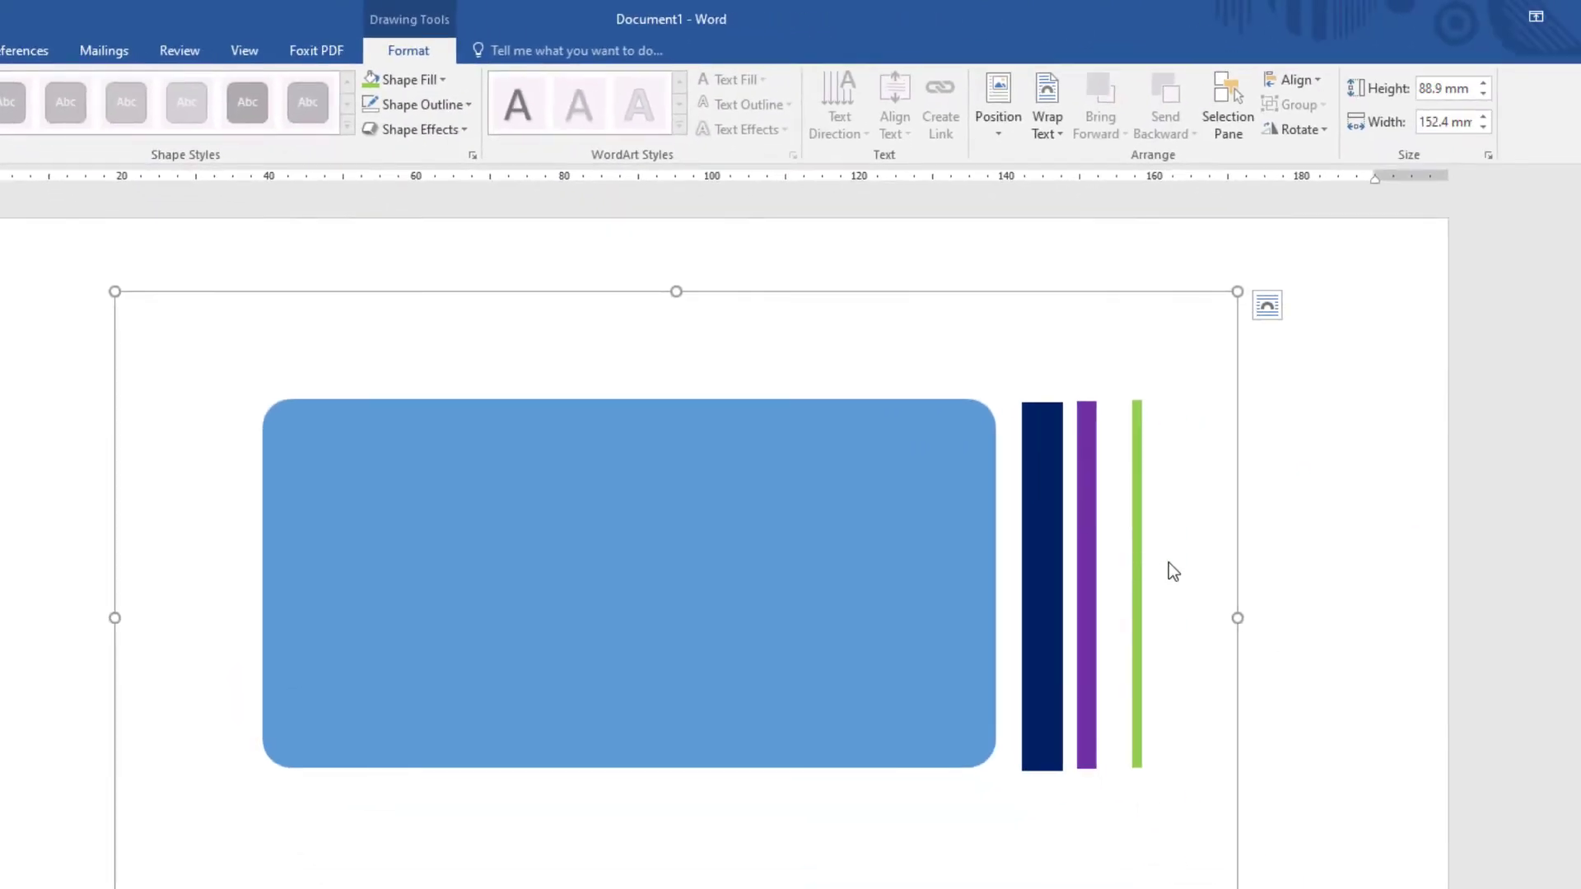
{"action": "left_click", "coordinate": [1169, 562]}
{"action": "left_click", "coordinate": [1105, 594]}
{"action": "mouse_move", "coordinate": [1065, 571]}
{"action": "left_mouse_down"}
{"action": "mouse_move", "coordinate": [1051, 568]}
{"action": "mouse_move", "coordinate": [1094, 567]}
{"action": "mouse_move", "coordinate": [1080, 568]}
{"action": "left_mouse_up"}
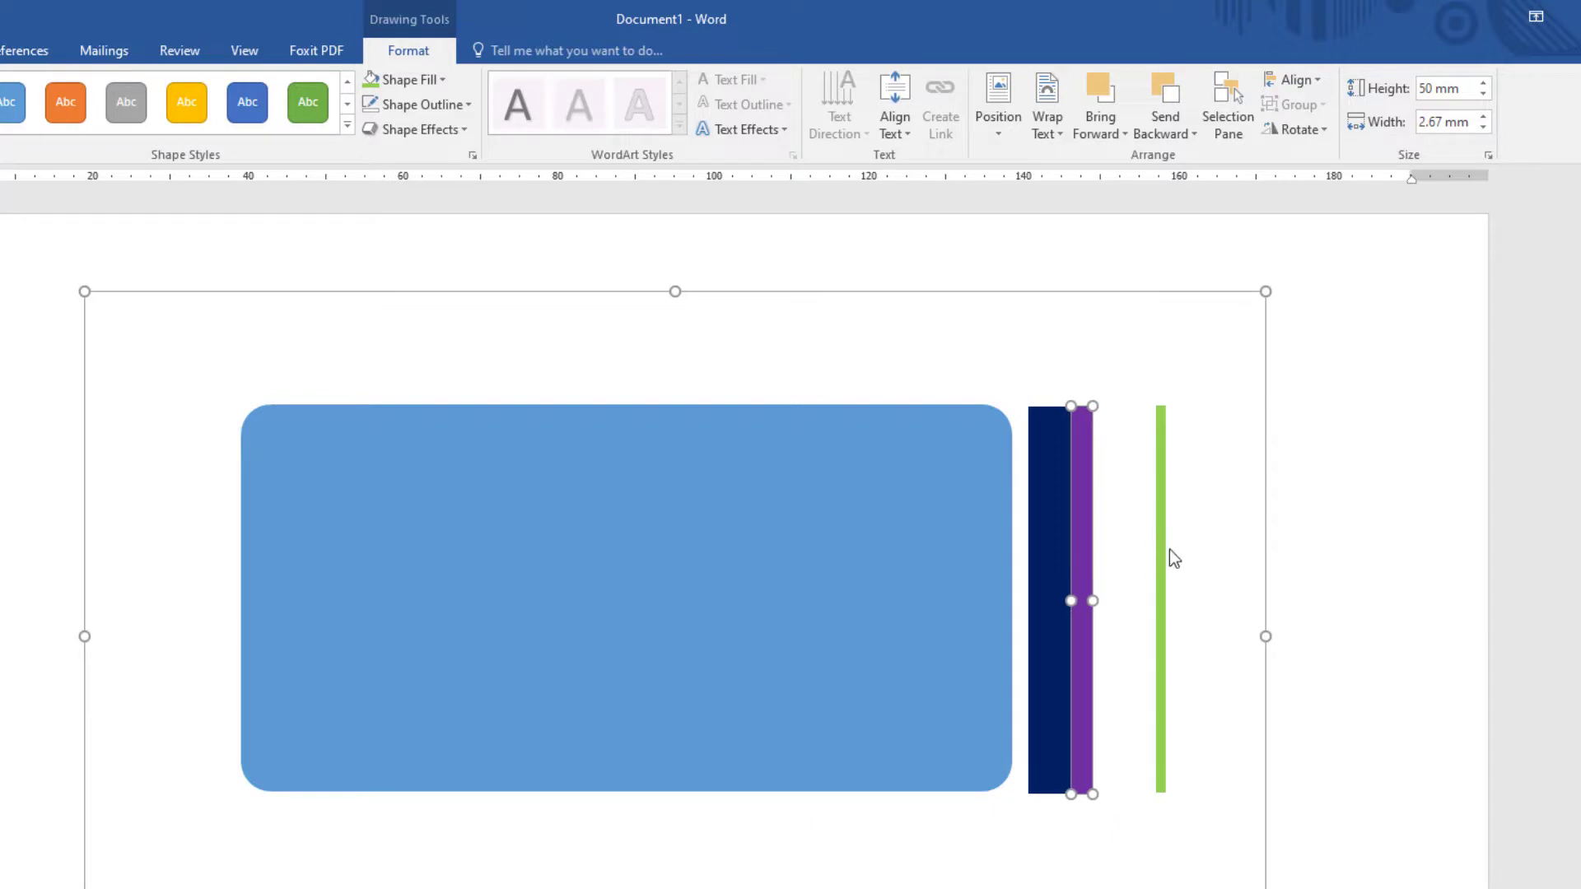
- Nudge the green bar left until it sits flush against the purple bar
{"action": "left_click", "coordinate": [1179, 578]}
{"action": "left_click", "coordinate": [1161, 587]}
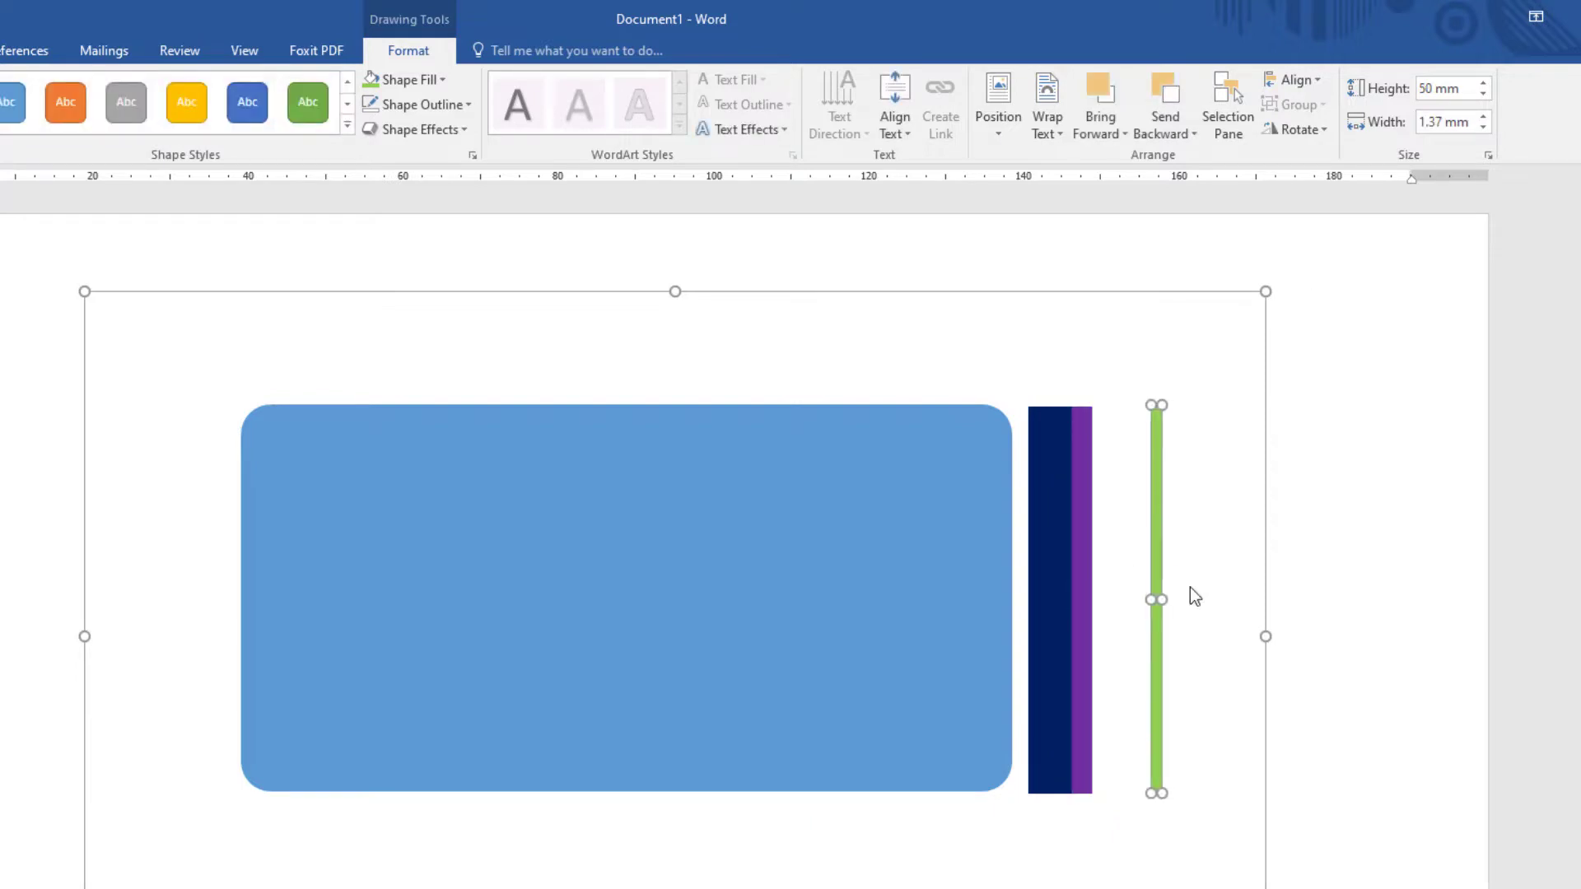
{"action": "key", "text": "Left"}
{"action": "key", "text": "Left"}
{"action": "key", "text": "Left"}
{"action": "key", "text": "Left"}
{"action": "key", "text": "Left"}
{"action": "key", "text": "Left"}
{"action": "key", "text": "Left"}
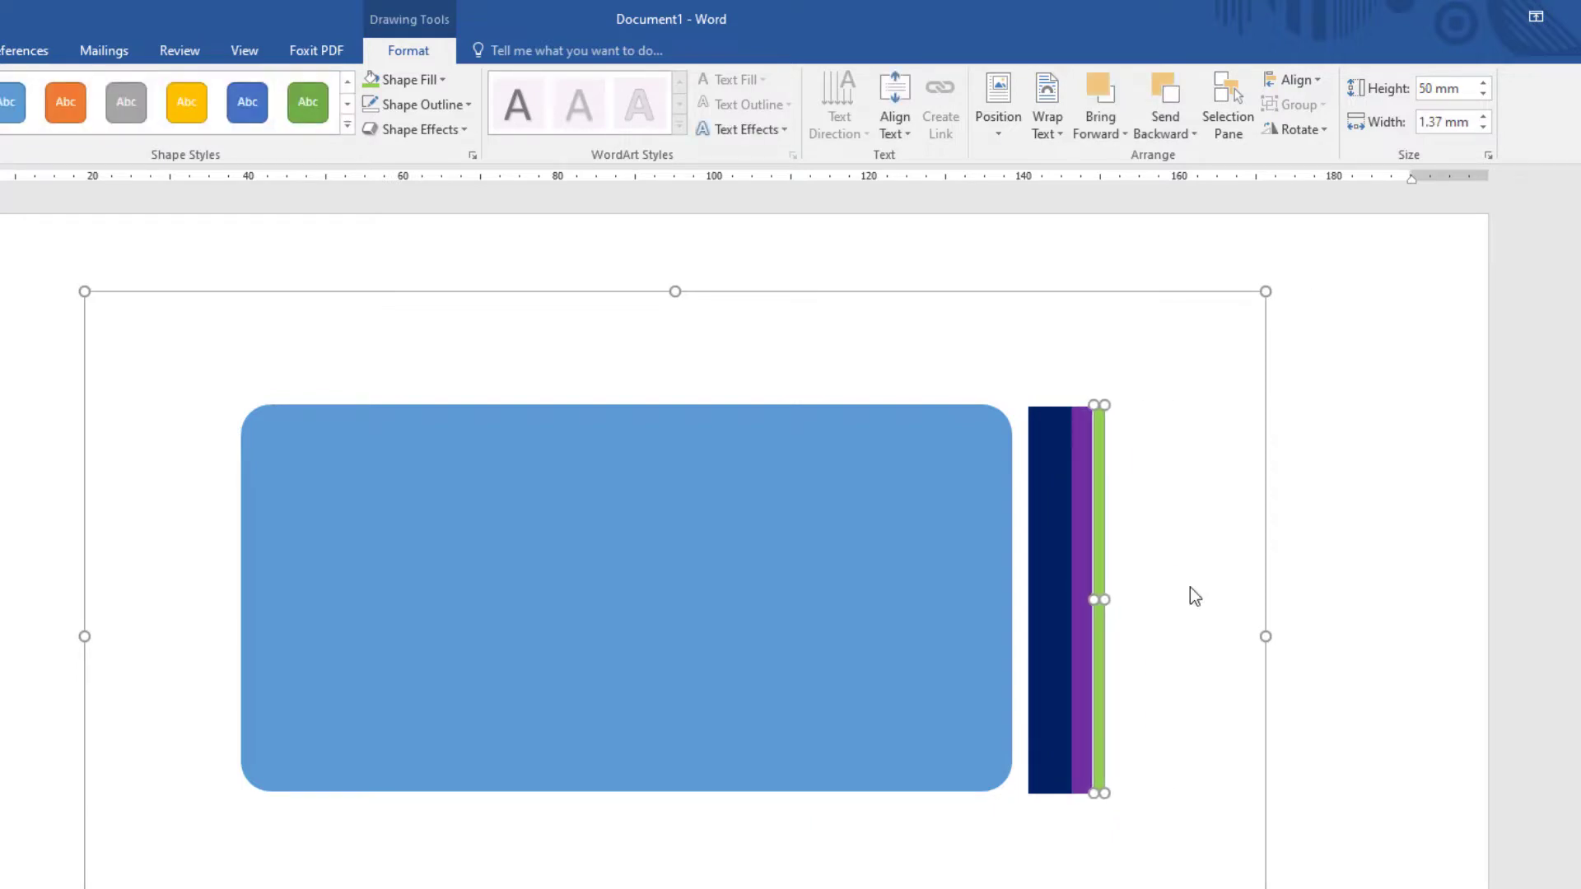
{"action": "key", "text": "Left"}
{"action": "left_click", "coordinate": [1172, 592]}
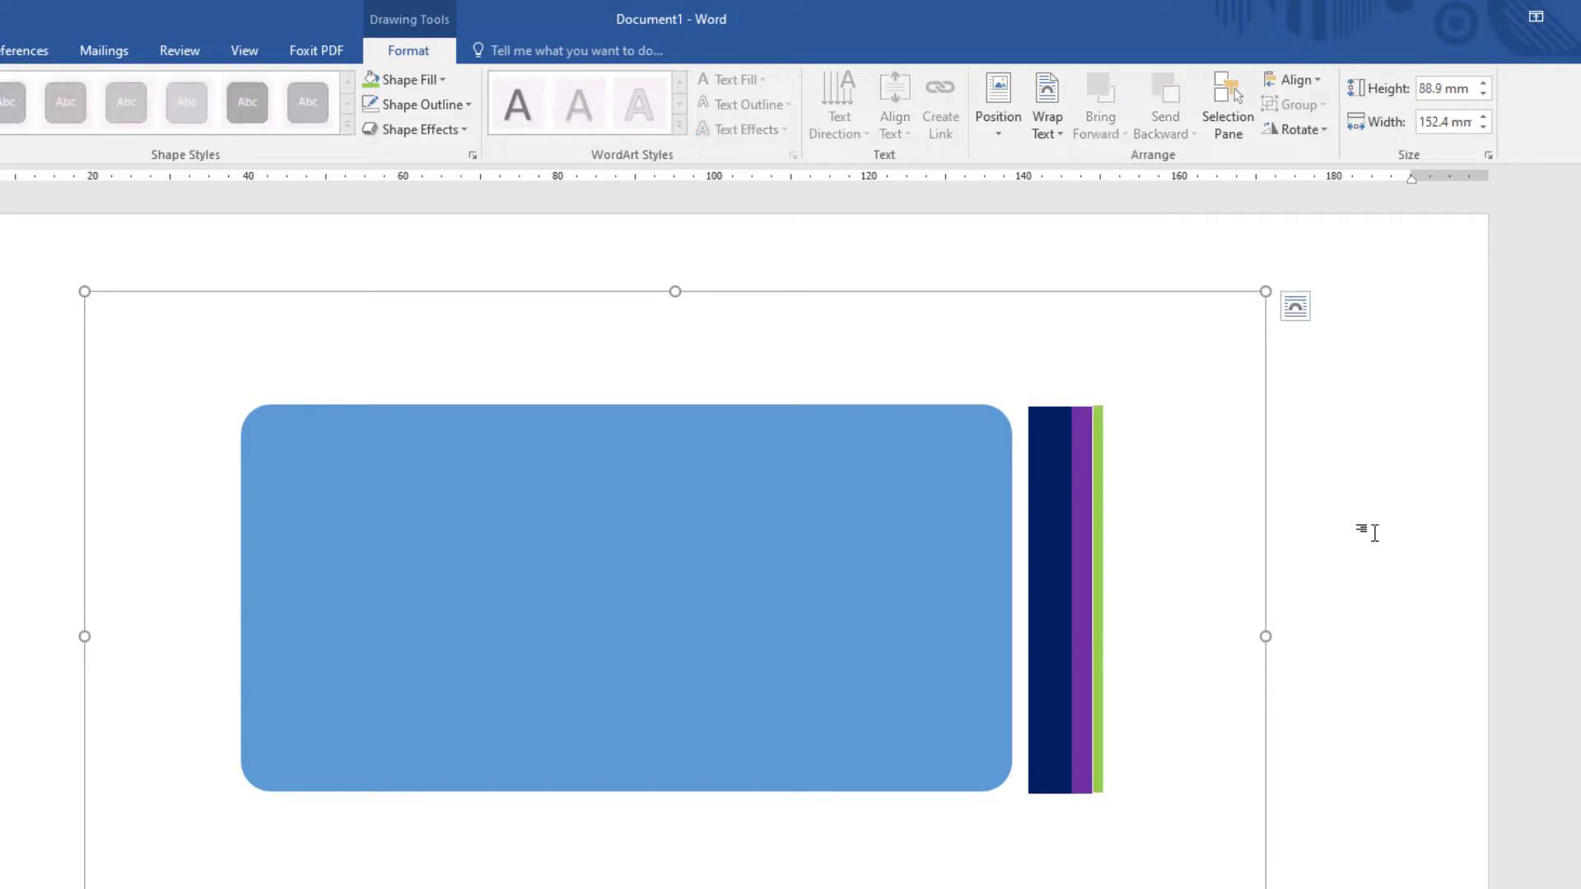
{"action": "left_click", "coordinate": [1098, 619]}
{"action": "left_click", "coordinate": [1270, 576]}
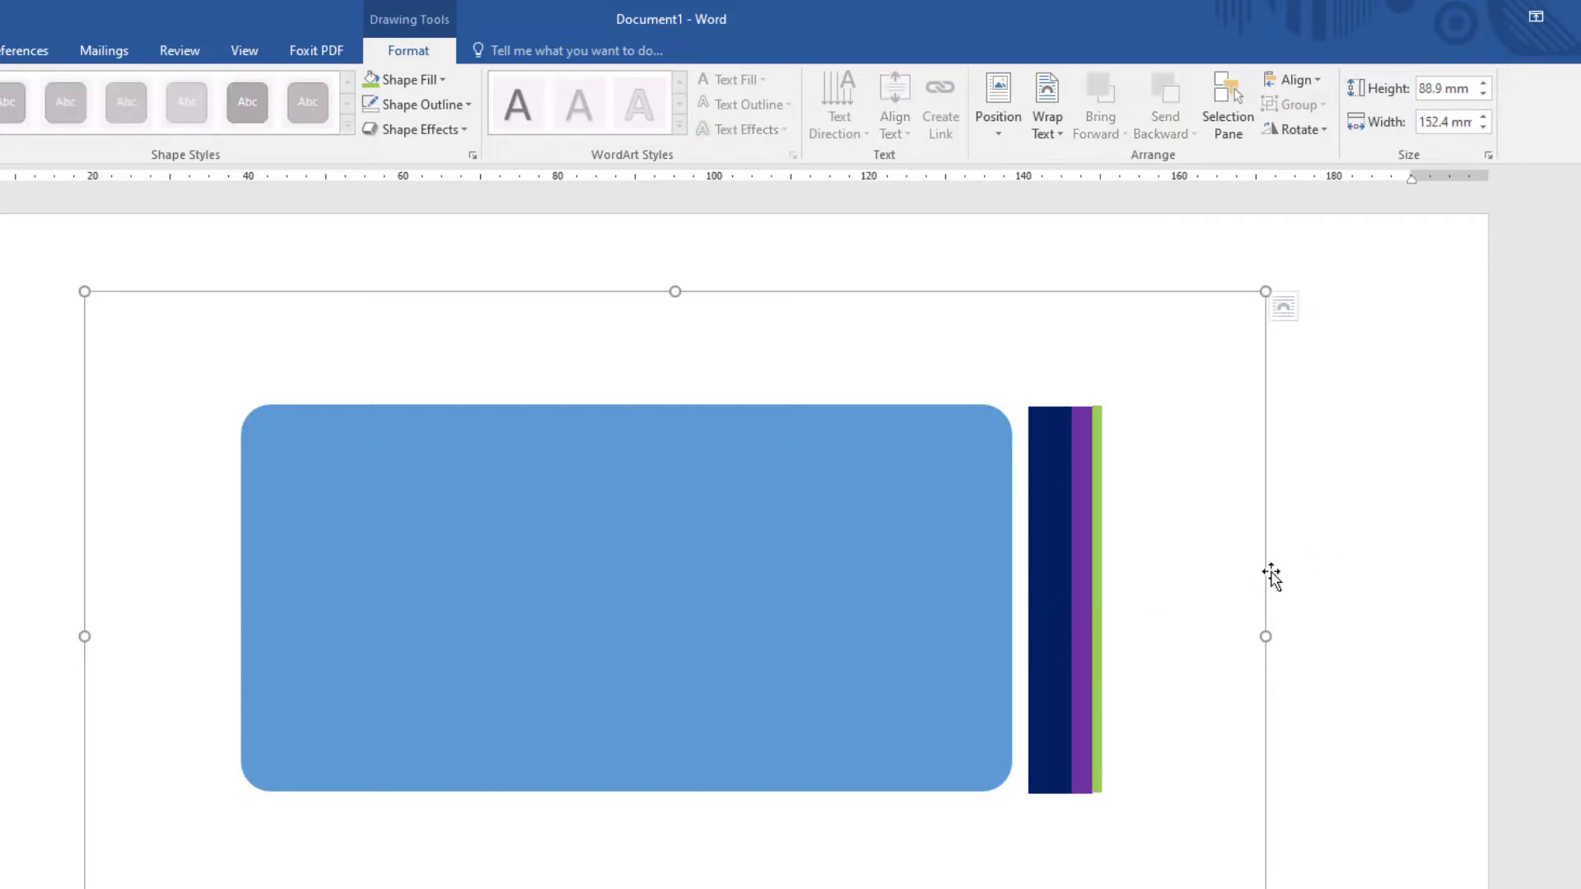
{"action": "left_click", "coordinate": [1342, 553]}
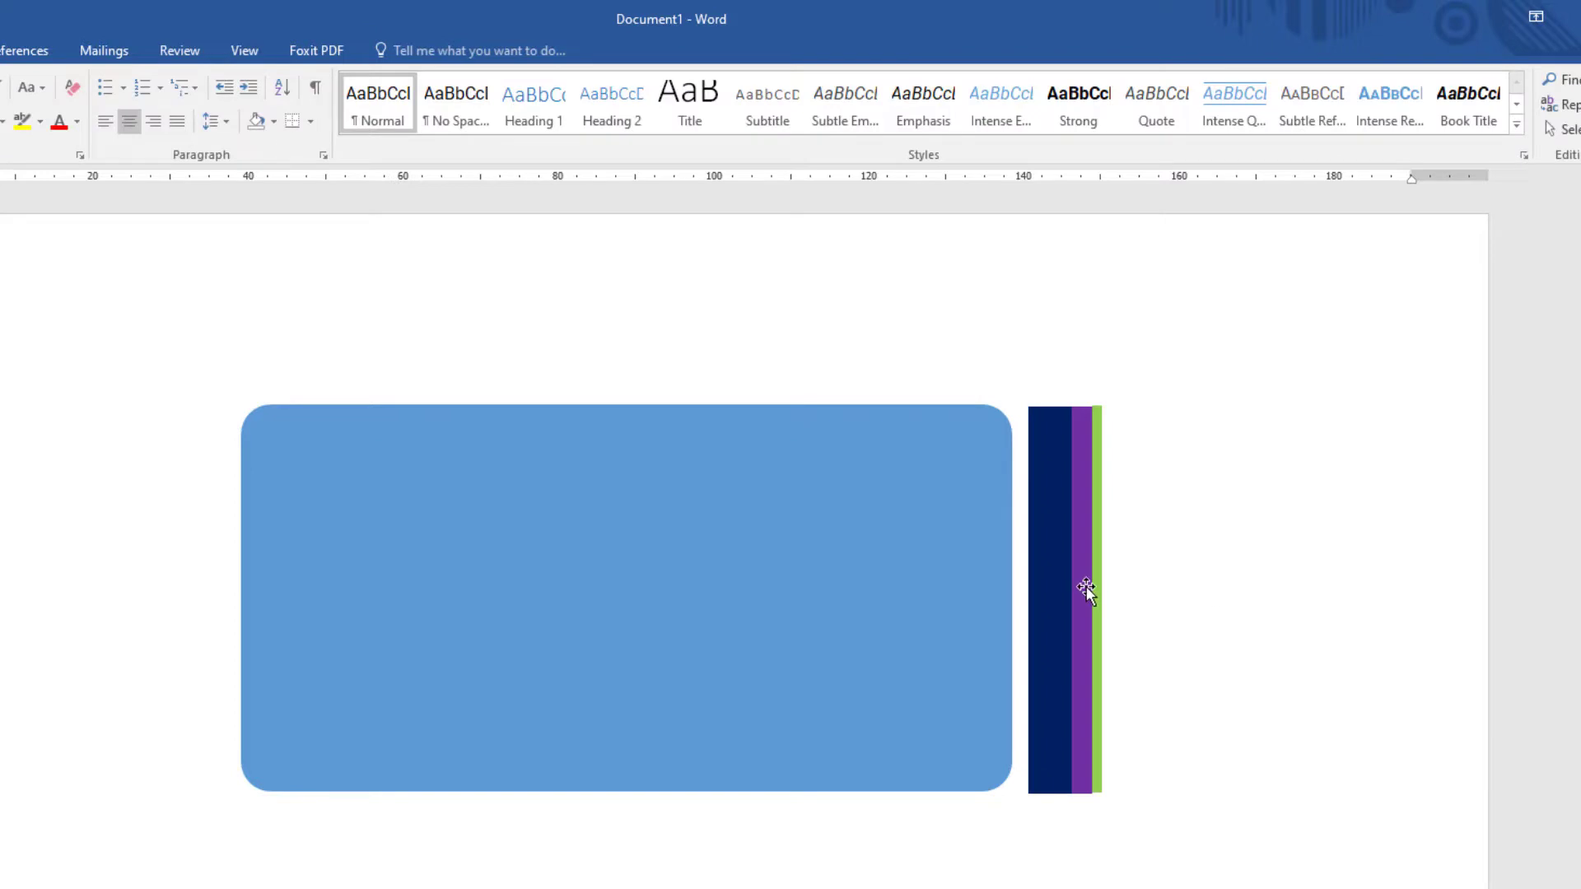
- Select the rounded rectangle and all three bars and apply Align Middle
{"action": "left_click", "coordinate": [878, 575]}
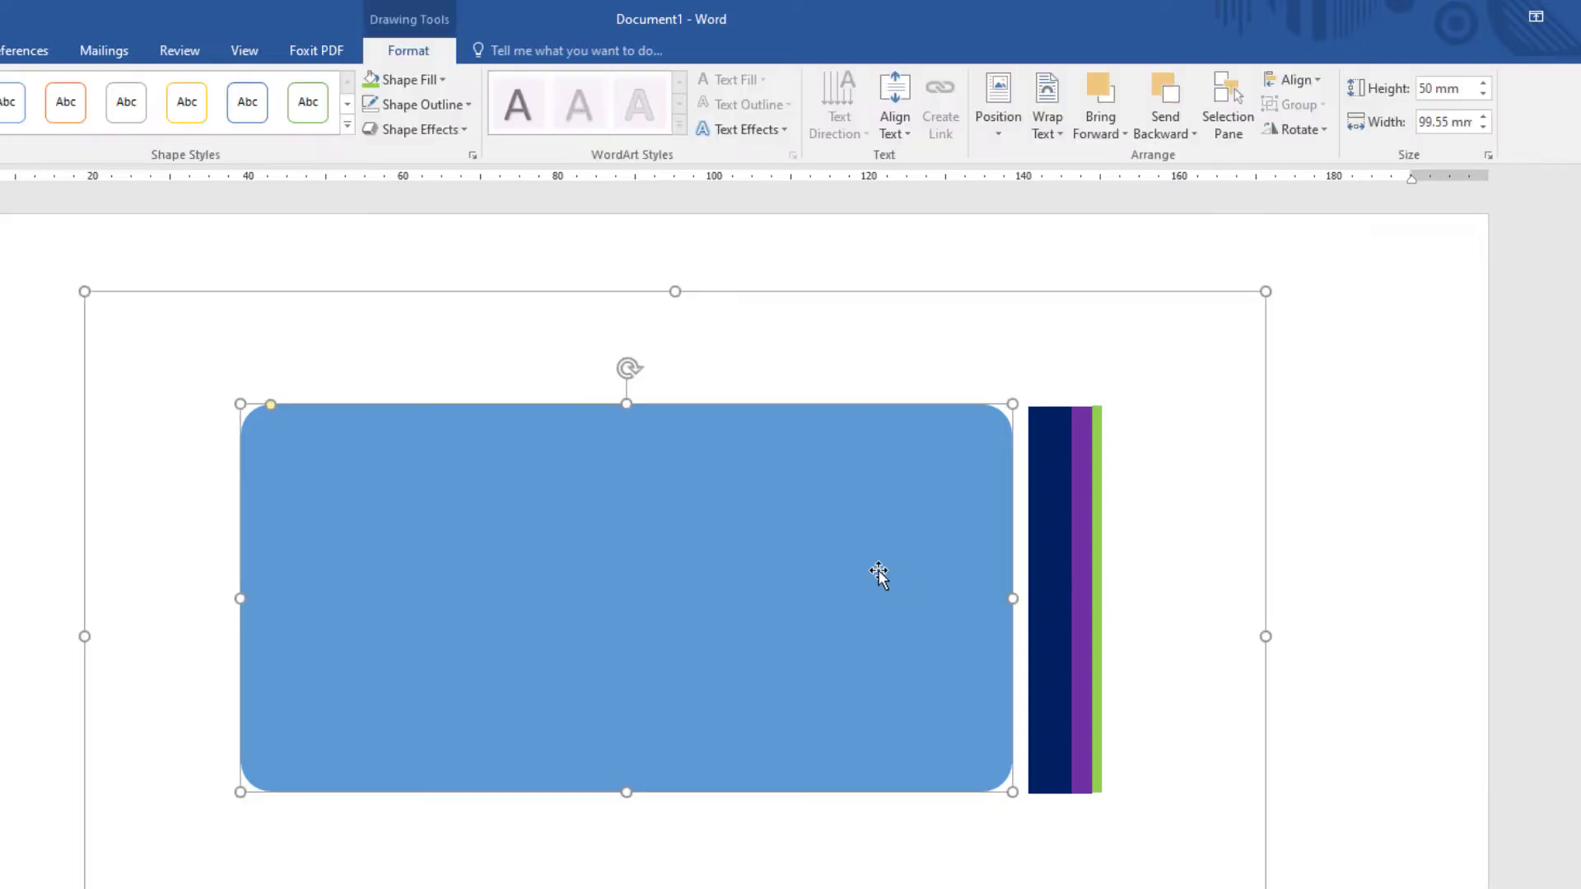
{"action": "left_click", "coordinate": [1049, 576], "text": "shift"}
{"action": "left_click", "coordinate": [1080, 552], "text": "shift"}
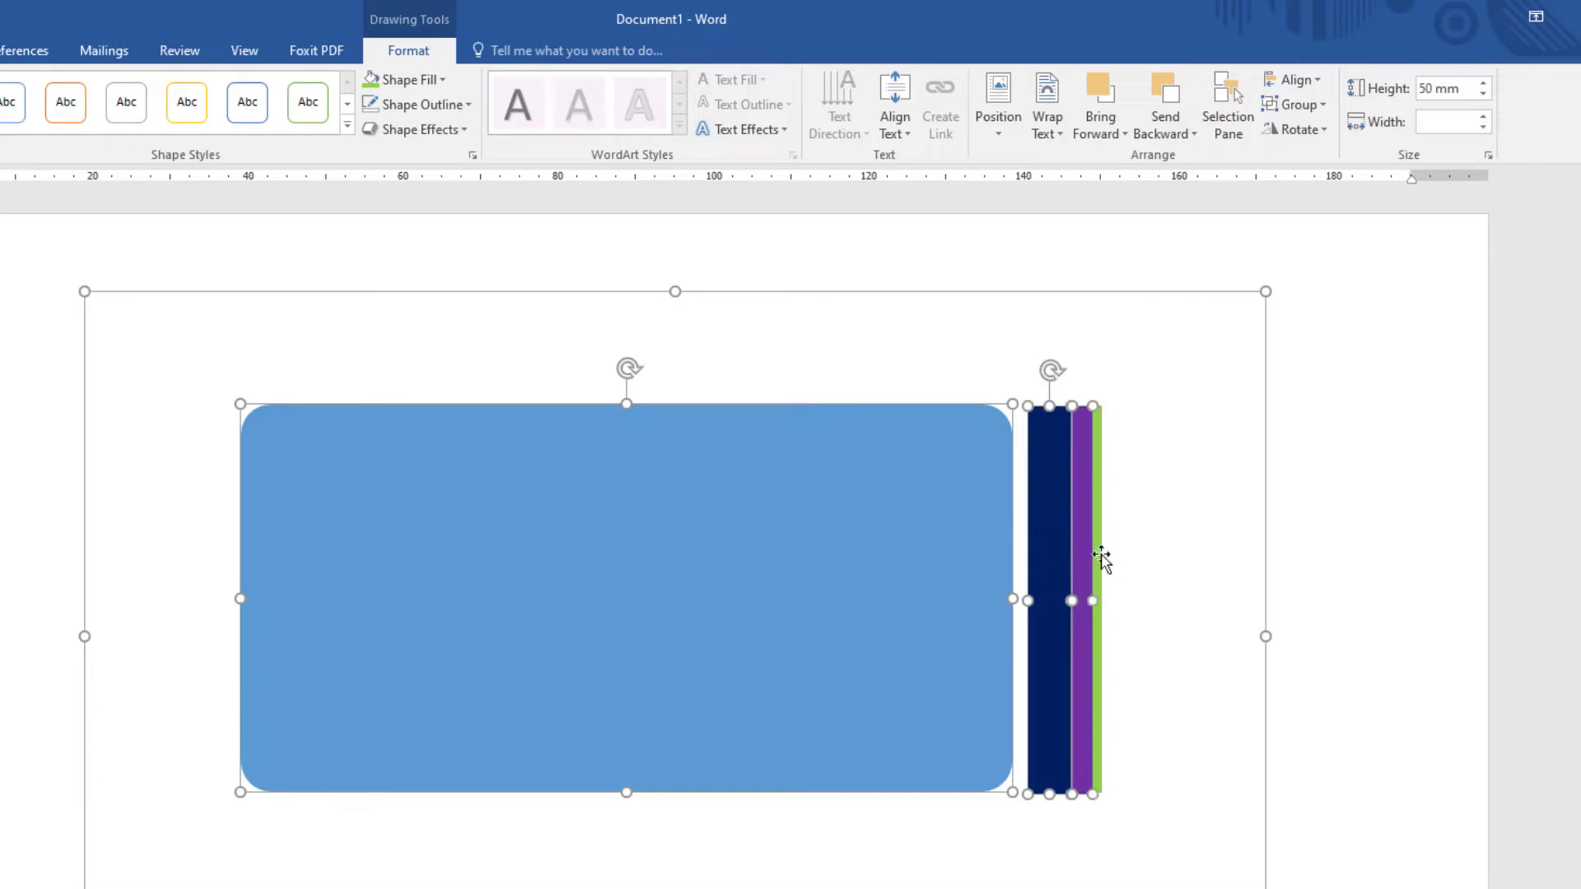
{"action": "left_click", "coordinate": [1098, 556], "text": "shift"}
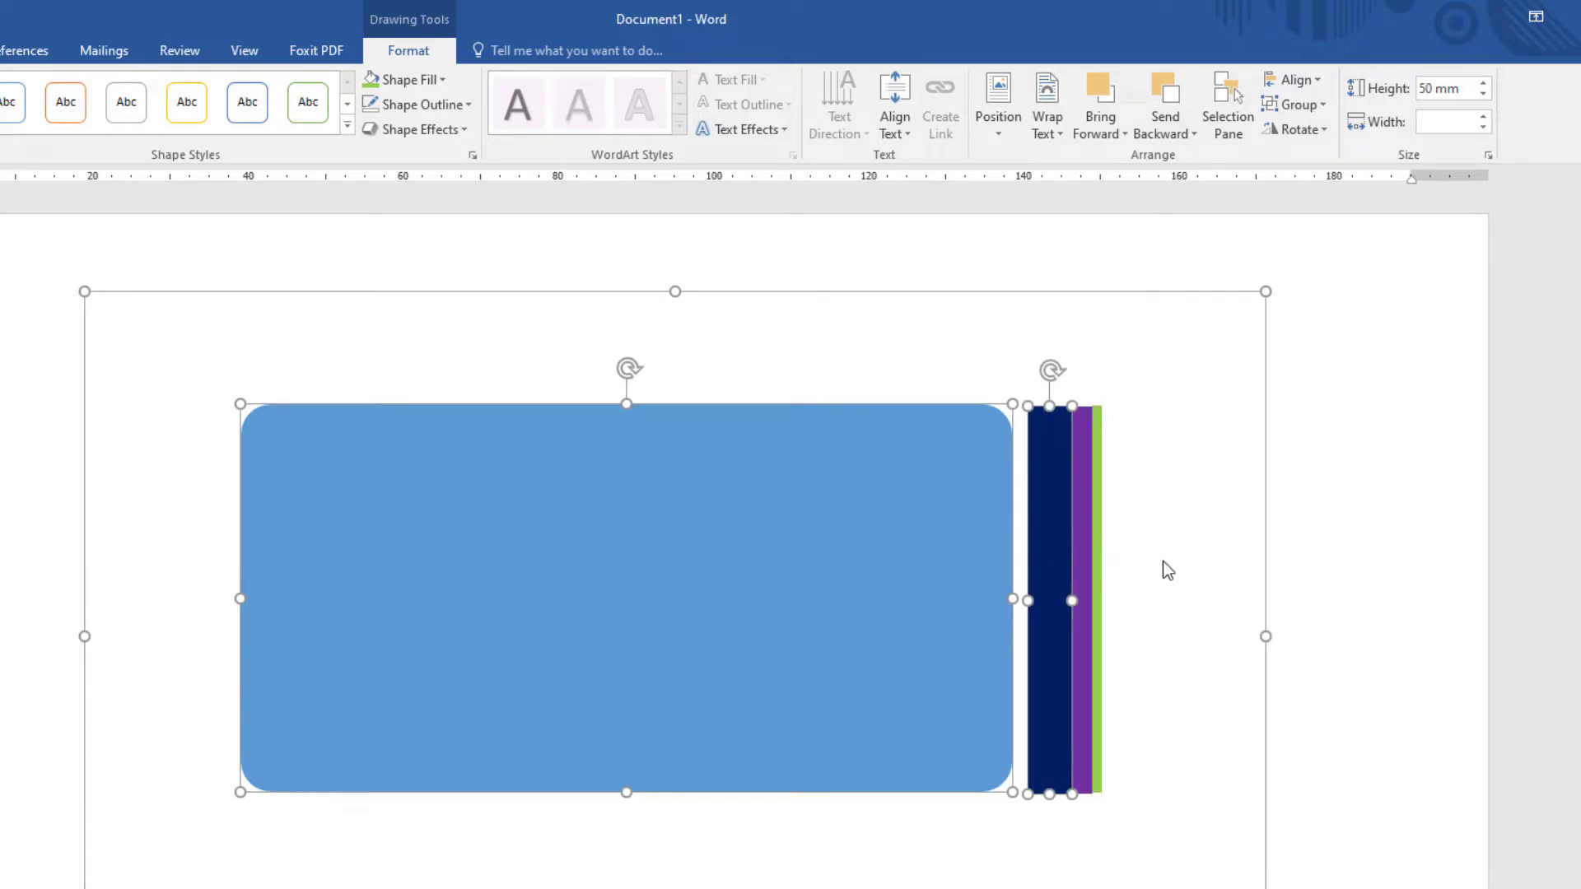
{"action": "left_click", "coordinate": [1099, 506], "text": "shift"}
{"action": "left_click", "coordinate": [1080, 492], "text": "shift"}
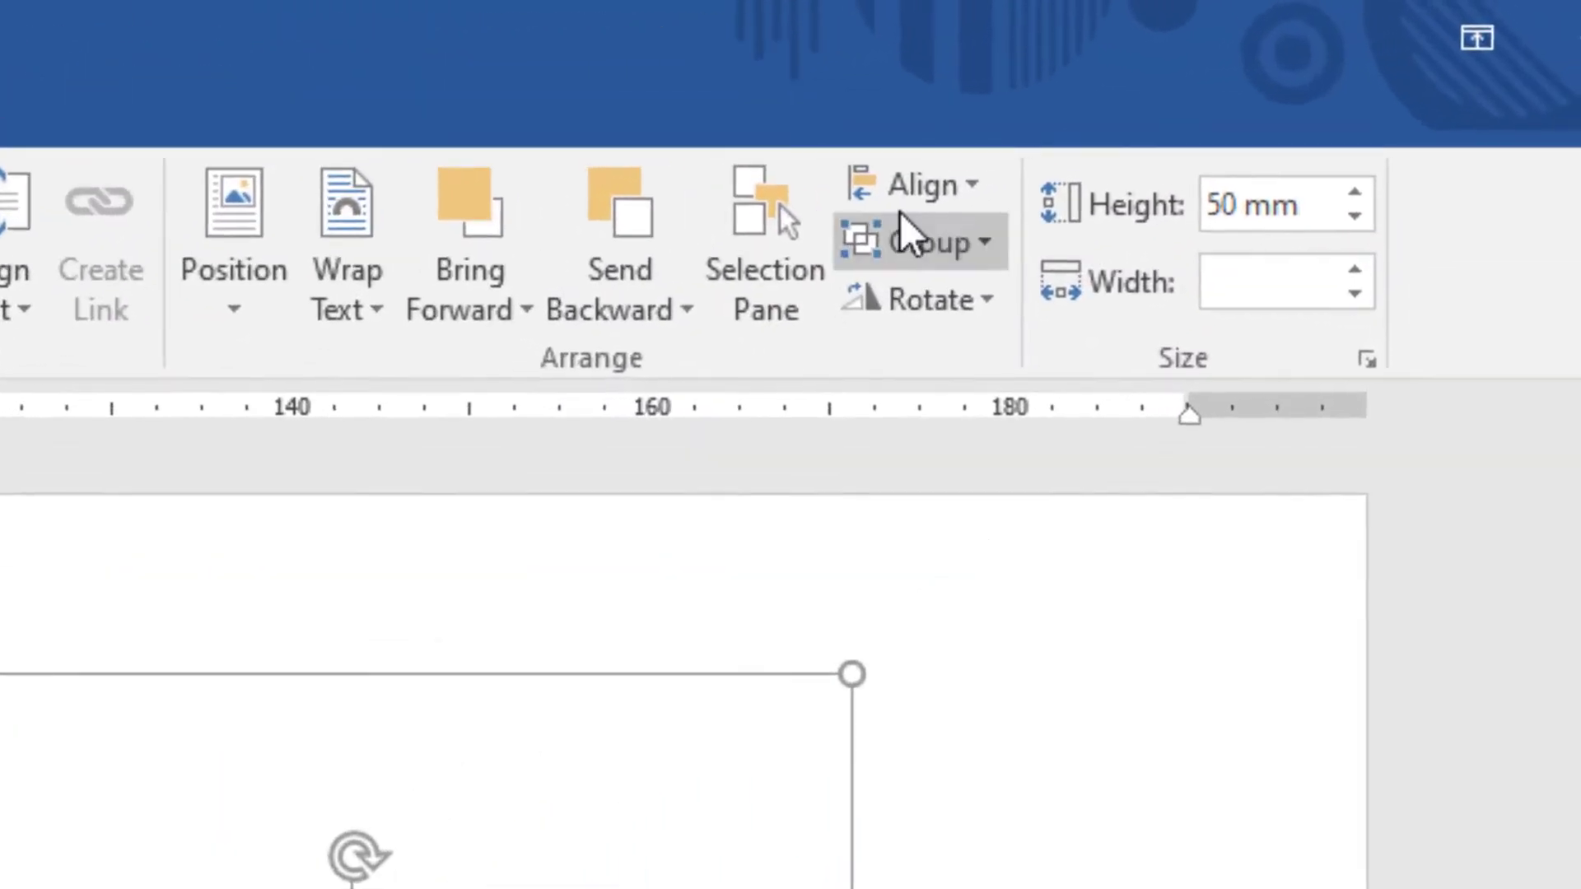
{"action": "left_click", "coordinate": [935, 189]}
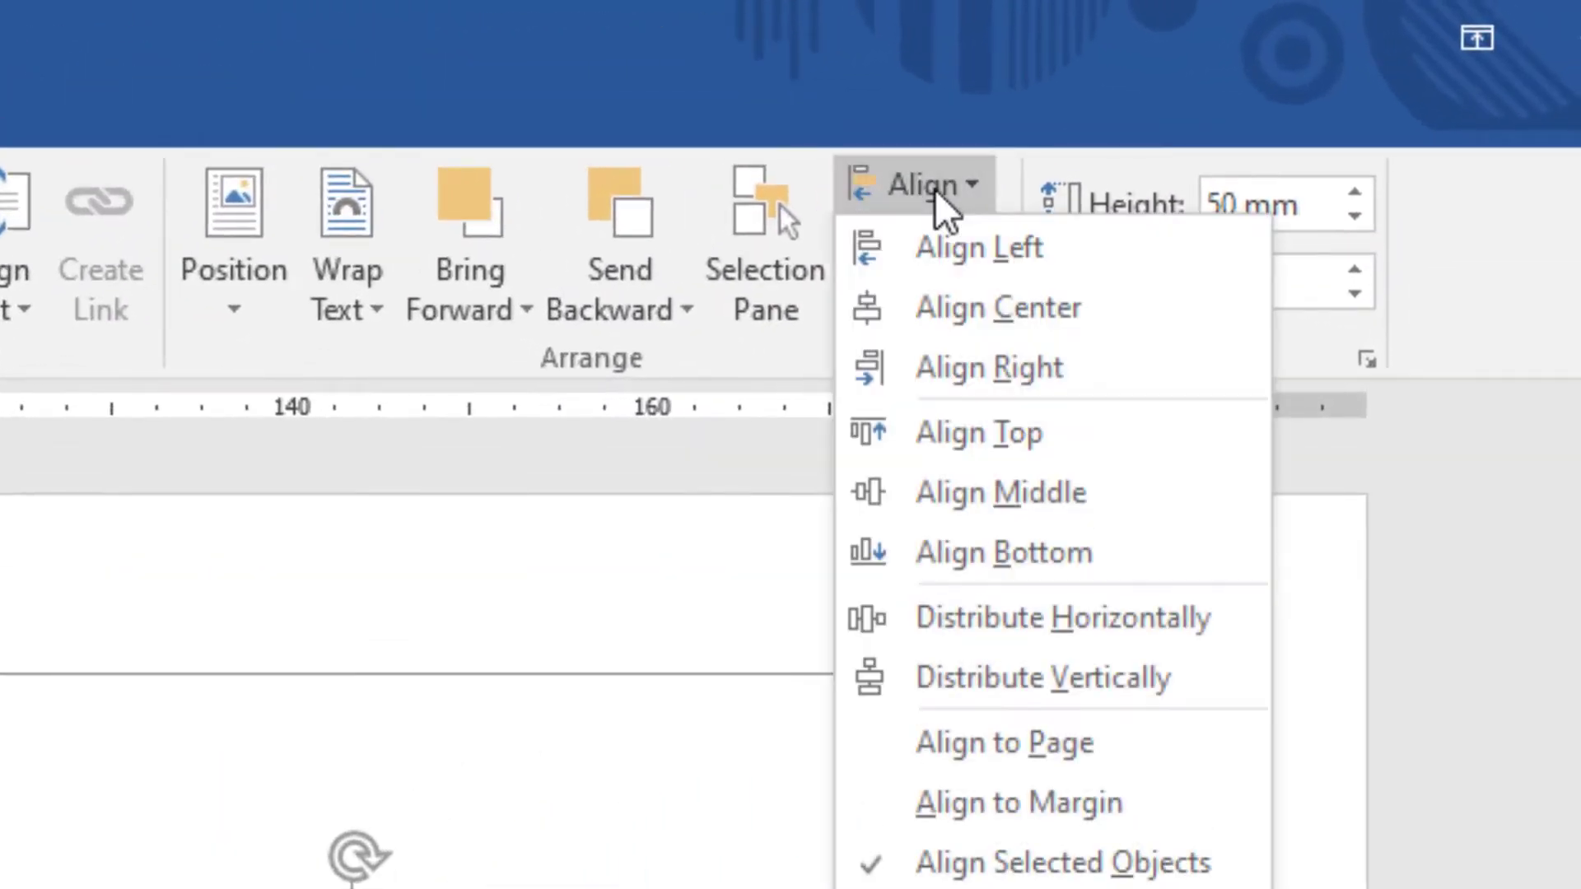
{"action": "left_click", "coordinate": [952, 493]}
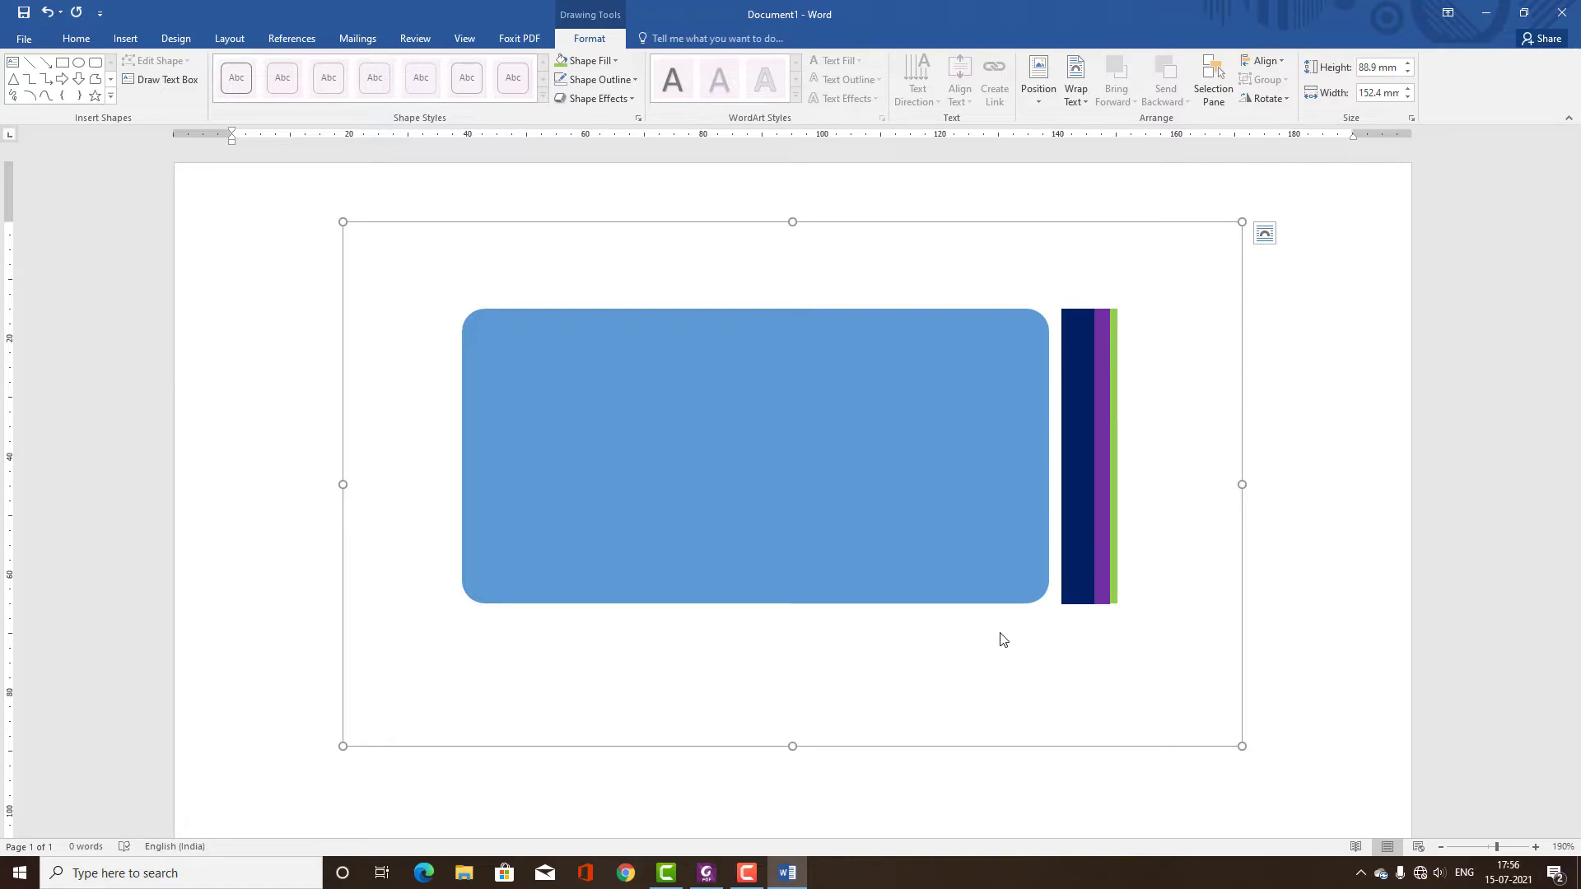
{"action": "left_click", "coordinate": [1105, 506]}
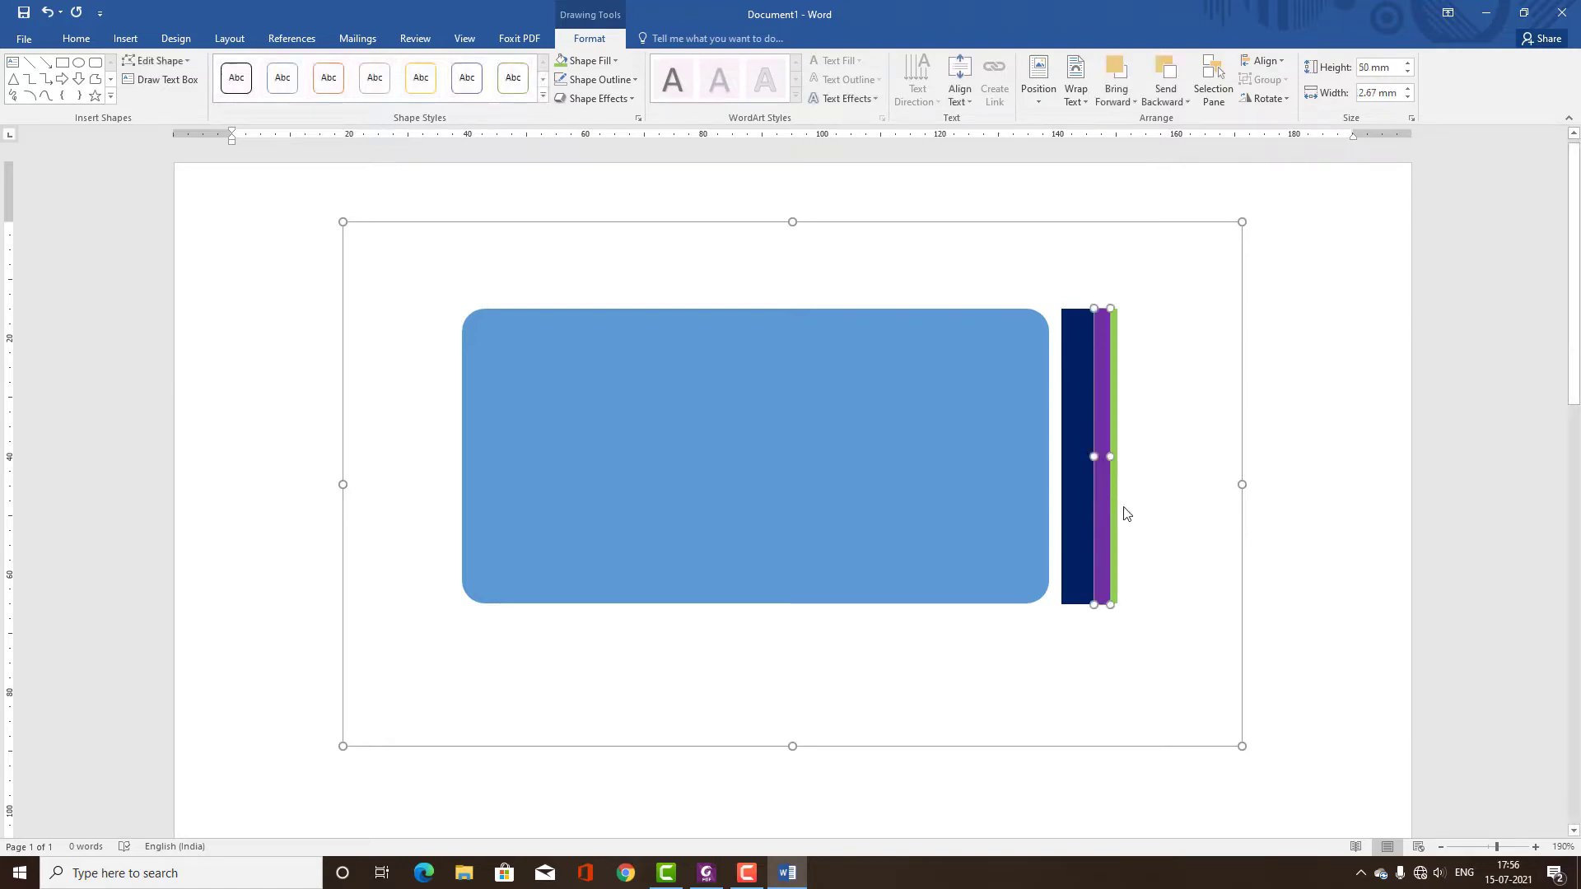
{"action": "key", "text": "alt+Tab"}
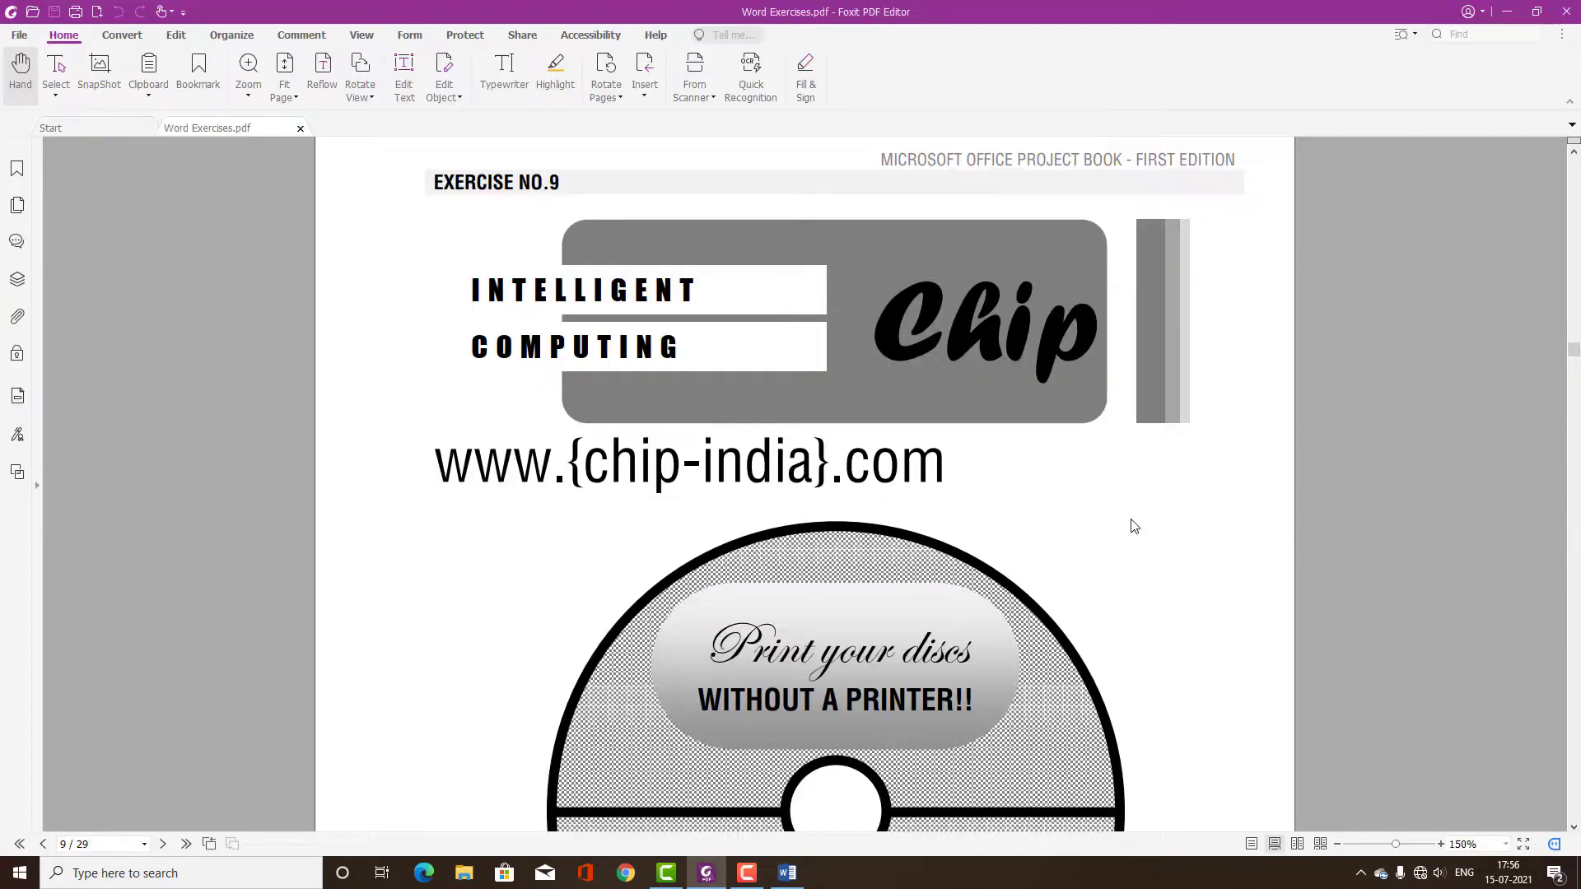
{"action": "key", "text": "alt+Tab"}
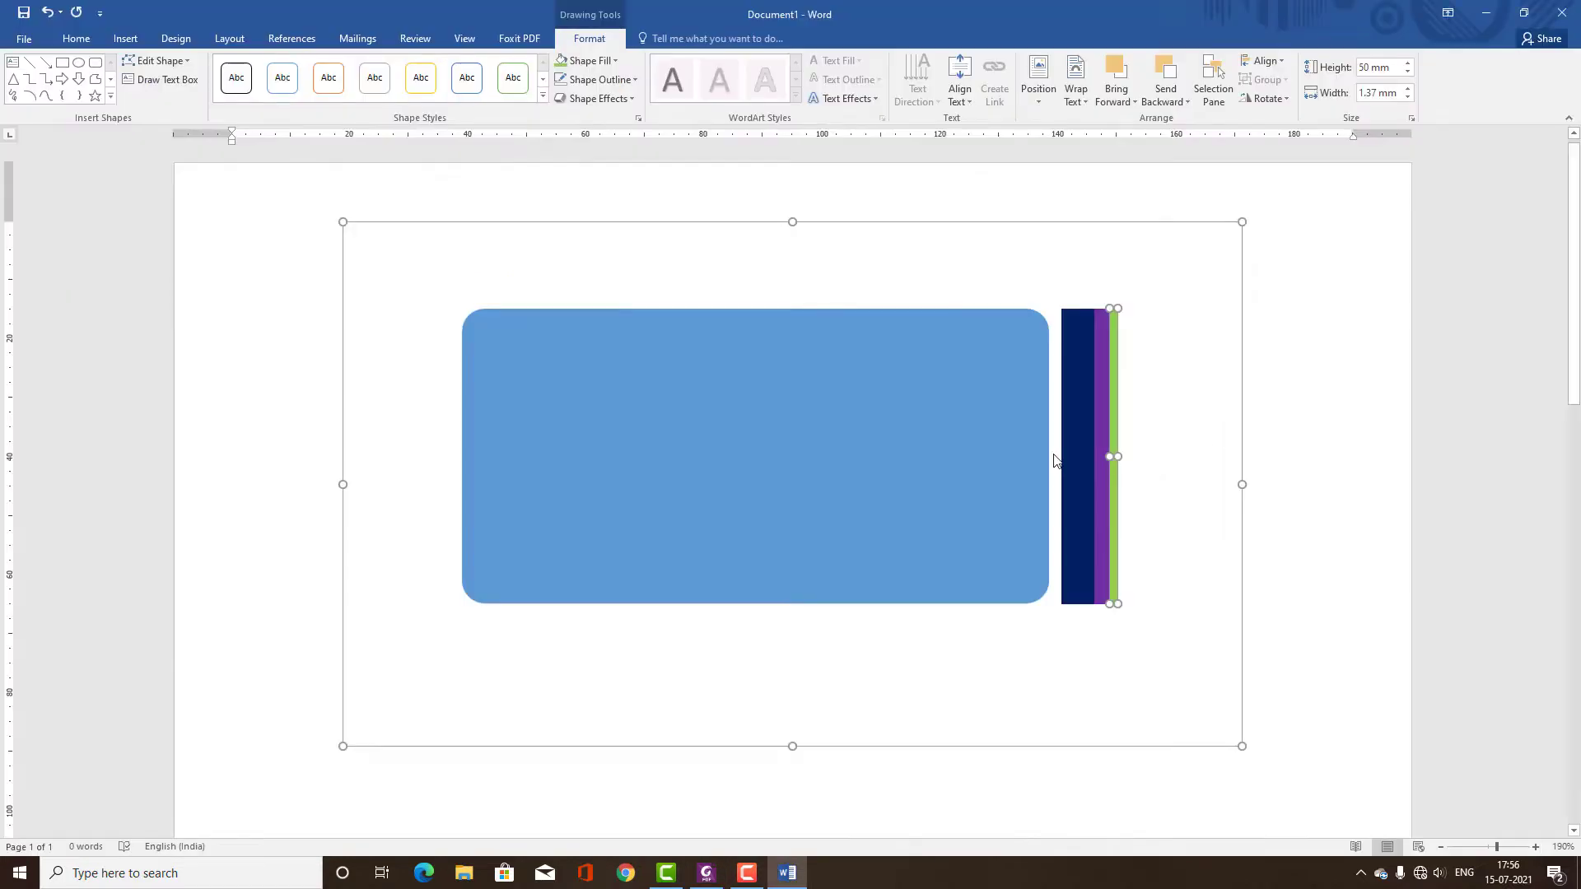
- Type 'Chip' in the rounded rectangle, enlarged to 48 pt Forte and right-aligned
{"action": "left_click", "coordinate": [1158, 444]}
{"action": "left_click", "coordinate": [726, 452]}
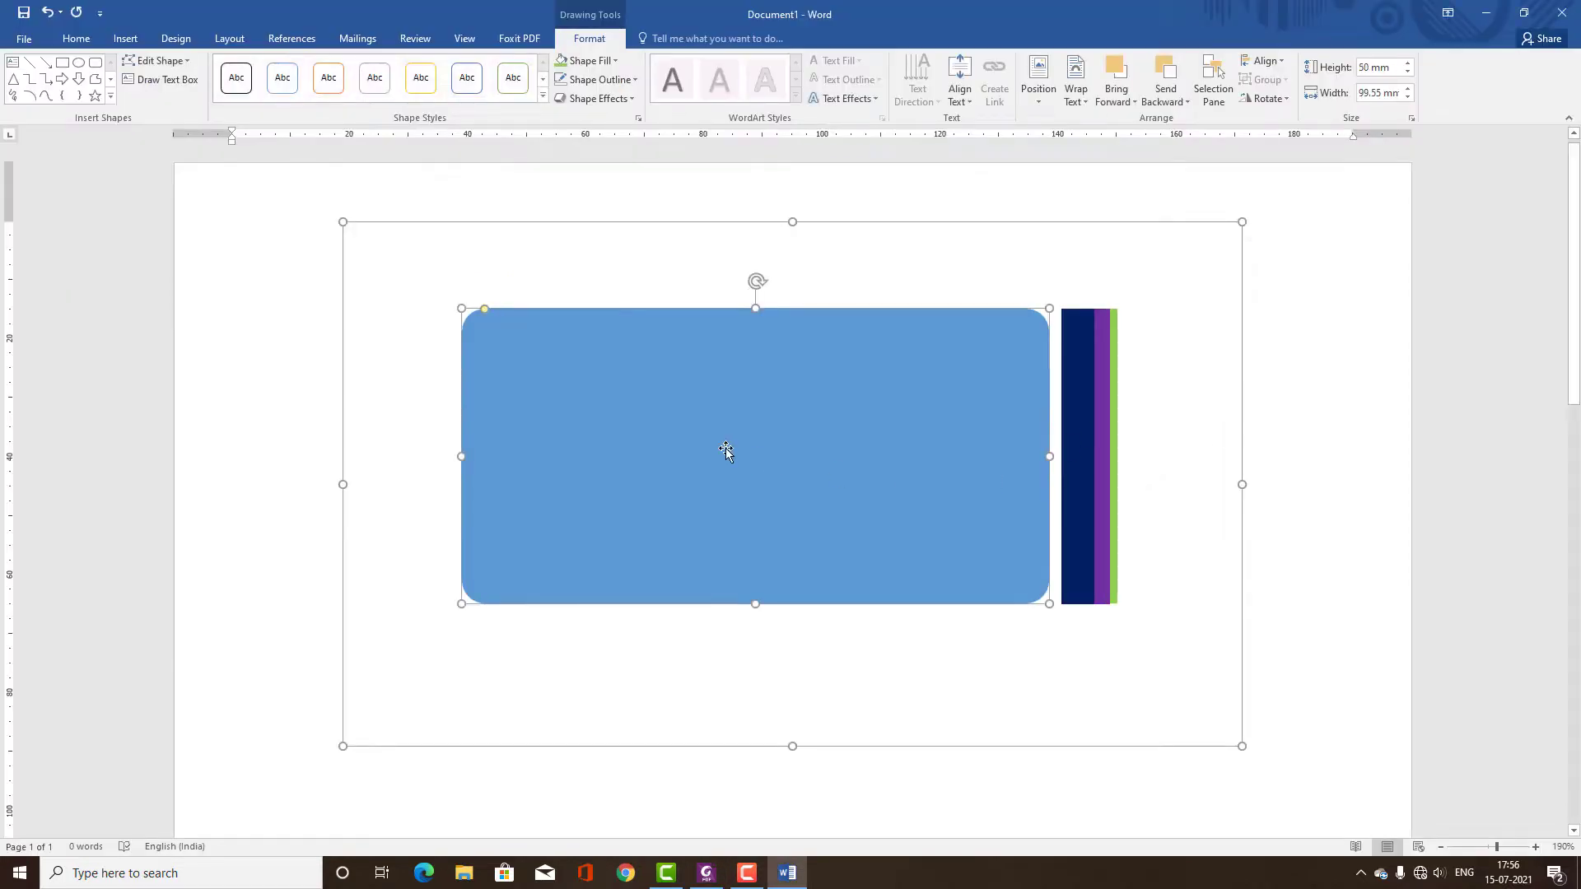
{"action": "type", "text": "Chip"}
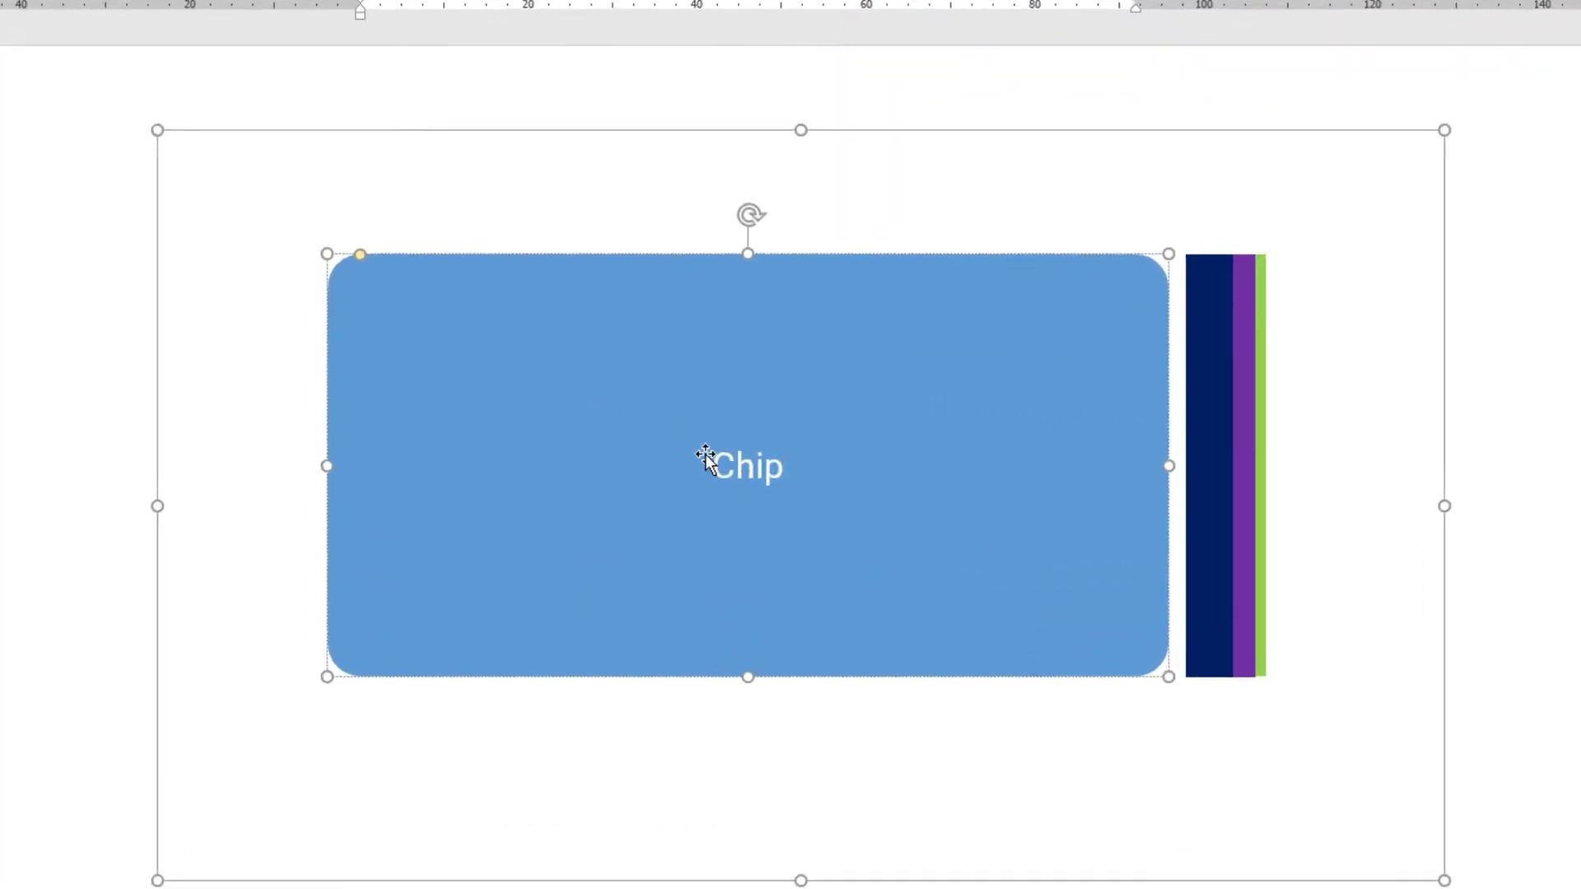
{"action": "key", "text": "ctrl+a"}
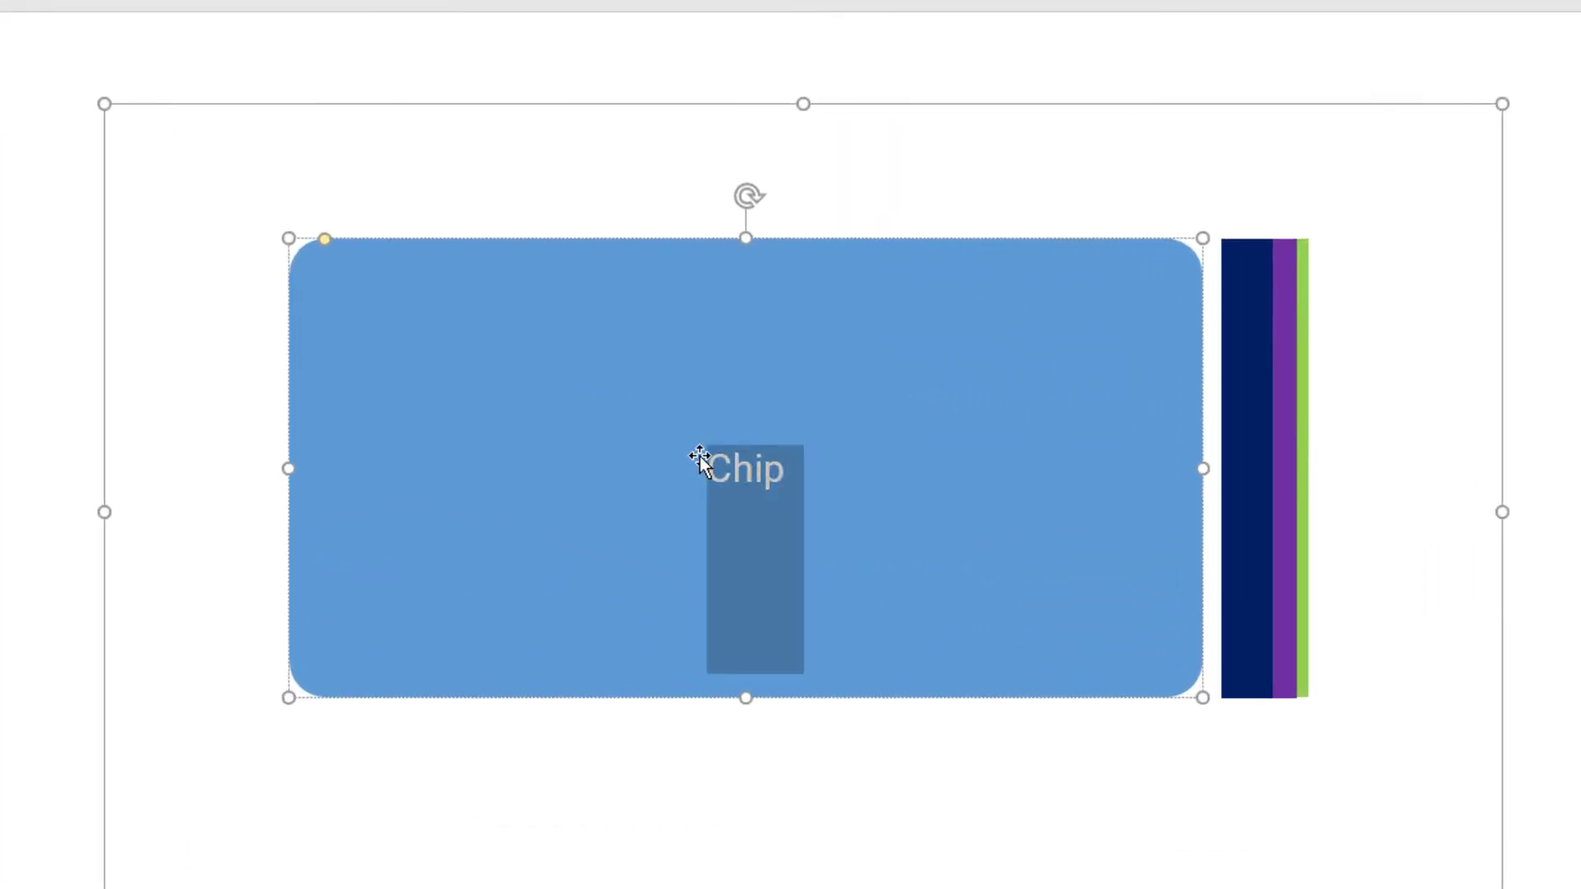
{"action": "key", "text": "ctrl+bracketright"}
{"action": "key", "text": "ctrl+bracketright"}
{"action": "key", "text": "ctrl+bracketright"}
{"action": "key", "text": "ctrl+bracketright"}
{"action": "key", "text": "ctrl+bracketright"}
{"action": "key", "text": "ctrl+bracketright"}
{"action": "key", "text": "ctrl+bracketright"}
{"action": "key", "text": "ctrl+bracketright"}
{"action": "key", "text": "ctrl+bracketright"}
{"action": "key", "text": "ctrl+bracketright"}
{"action": "key", "text": "ctrl+bracketright"}
{"action": "key", "text": "ctrl+bracketright"}
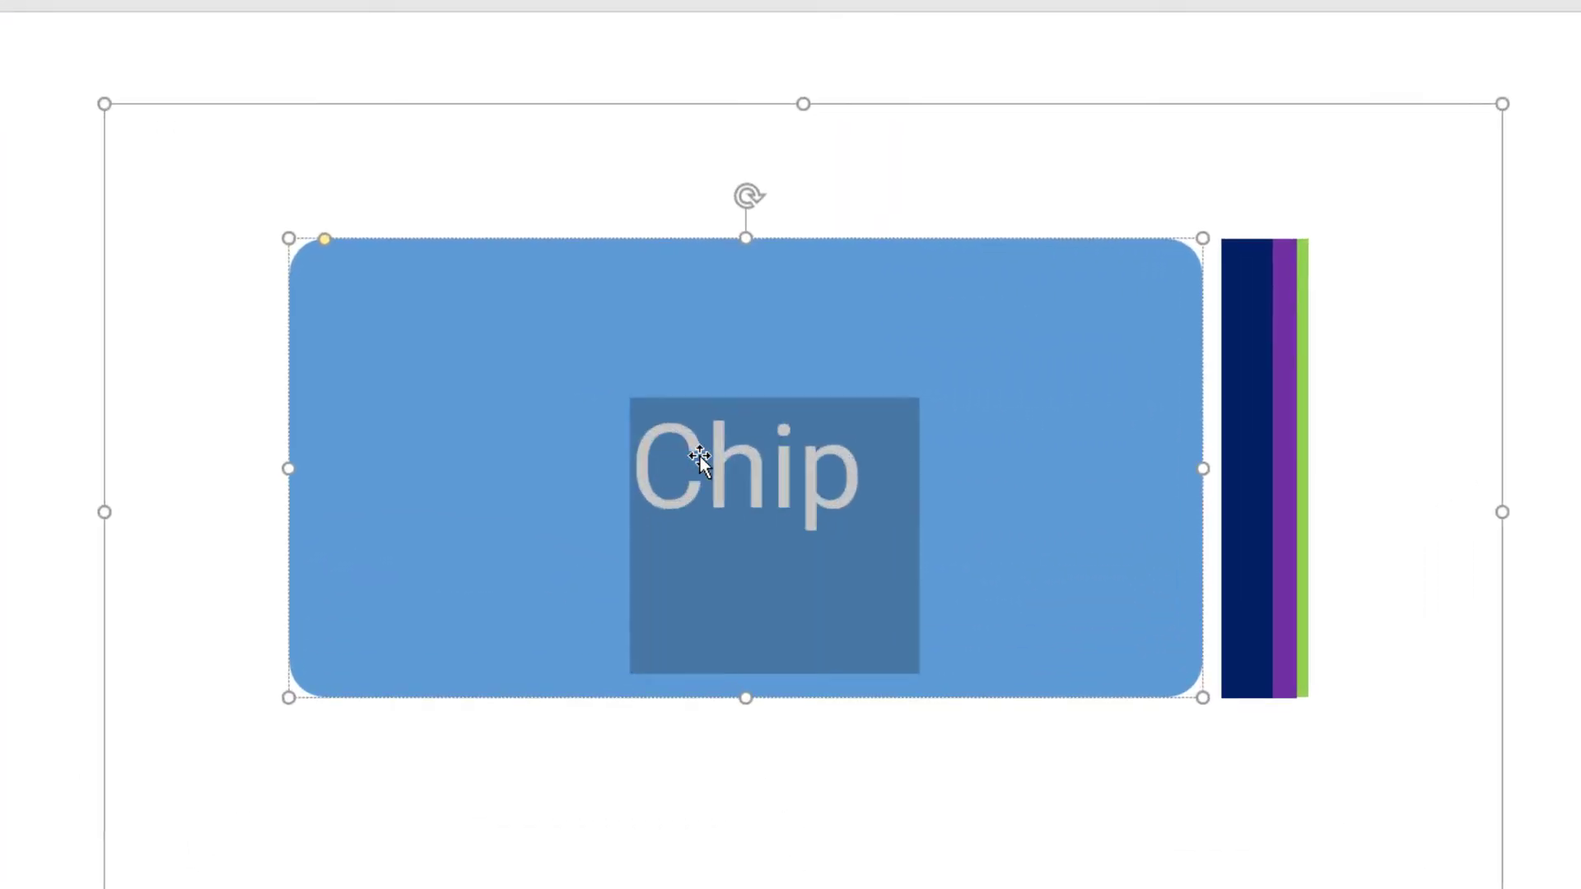
{"action": "key", "text": "ctrl+bracketright"}
{"action": "key", "text": "ctrl+bracketright"}
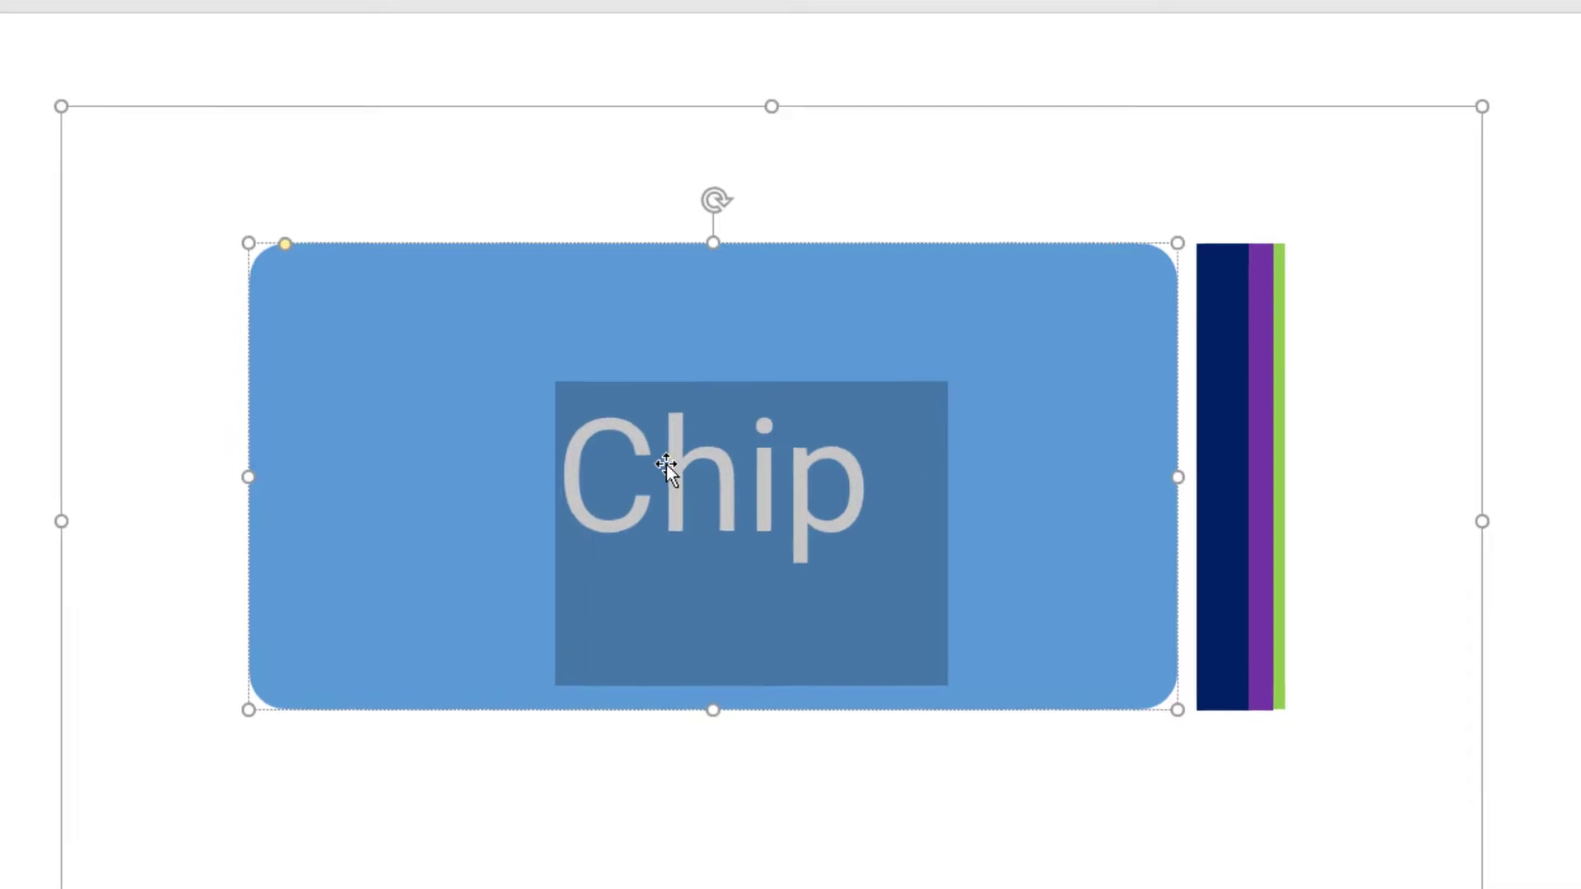
{"action": "key", "text": "ctrl+shift+f"}
{"action": "type", "text": "for"}
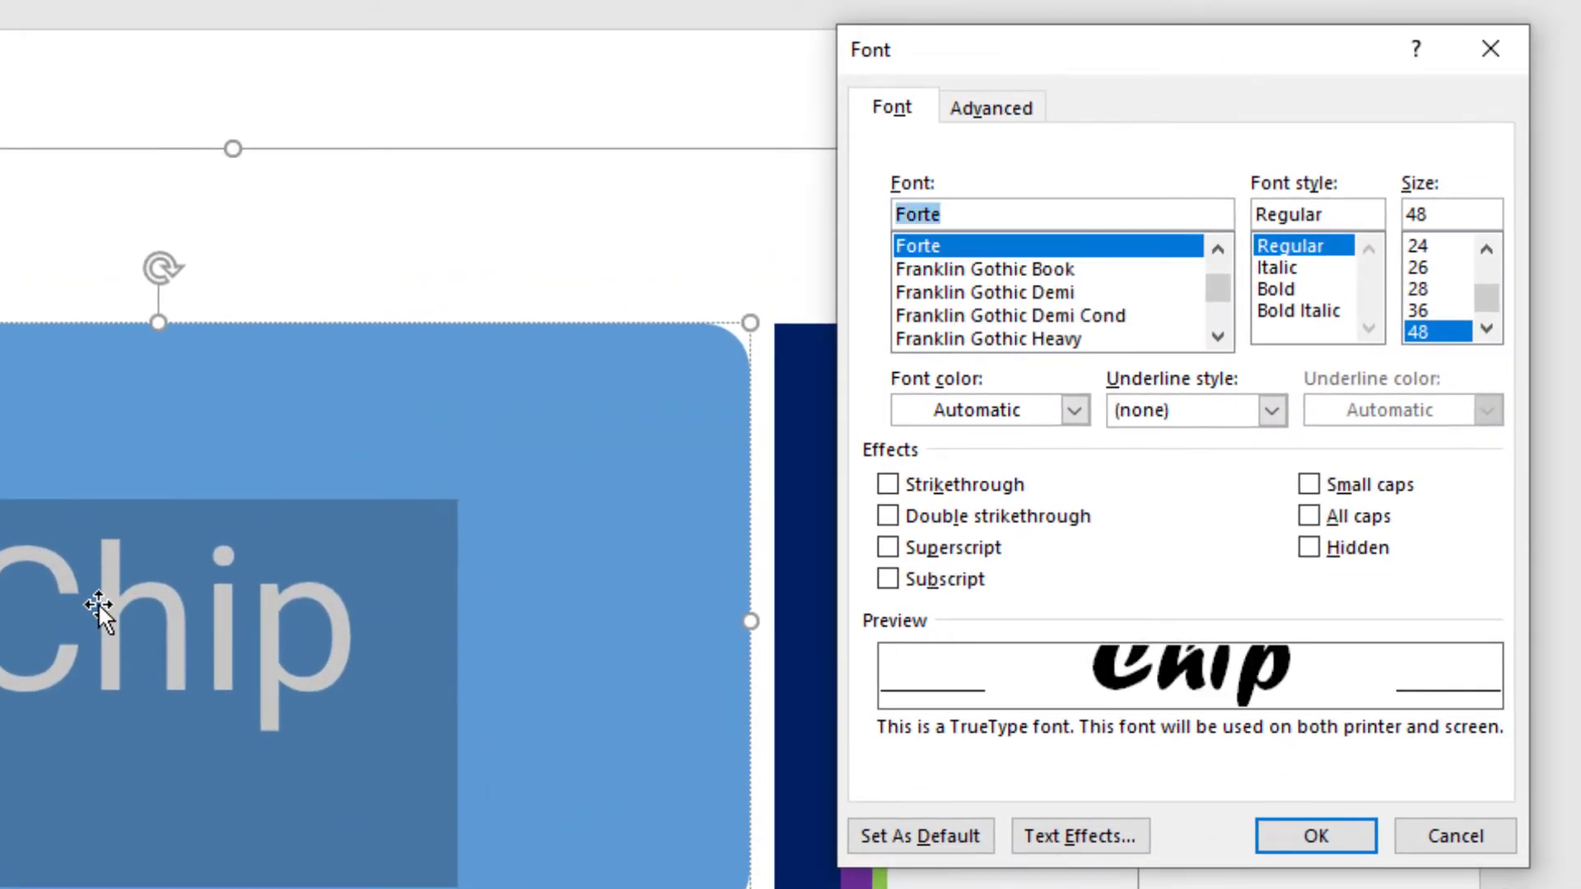
{"action": "key", "text": "Return"}
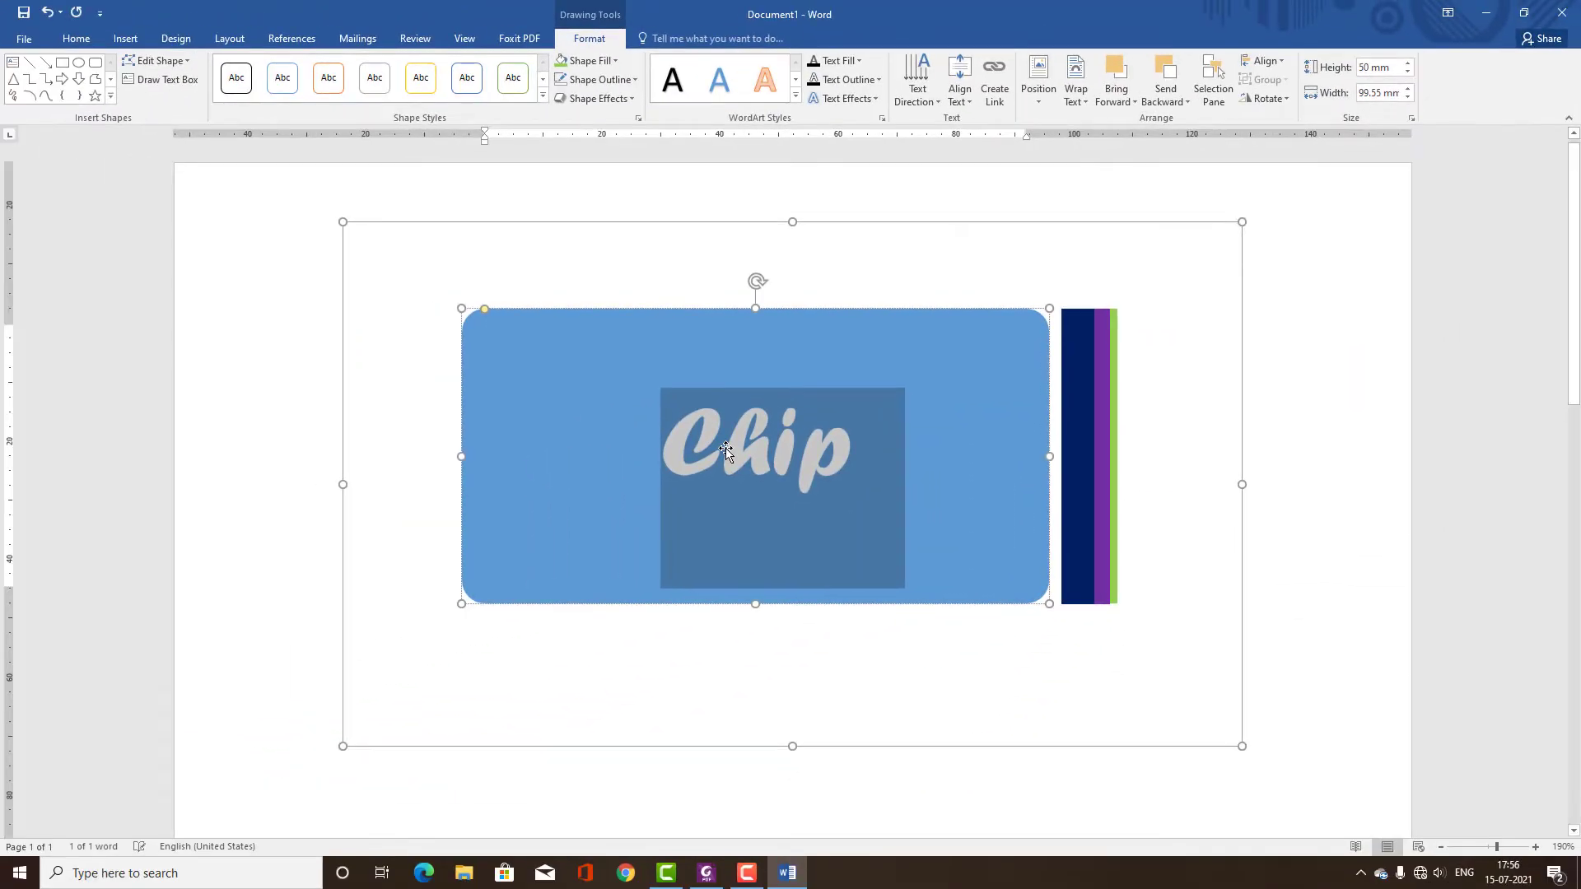
{"action": "key", "text": "ctrl+r"}
{"action": "left_click", "coordinate": [861, 477]}
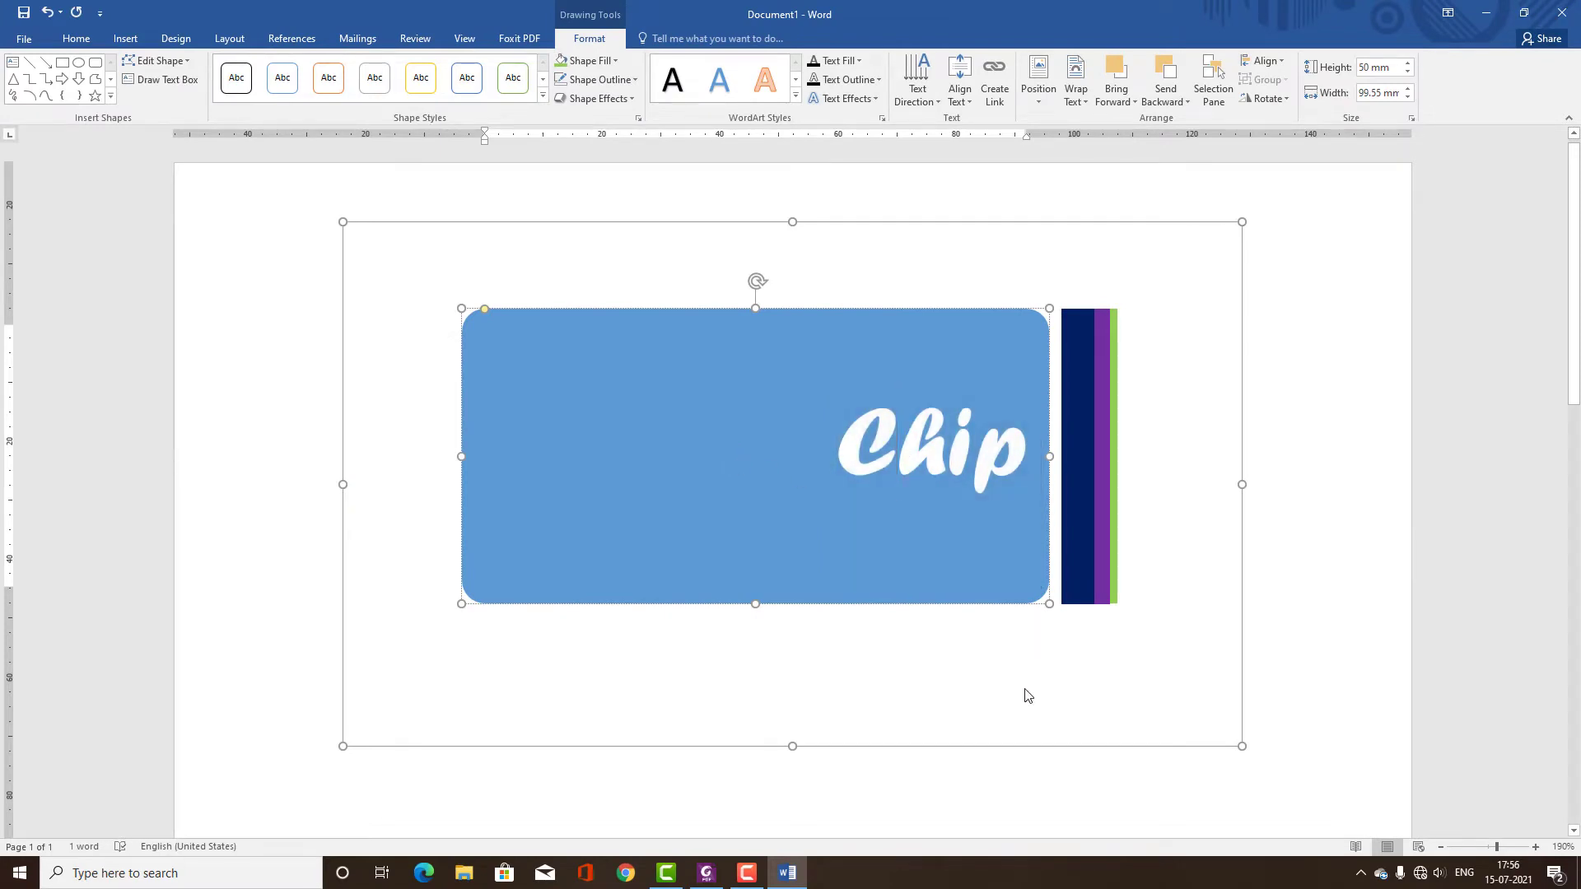
{"action": "left_click", "coordinate": [946, 659]}
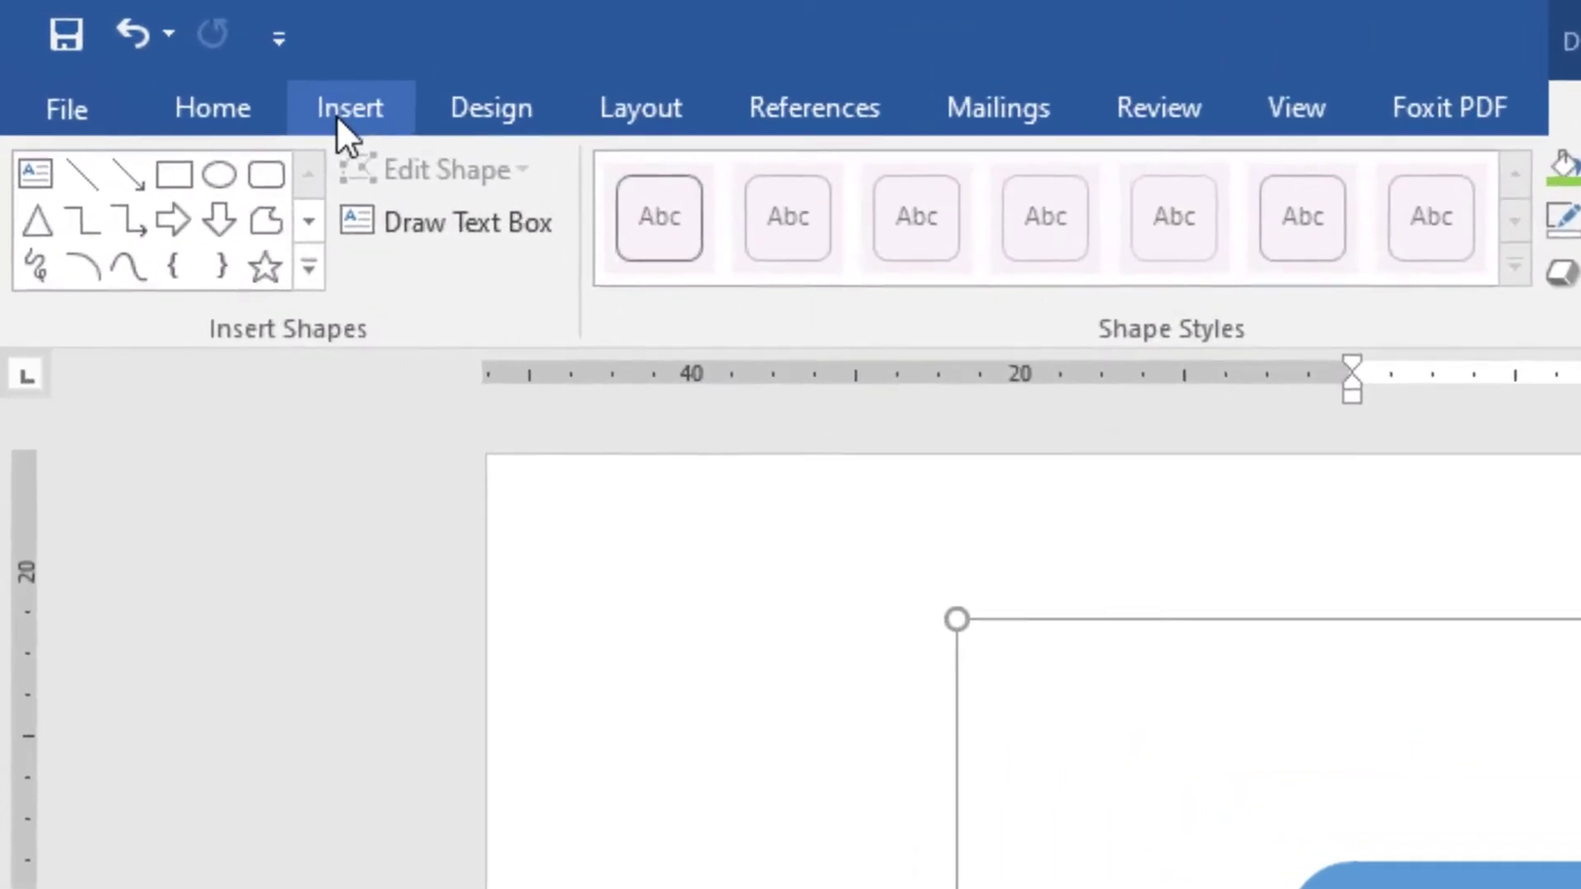
- Draw a long thin rectangle across the blue card's left side and fill it white
{"action": "left_click", "coordinate": [125, 38]}
{"action": "left_click", "coordinate": [714, 276]}
{"action": "left_click", "coordinate": [807, 402]}
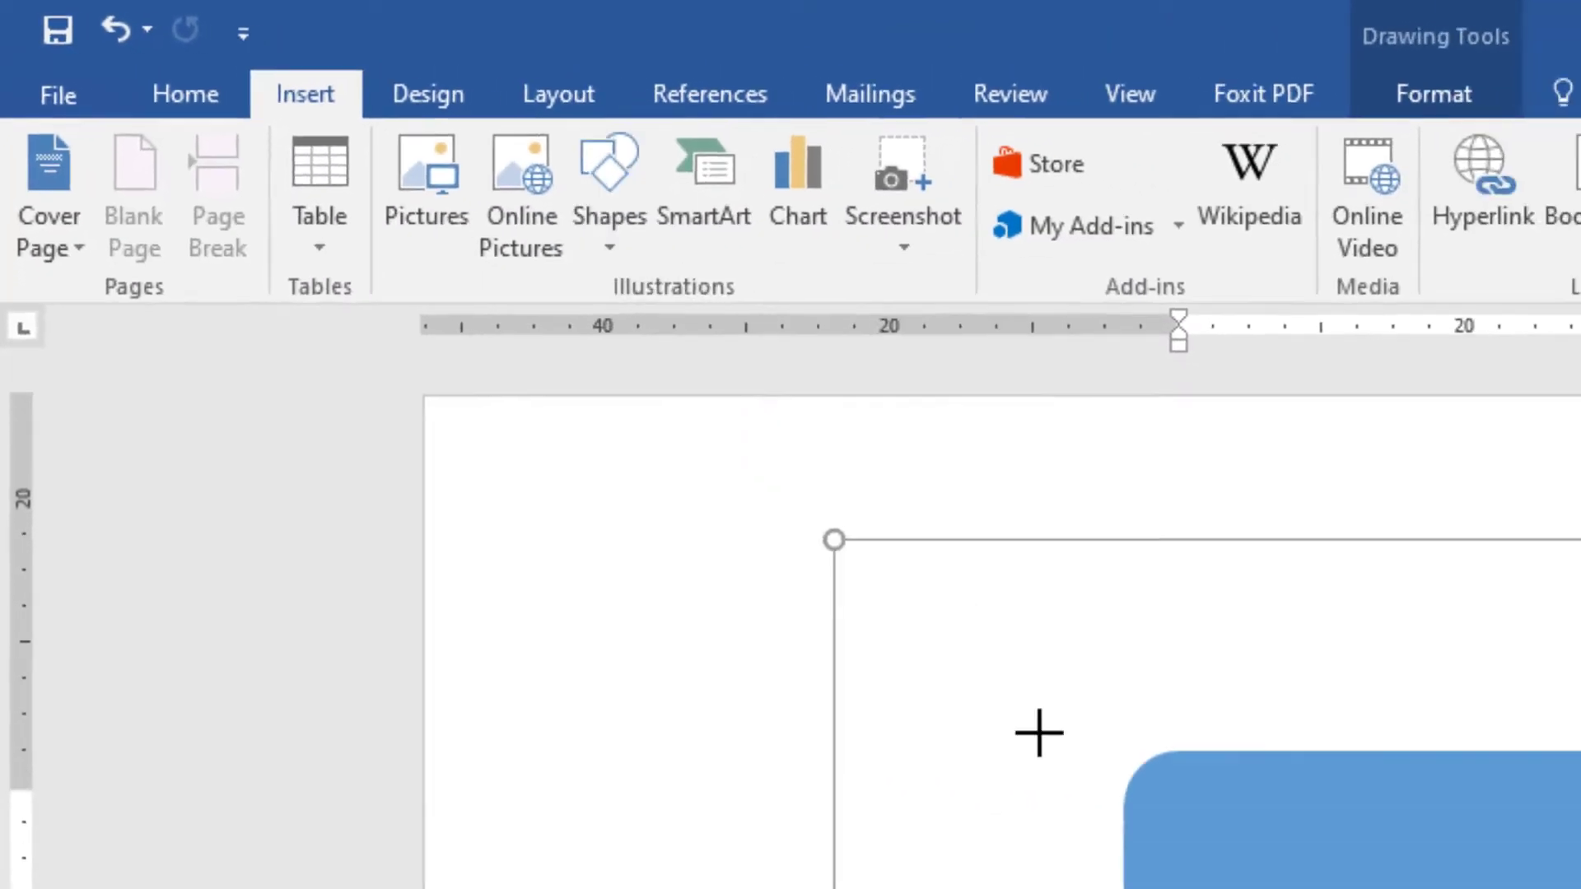
{"action": "left_click_drag", "start_coordinate": [448, 438], "coordinate": [847, 492]}
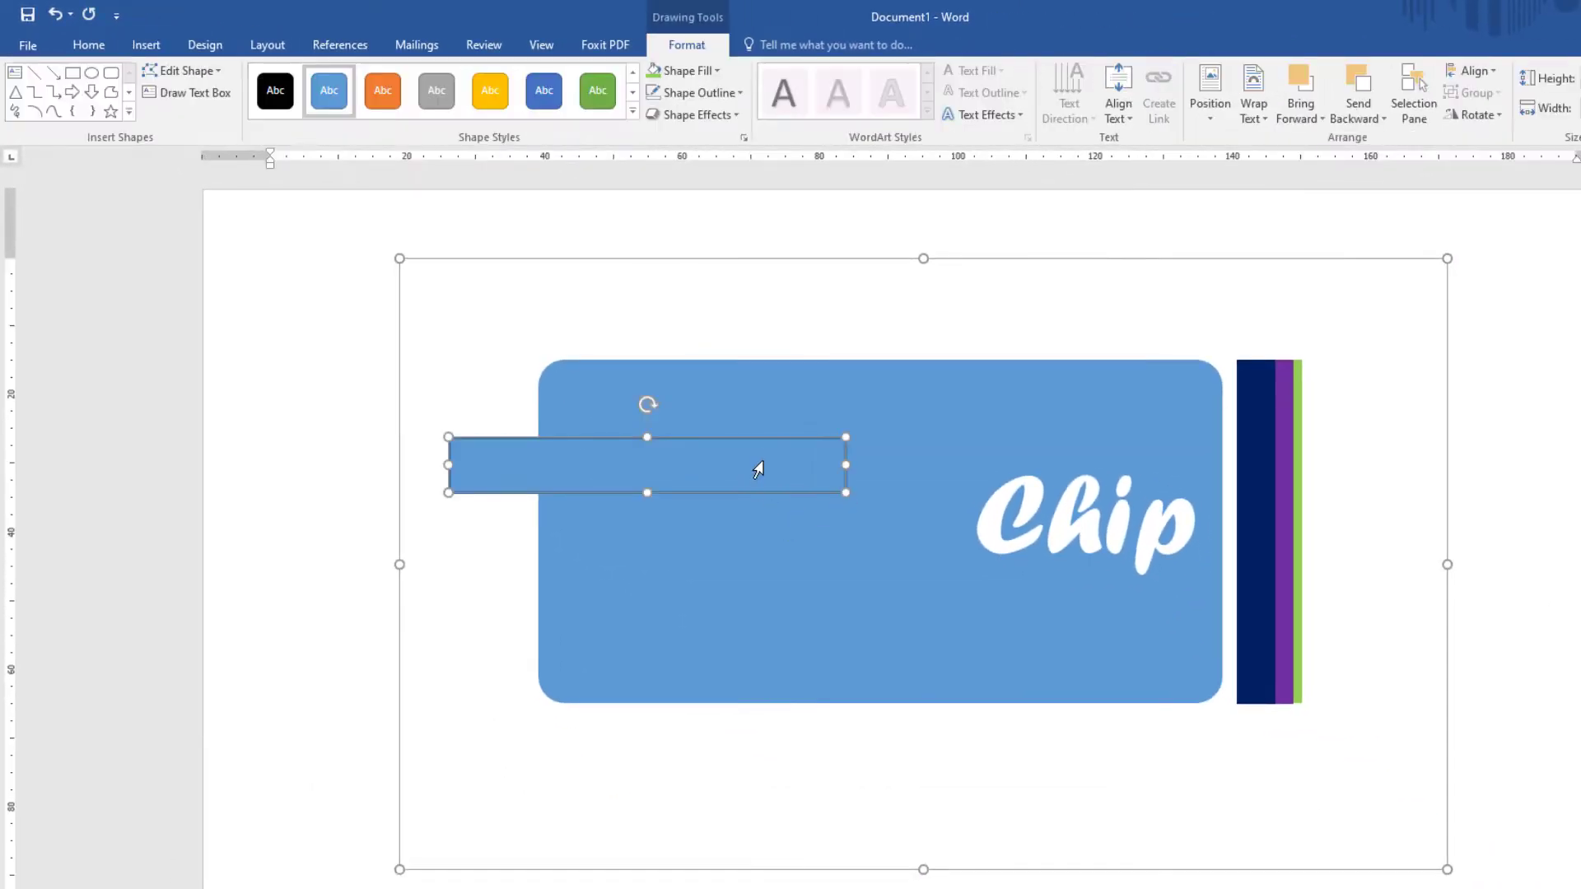
{"action": "left_click", "coordinate": [752, 462]}
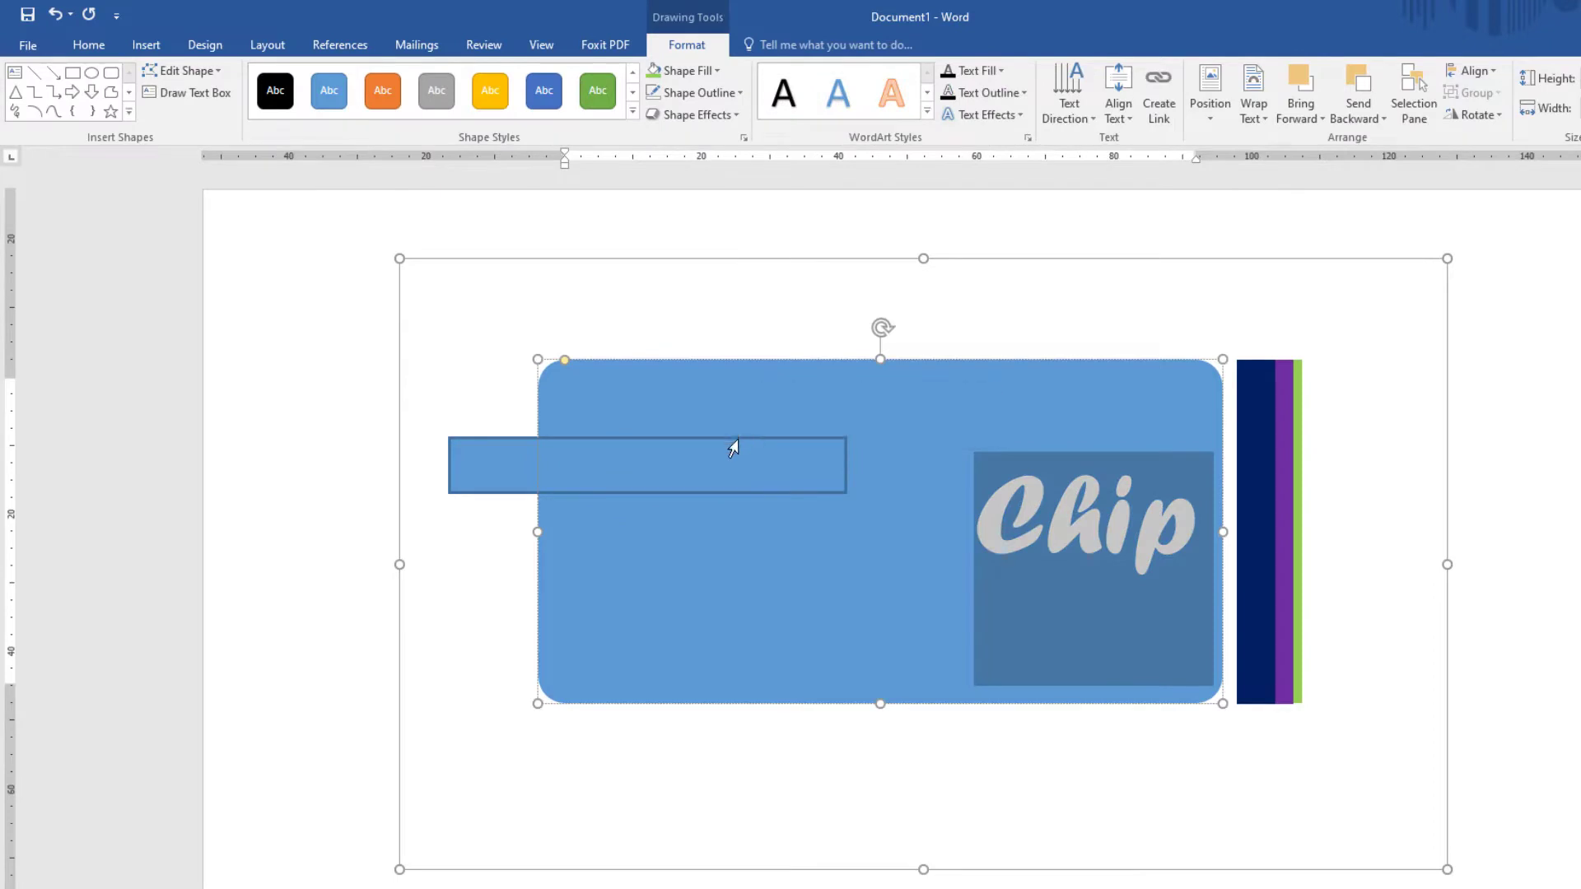
{"action": "left_click", "coordinate": [481, 488]}
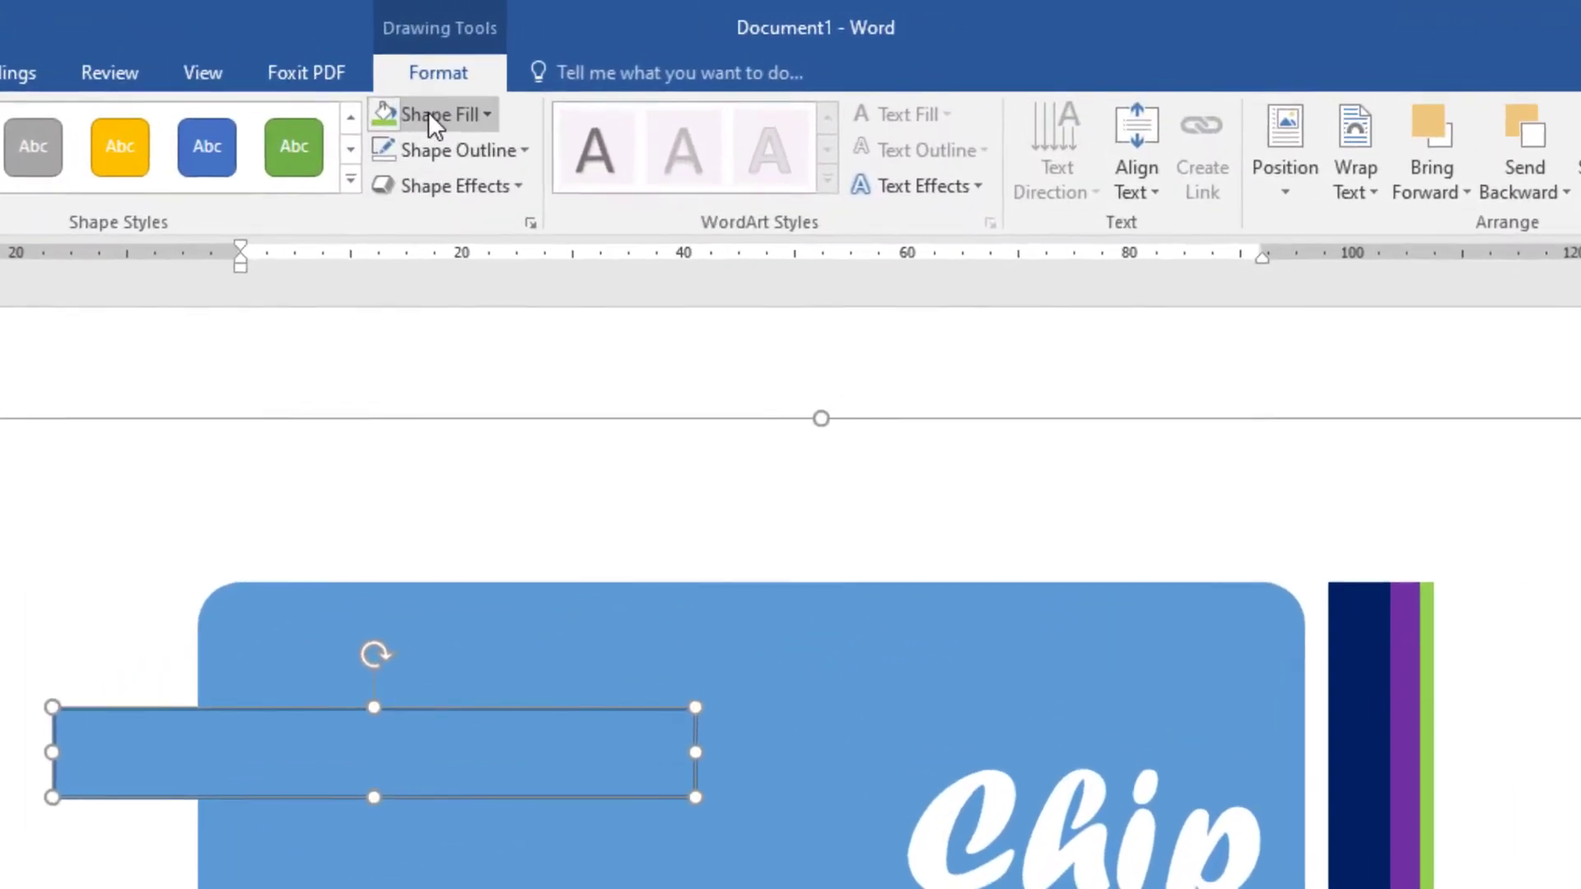
{"action": "left_click", "coordinate": [683, 70]}
{"action": "left_click", "coordinate": [367, 189]}
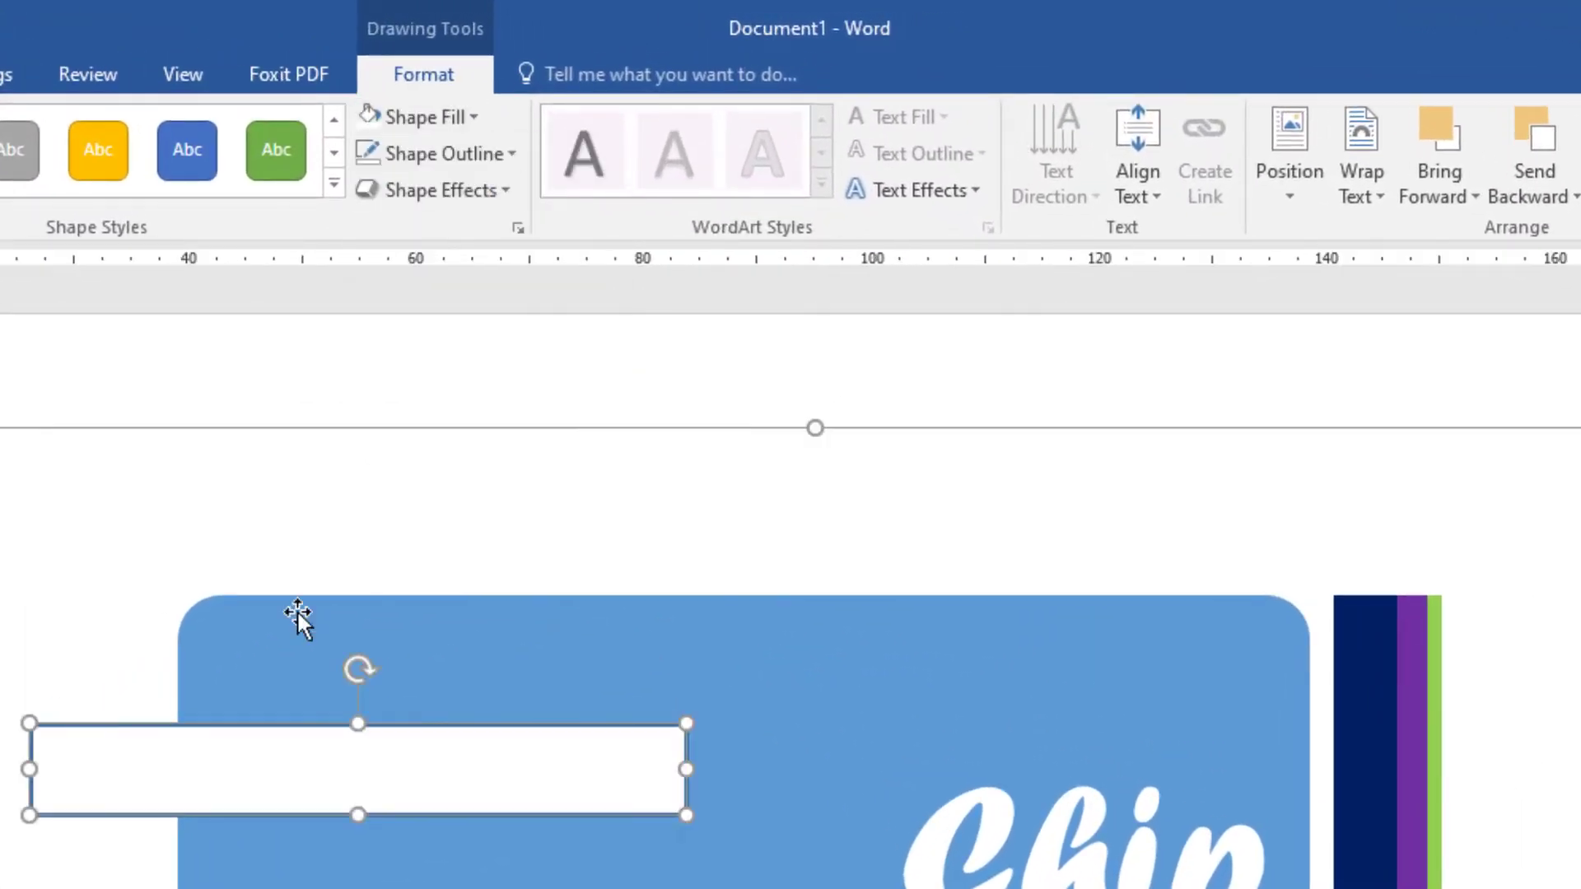
- Remove the white bar's outline and shift it left past the card's edge, slightly lower
{"action": "left_click", "coordinate": [378, 156]}
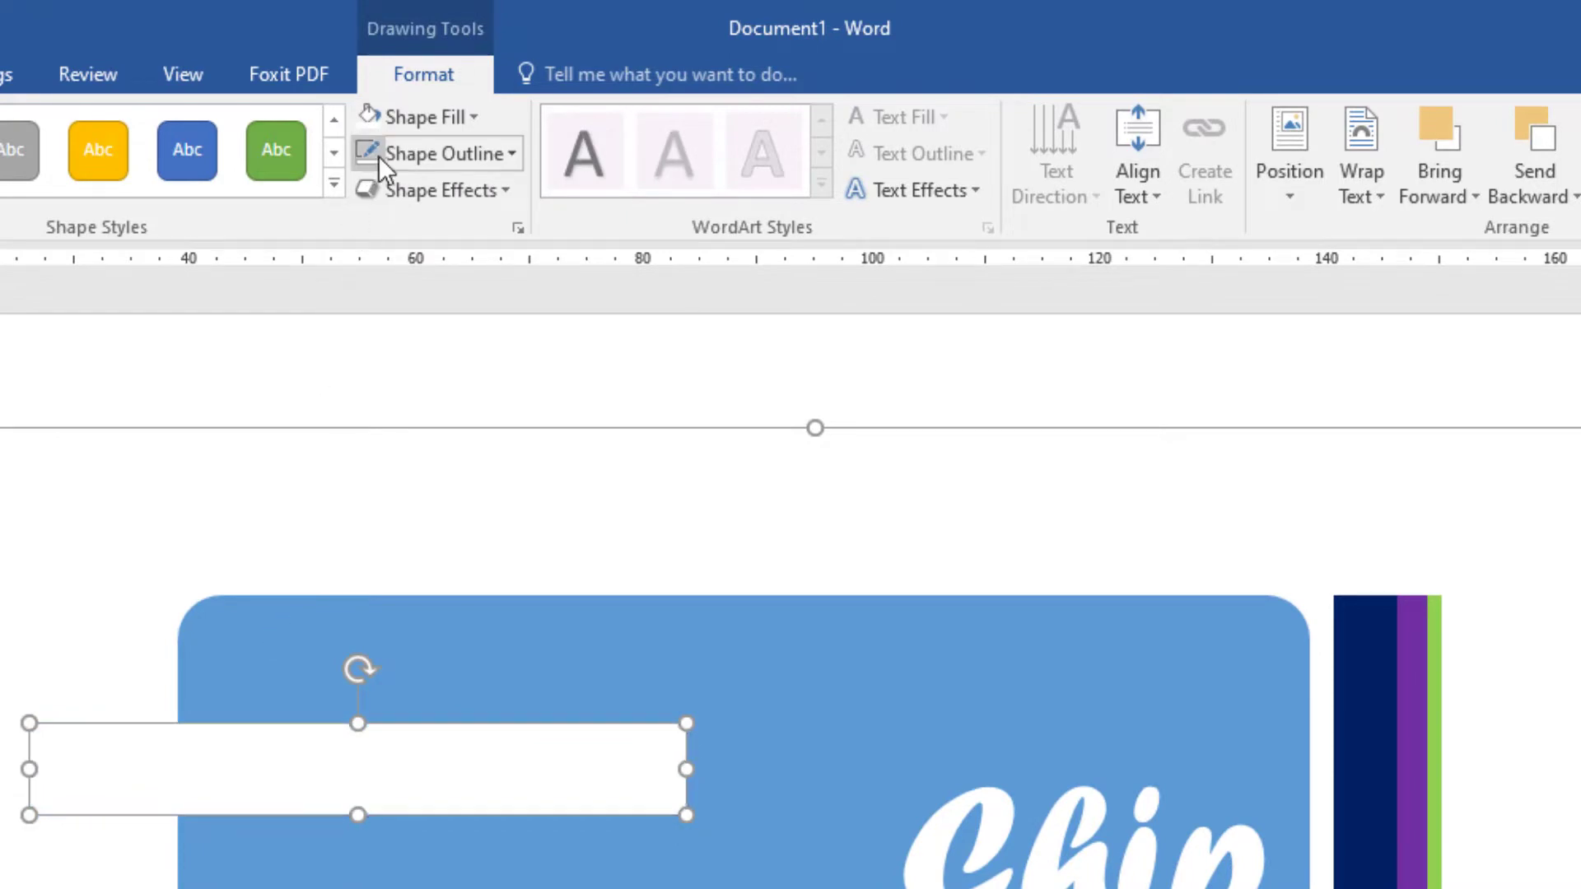
{"action": "left_click", "coordinate": [443, 398]}
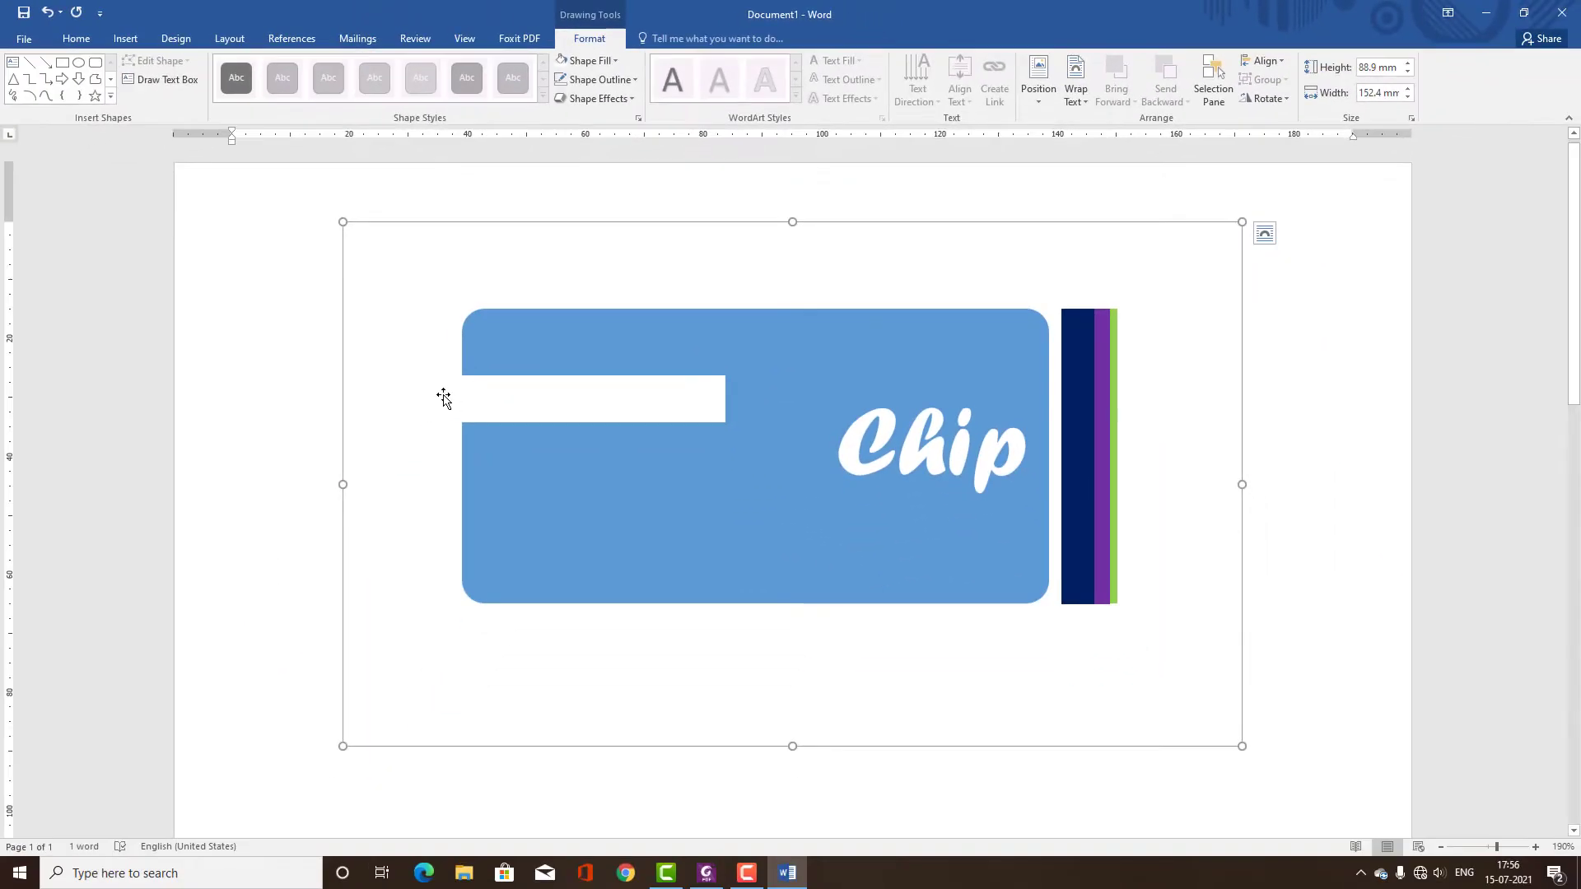
{"action": "left_click", "coordinate": [443, 399]}
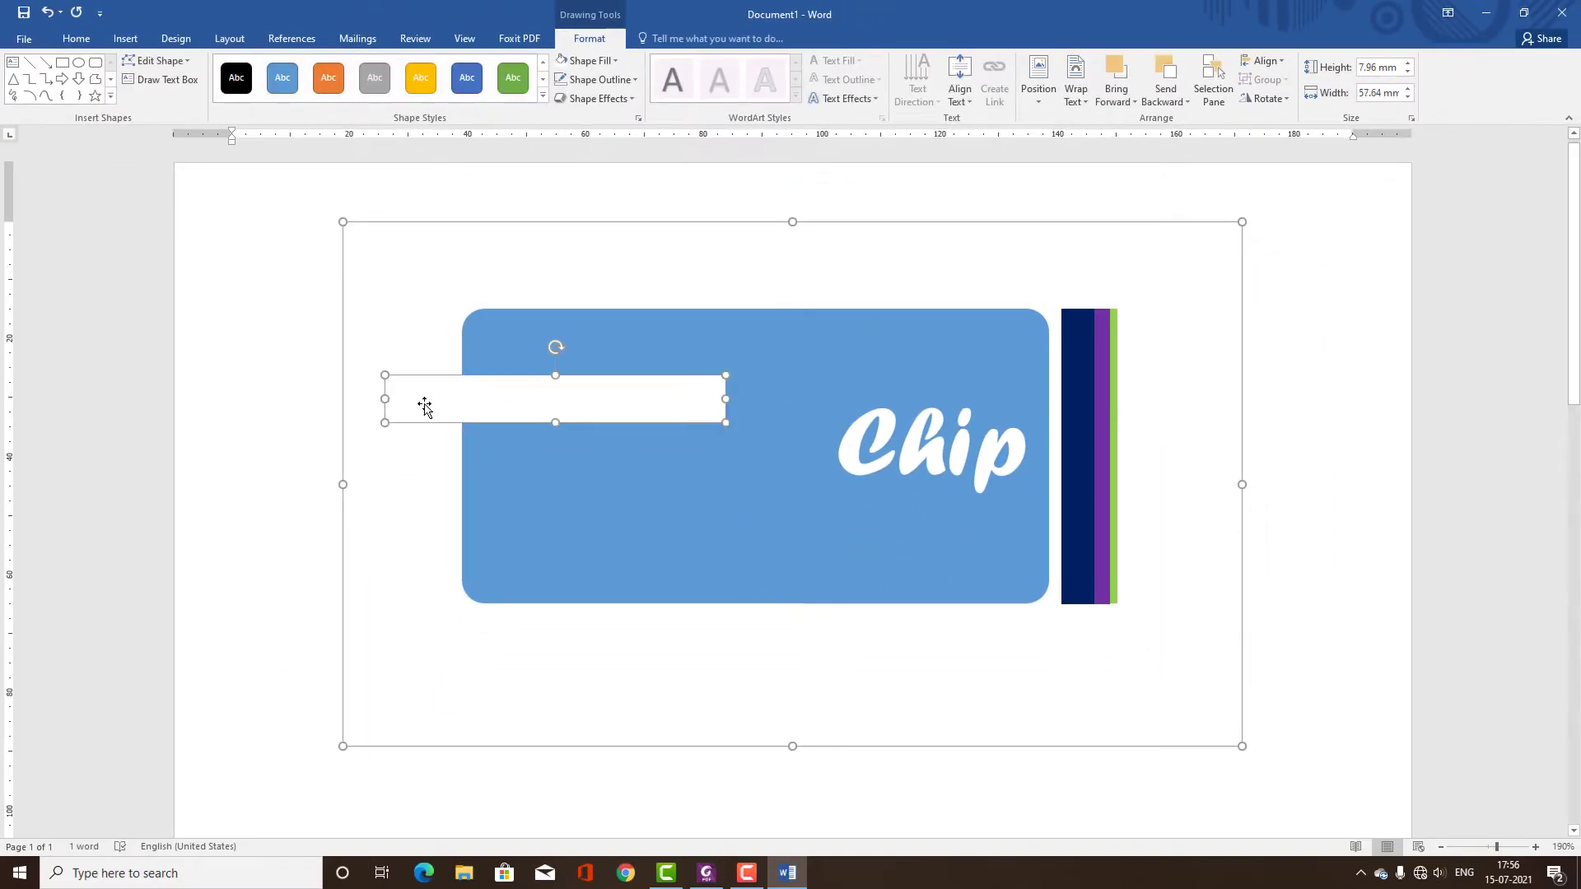
{"action": "left_click_drag", "start_coordinate": [420, 401], "coordinate": [342, 402]}
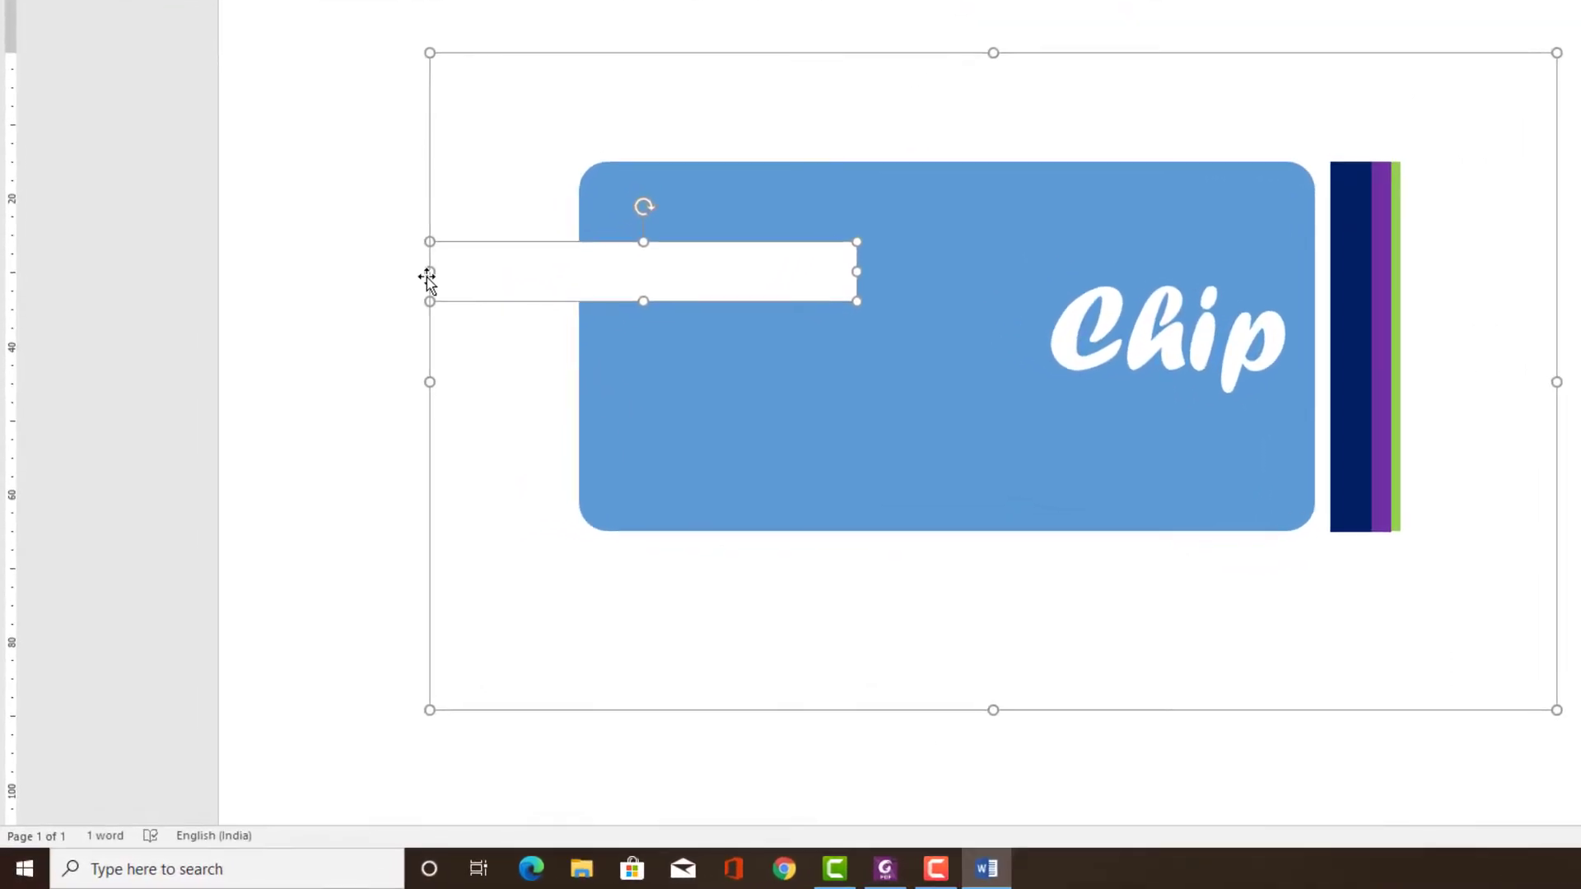
{"action": "left_click", "coordinate": [427, 278]}
{"action": "left_click", "coordinate": [485, 262]}
{"action": "left_click_drag", "start_coordinate": [481, 268], "coordinate": [481, 282]}
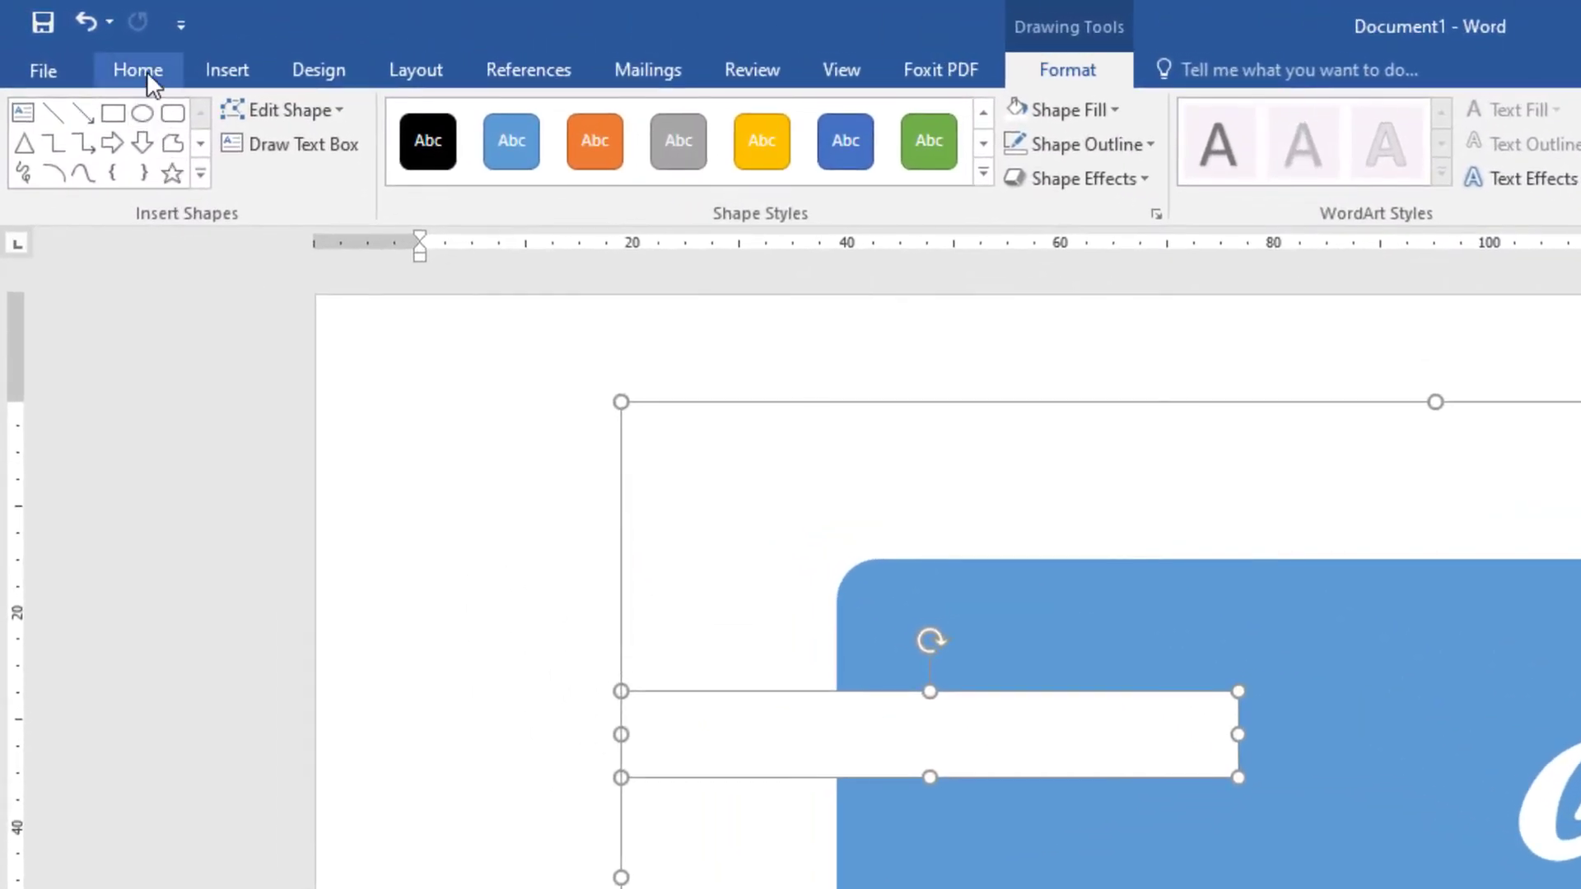
- Set the font colour to black and type 'Intelligent' in the white bar
{"action": "left_click", "coordinate": [148, 79]}
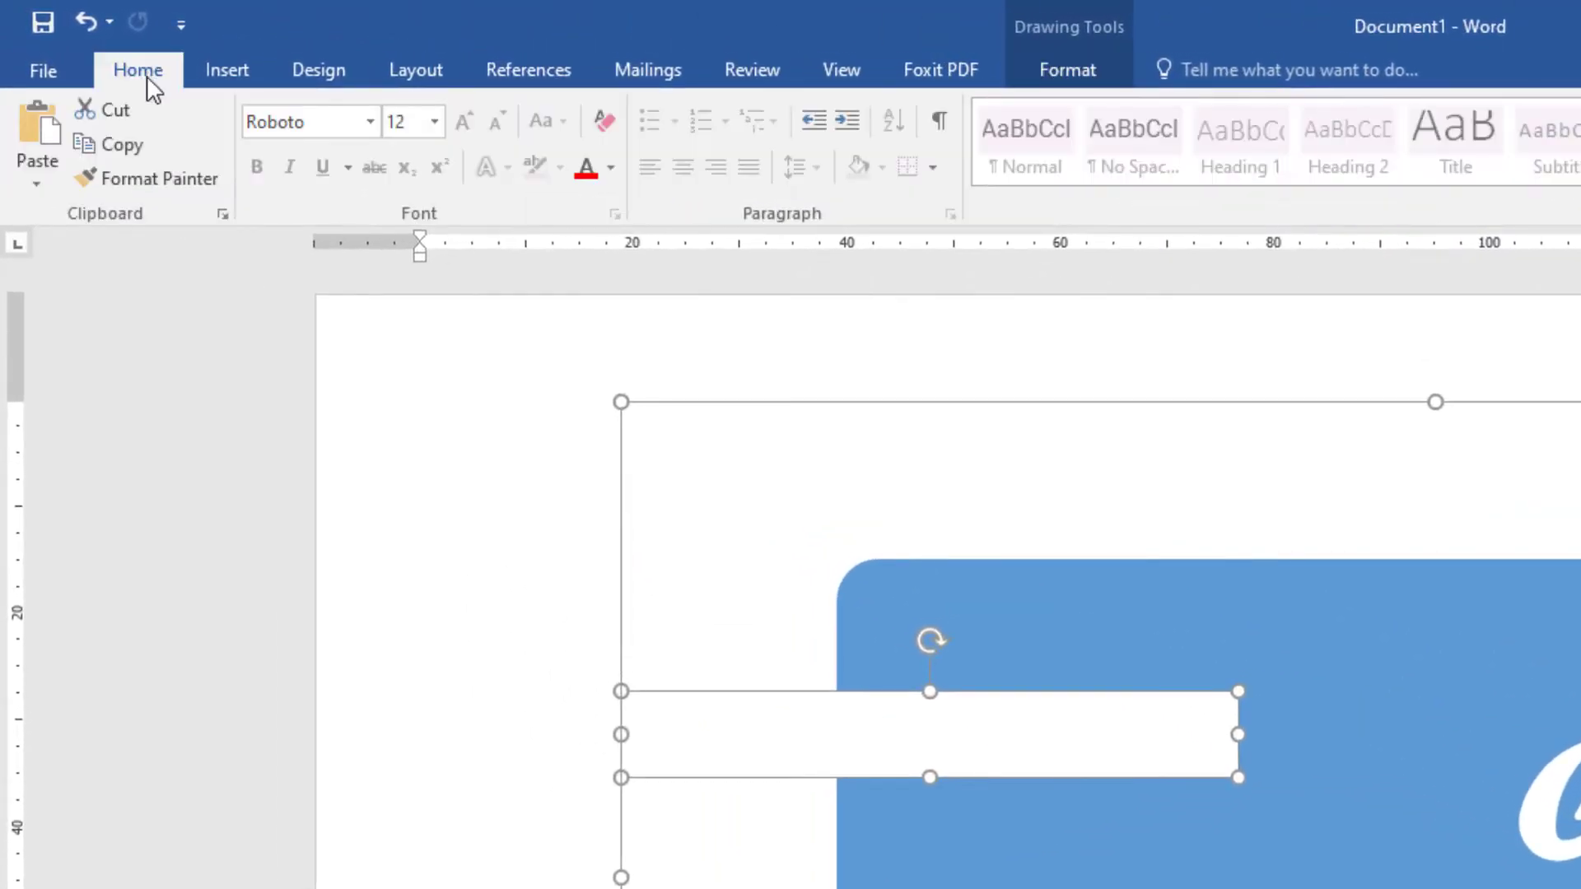
{"action": "left_click", "coordinate": [611, 167]}
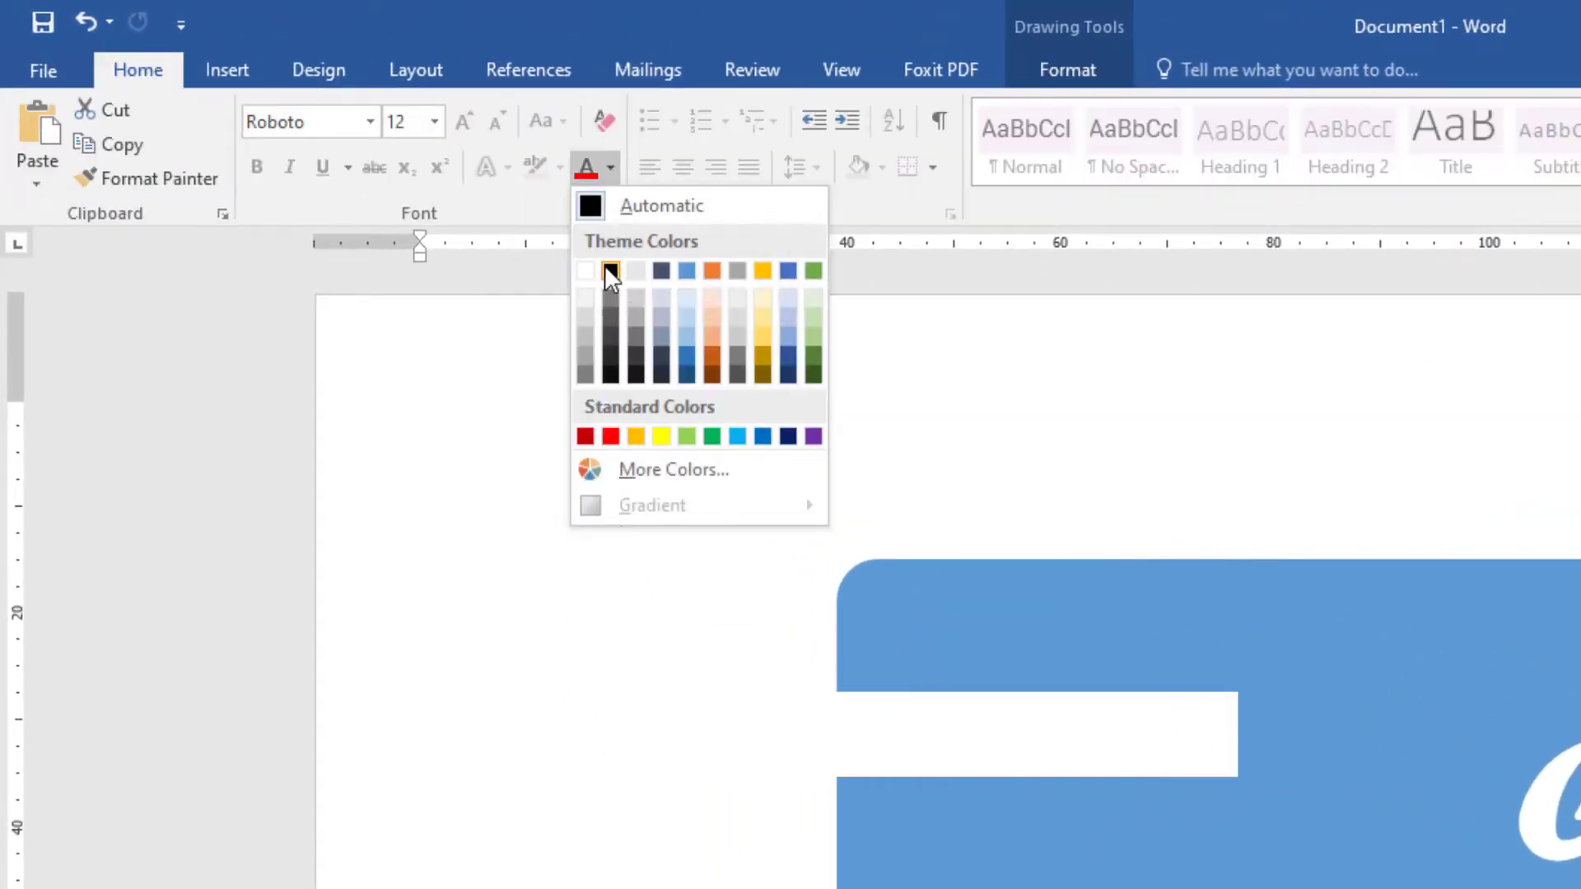
{"action": "left_click", "coordinate": [605, 267]}
{"action": "left_click", "coordinate": [1081, 745]}
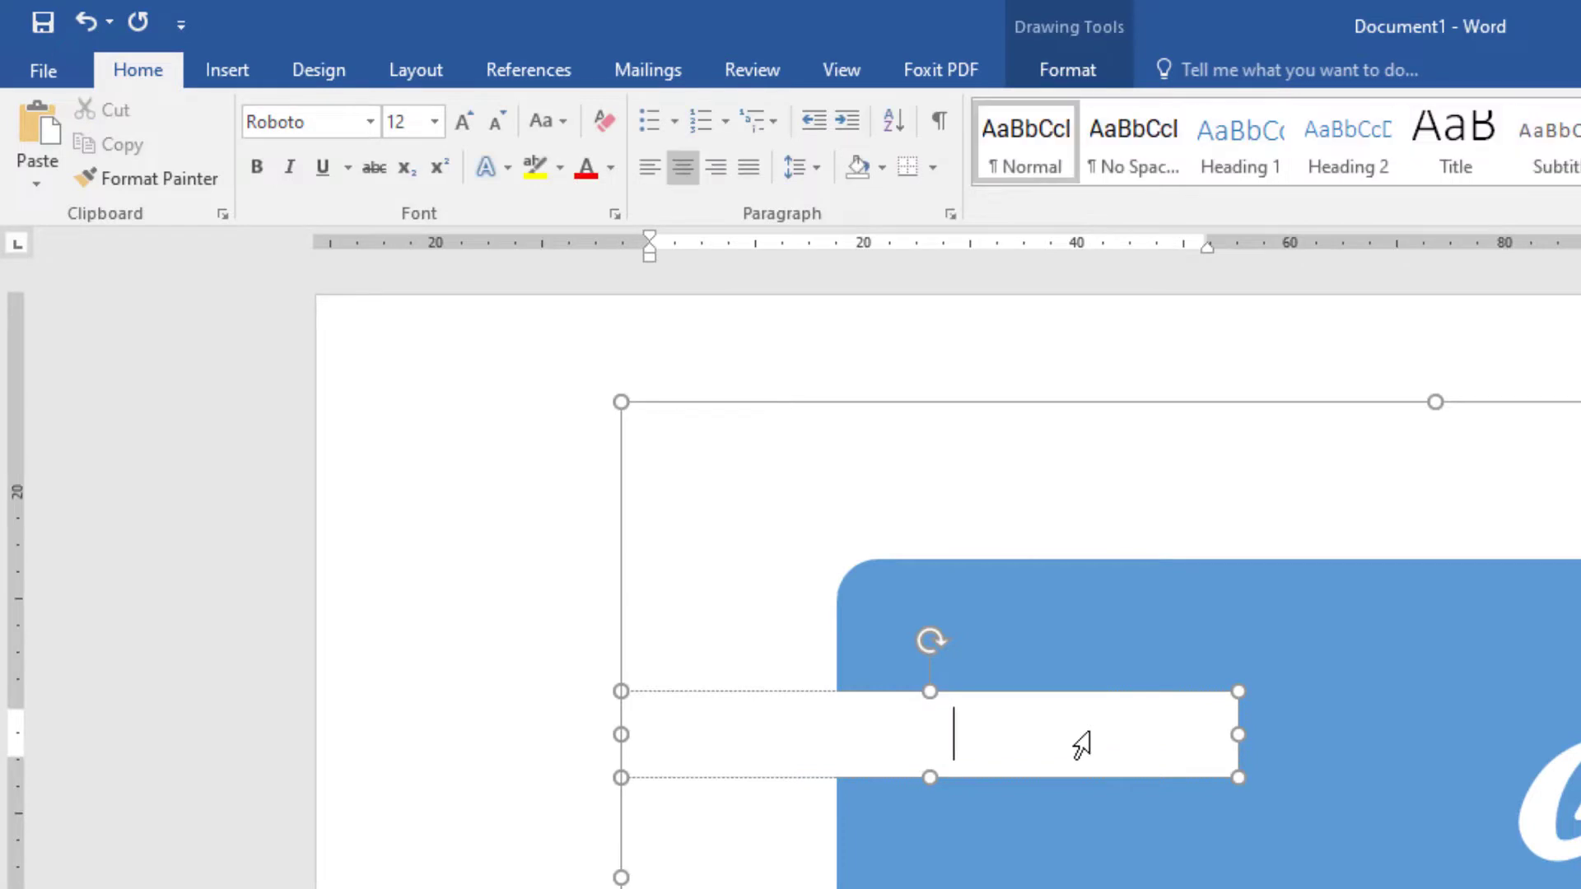
{"action": "key", "text": "ctrl+a"}
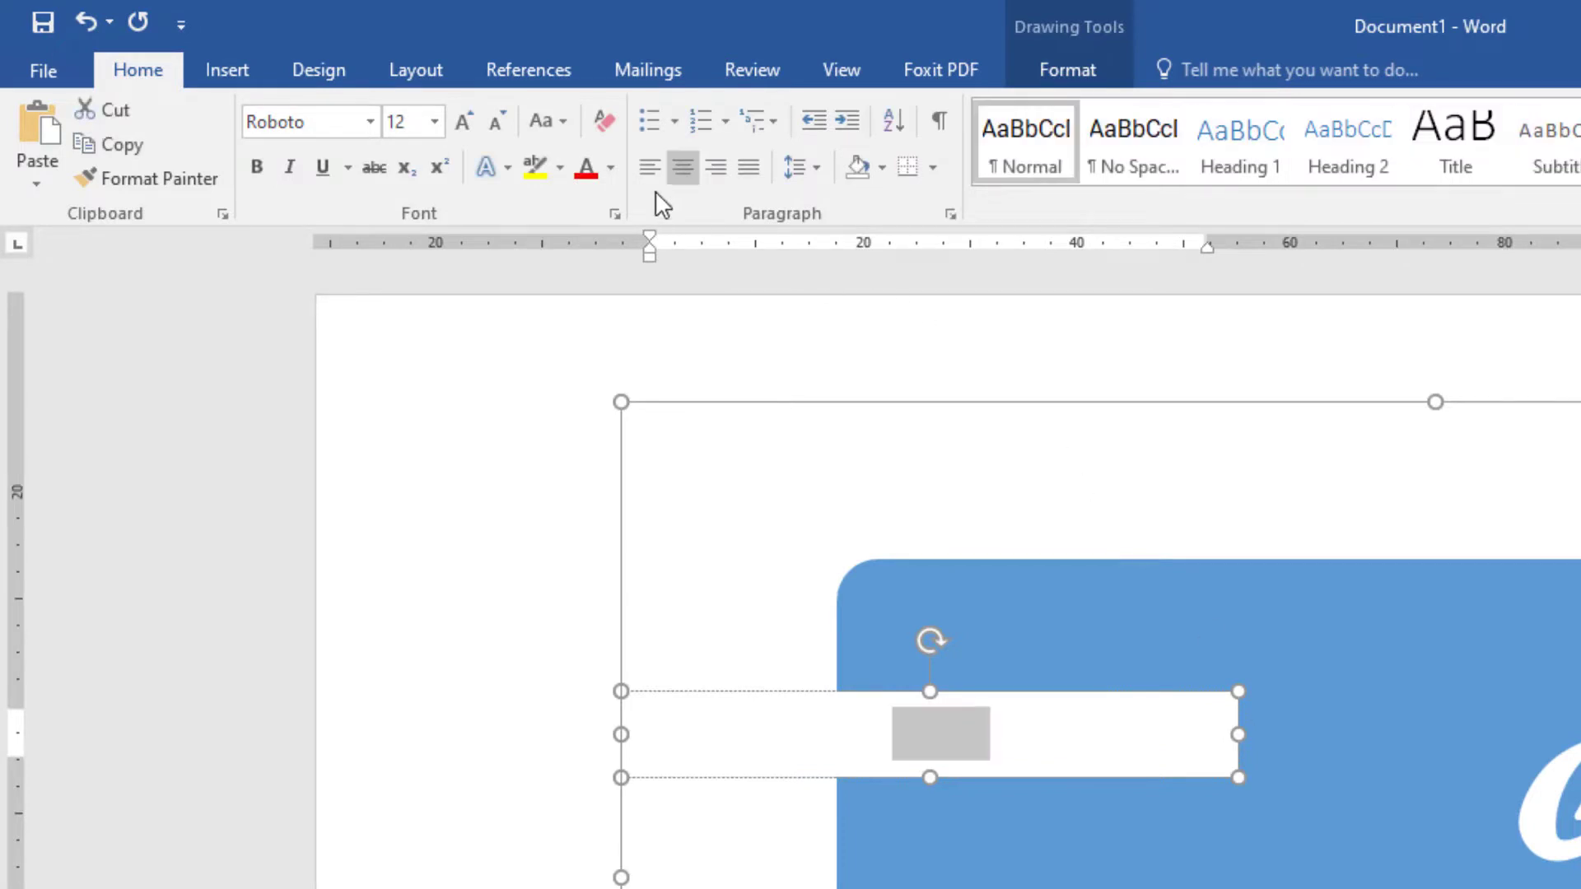
{"action": "left_click", "coordinate": [611, 167]}
{"action": "left_click", "coordinate": [605, 266]}
{"action": "type", "text": "Inte"}
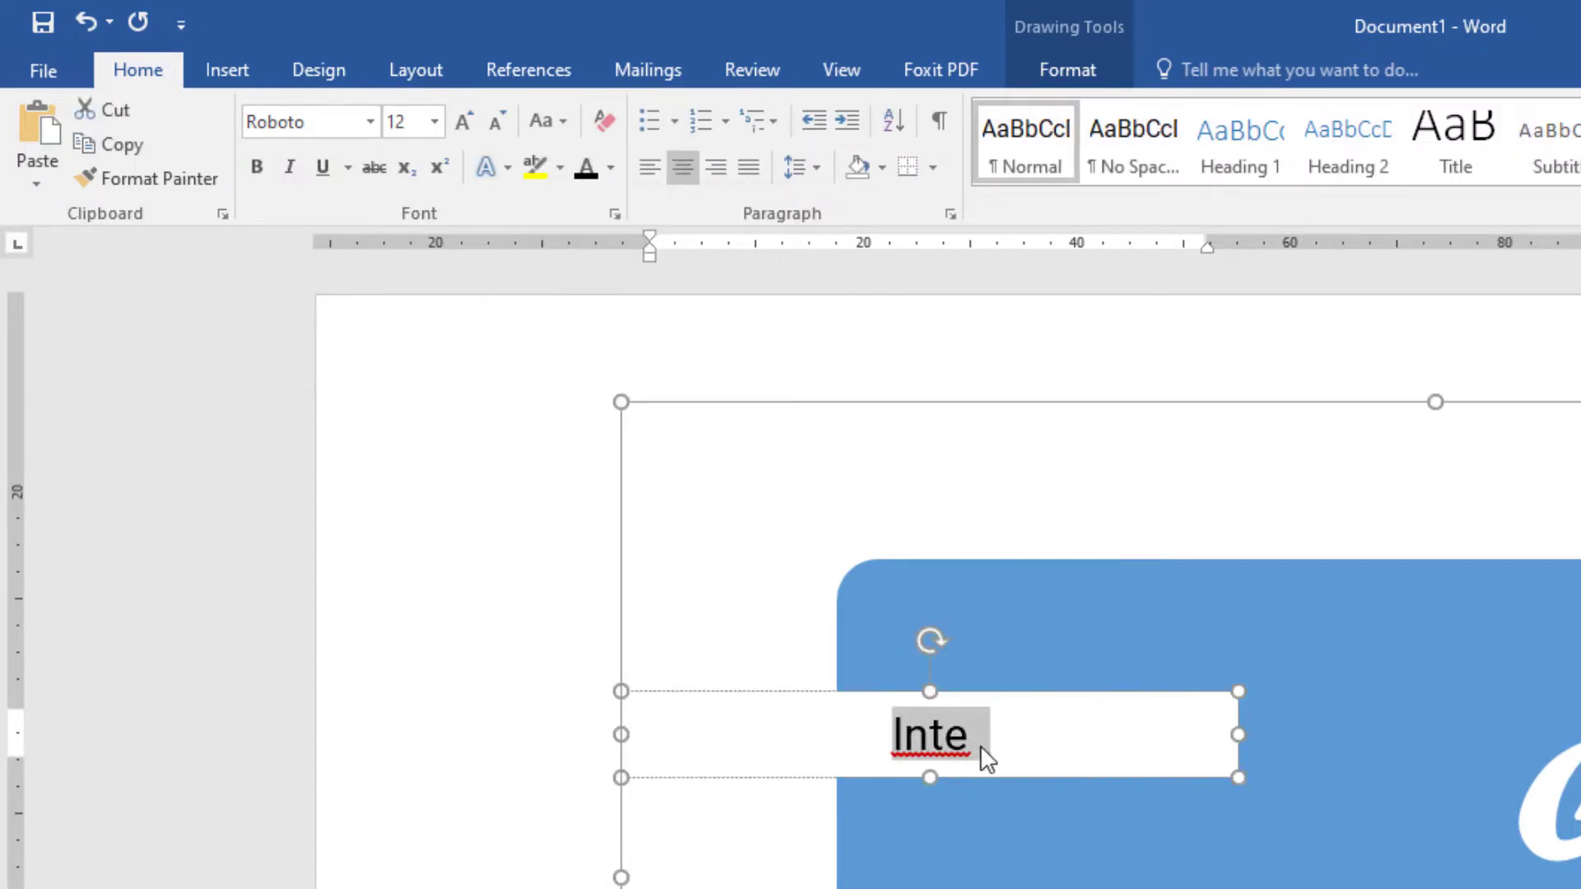
{"action": "left_click", "coordinate": [1031, 742]}
{"action": "type", "text": "l"}
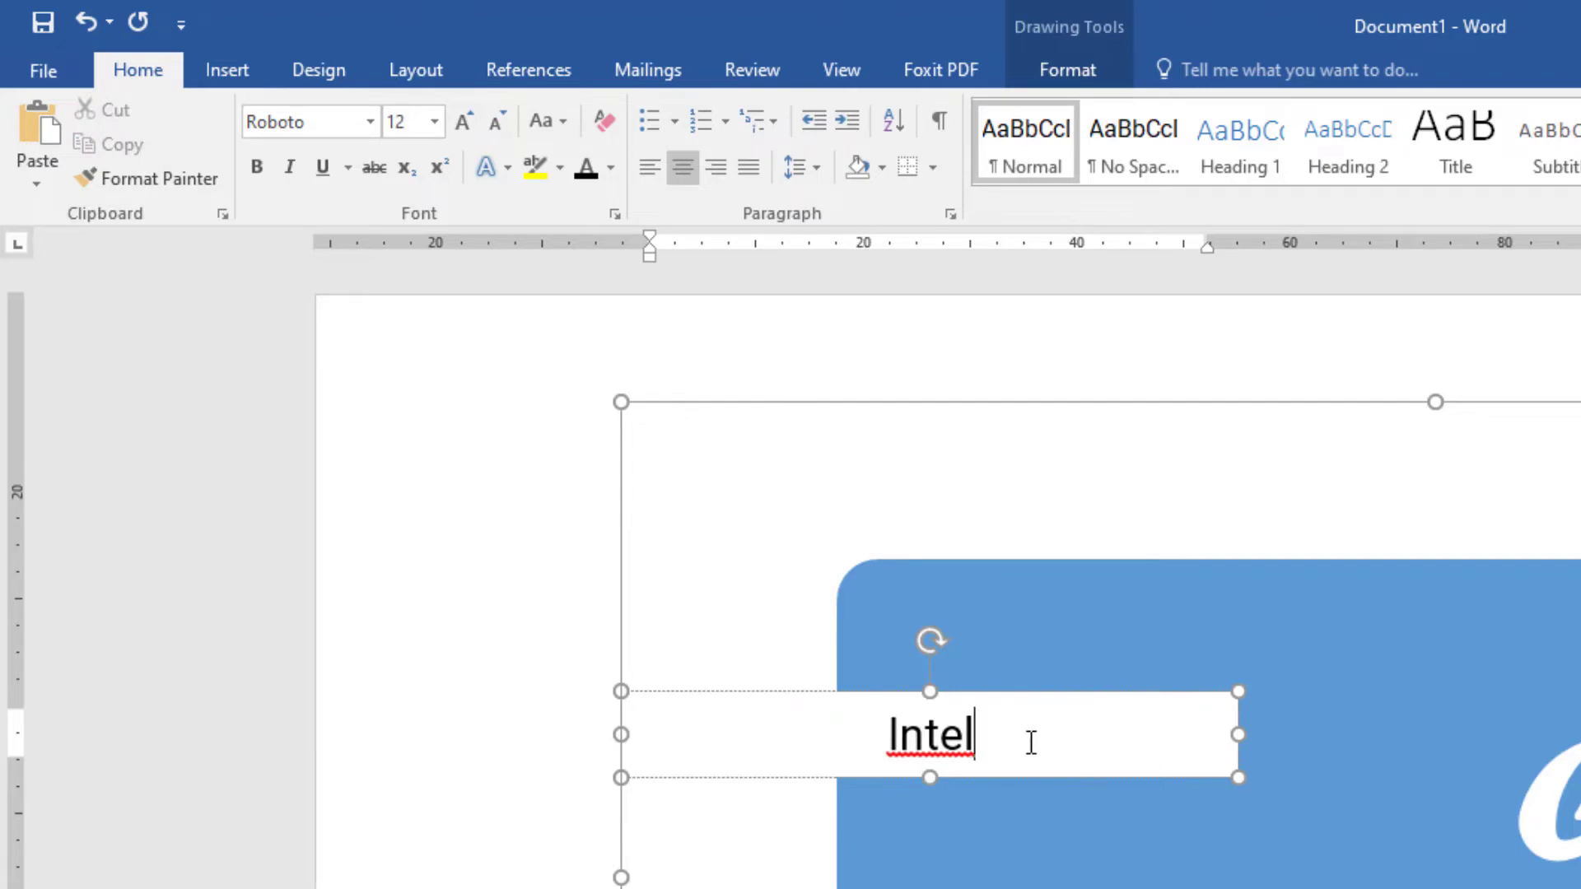
{"action": "type", "text": "ligent"}
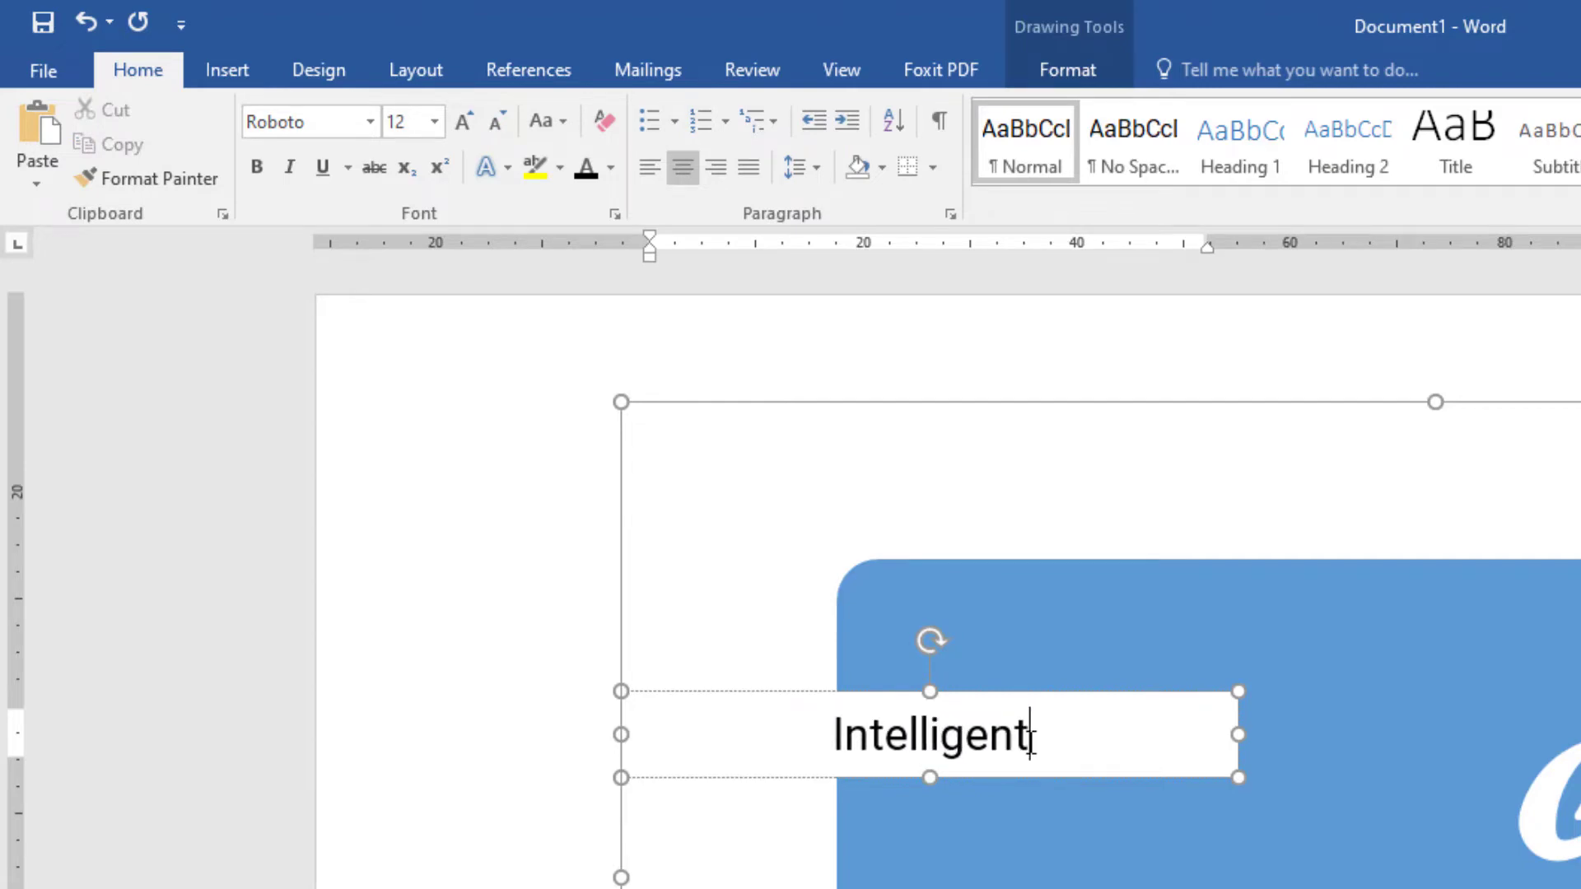
- Make the word all capitals in the Impact font
{"action": "key", "text": "ctrl+a"}
{"action": "key", "text": "shift+F3"}
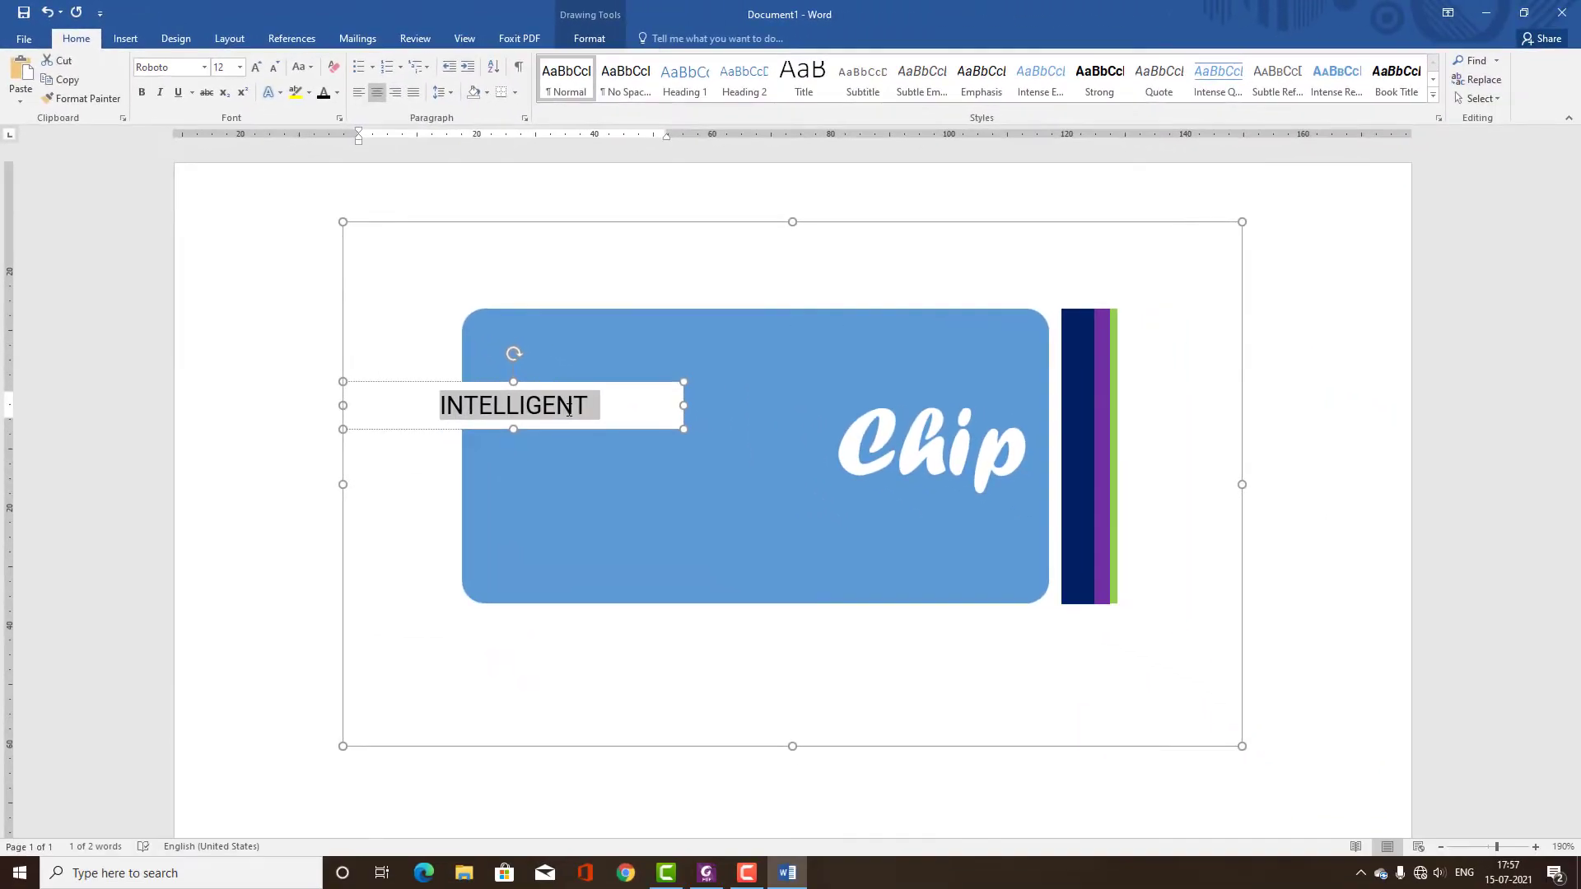
{"action": "key", "text": "ctrl+d"}
{"action": "type", "text": "im"}
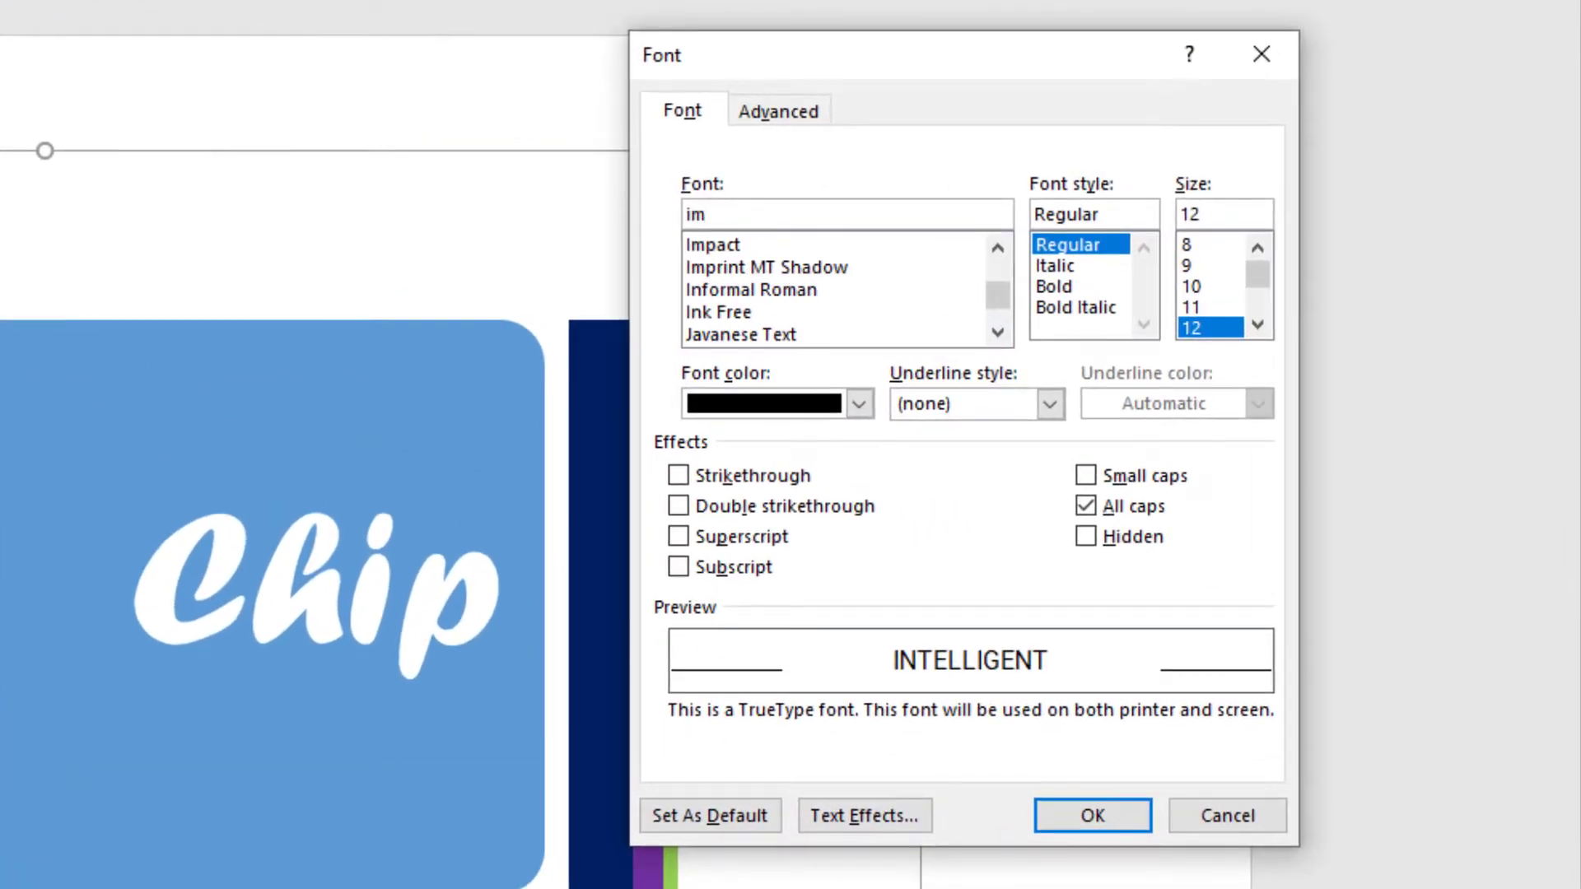
{"action": "key", "text": "Return"}
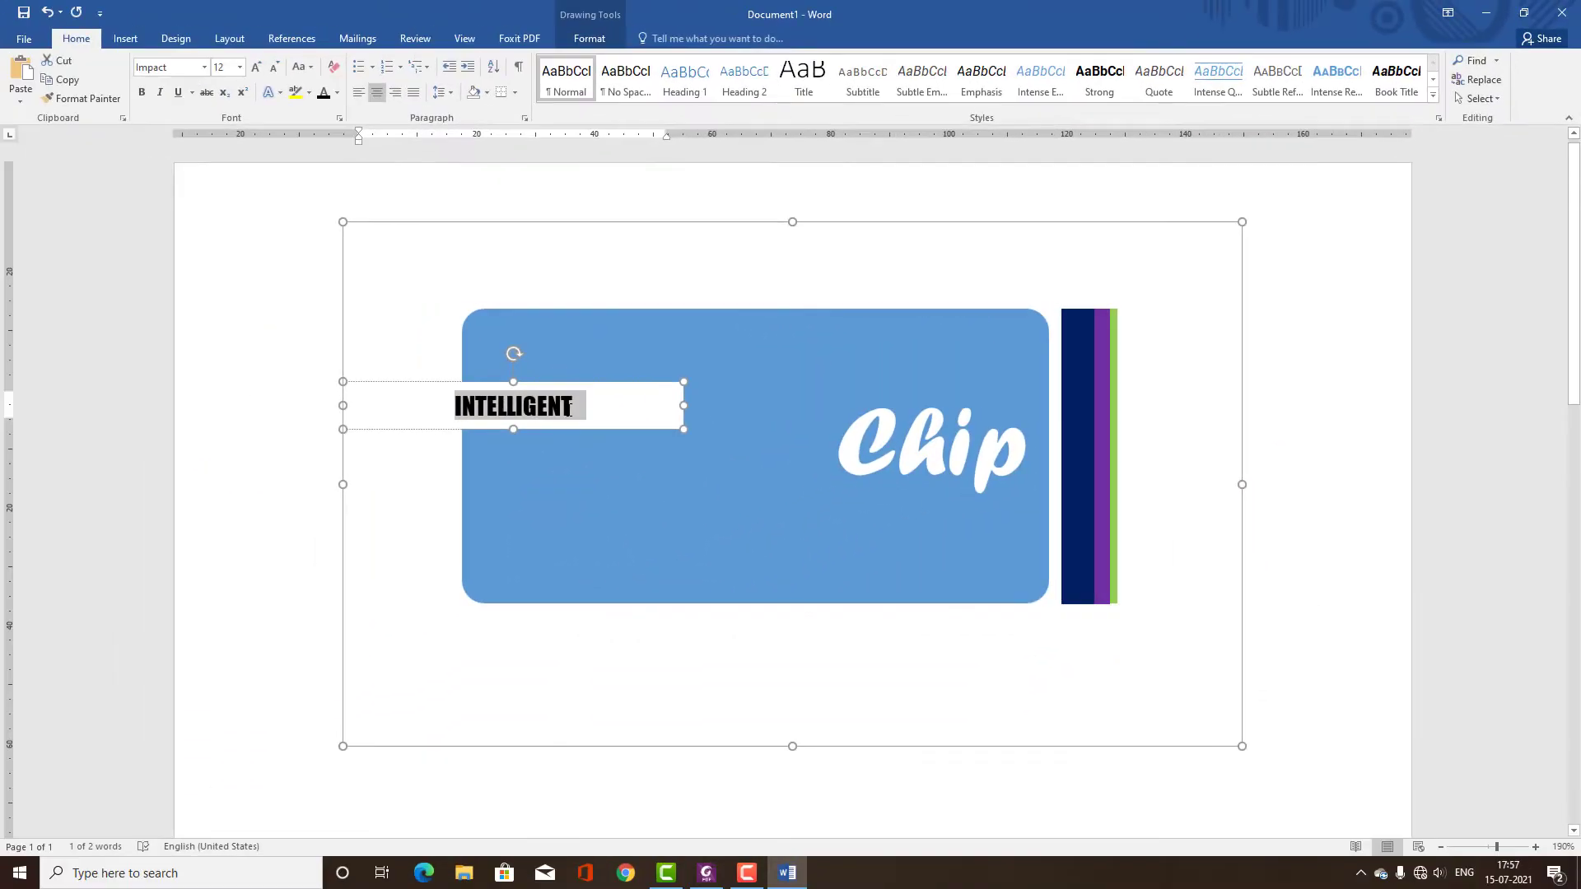
- Expand the character spacing of INTELLIGENT by 5 pt
{"action": "key", "text": "ctrl+d"}
{"action": "left_click", "coordinate": [1153, 198]}
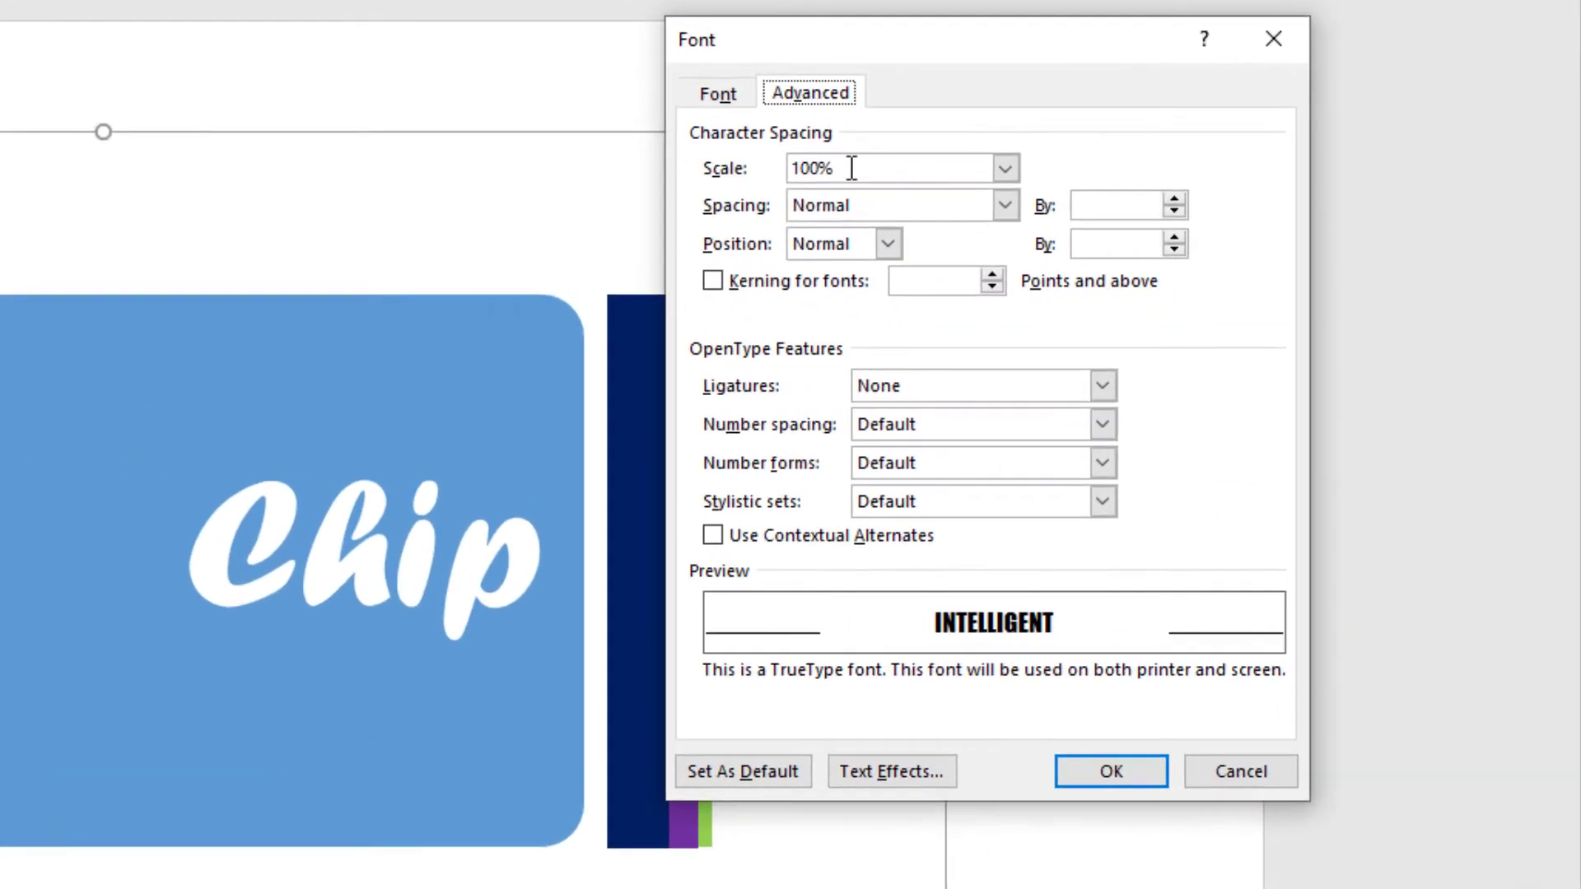
{"action": "left_click", "coordinate": [1133, 213]}
{"action": "type", "text": "5"}
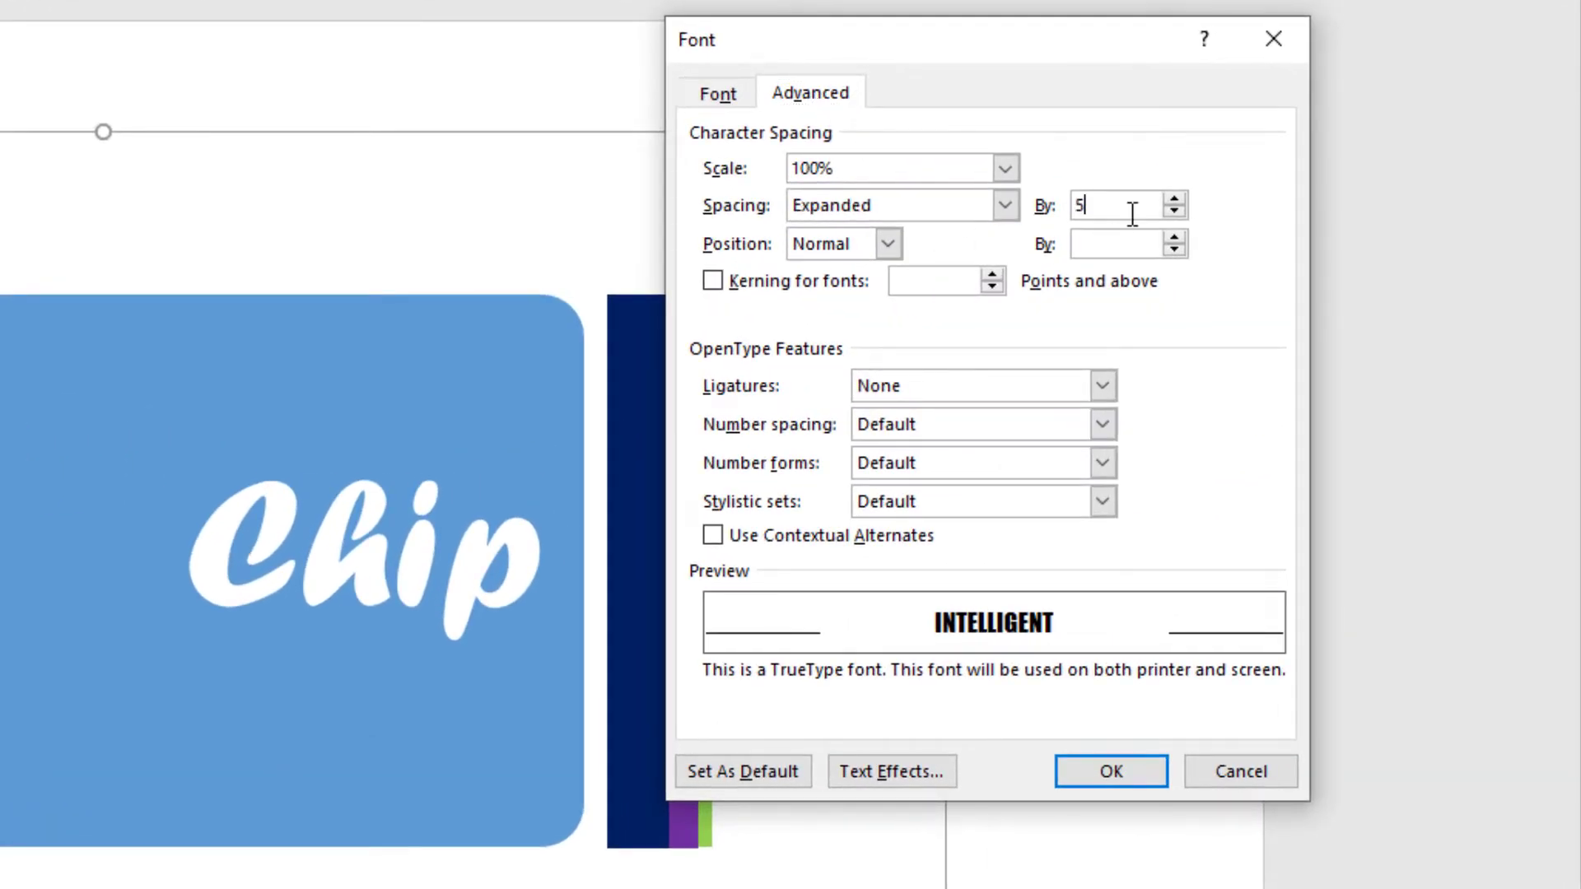
{"action": "key", "text": "Return"}
{"action": "left_click", "coordinate": [400, 437]}
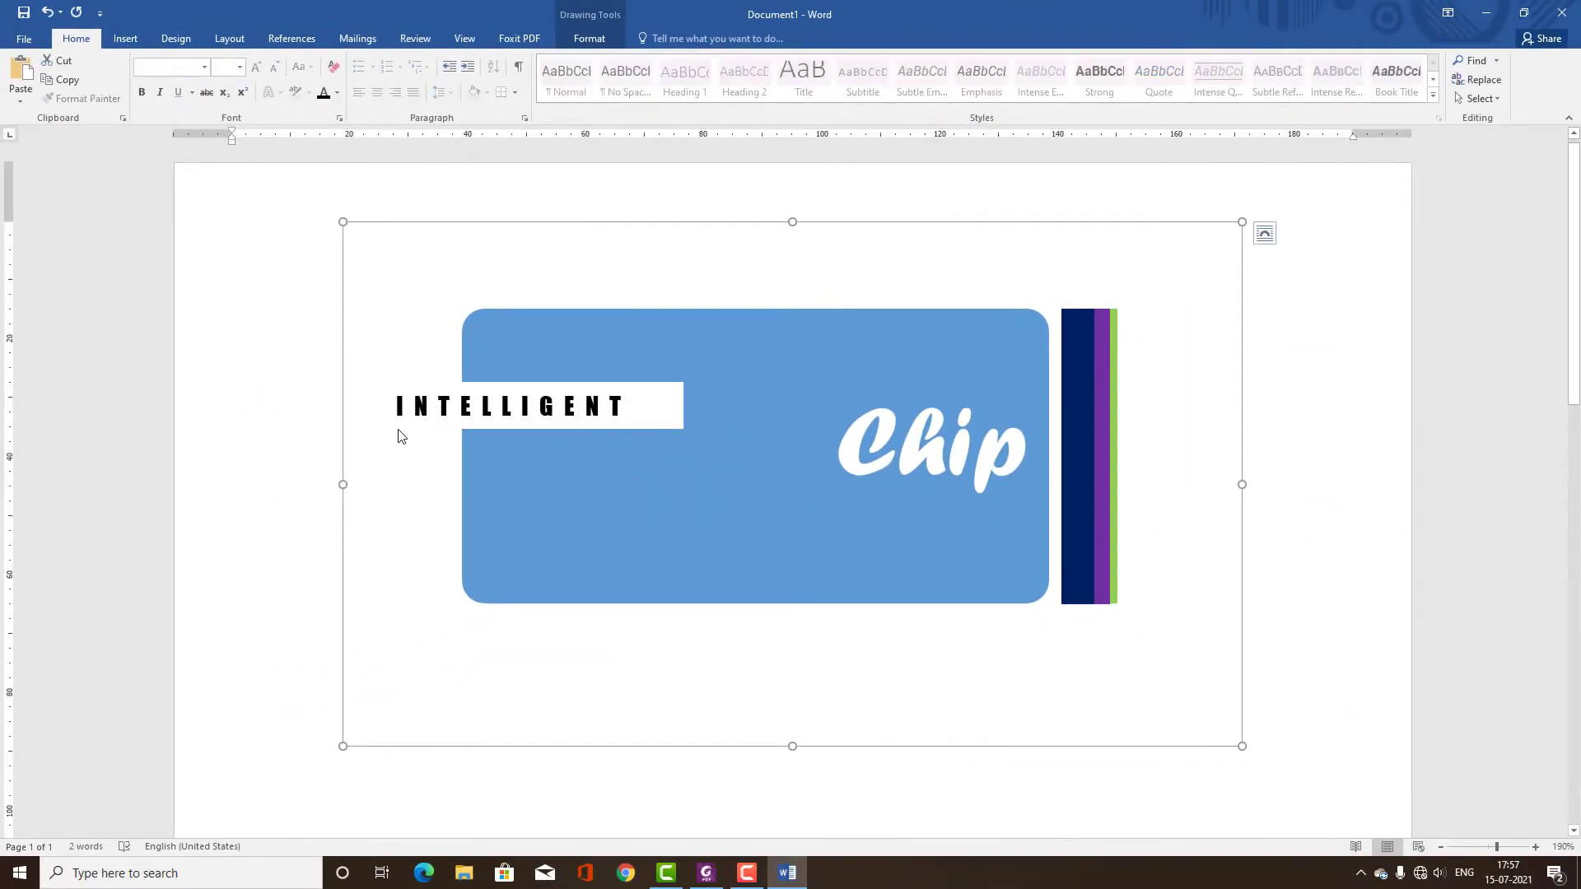
- Duplicate the INTELLIGENT bar and place the copy just below the original
{"action": "left_click", "coordinate": [404, 429]}
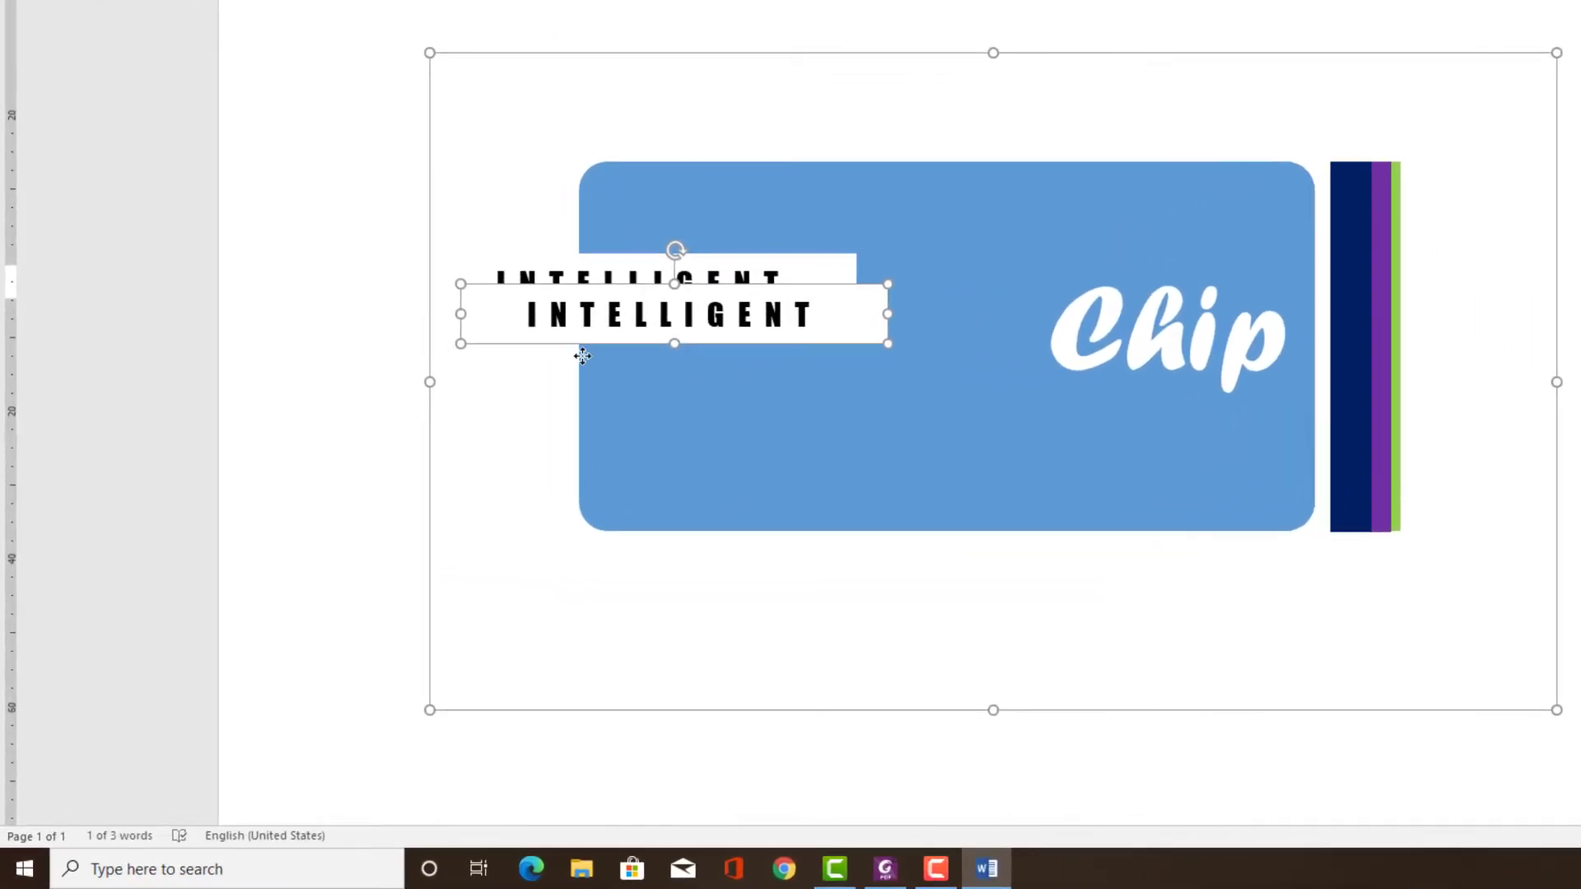
{"action": "left_click_drag", "start_coordinate": [421, 429], "coordinate": [422, 529]}
{"action": "left_click_drag", "start_coordinate": [493, 377], "coordinate": [492, 338]}
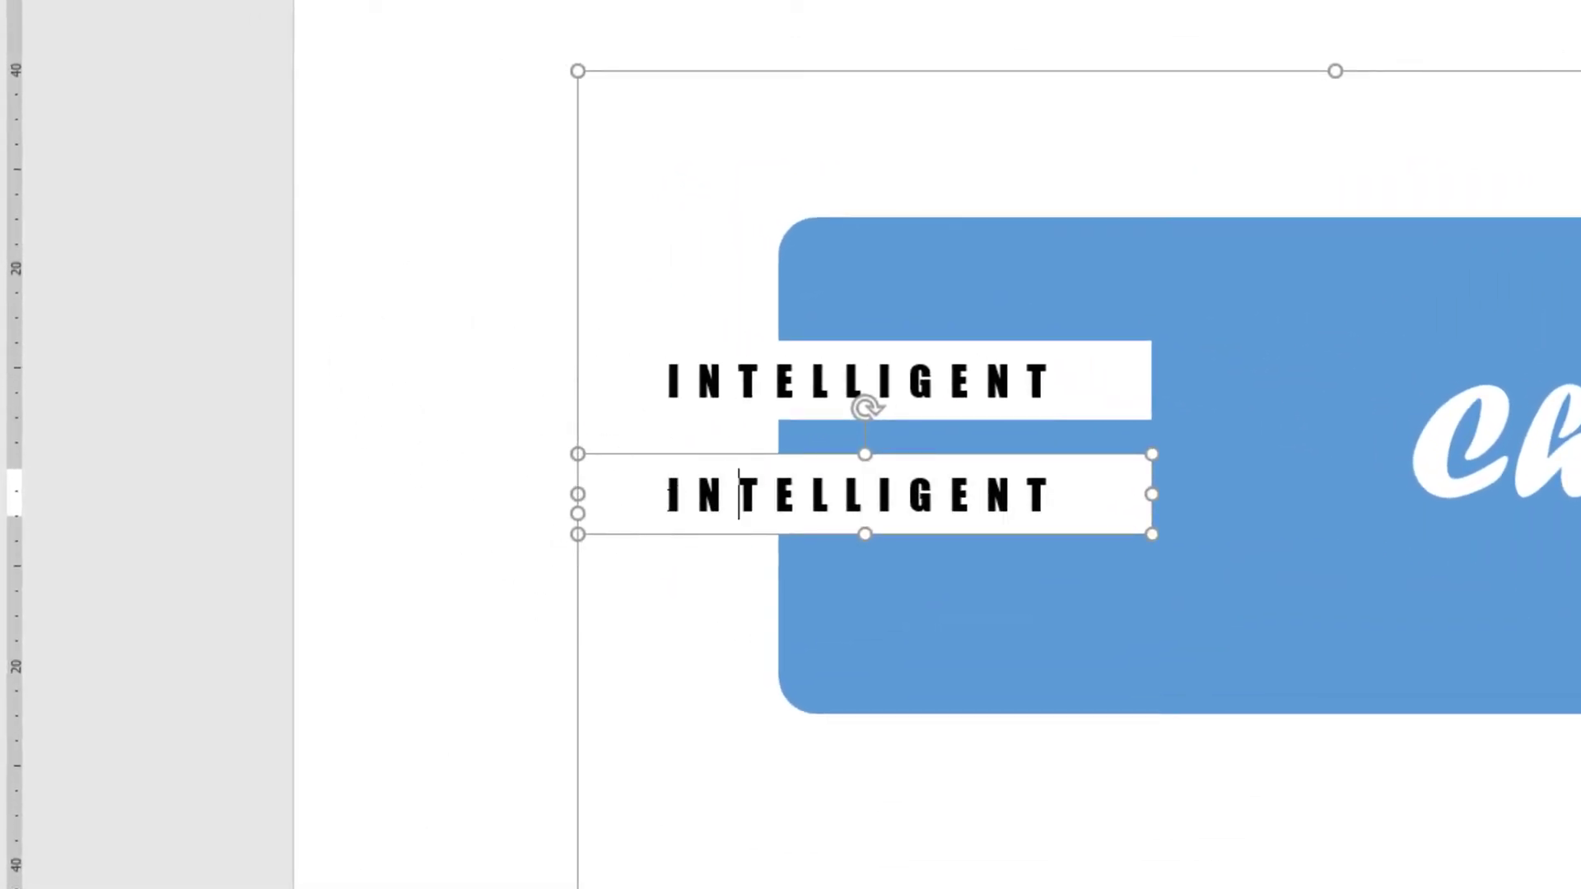
- Change the copy's text to COMPUTING and nudge the bar slightly down
{"action": "left_click_drag", "start_coordinate": [666, 496], "coordinate": [1052, 506]}
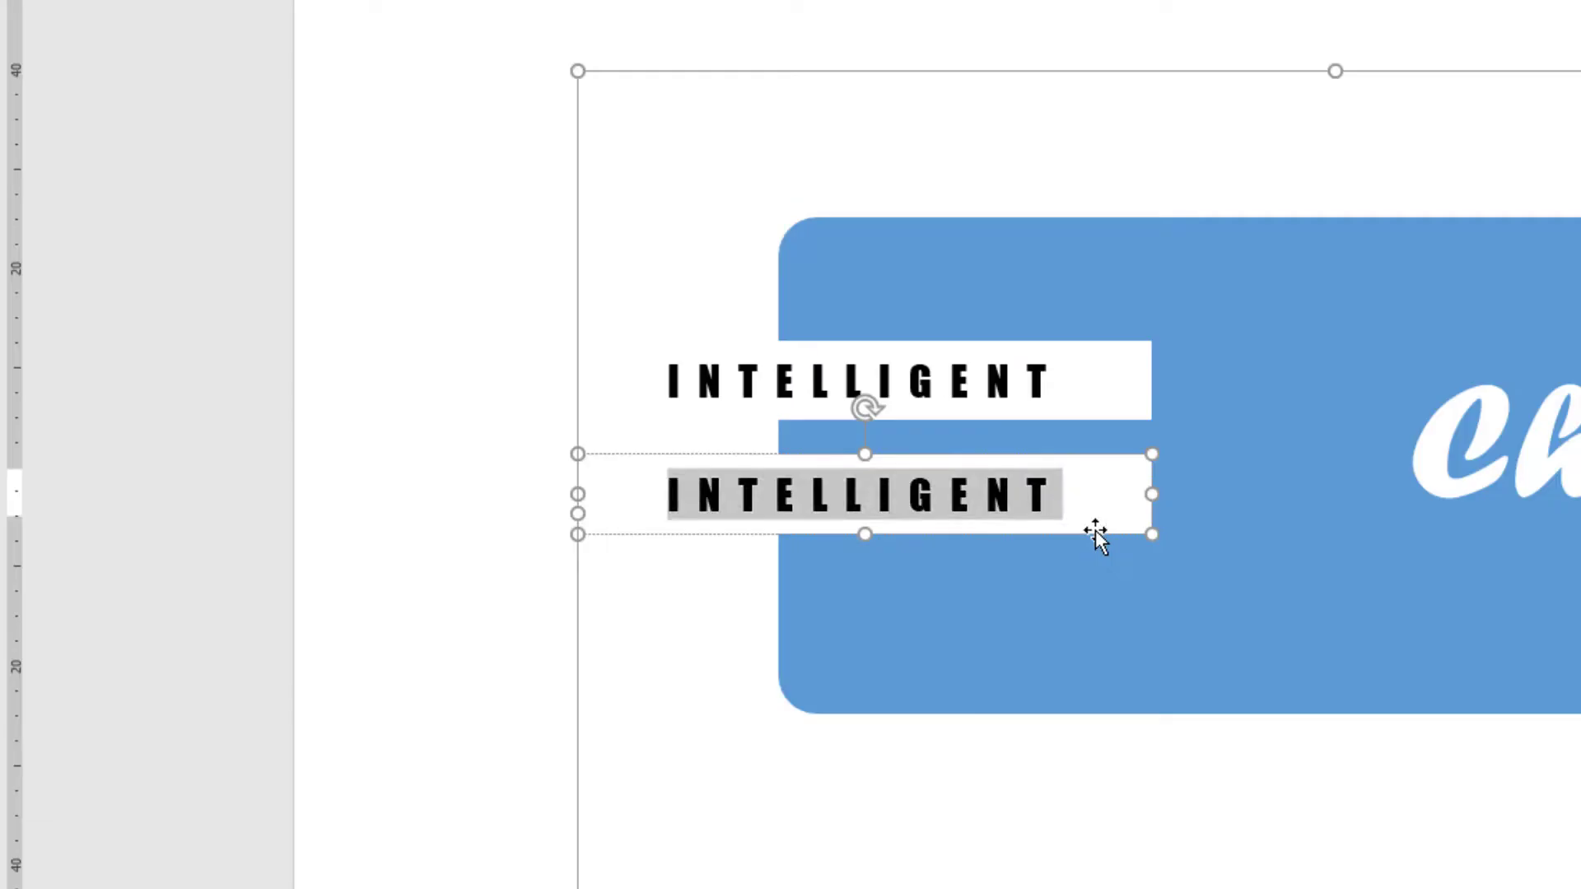
{"action": "type", "text": "COMPU"}
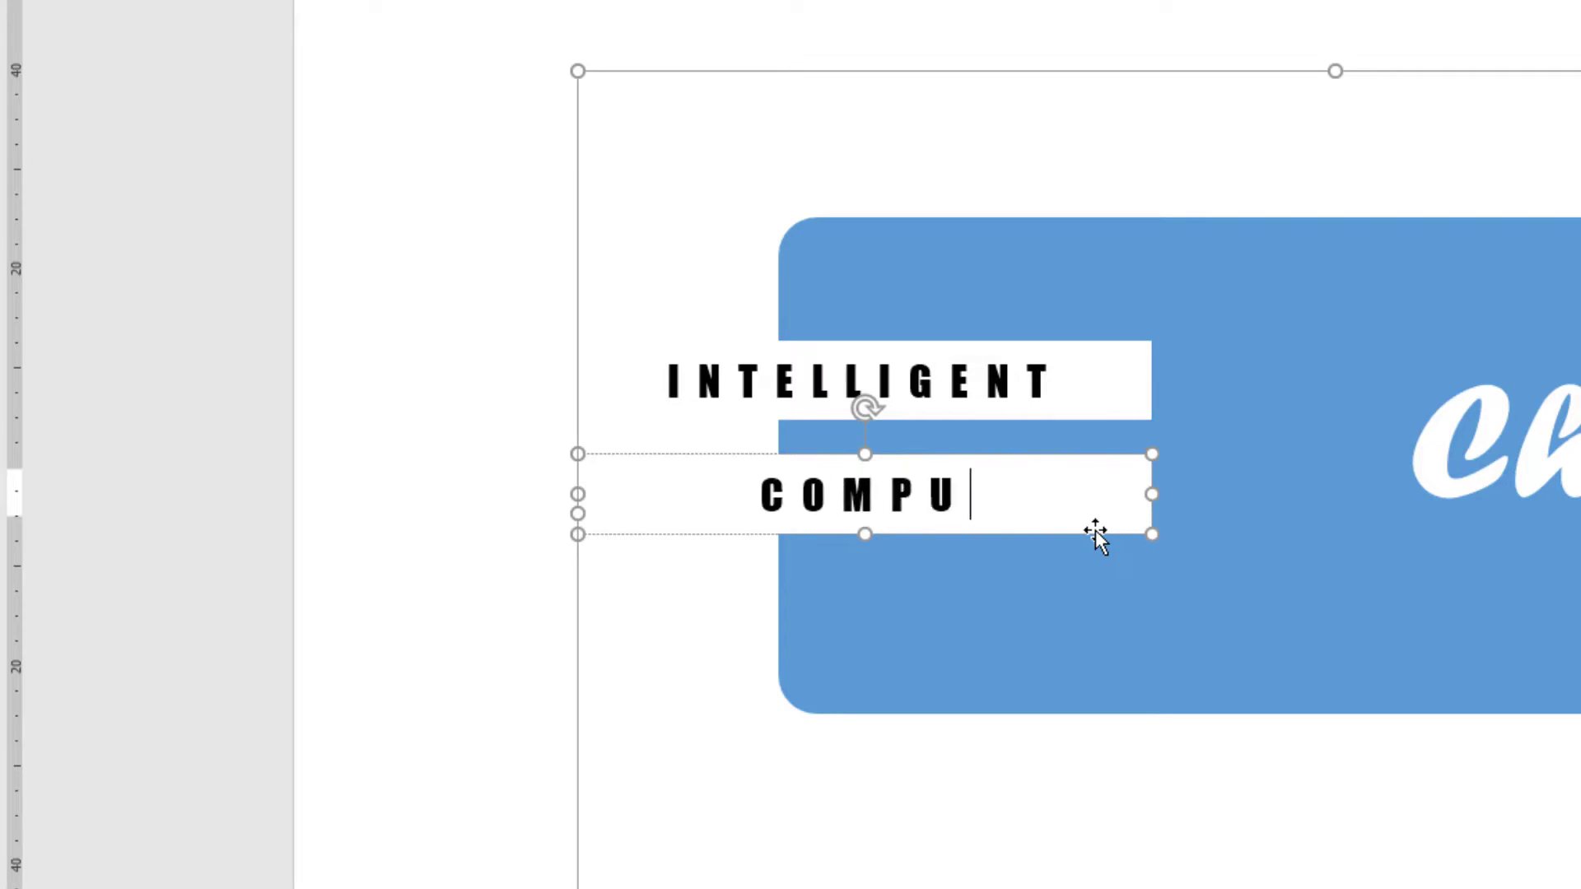
{"action": "type", "text": "TING"}
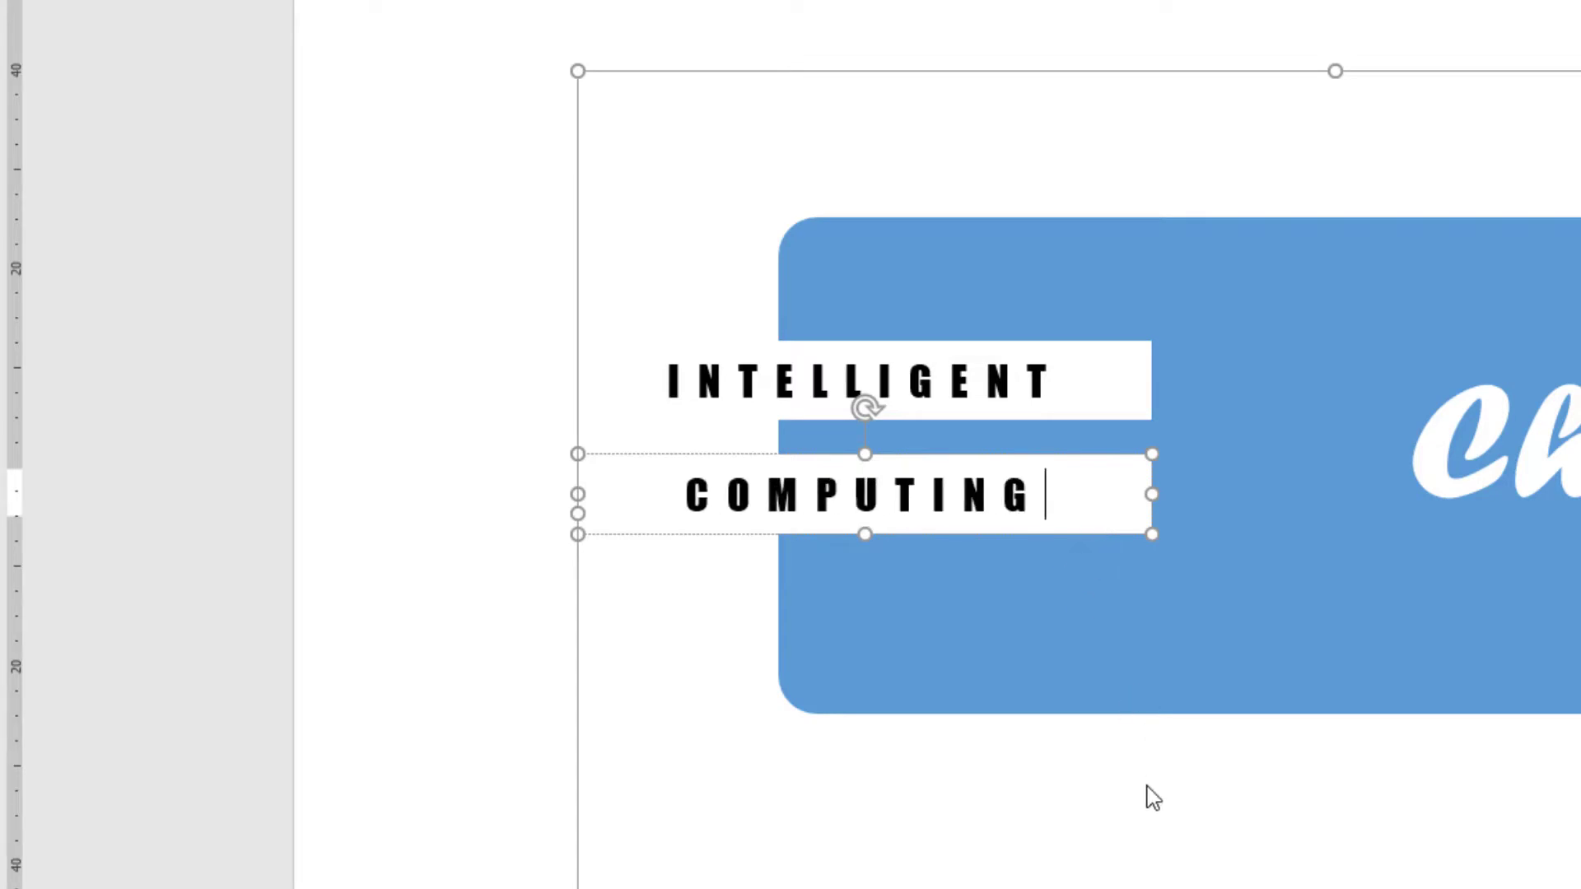
{"action": "left_click", "coordinate": [411, 473]}
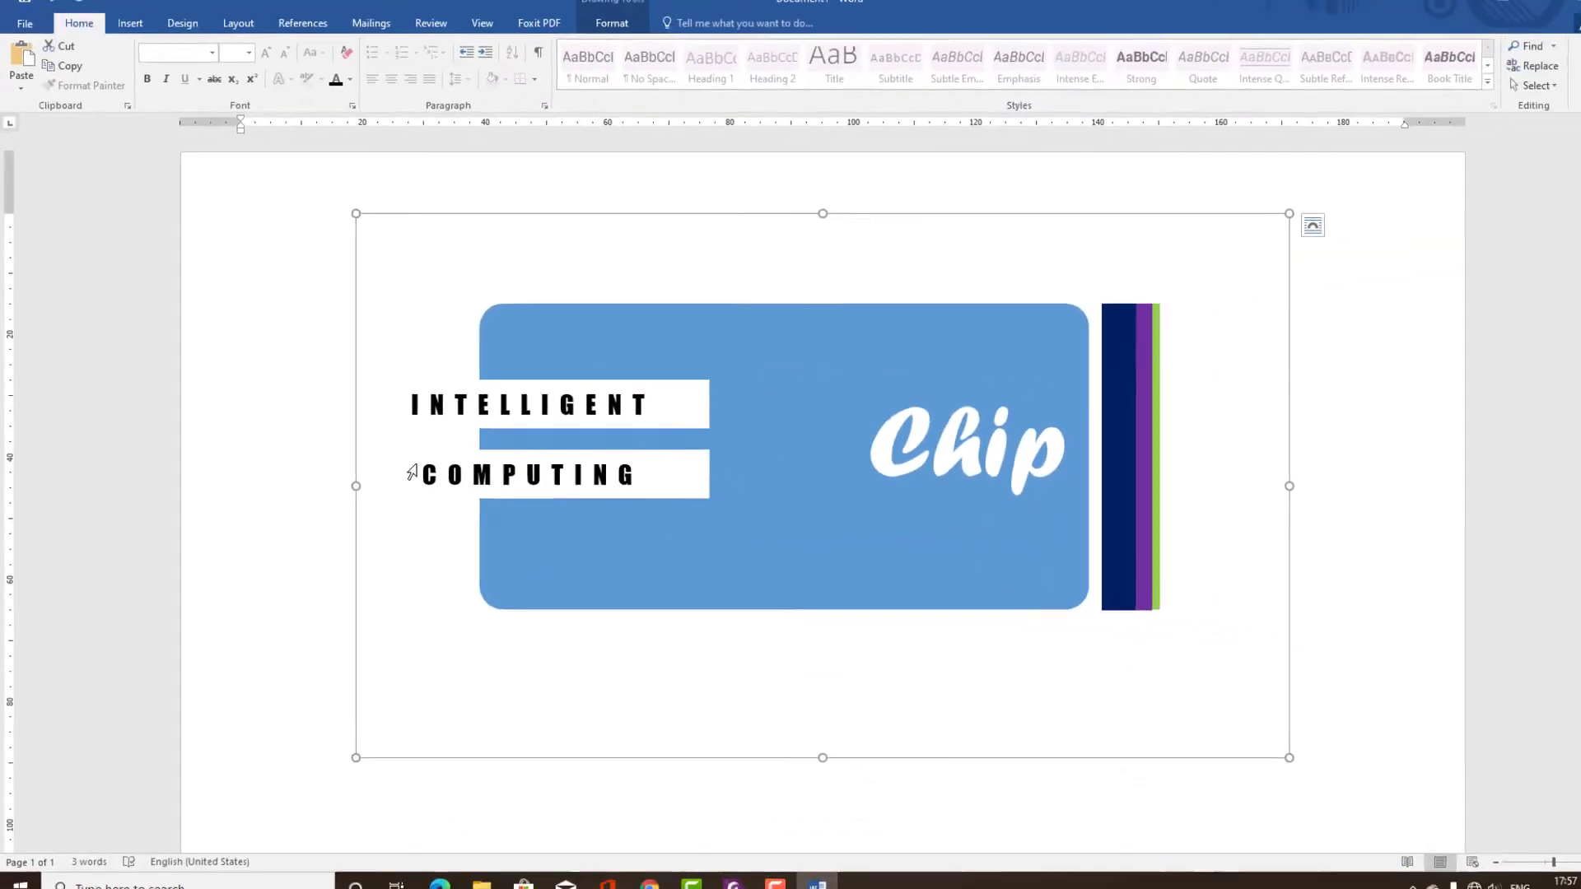
{"action": "left_click", "coordinate": [377, 466]}
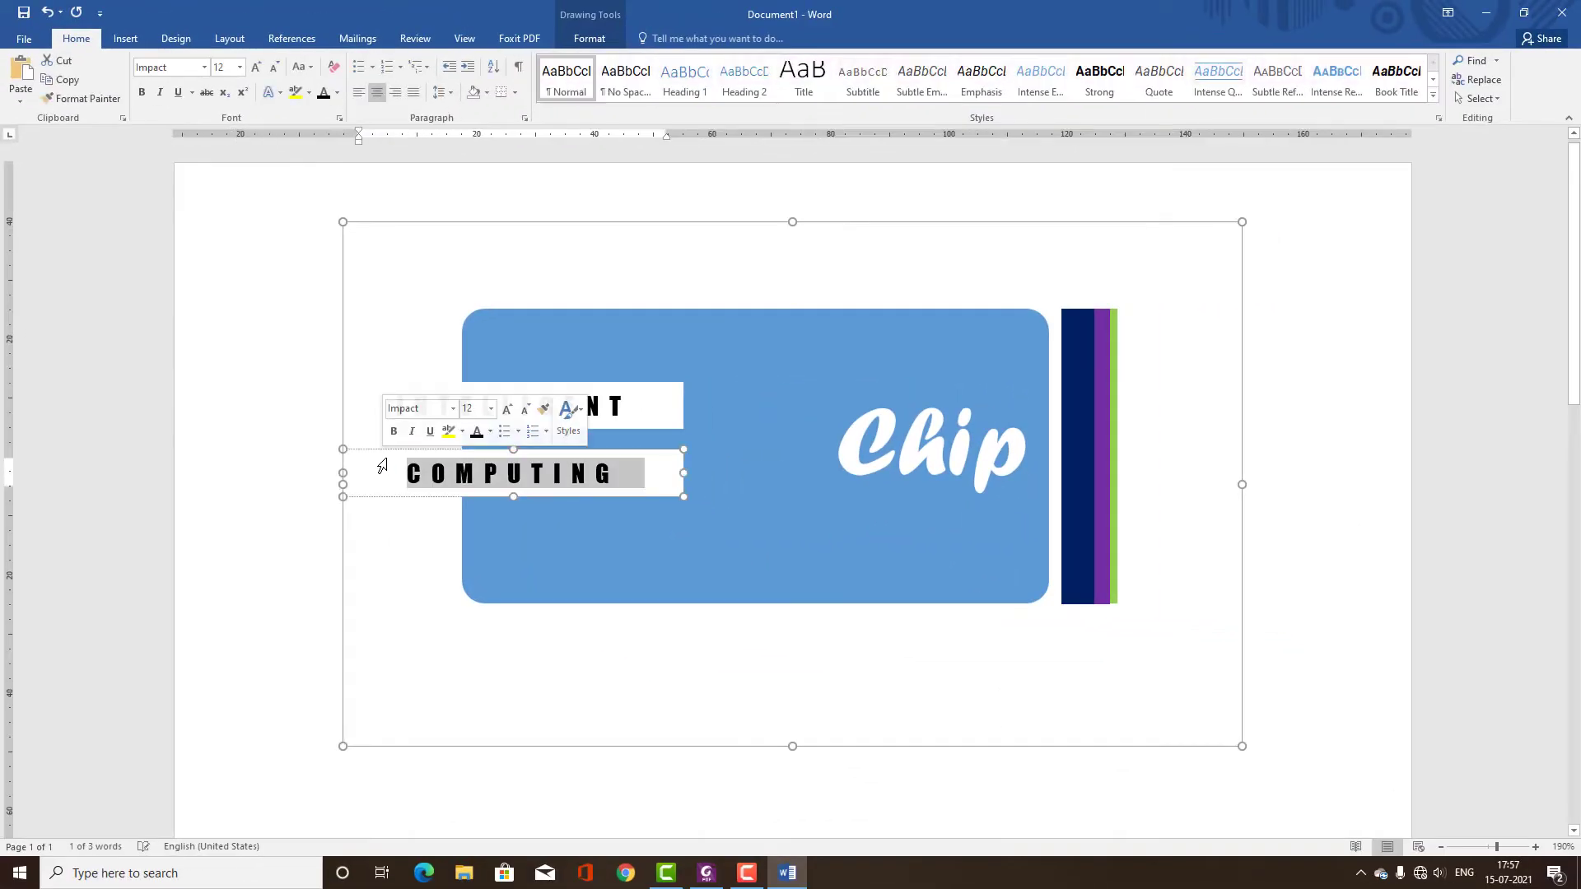
{"action": "key", "text": "Down"}
{"action": "key", "text": "Down"}
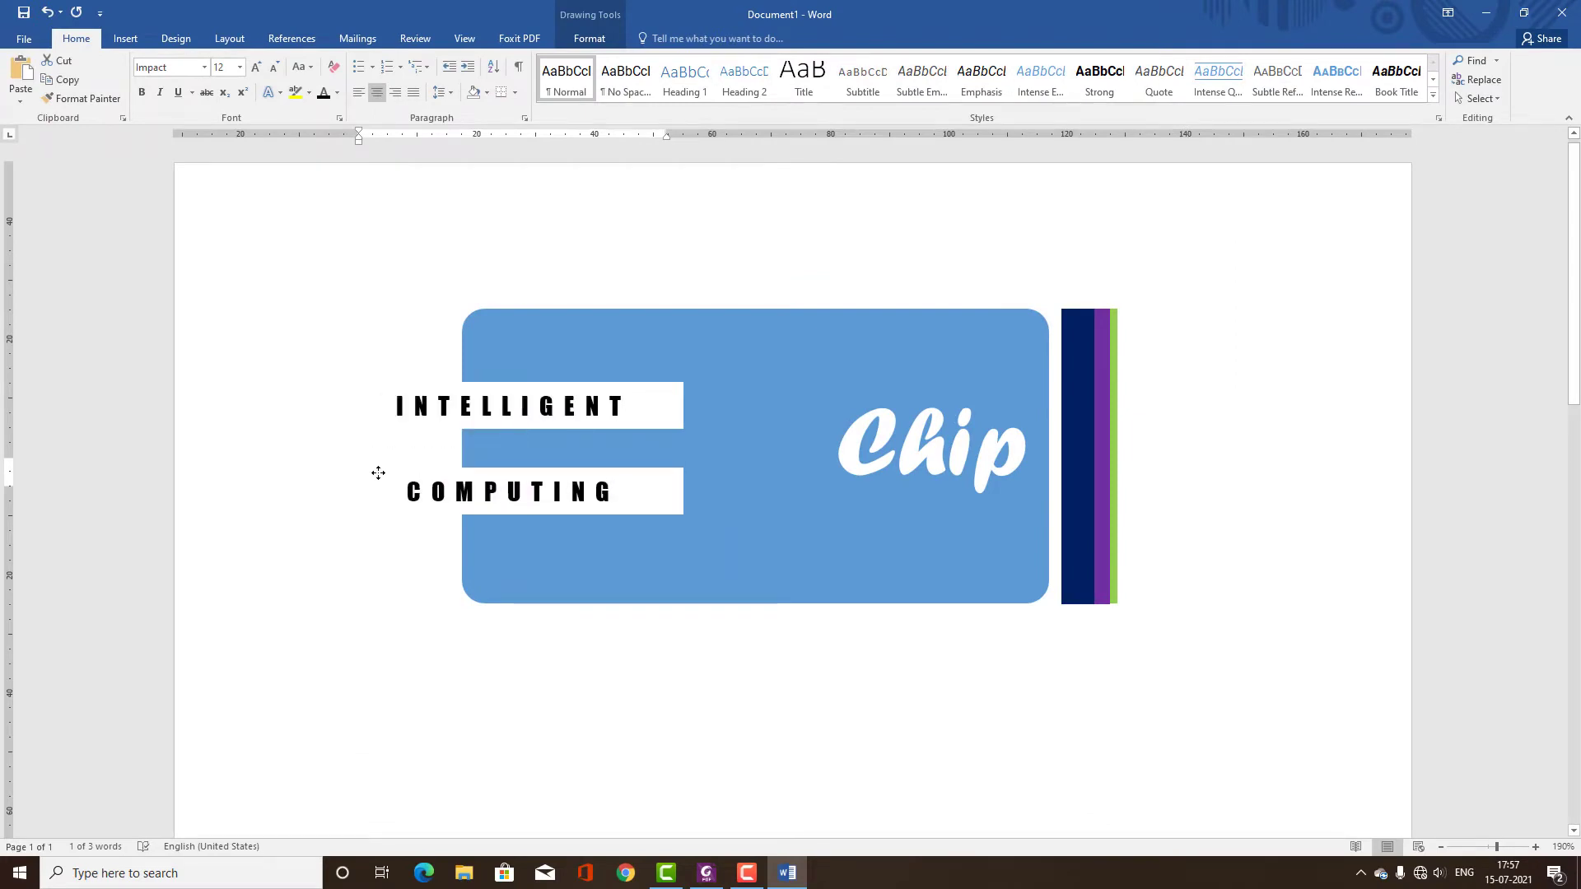
- Bring the INTELLIGENT and COMPUTING bars closer together
{"action": "mouse_move", "coordinate": [378, 423]}
{"action": "left_mouse_down"}
{"action": "mouse_move", "coordinate": [368, 448]}
{"action": "mouse_move", "coordinate": [347, 442]}
{"action": "left_mouse_up"}
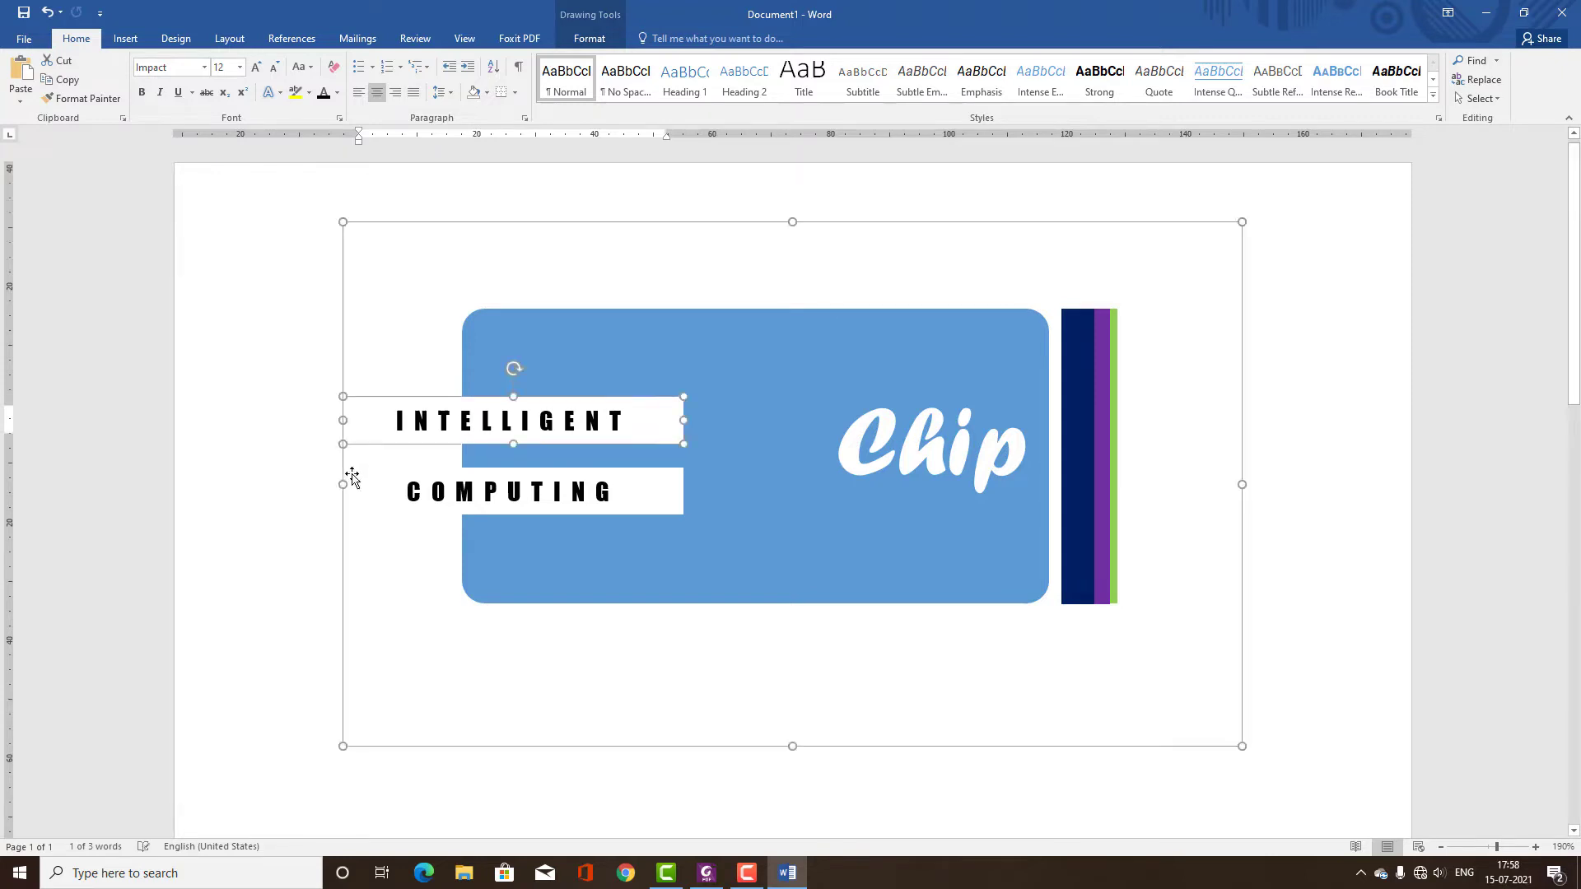
{"action": "left_click", "coordinate": [366, 486]}
{"action": "left_click_drag", "start_coordinate": [381, 515], "coordinate": [361, 498]}
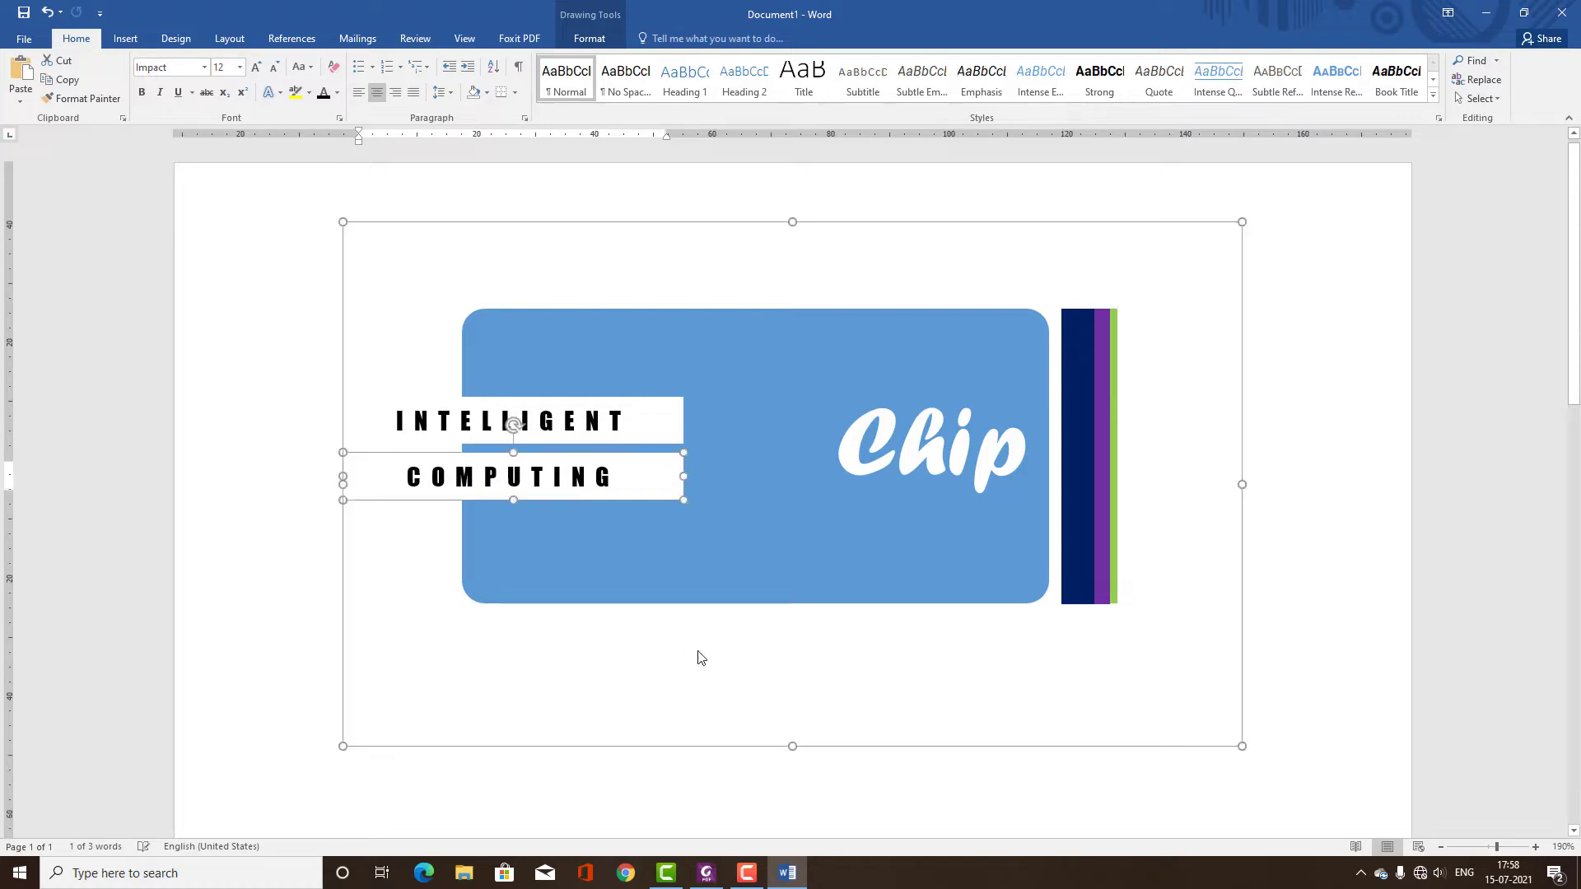
- Shrink the drawing area's height and width around the logo
{"action": "left_click_drag", "start_coordinate": [794, 747], "coordinate": [791, 522]}
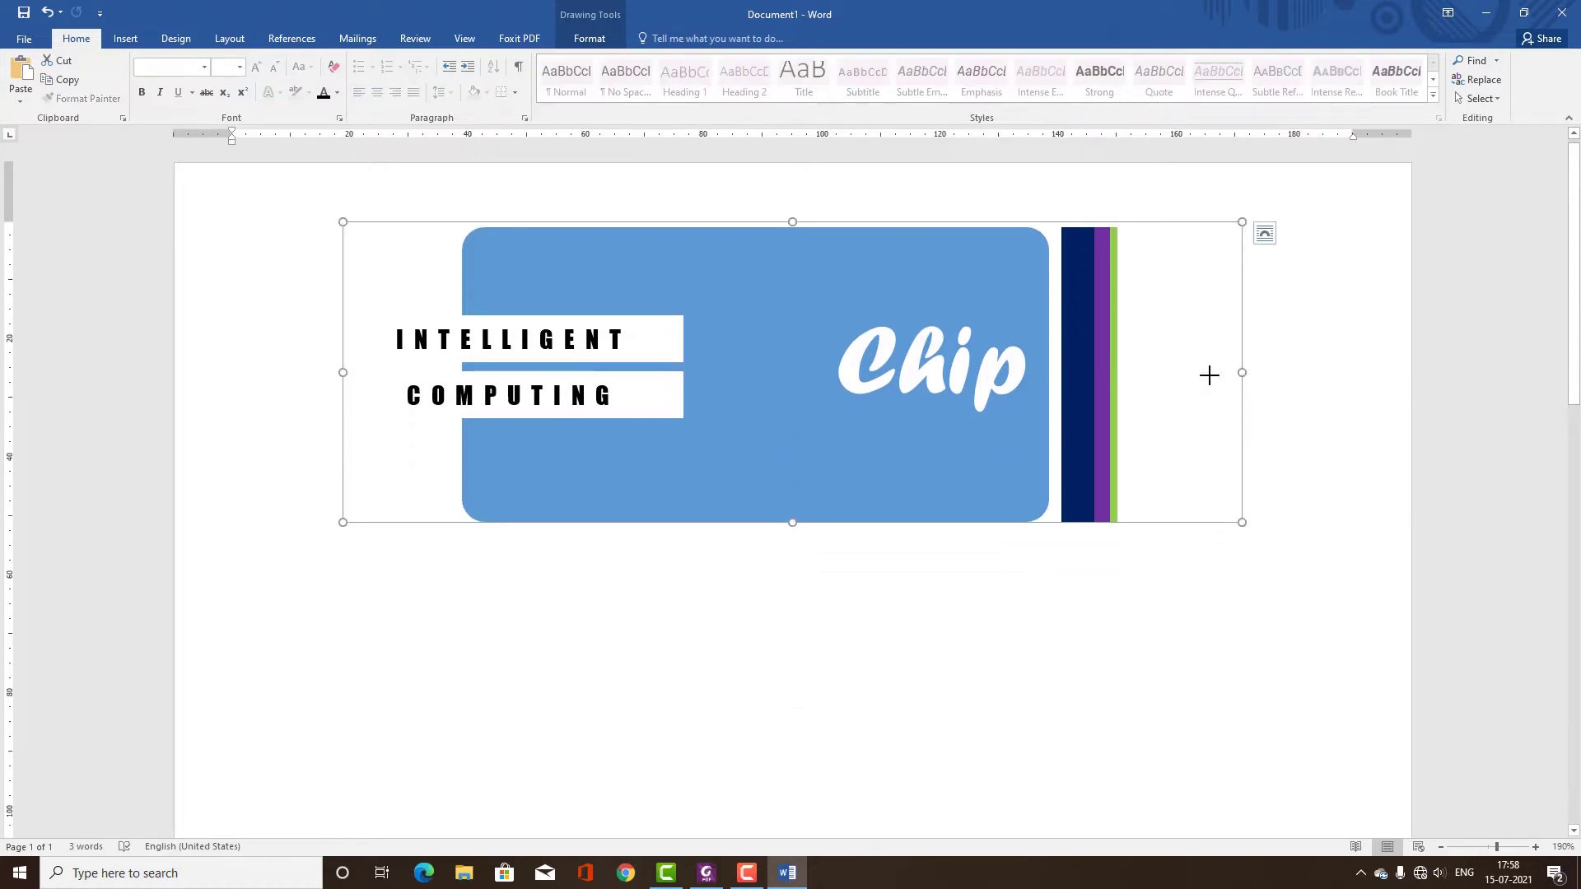
{"action": "left_click_drag", "start_coordinate": [1209, 375], "coordinate": [1047, 407]}
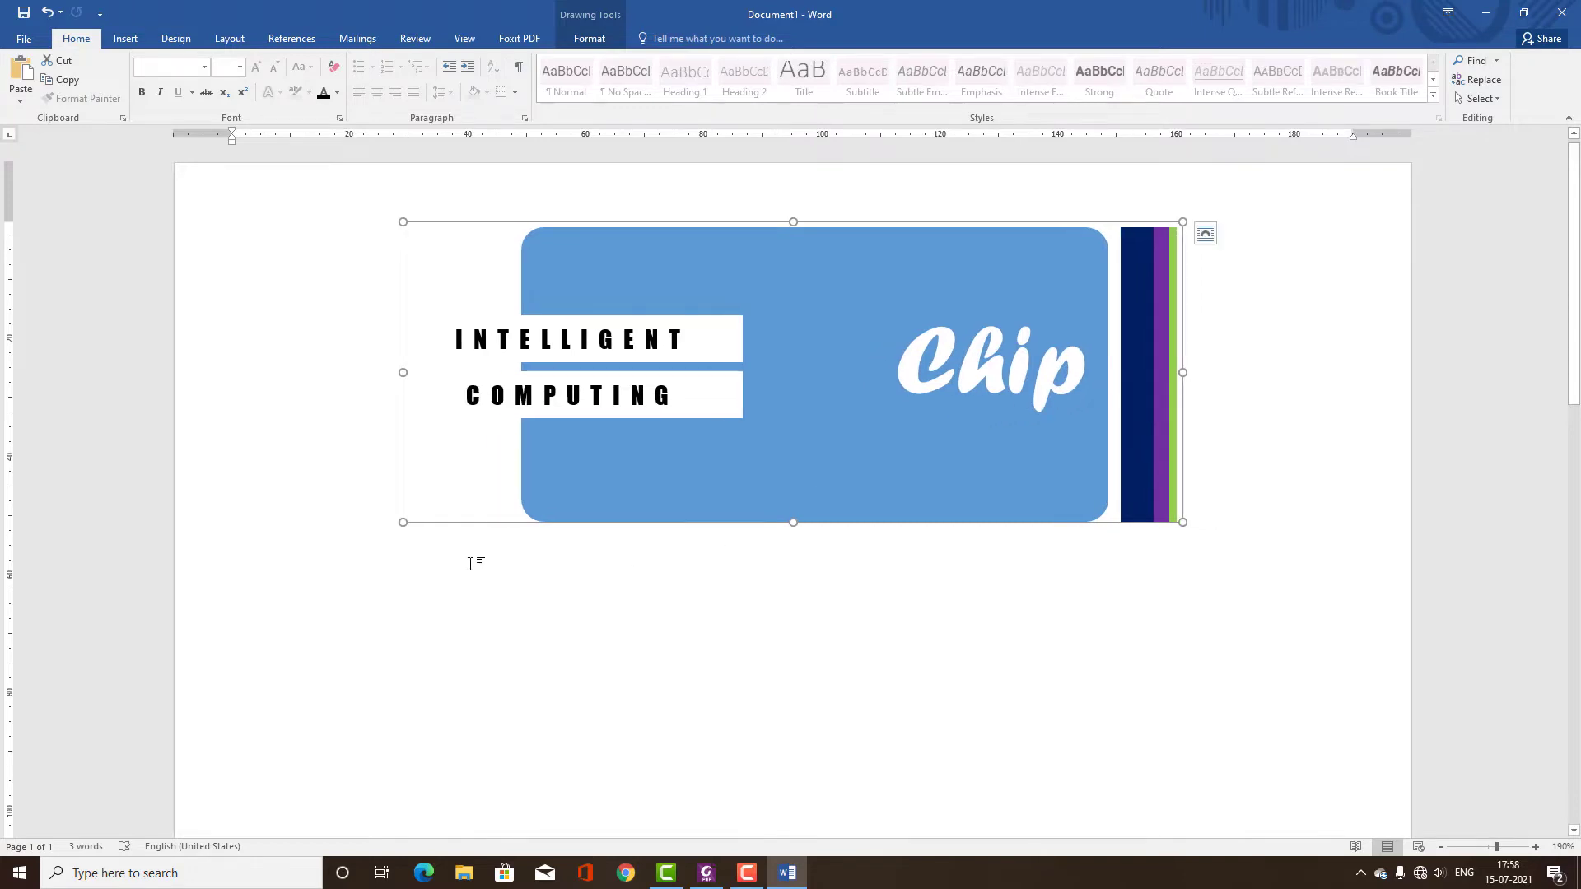
{"action": "left_click", "coordinate": [937, 605]}
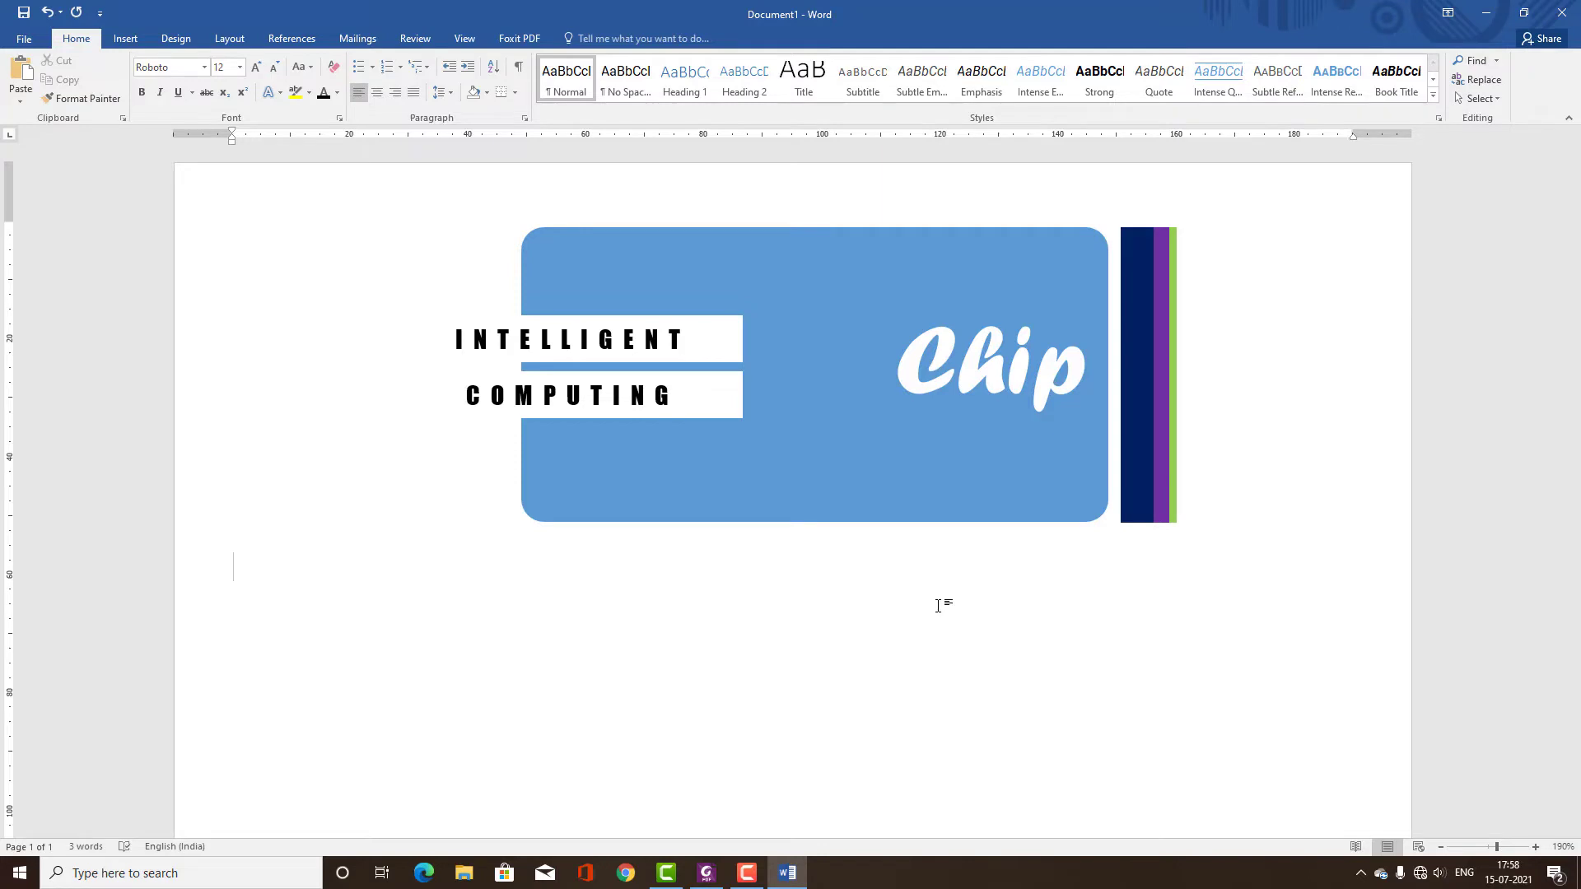
{"action": "scroll", "coordinate": [938, 606], "scroll_direction": "down", "scroll_amount": 1}
{"action": "scroll", "coordinate": [943, 607], "scroll_direction": "up", "scroll_amount": 1}
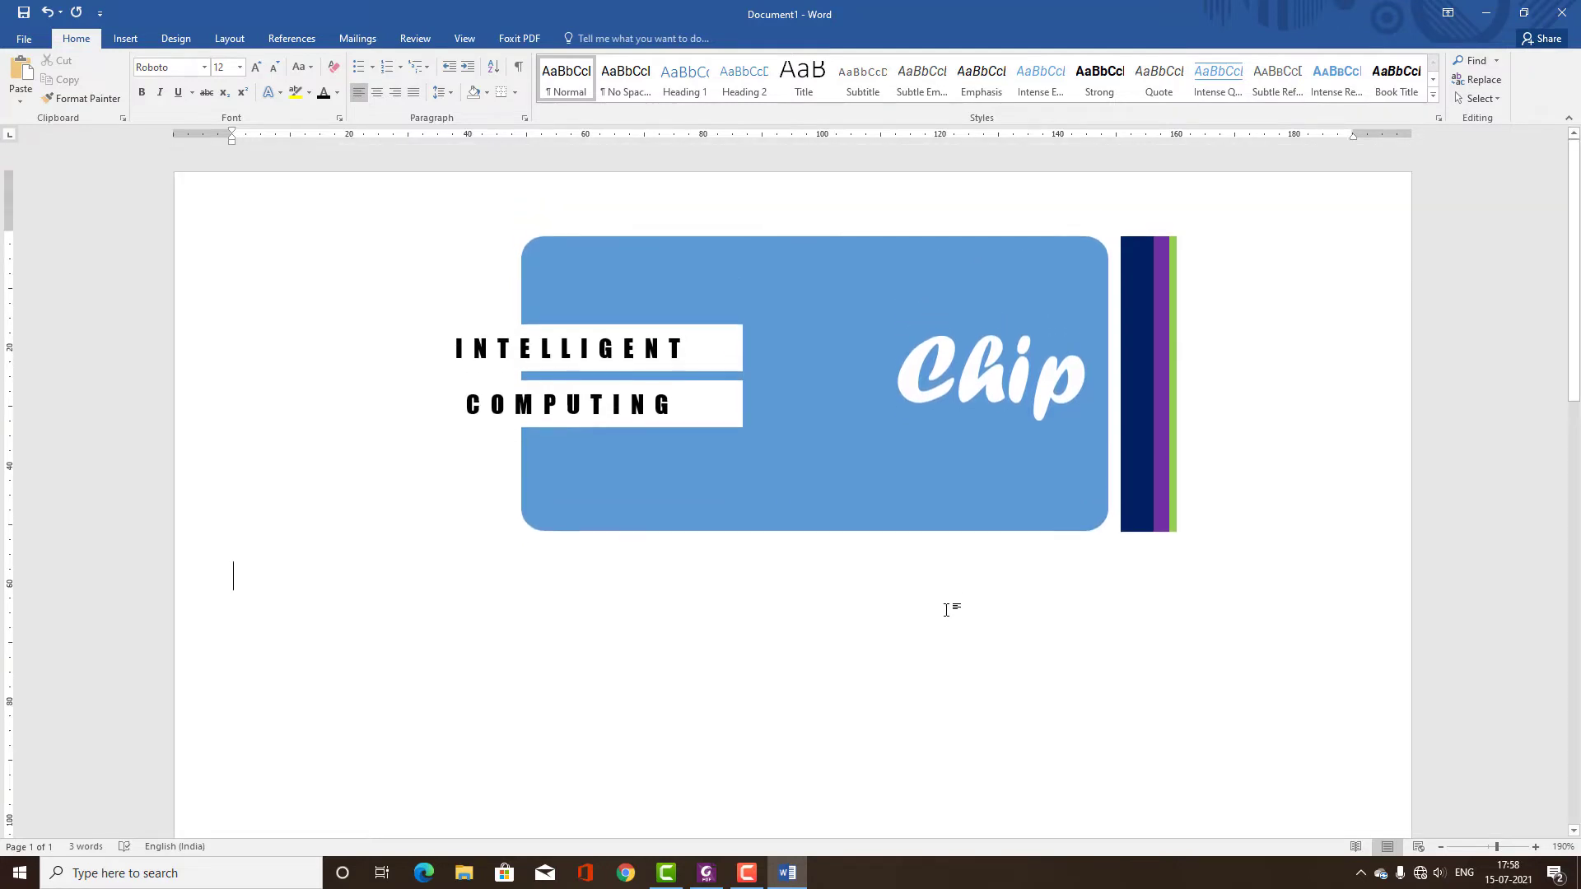
- Enlarge the Chip logo group, round the card corners, and trim empty space above and left
{"action": "left_click", "coordinate": [772, 531]}
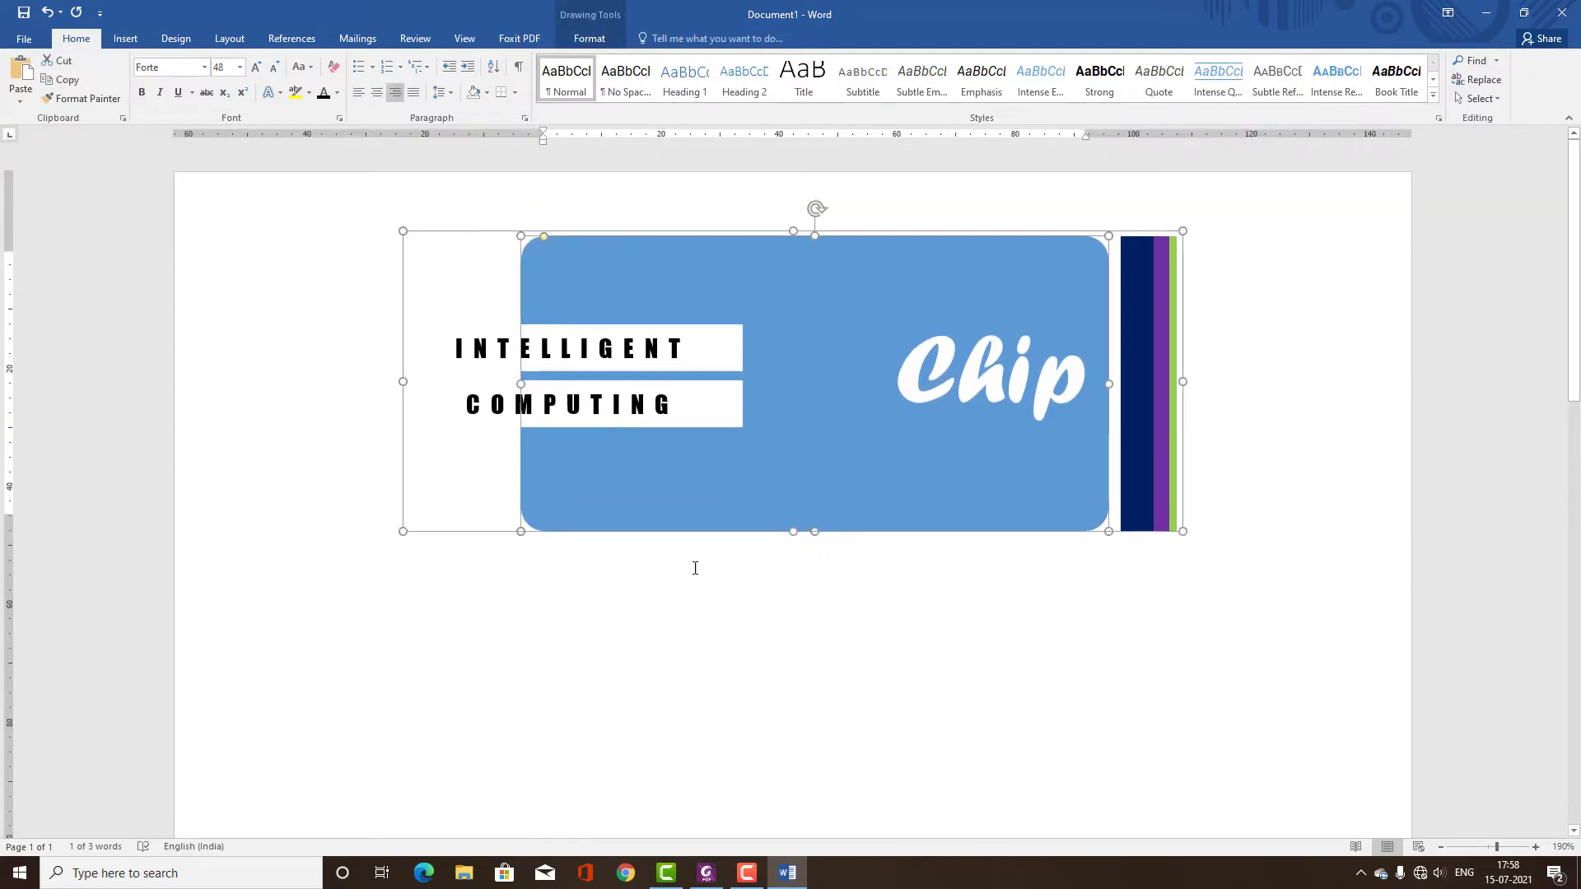
{"action": "left_click_drag", "start_coordinate": [403, 236], "coordinate": [343, 188]}
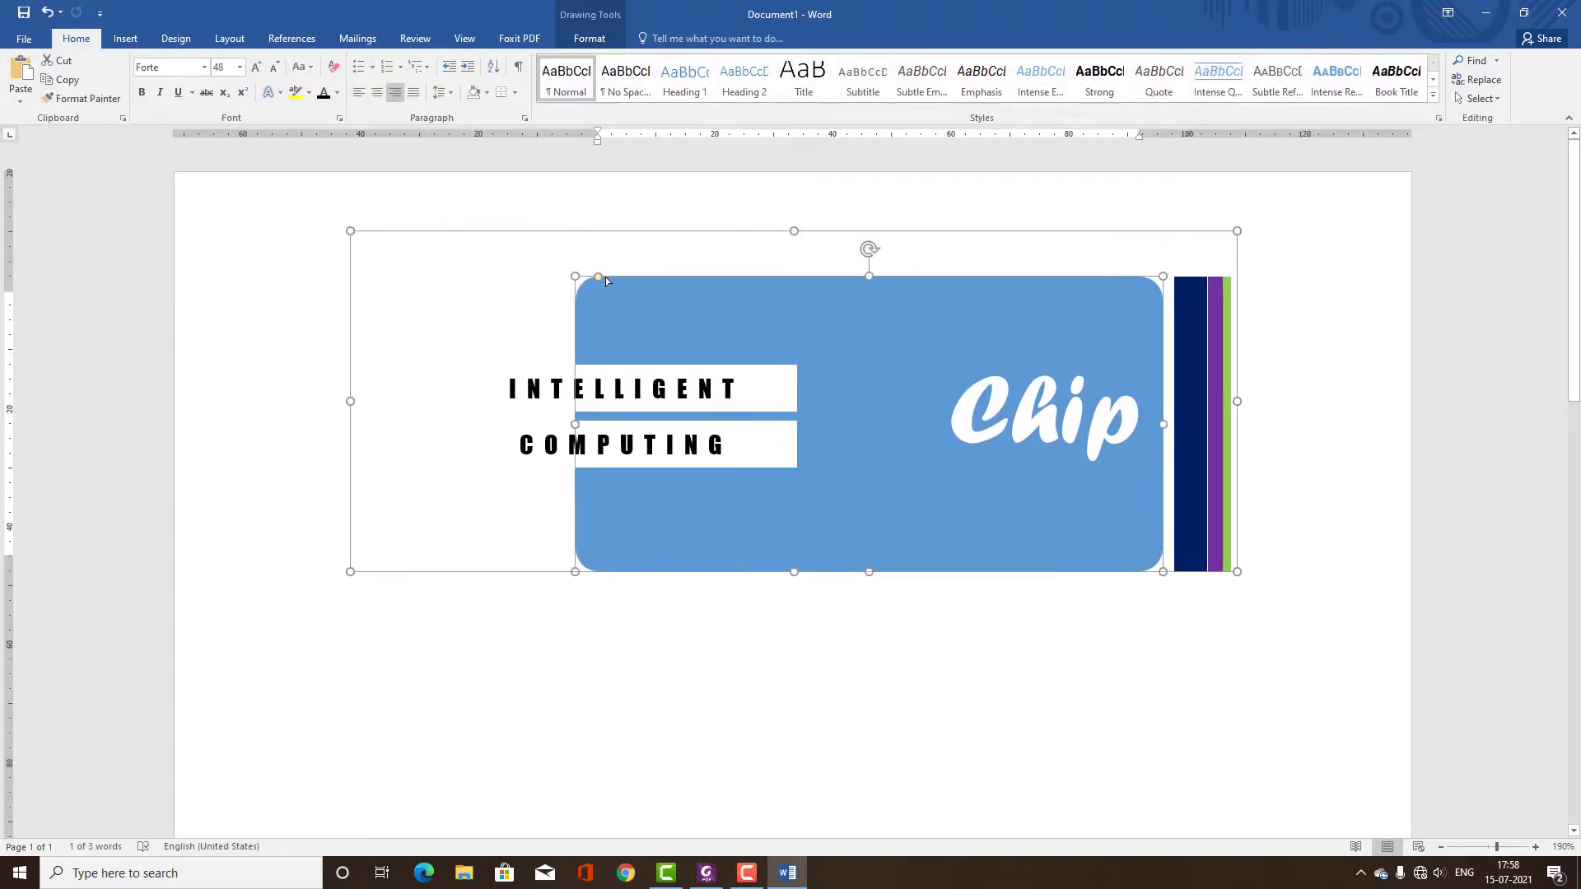
{"action": "left_click_drag", "start_coordinate": [606, 280], "coordinate": [620, 283]}
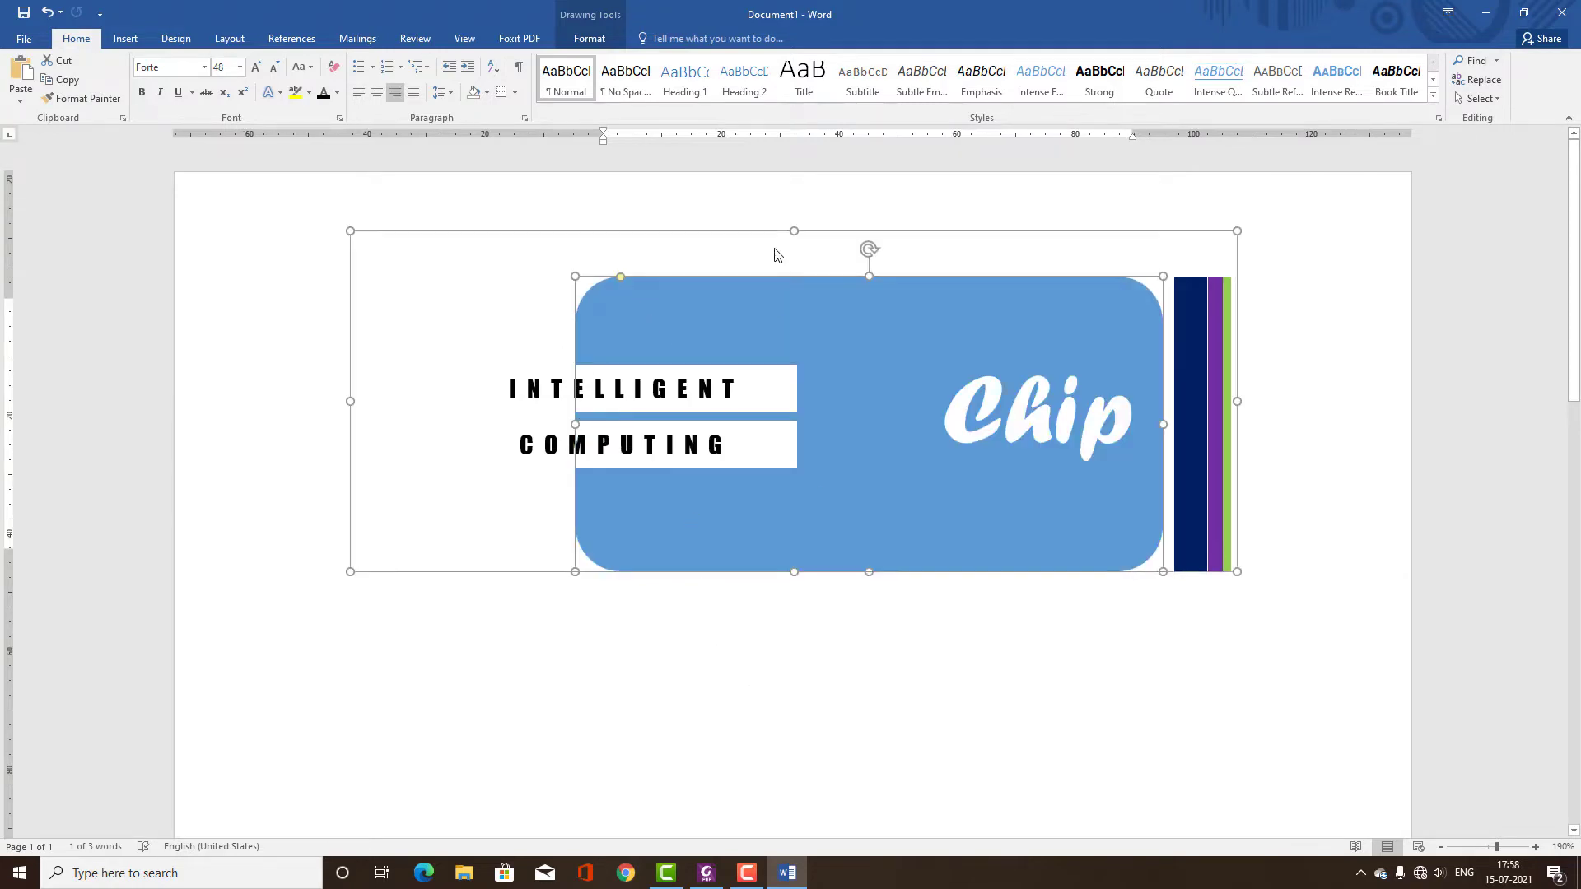
{"action": "left_click_drag", "start_coordinate": [790, 229], "coordinate": [790, 270]}
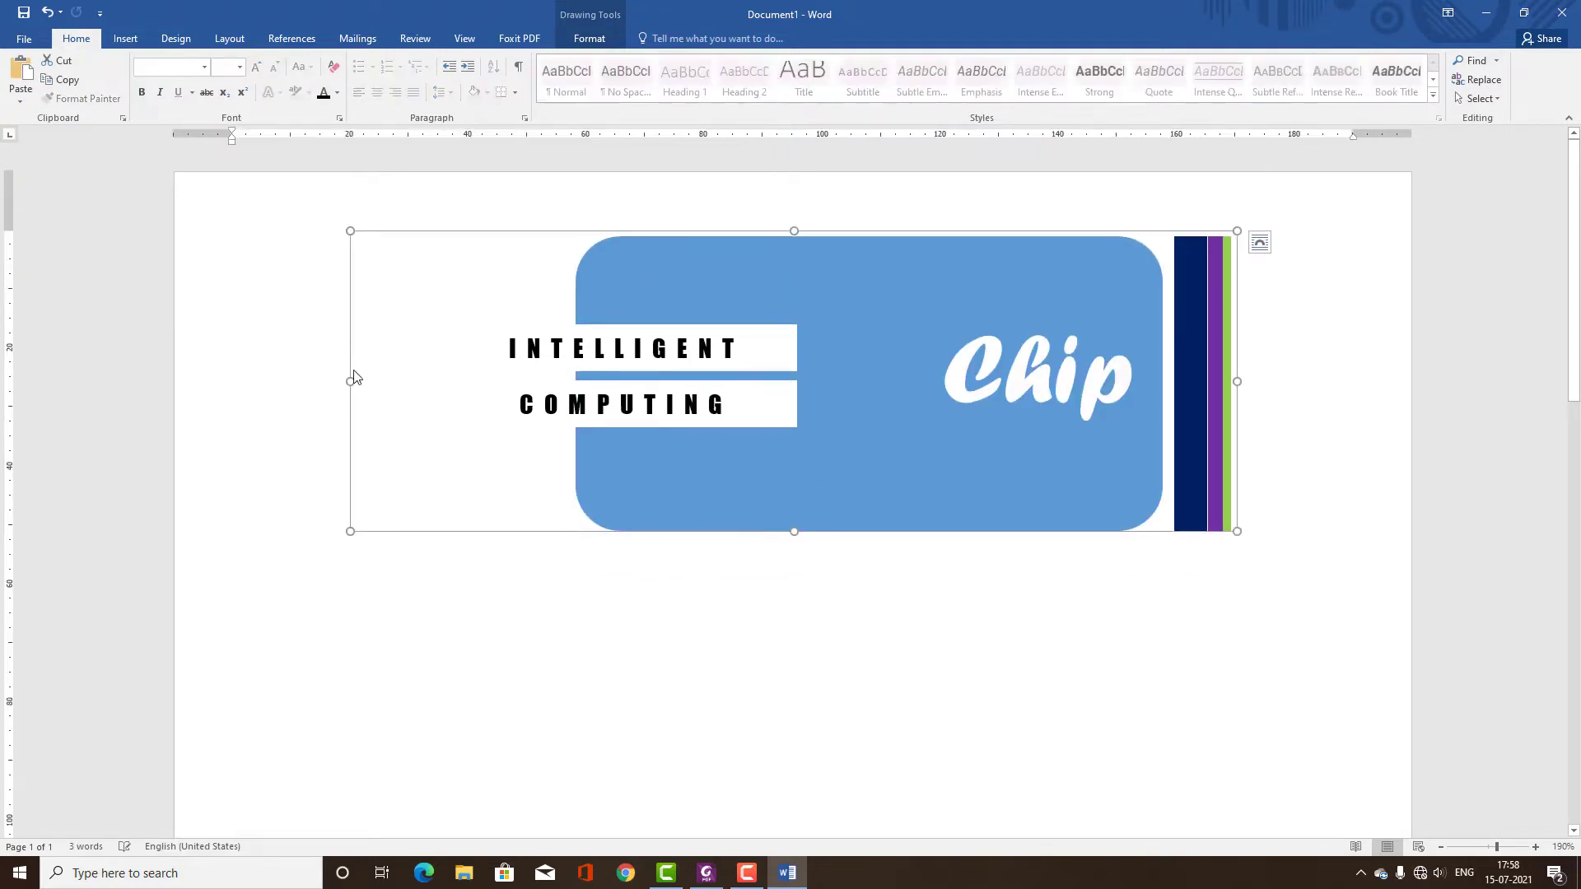
{"action": "left_click_drag", "start_coordinate": [373, 381], "coordinate": [457, 383]}
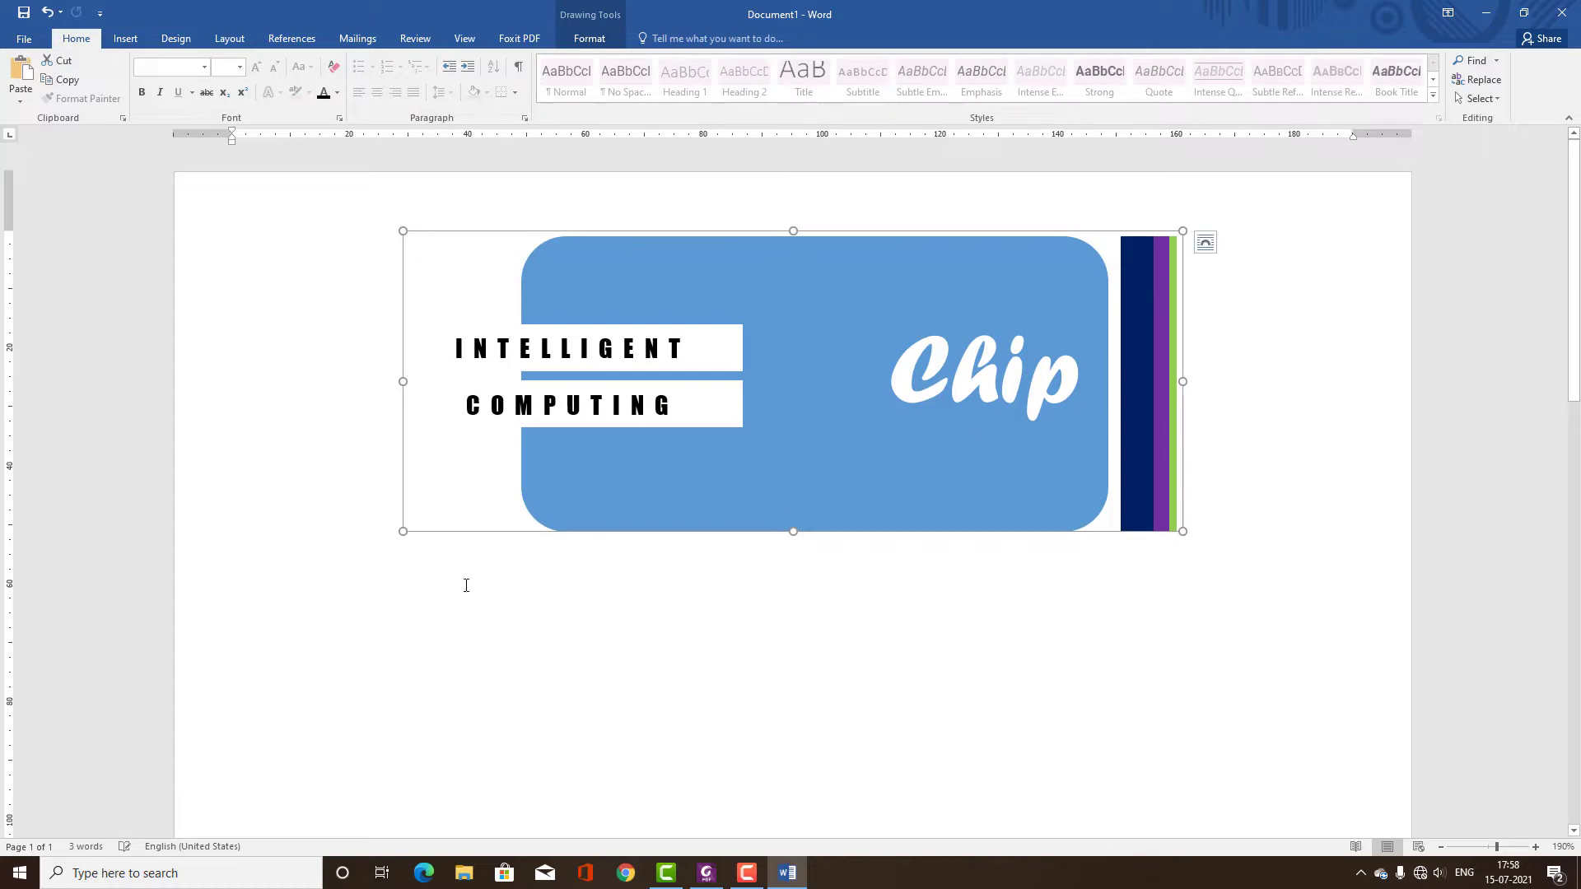
{"action": "left_click", "coordinate": [495, 577]}
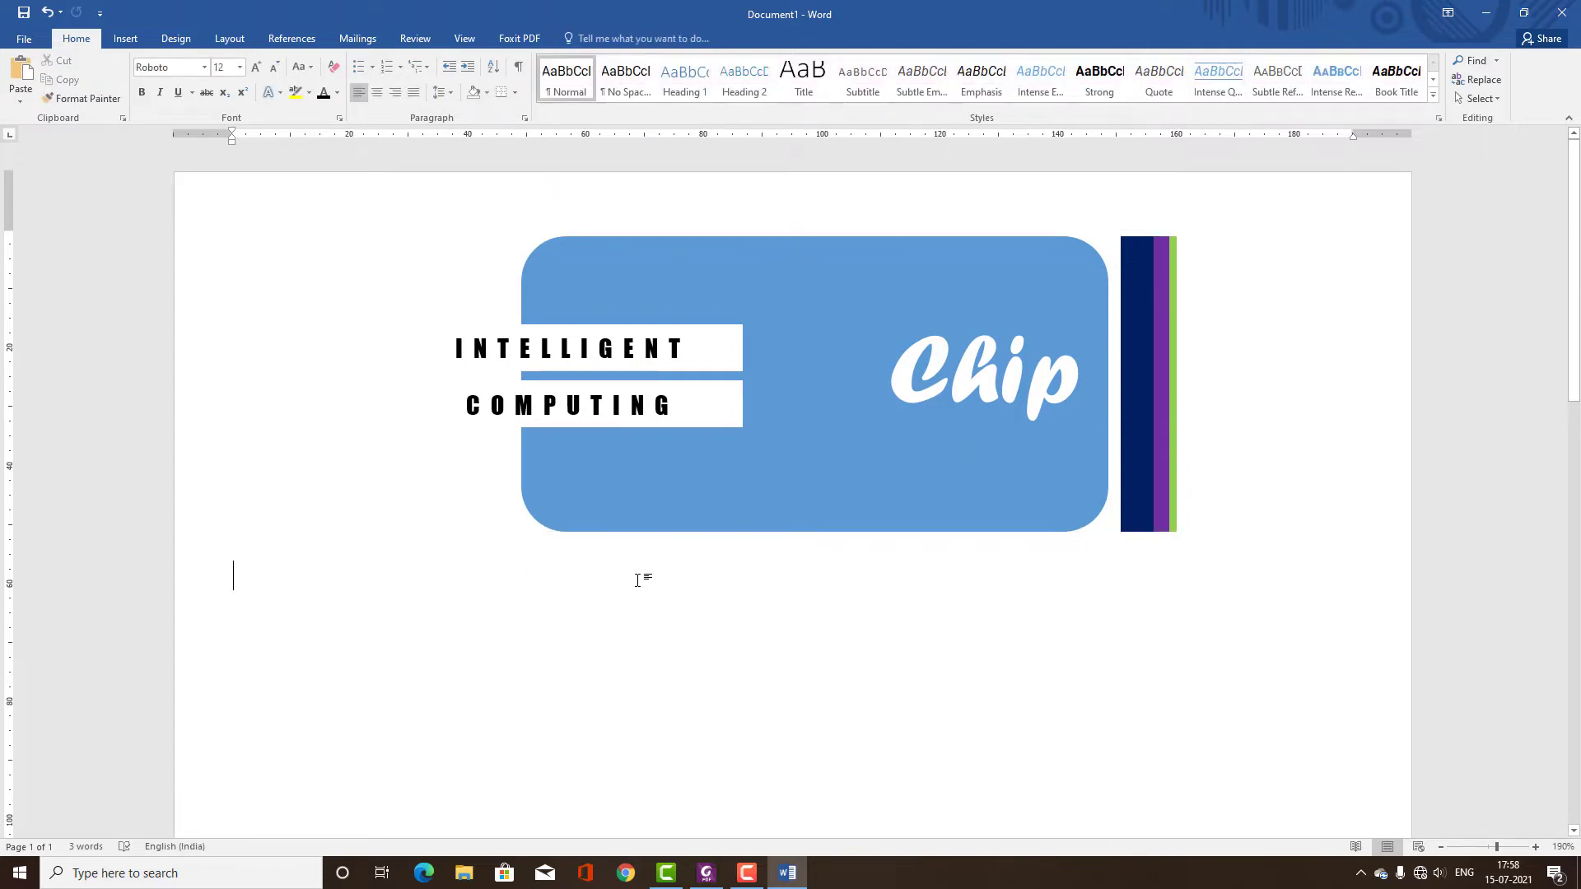
{"action": "key", "text": "alt+Tab"}
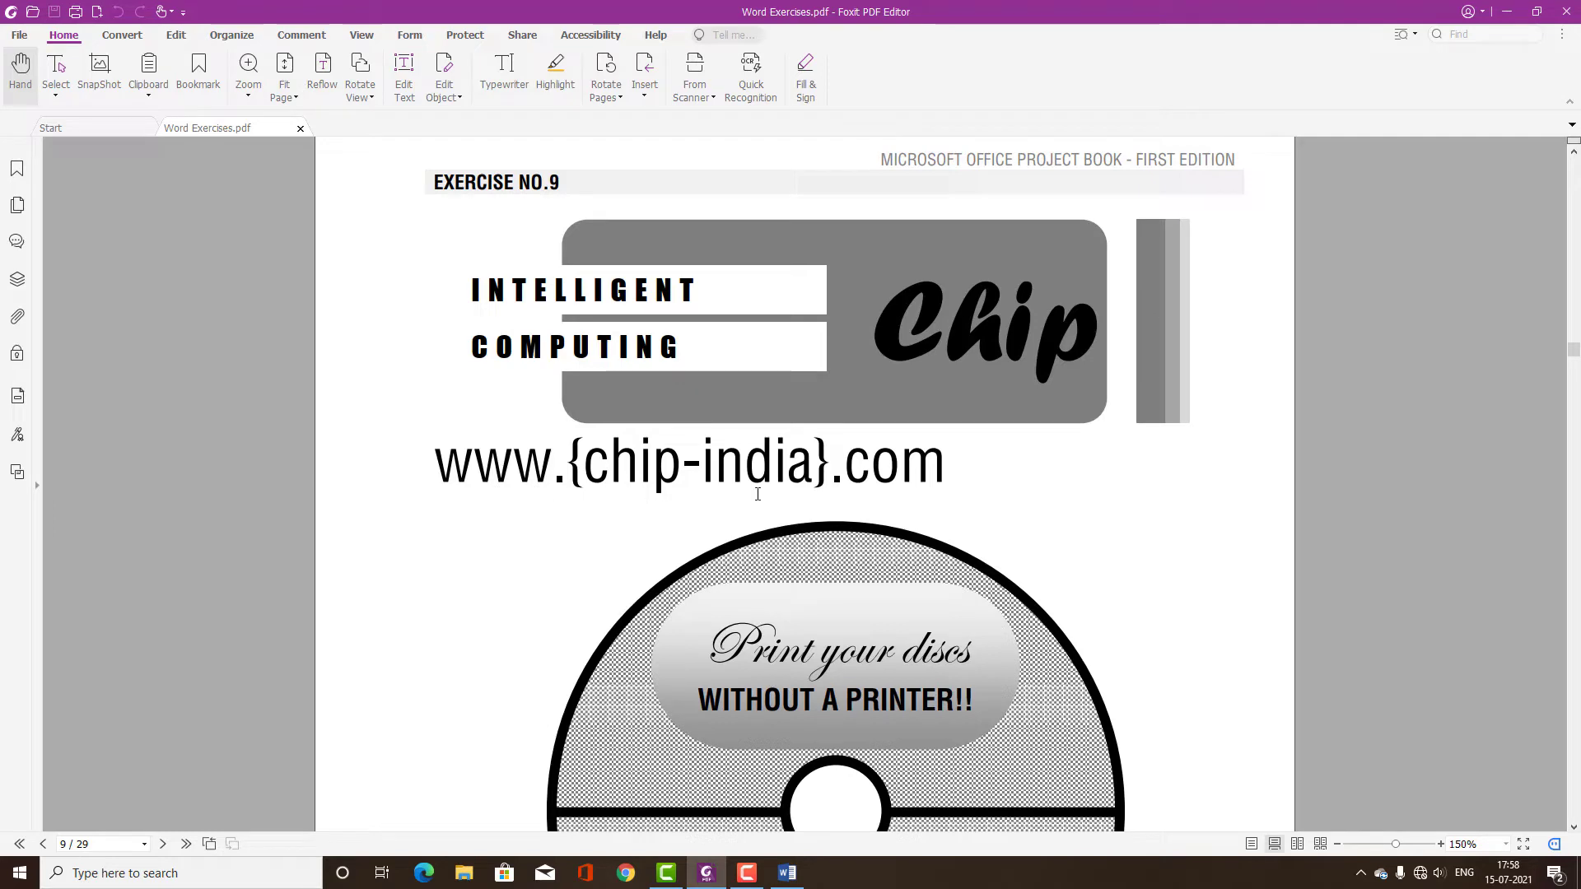
{"action": "key", "text": "alt+Tab"}
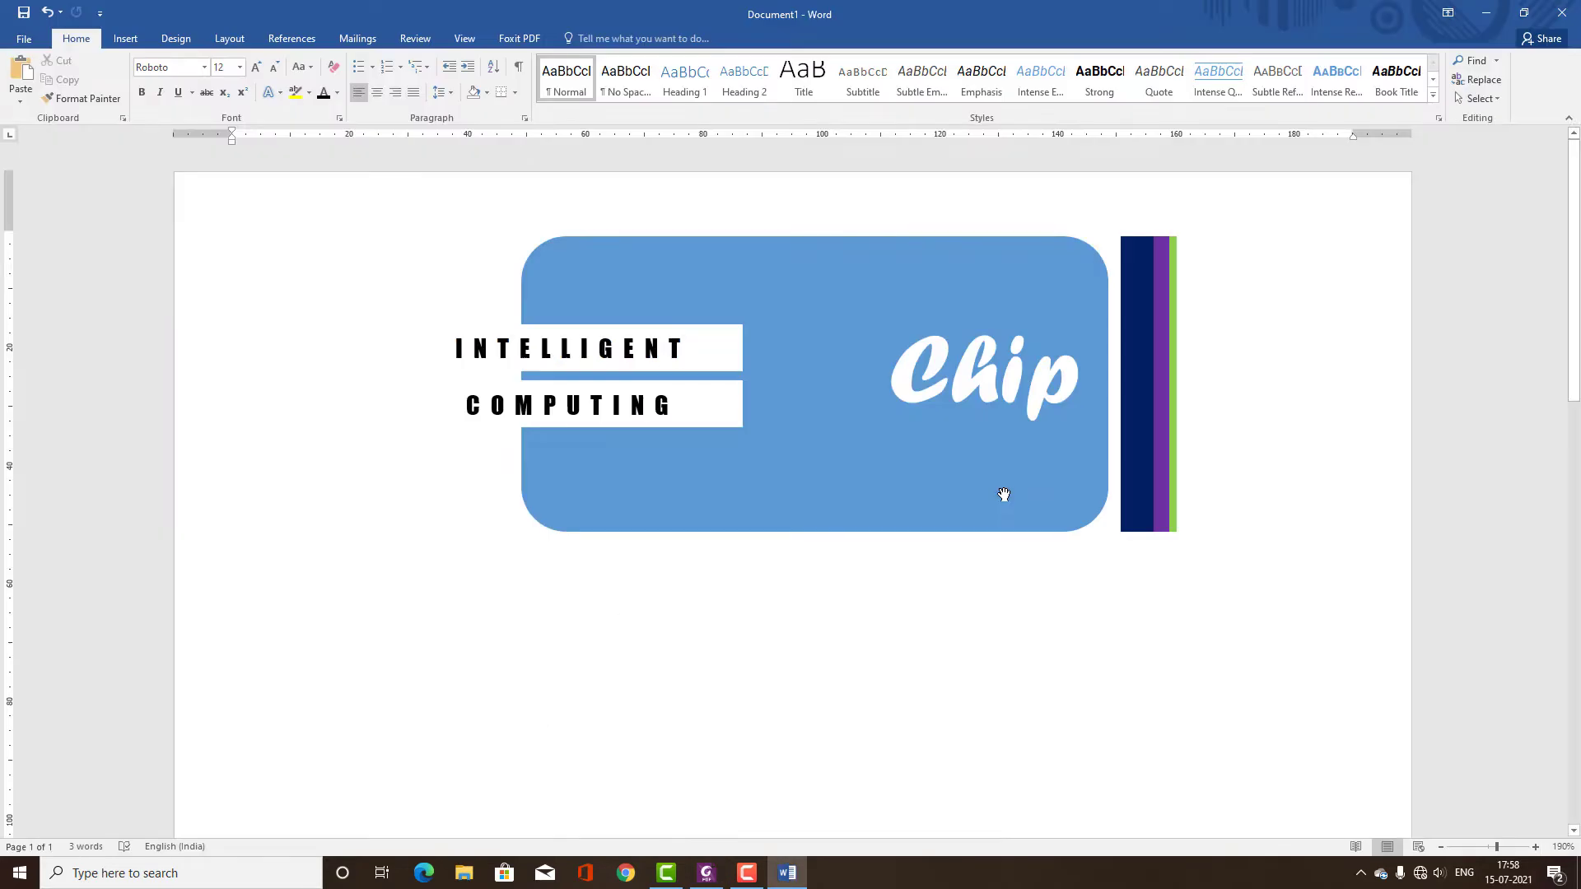
{"action": "type", "text": "www."}
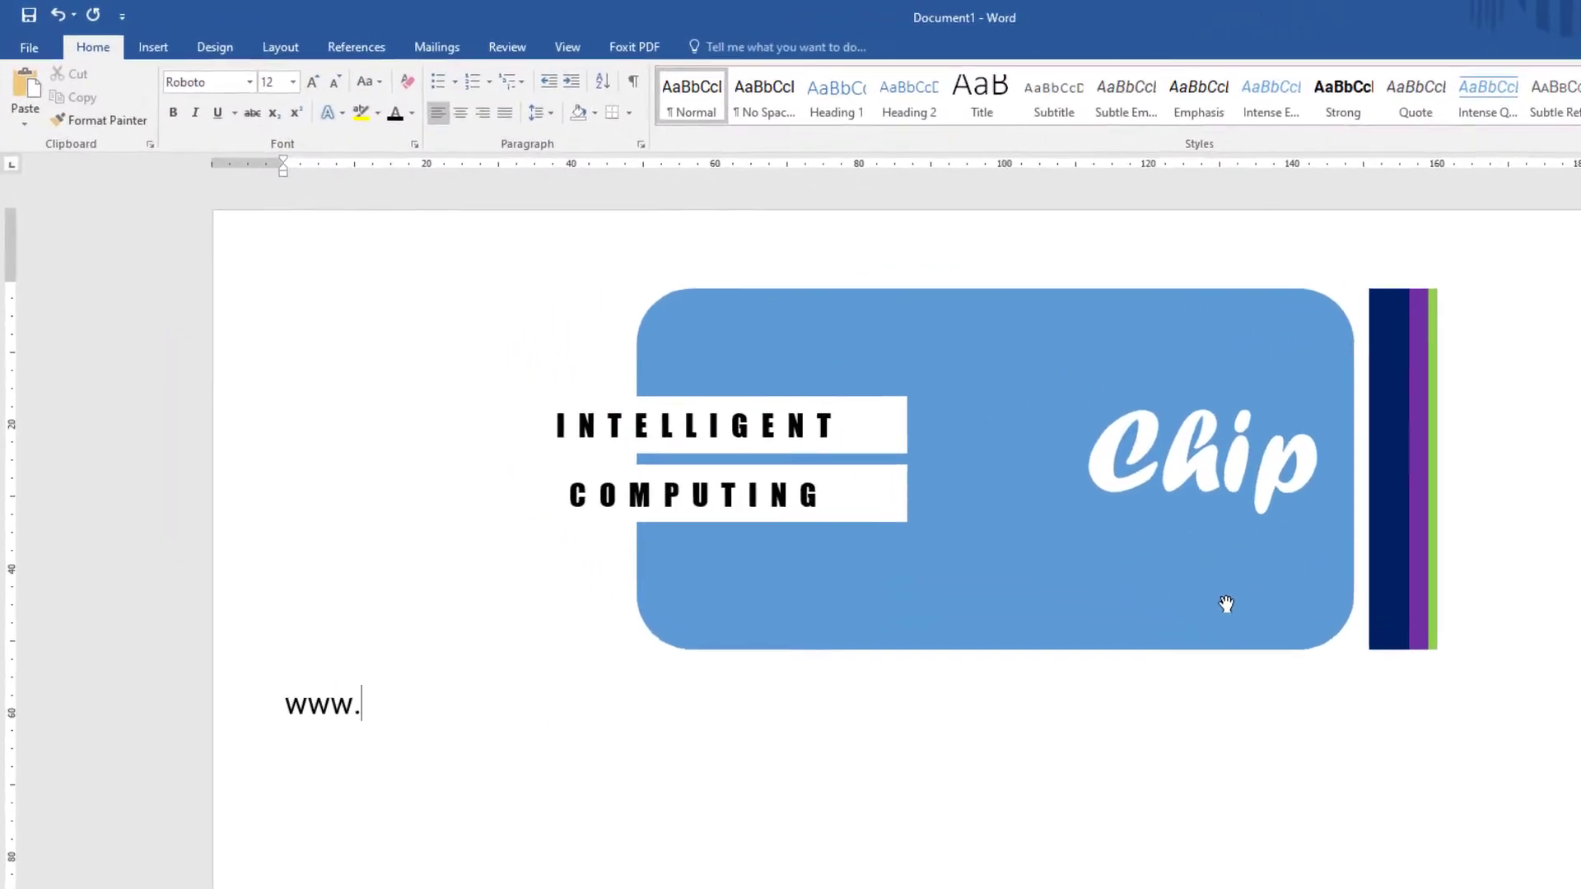
{"action": "type", "text": "{chip-india}."}
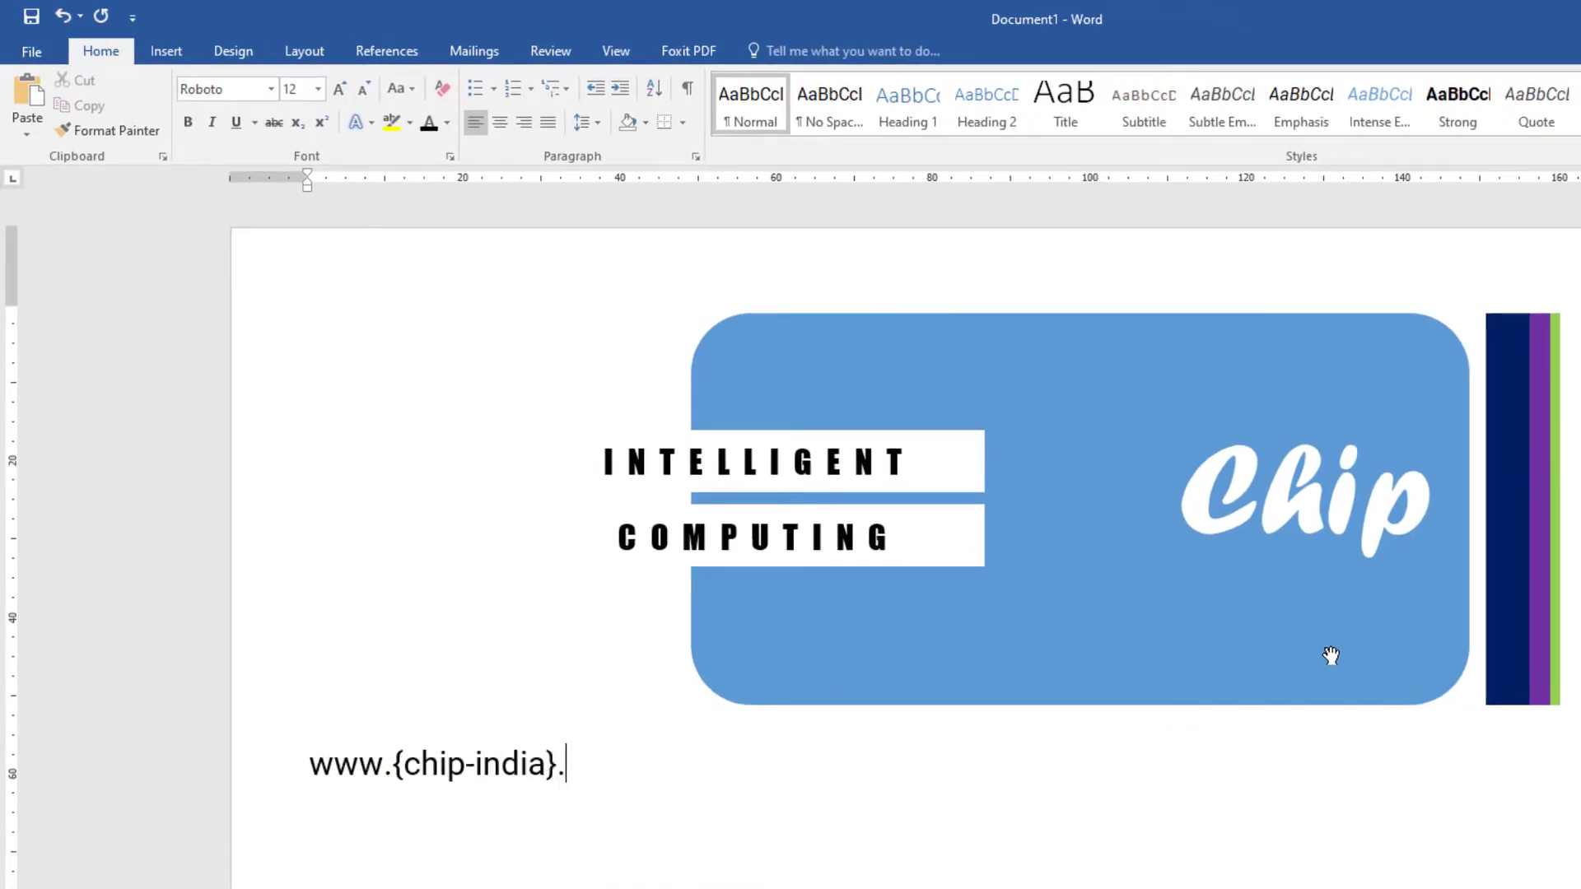
{"action": "type", "text": "com"}
{"action": "key", "text": "Return"}
{"action": "key", "text": "alt+Tab"}
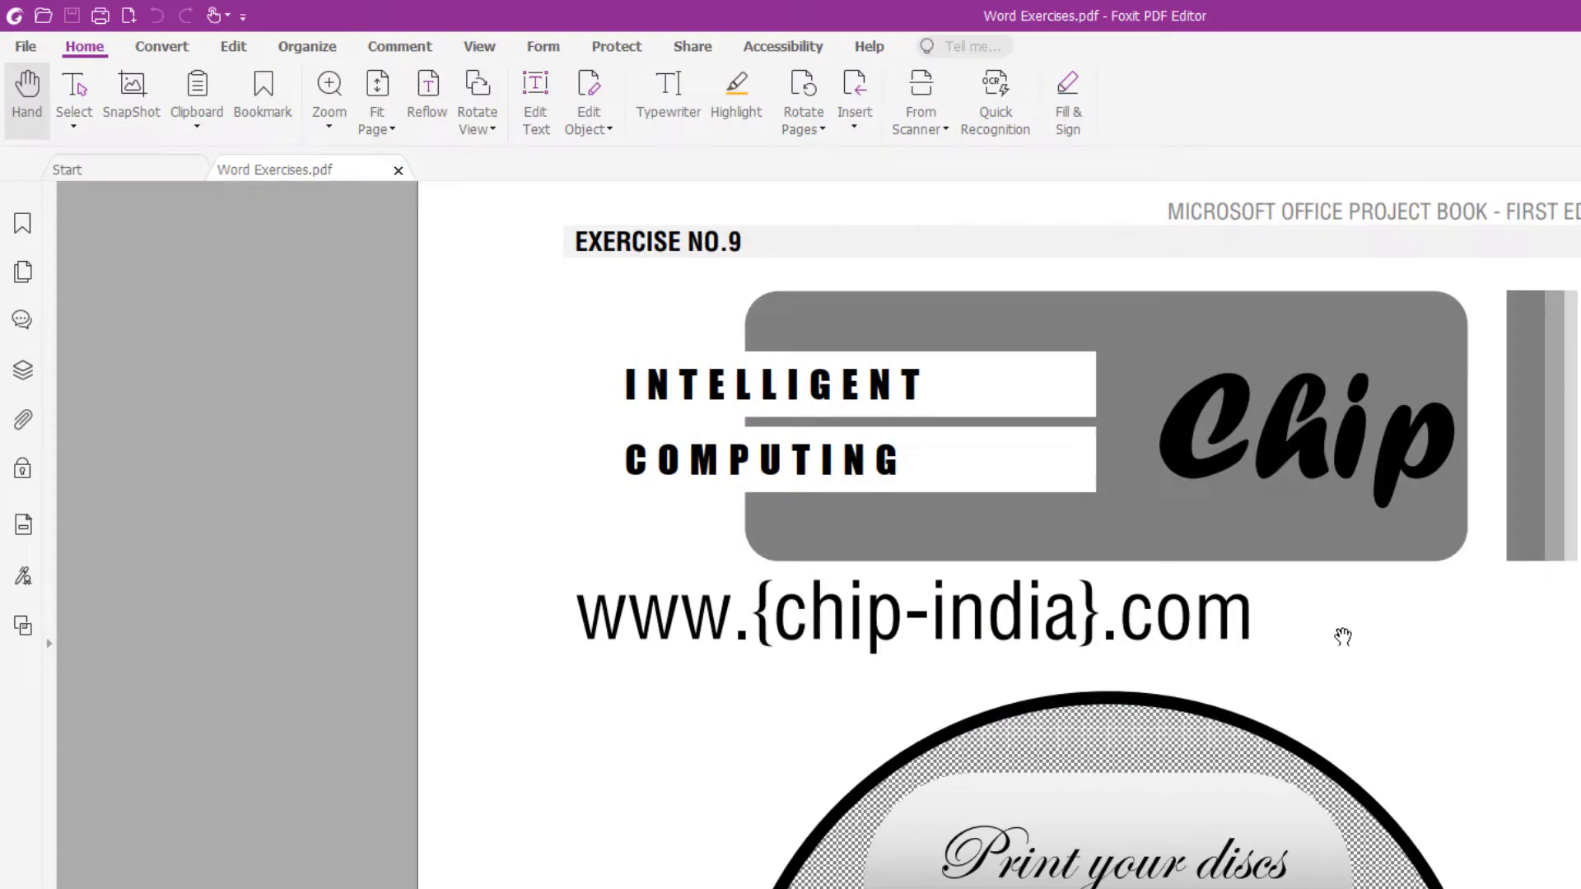
{"action": "key", "text": "alt+Tab"}
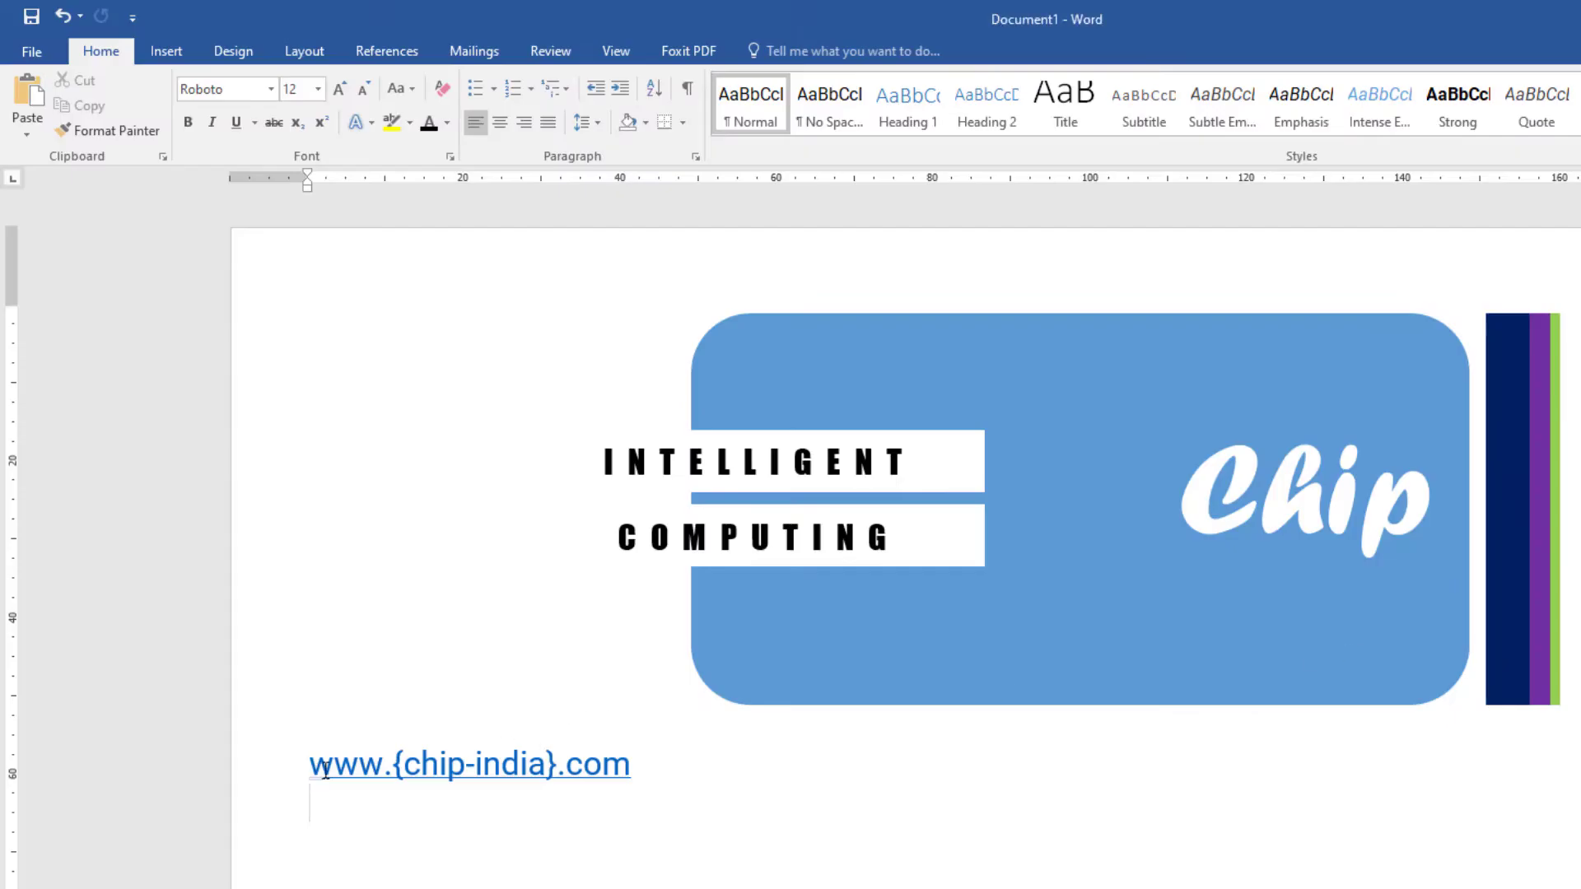
- Format the web address as 22 pt Helvetica Condensed
{"action": "left_click_drag", "start_coordinate": [311, 768], "coordinate": [650, 769]}
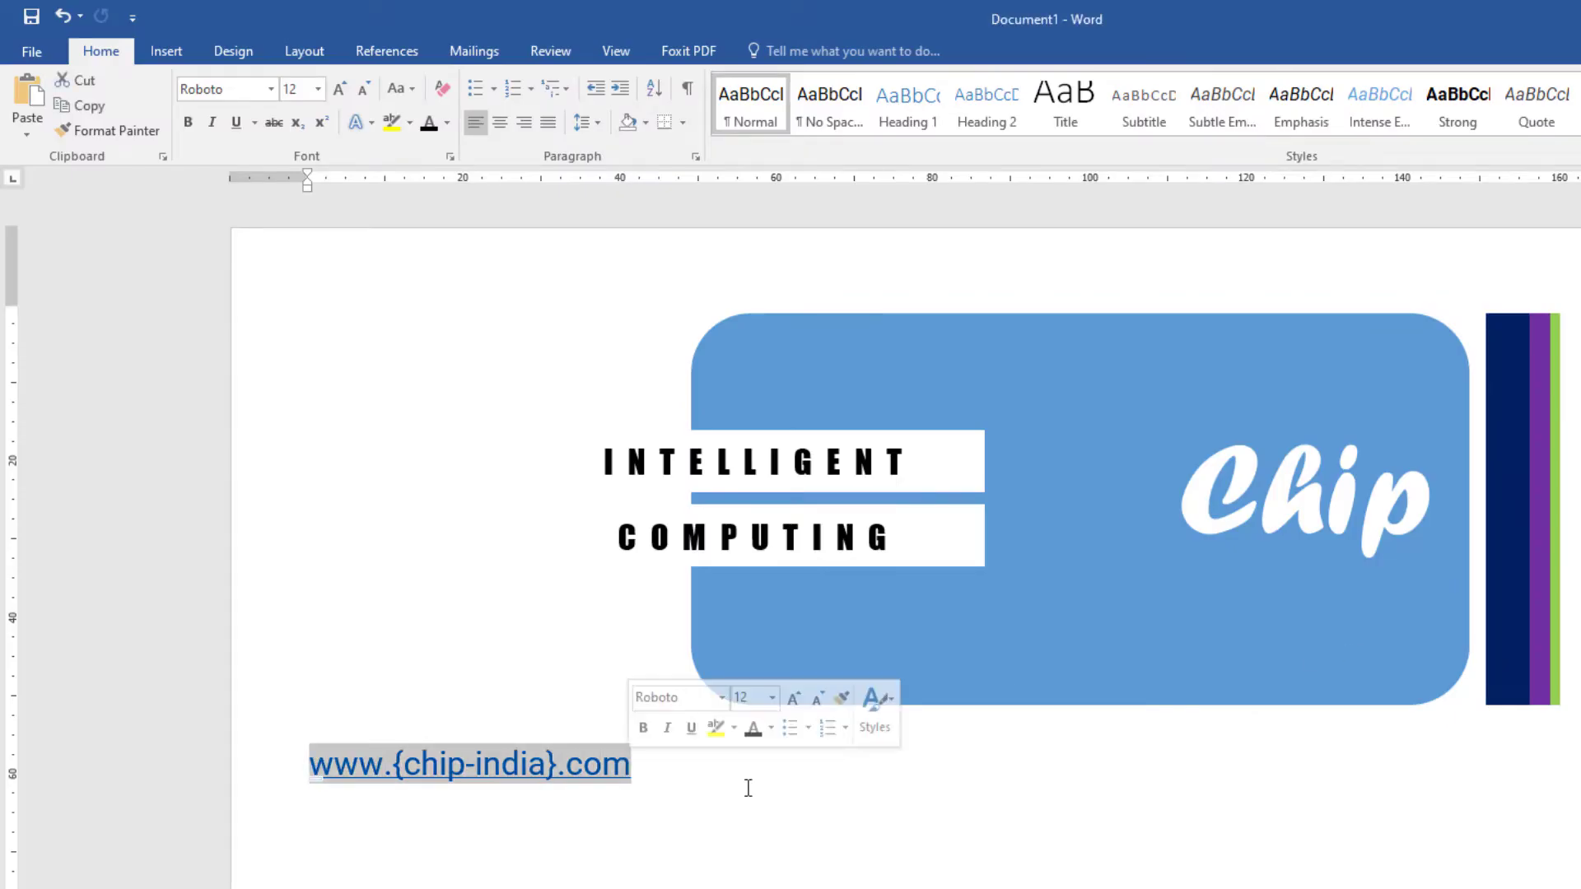
{"action": "key", "text": "ctrl+shift+period"}
{"action": "key", "text": "ctrl+shift+period"}
{"action": "key", "text": "ctrl+shift+period"}
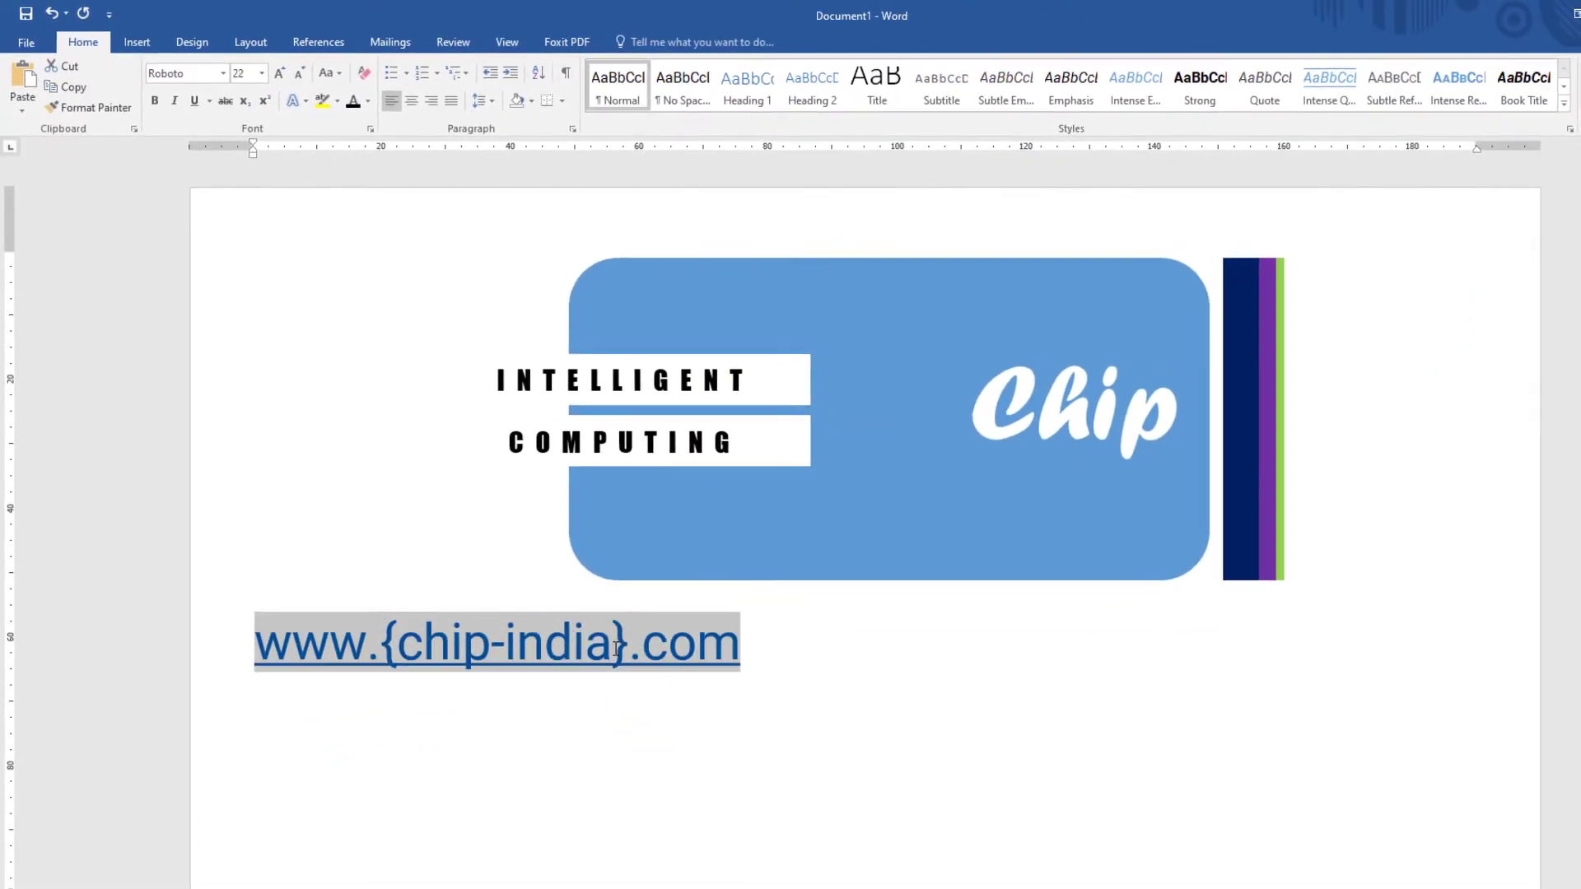
{"action": "key", "text": "alt+Tab"}
{"action": "key", "text": "alt+Tab"}
{"action": "key", "text": "ctrl+d"}
{"action": "type", "text": "he"}
{"action": "type", "text": "lve"}
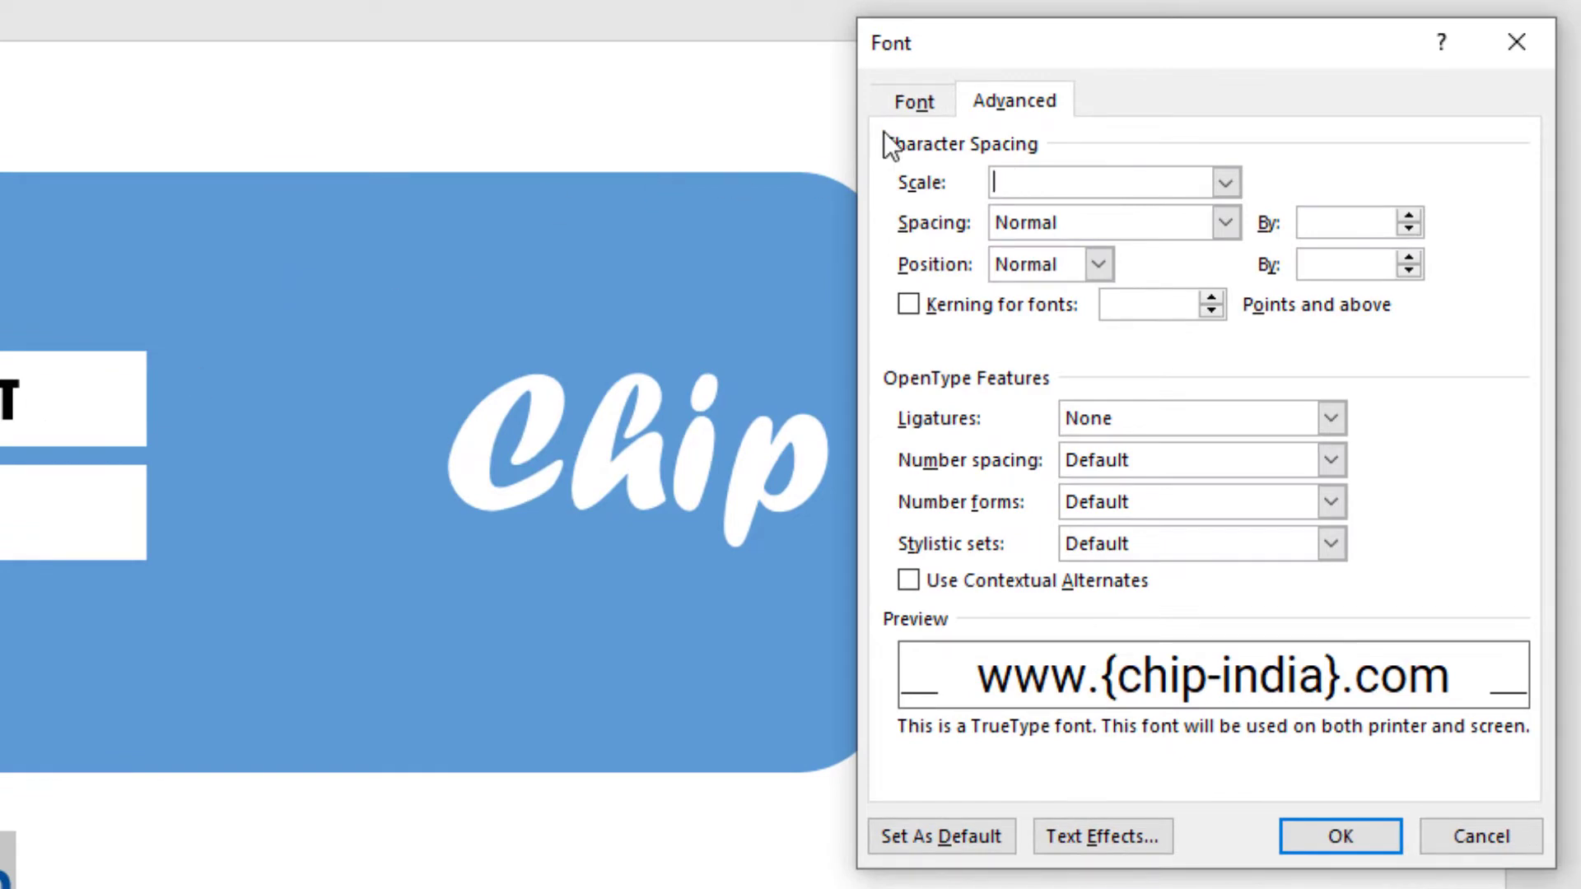
{"action": "left_click", "coordinate": [916, 101]}
{"action": "key", "text": "Tab"}
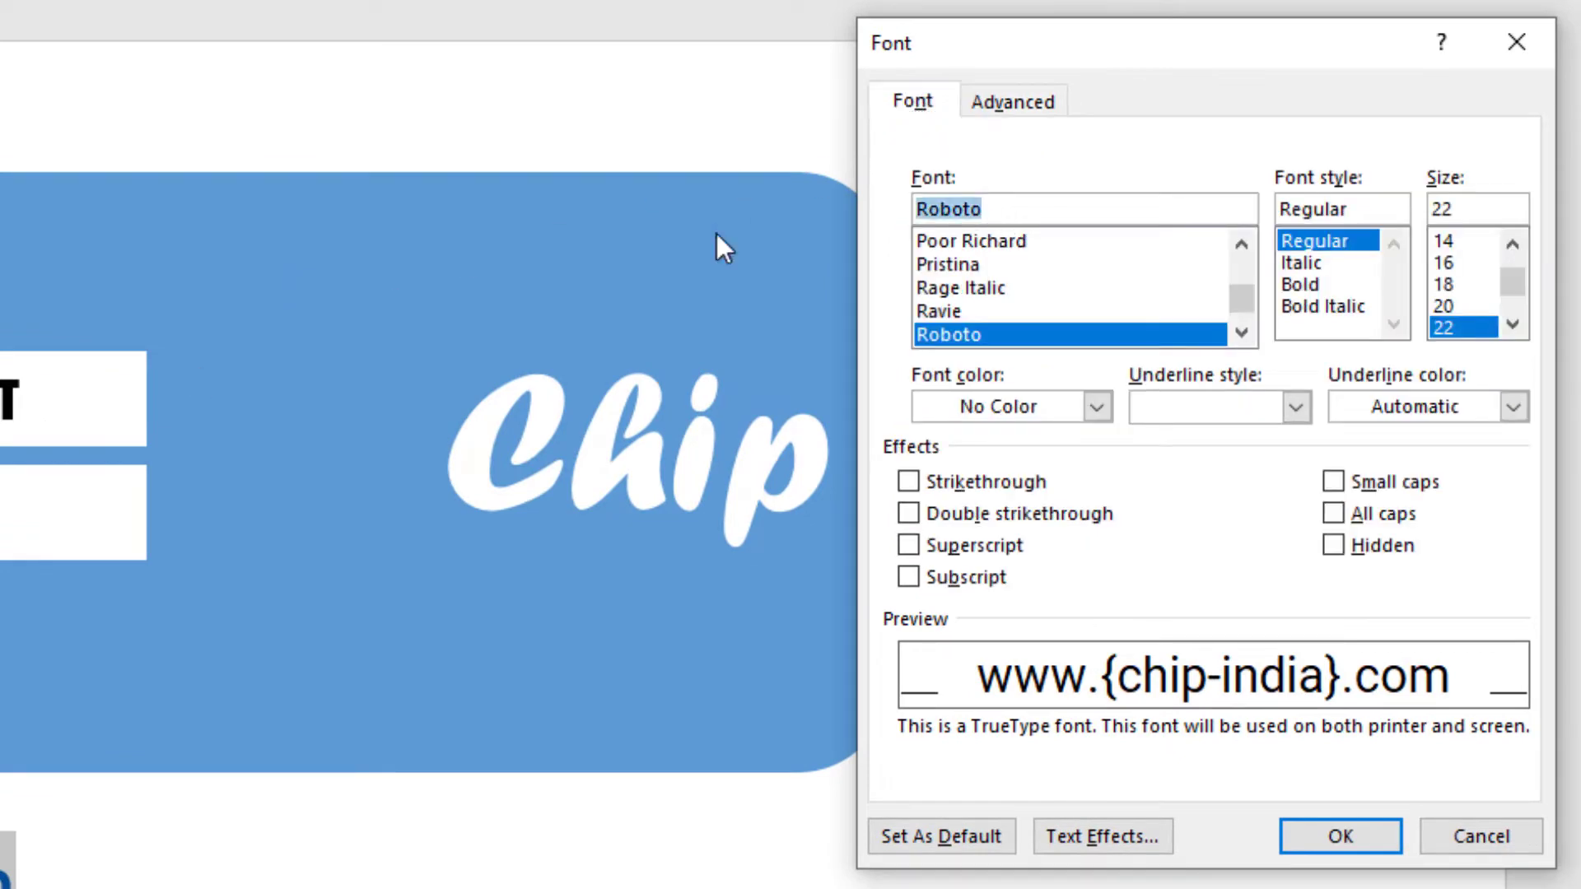
{"action": "type", "text": "helvetica"}
{"action": "key", "text": "Down"}
{"action": "key", "text": "Down"}
{"action": "key", "text": "Down"}
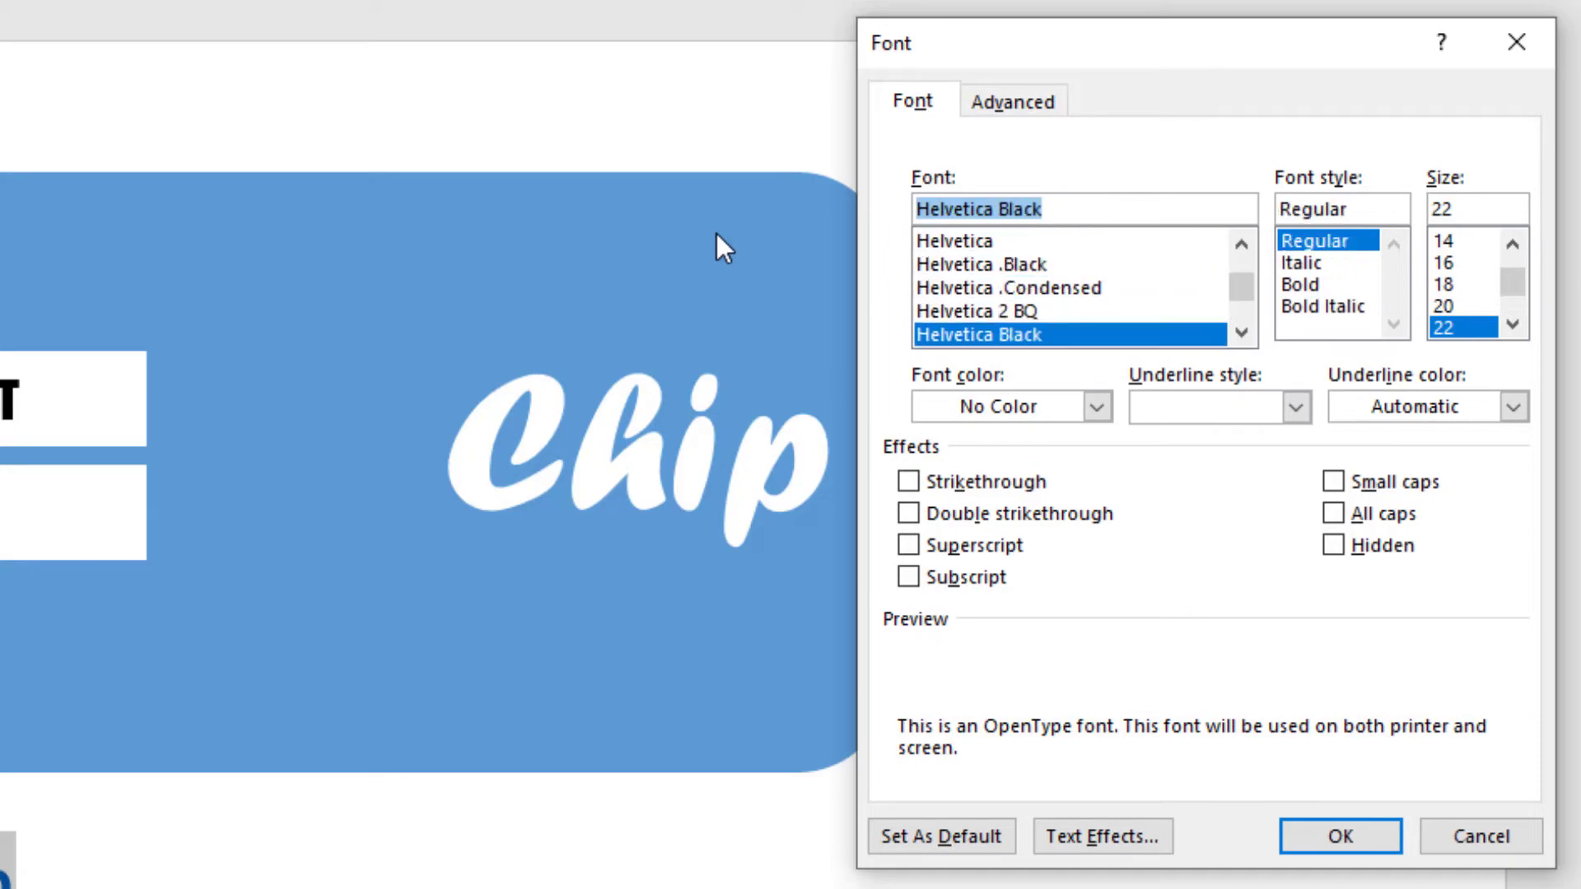
{"action": "key", "text": "Down"}
{"action": "key", "text": "Down"}
{"action": "key", "text": "Down"}
{"action": "key", "text": "Down"}
{"action": "key", "text": "Down"}
{"action": "key", "text": "Down"}
{"action": "key", "text": "Down"}
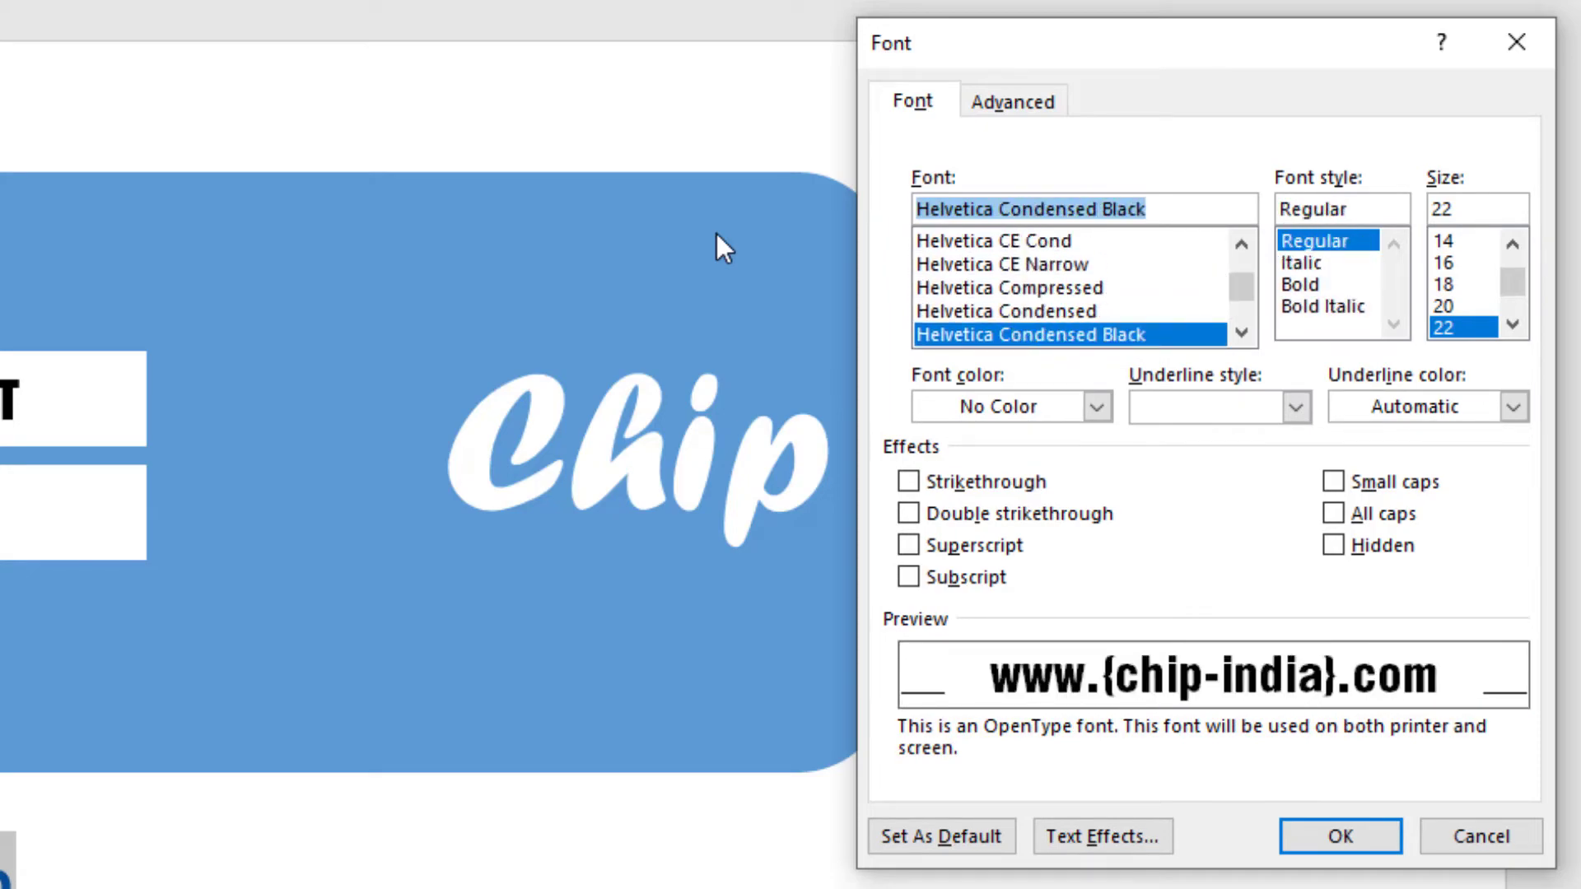
{"action": "key", "text": "Up"}
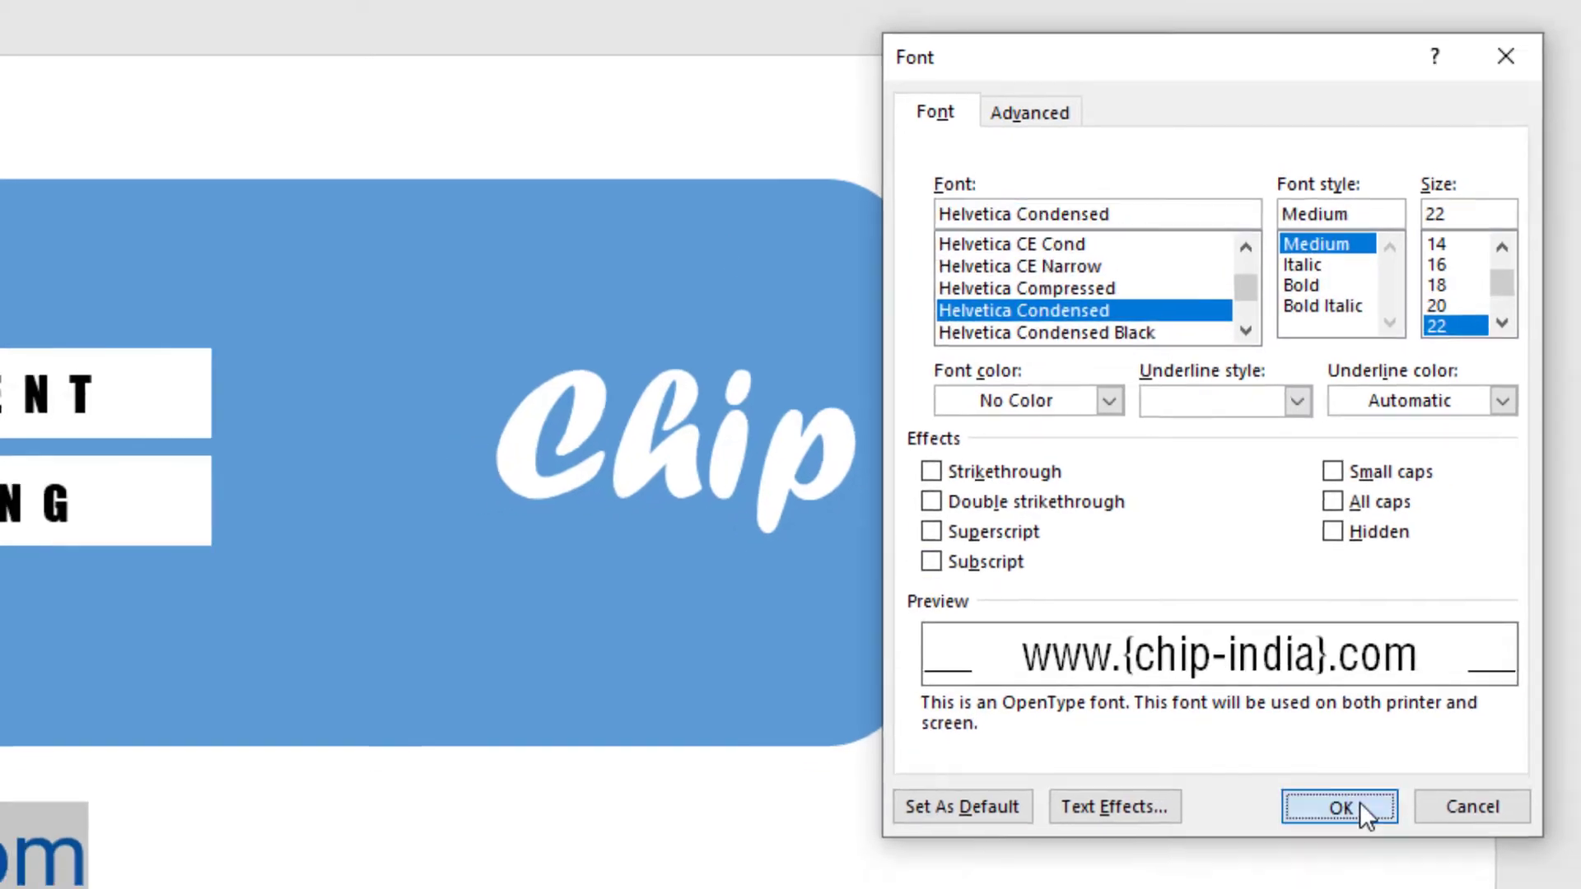
{"action": "left_click", "coordinate": [1341, 836]}
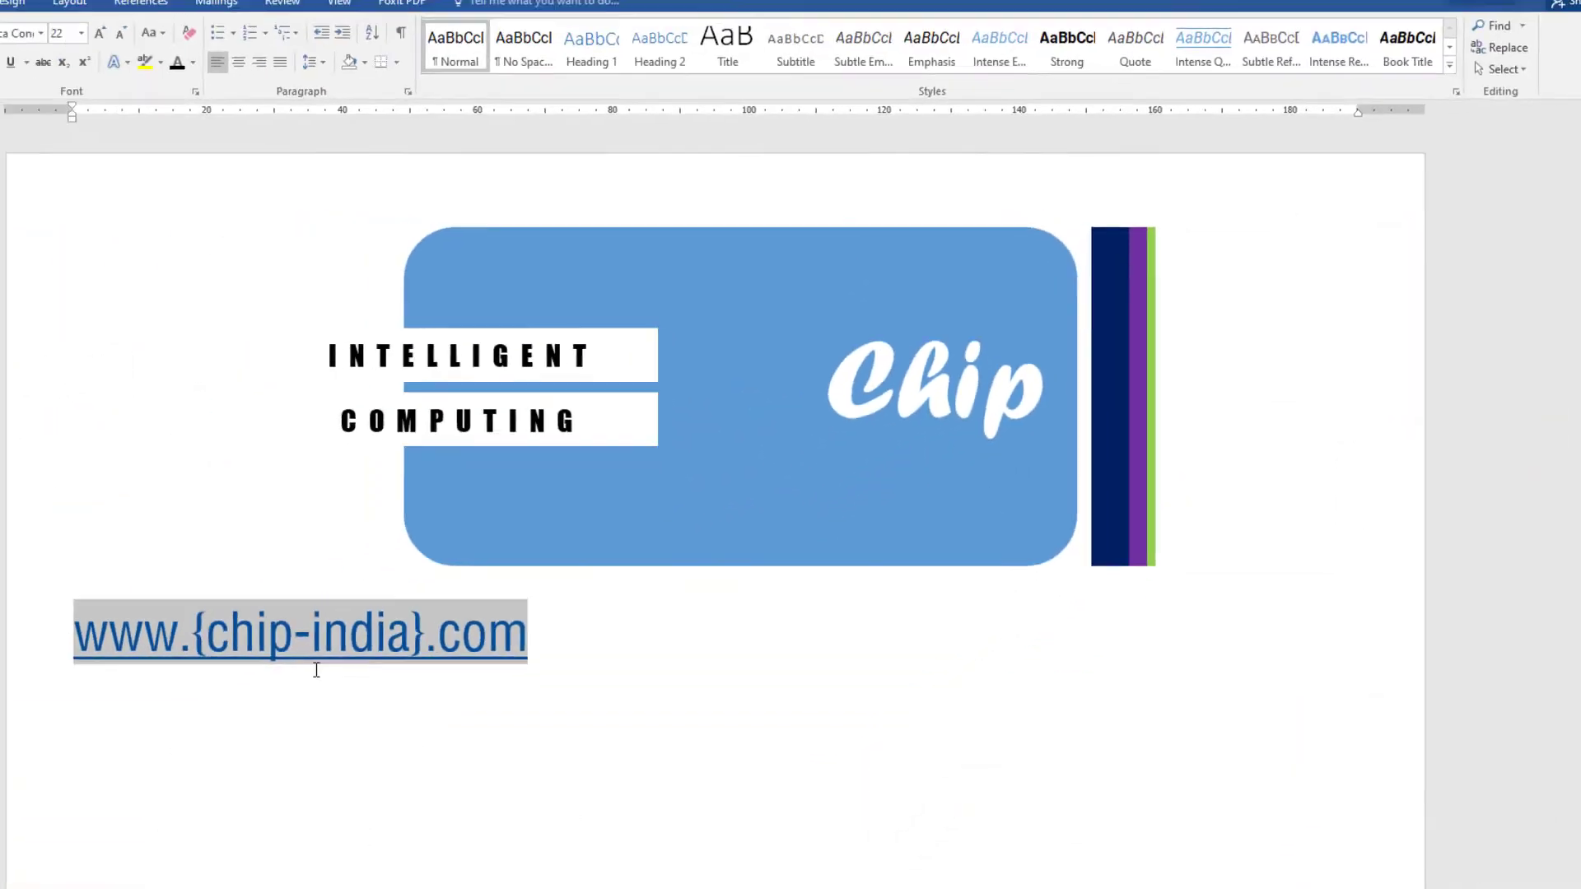
- Remove the hyperlink so the address becomes plain black text
{"action": "left_click", "coordinate": [290, 638]}
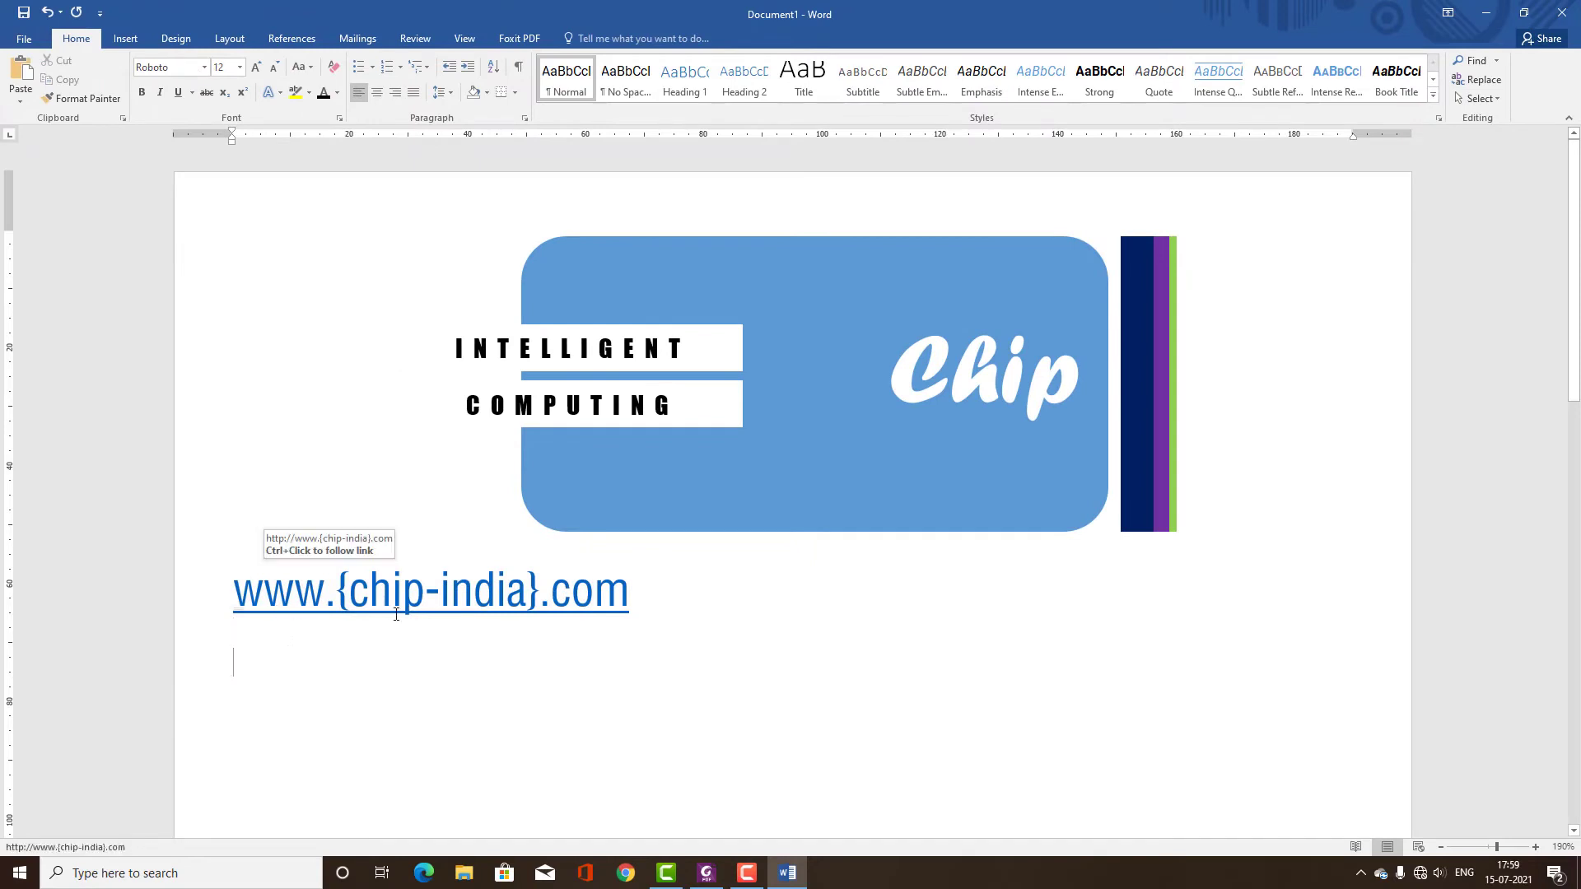
{"action": "scroll", "coordinate": [398, 615], "scroll_direction": "down", "scroll_amount": 1}
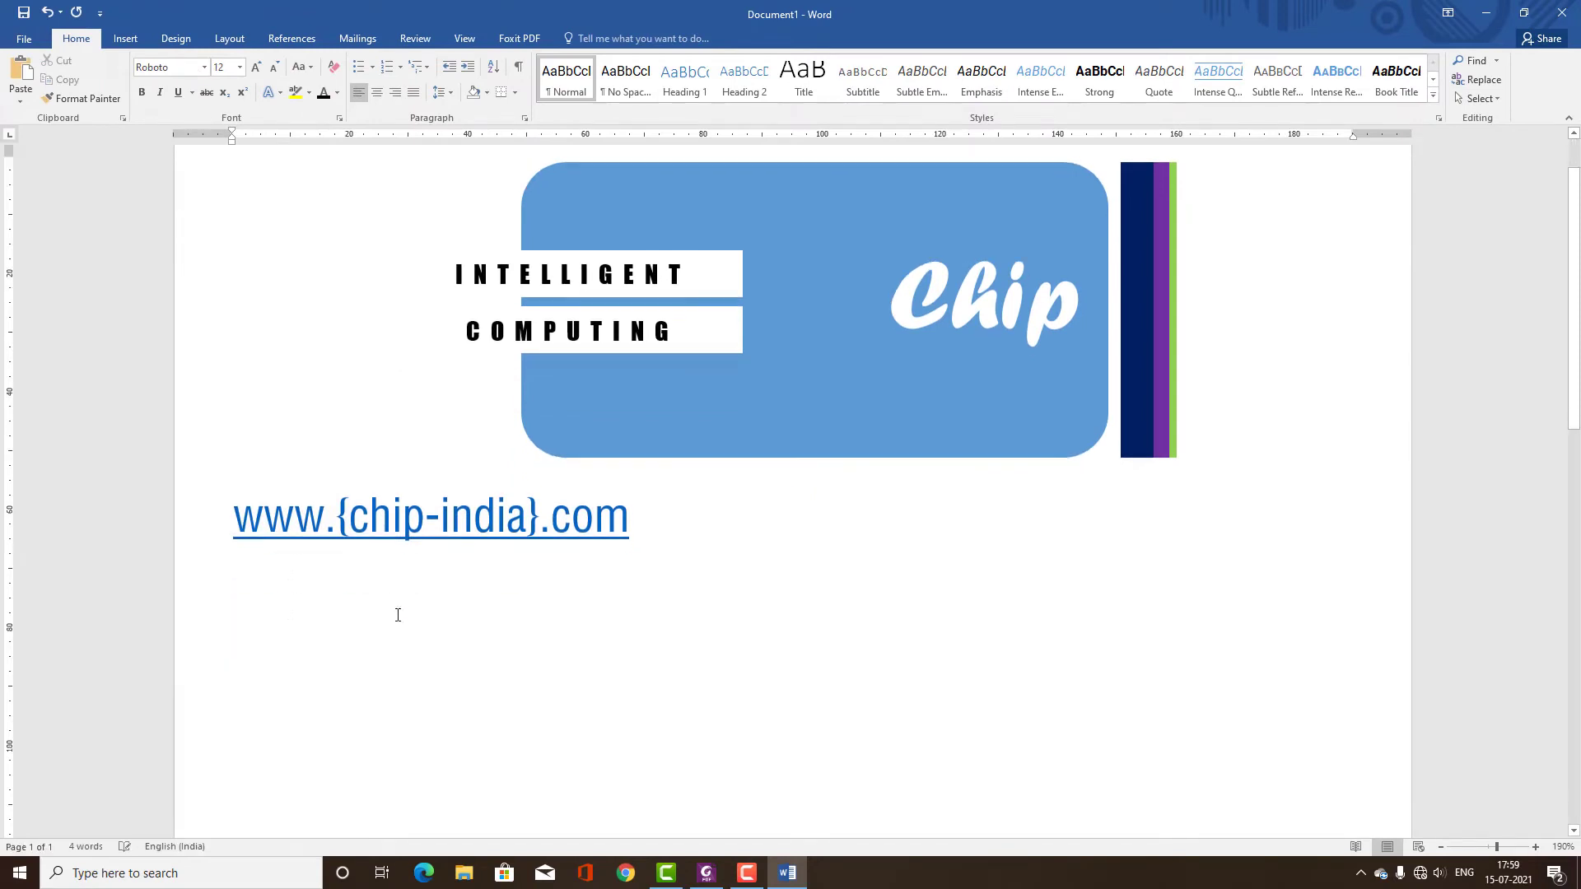
{"action": "right_click", "coordinate": [481, 528]}
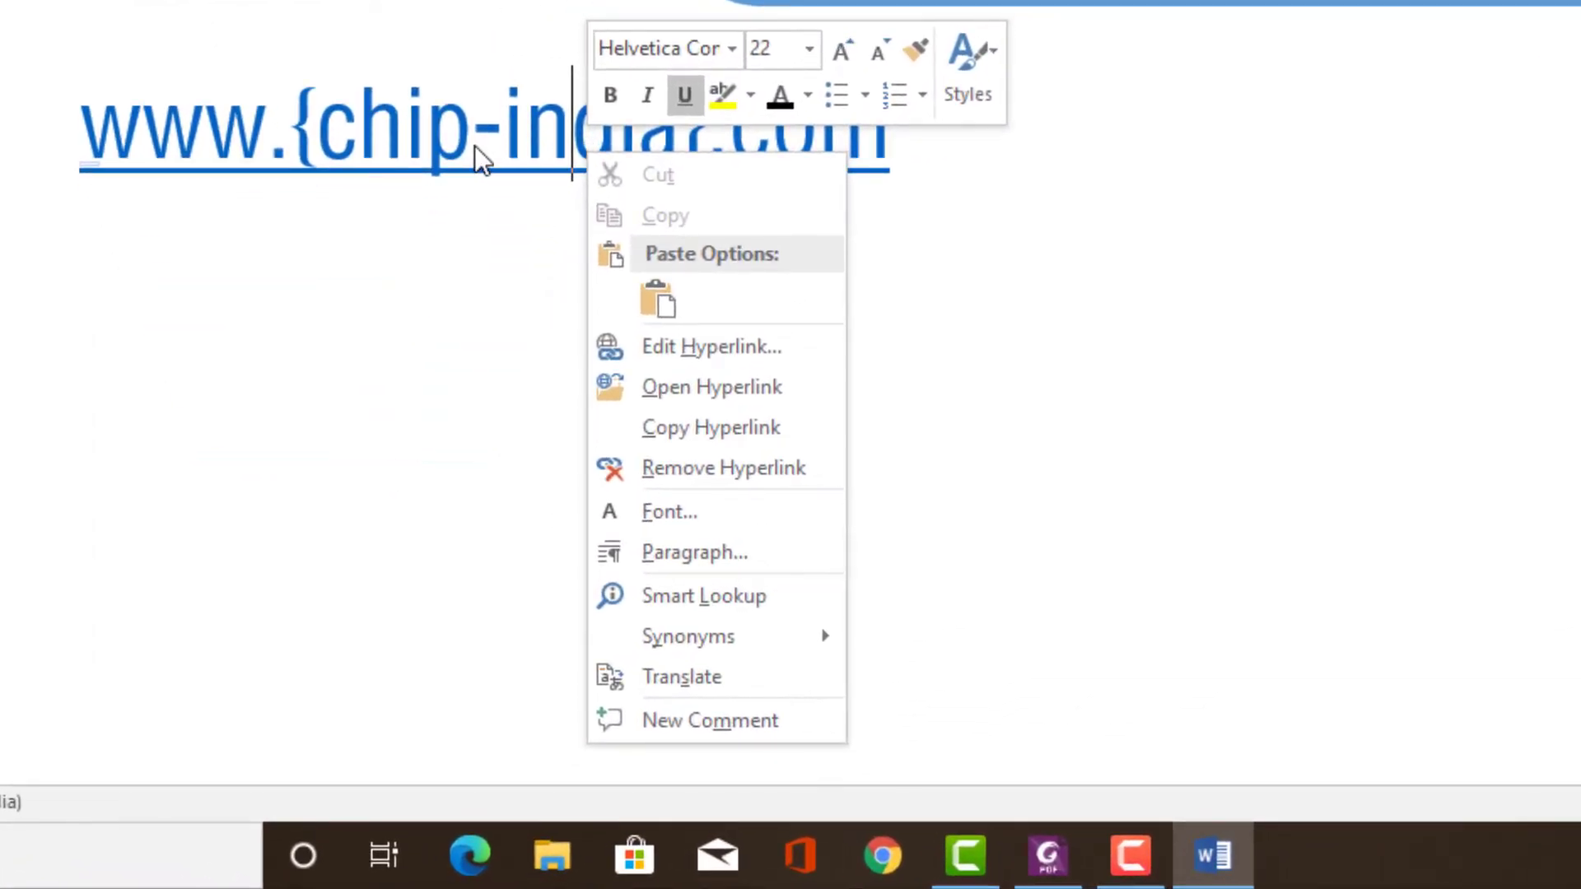
{"action": "left_click", "coordinate": [756, 470]}
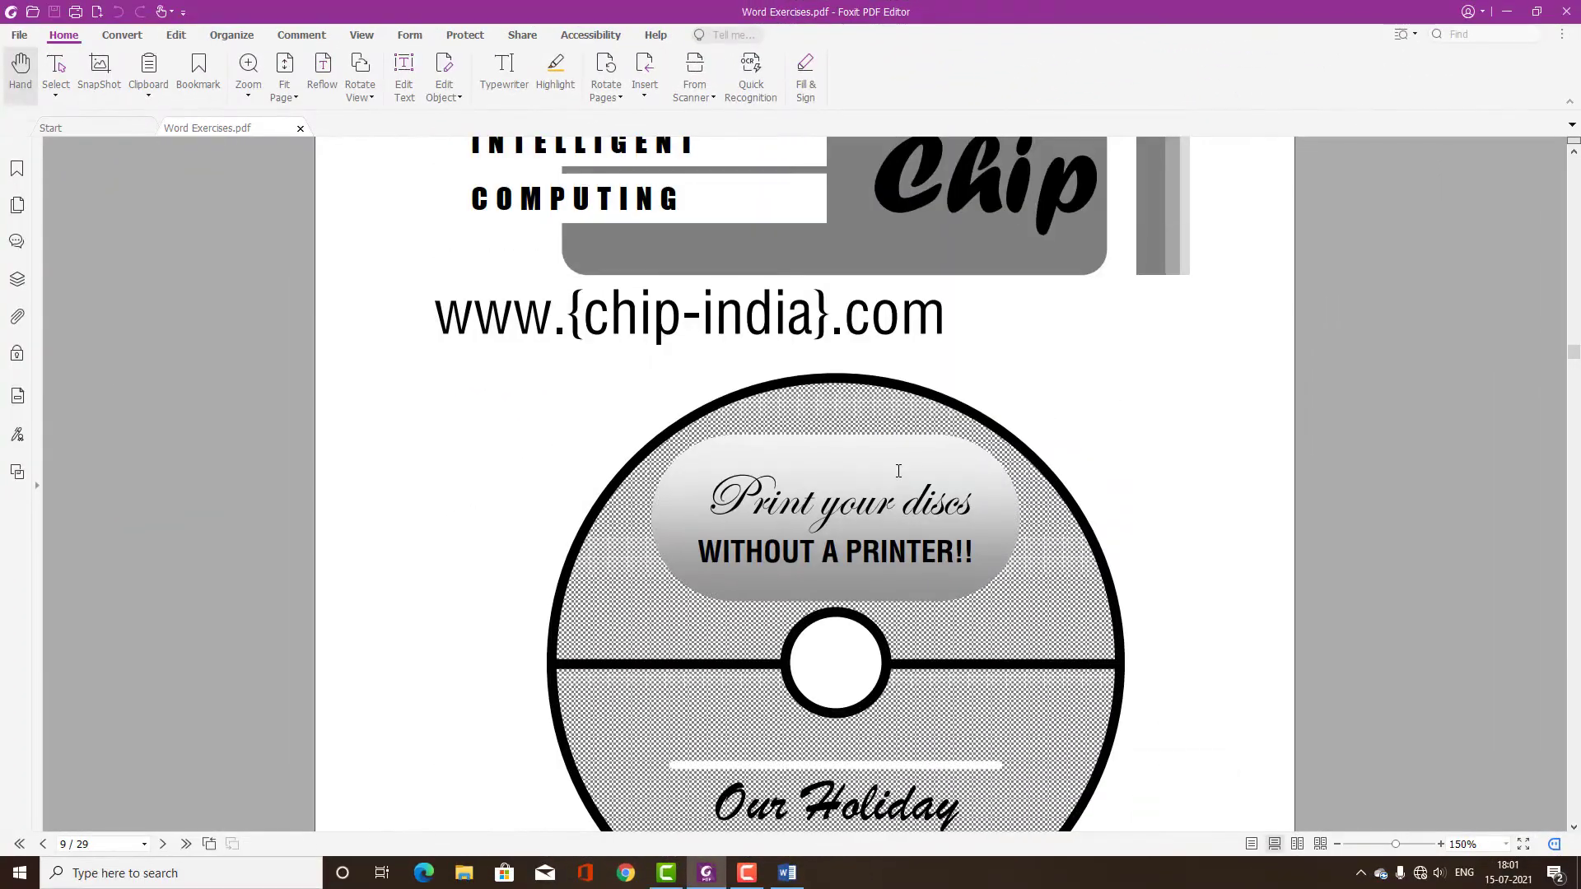
- Scroll the PDF to the CD disc drawing and centre the empty line below the address
{"action": "scroll", "coordinate": [896, 471], "scroll_direction": "down", "scroll_amount": 5}
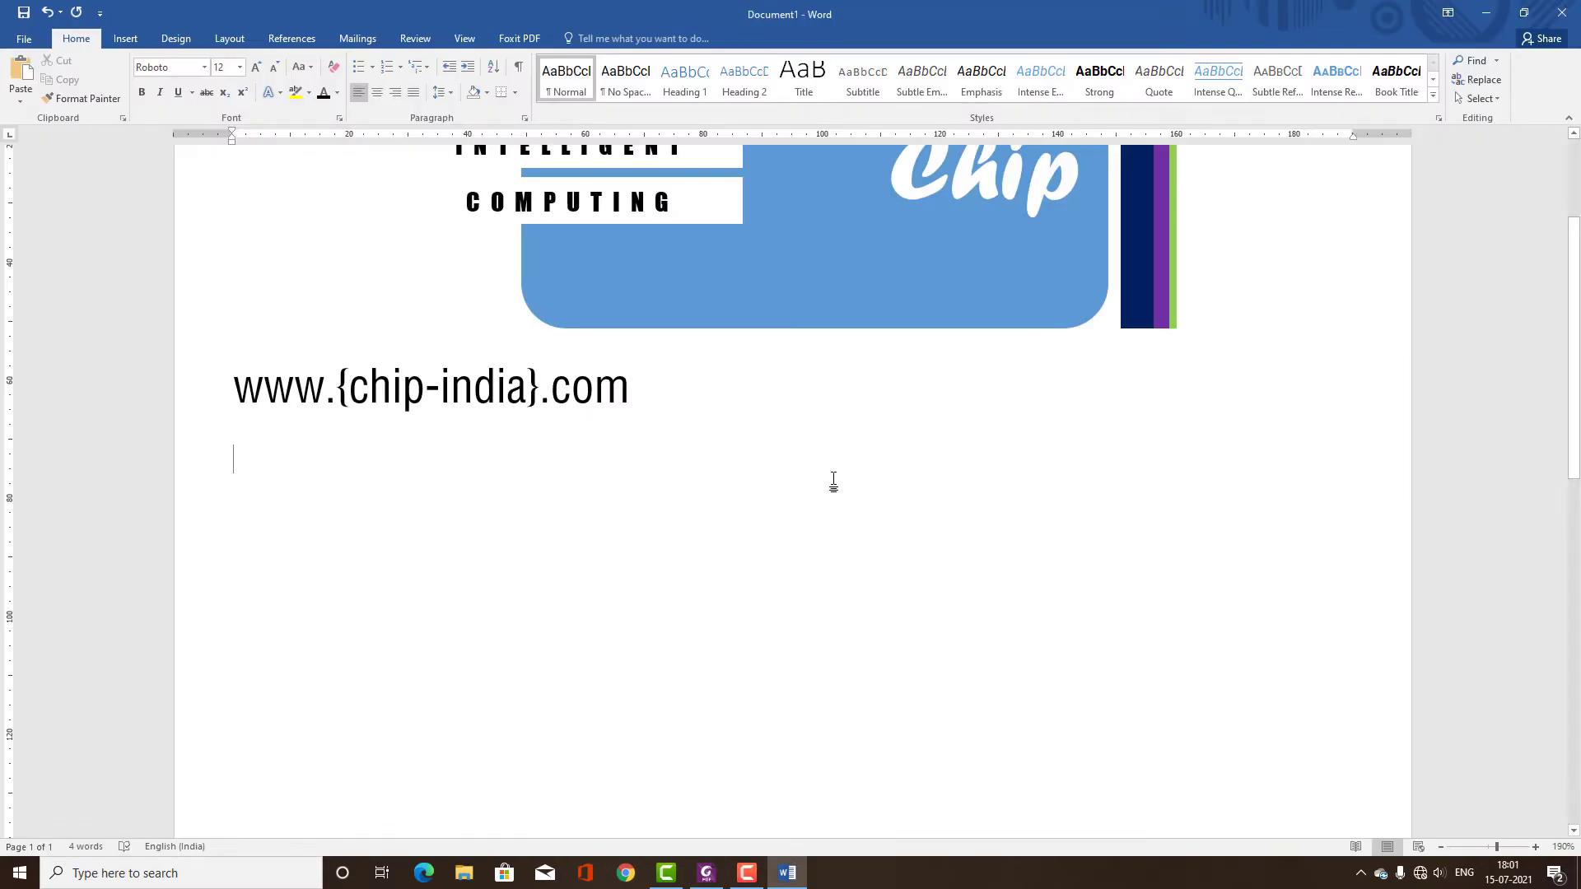
{"action": "double_click", "coordinate": [837, 467]}
{"action": "scroll", "coordinate": [852, 449], "scroll_direction": "down", "scroll_amount": 3}
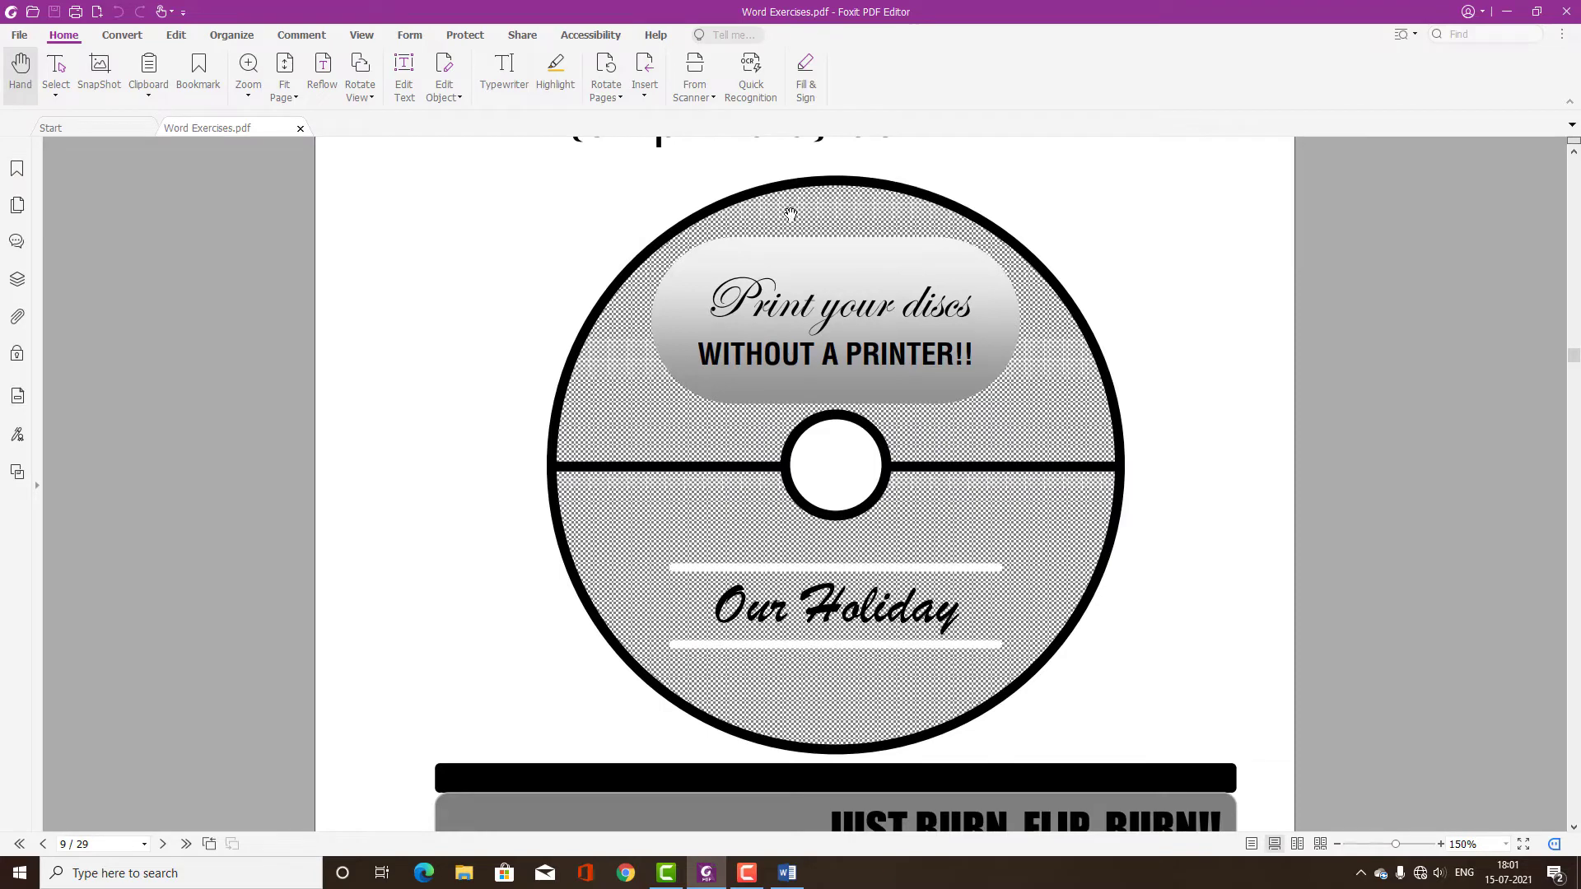
{"action": "key", "text": "alt+Tab"}
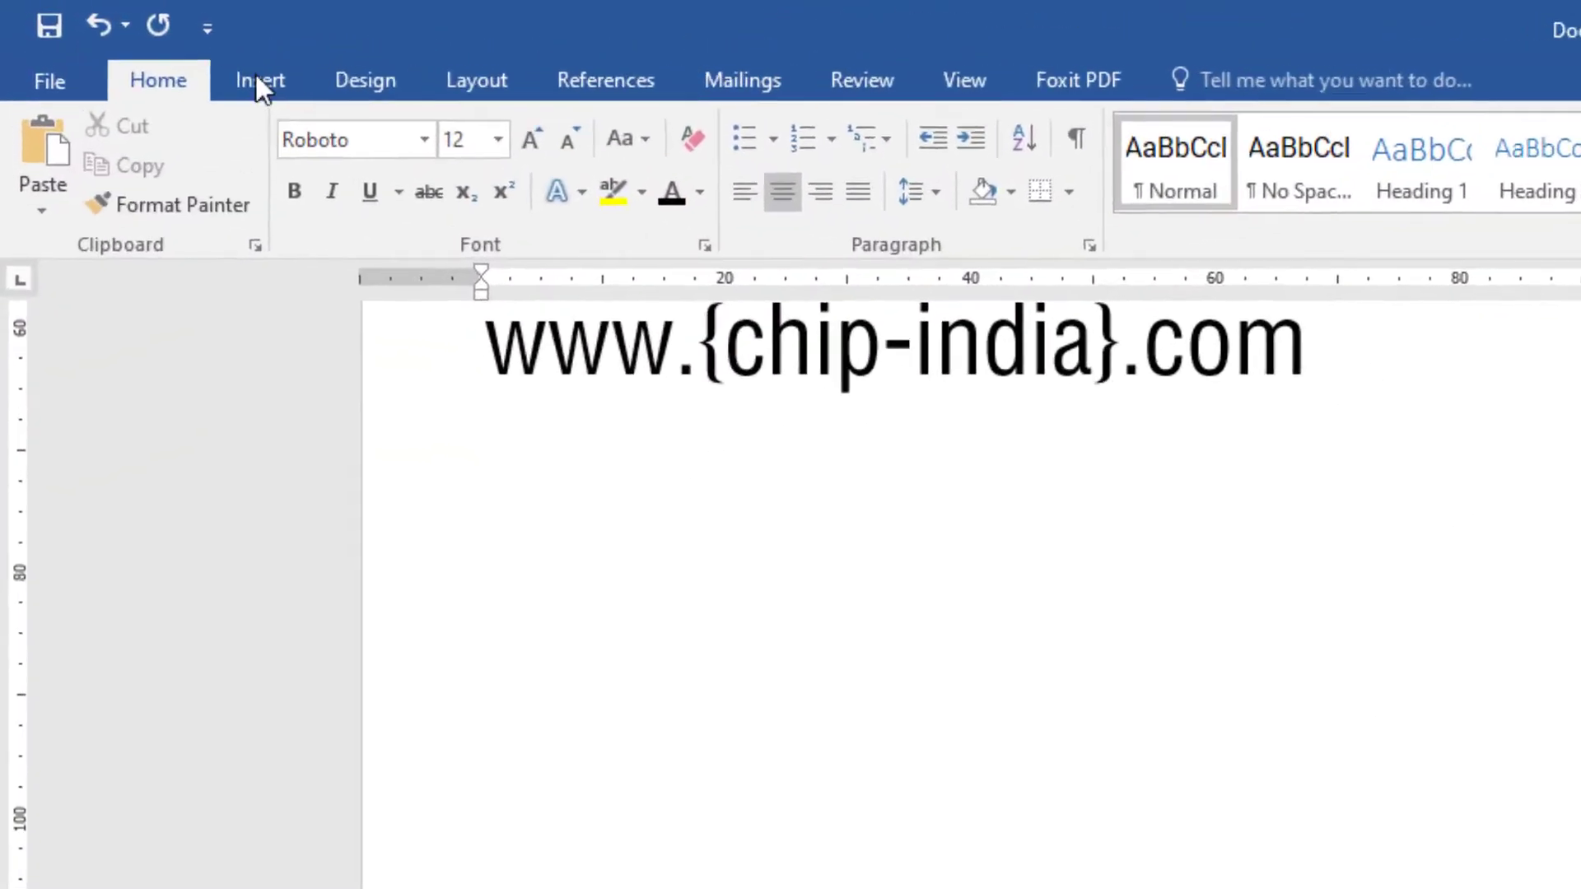
- Insert a new drawing canvas below the address and stretch it taller and wider
{"action": "left_click", "coordinate": [125, 38]}
{"action": "left_click", "coordinate": [546, 189]}
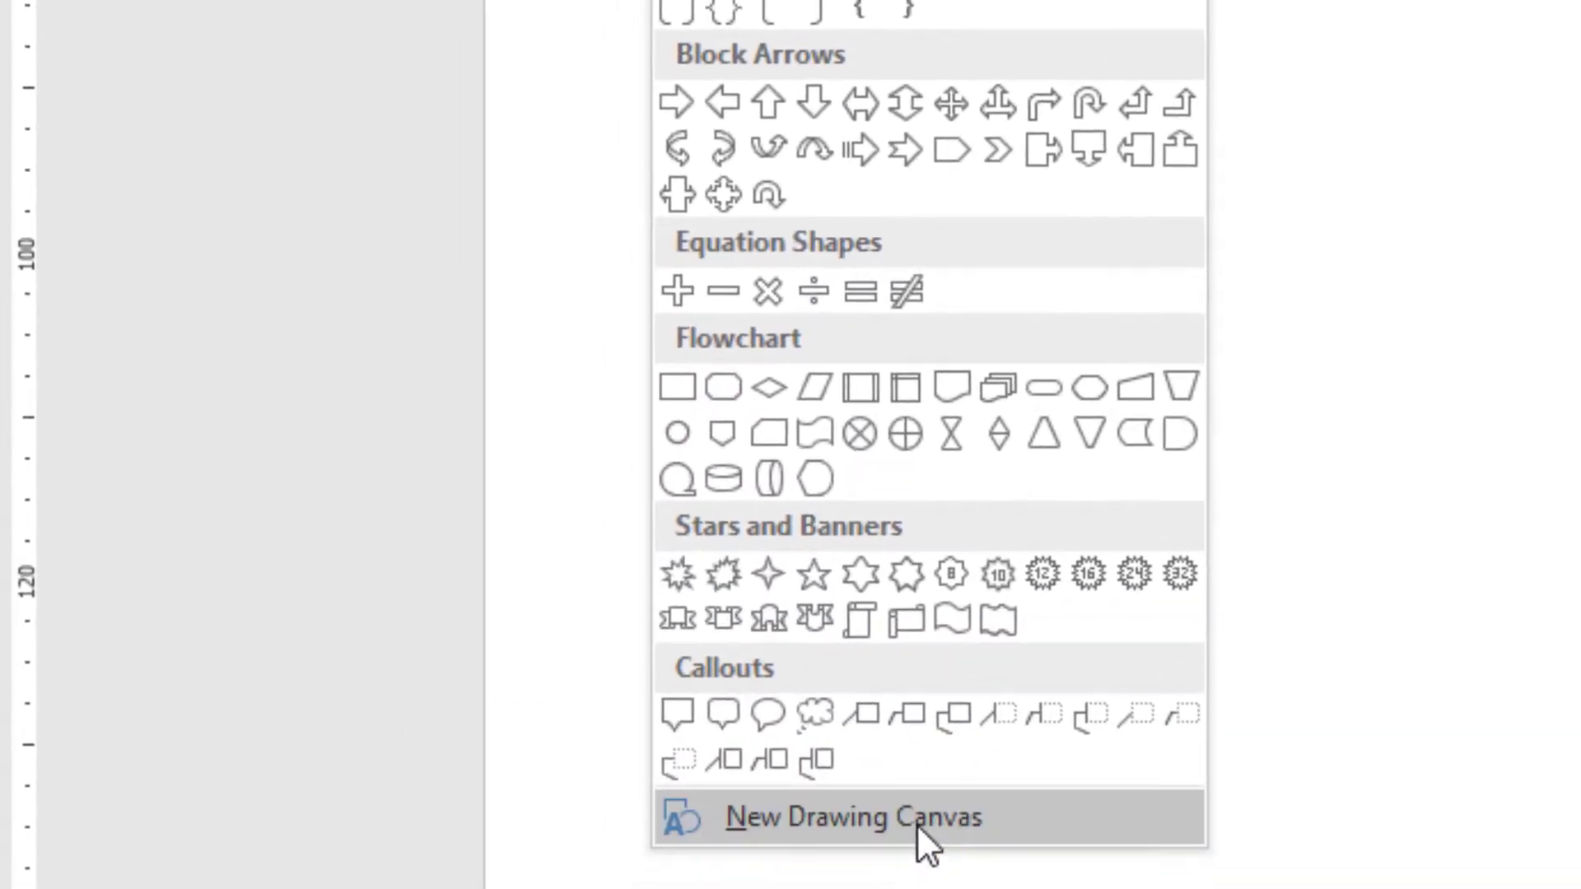
{"action": "left_click", "coordinate": [916, 823]}
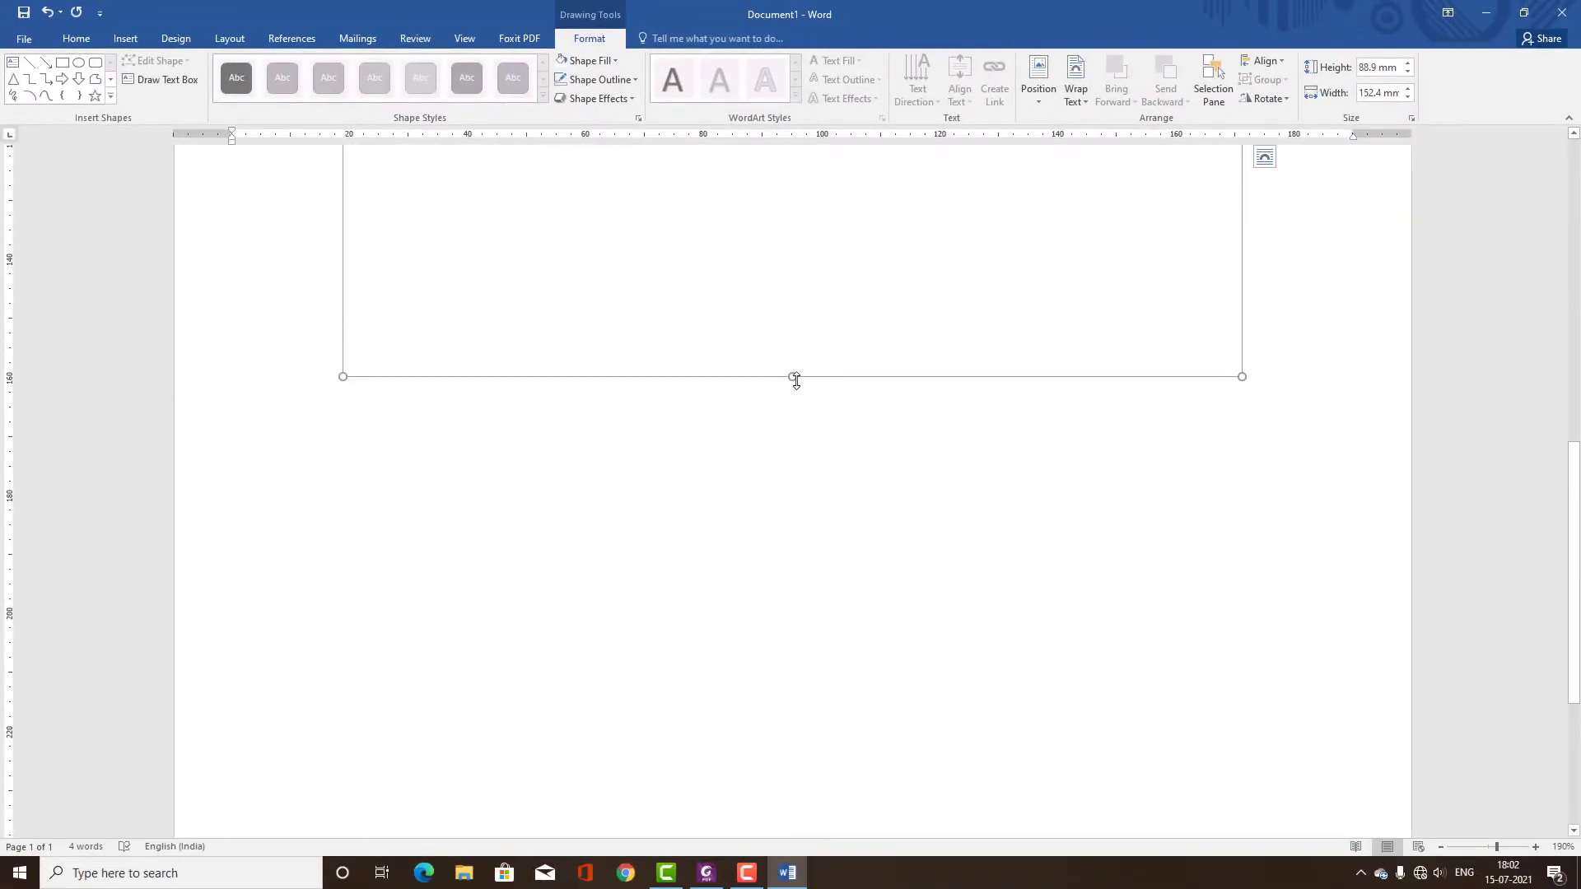
{"action": "left_click_drag", "start_coordinate": [792, 392], "coordinate": [813, 719]}
{"action": "scroll", "coordinate": [981, 508], "scroll_direction": "up", "scroll_amount": 2}
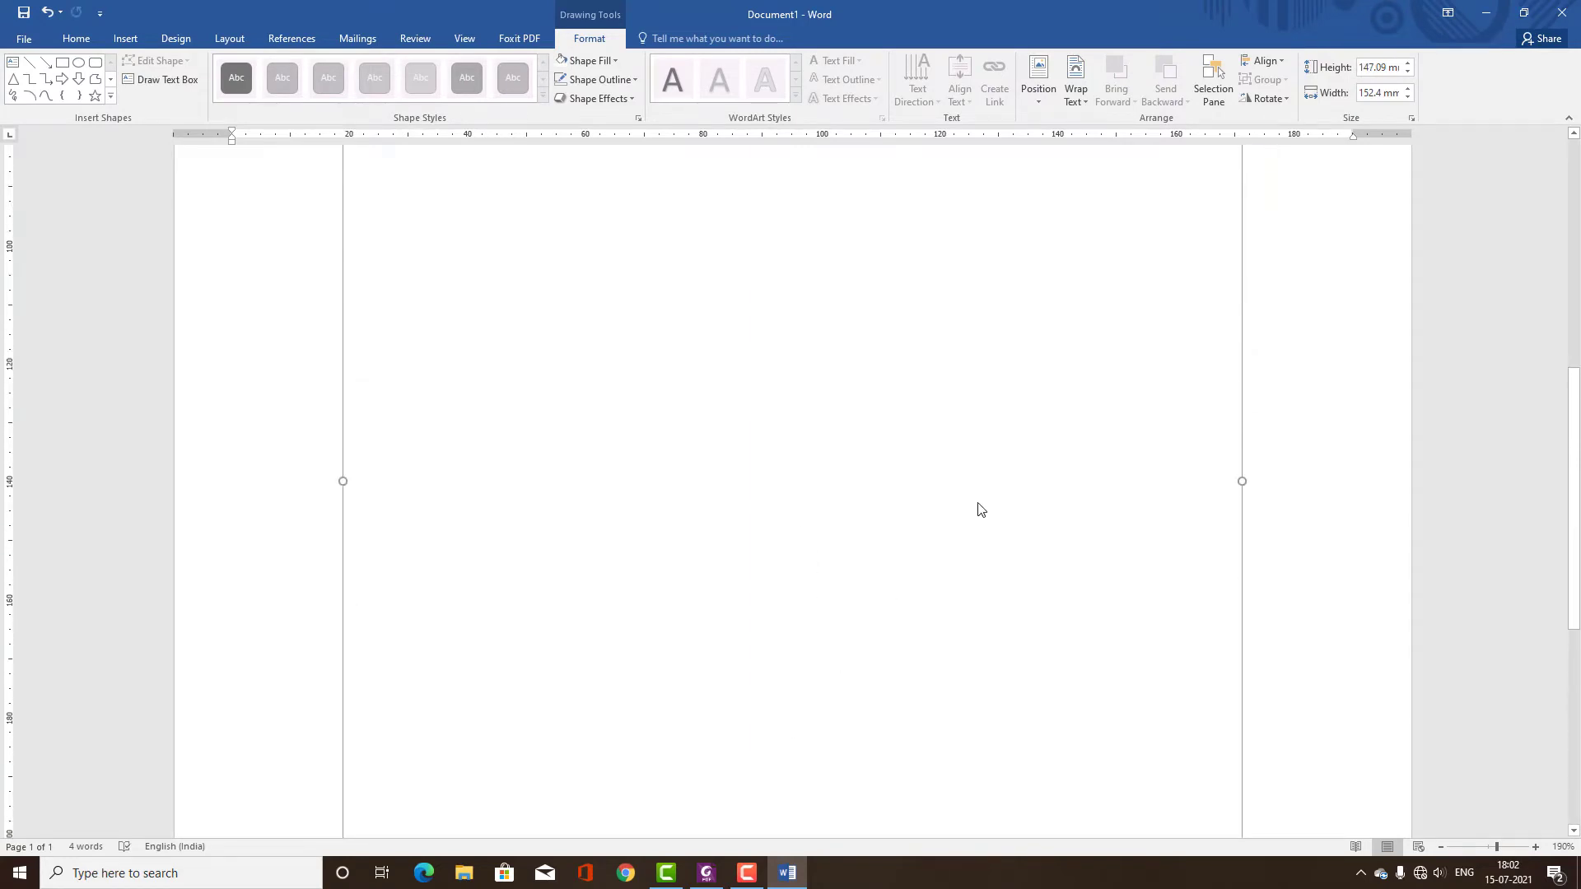
{"action": "scroll", "coordinate": [982, 508], "scroll_direction": "up", "scroll_amount": 2}
{"action": "left_click_drag", "start_coordinate": [1238, 656], "coordinate": [1375, 656]}
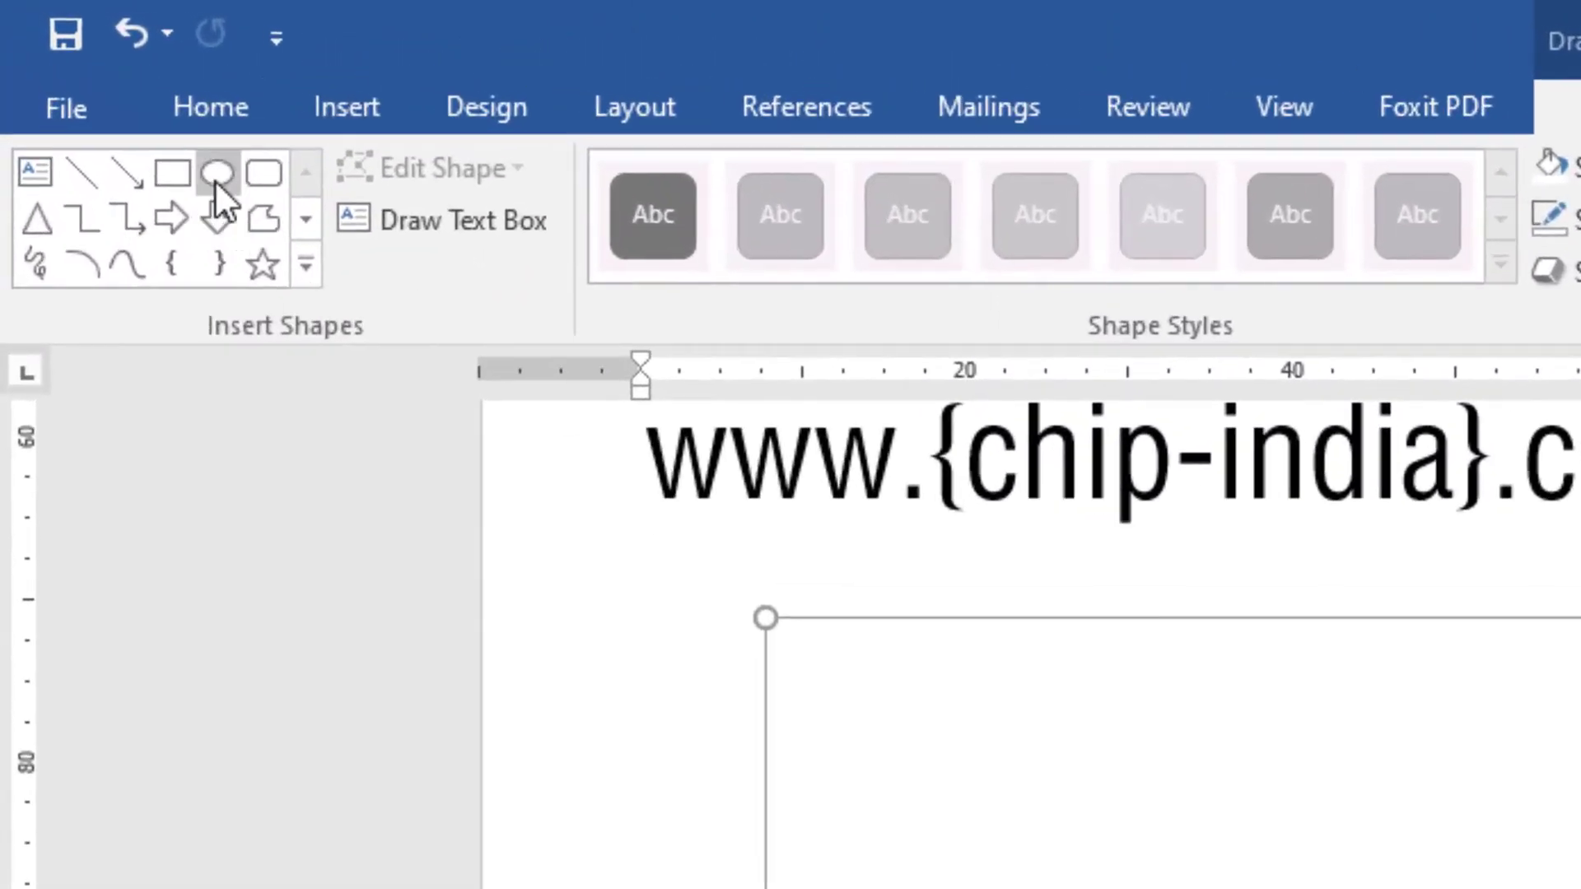
- Draw an oval on the canvas and set its height and width to 120 mm
{"action": "left_click", "coordinate": [78, 61]}
{"action": "left_click_drag", "start_coordinate": [541, 310], "coordinate": [988, 714]}
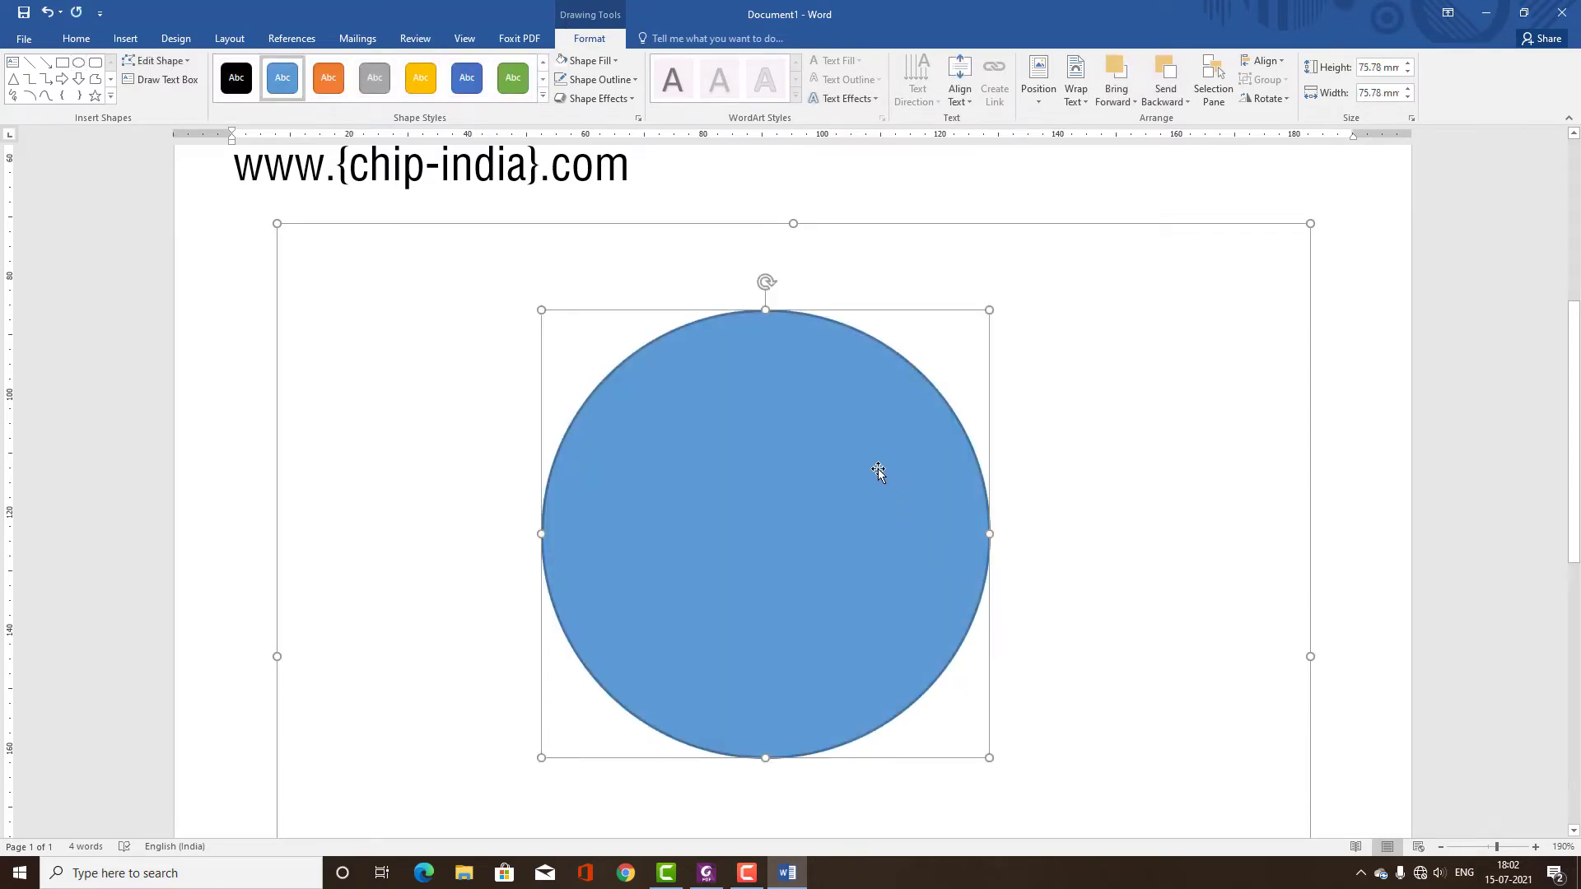
{"action": "left_click", "coordinate": [1379, 67]}
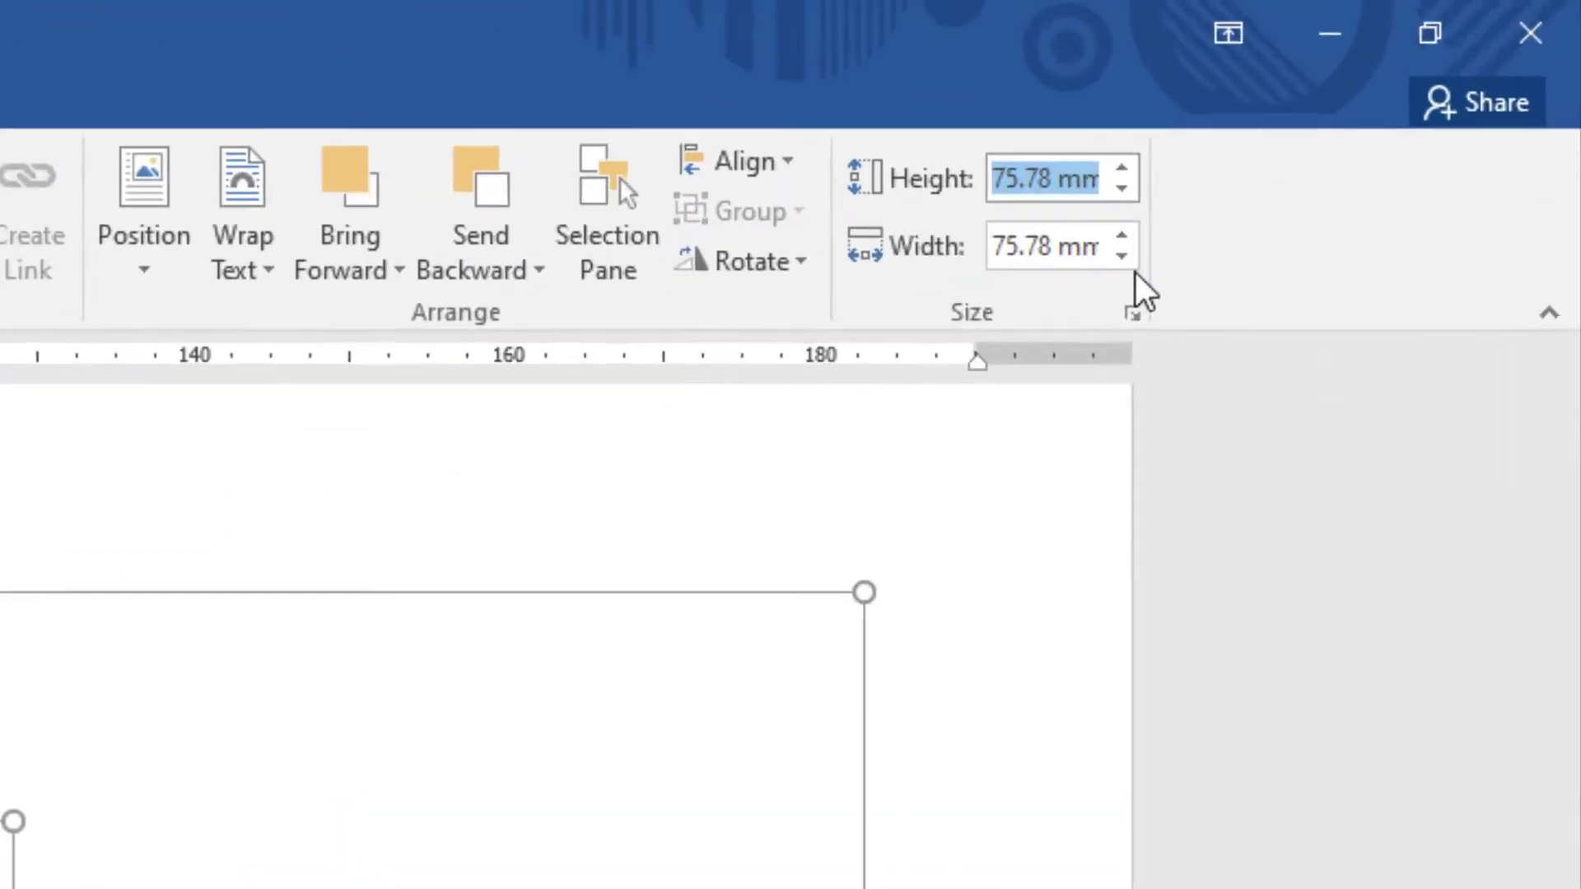
{"action": "type", "text": "120"}
{"action": "key", "text": "Return"}
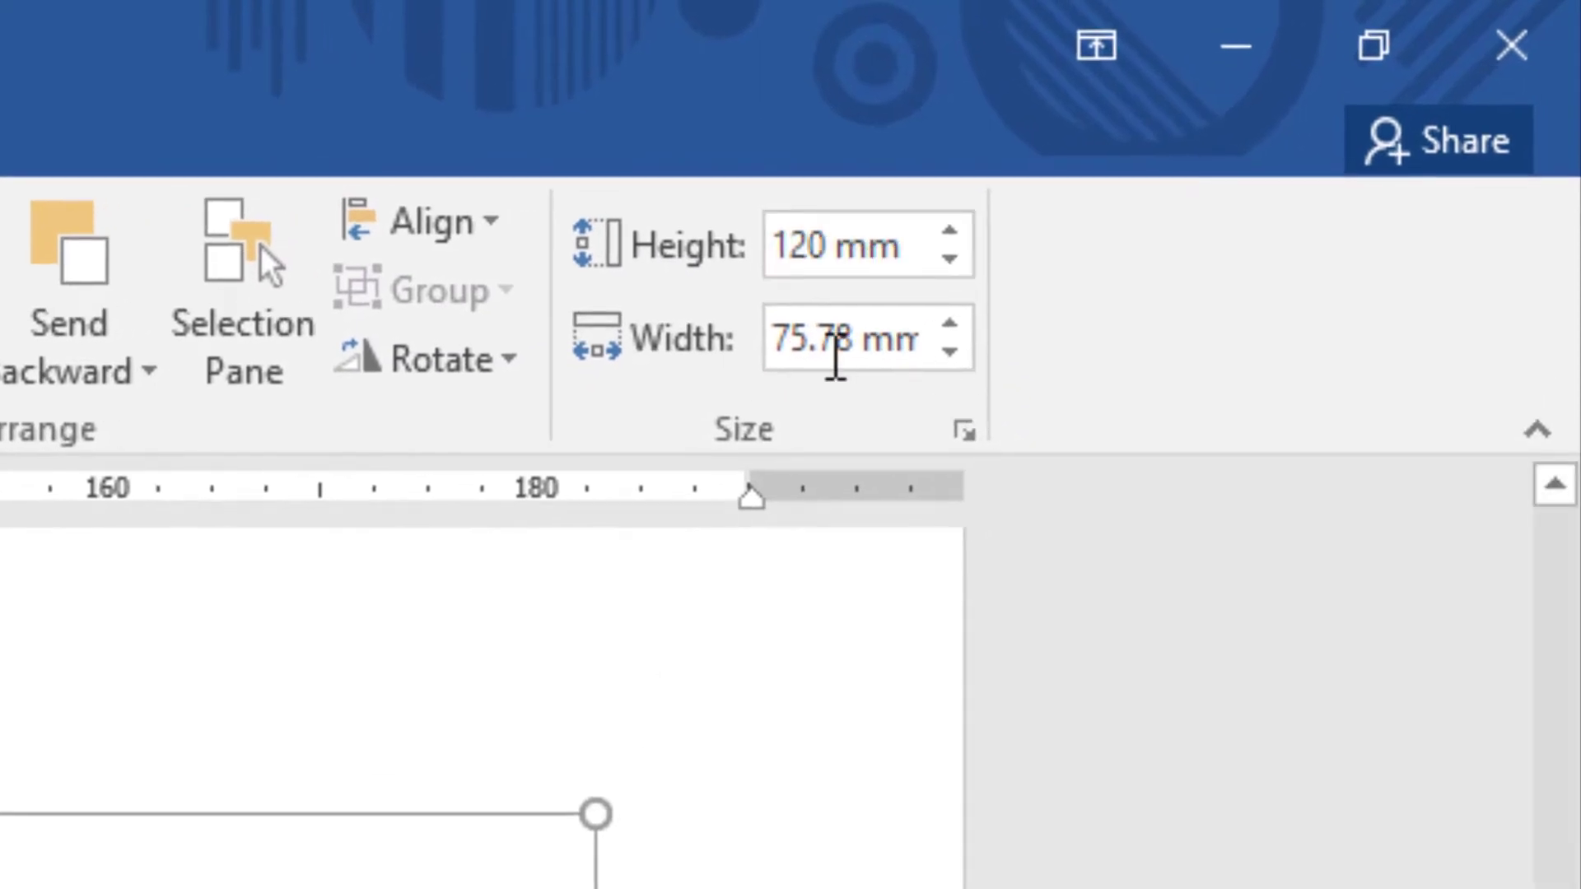
{"action": "left_click", "coordinate": [895, 346]}
{"action": "type", "text": "120"}
{"action": "key", "text": "Return"}
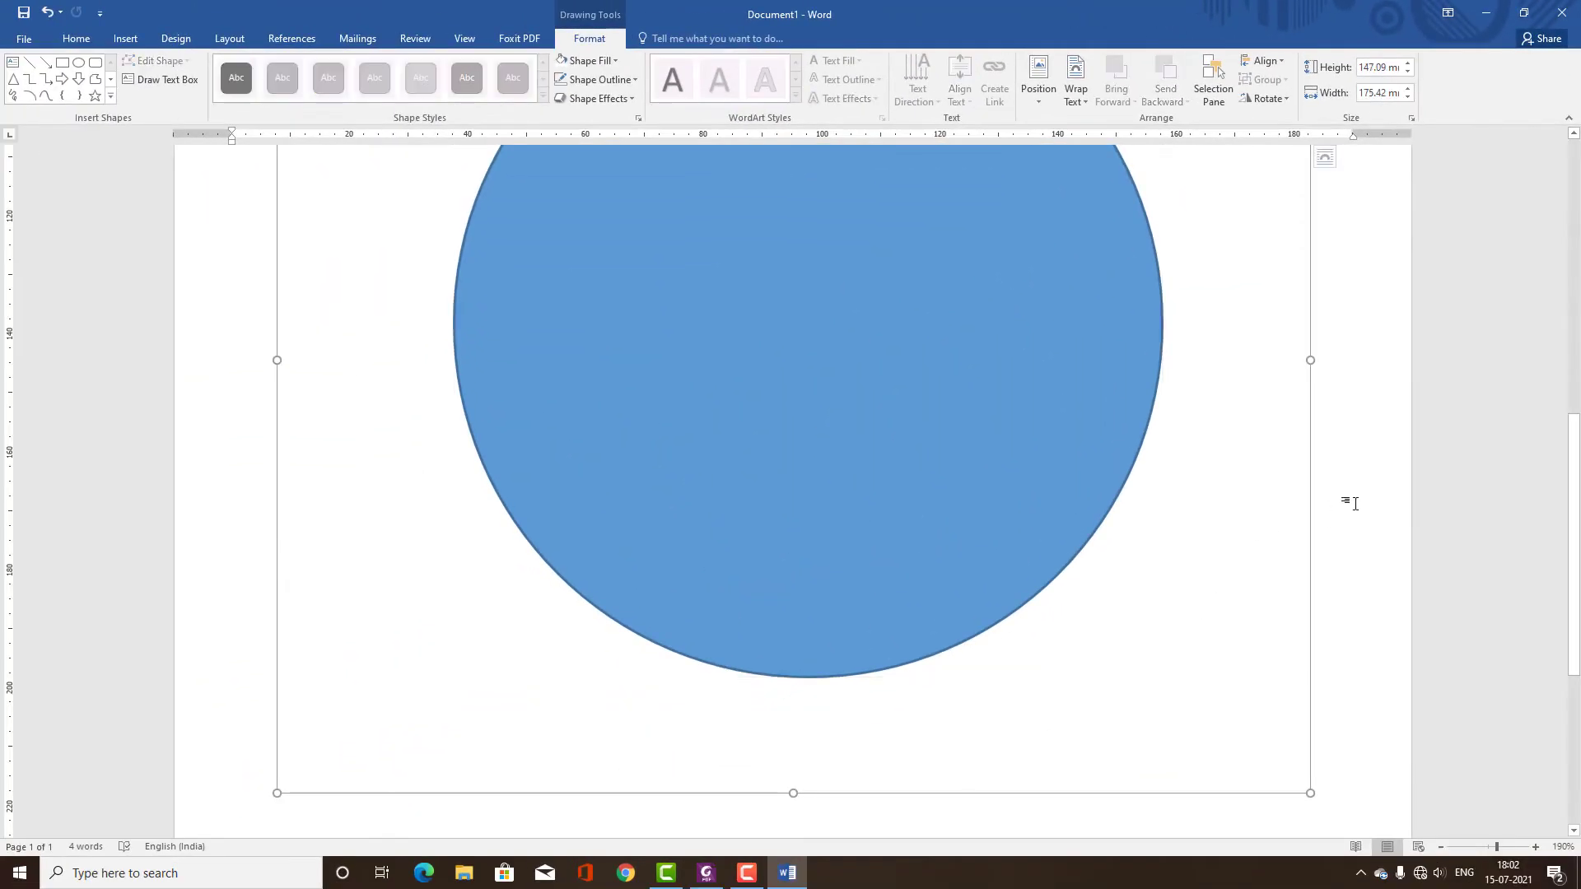
- Select the circle and move it lower within its canvas
{"action": "left_click", "coordinate": [1348, 501]}
{"action": "scroll", "coordinate": [1045, 517], "scroll_direction": "up", "scroll_amount": 3}
{"action": "left_click", "coordinate": [897, 434]}
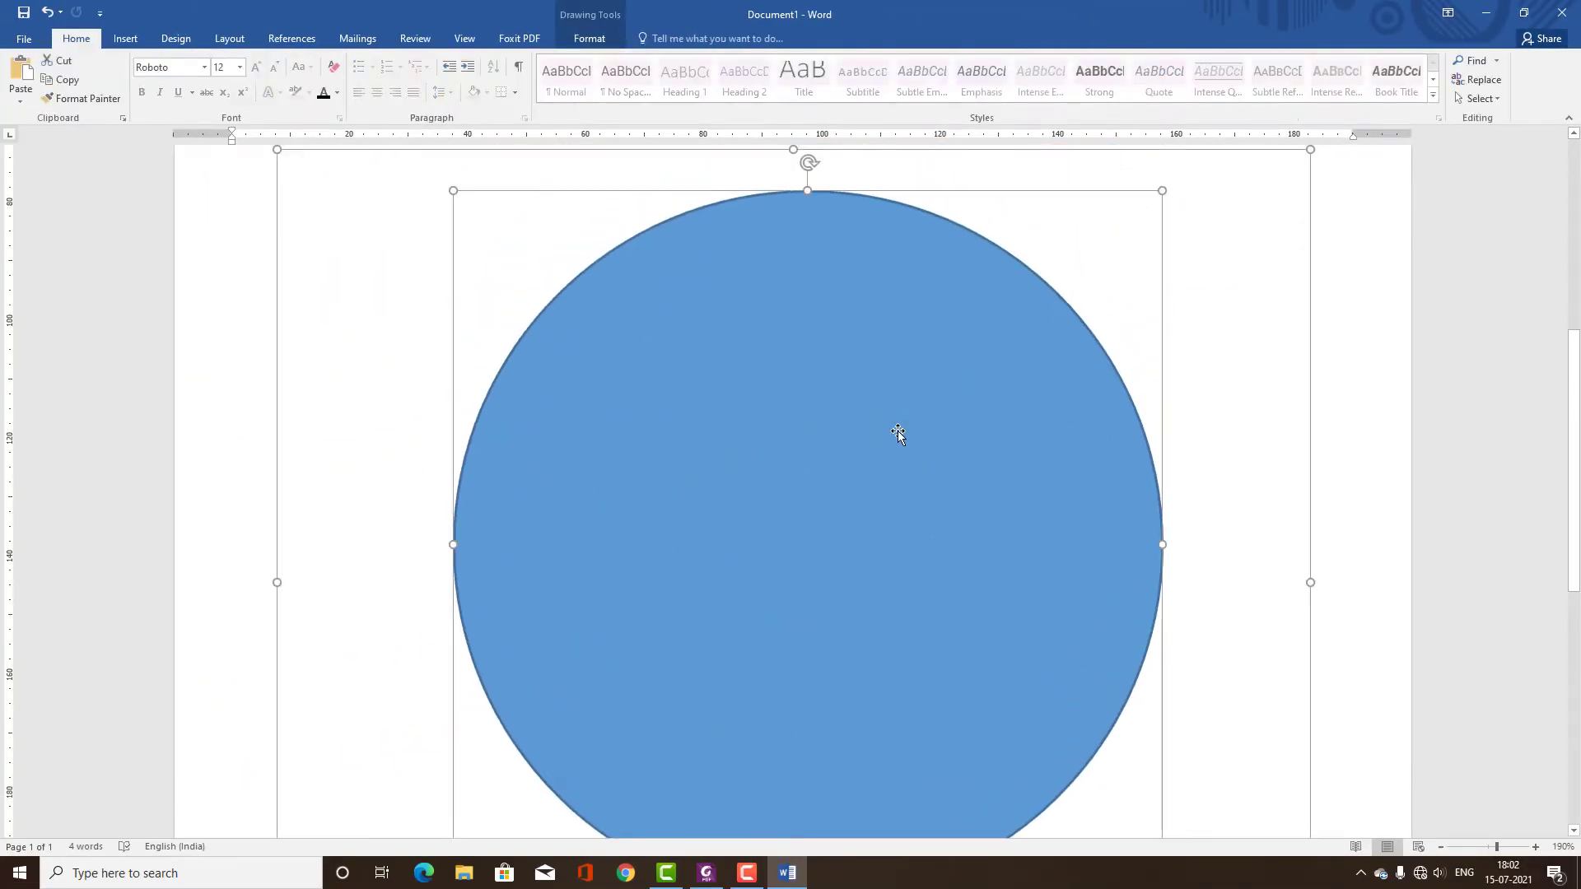
{"action": "scroll", "coordinate": [897, 434], "scroll_direction": "down", "scroll_amount": 3}
{"action": "scroll", "coordinate": [897, 434], "scroll_direction": "up", "scroll_amount": 2}
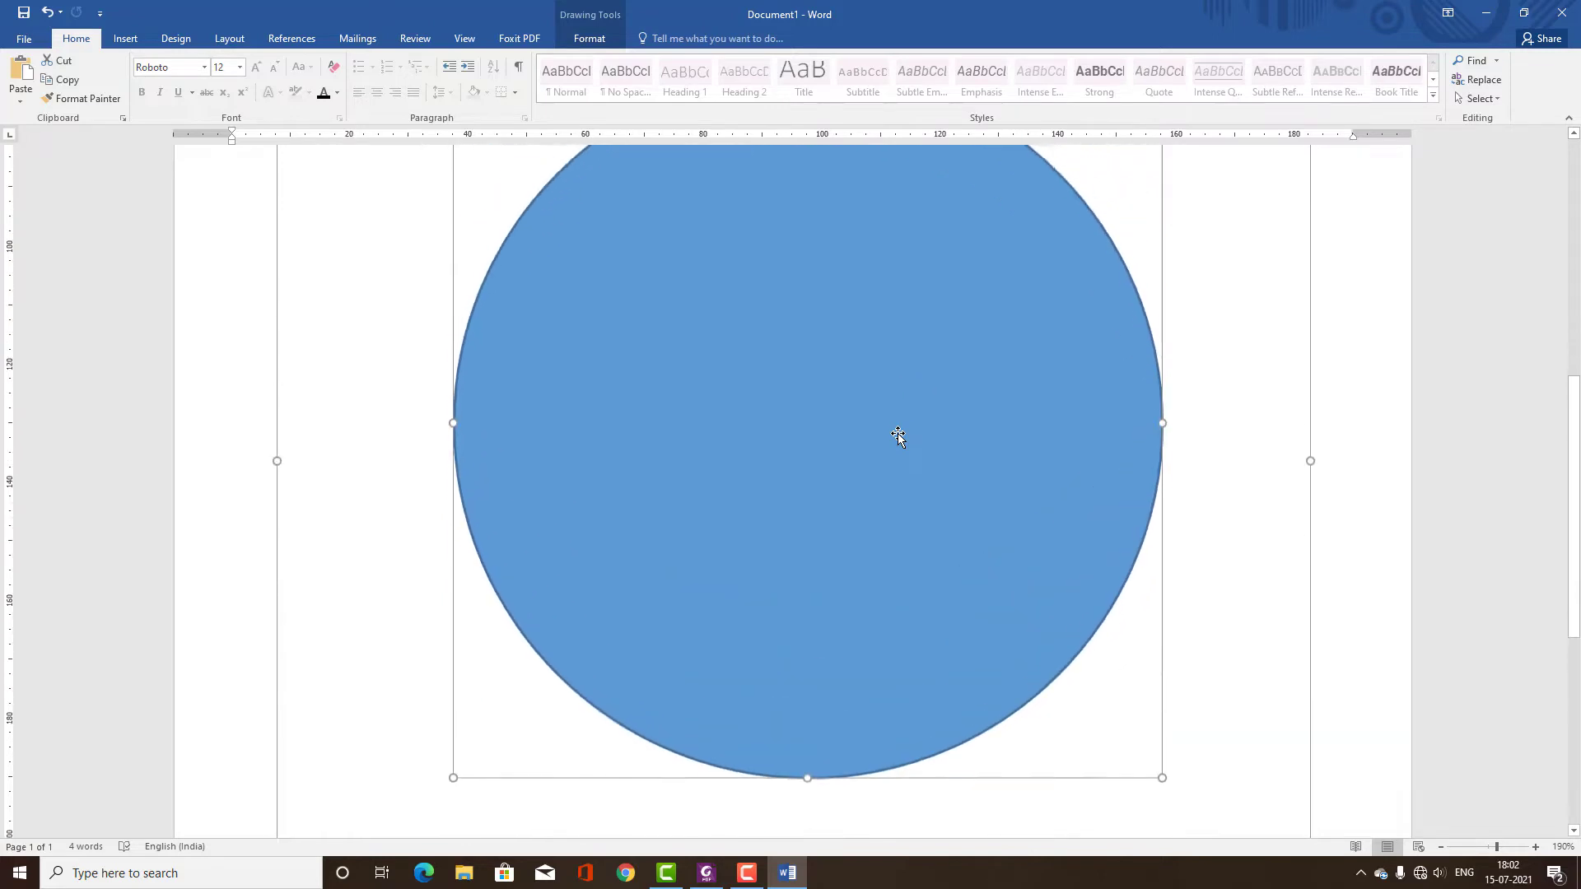
{"action": "scroll", "coordinate": [897, 434], "scroll_direction": "down", "scroll_amount": 3, "text": "ctrl"}
{"action": "left_click", "coordinate": [898, 433]}
{"action": "scroll", "coordinate": [897, 433], "scroll_direction": "up", "scroll_amount": 3}
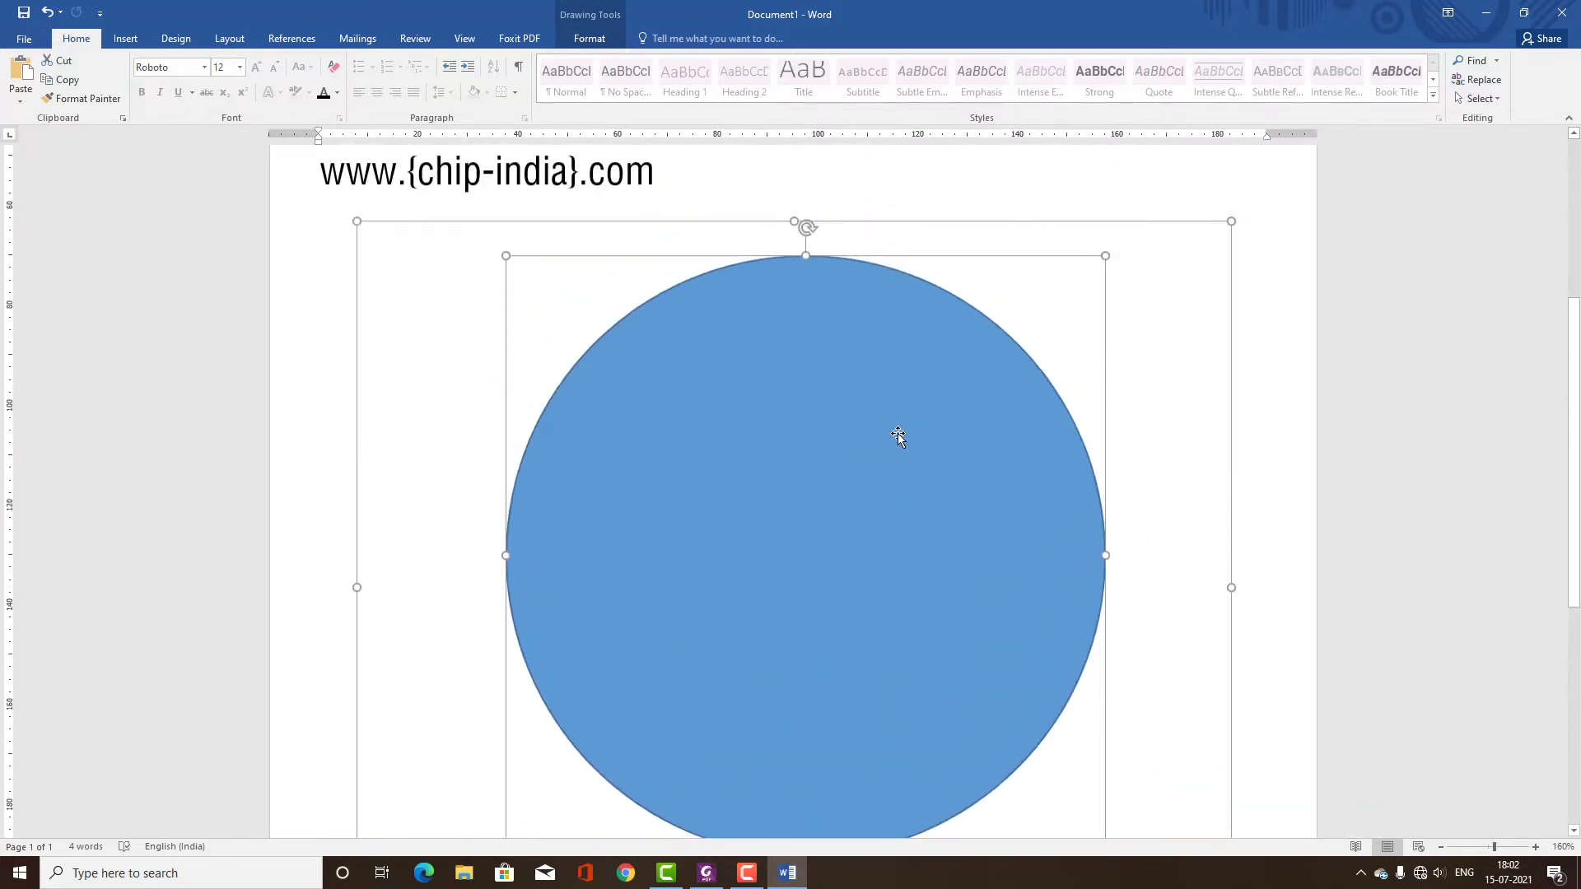
{"action": "left_click", "coordinate": [1260, 451]}
{"action": "scroll", "coordinate": [865, 482], "scroll_direction": "down", "scroll_amount": 3}
{"action": "left_click", "coordinate": [852, 468]}
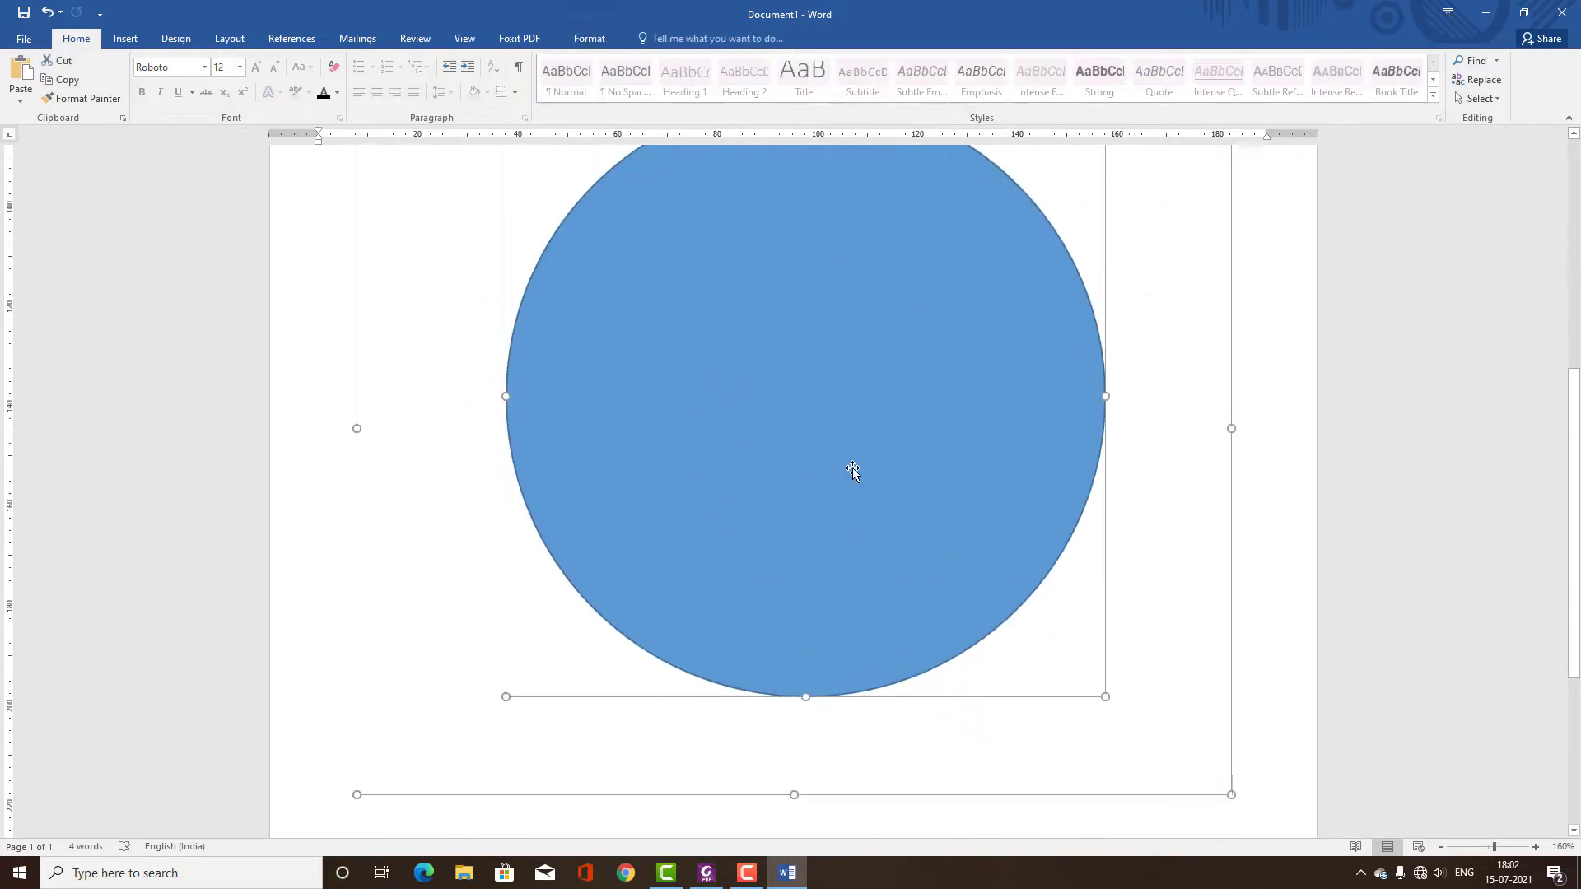
{"action": "scroll", "coordinate": [912, 472], "scroll_direction": "up", "scroll_amount": 2}
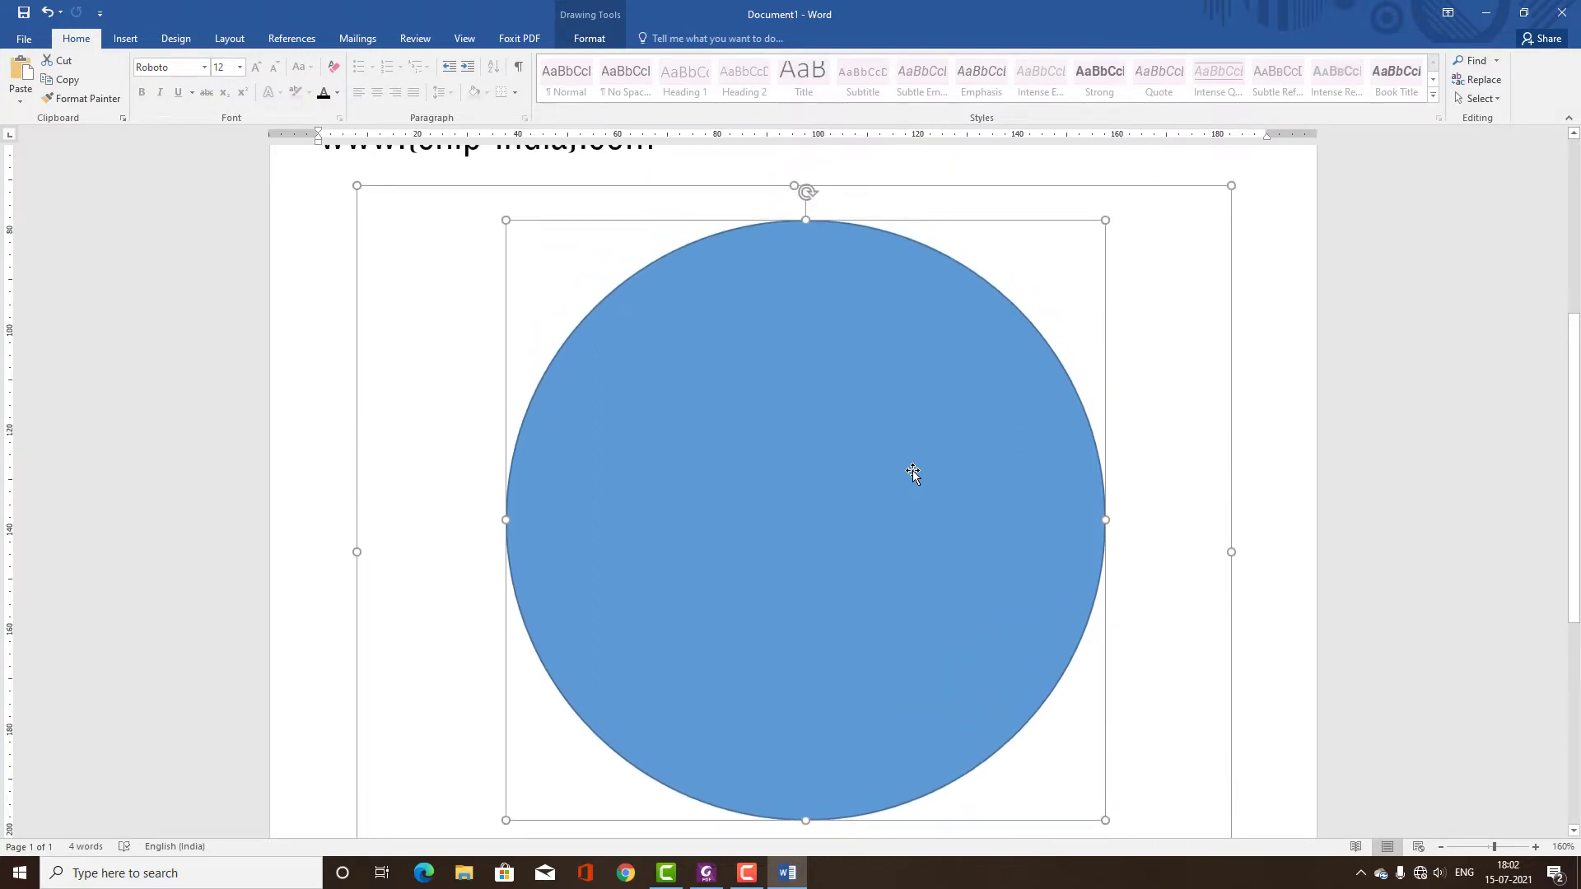
{"action": "left_click_drag", "start_coordinate": [894, 434], "coordinate": [890, 466]}
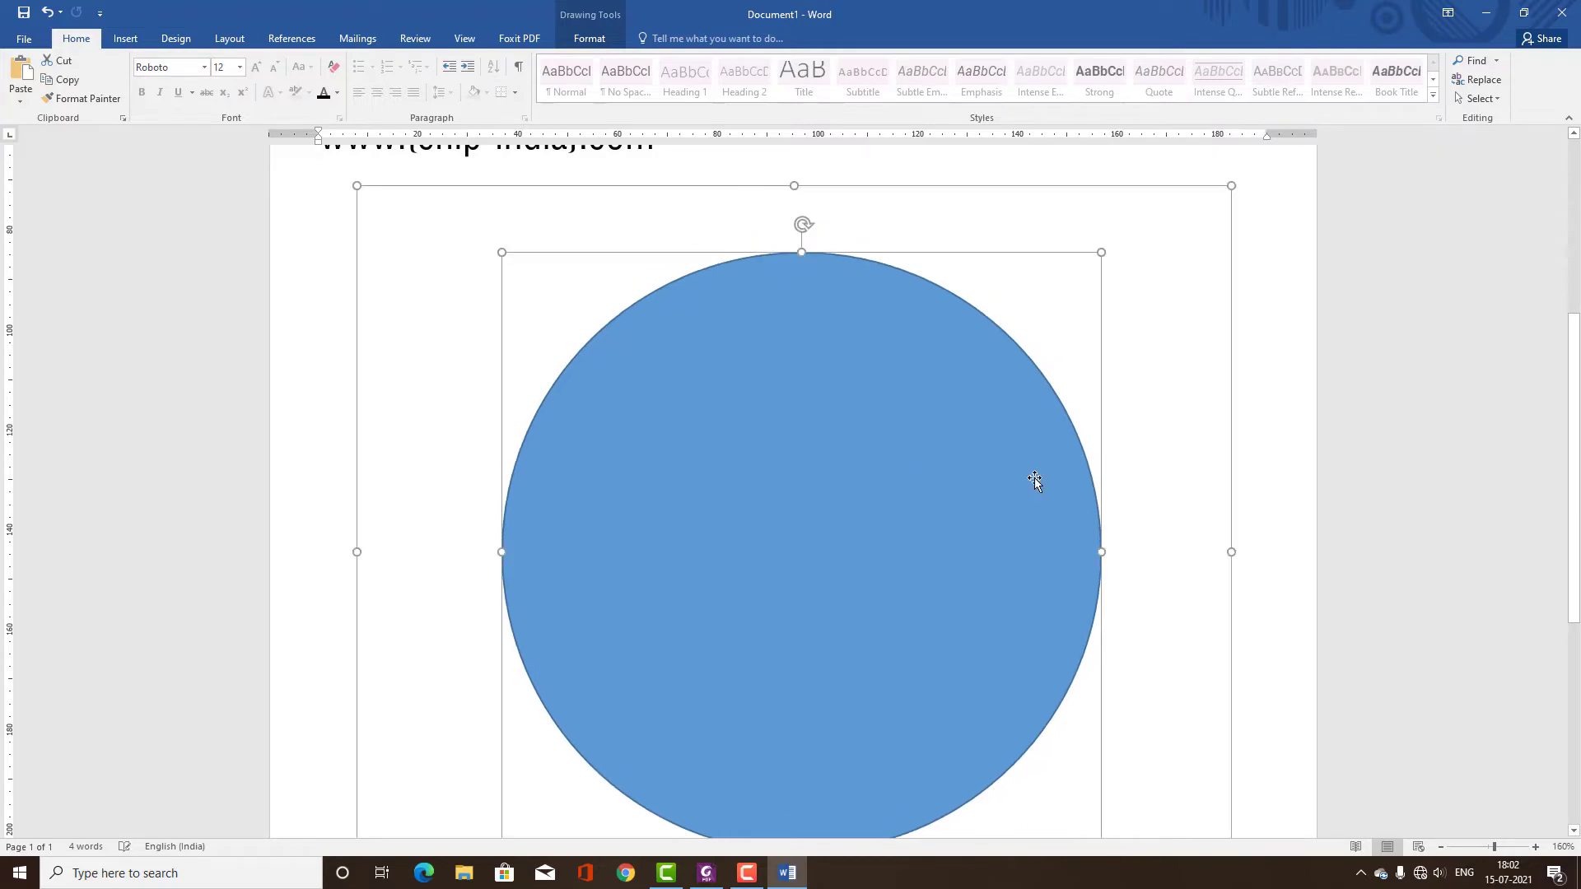
{"action": "scroll", "coordinate": [1018, 485], "scroll_direction": "down", "scroll_amount": 1}
- Compare with the reference disc and shift the circle right to centre it horizontally
{"action": "key", "text": "alt+Tab"}
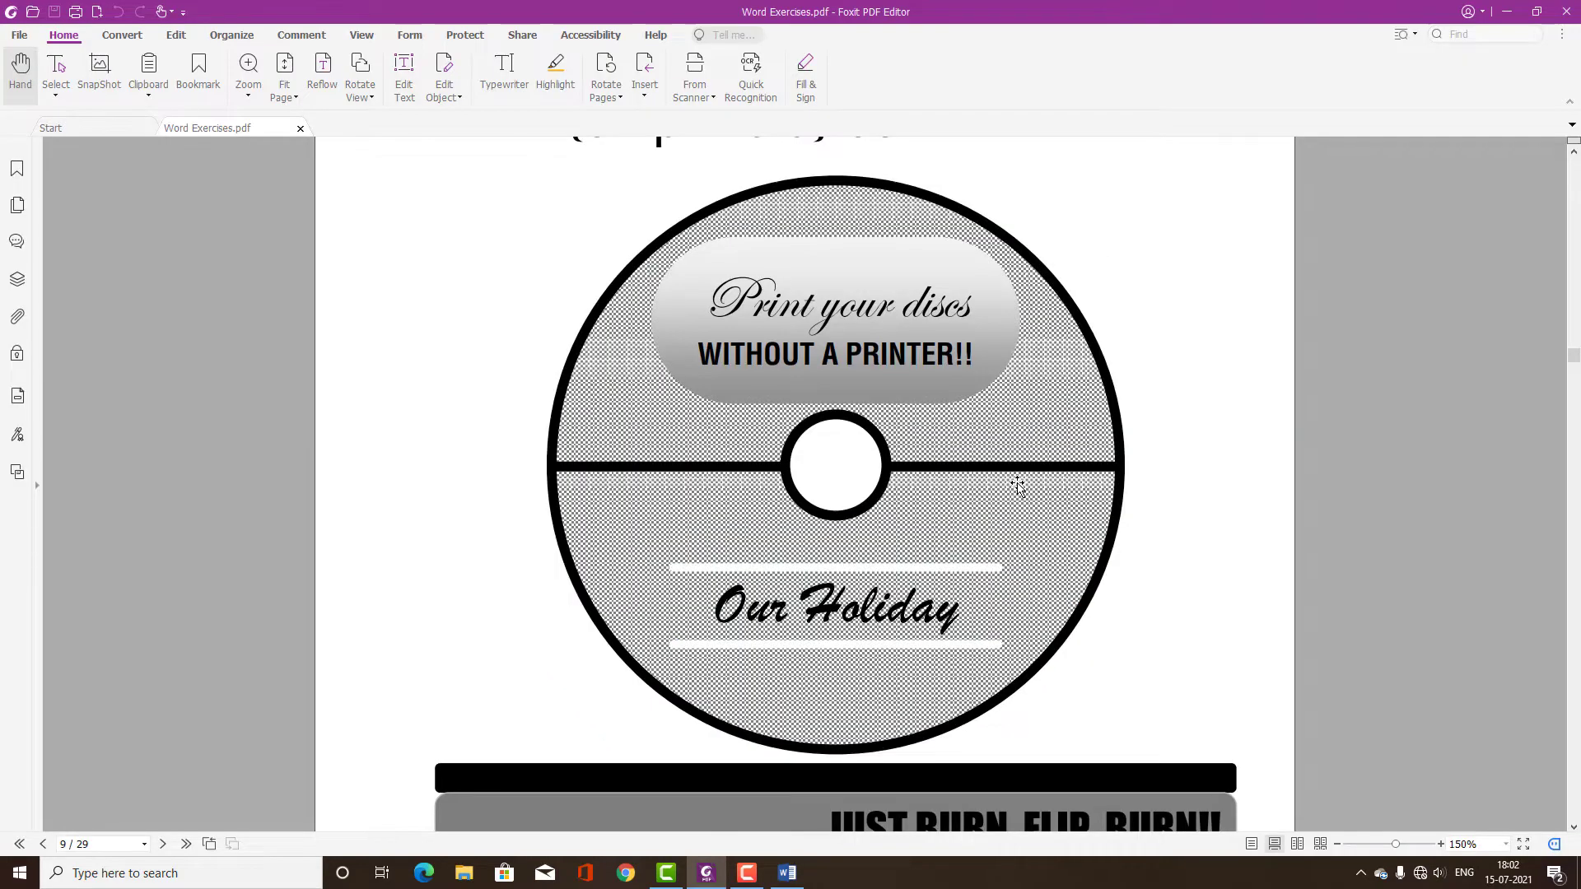
{"action": "key", "text": "alt+Tab"}
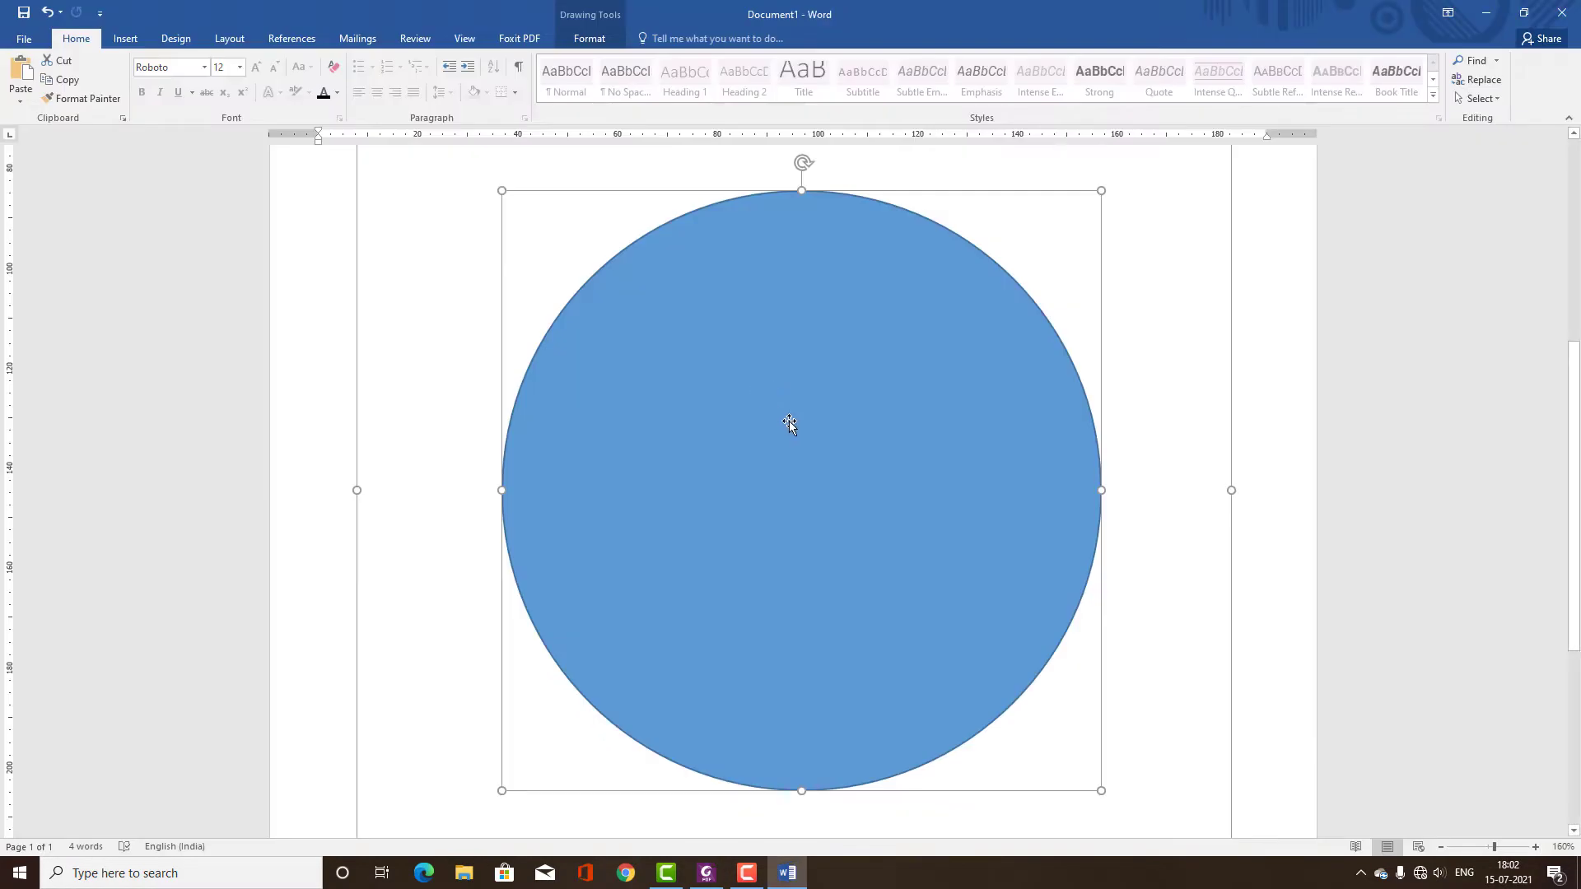
{"action": "scroll", "coordinate": [1009, 405], "scroll_direction": "down", "scroll_amount": 2}
{"action": "scroll", "coordinate": [1009, 405], "scroll_direction": "down", "scroll_amount": 4, "text": "ctrl"}
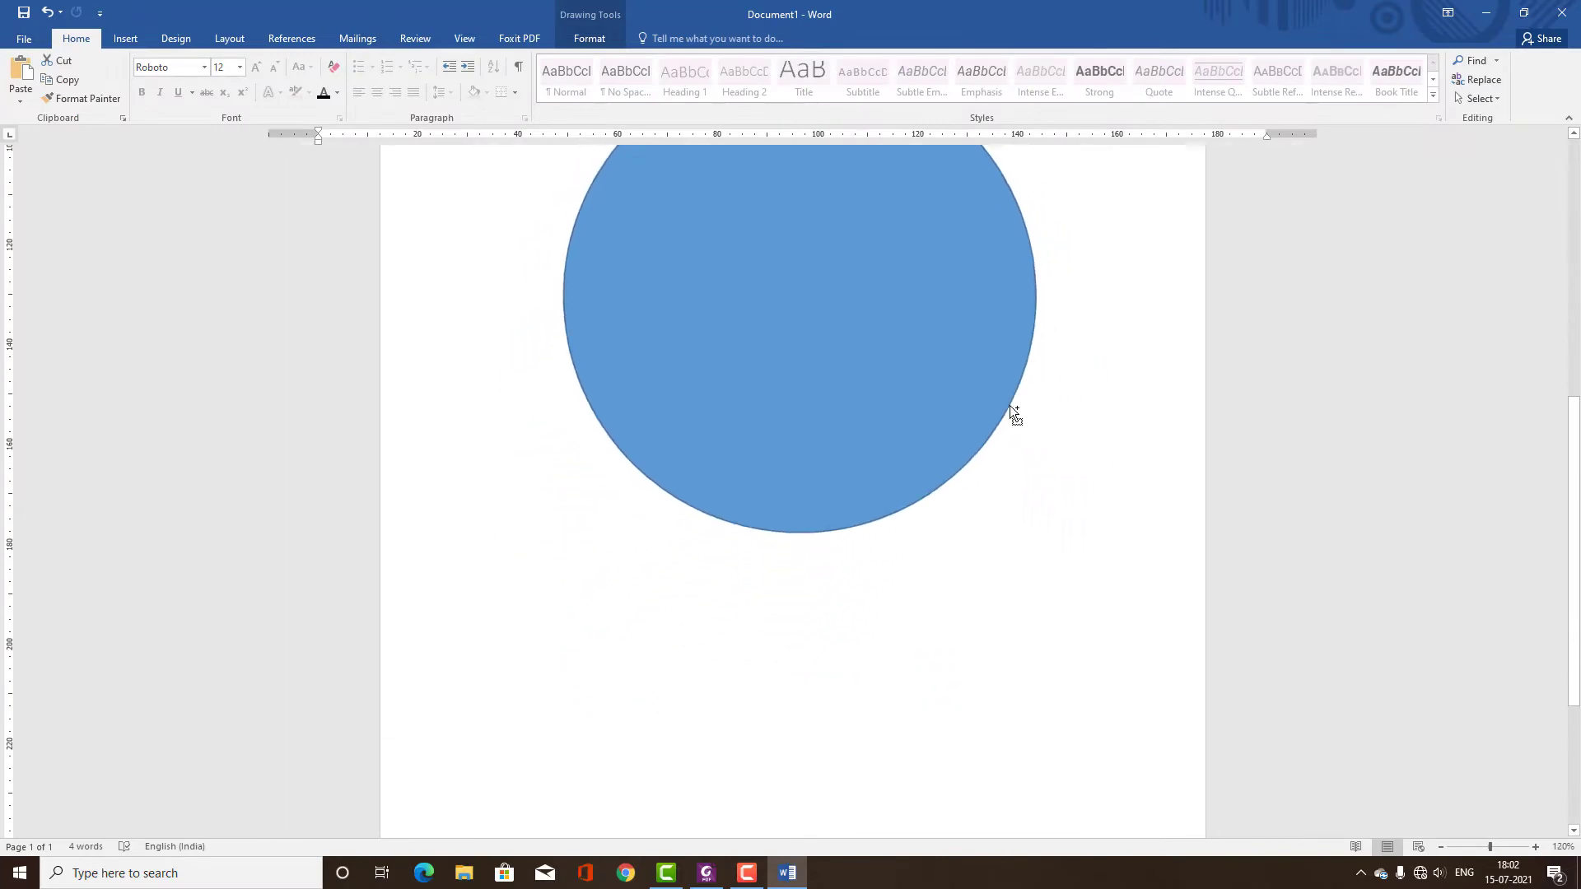
{"action": "scroll", "coordinate": [1010, 408], "scroll_direction": "up", "scroll_amount": 3}
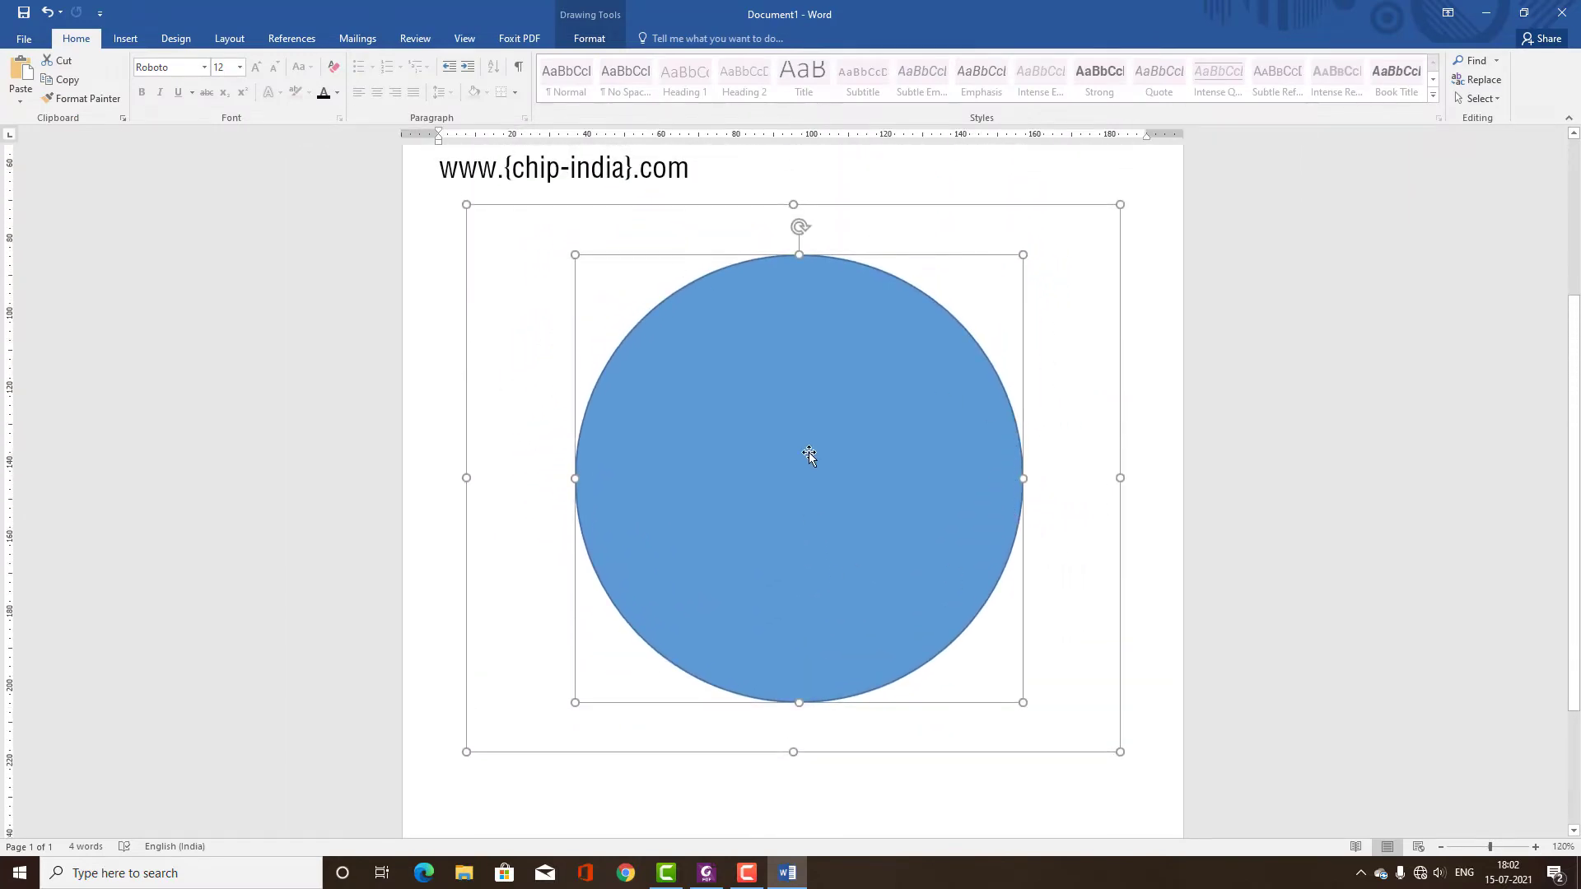
{"action": "left_click_drag", "start_coordinate": [808, 454], "coordinate": [815, 452]}
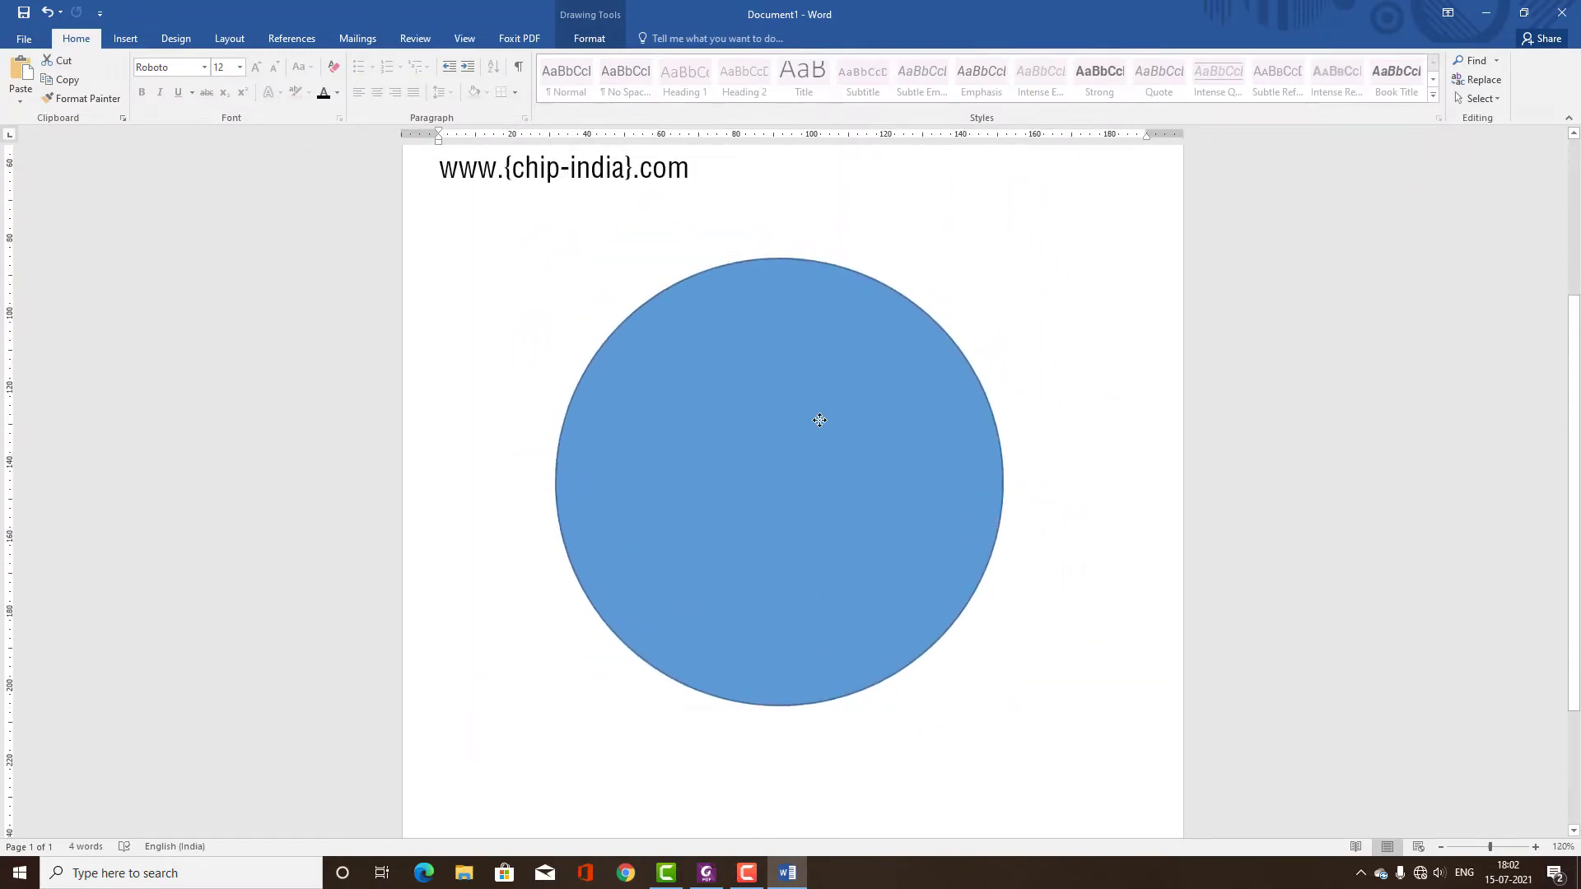
{"action": "left_click", "coordinate": [594, 39]}
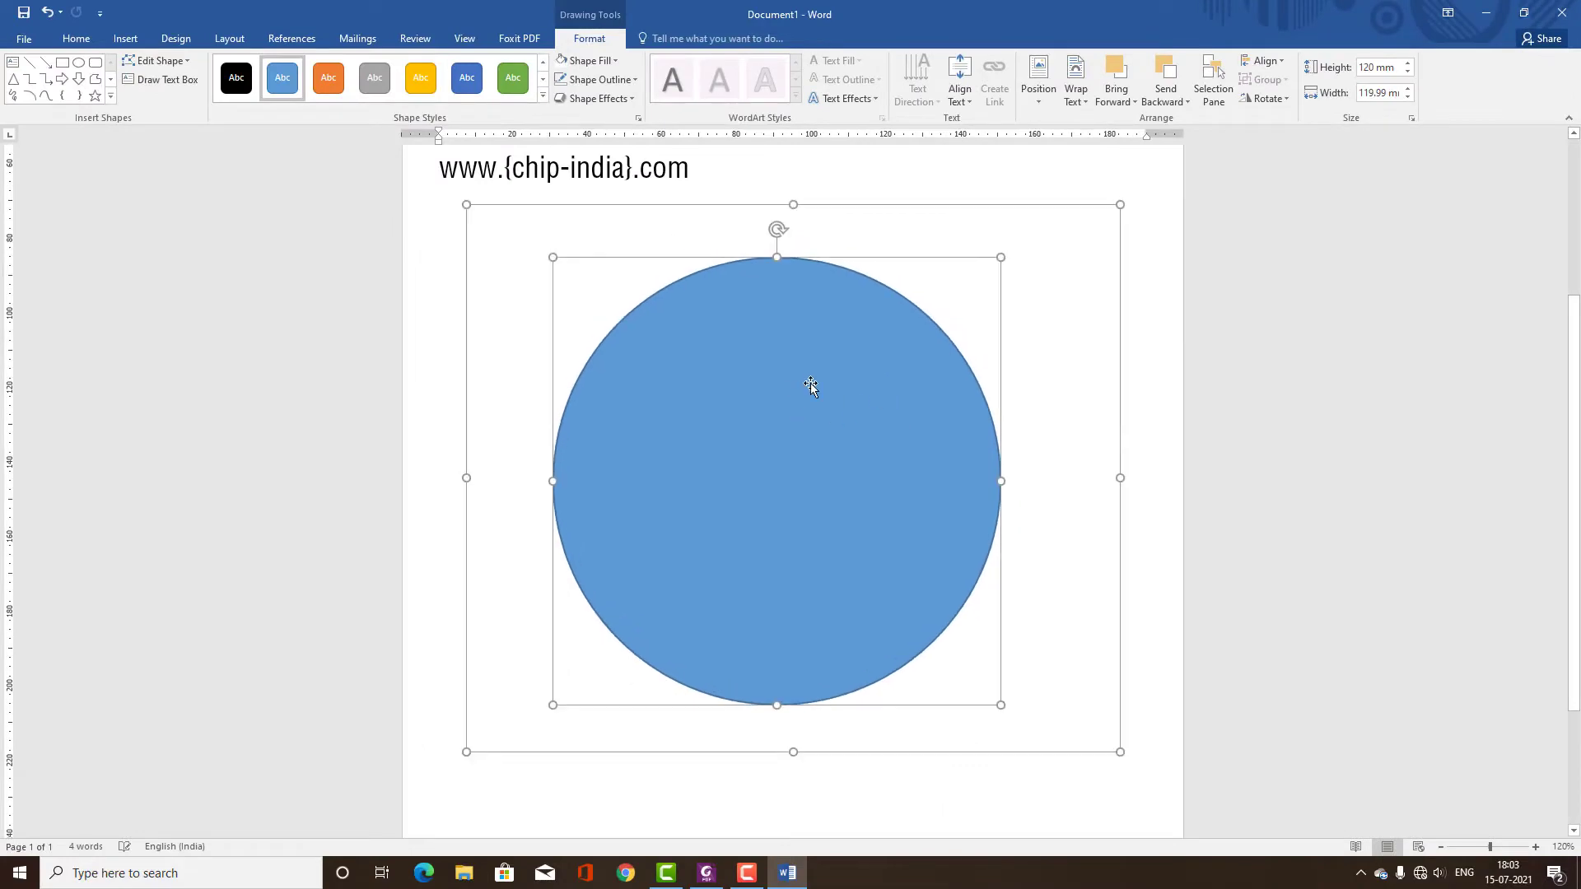
{"action": "left_click_drag", "start_coordinate": [810, 383], "coordinate": [881, 429]}
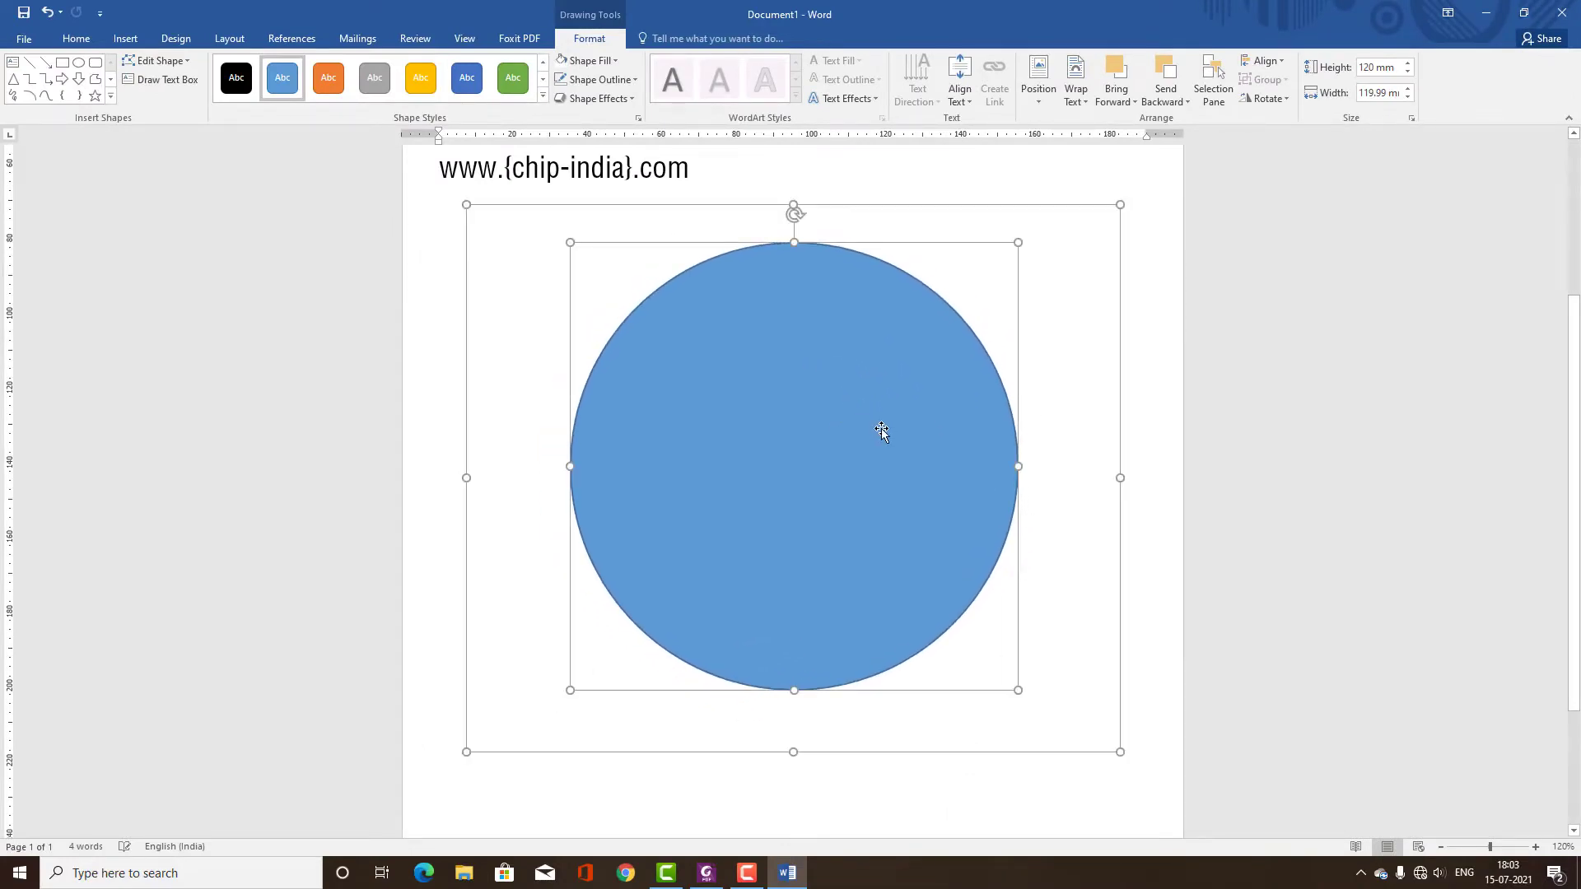
{"action": "key", "text": "alt+Tab"}
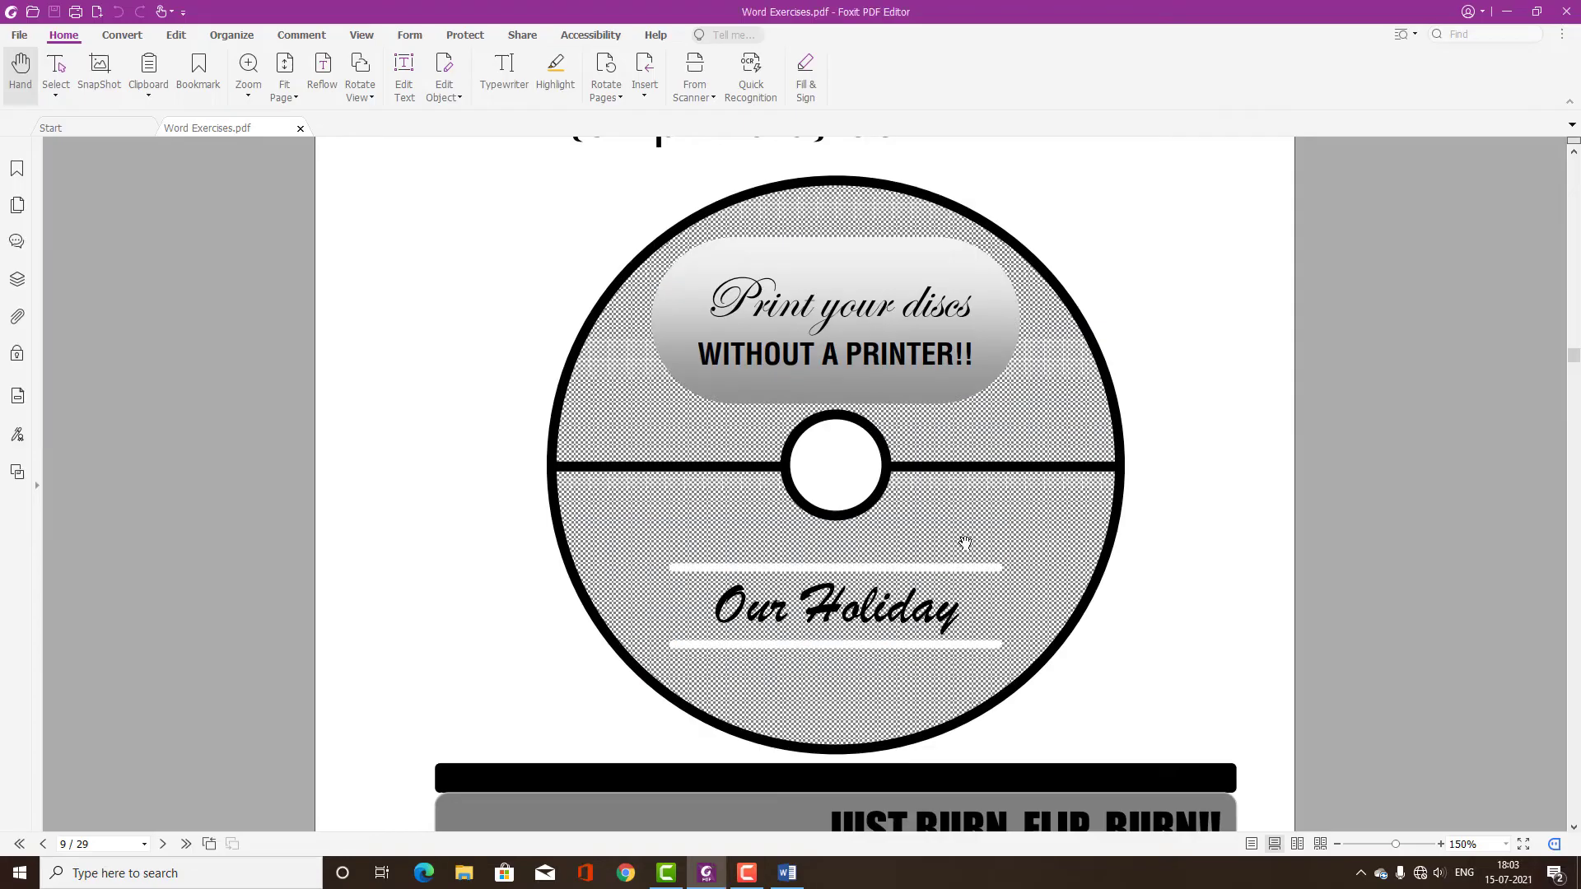
{"action": "key", "text": "alt+Tab"}
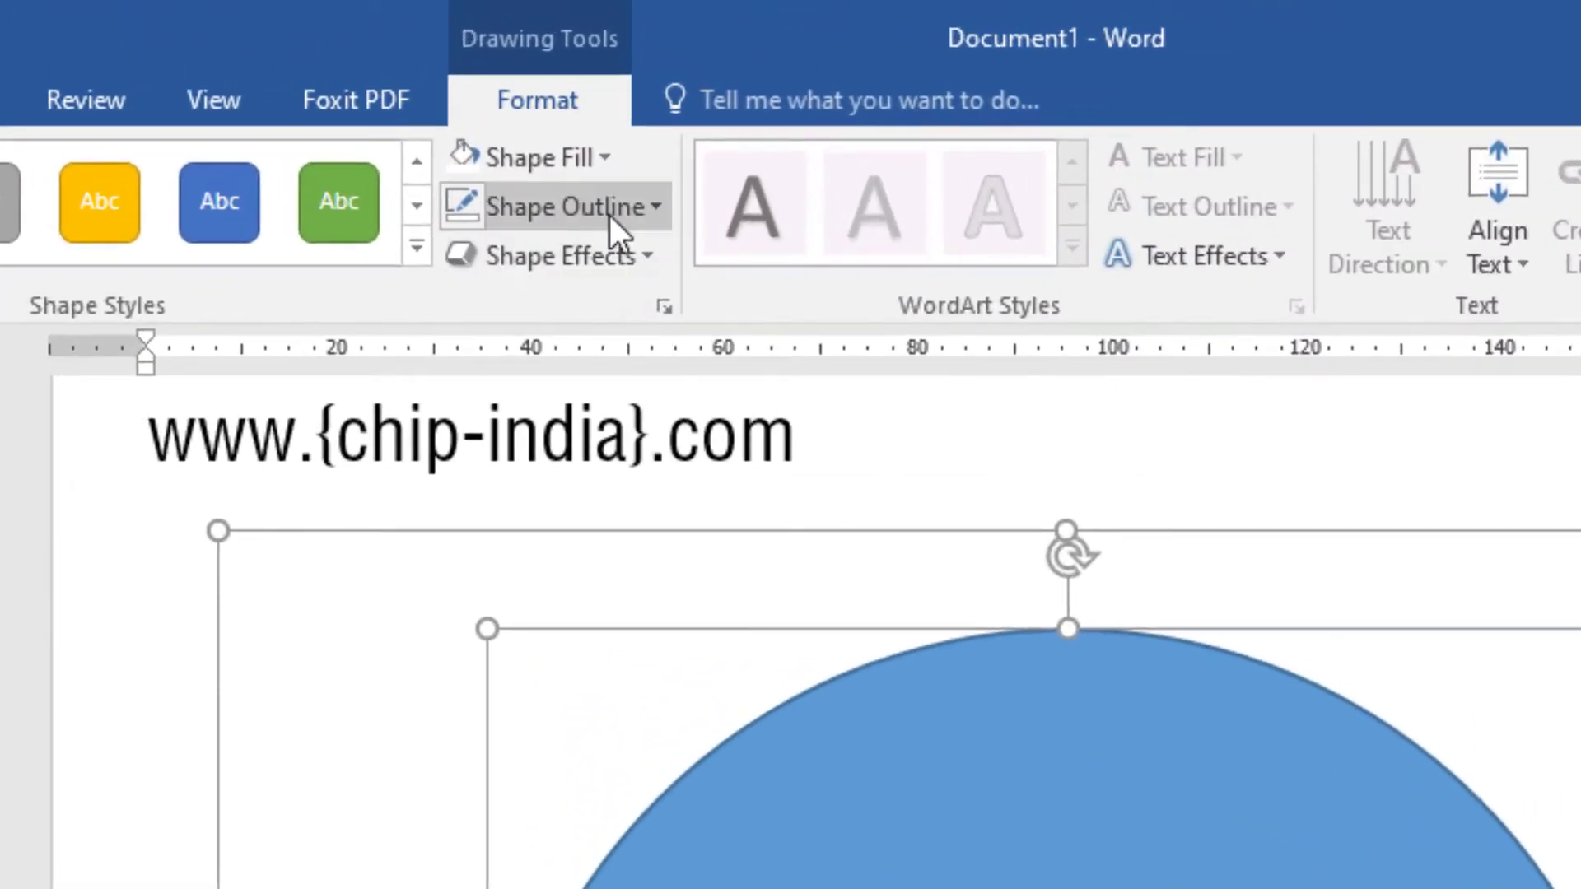
- Set the circle's outline width to 6 pt in the Format Shape pane
{"action": "left_click", "coordinate": [633, 206]}
{"action": "mouse_move", "coordinate": [509, 637]}
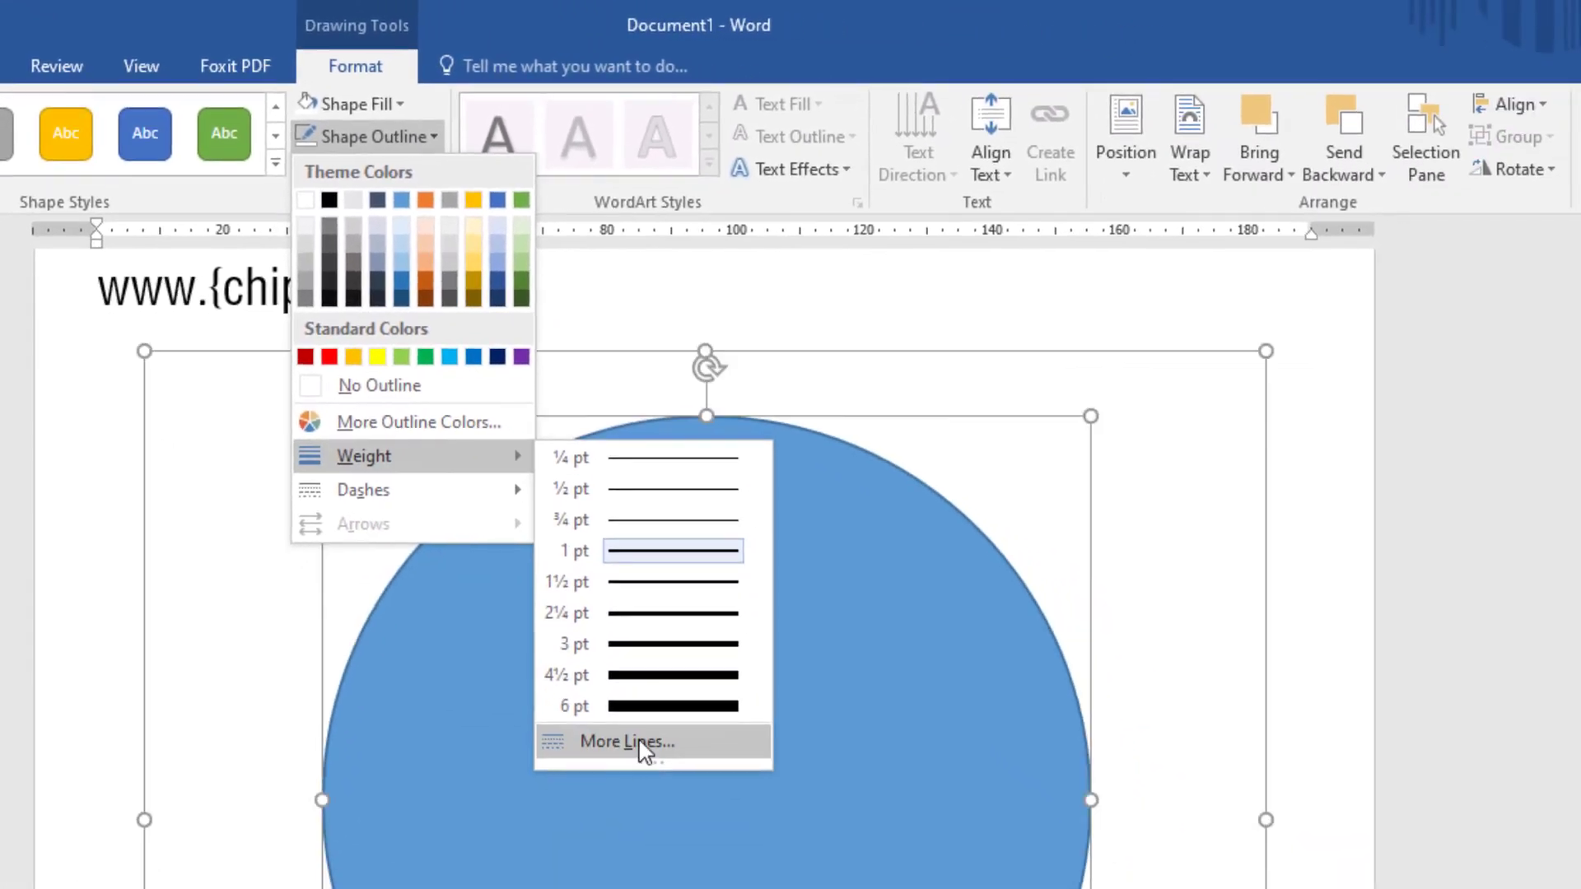
{"action": "left_click", "coordinate": [990, 734]}
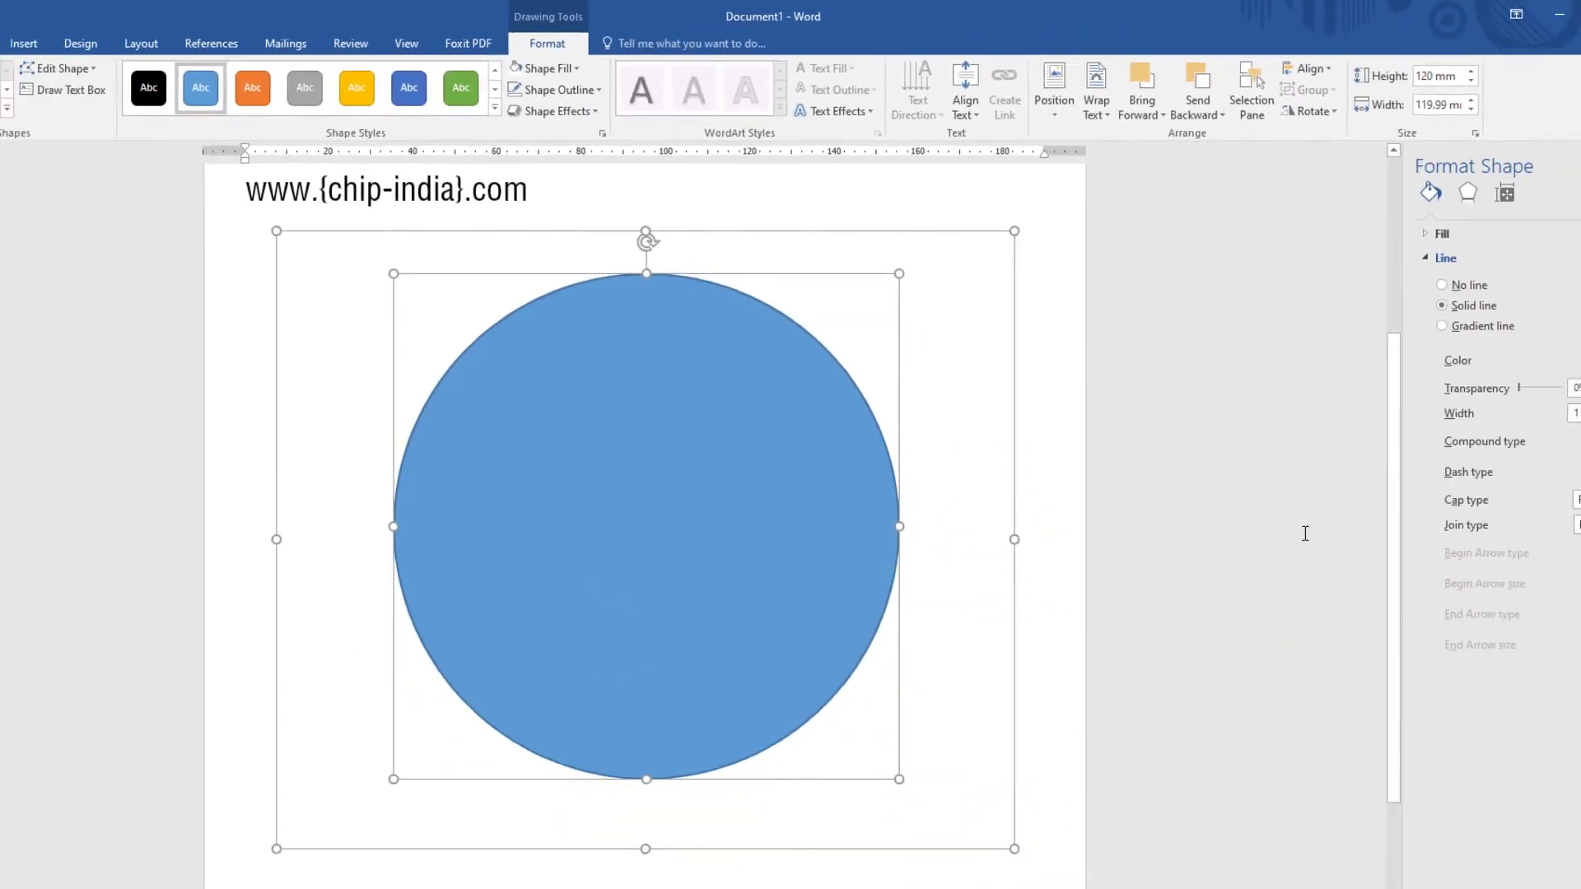
{"action": "left_click", "coordinate": [1545, 362]}
{"action": "left_click", "coordinate": [1545, 363]}
{"action": "left_click", "coordinate": [1545, 363]}
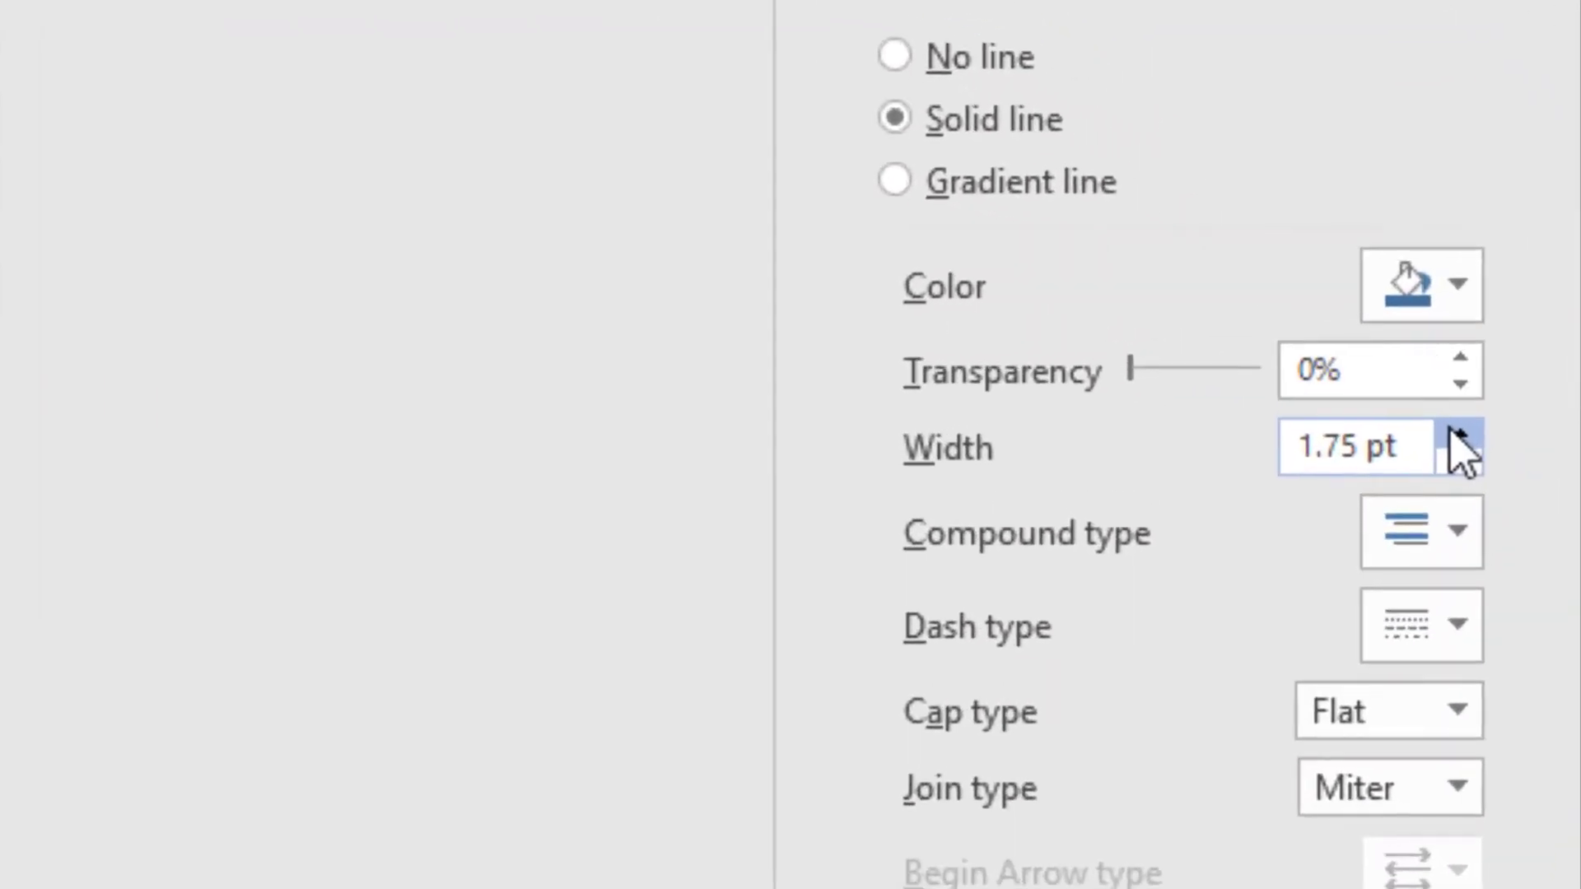
{"action": "left_click", "coordinate": [1459, 437]}
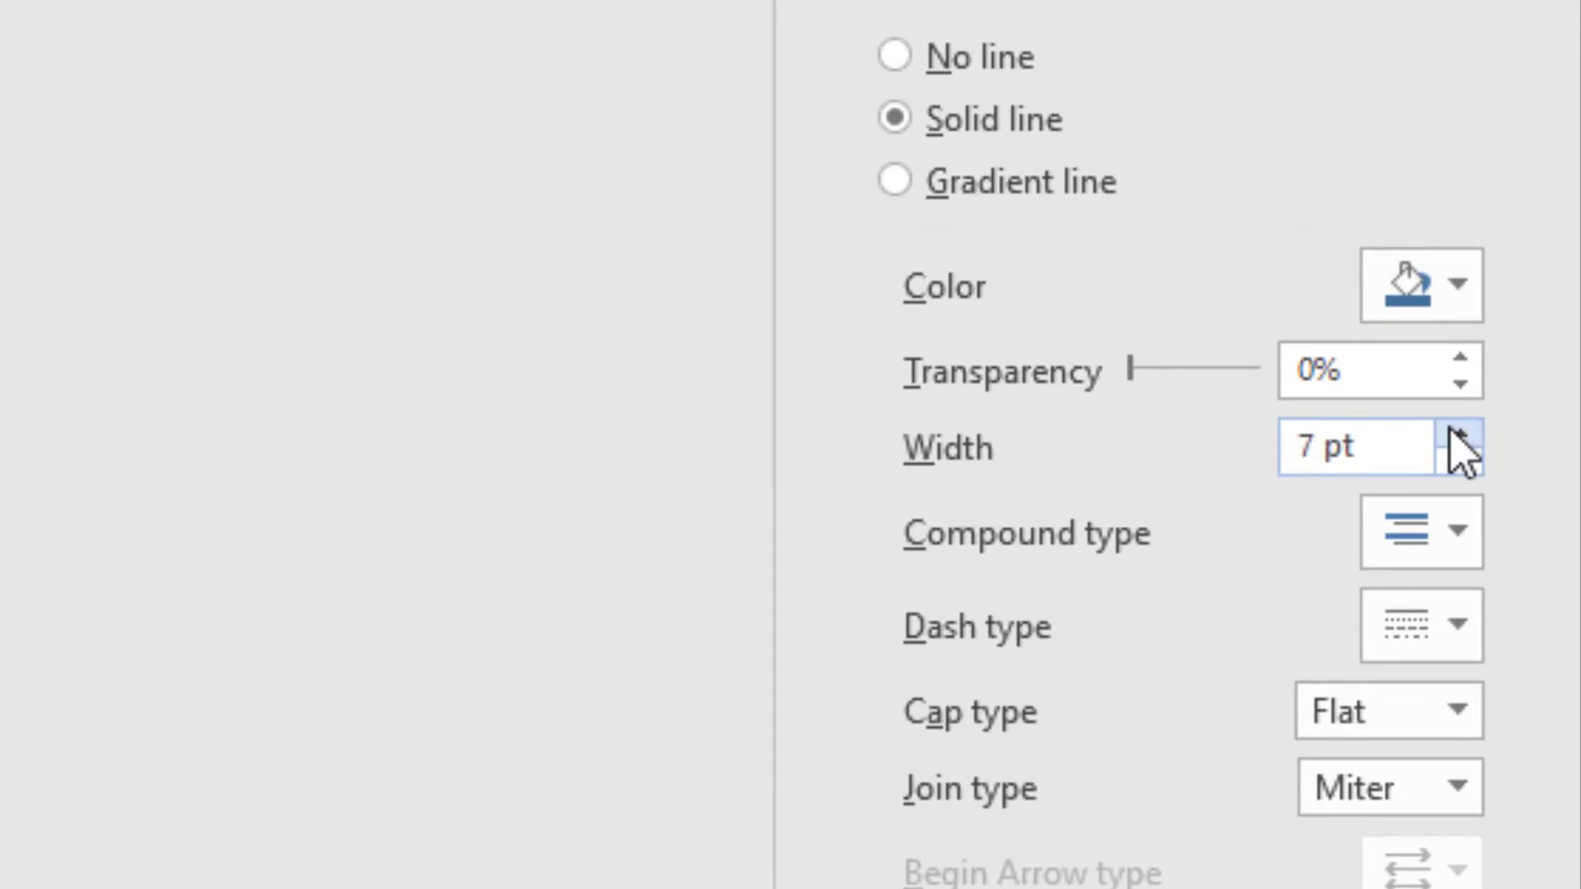
{"action": "left_click", "coordinate": [1351, 461]}
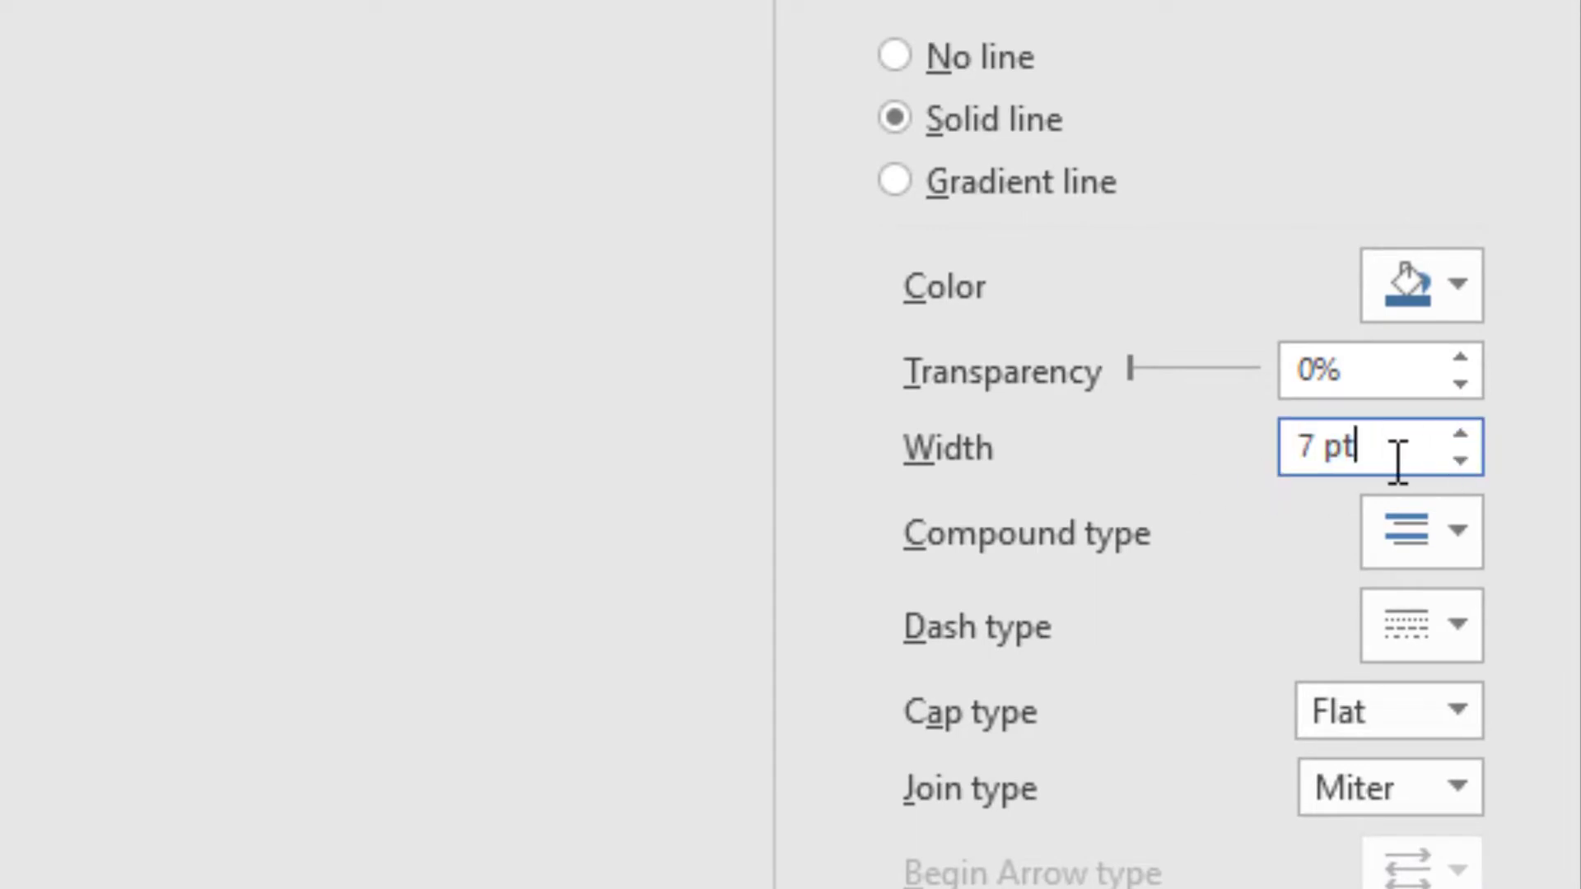
{"action": "left_click_drag", "start_coordinate": [1397, 458], "coordinate": [1210, 514]}
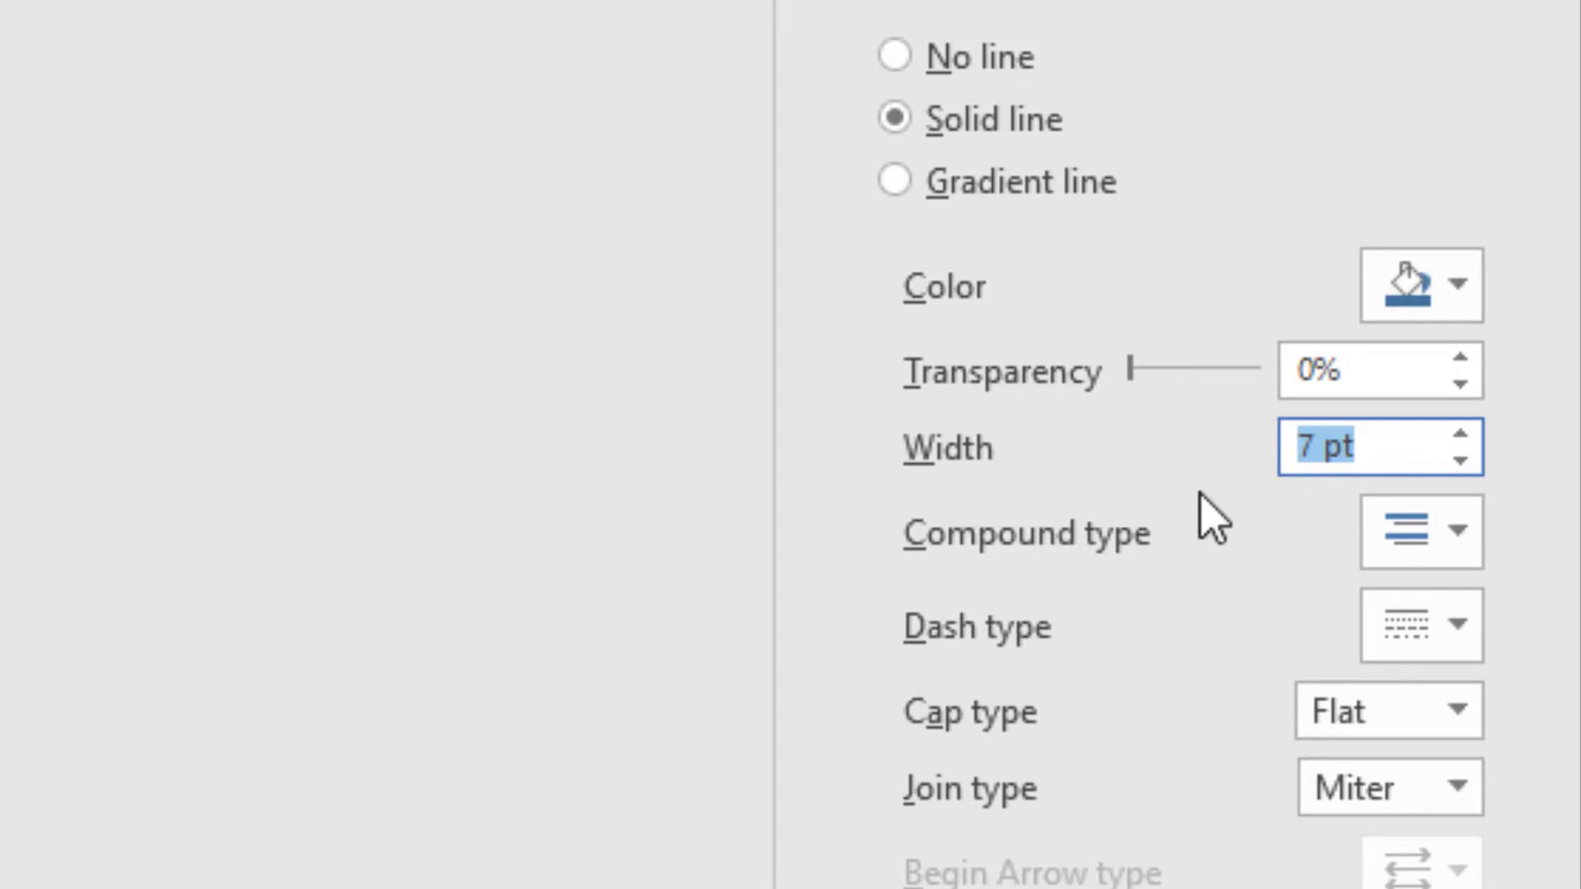
{"action": "type", "text": "6"}
{"action": "key", "text": "Return"}
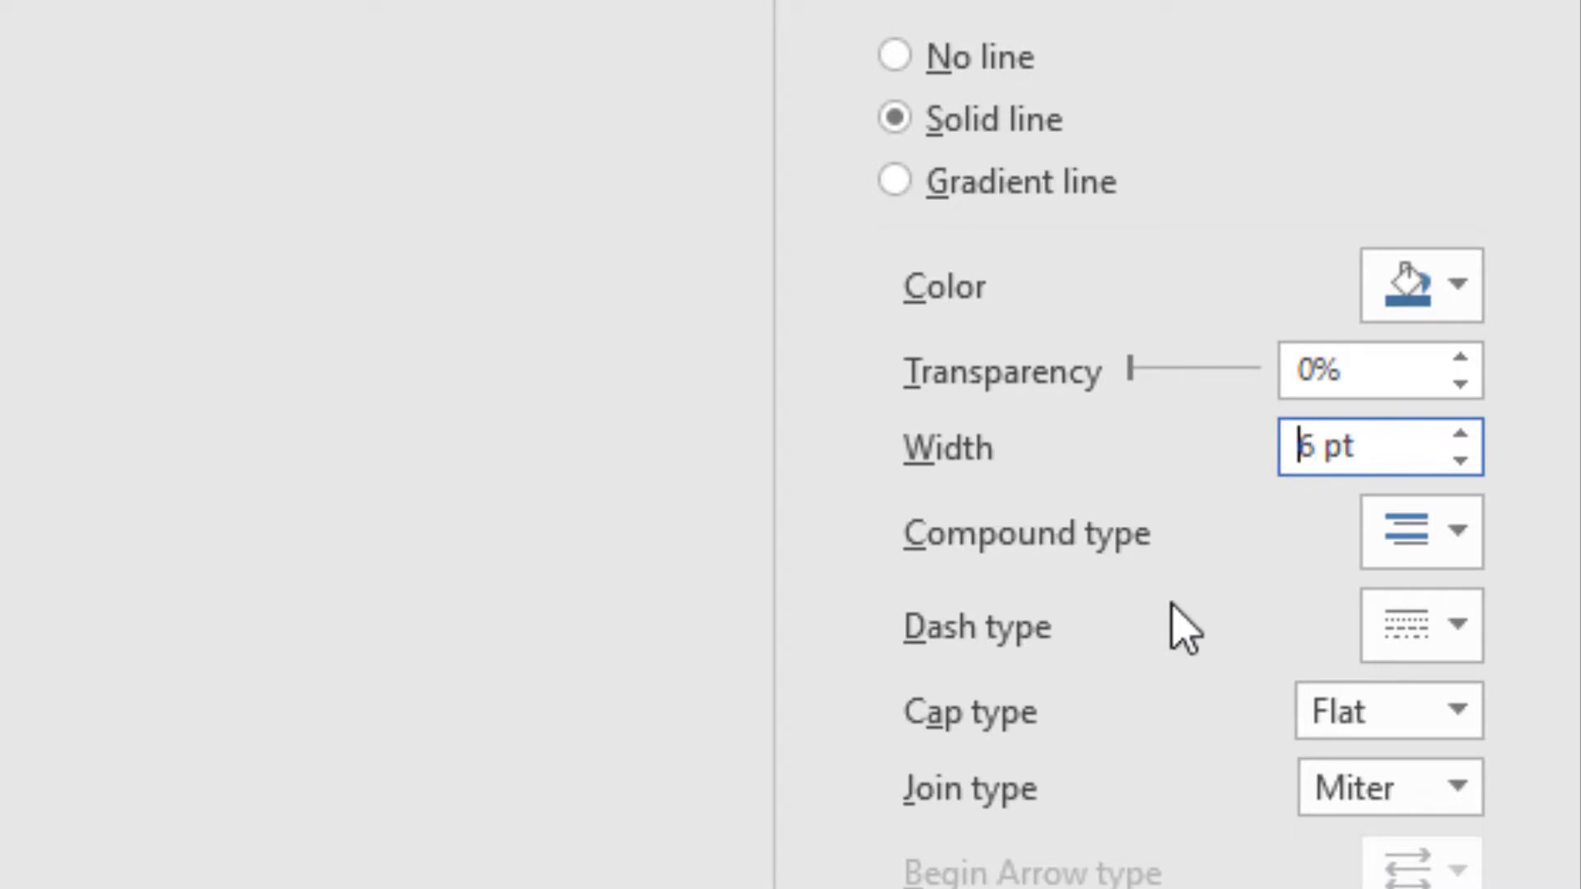
{"action": "left_click_drag", "start_coordinate": [1394, 441], "coordinate": [1241, 452]}
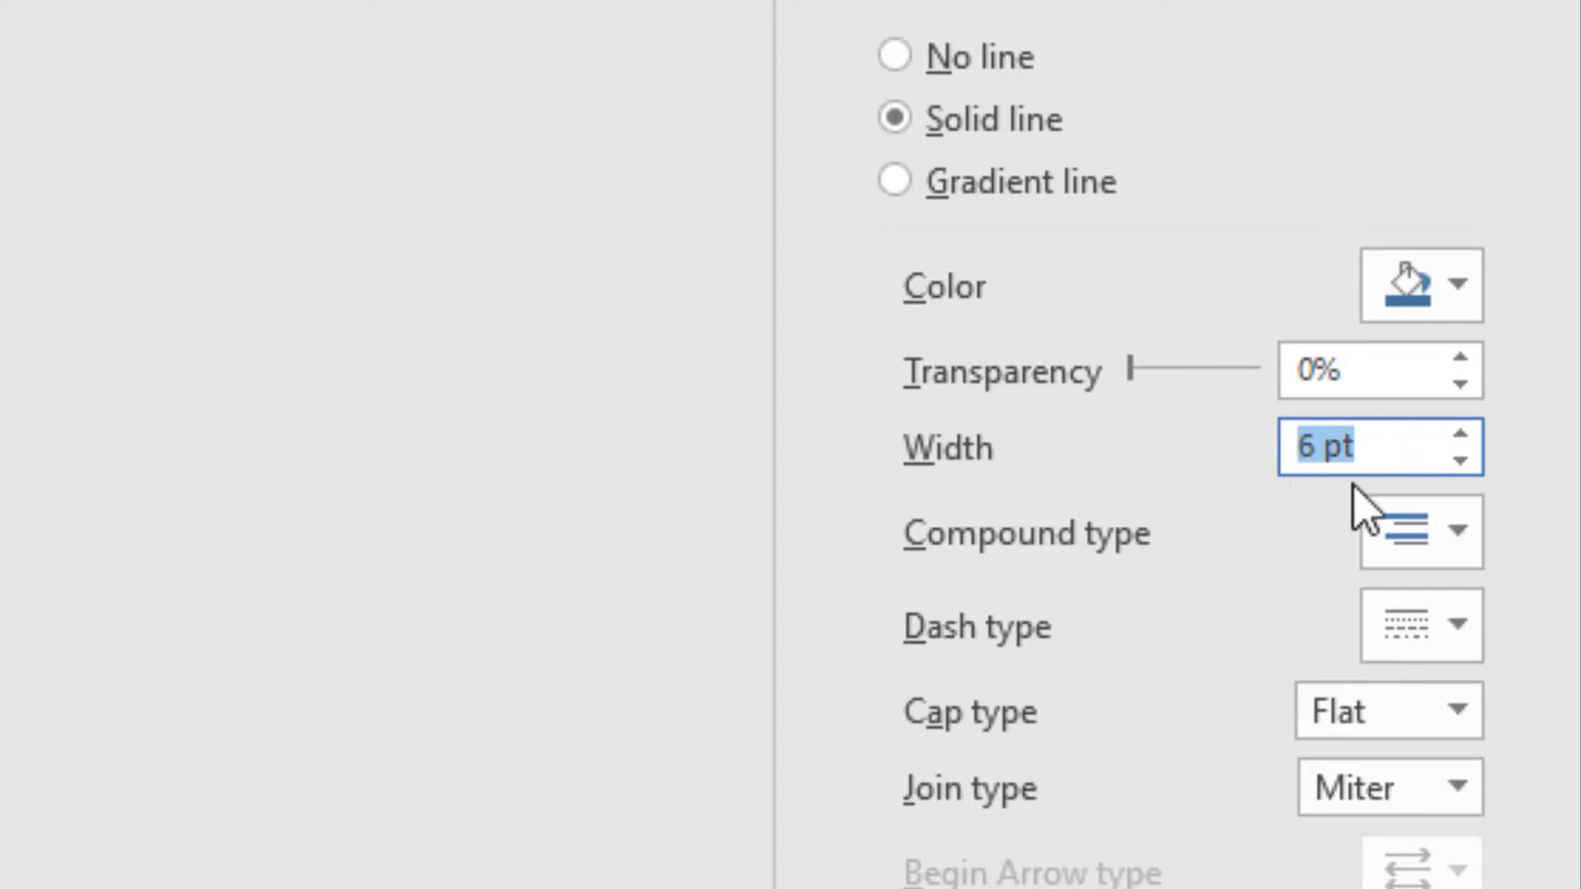
{"action": "left_click", "coordinate": [1373, 445]}
{"action": "left_click_drag", "start_coordinate": [1372, 445], "coordinate": [1270, 448]}
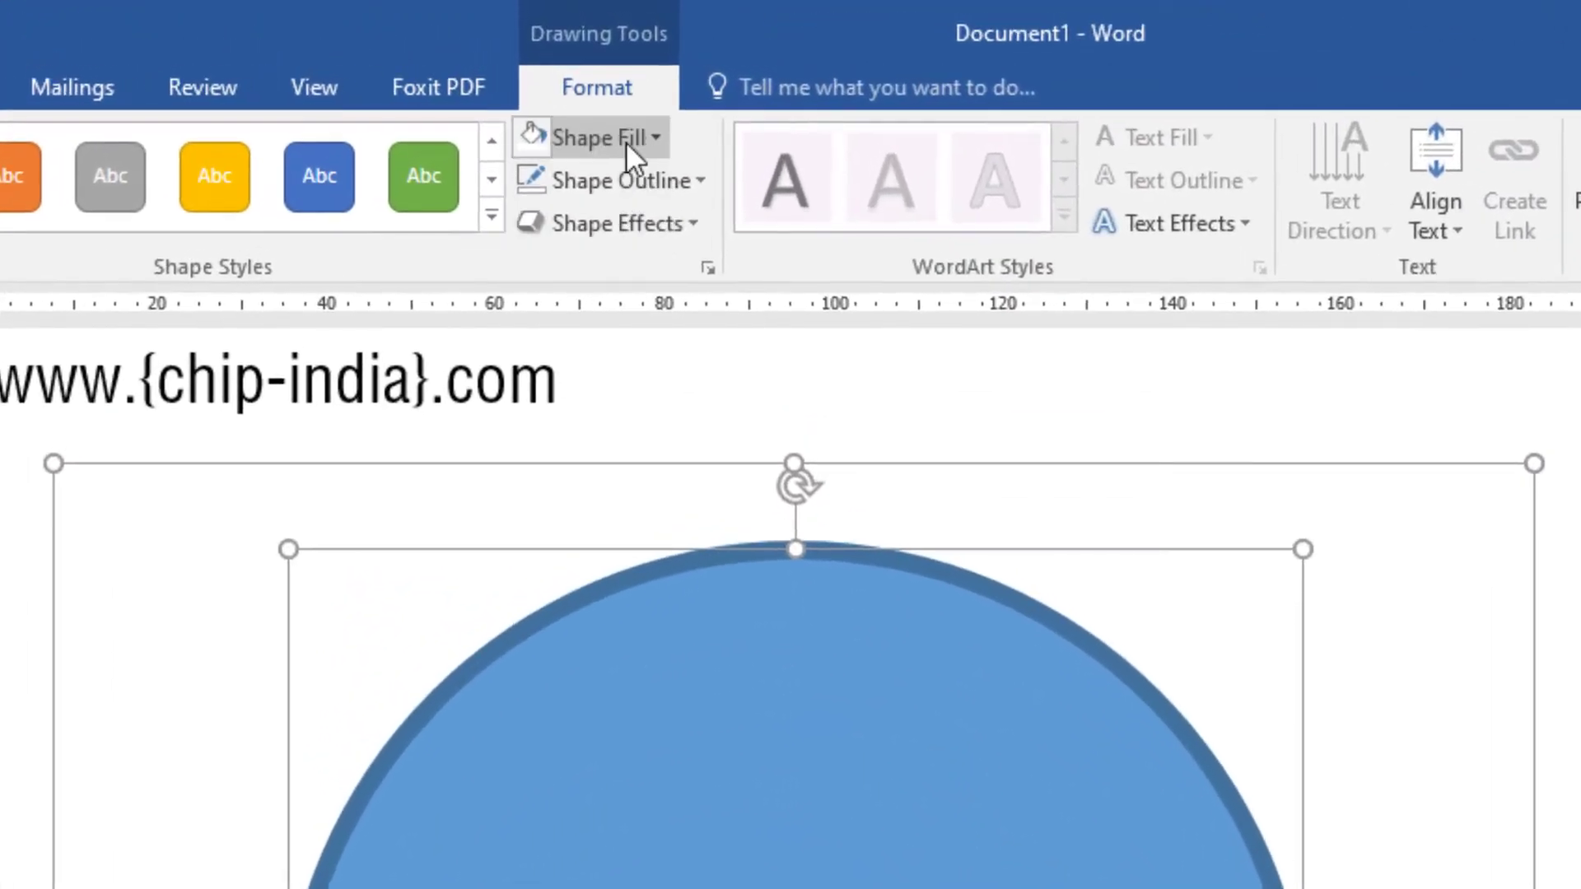
- Give the circle a gradient fill and make the first stop green
{"action": "left_click", "coordinate": [626, 141]}
{"action": "mouse_move", "coordinate": [383, 376]}
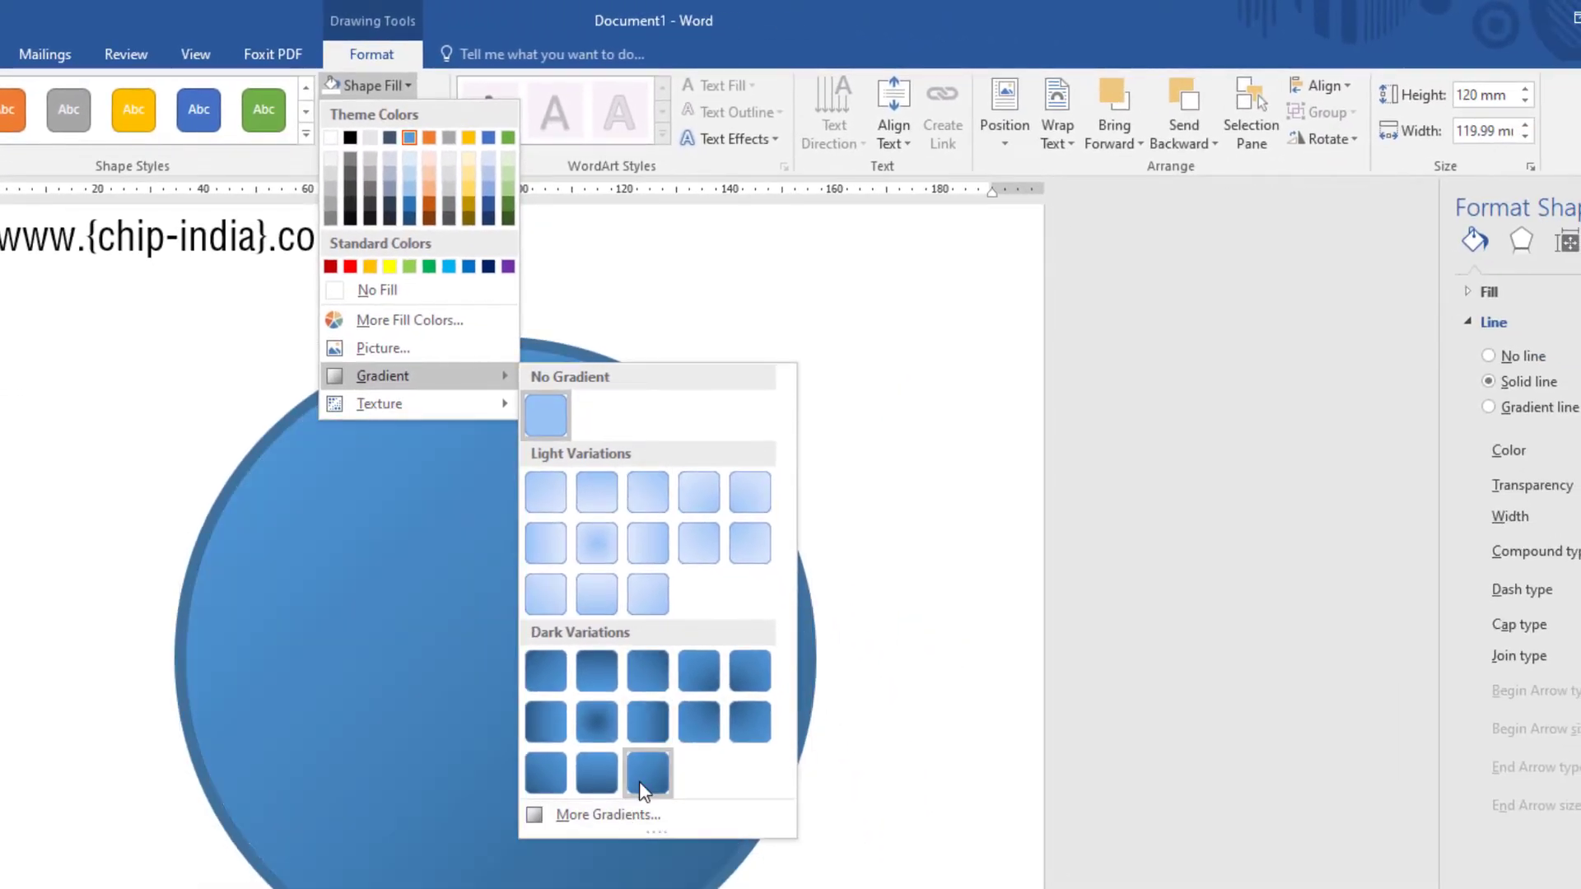
{"action": "left_click", "coordinate": [636, 815]}
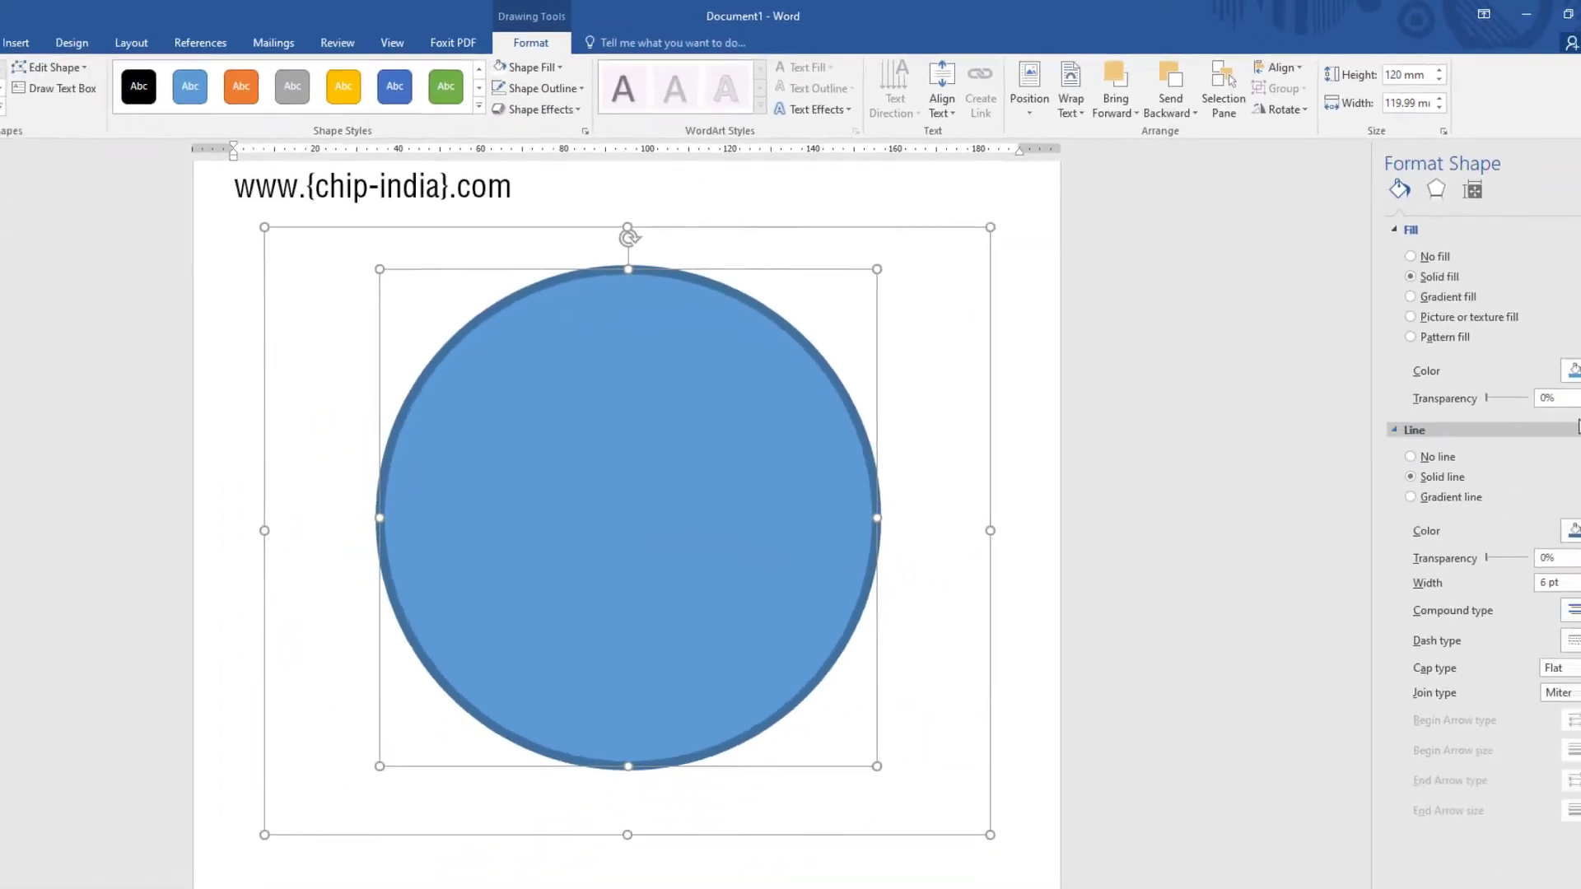
{"action": "left_click", "coordinate": [1397, 268]}
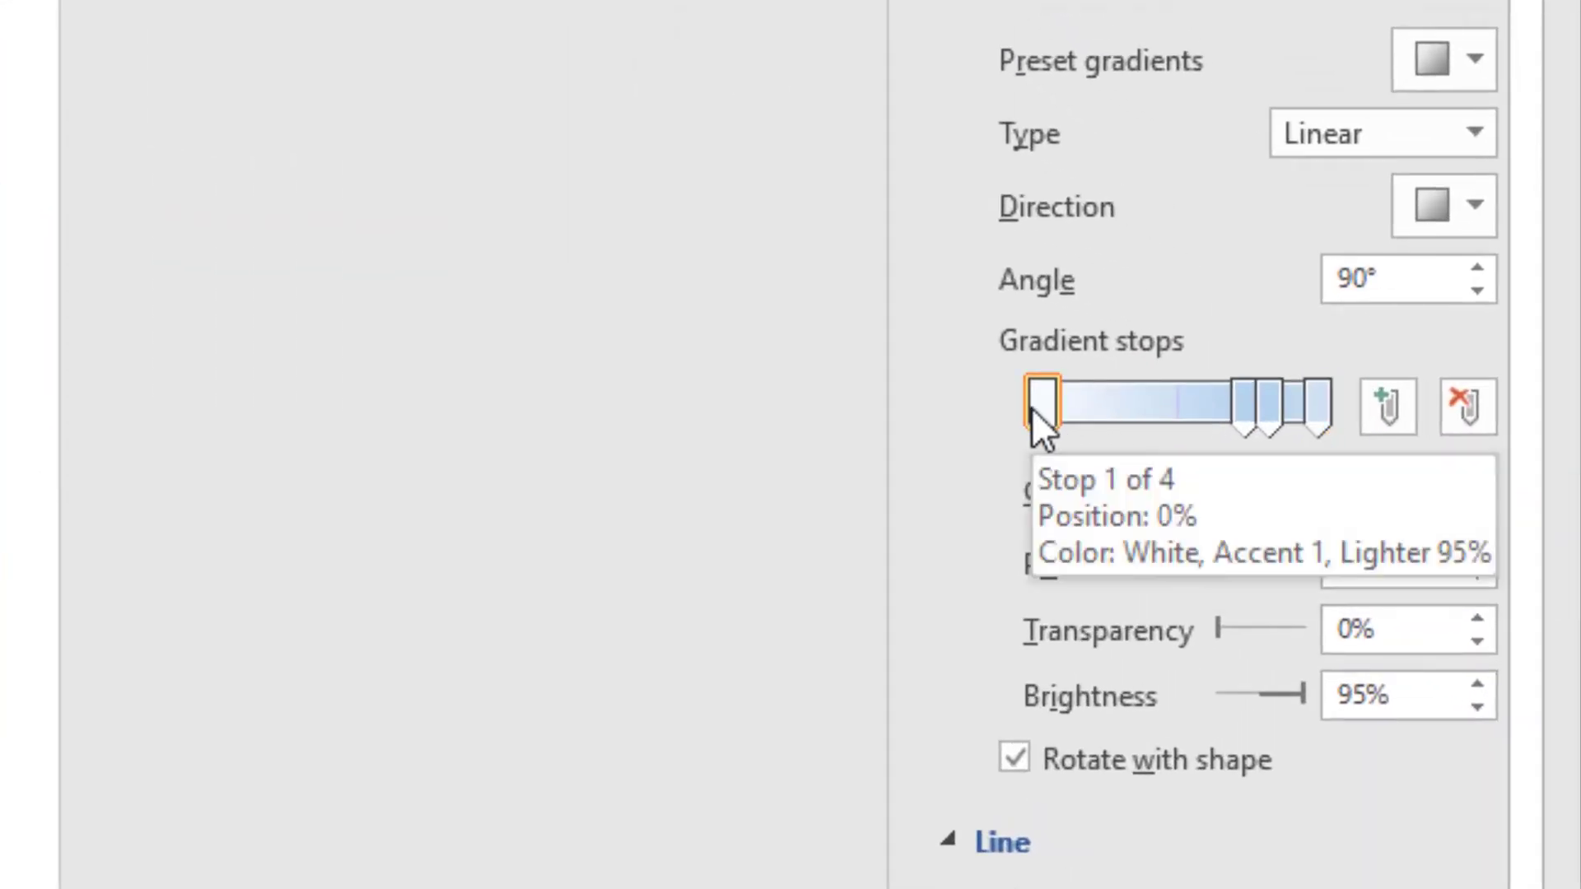
{"action": "left_click", "coordinate": [1039, 408]}
{"action": "left_click", "coordinate": [1454, 489]}
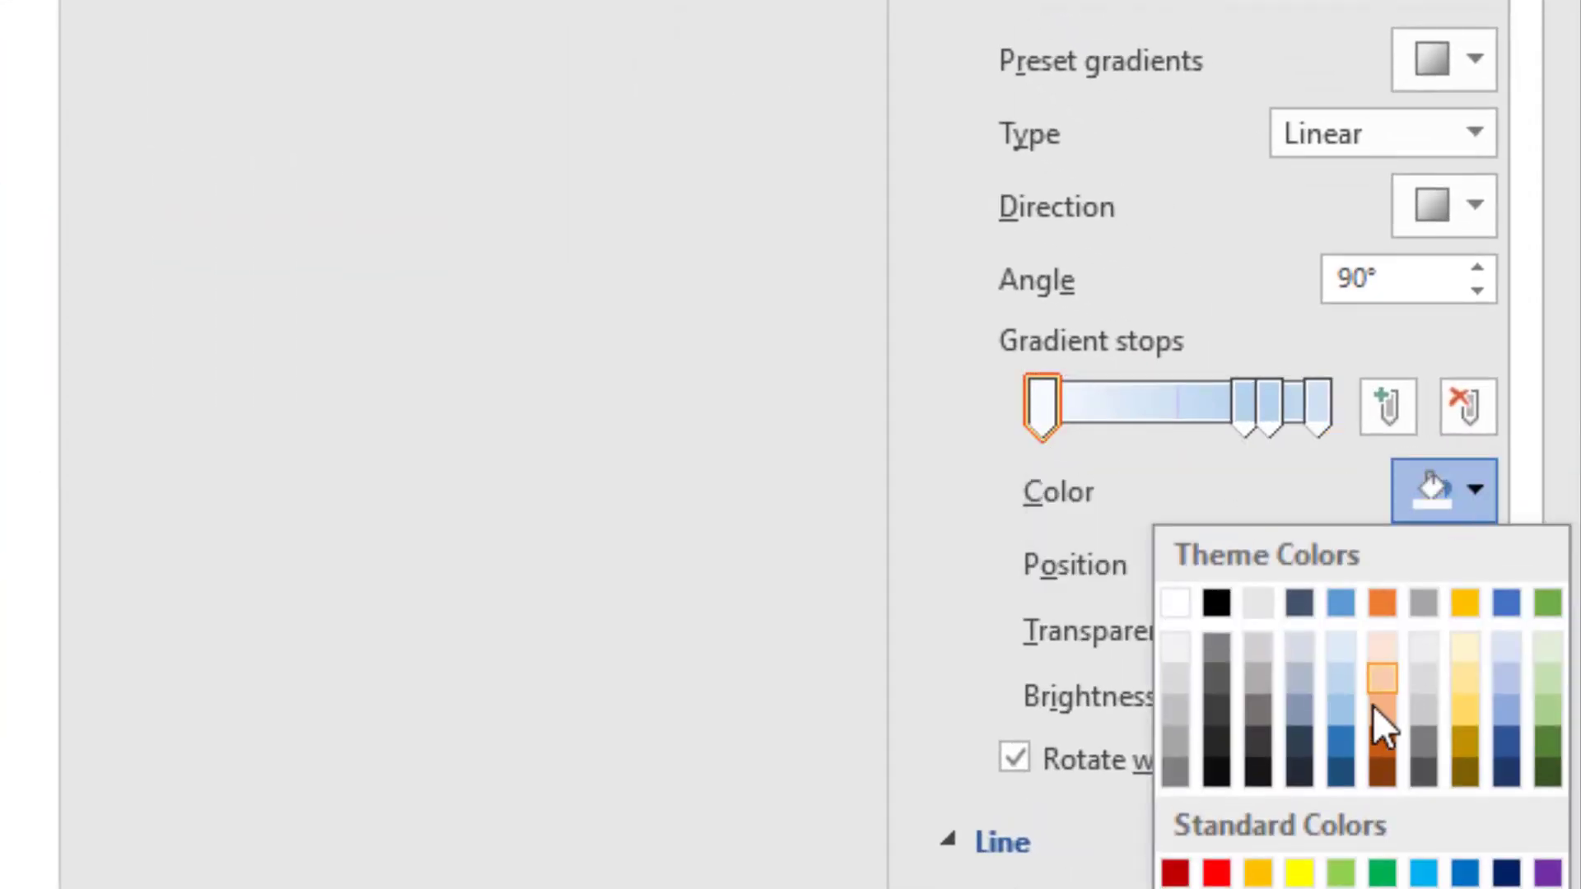
{"action": "left_click", "coordinate": [1339, 868]}
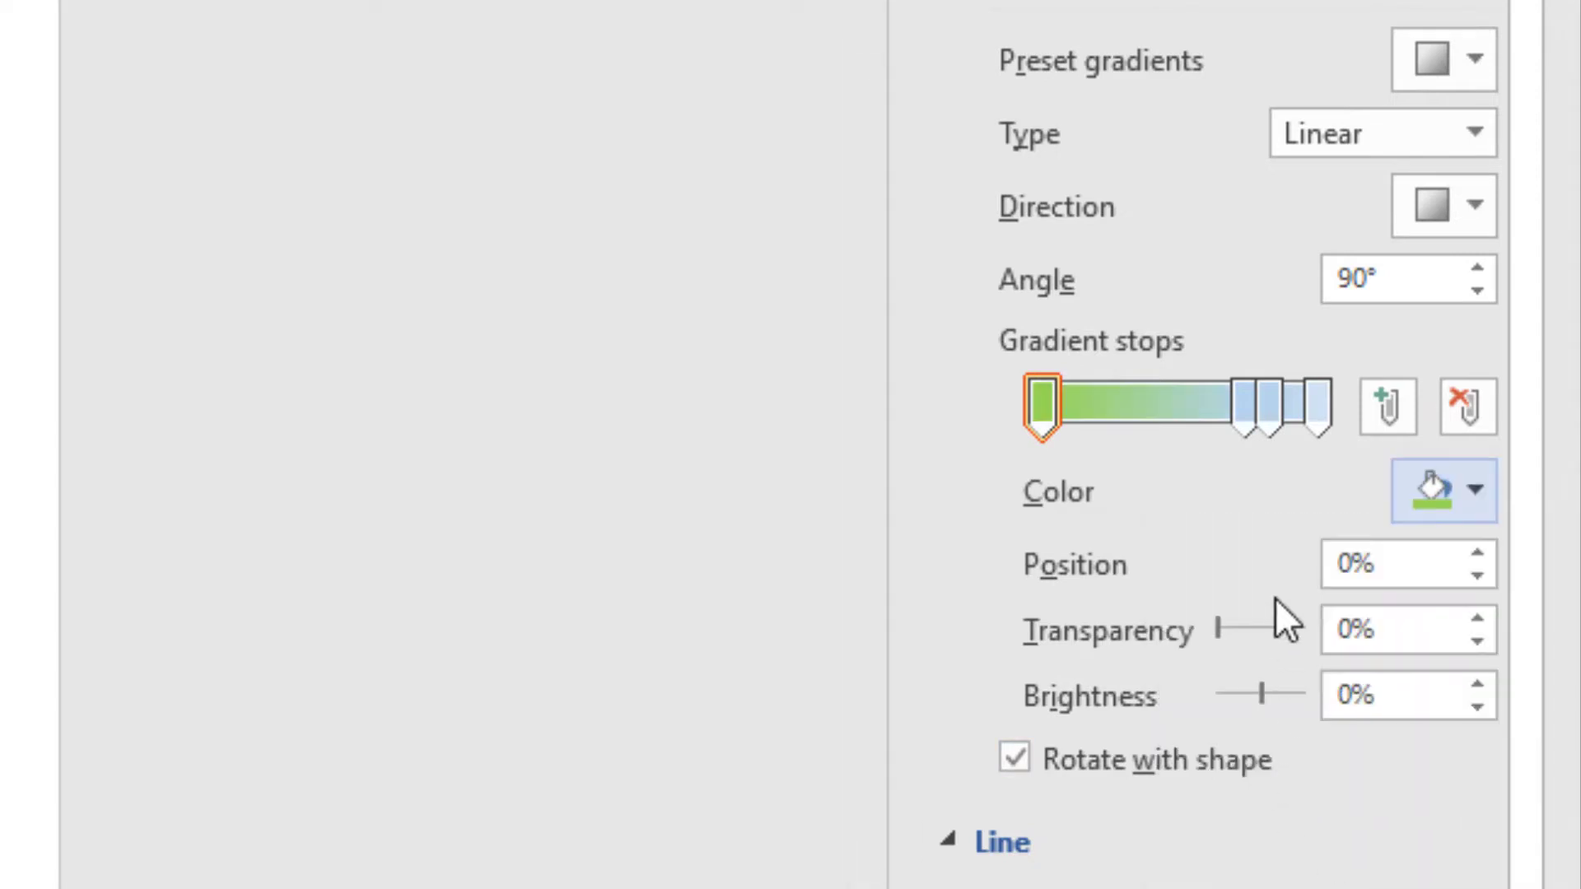
- Delete the middle gradient stops and make the end stop yellow
{"action": "left_click", "coordinate": [1243, 406]}
{"action": "left_click_drag", "start_coordinate": [1247, 410], "coordinate": [1289, 428]}
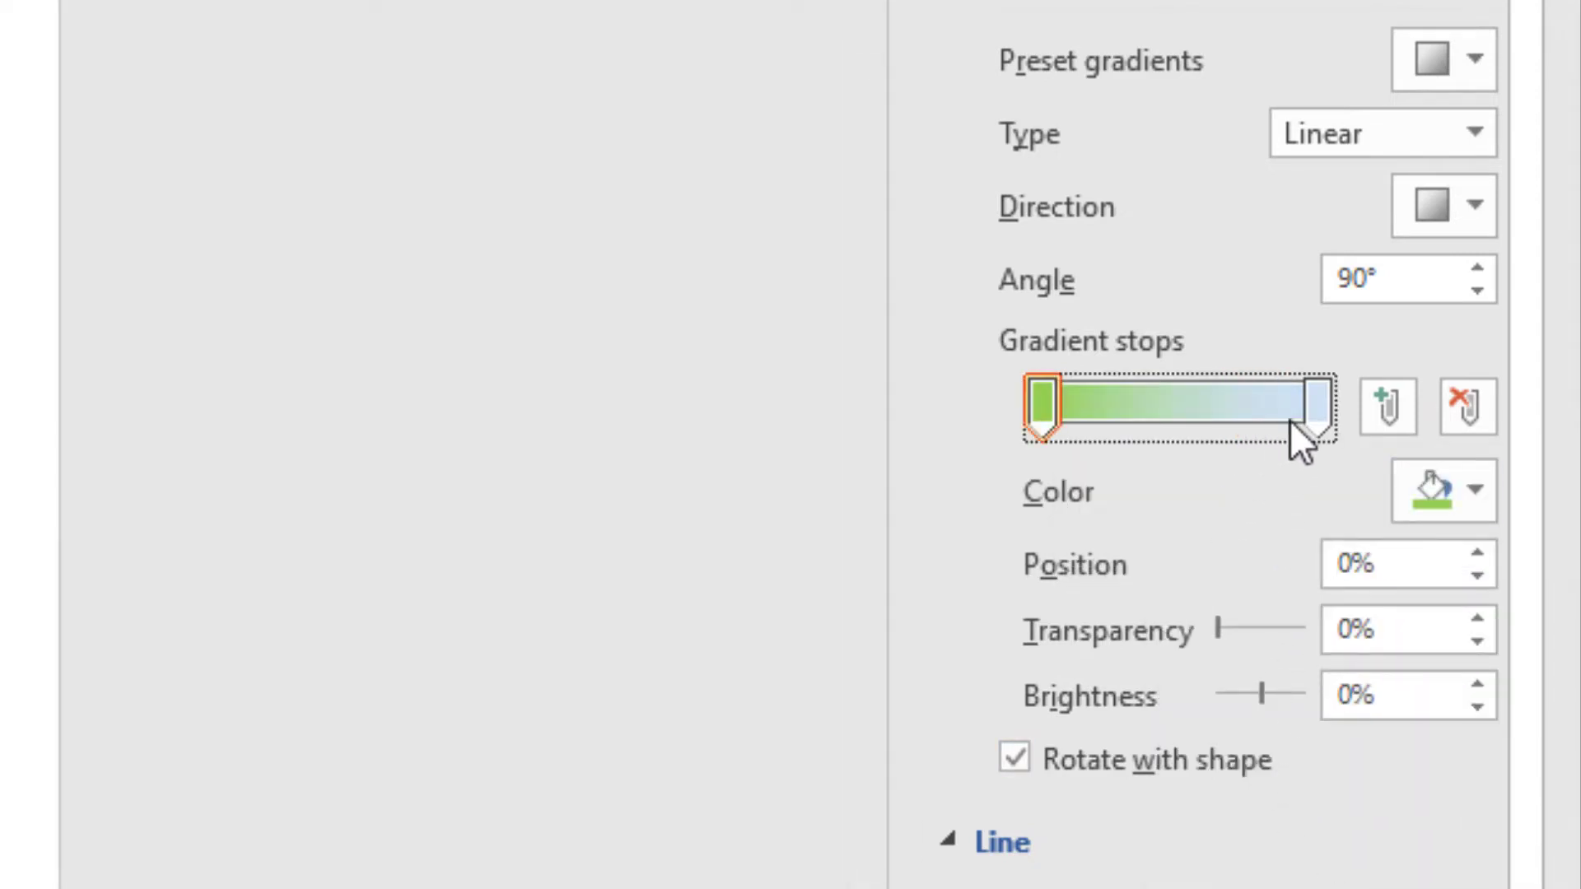
{"action": "left_click", "coordinate": [1317, 405]}
{"action": "left_click", "coordinate": [1477, 494]}
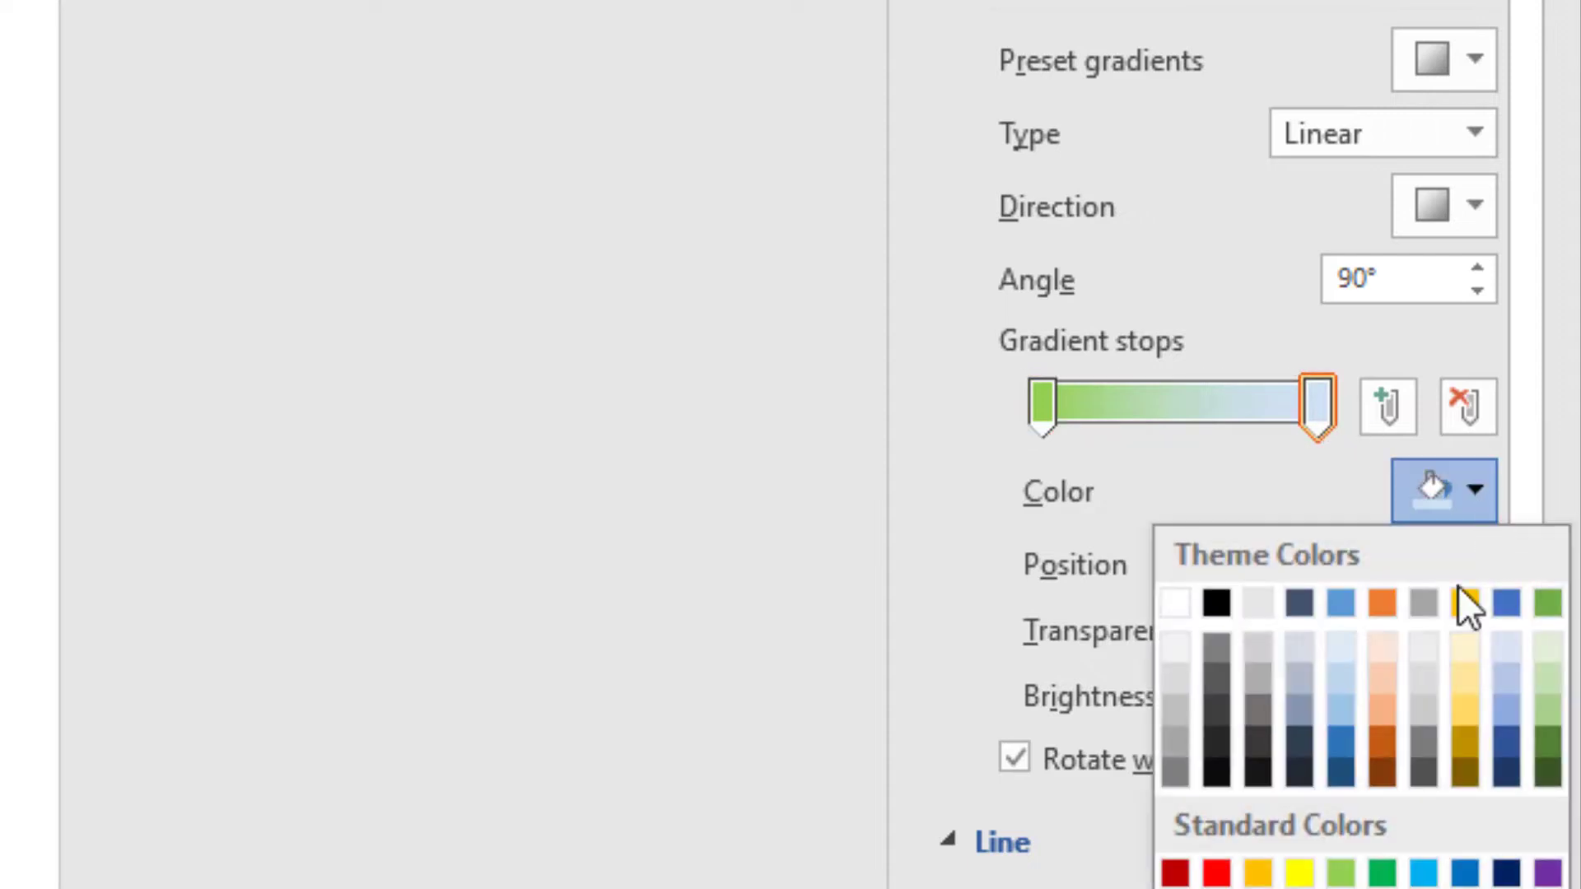
{"action": "left_click", "coordinate": [1299, 871]}
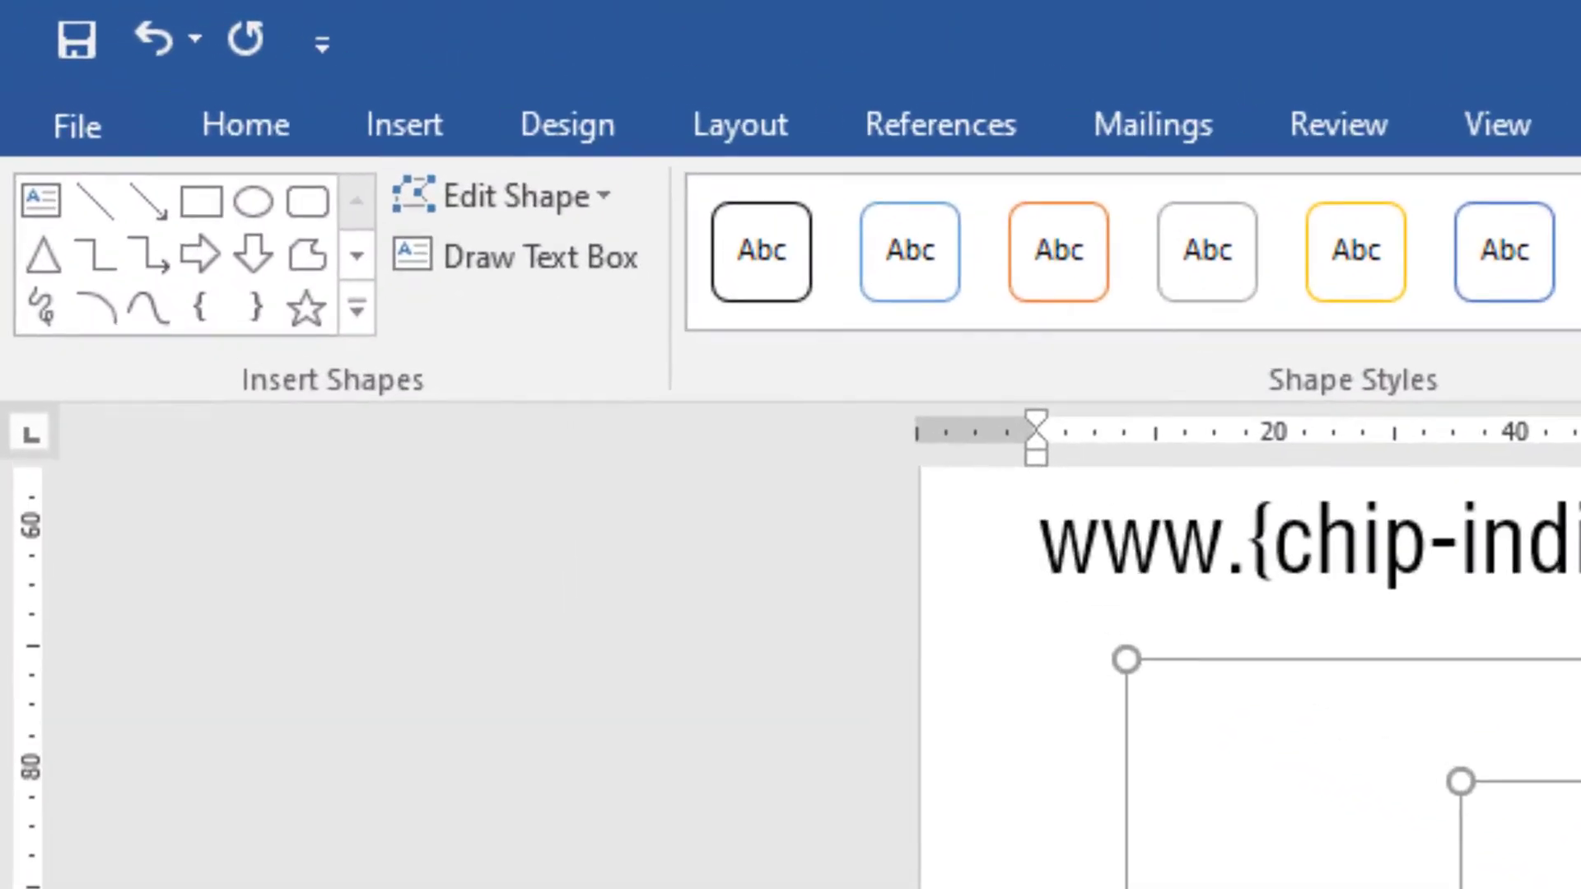
- Draw a small circle near the disc's centre and size it 15 × 15 mm
{"action": "left_click", "coordinate": [260, 195]}
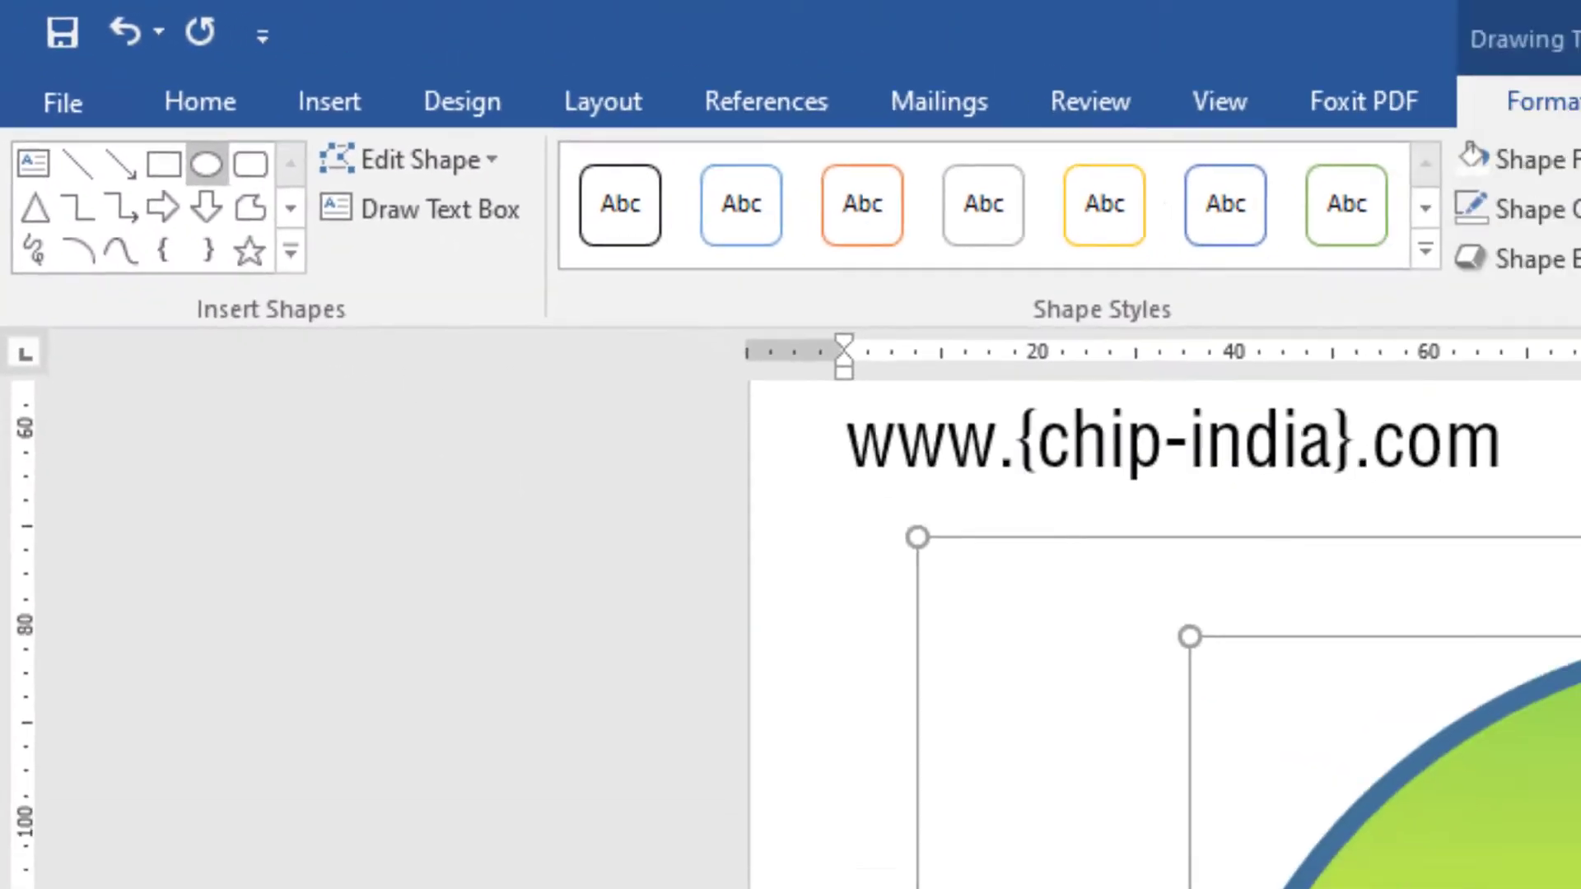
{"action": "left_click_drag", "start_coordinate": [656, 419], "coordinate": [718, 483]}
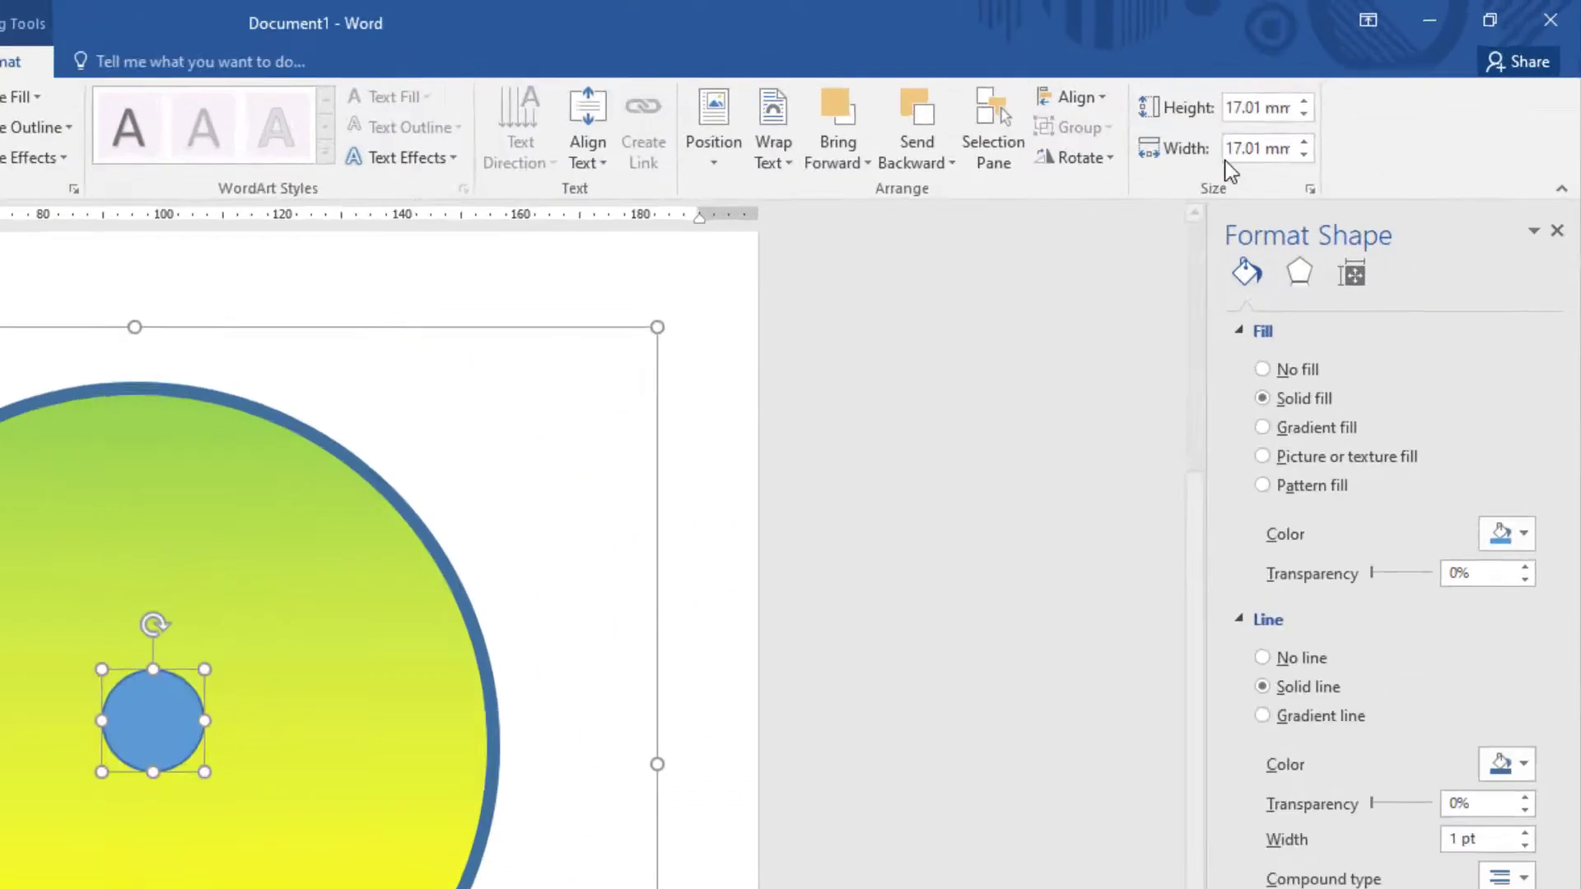
{"action": "left_click", "coordinate": [1392, 69]}
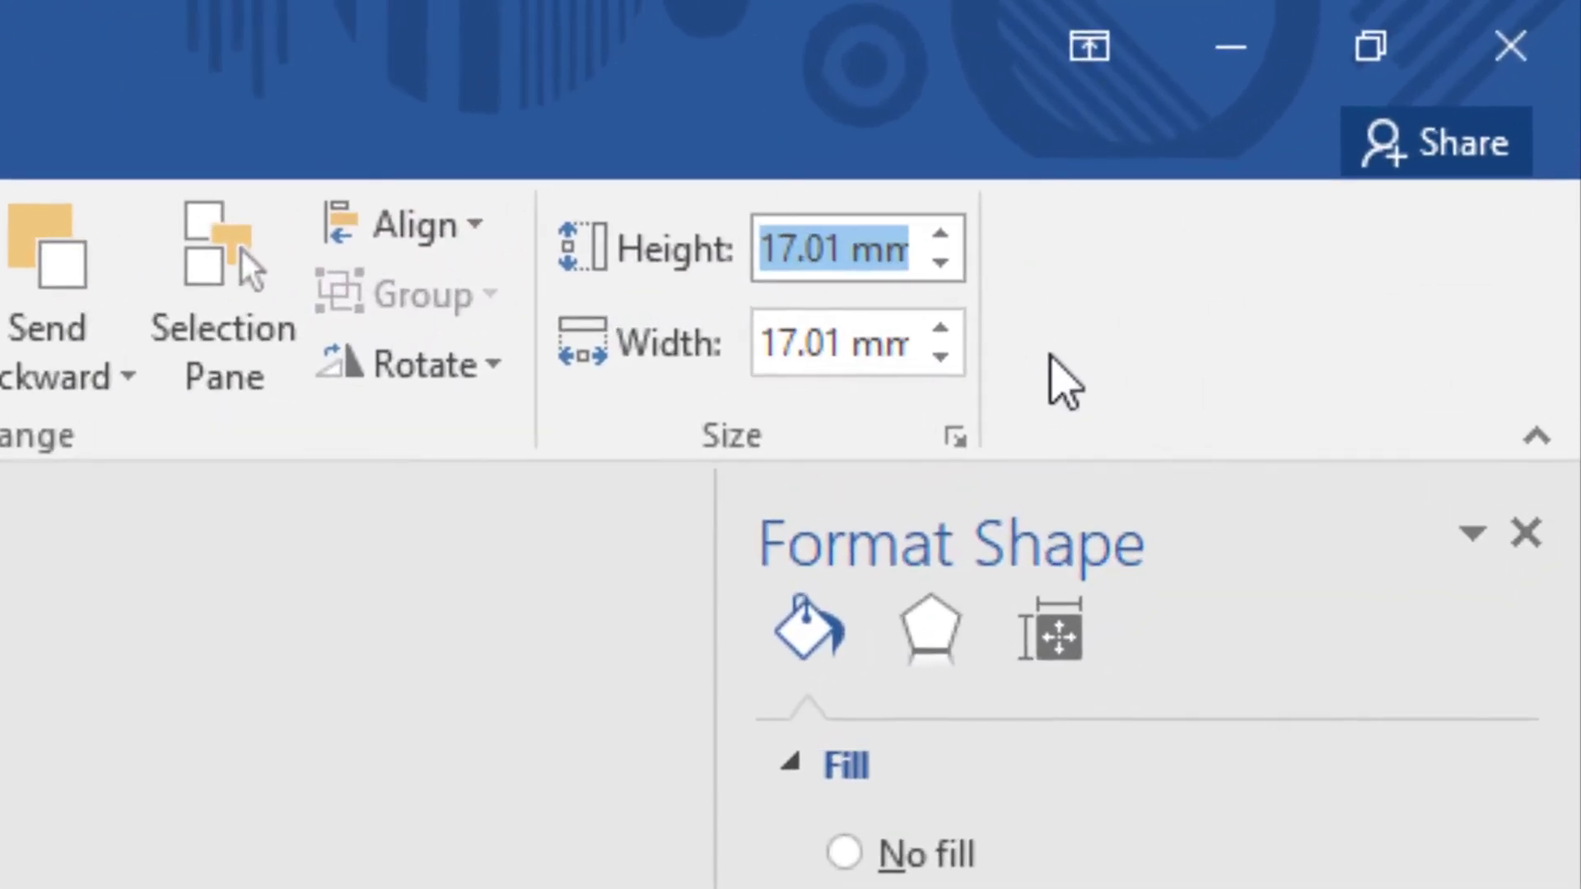
{"action": "type", "text": "151"}
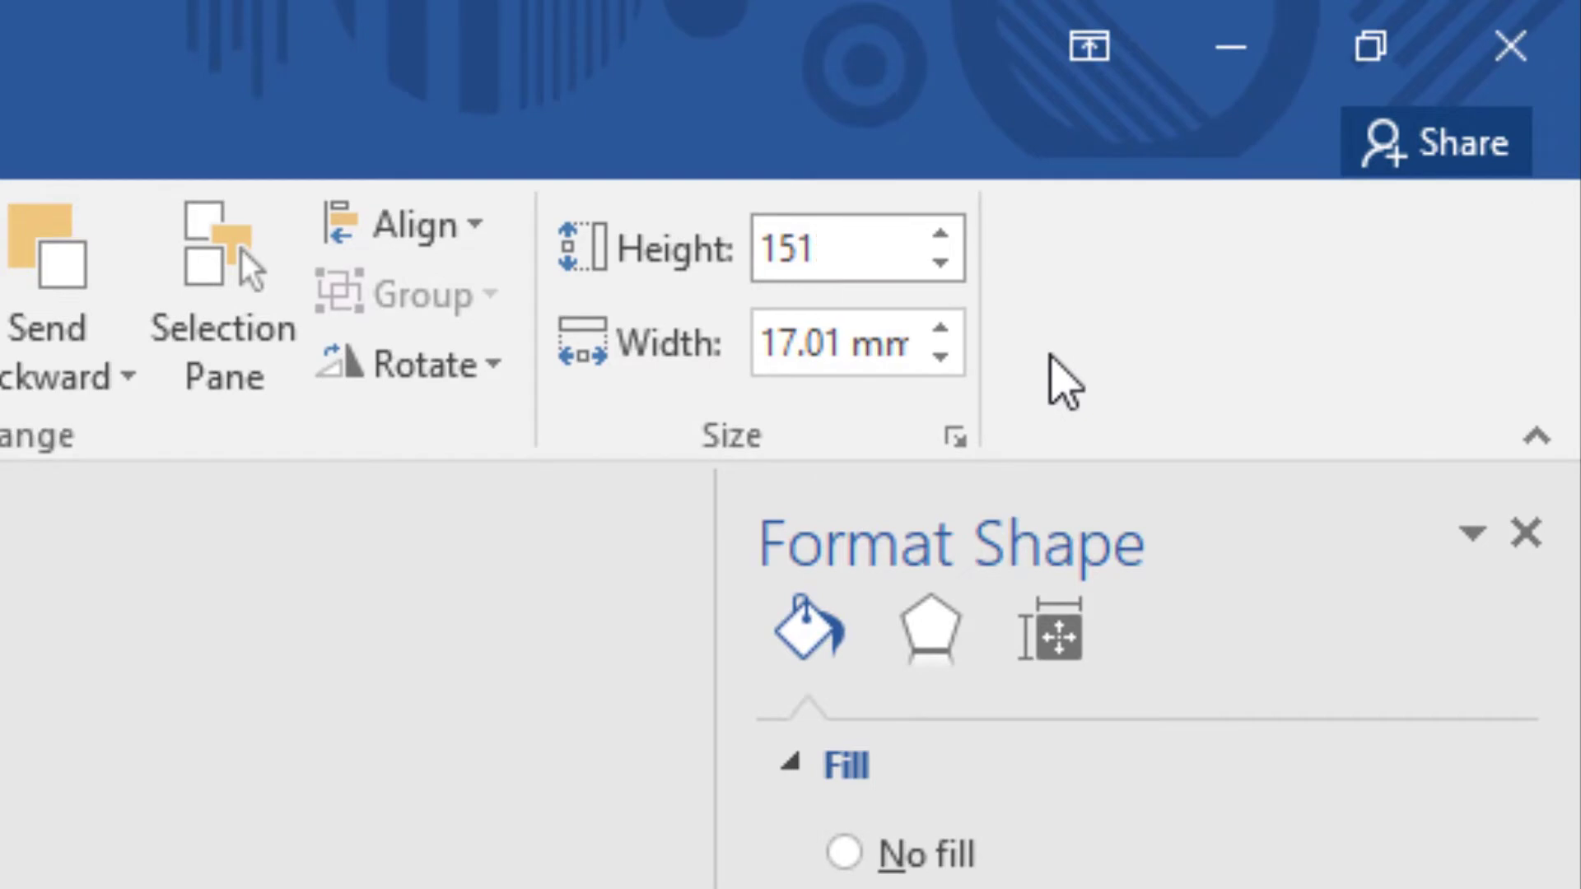
{"action": "key", "text": "BackSpace"}
{"action": "key", "text": "Return"}
{"action": "left_click", "coordinate": [856, 346]}
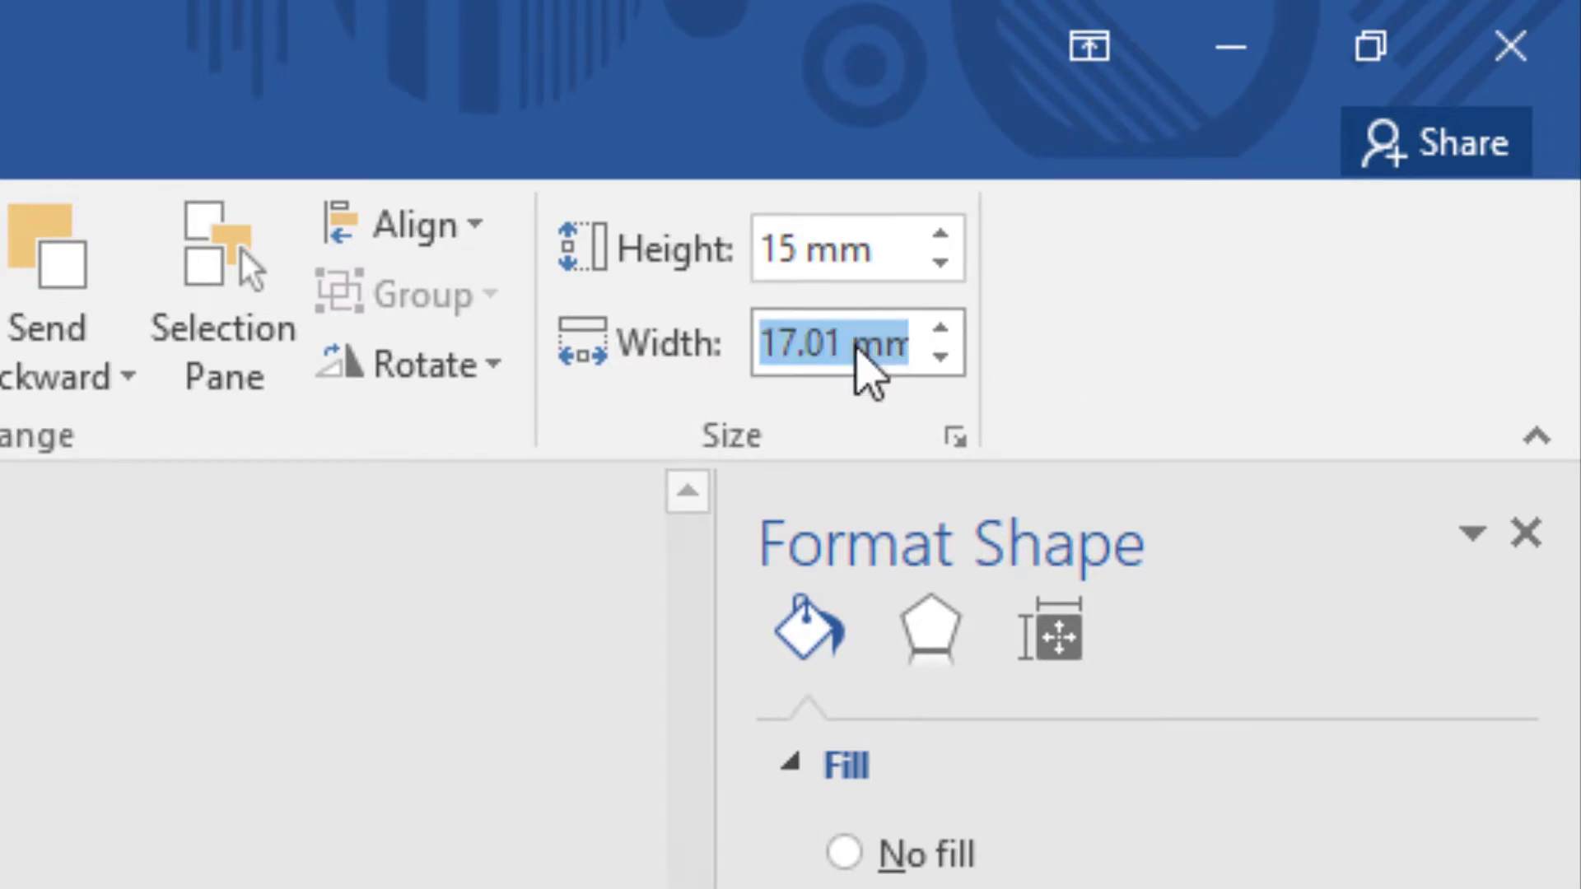
{"action": "type", "text": "15"}
{"action": "key", "text": "Return"}
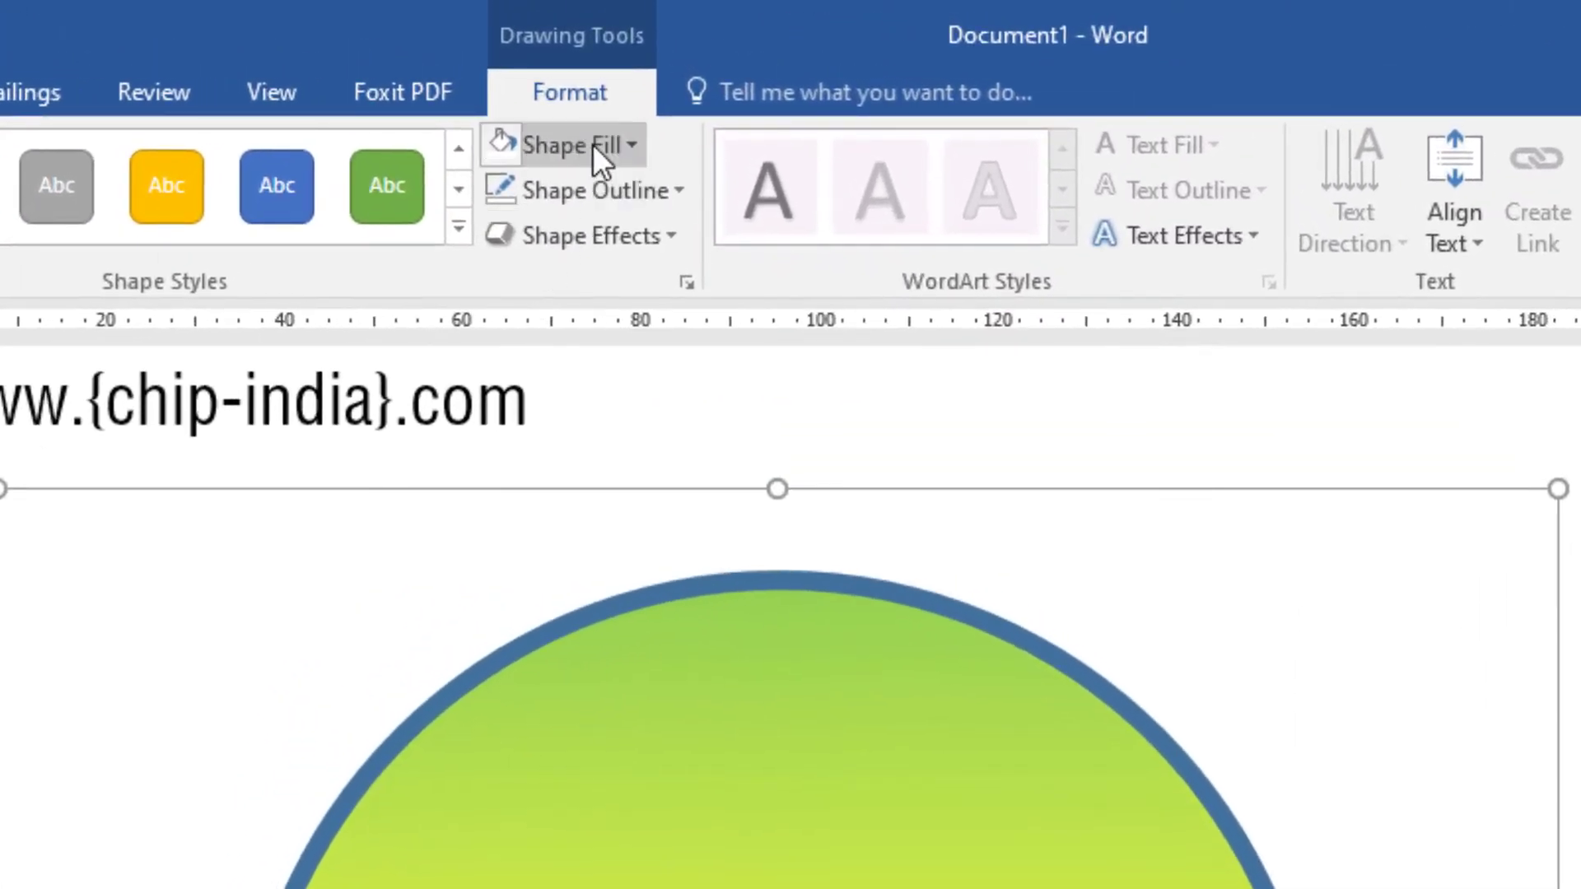
- Fill the small circle white and give its outline a 6 pt width
{"action": "left_click", "coordinate": [593, 146]}
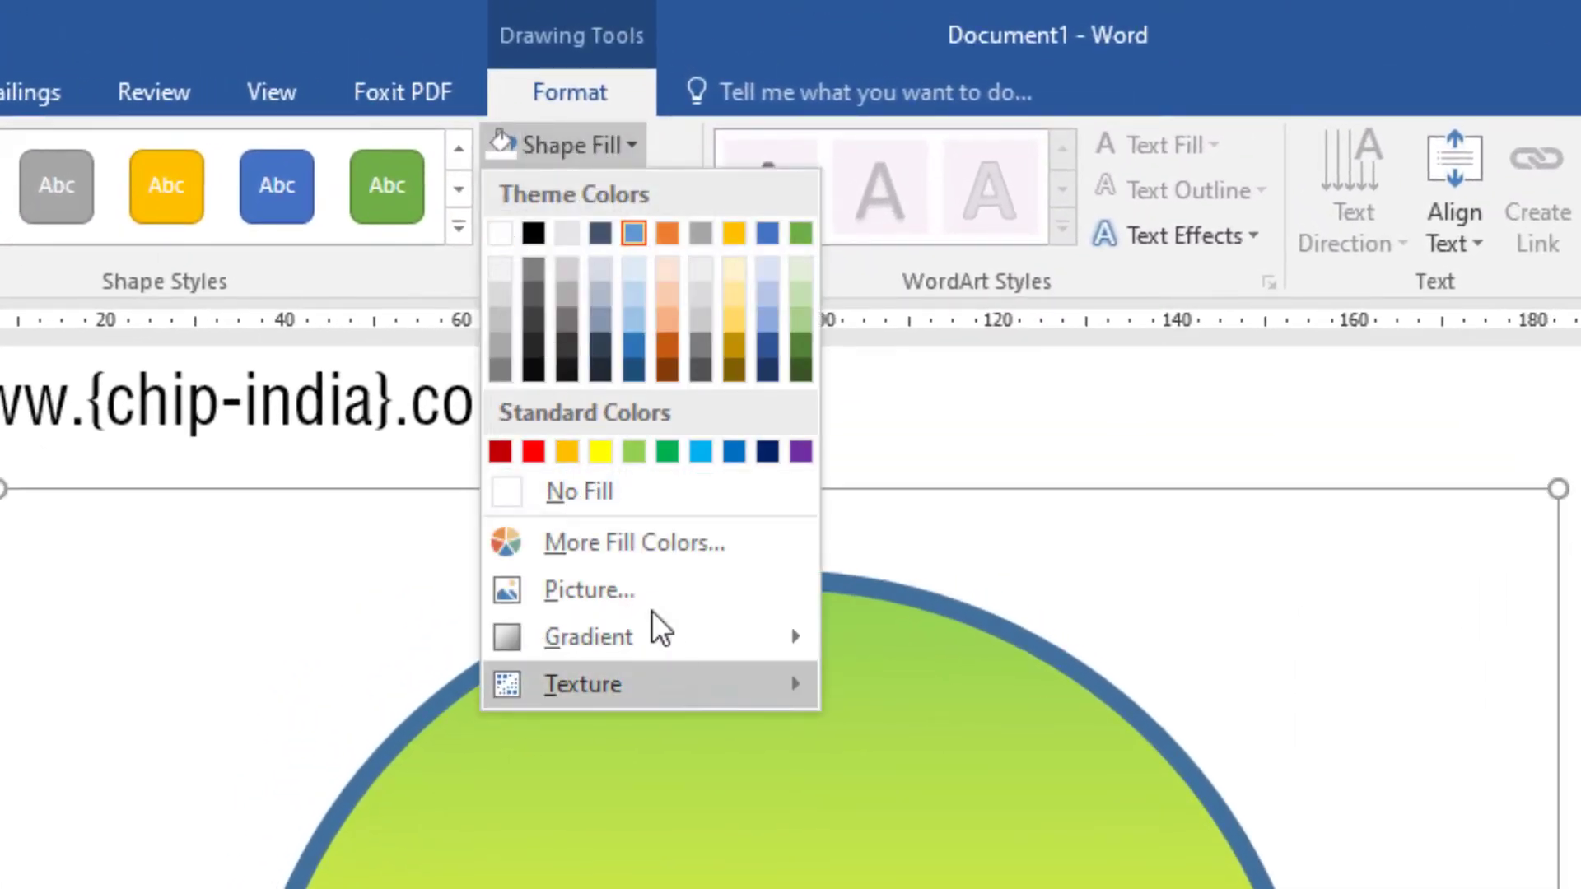
{"action": "left_click", "coordinate": [500, 234]}
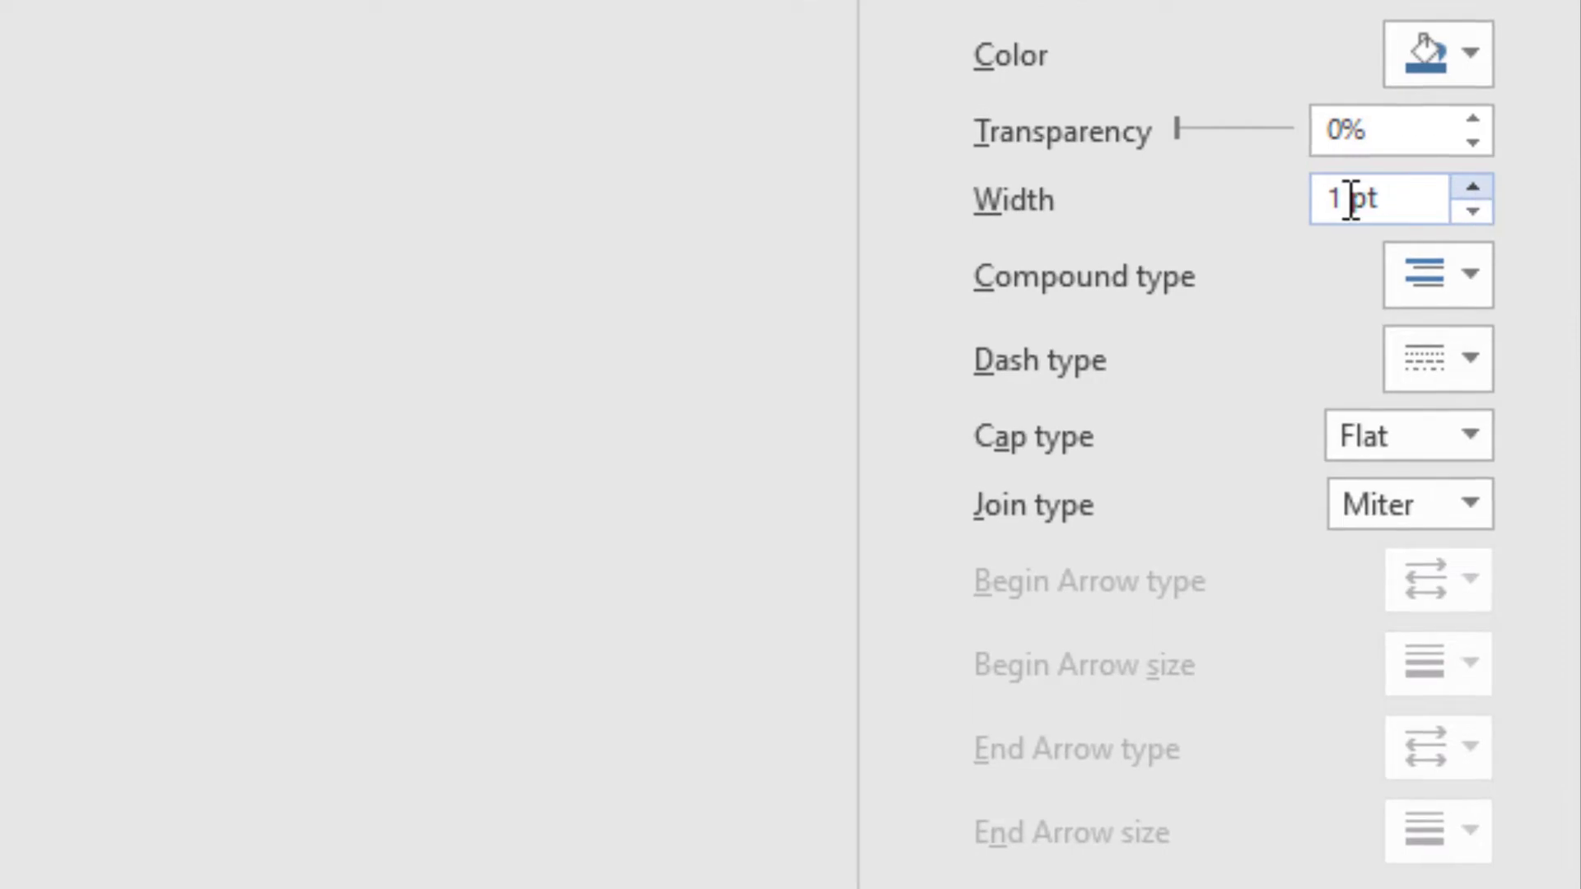
{"action": "double_click", "coordinate": [1356, 200]}
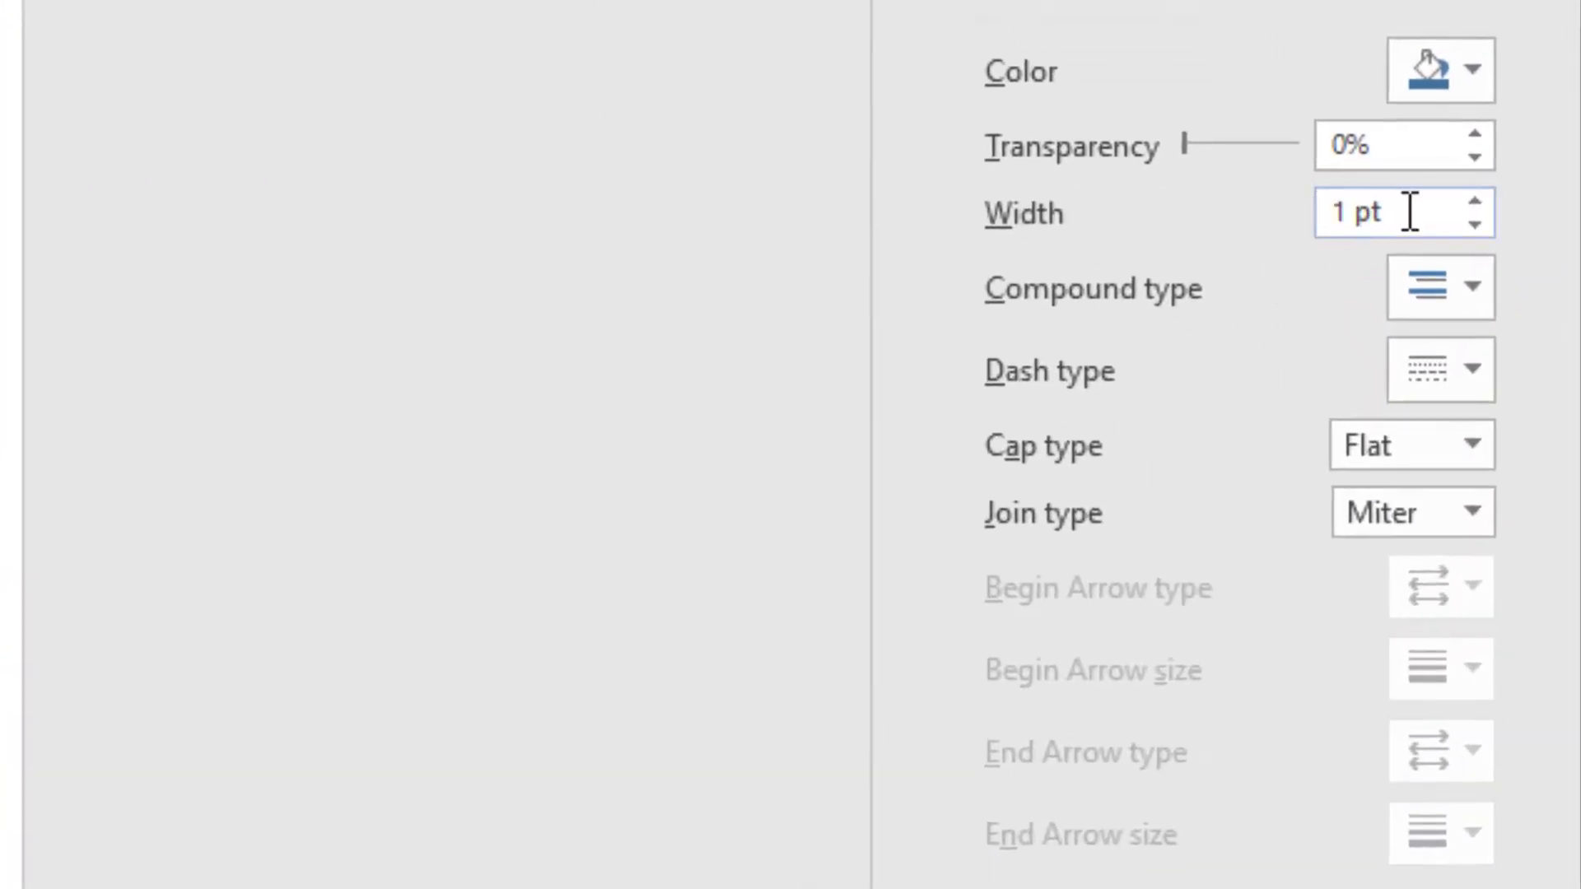
{"action": "left_click_drag", "start_coordinate": [1410, 213], "coordinate": [1251, 215]}
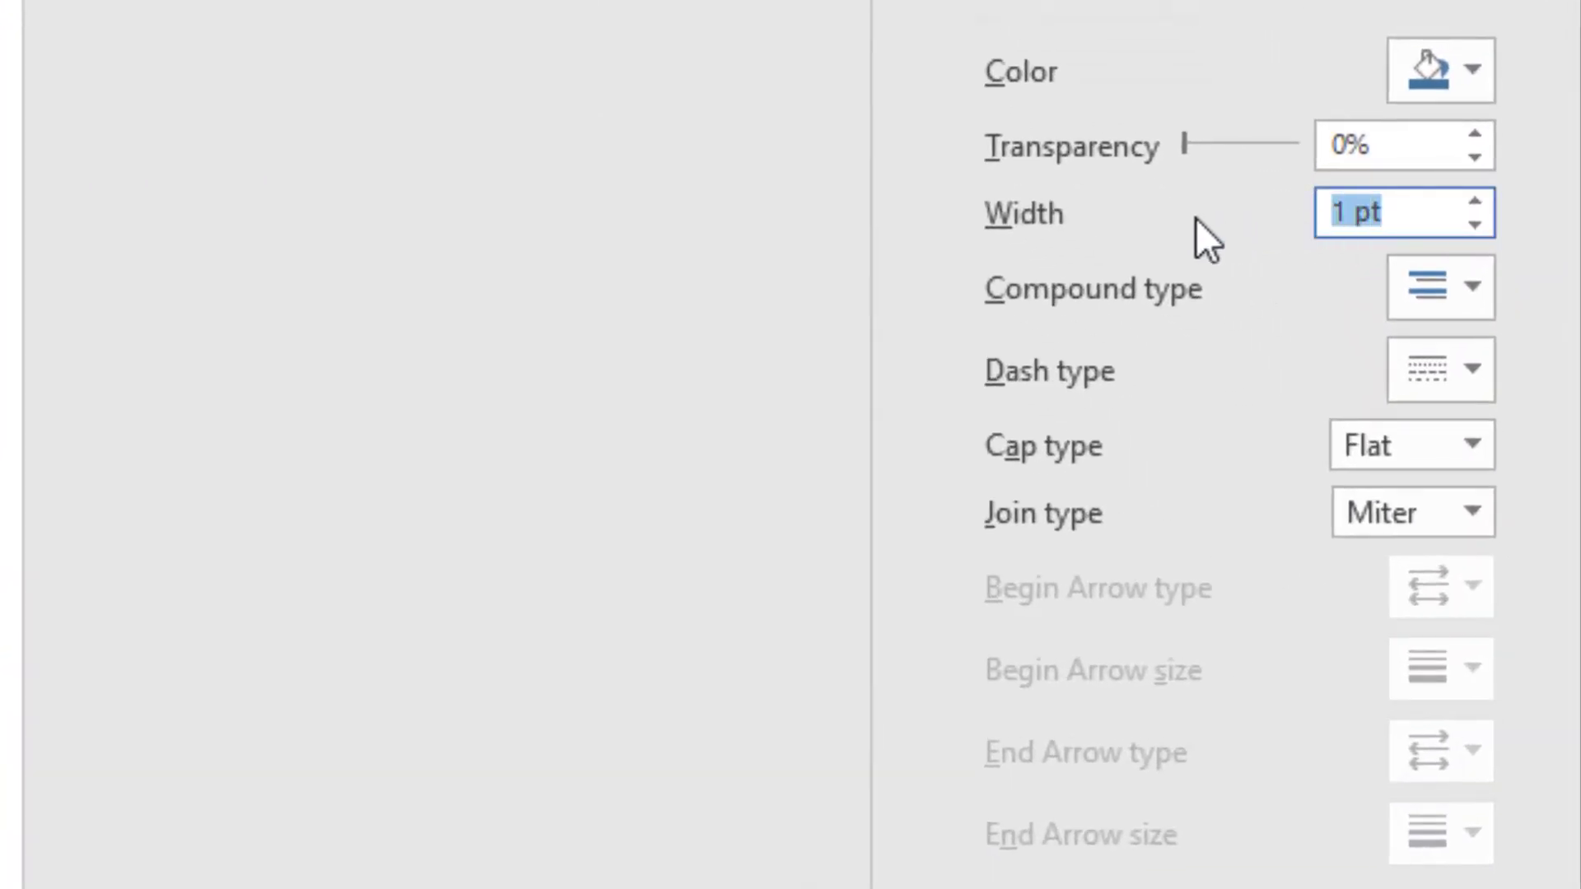
{"action": "type", "text": "6"}
{"action": "key", "text": "Return"}
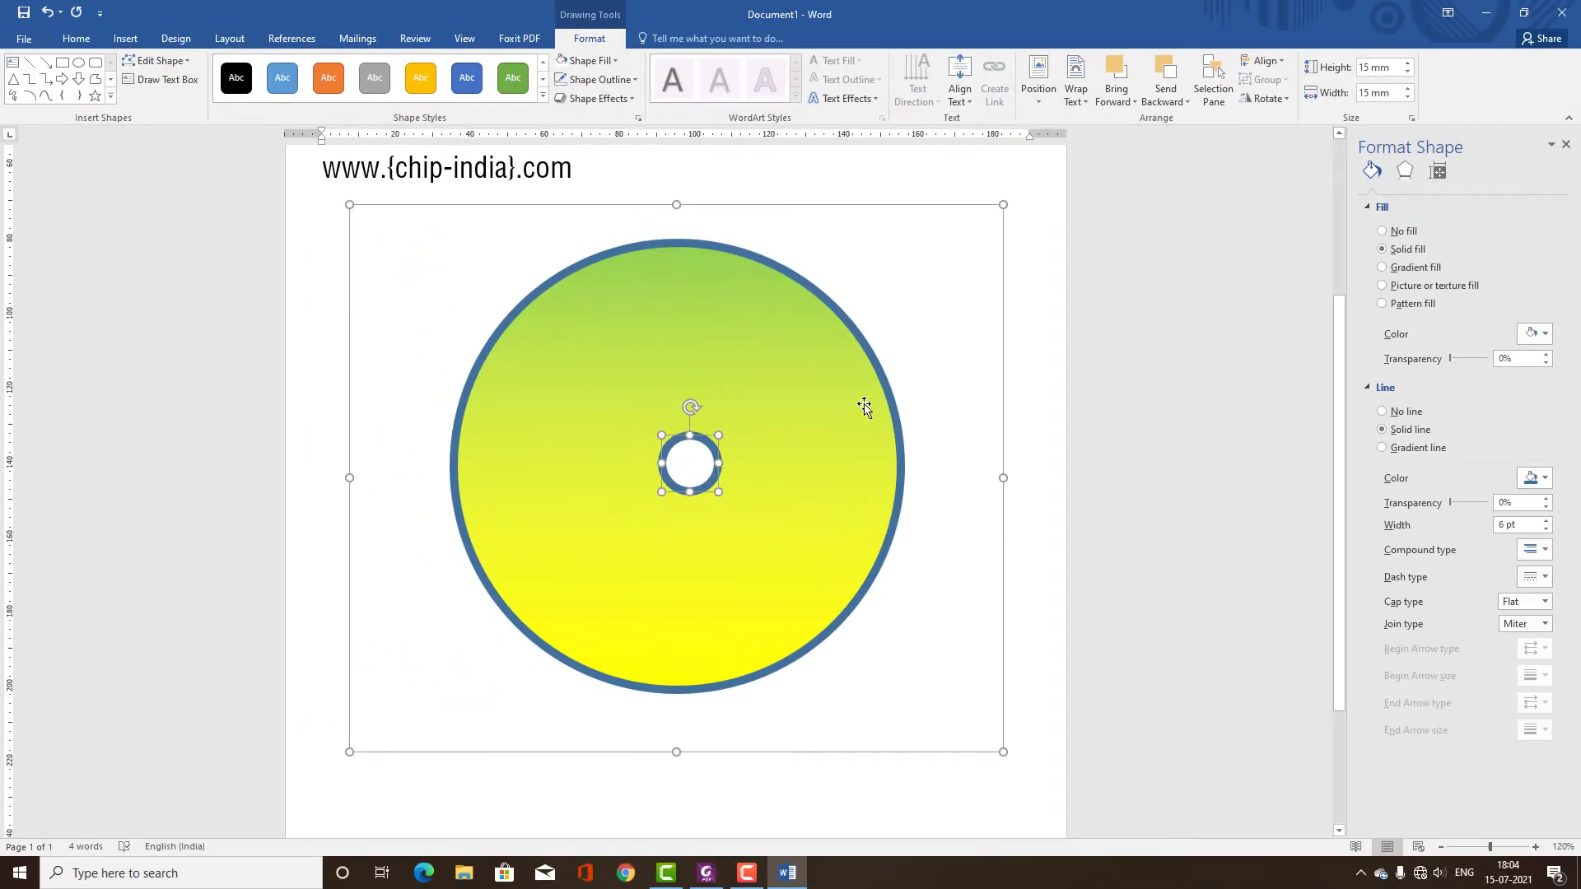
- Select both circles and align them centre and middle so the hole sits in the disc
{"action": "left_click", "coordinate": [887, 404]}
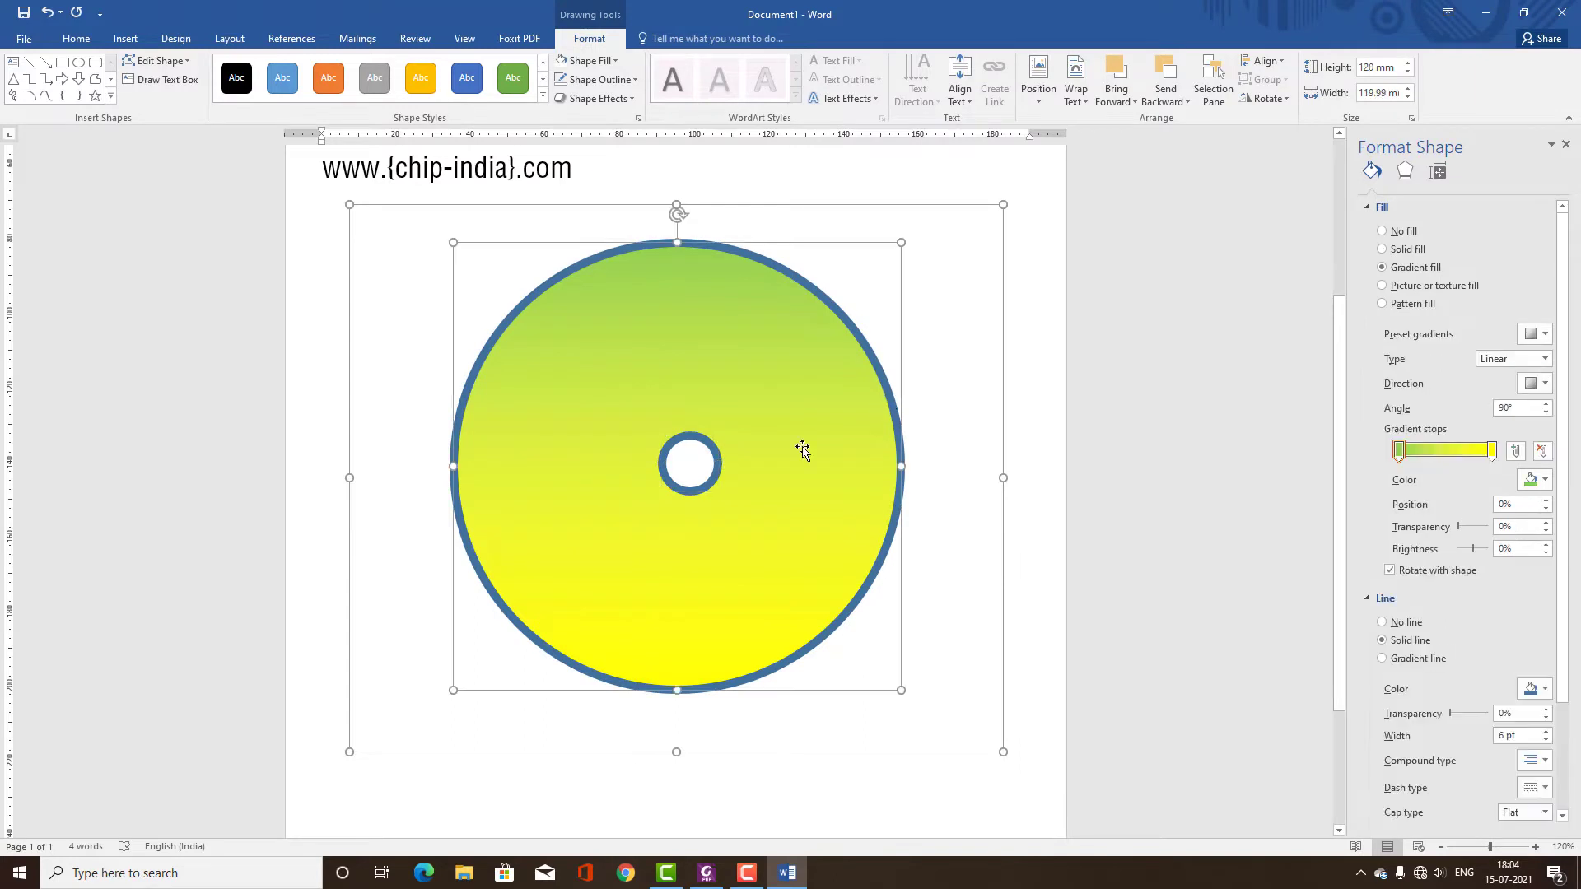
{"action": "left_click", "coordinate": [717, 474]}
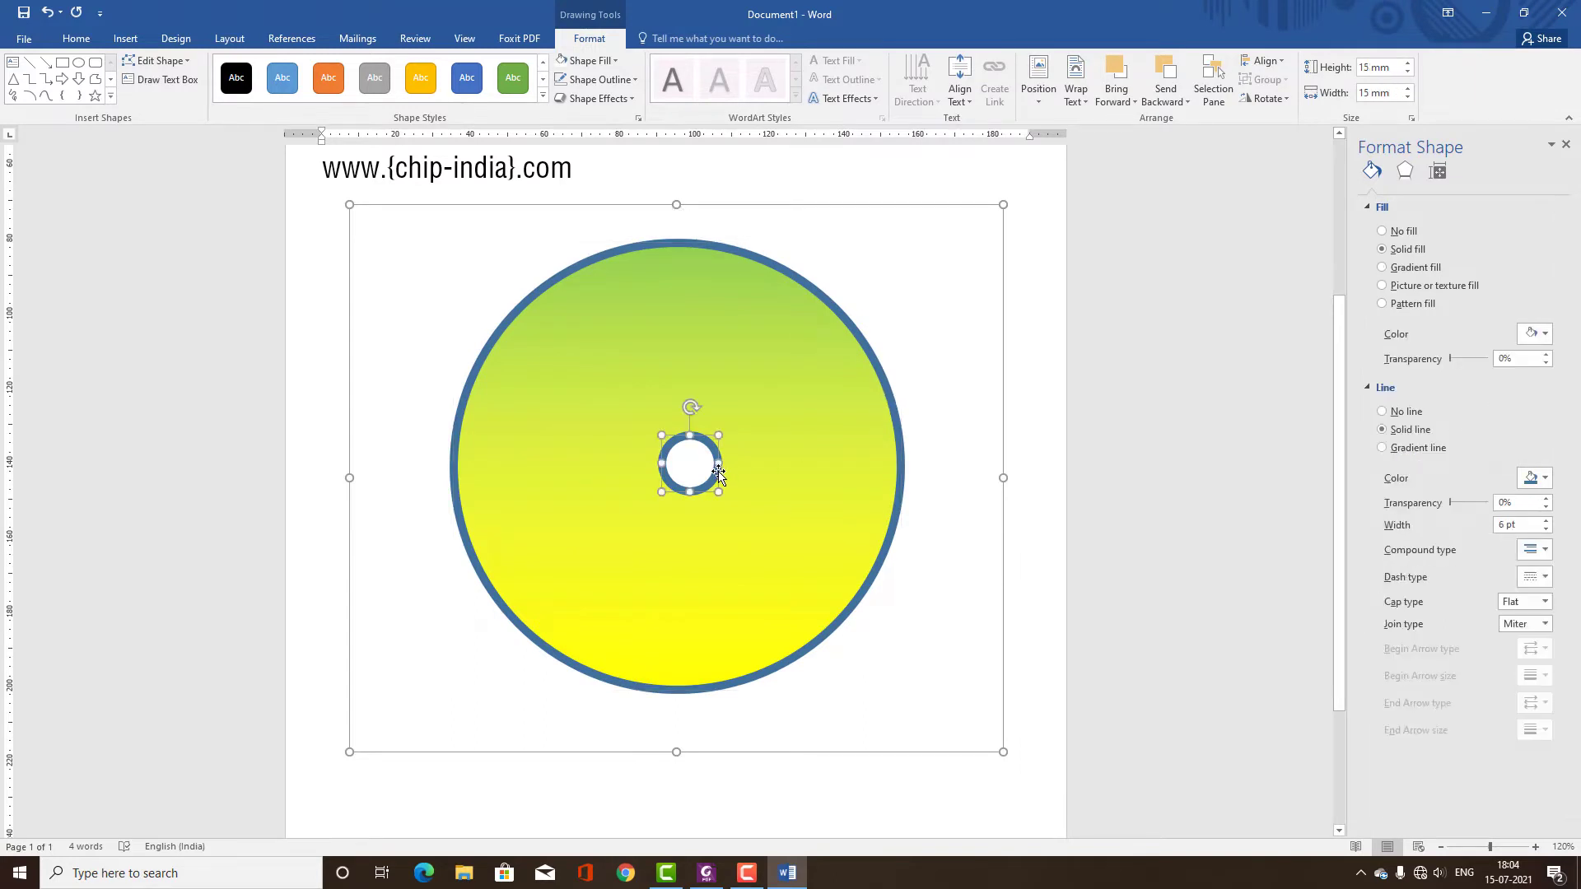
{"action": "left_click", "coordinate": [815, 444], "text": "shift"}
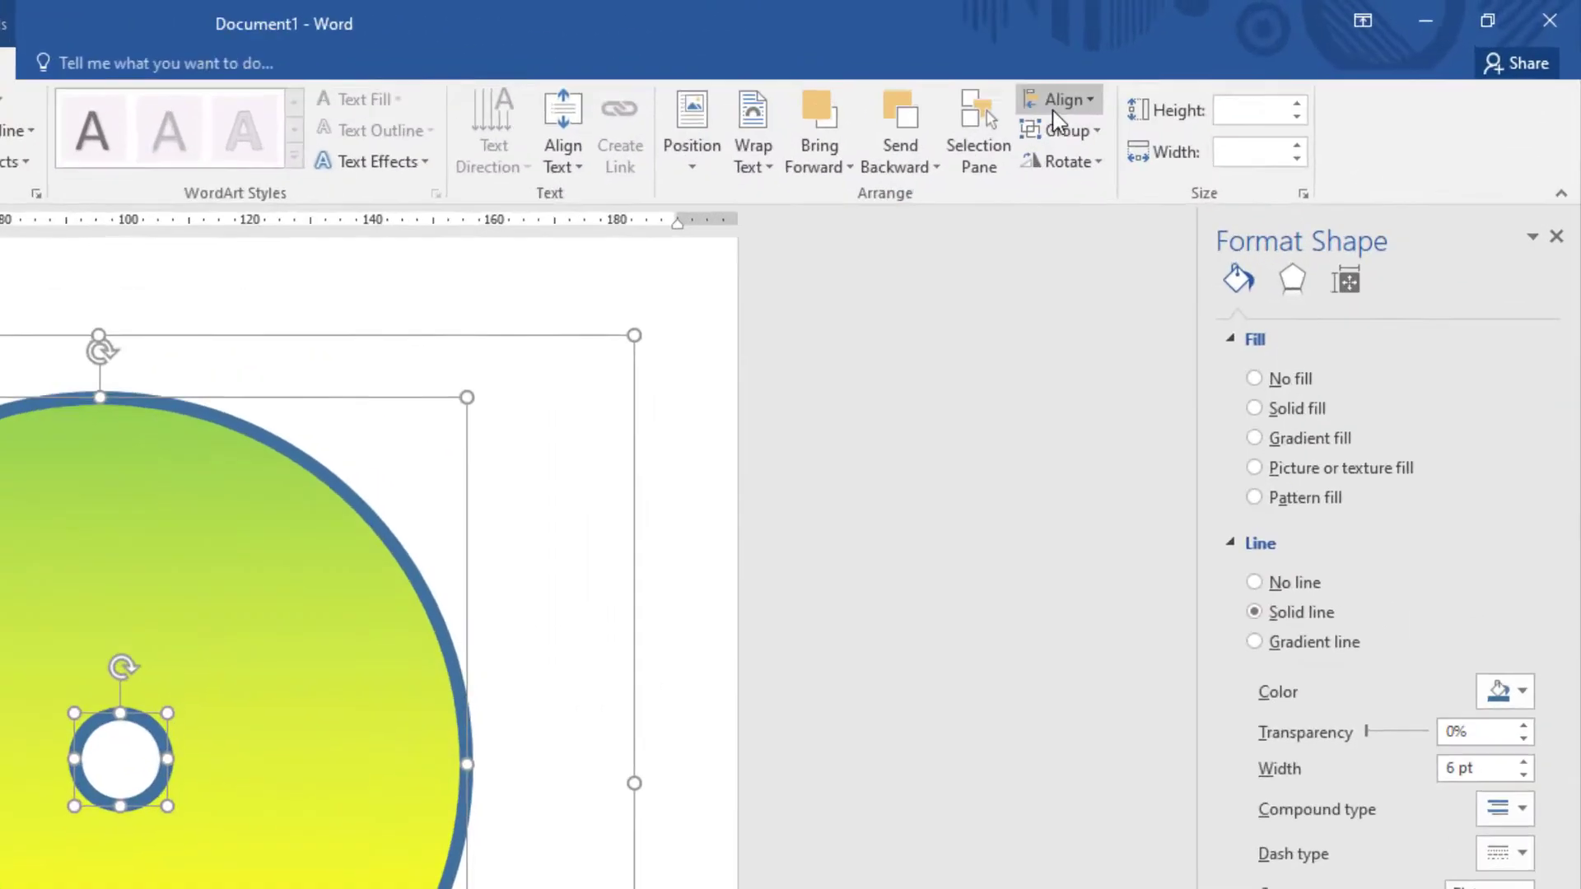
{"action": "left_click", "coordinate": [1261, 61]}
{"action": "left_click", "coordinate": [1289, 100]}
{"action": "left_click", "coordinate": [826, 150]}
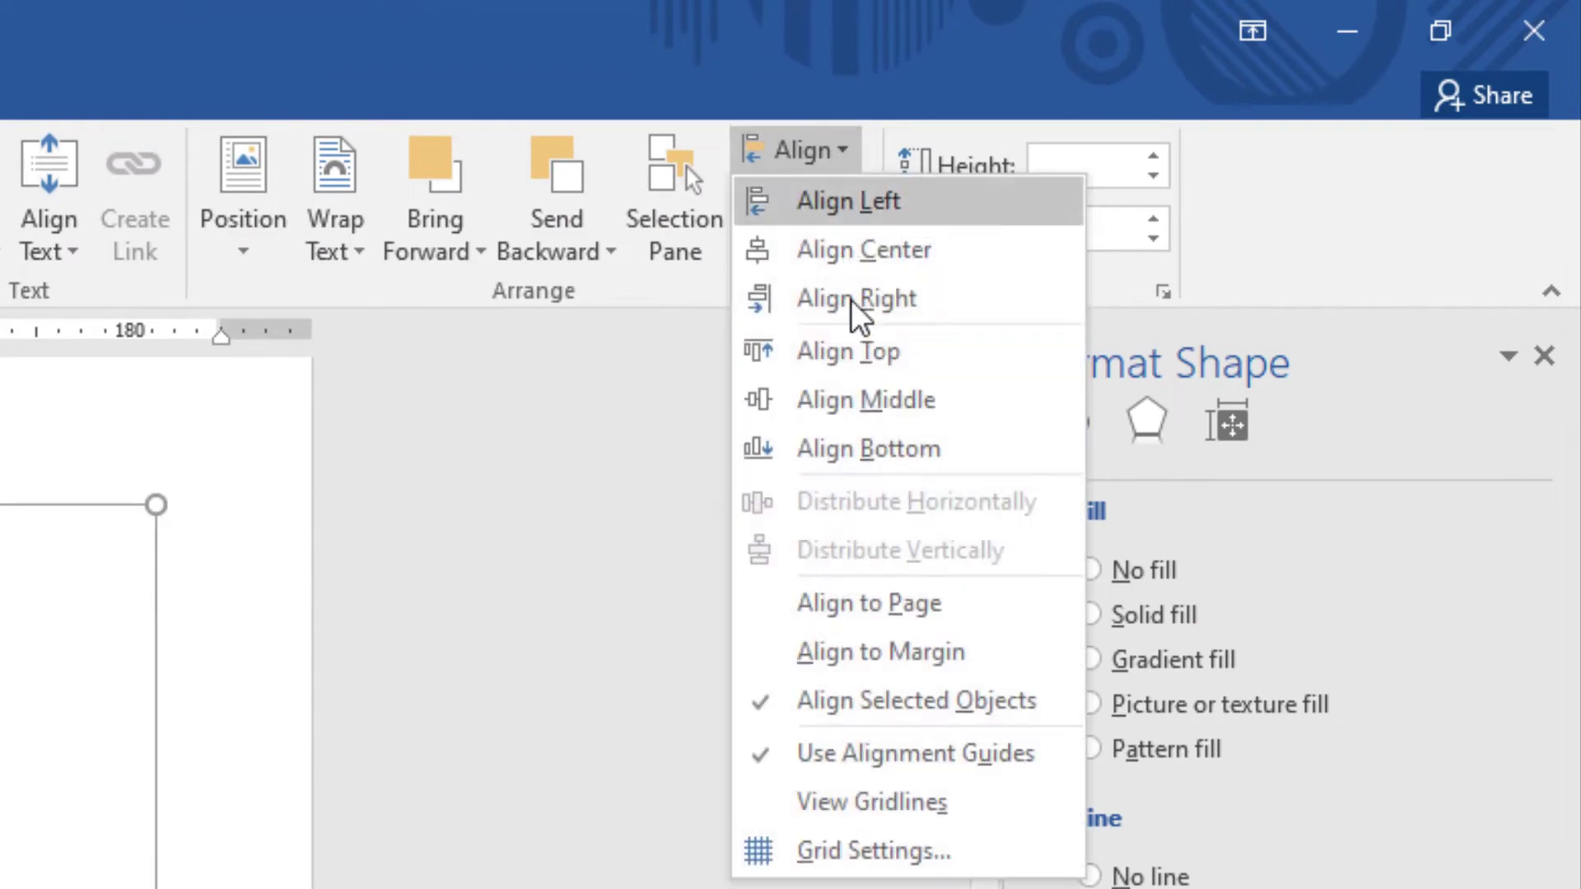
{"action": "left_click", "coordinate": [762, 412]}
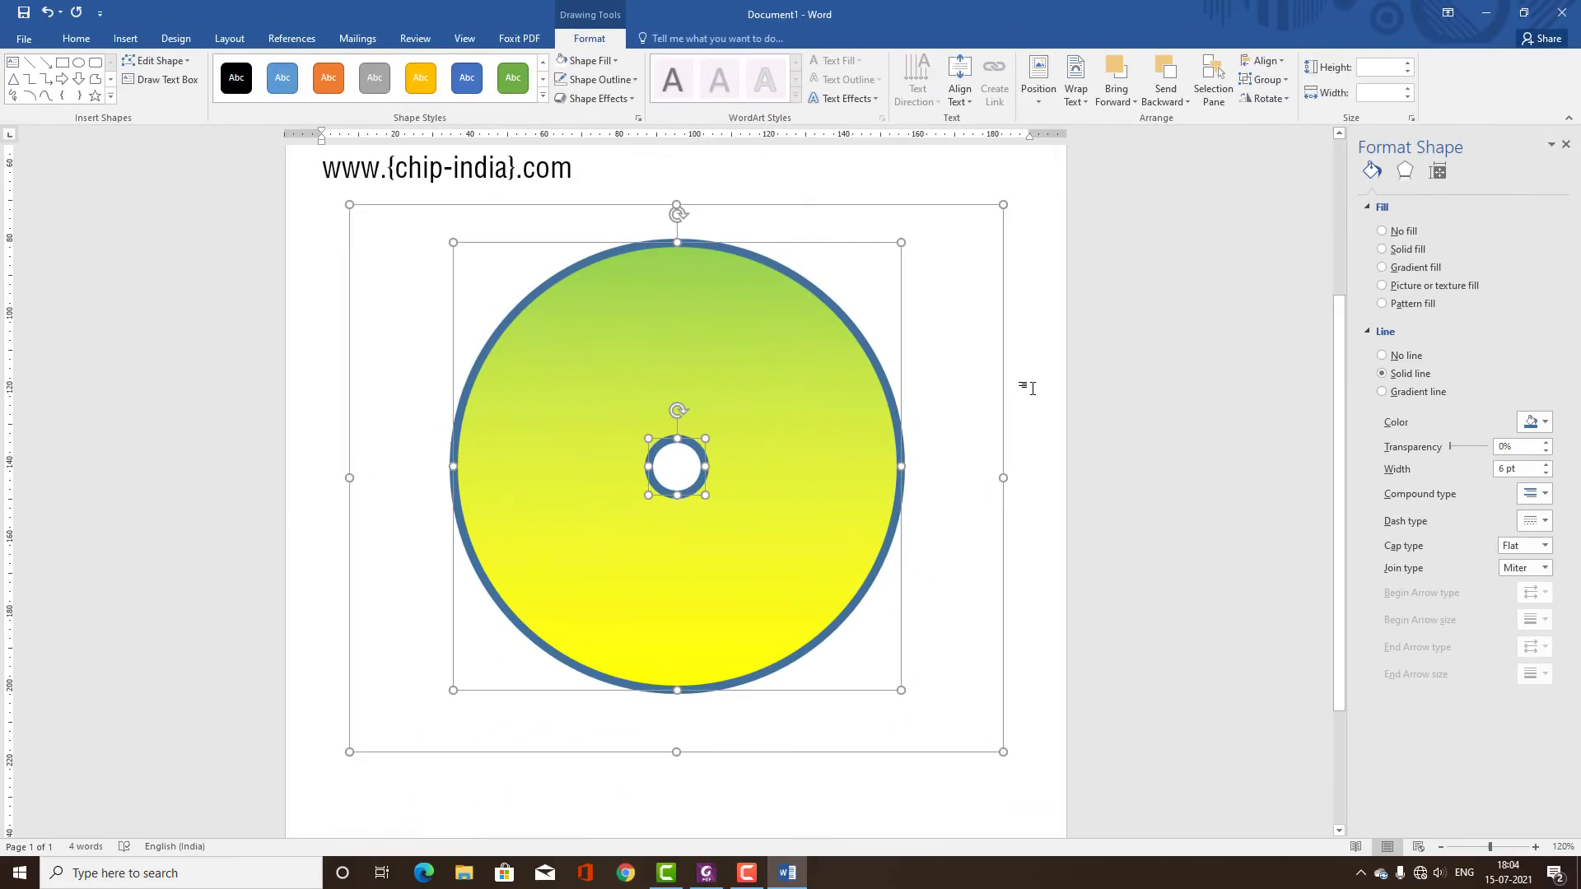
{"action": "left_click", "coordinate": [1021, 387]}
- Re-centre the small circle vertically on the disc, then deselect
{"action": "left_click", "coordinate": [700, 473]}
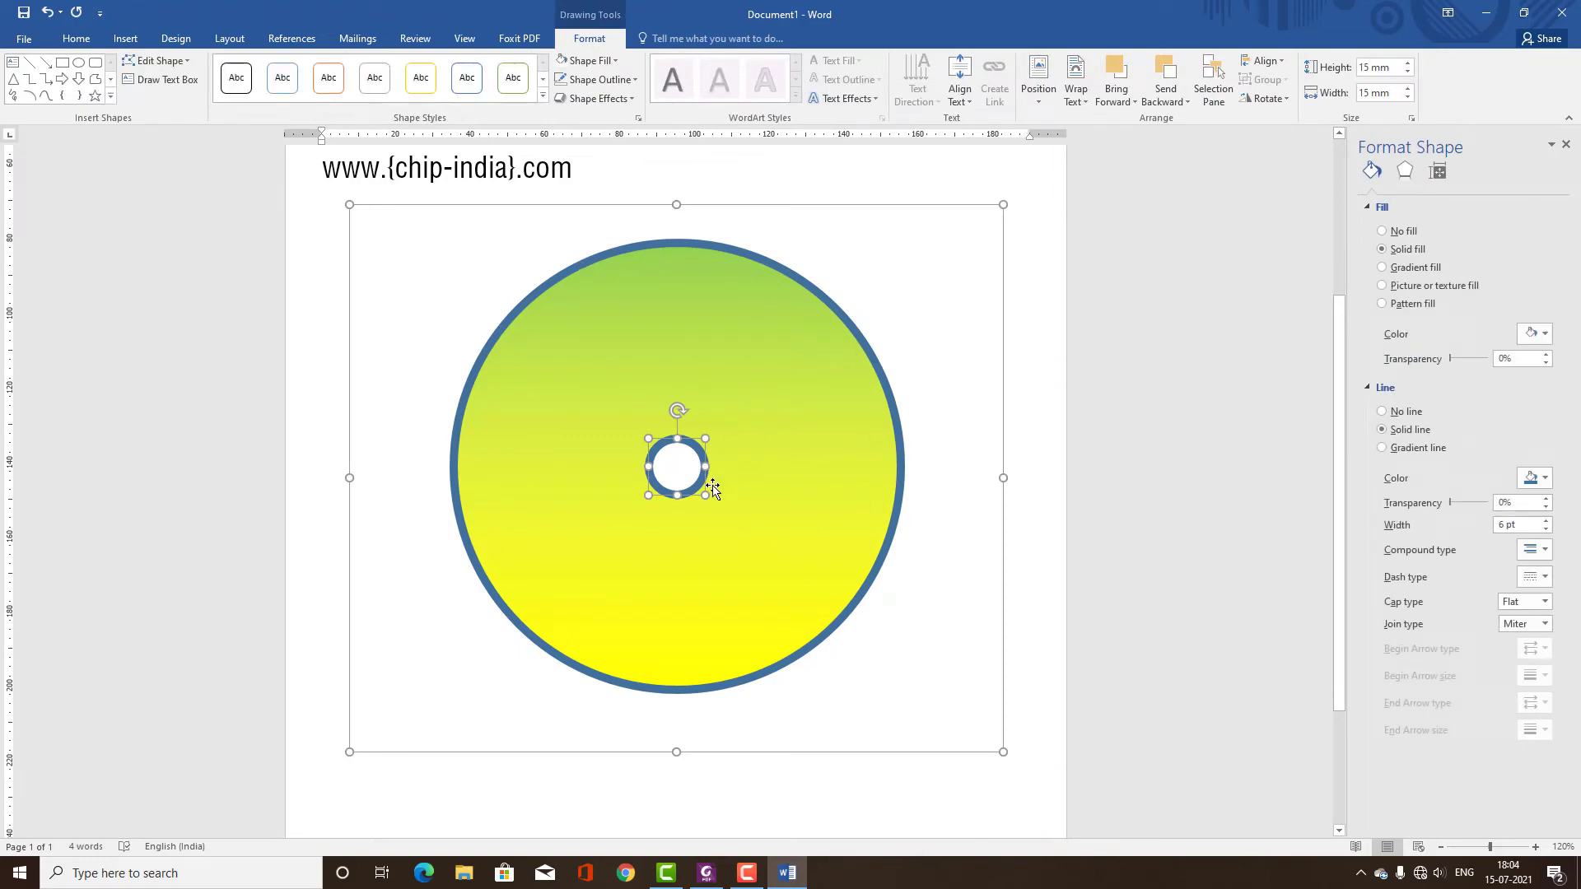
{"action": "left_click", "coordinate": [1262, 60]}
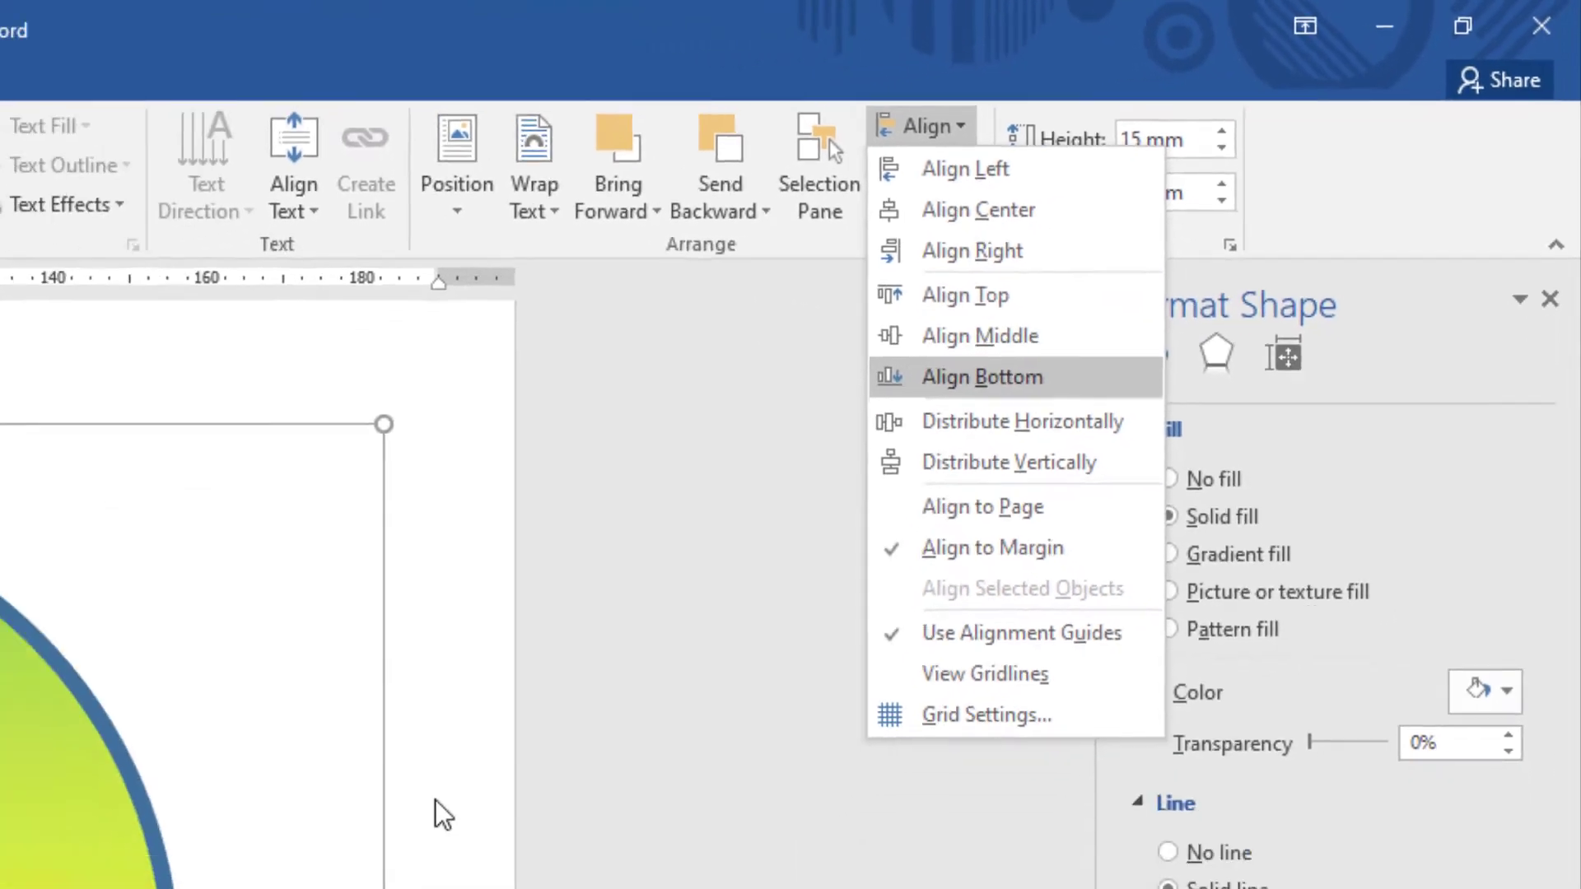
{"action": "left_click", "coordinate": [980, 336]}
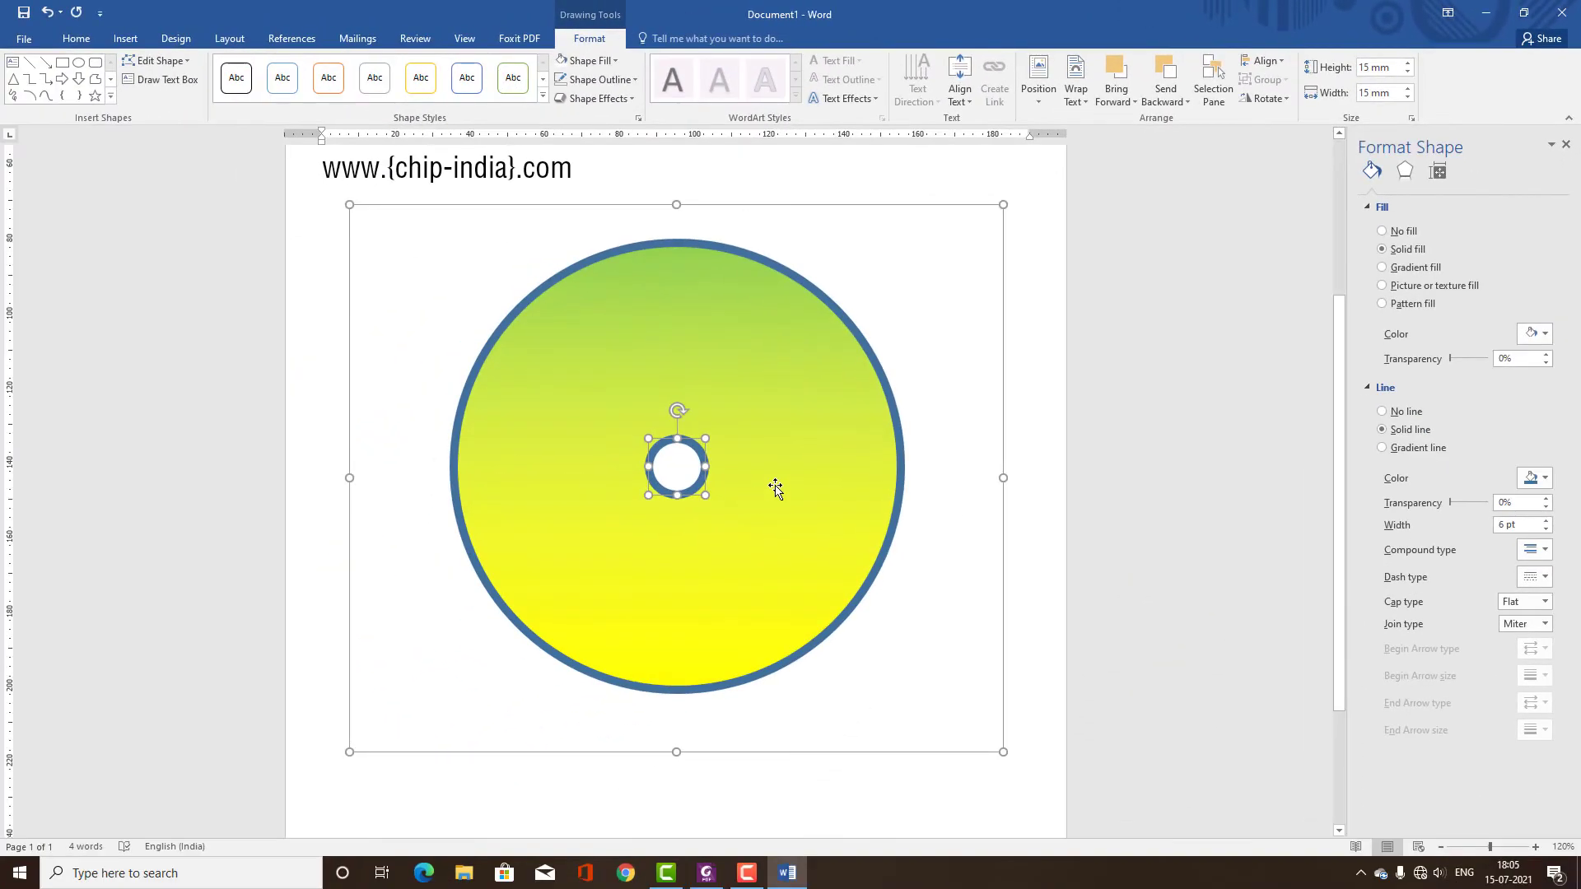
{"action": "left_click", "coordinate": [1024, 449]}
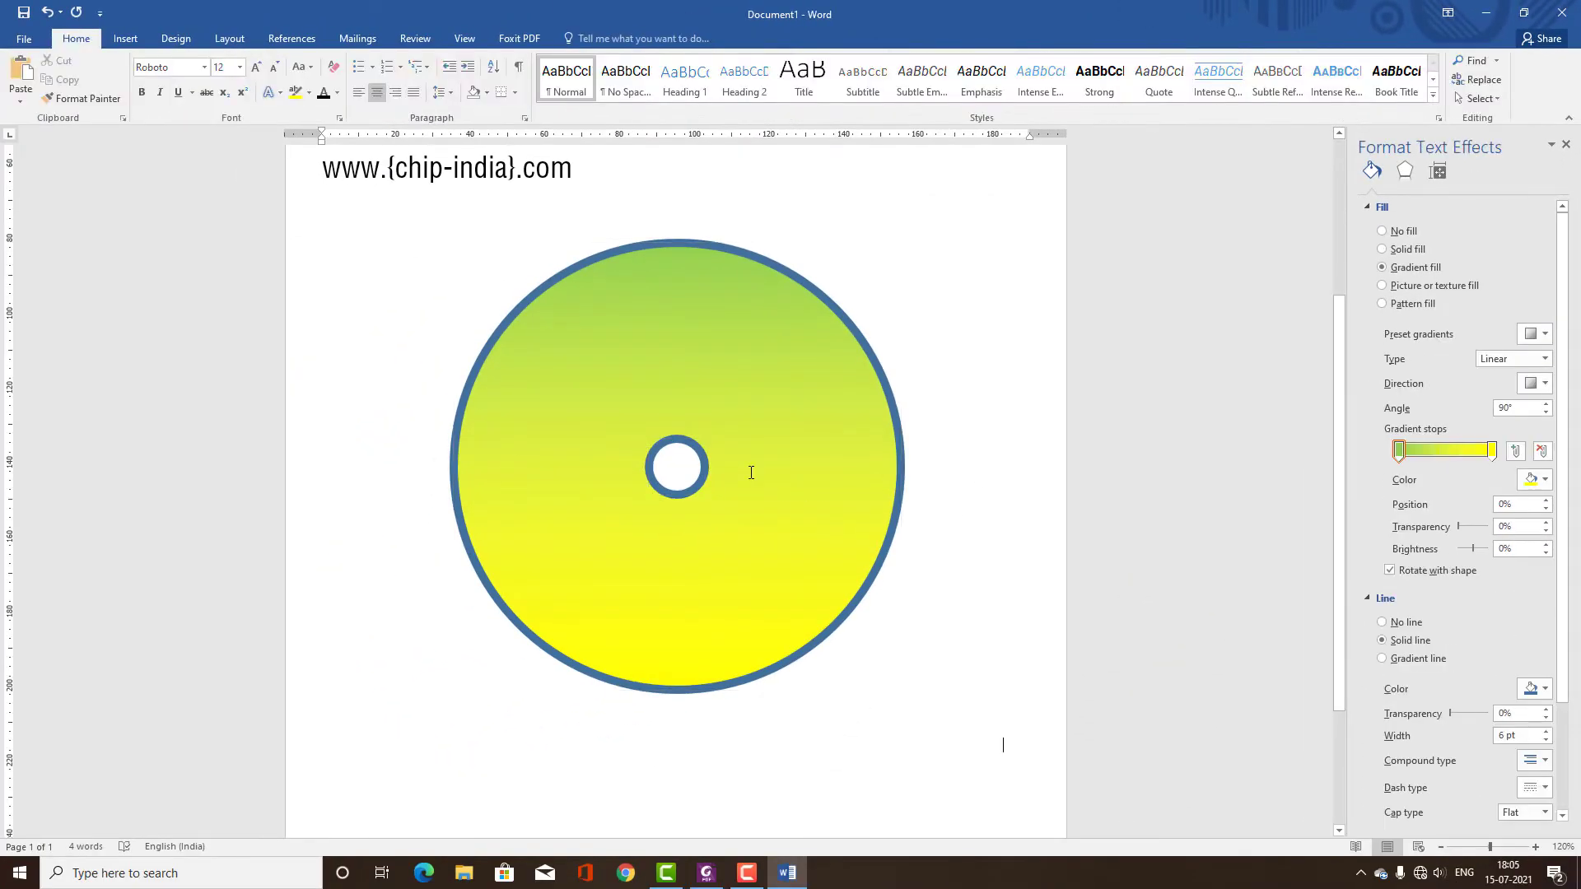
- Draw a straight horizontal line across the disc from its left edge to its right edge
{"action": "left_click", "coordinate": [126, 38]}
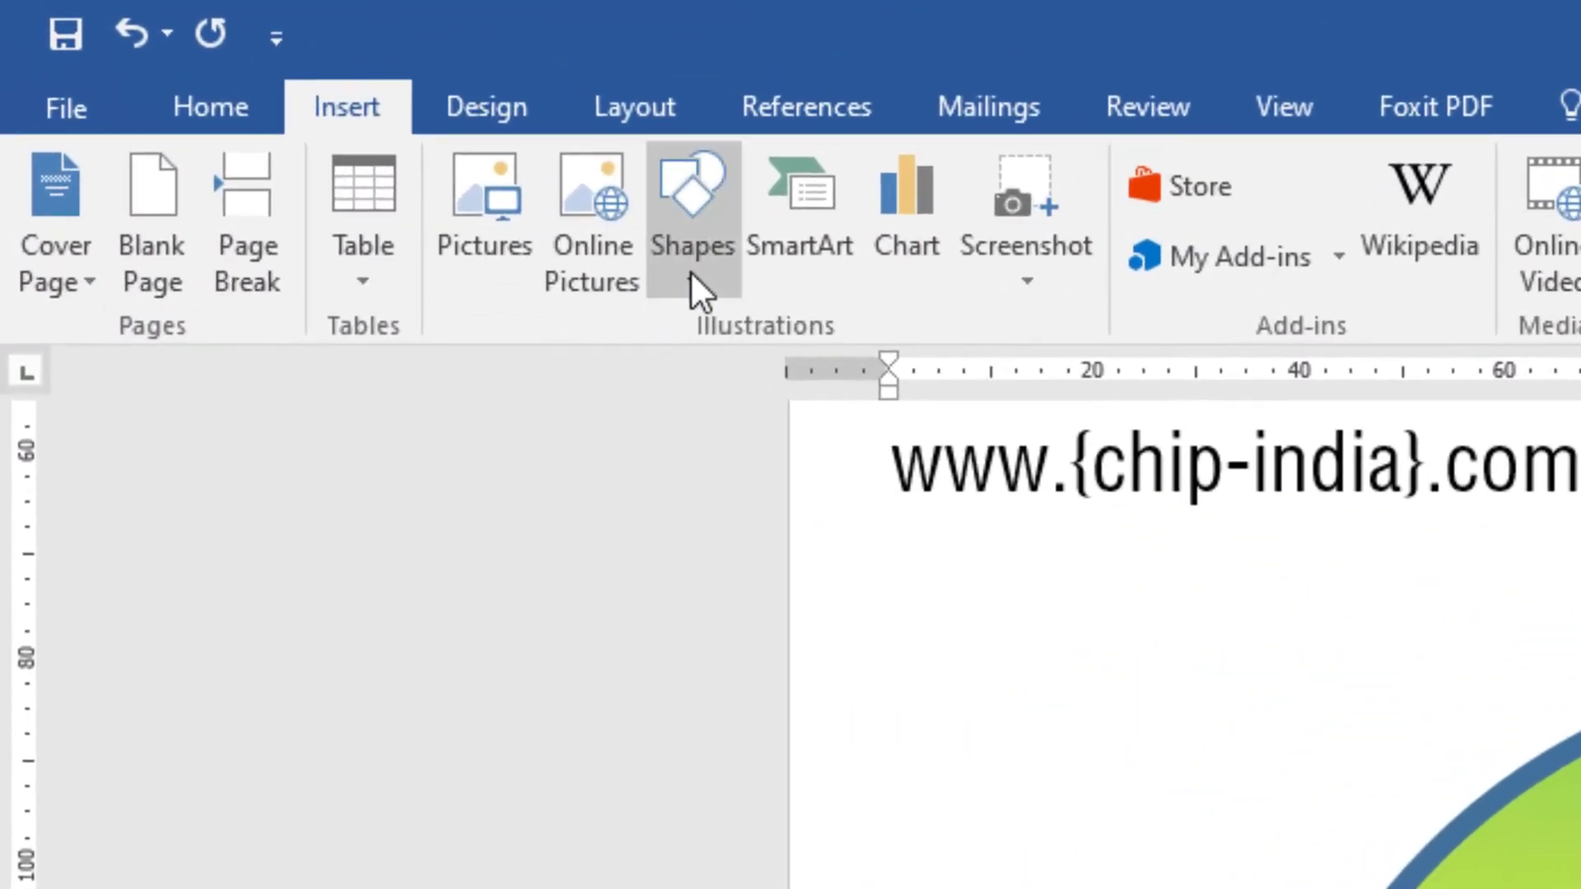
{"action": "left_click", "coordinate": [692, 284]}
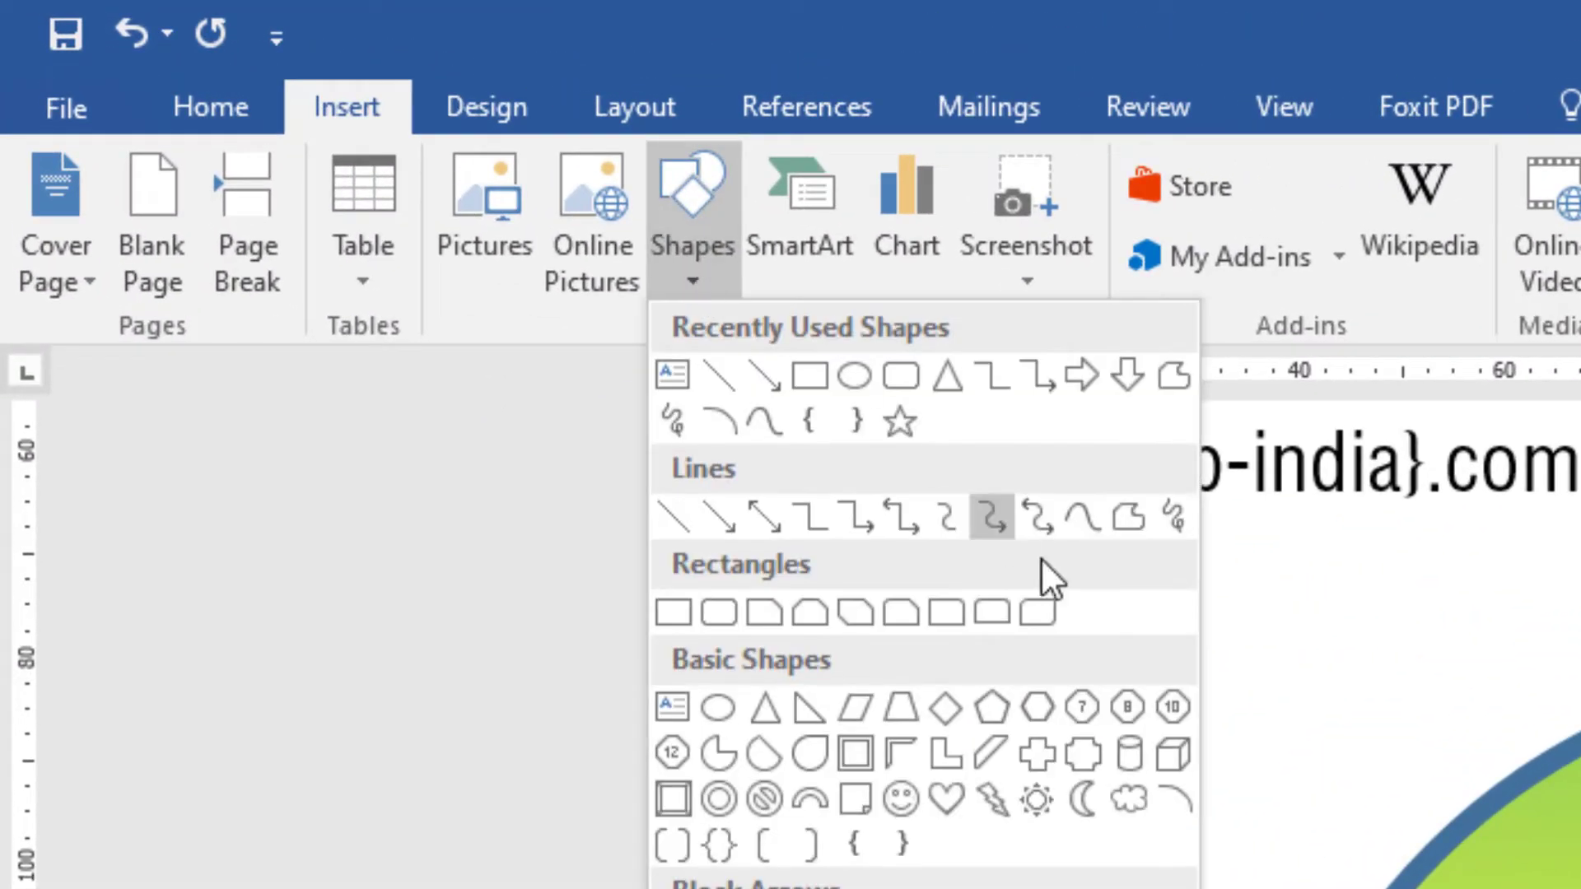
{"action": "left_click", "coordinate": [722, 420]}
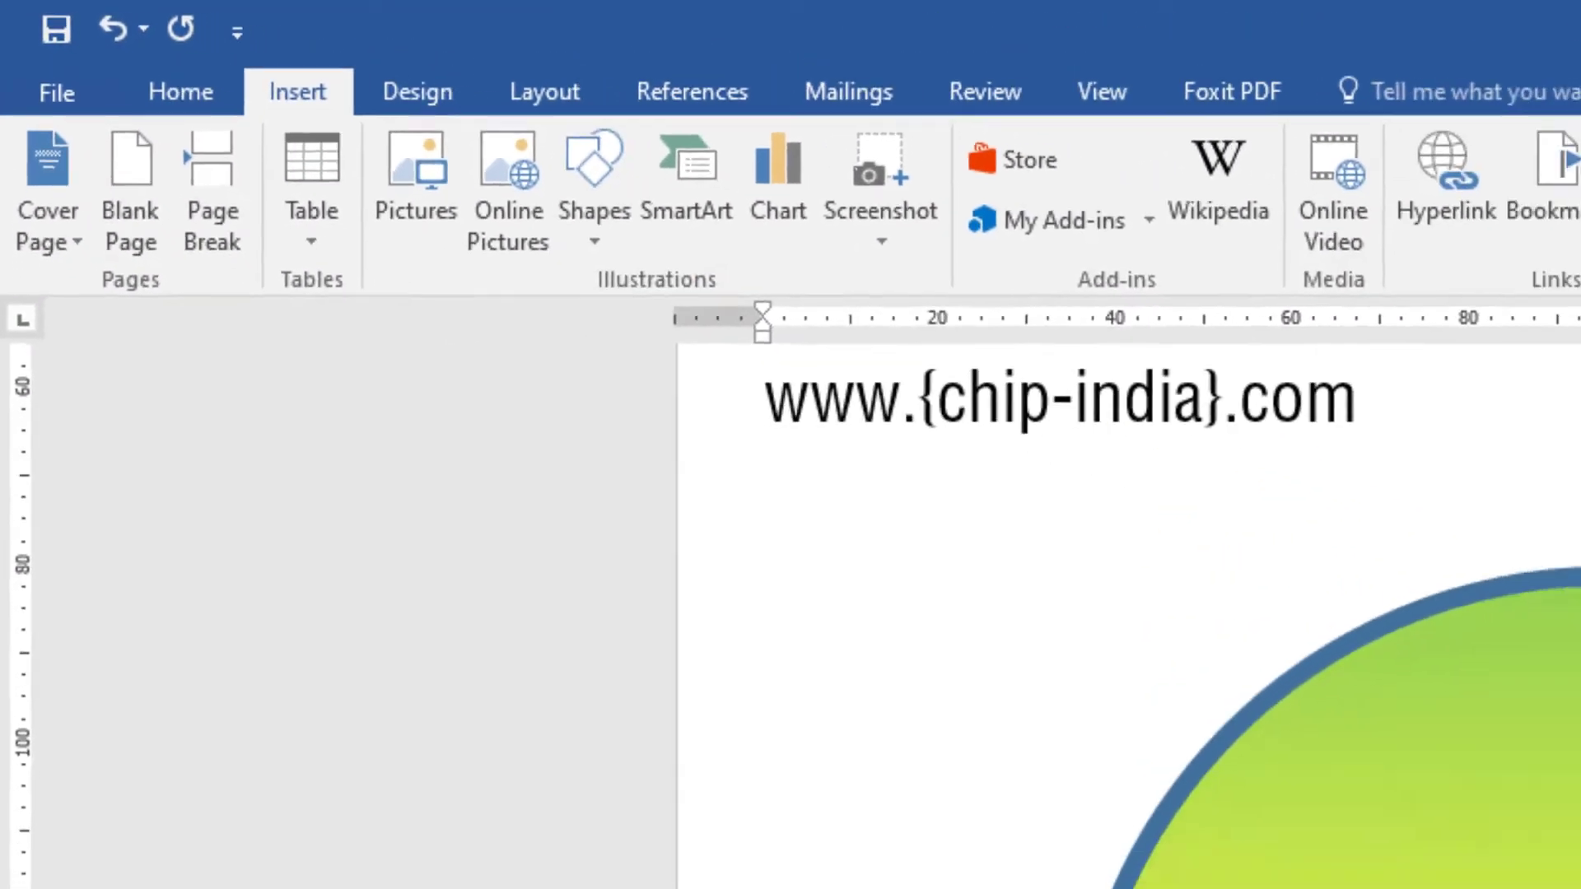
{"action": "left_click_drag", "start_coordinate": [454, 466], "coordinate": [889, 467]}
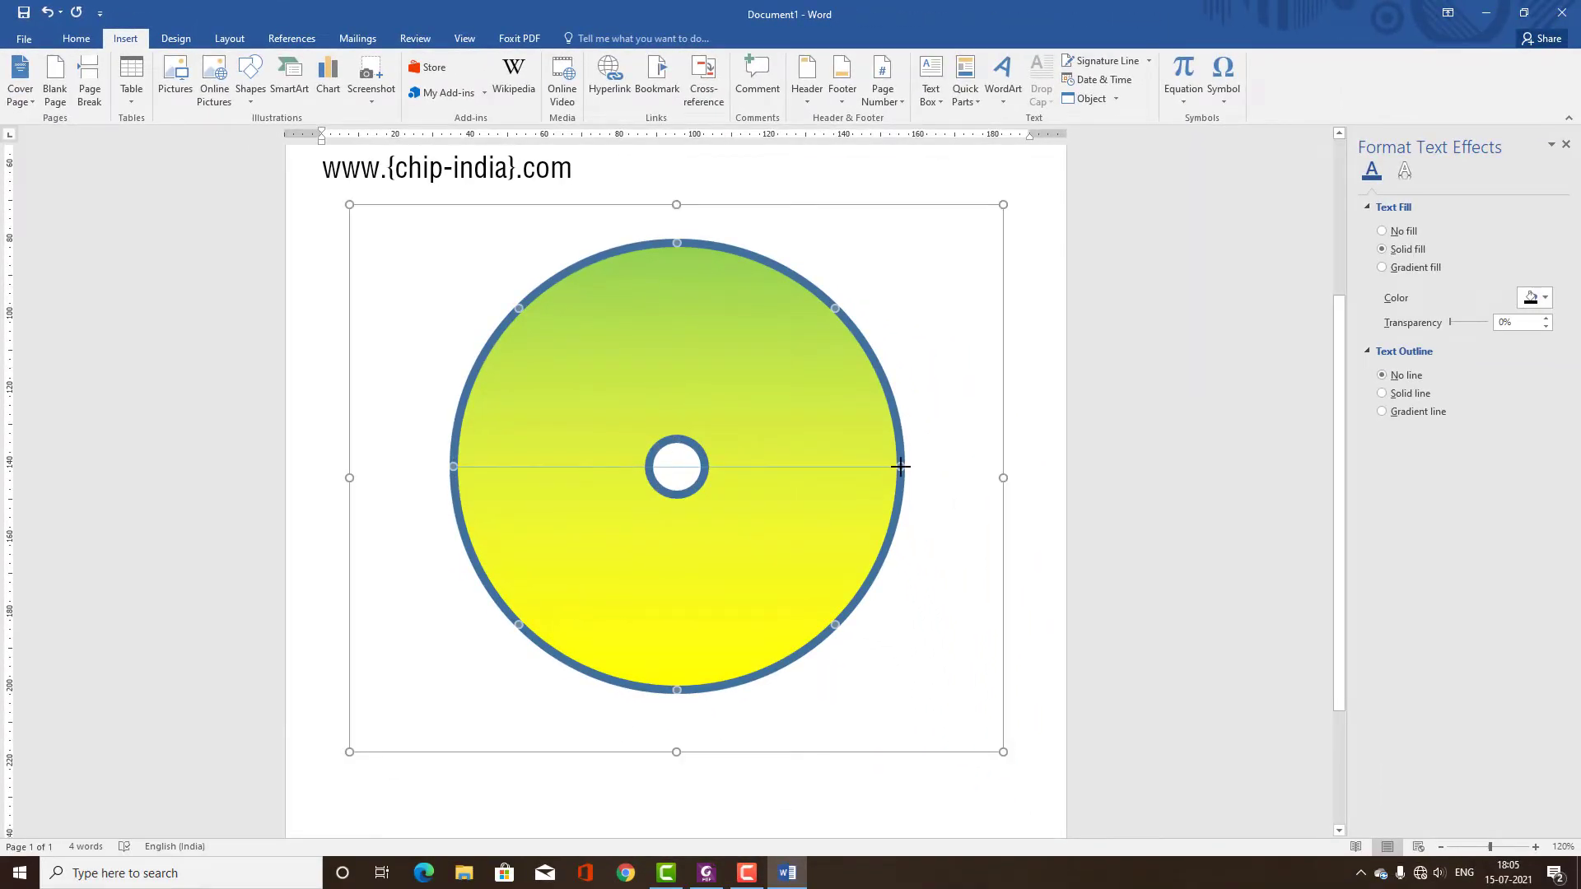
{"action": "left_click_drag", "start_coordinate": [900, 467], "coordinate": [901, 467]}
{"action": "left_click", "coordinate": [455, 467]}
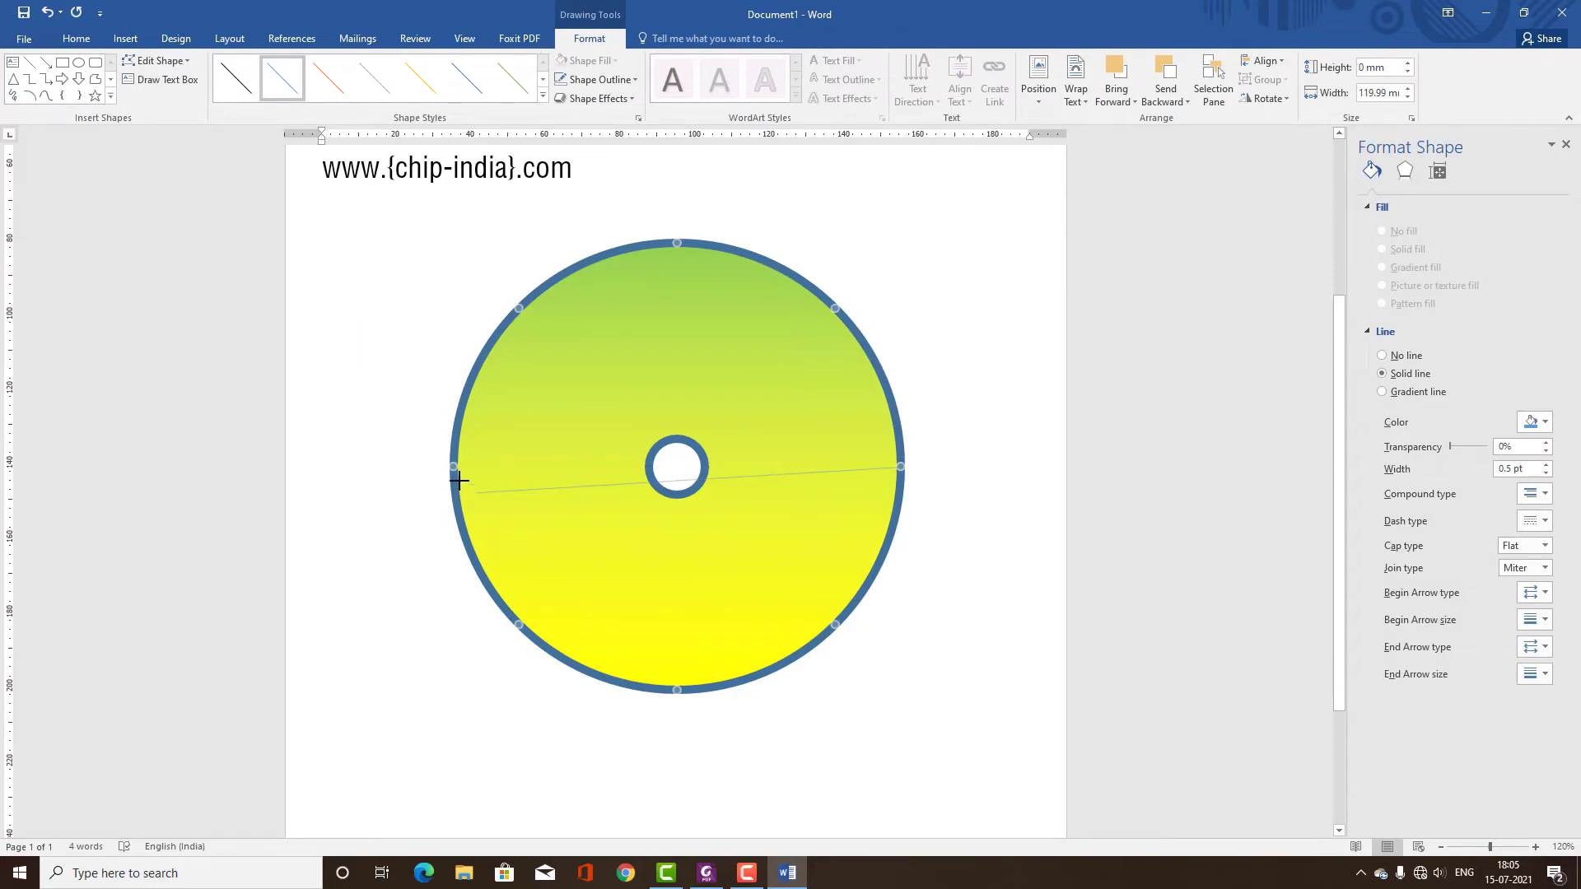
- Set the horizontal line's width to 6 pt
{"action": "left_click", "coordinate": [506, 511]}
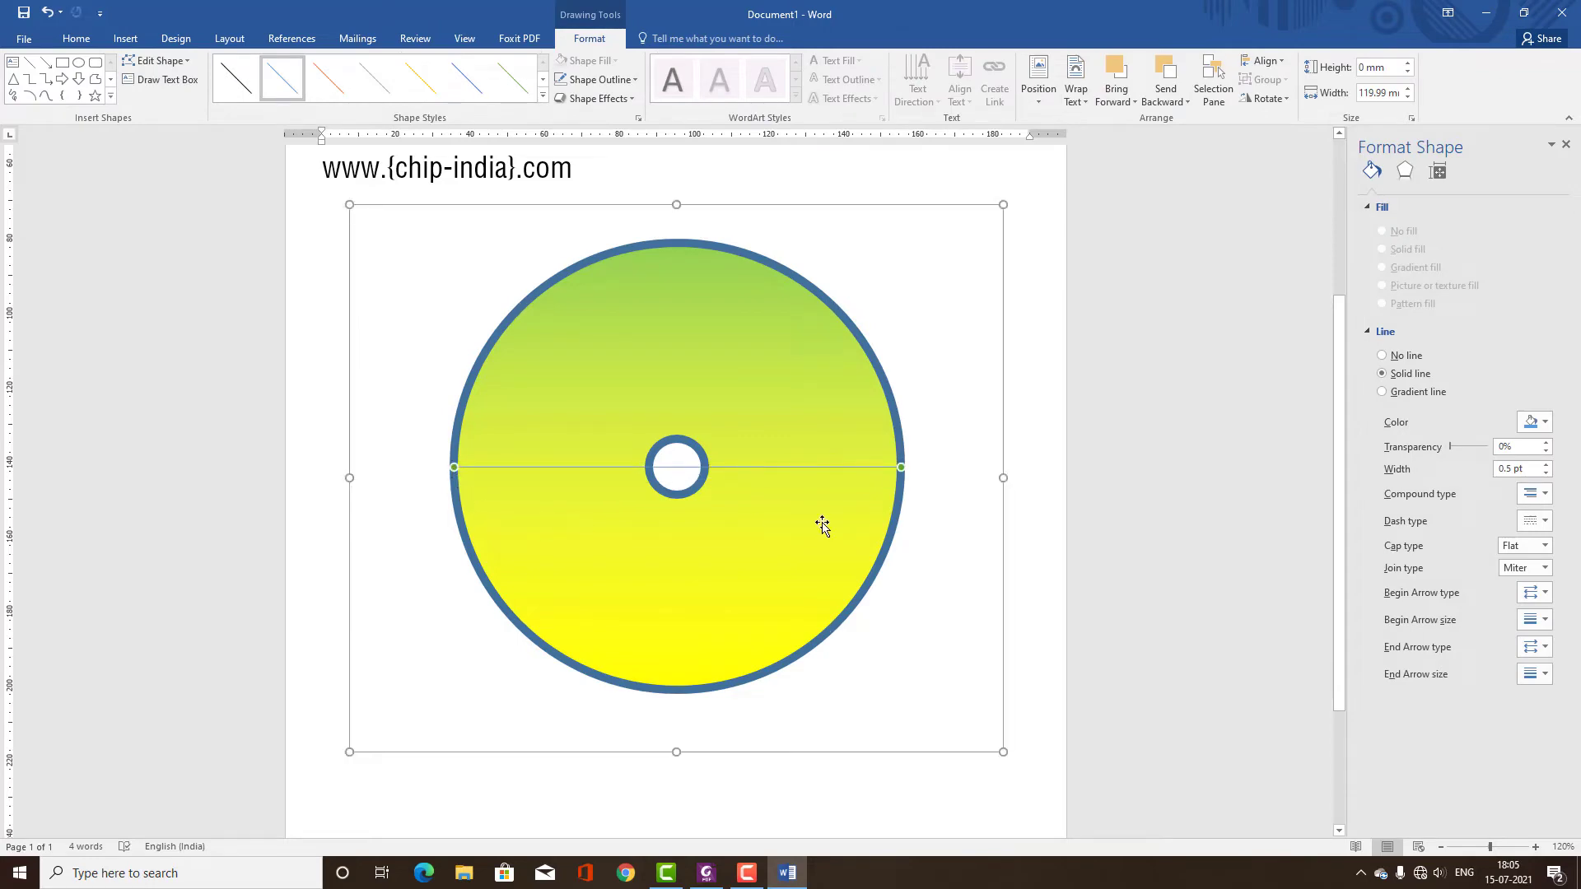
{"action": "left_click", "coordinate": [1498, 469]}
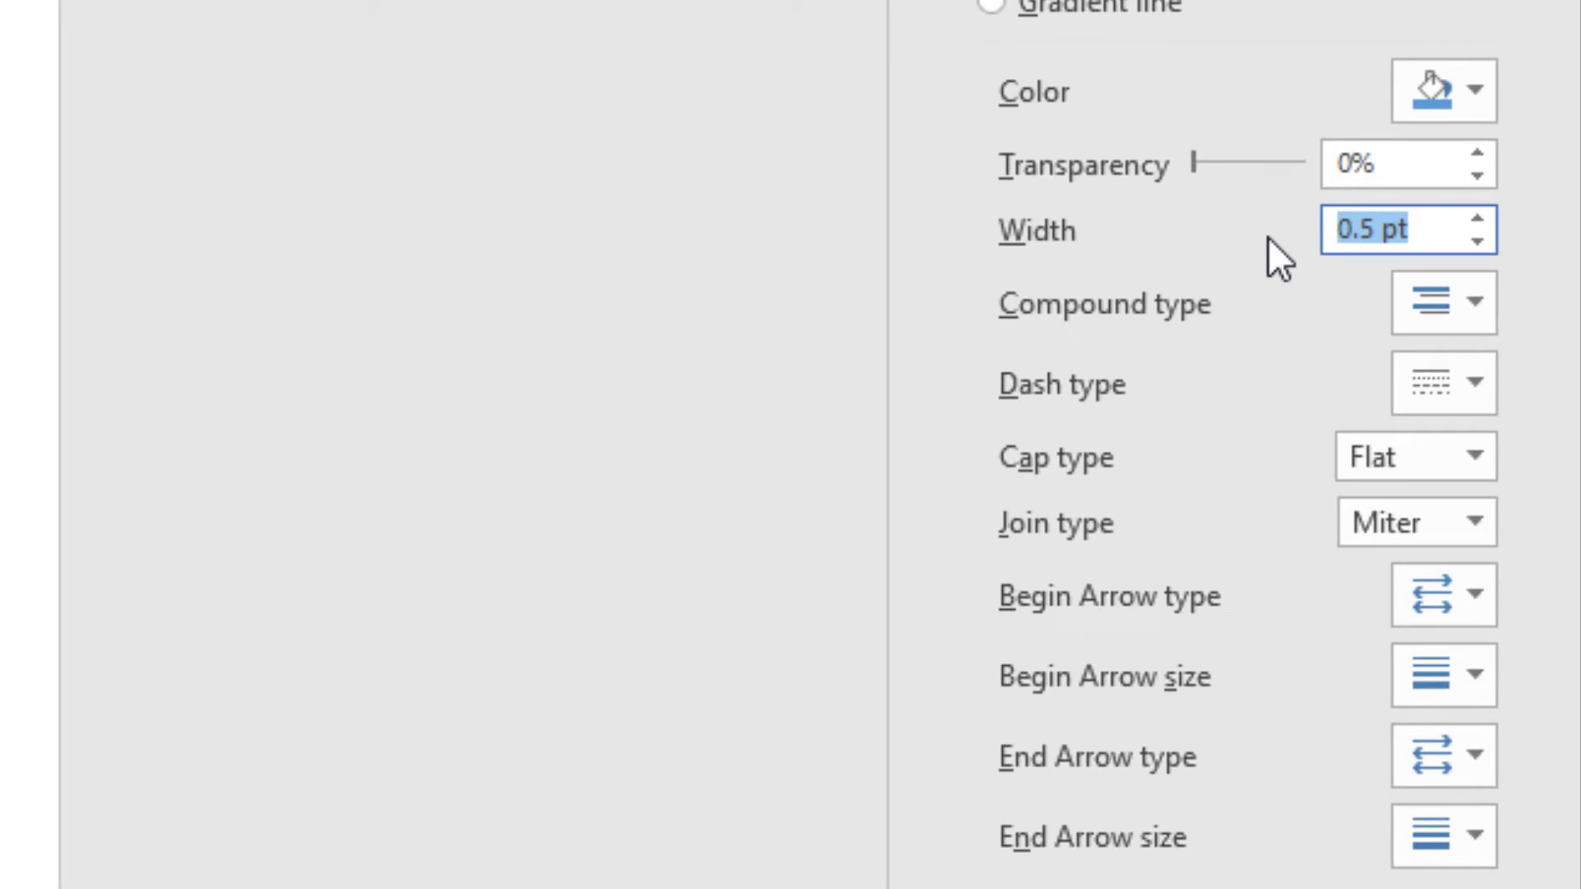
{"action": "type", "text": "6"}
{"action": "key", "text": "Return"}
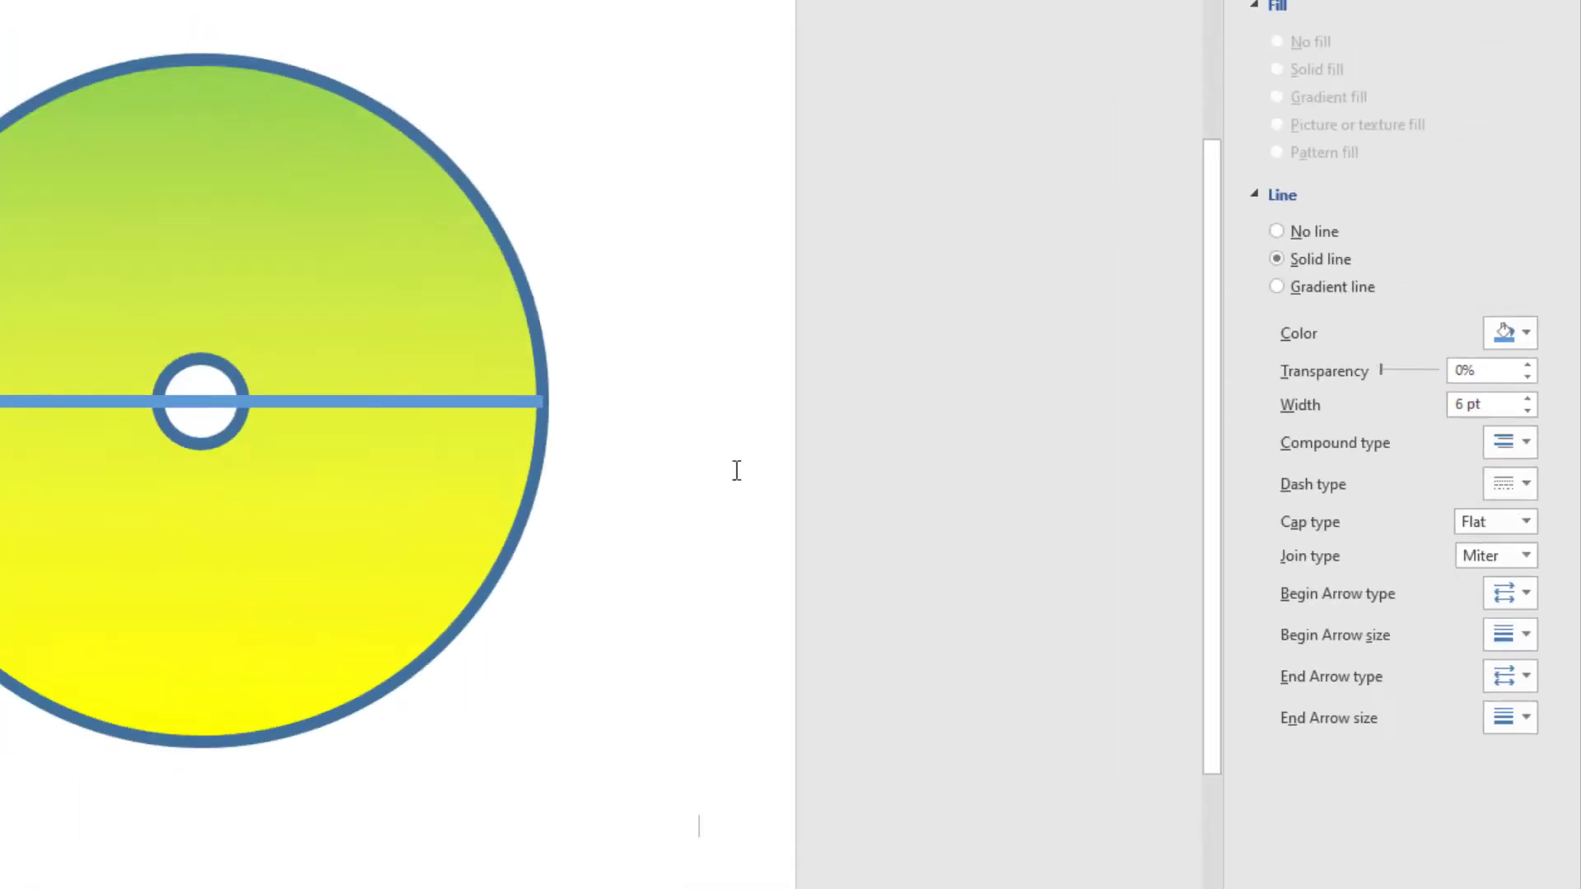
{"action": "left_click", "coordinate": [998, 560]}
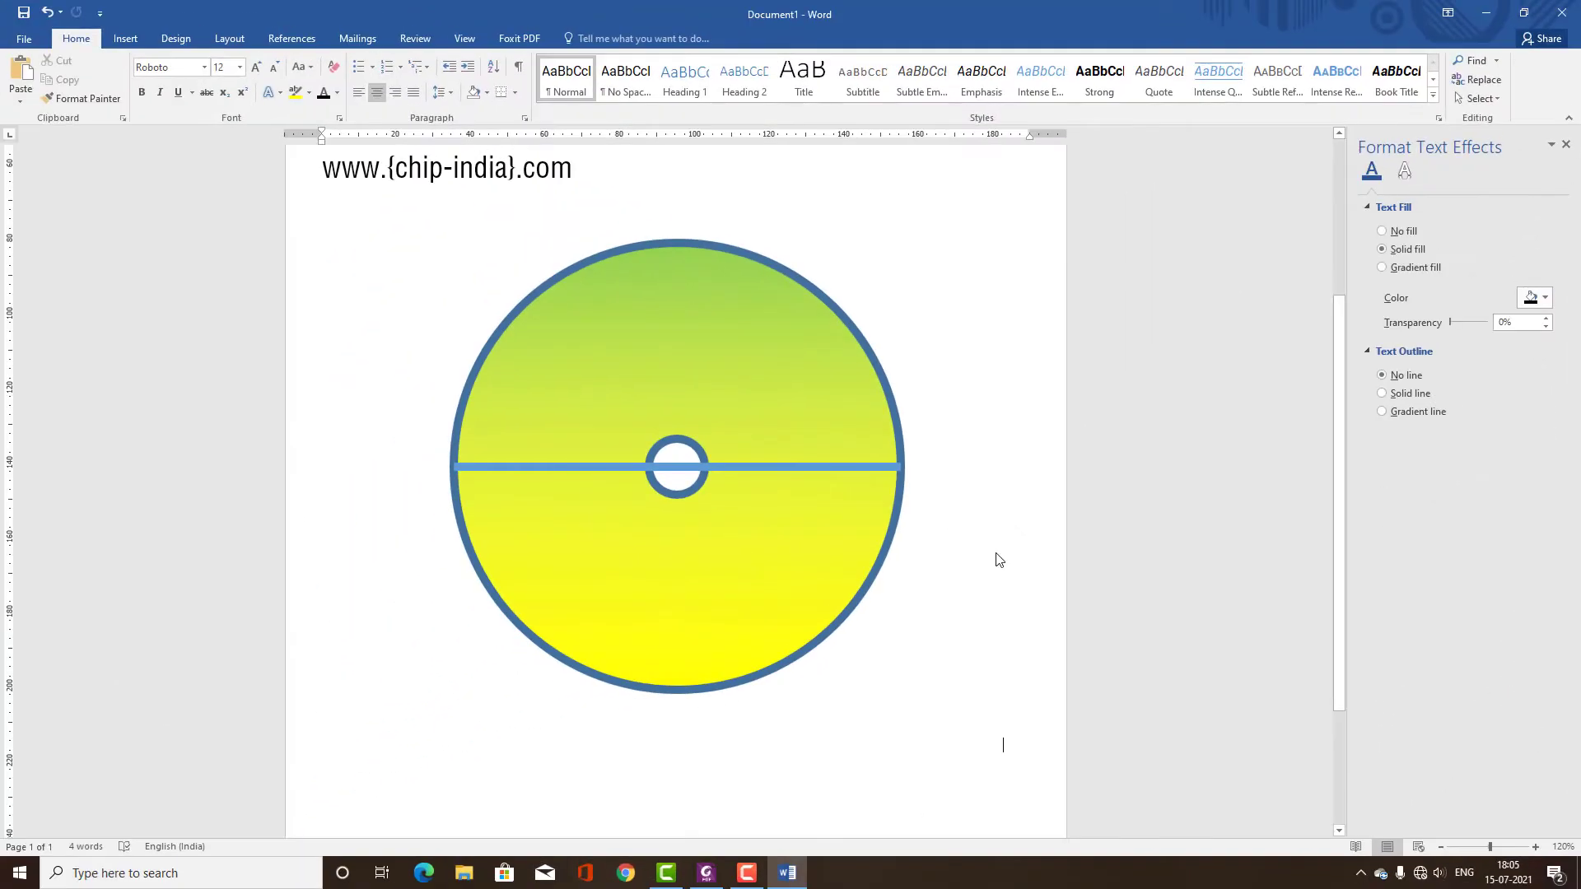
- Give the horizontal line a Round cap type
{"action": "left_click", "coordinate": [819, 467]}
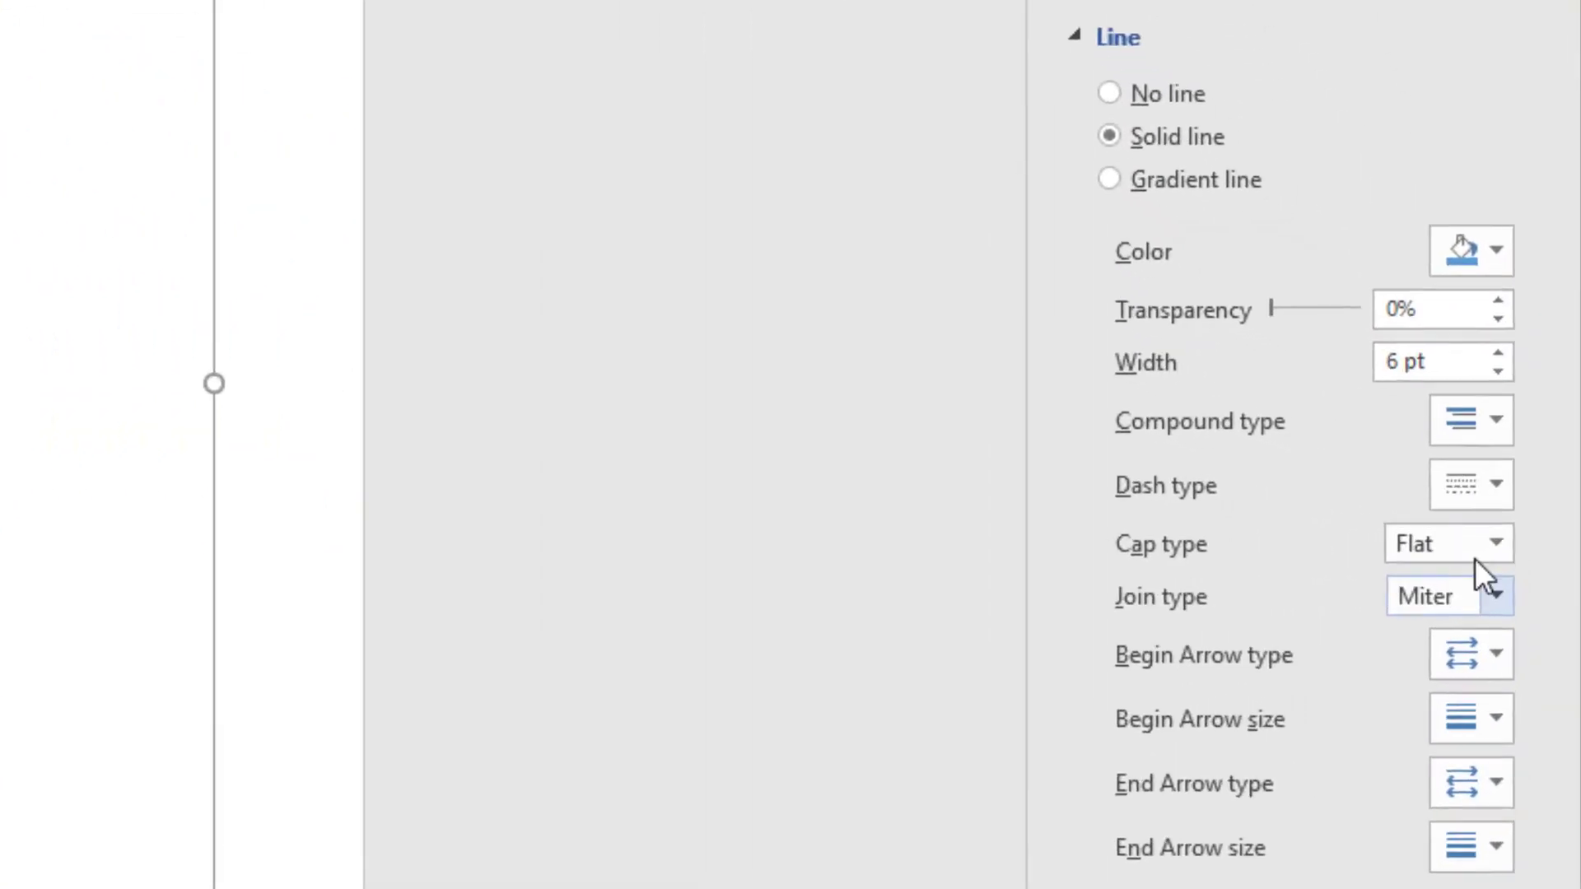
{"action": "left_click", "coordinate": [1491, 542]}
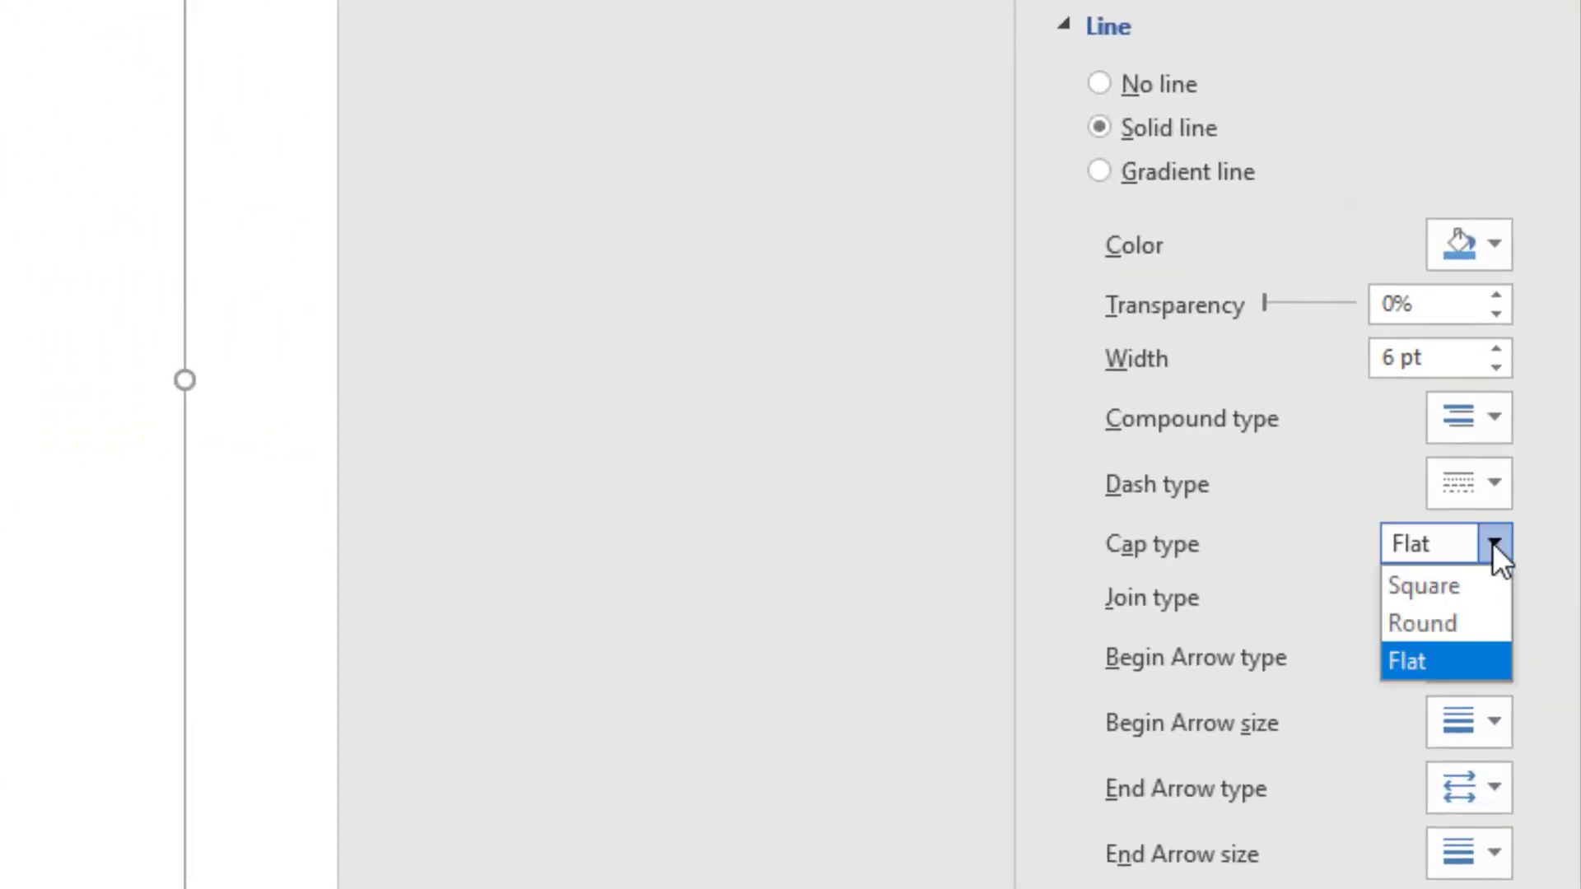
{"action": "left_click", "coordinate": [1442, 623]}
{"action": "left_click", "coordinate": [818, 807]}
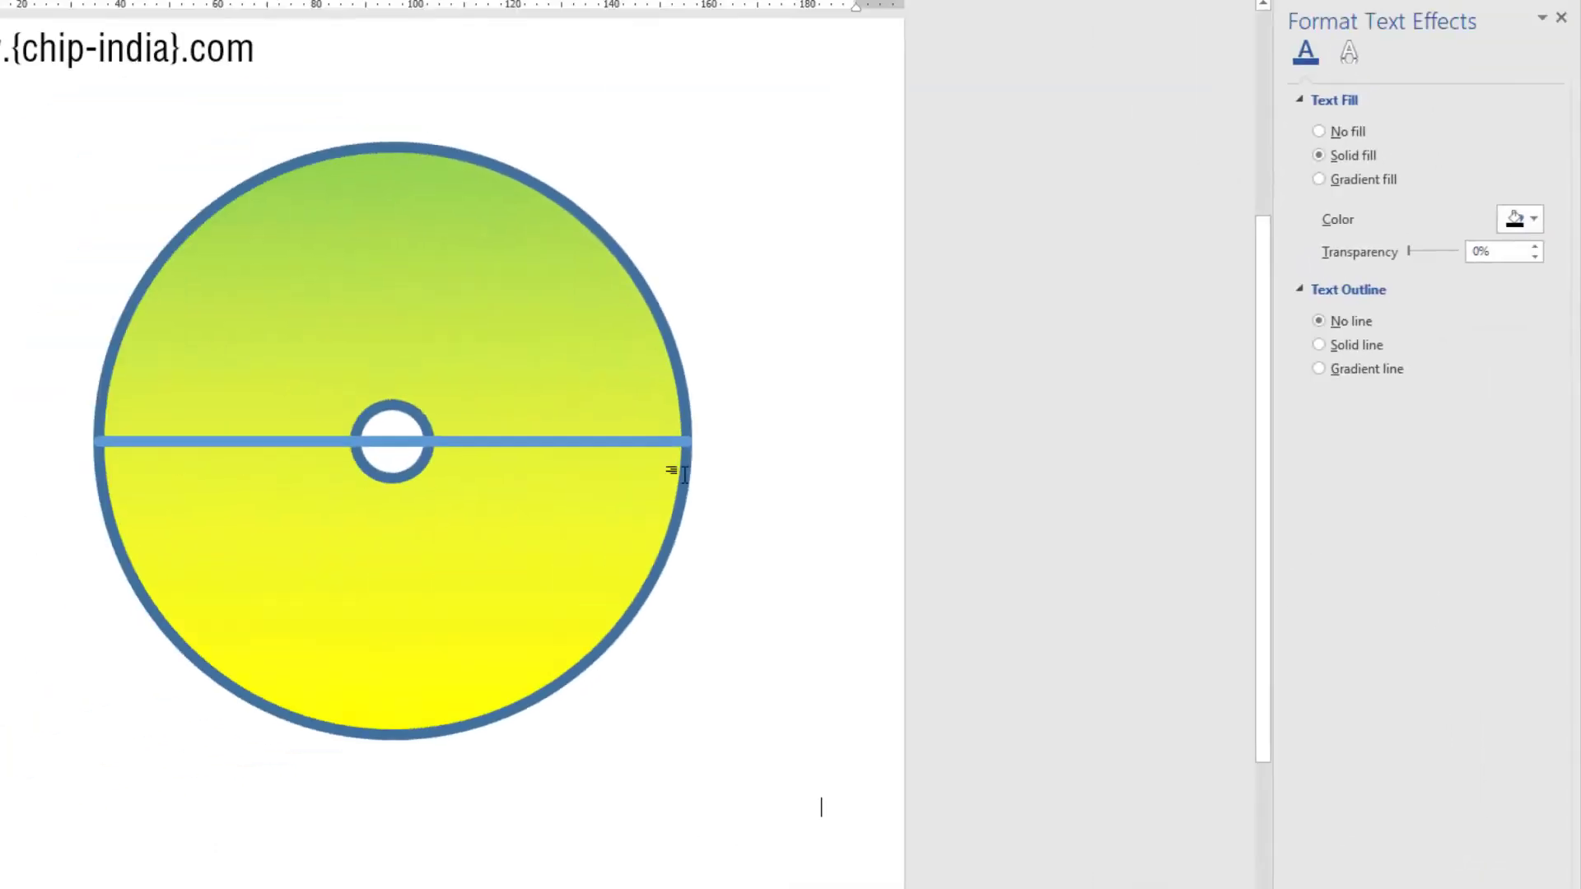
- Colour the line's outline standard Blue, then select the white centre circle
{"action": "left_click", "coordinate": [890, 468]}
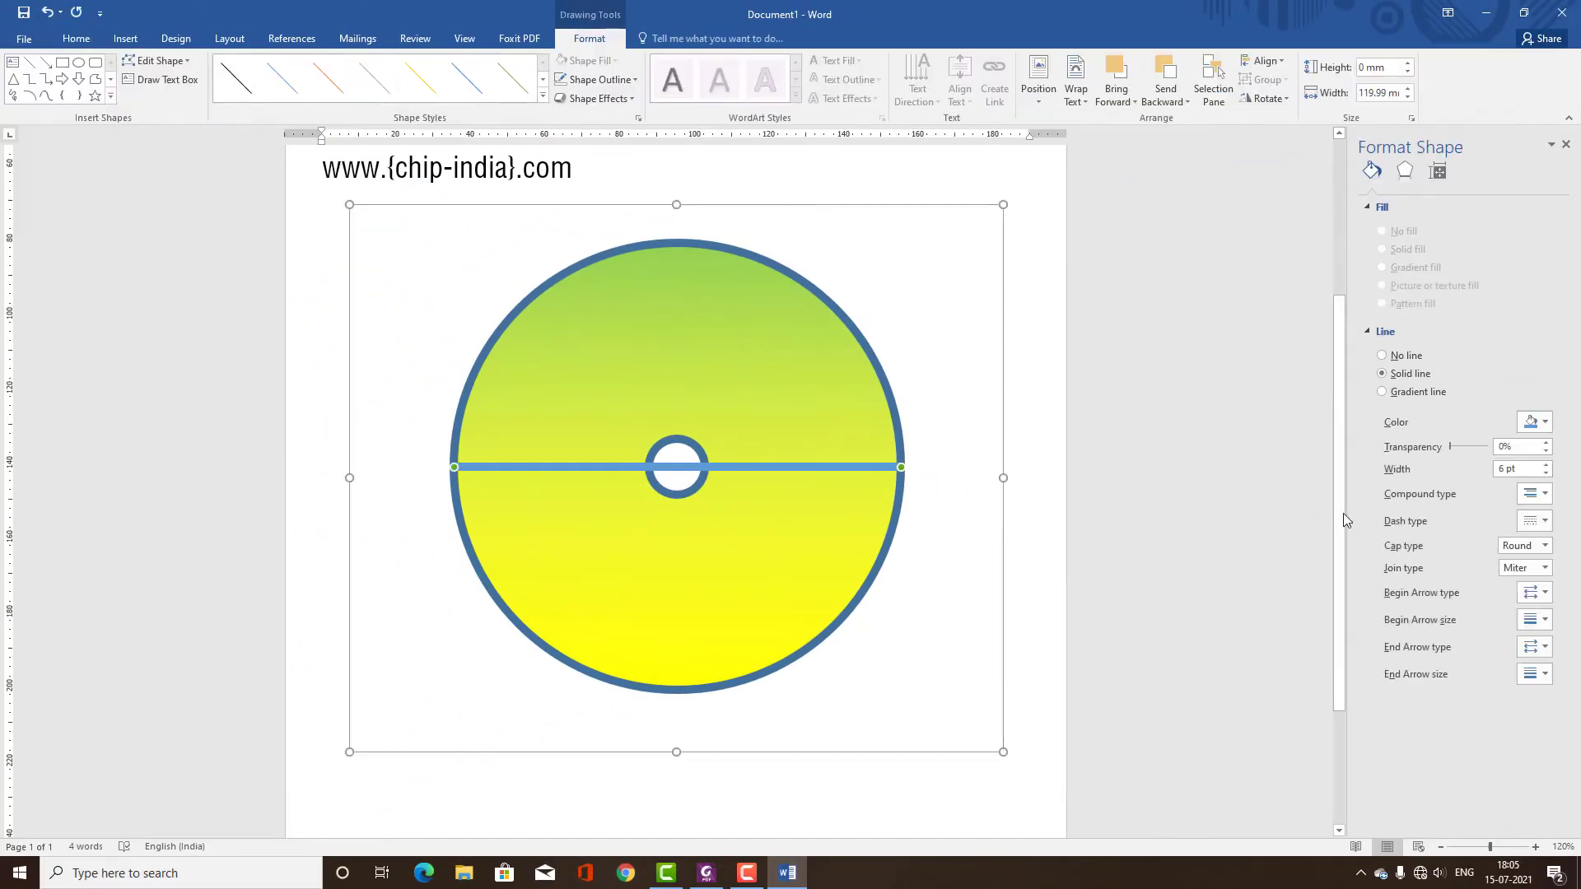
{"action": "left_click", "coordinate": [595, 79]}
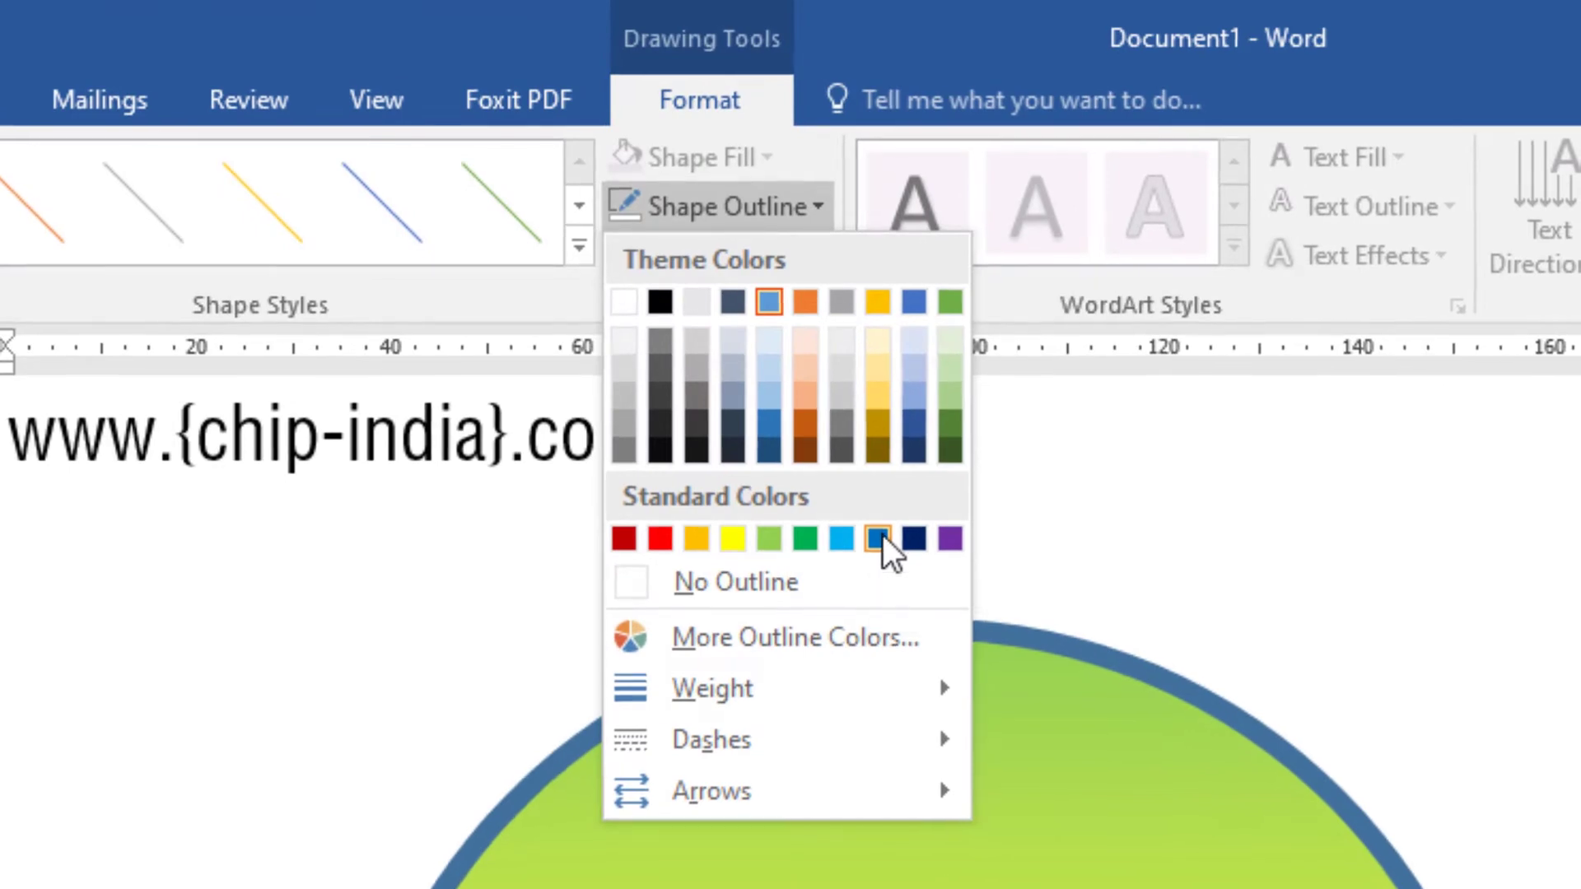
{"action": "left_click", "coordinate": [878, 539]}
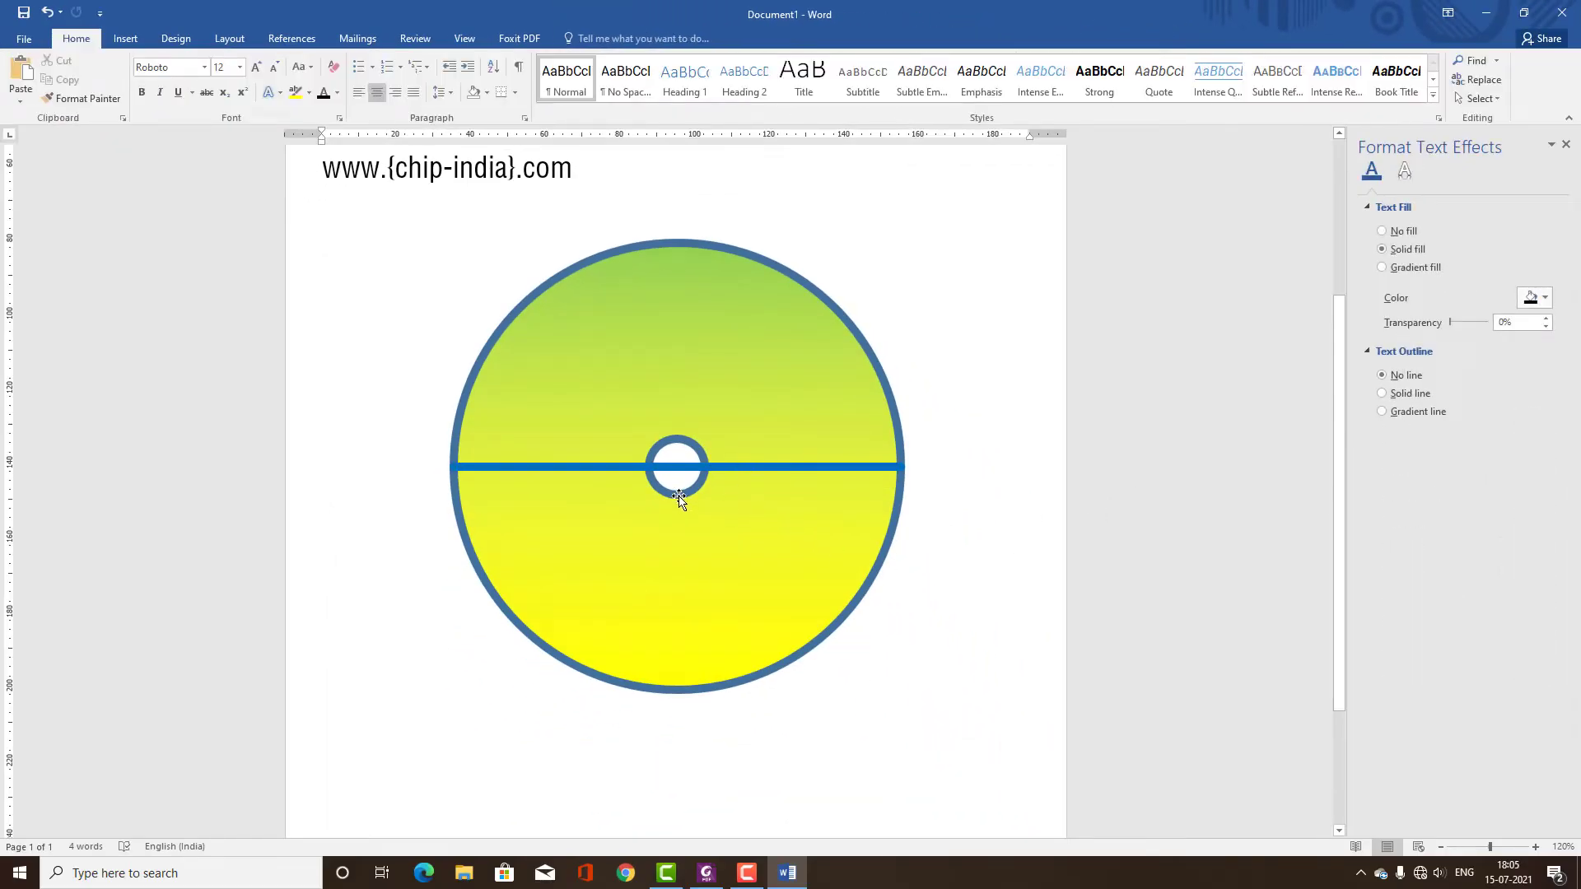
{"action": "left_click", "coordinate": [679, 497]}
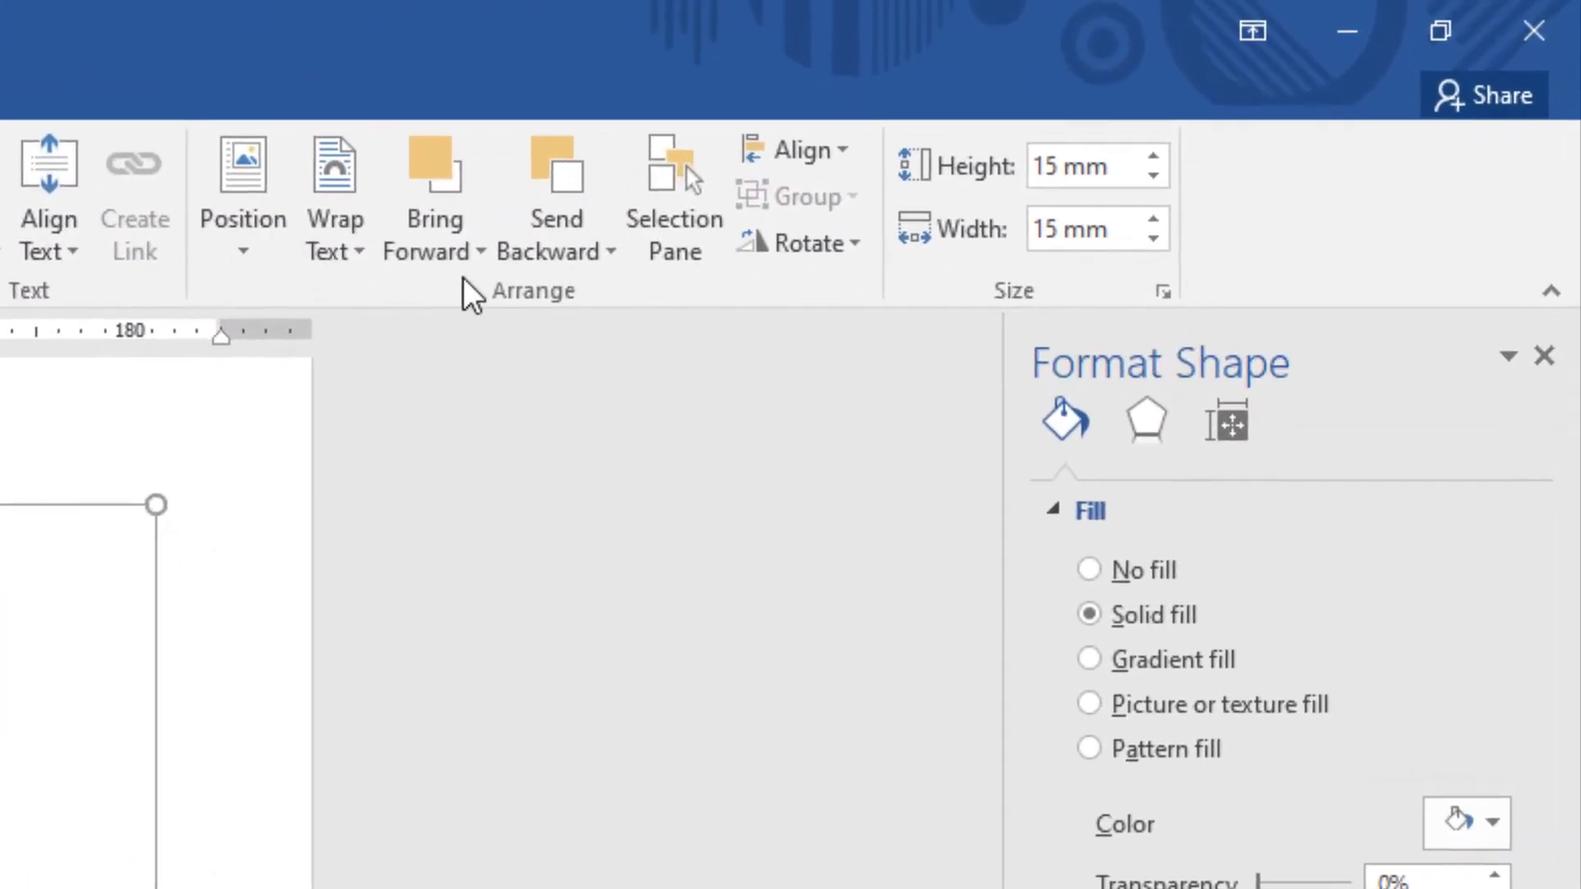
- Bring the white centre circle to the front so it sits over the blue line
{"action": "left_click", "coordinate": [1132, 102]}
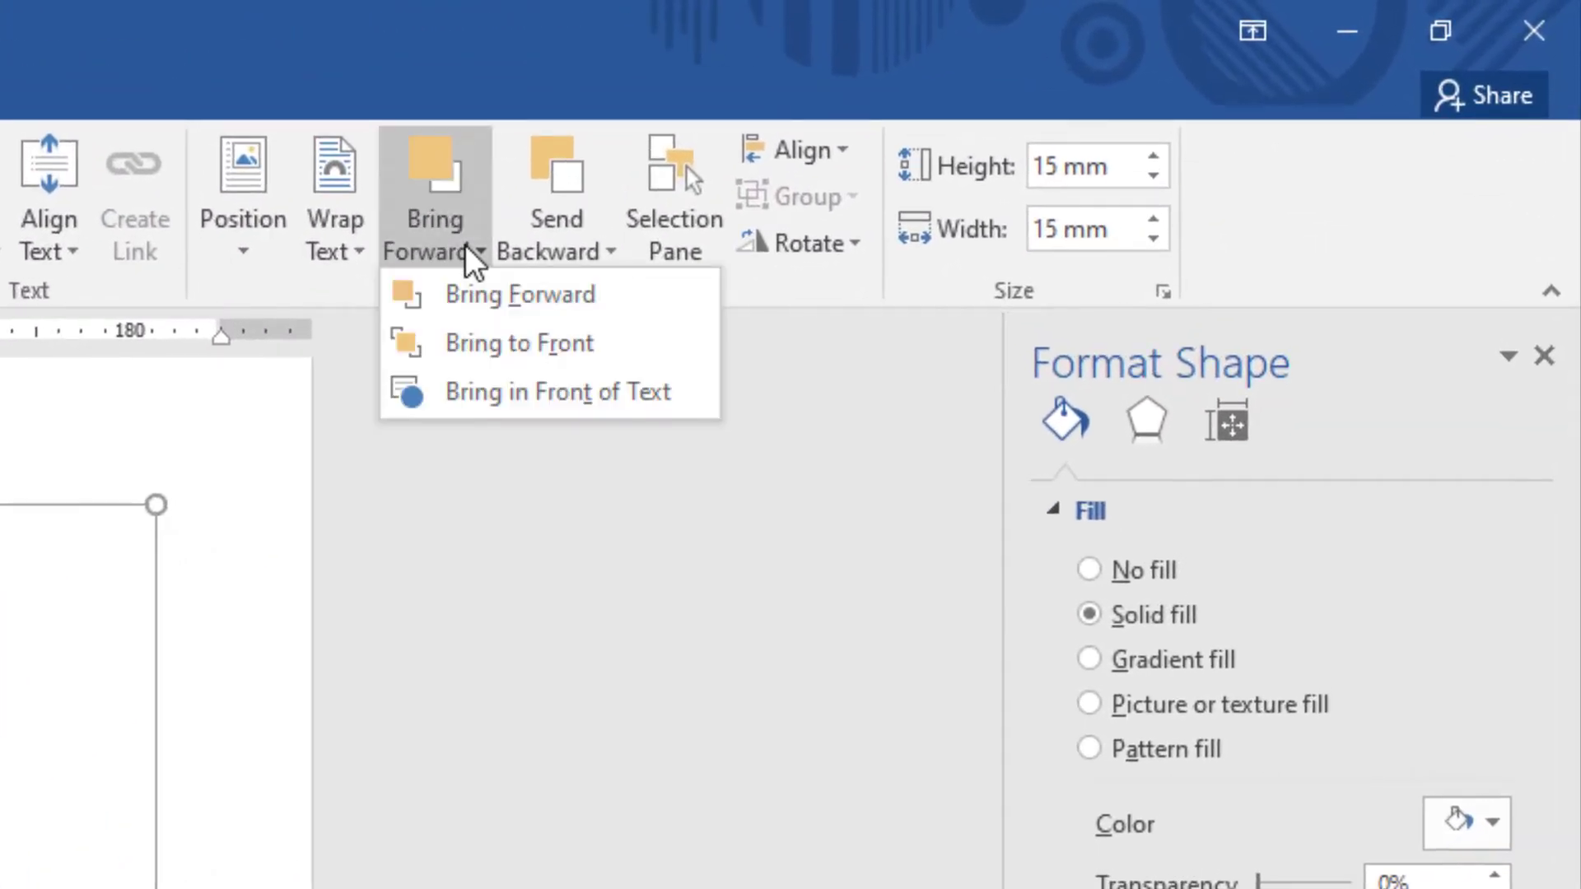
{"action": "left_click", "coordinate": [491, 346]}
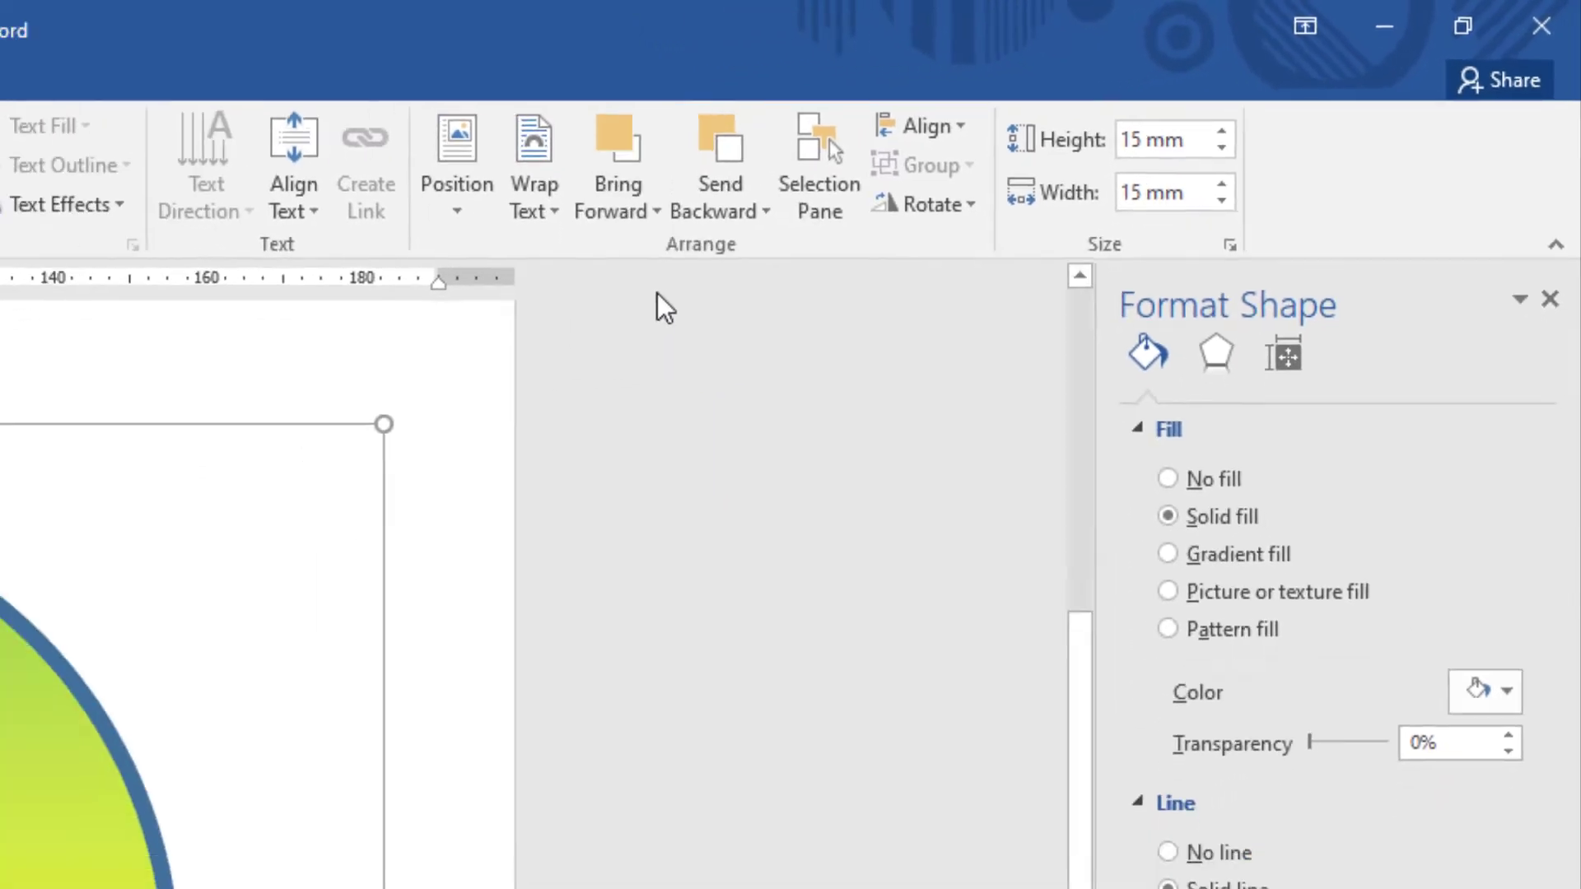
{"action": "left_click", "coordinate": [1140, 422]}
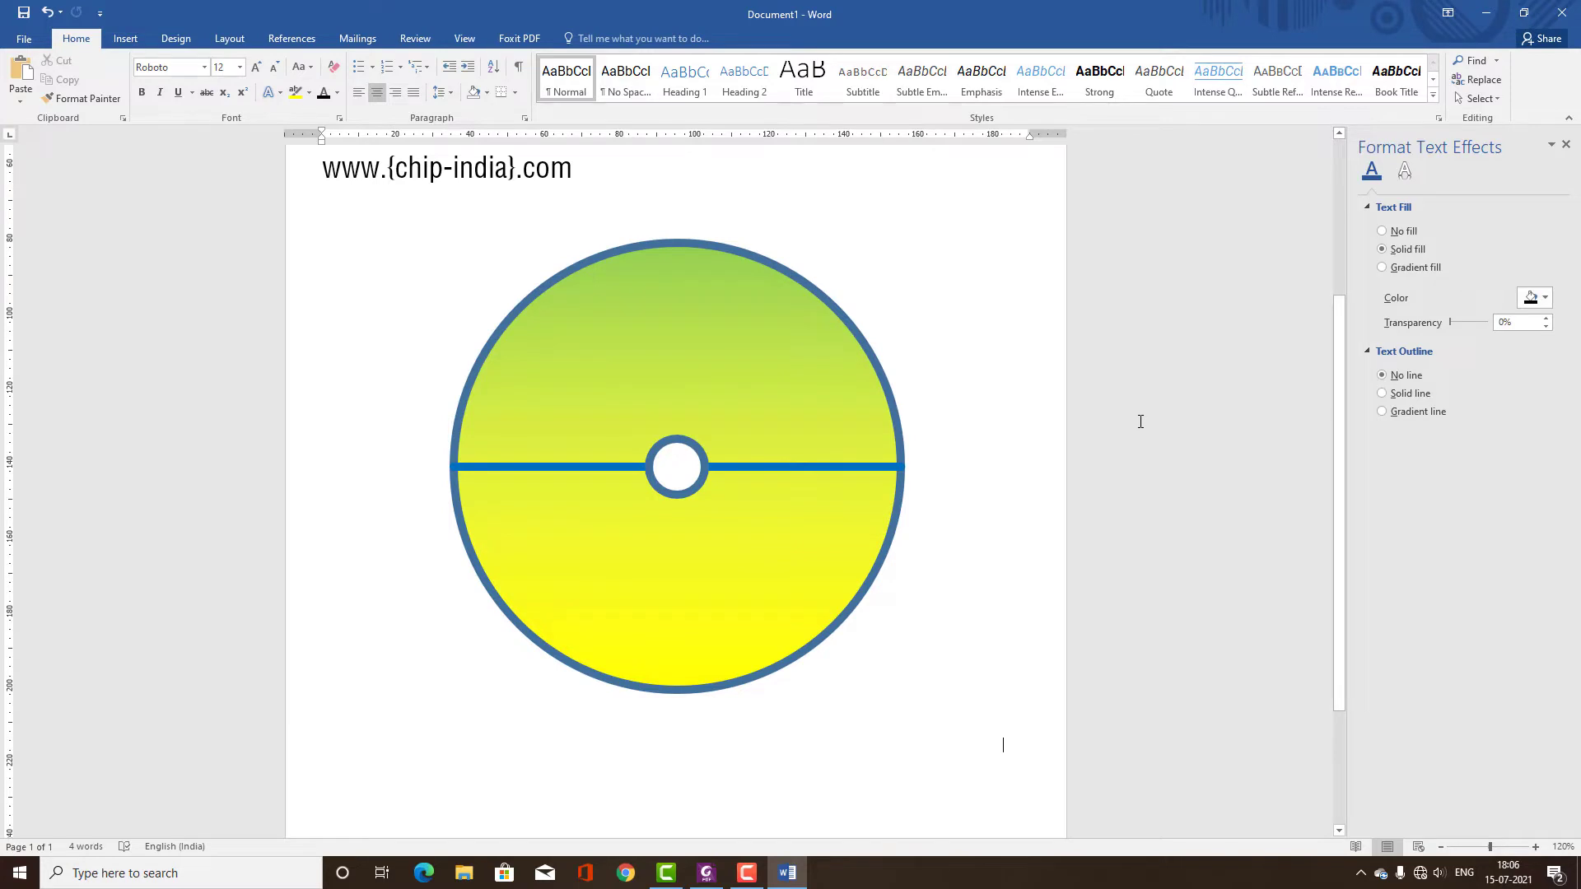
{"action": "left_click", "coordinate": [670, 448]}
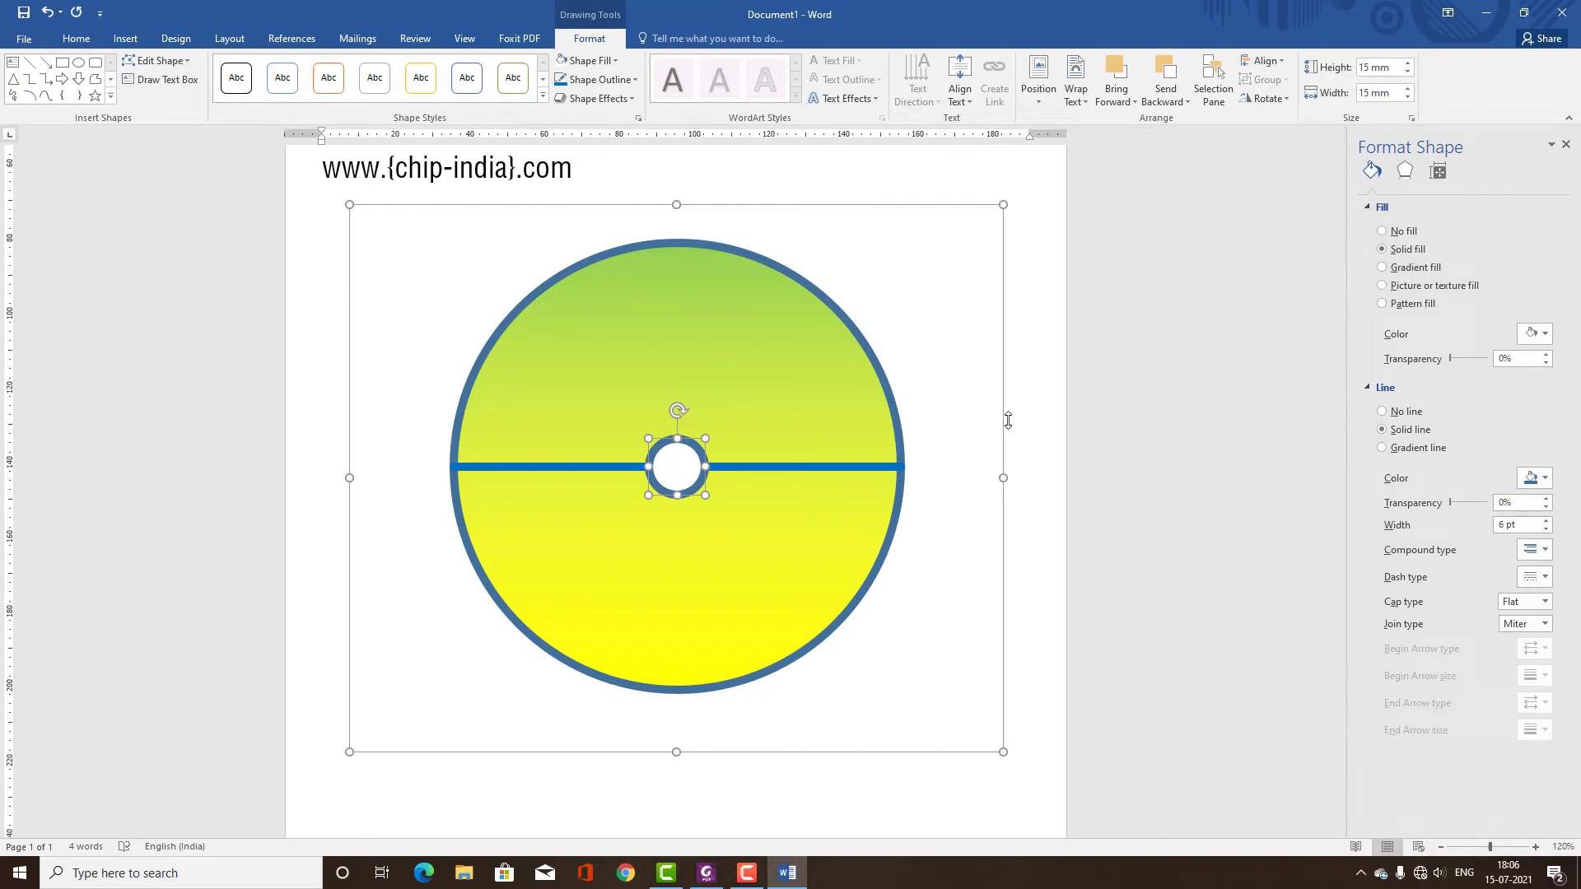
{"action": "left_click", "coordinate": [1128, 100]}
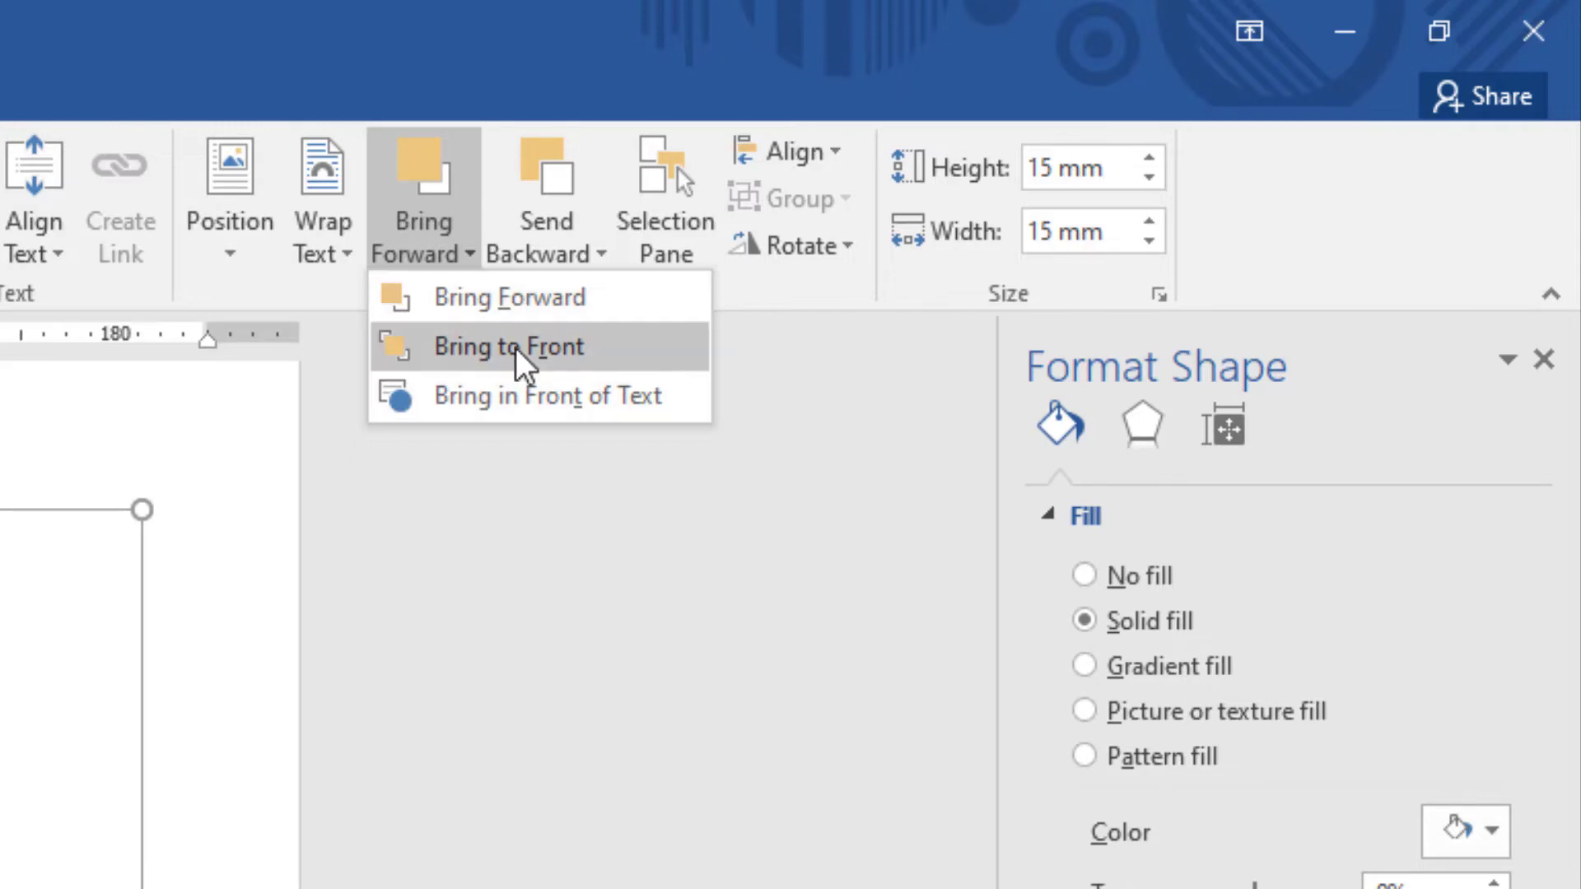
{"action": "left_click", "coordinate": [477, 751]}
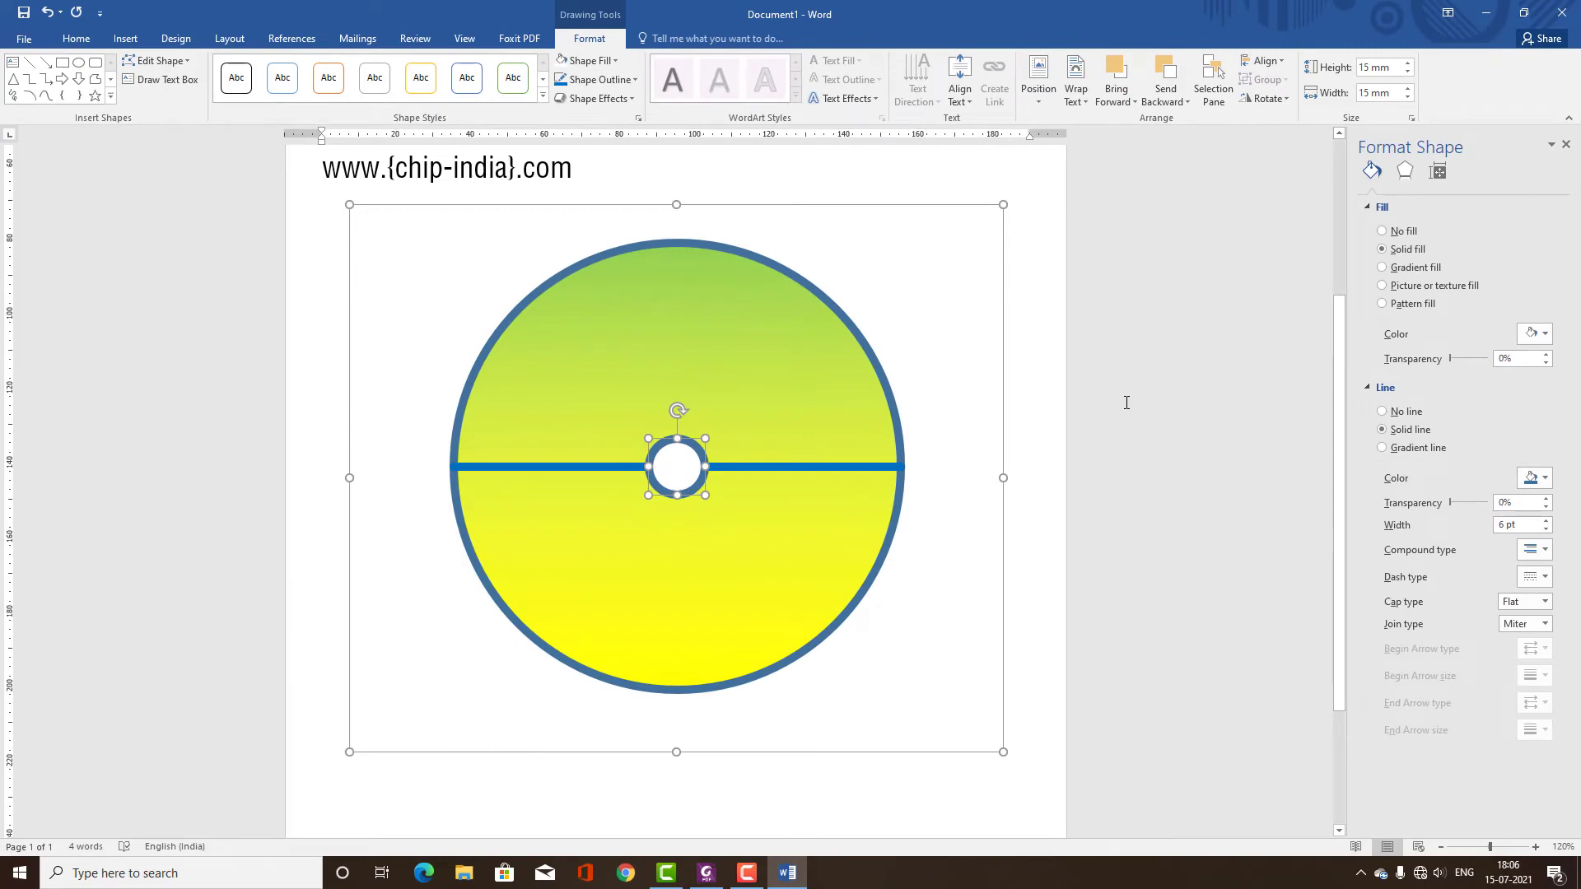
{"action": "left_click", "coordinate": [1127, 402]}
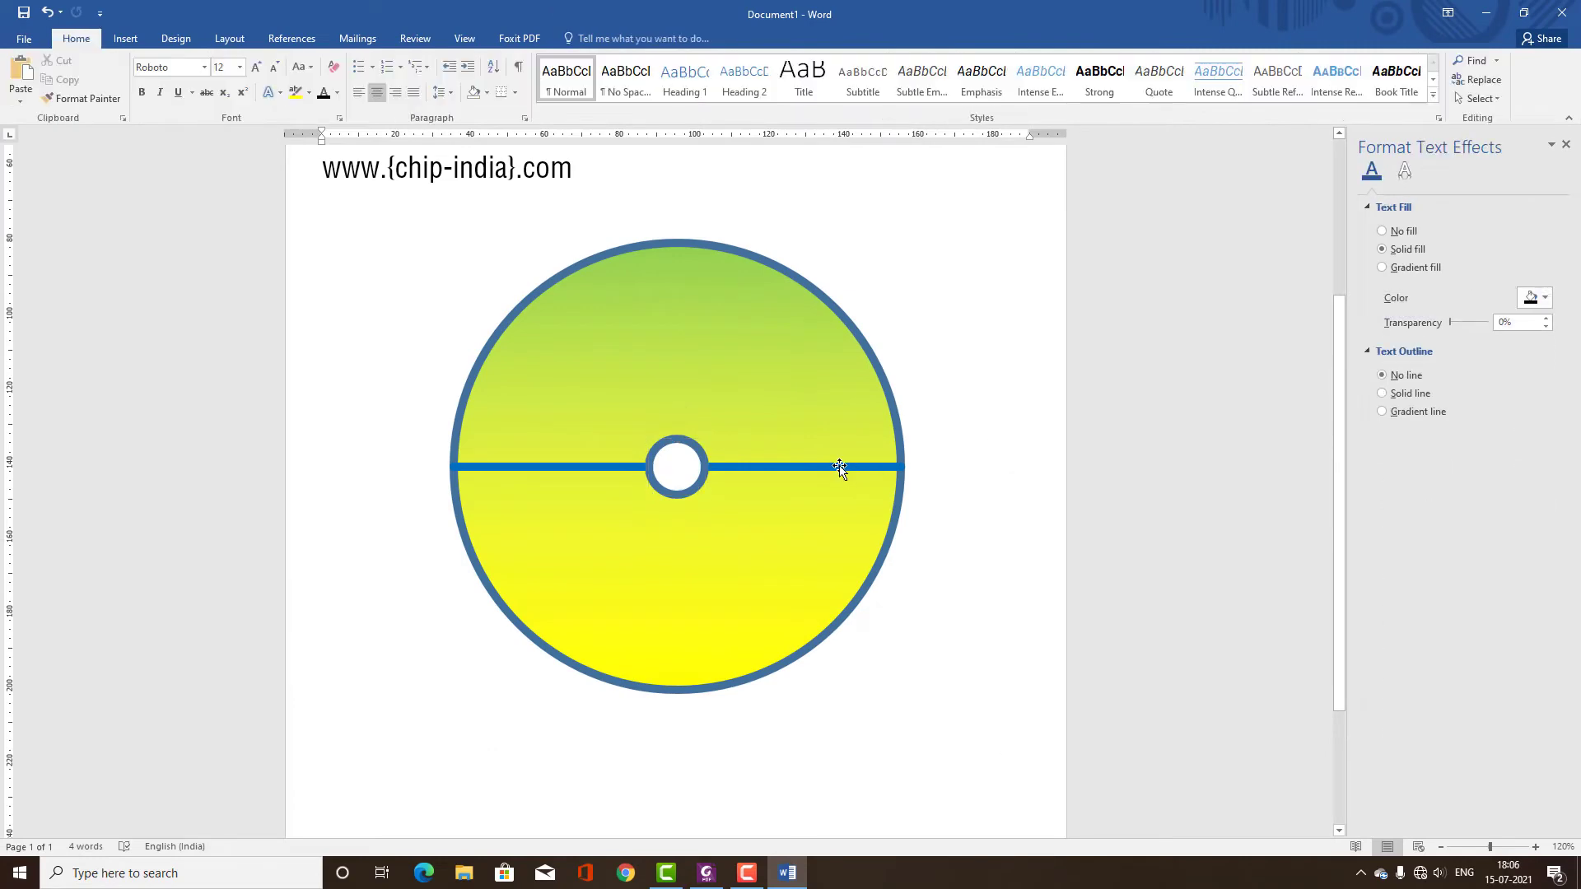
- Bring the horizontal line to the front of the stacking order
{"action": "left_click", "coordinate": [839, 467]}
{"action": "left_click", "coordinate": [461, 242]}
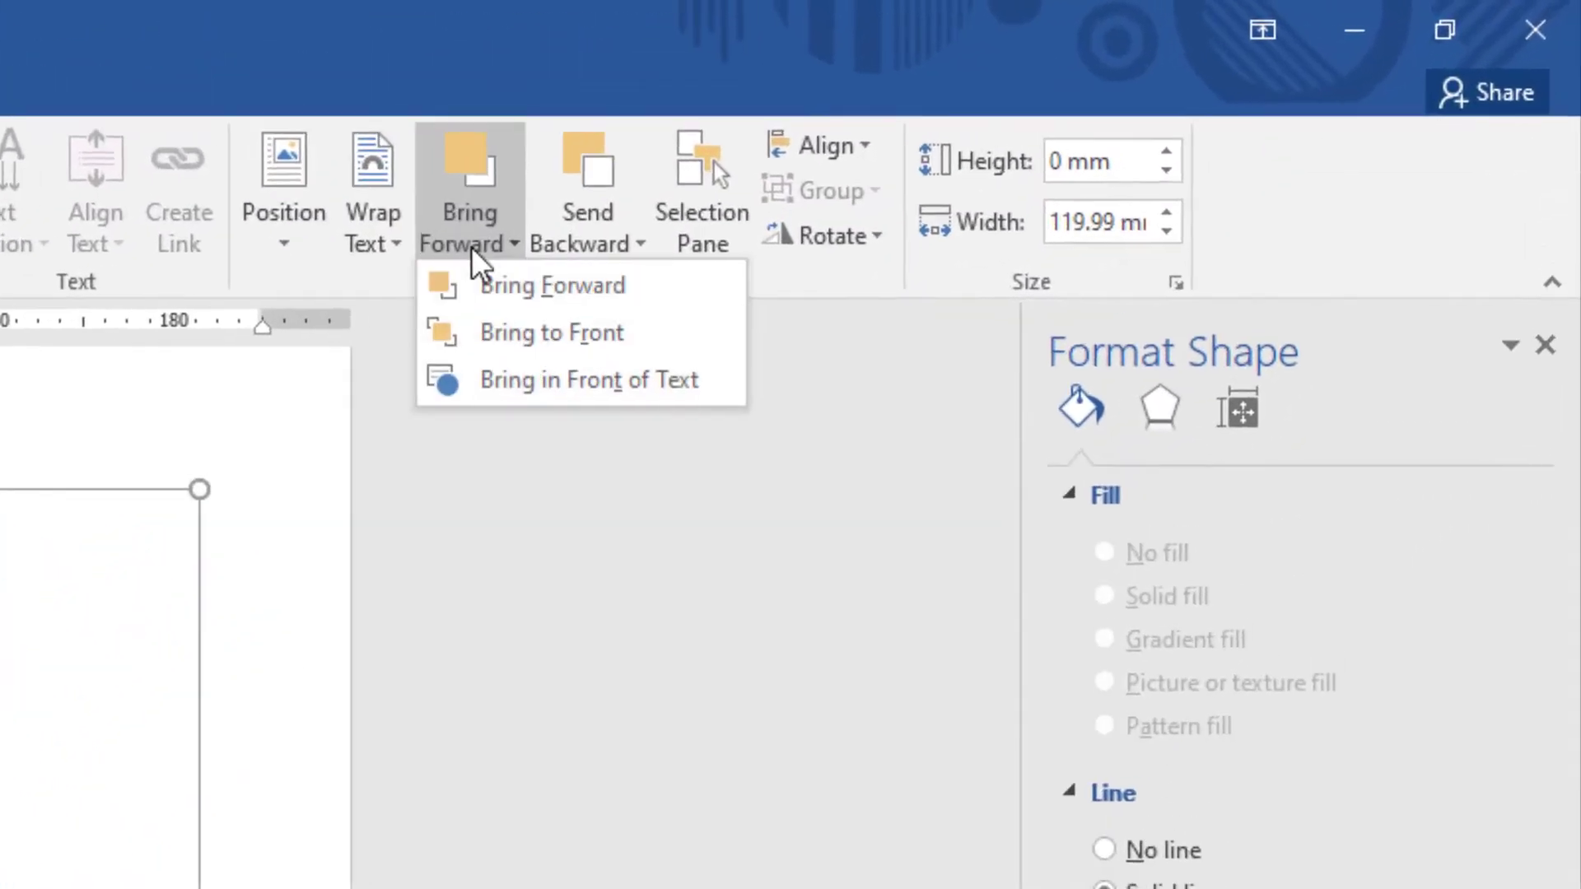
{"action": "left_click", "coordinate": [478, 354]}
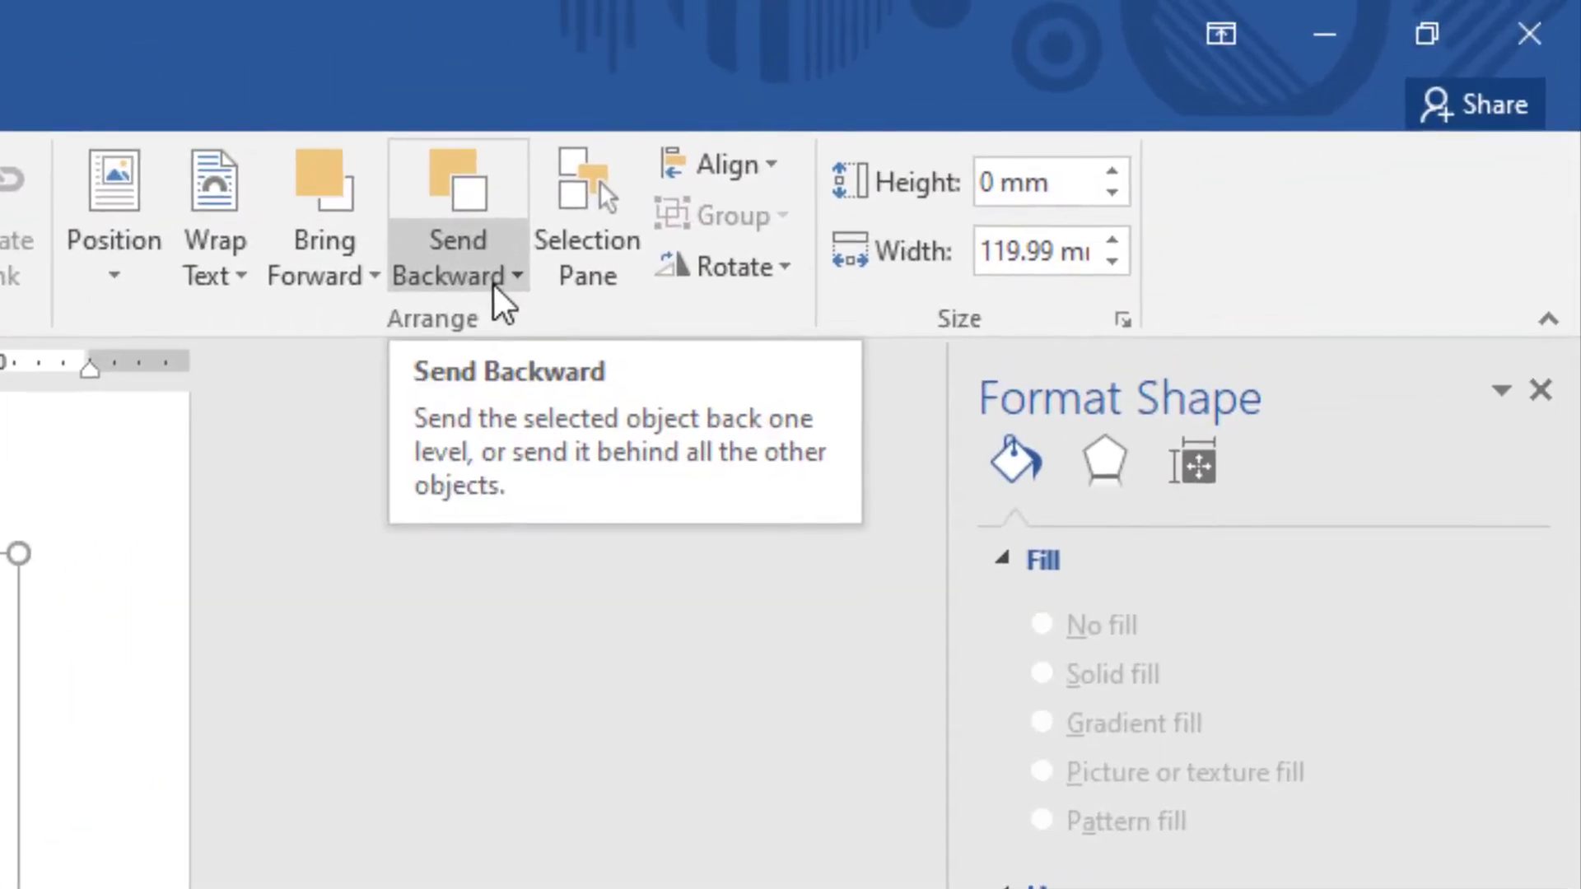
- Browse the line's Send Backward and Bring Forward layering options
{"action": "left_click", "coordinate": [1143, 117]}
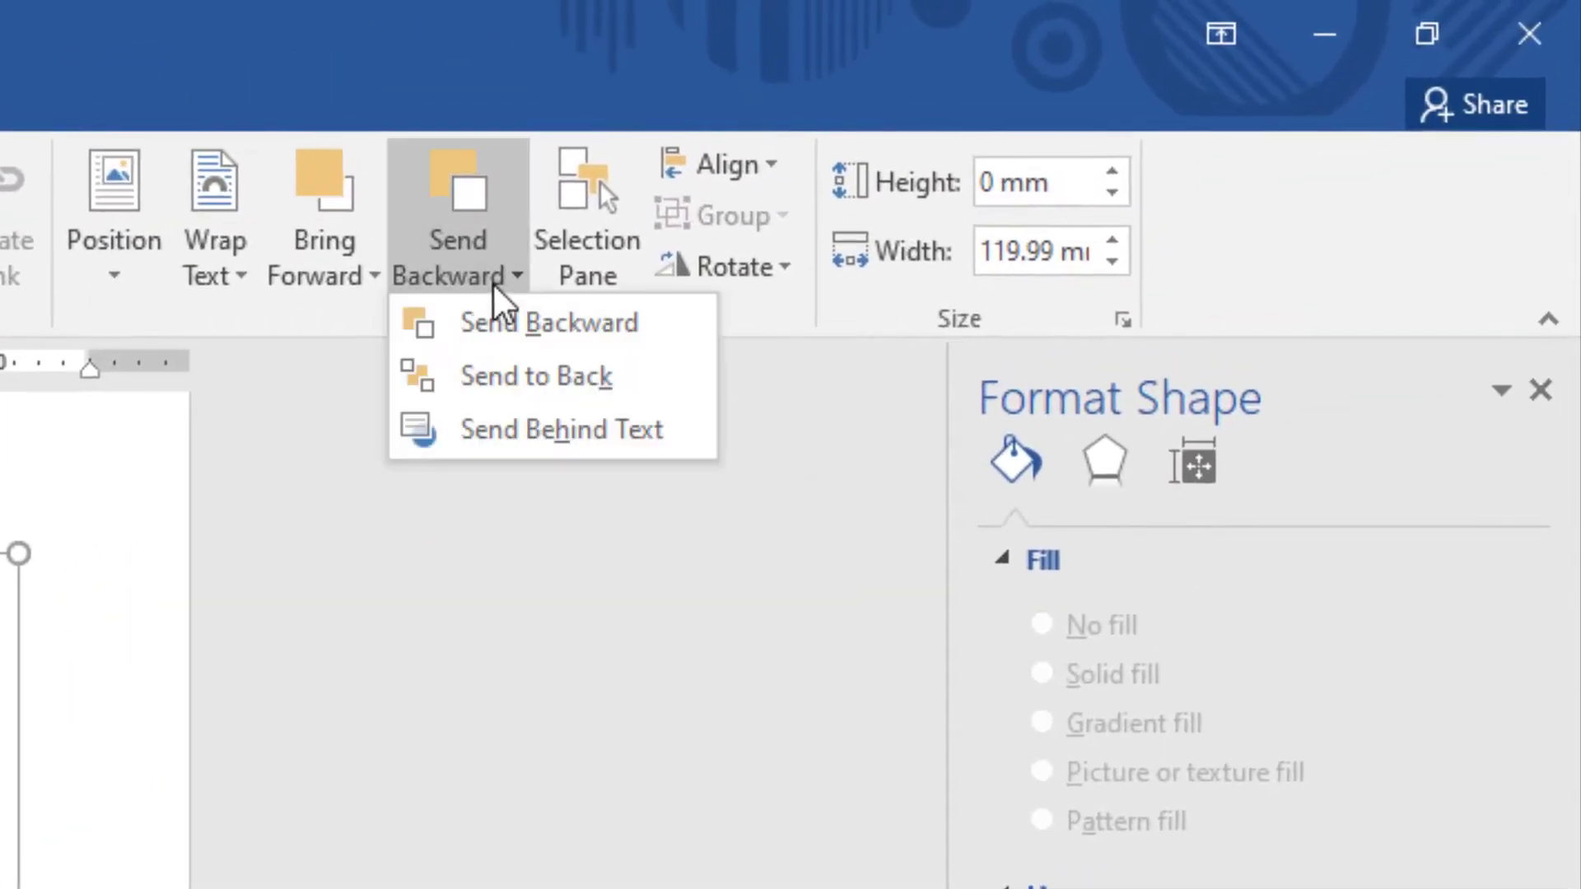
{"action": "left_click", "coordinate": [501, 330]}
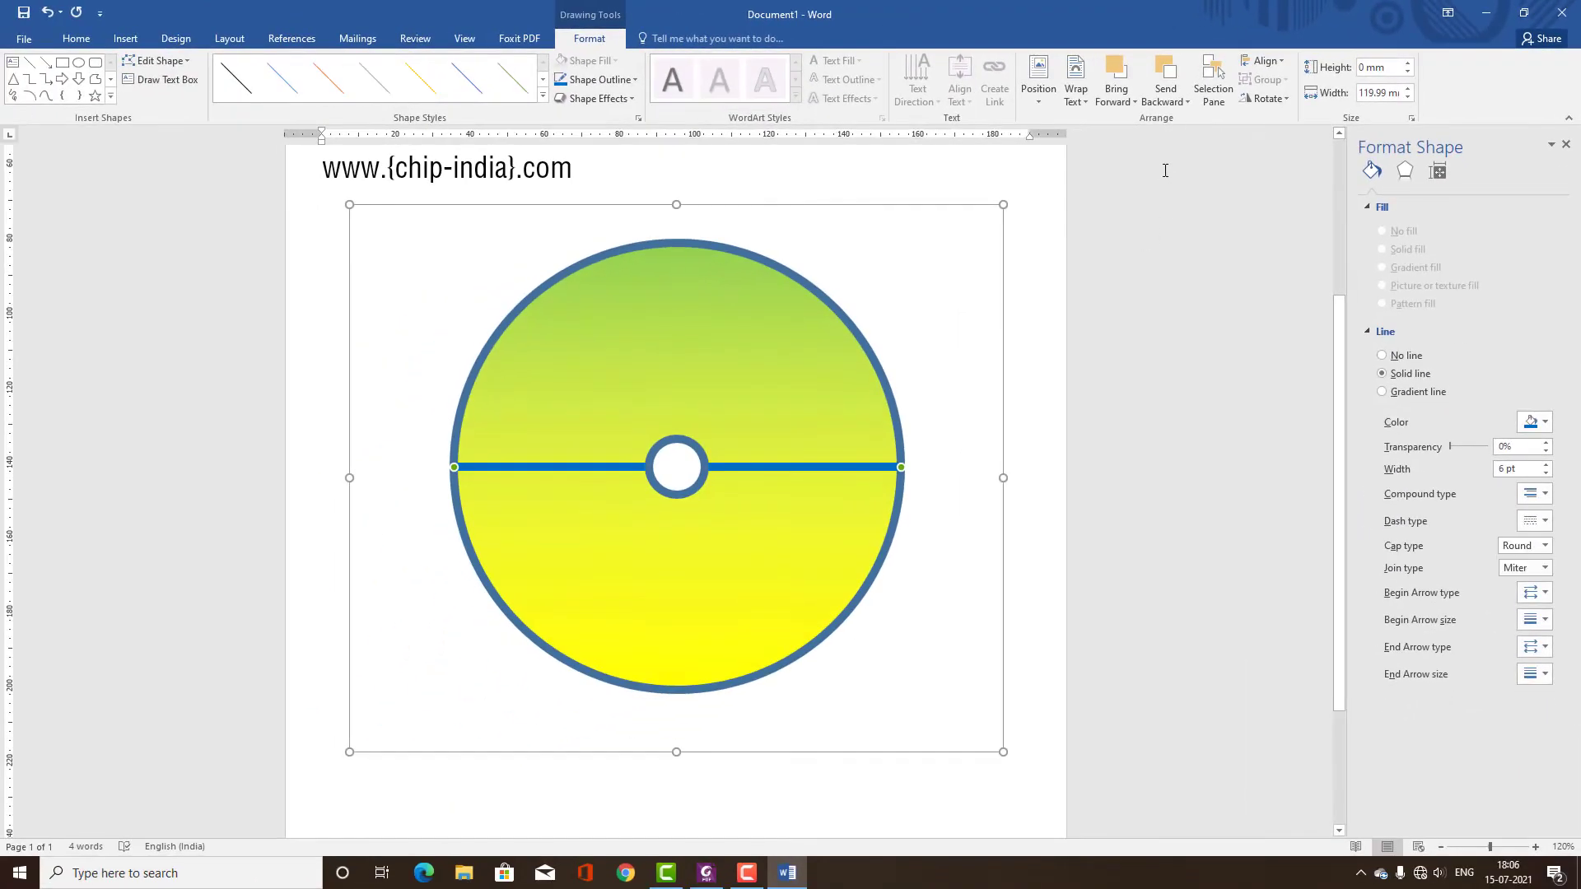
{"action": "left_click", "coordinate": [1165, 94]}
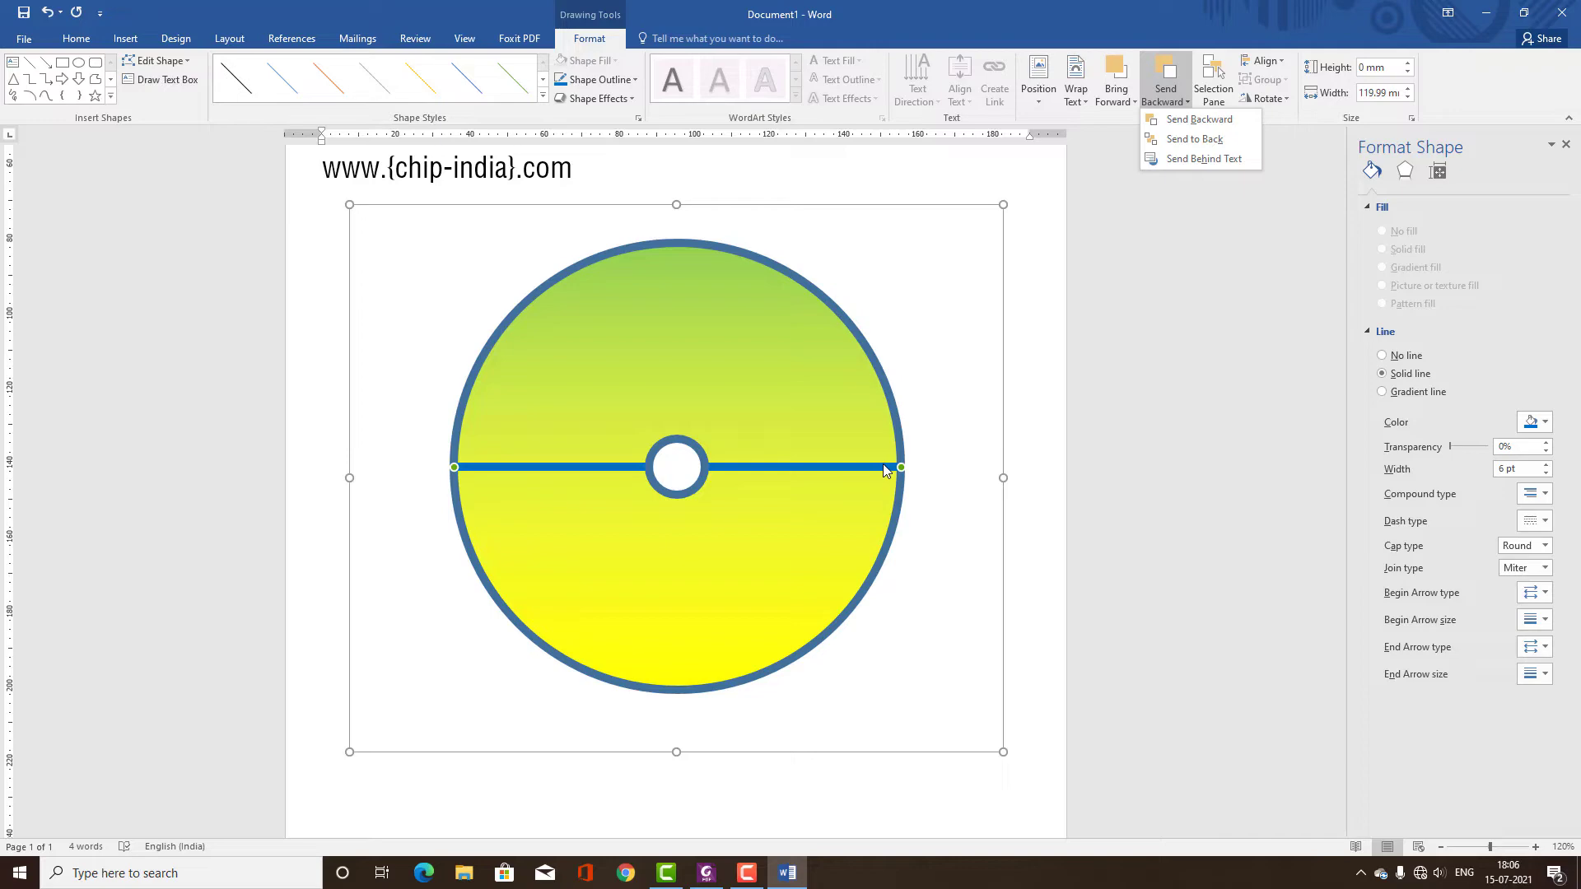
{"action": "left_click", "coordinate": [1125, 102]}
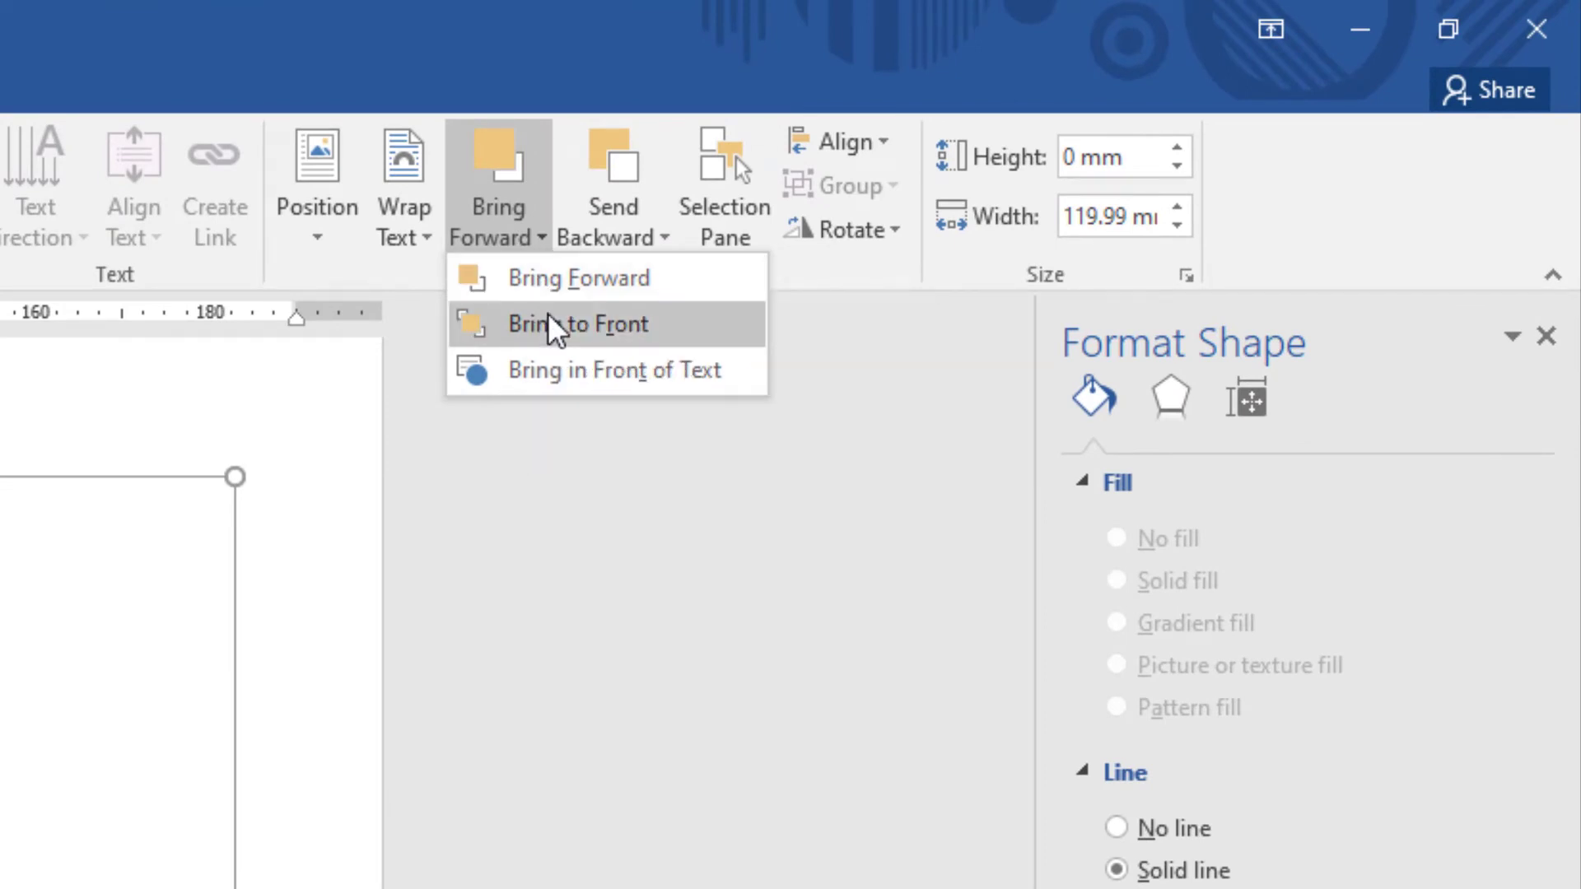
{"action": "left_click", "coordinate": [619, 234]}
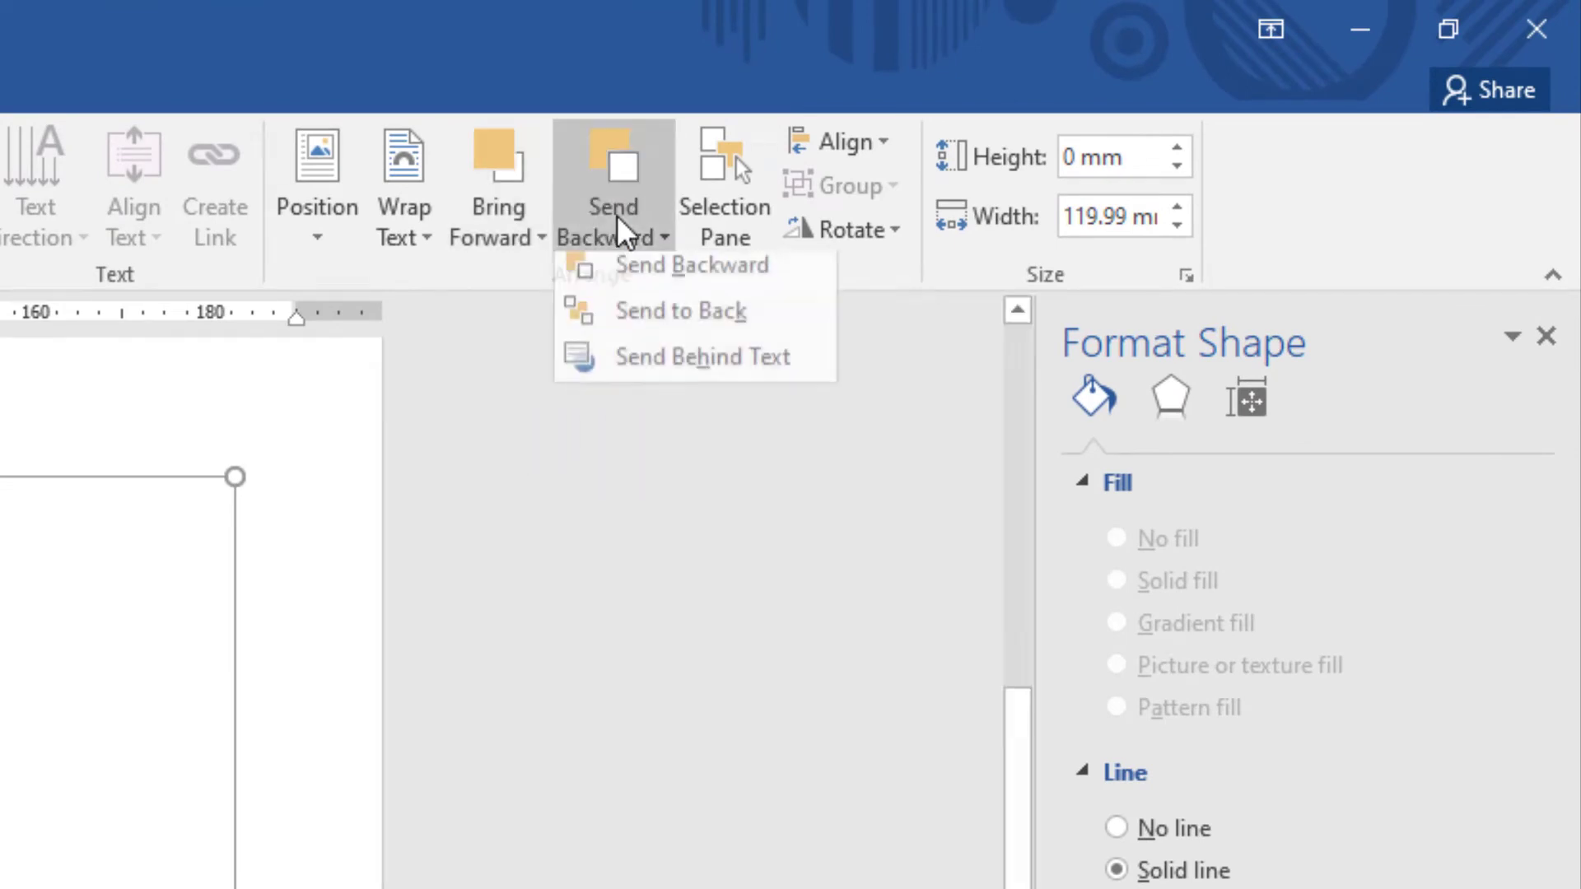
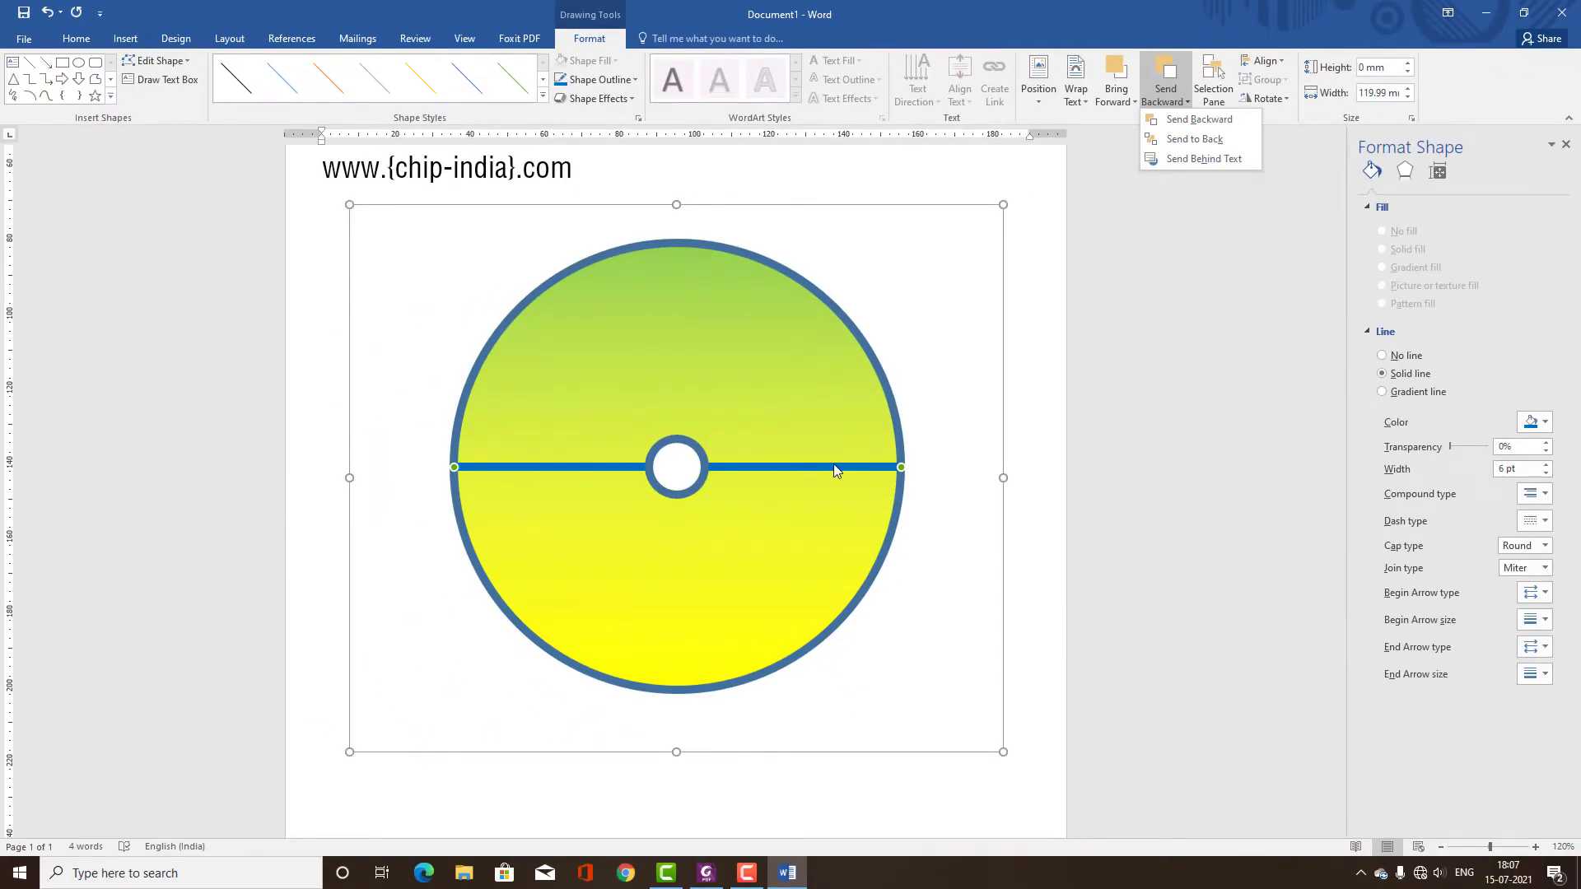
- After checking the reference design, draw a straight line across the disc's lower half
{"action": "key", "text": "alt+Tab"}
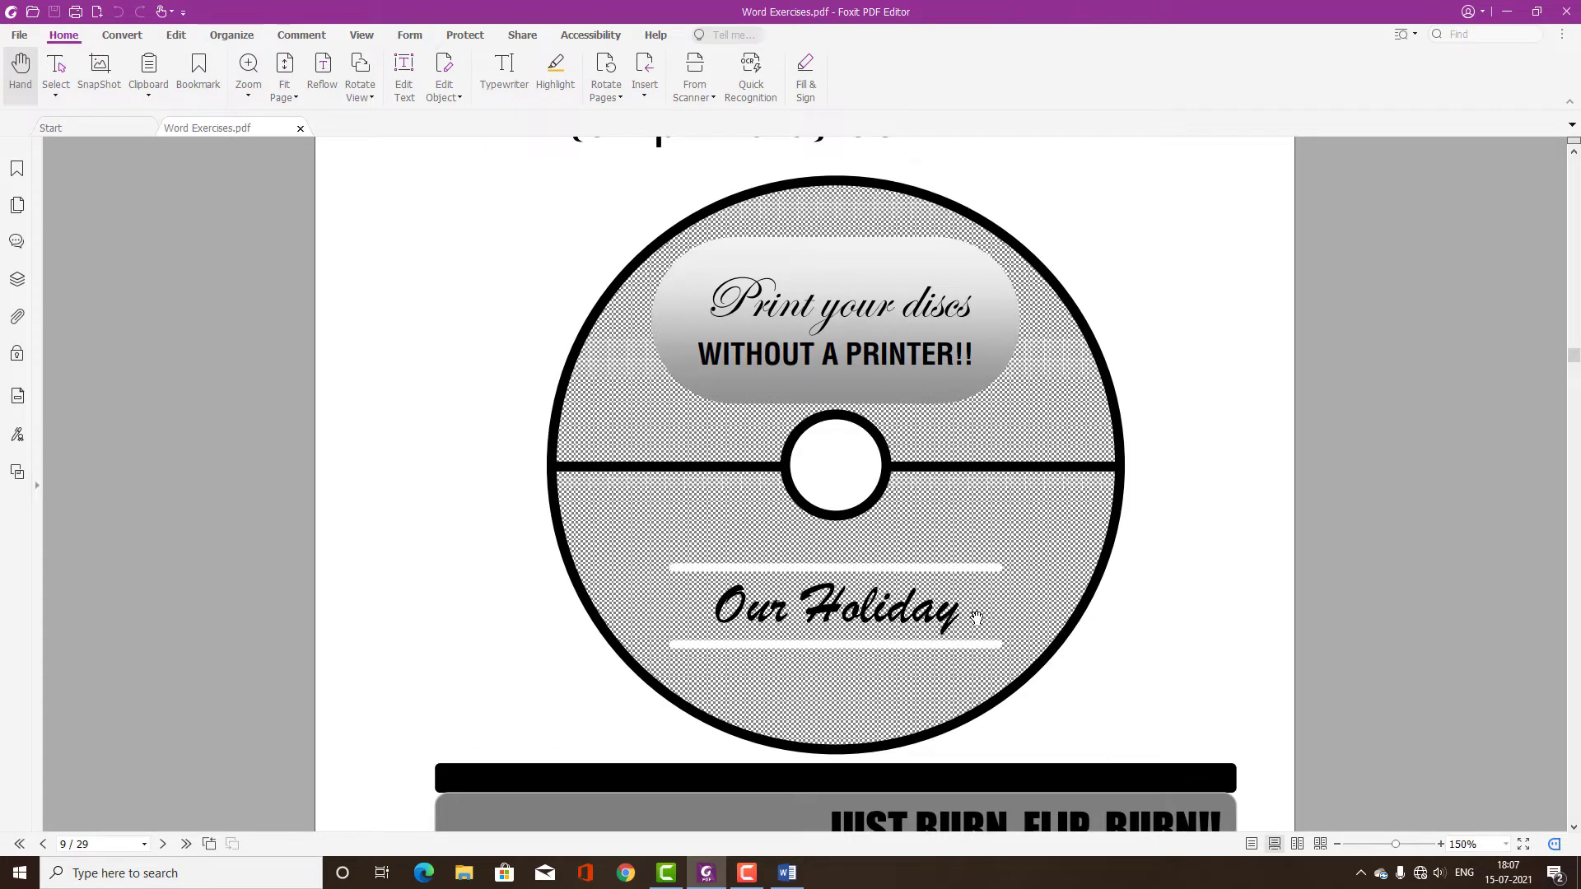
{"action": "key", "text": "alt+Tab"}
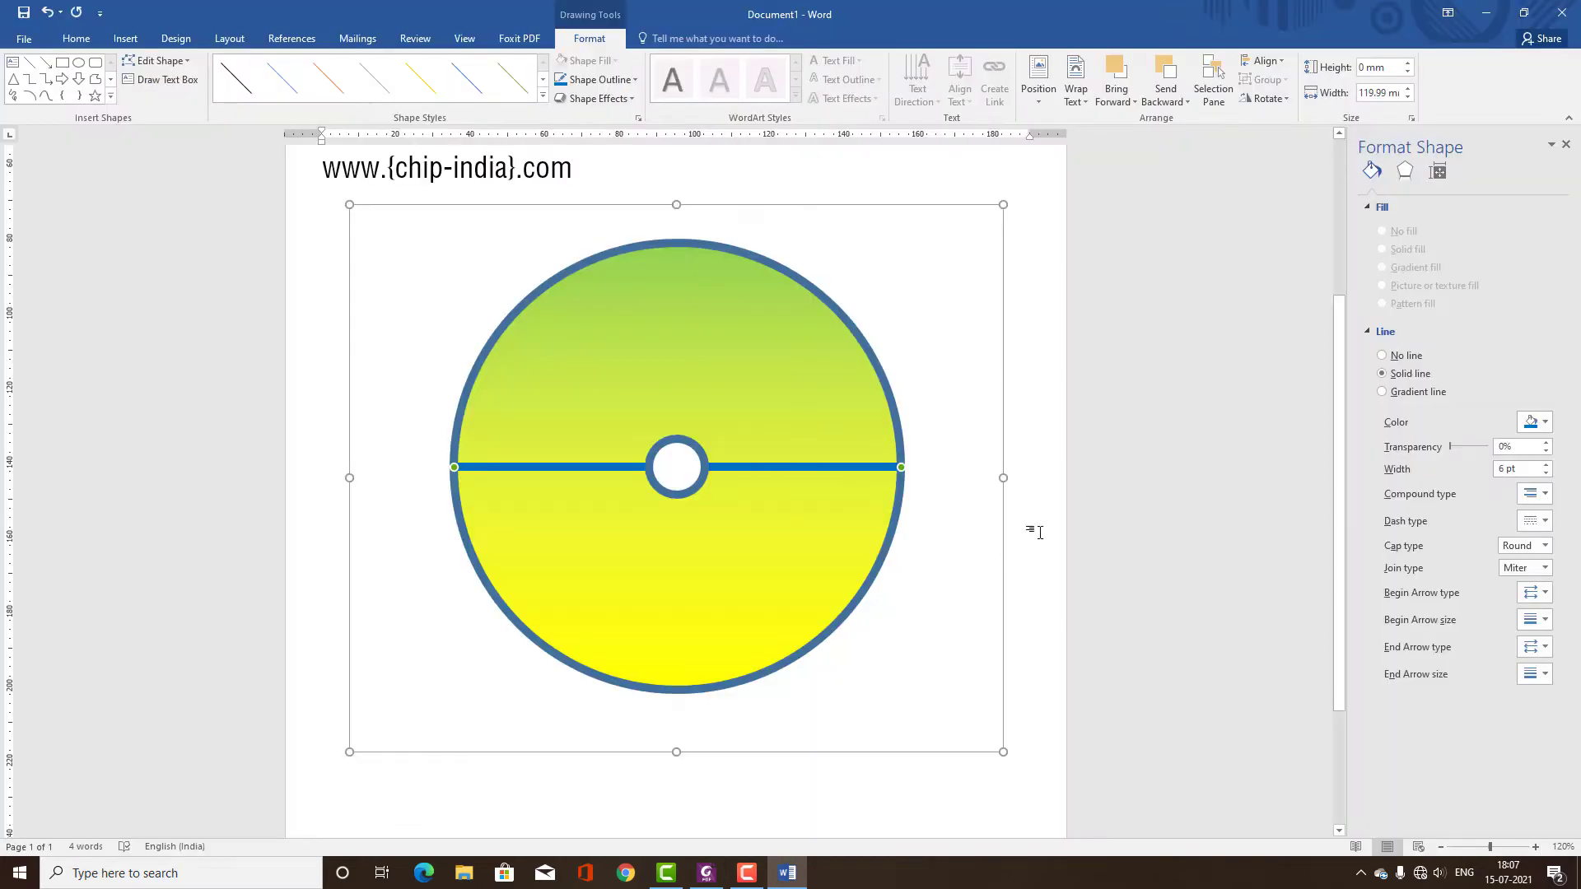
{"action": "left_click", "coordinate": [1039, 532]}
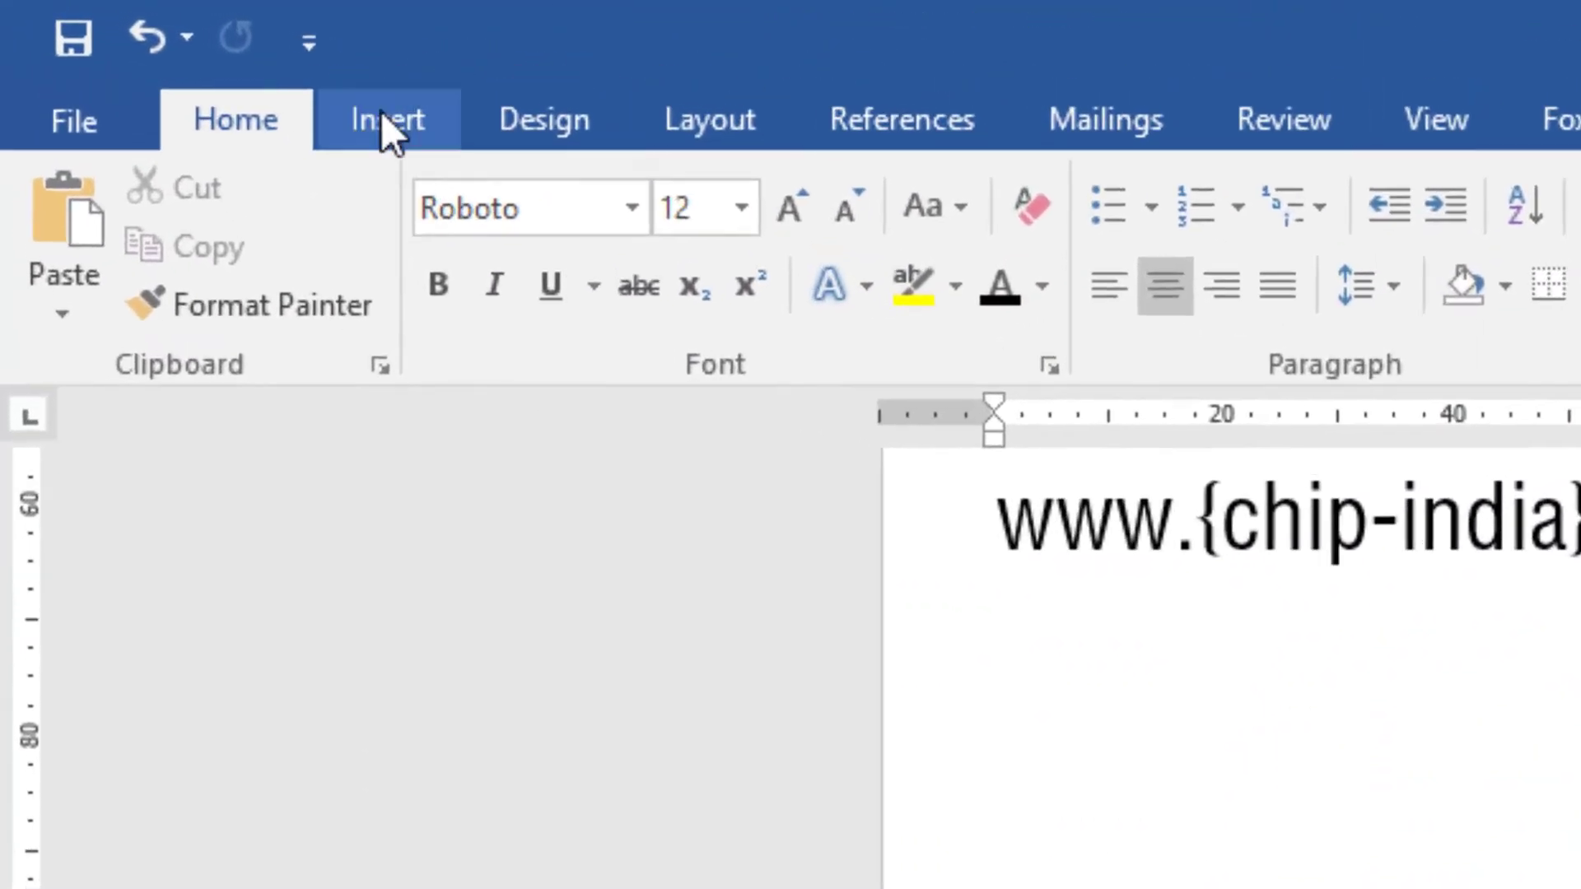
{"action": "left_click", "coordinate": [125, 38]}
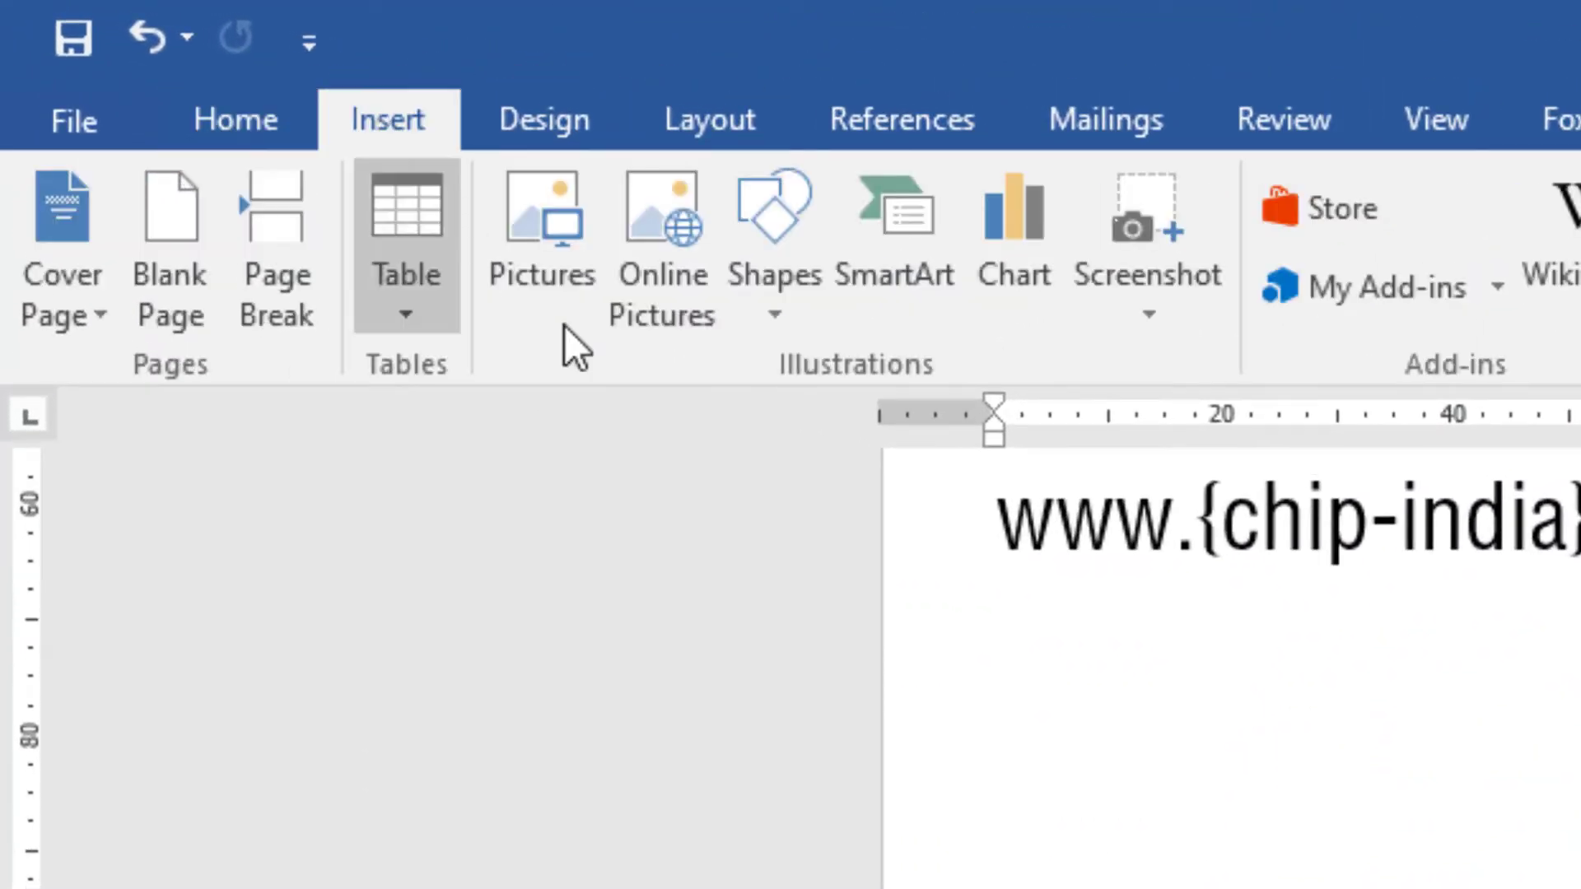
{"action": "left_click", "coordinate": [774, 325]}
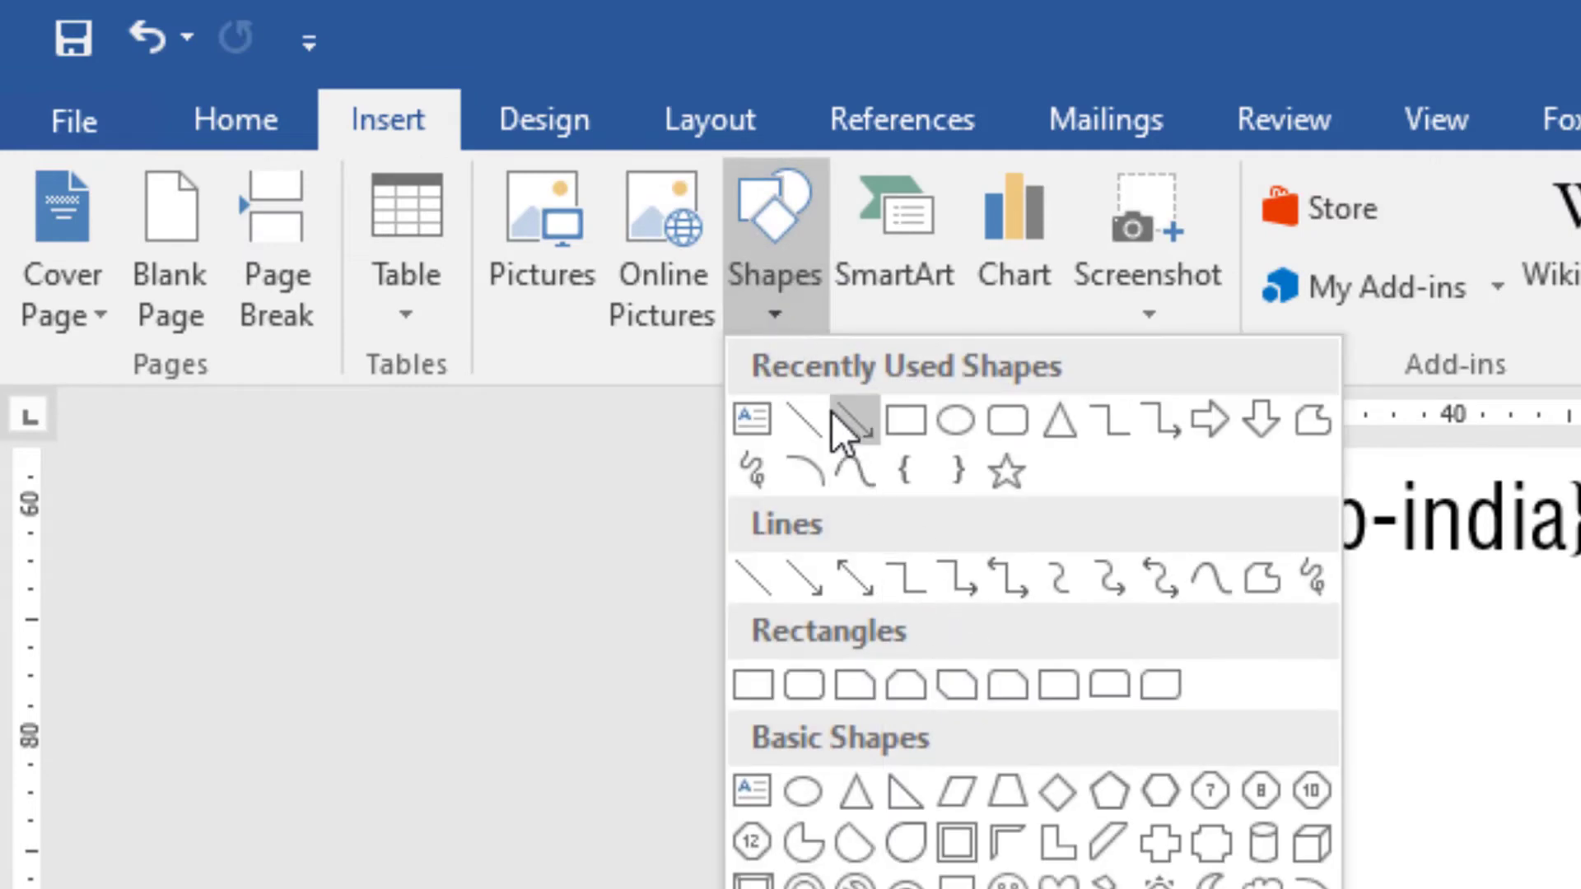
{"action": "left_click", "coordinate": [840, 433]}
{"action": "left_click_drag", "start_coordinate": [576, 539], "coordinate": [803, 540]}
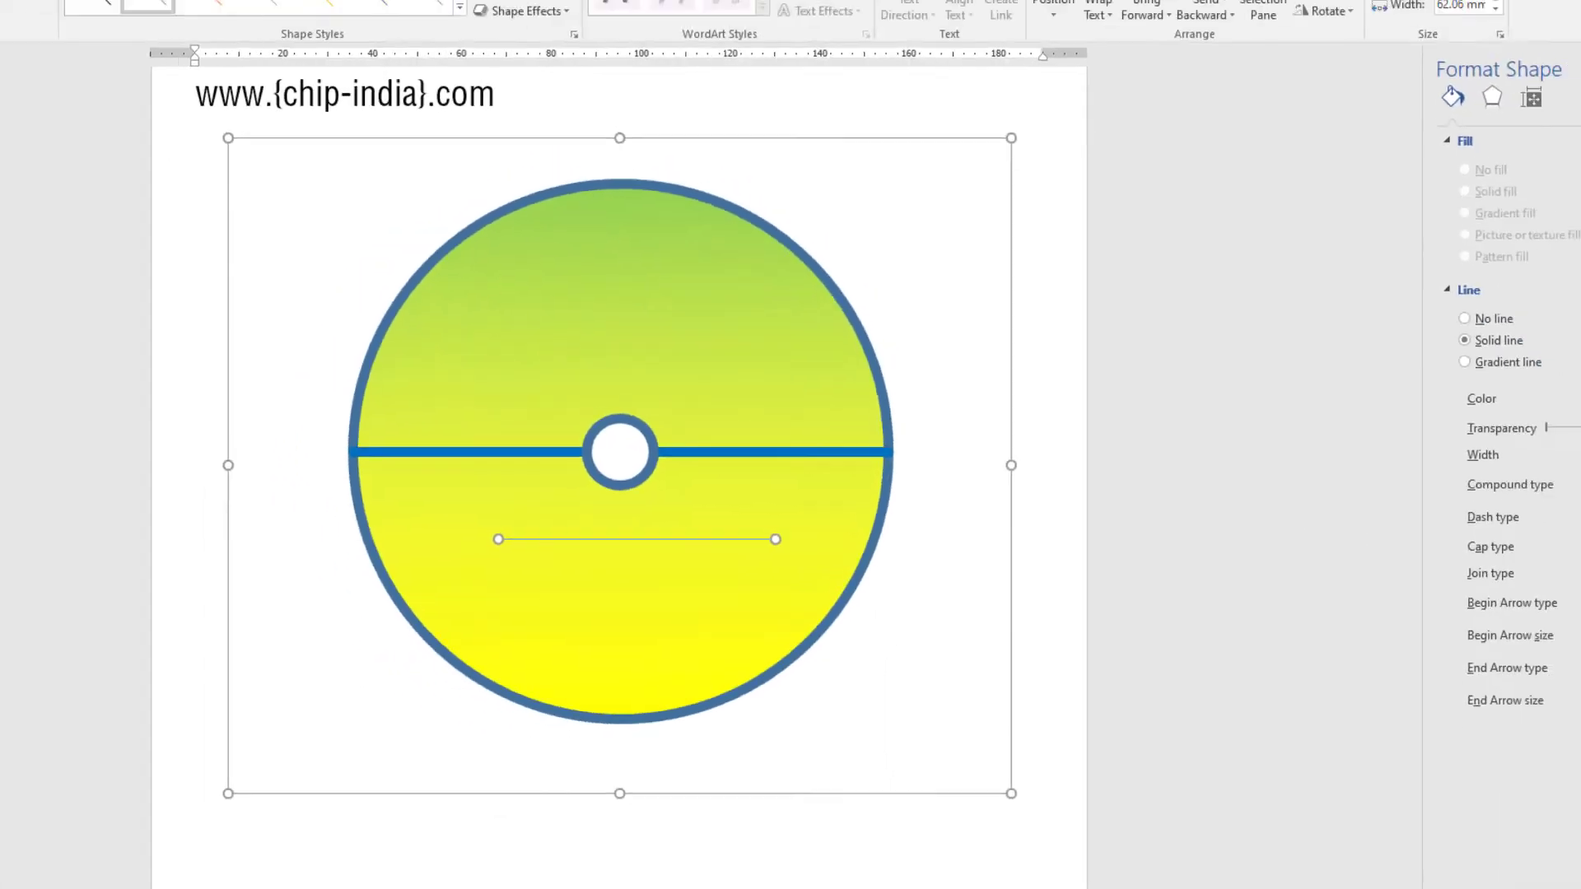
- Set the new line's width to 3 pt
{"action": "double_click", "coordinate": [1494, 461]}
{"action": "type", "text": "3"}
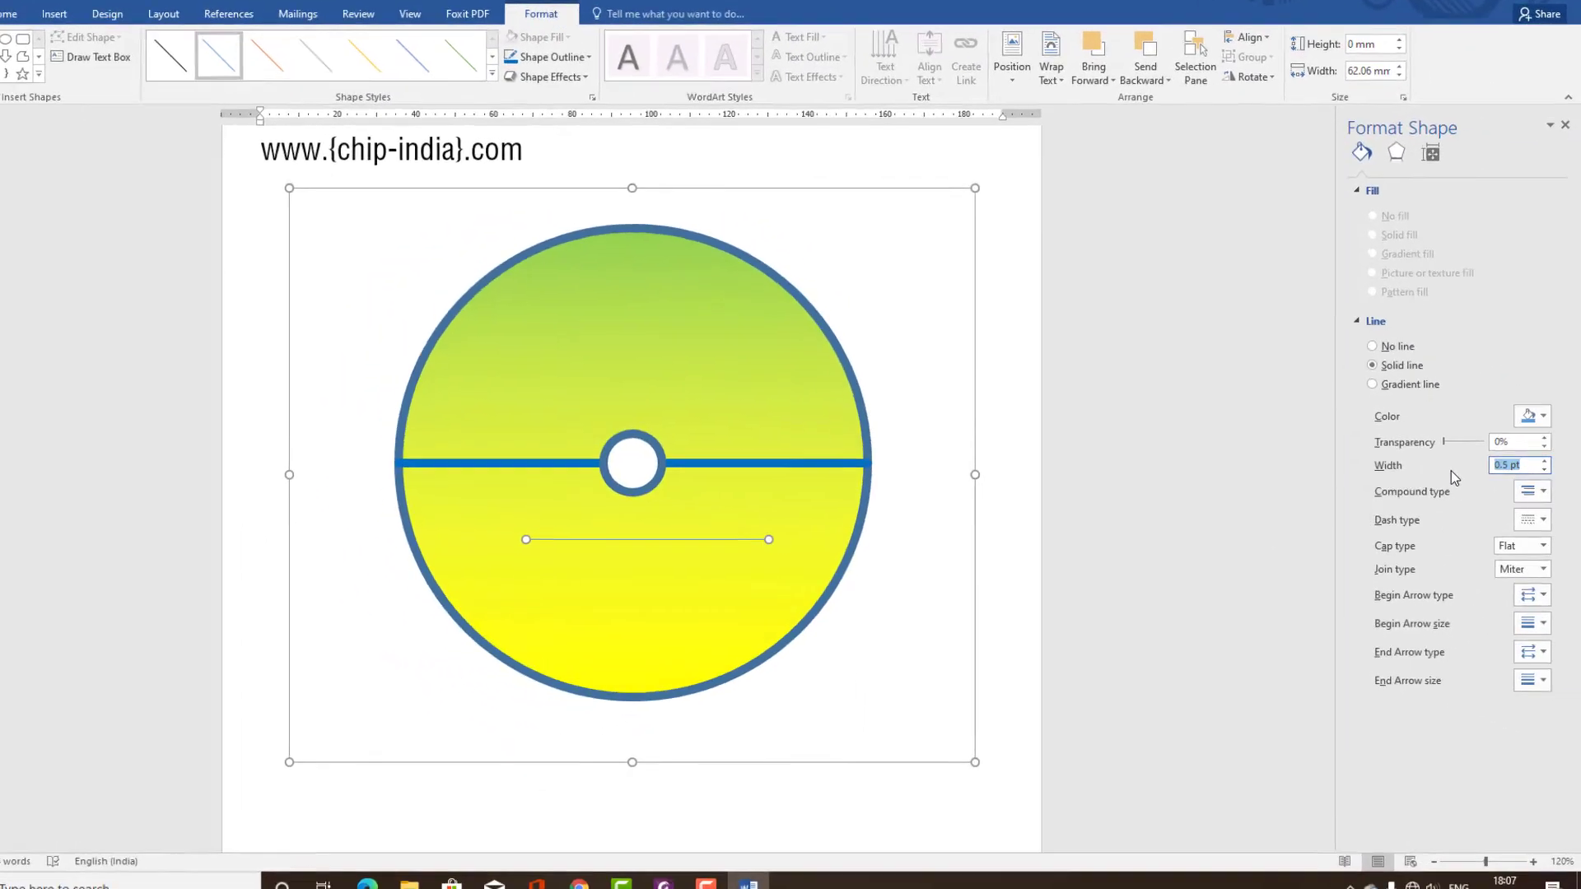
{"action": "key", "text": "Return"}
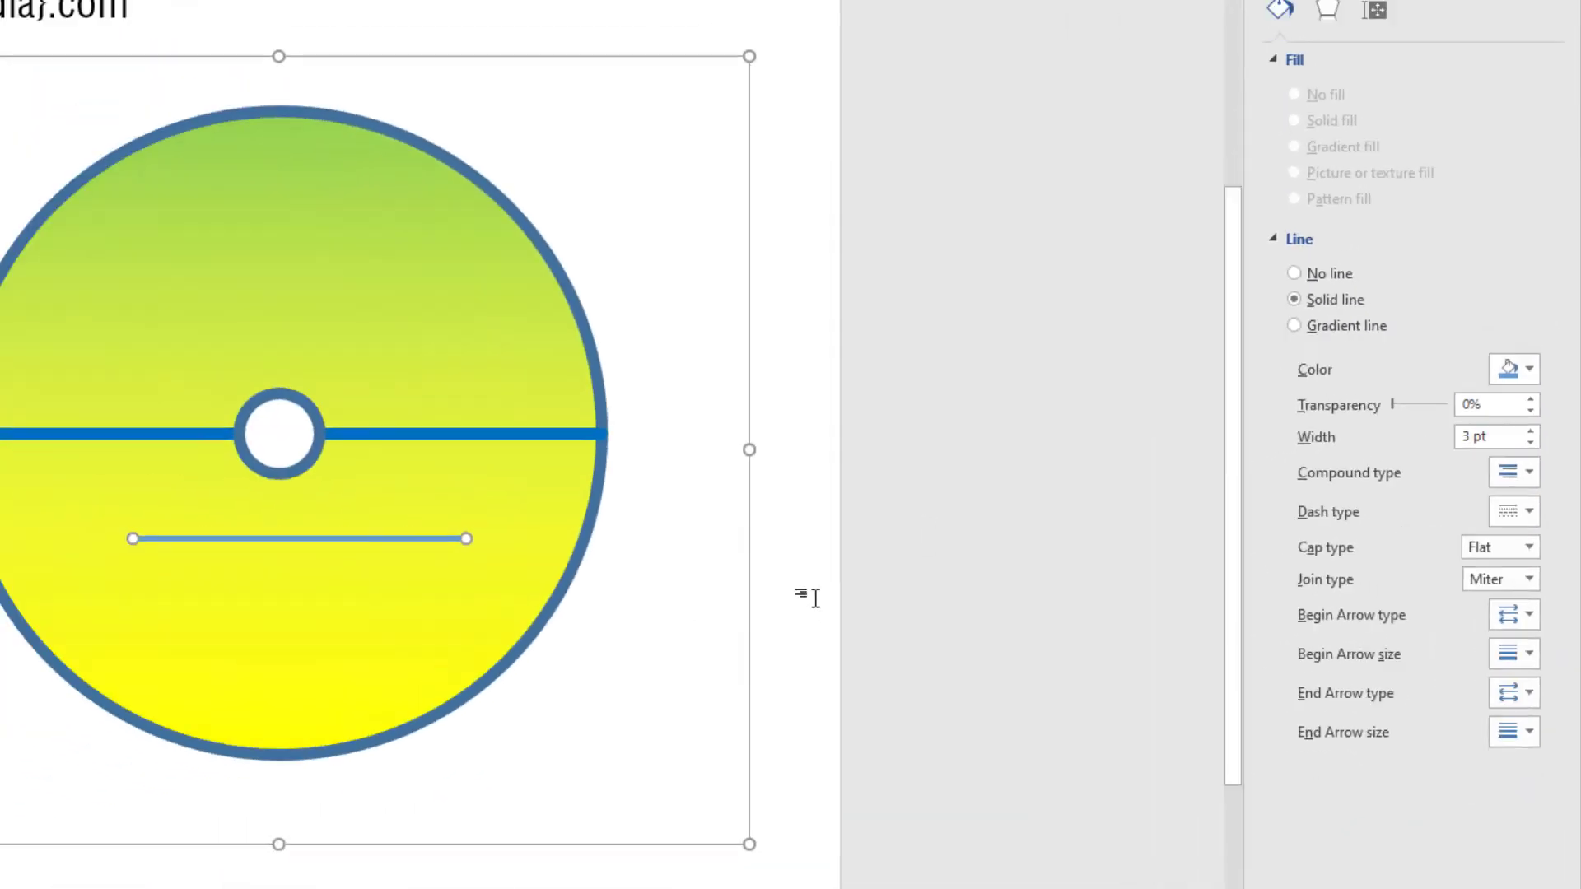
{"action": "left_click", "coordinate": [815, 598]}
{"action": "left_click", "coordinate": [770, 540]}
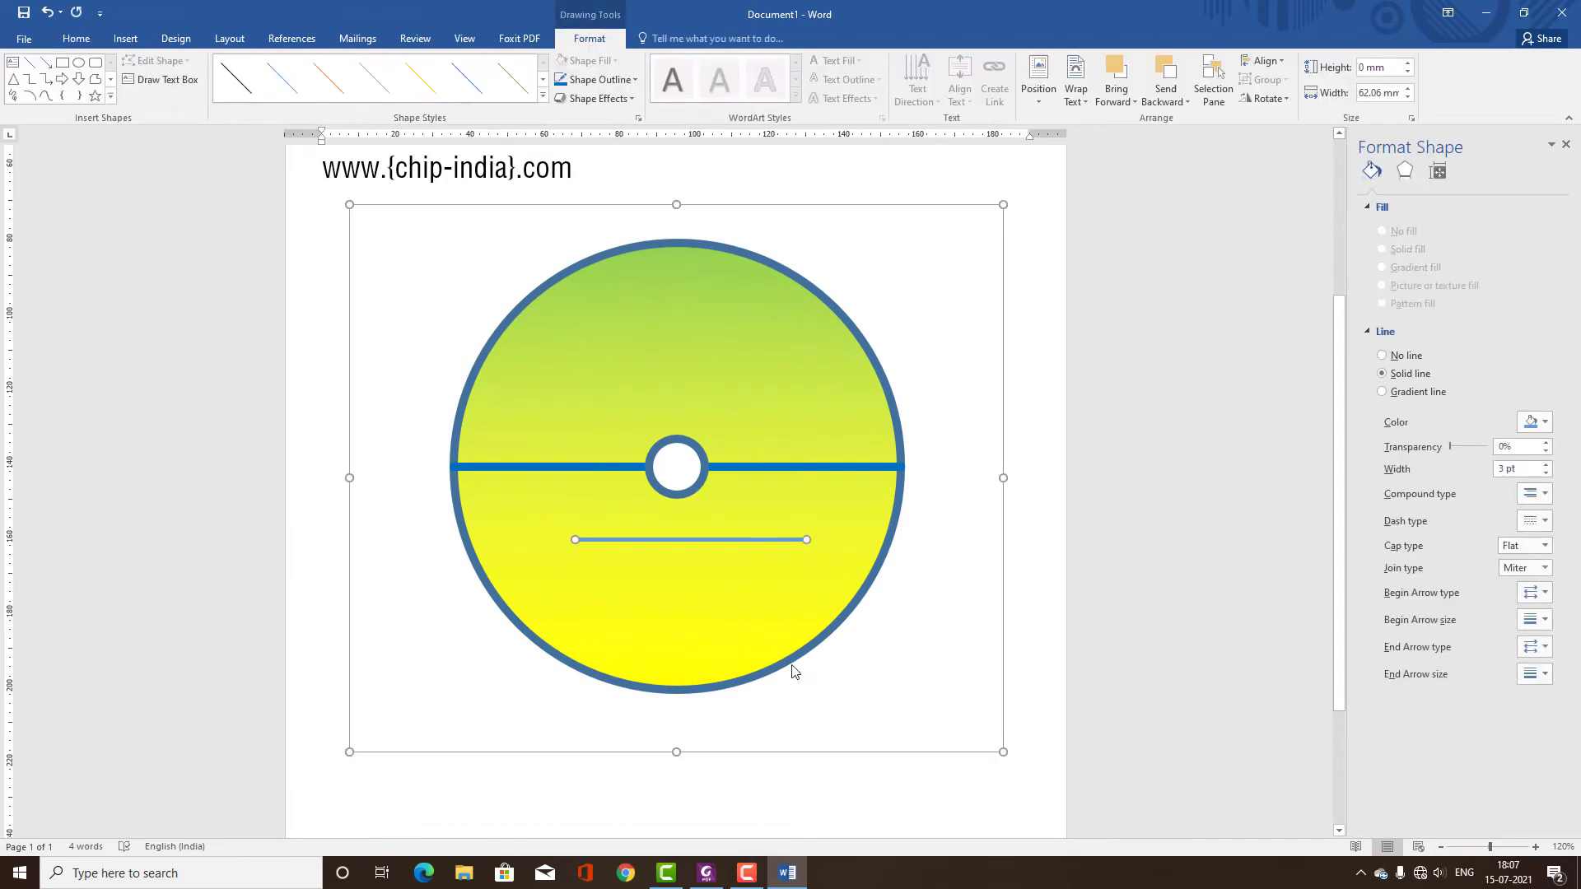
- Centre the line horizontally on the disc
{"action": "left_click", "coordinate": [770, 671], "text": "shift"}
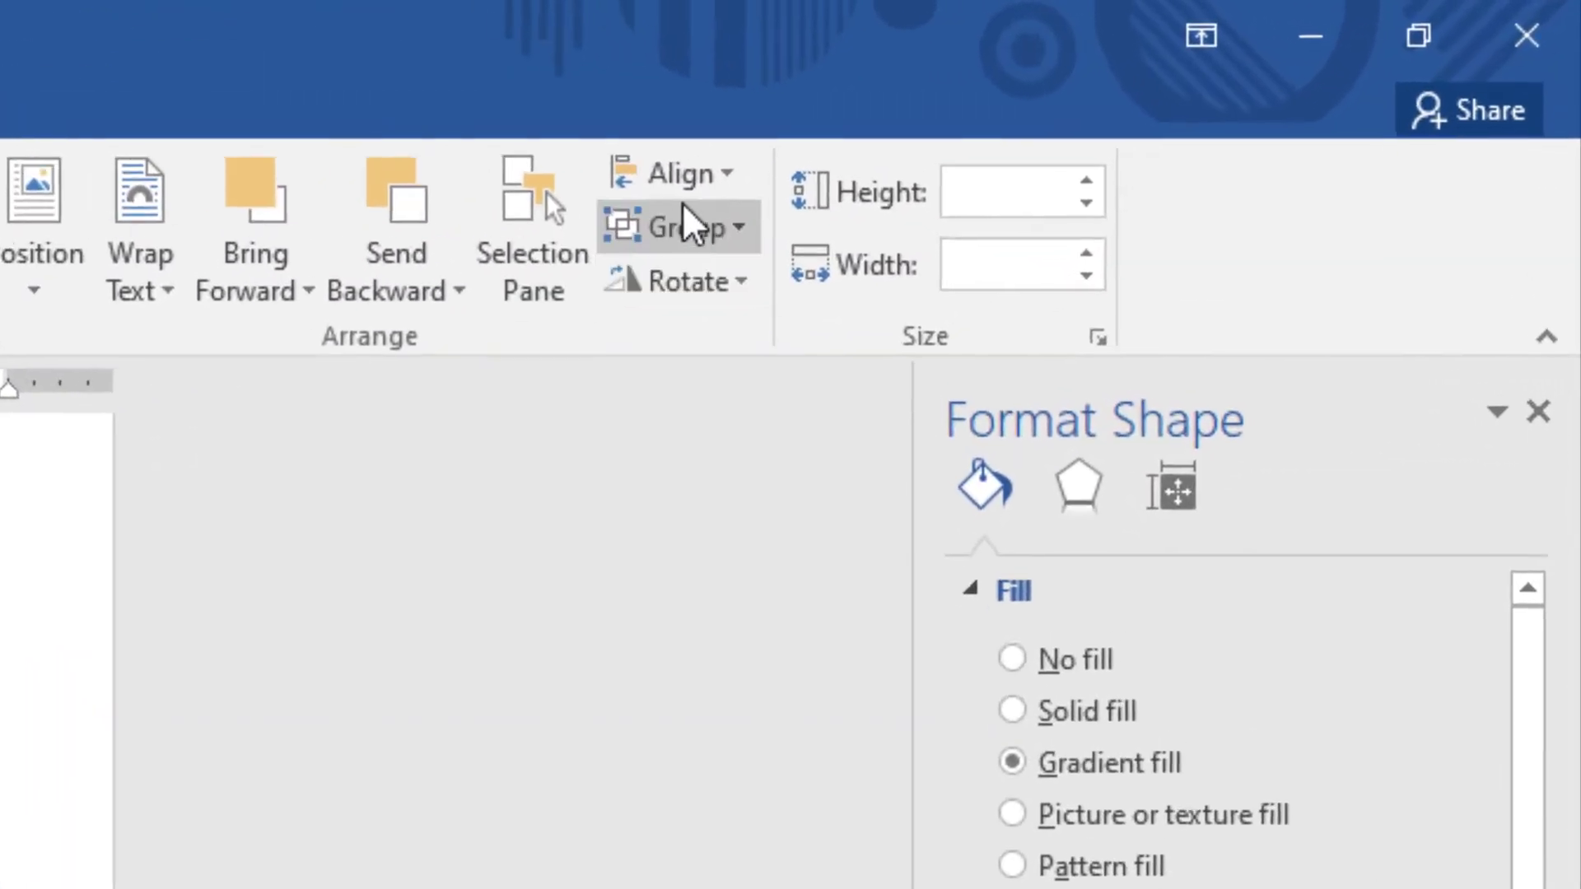
{"action": "left_click", "coordinate": [1269, 64]}
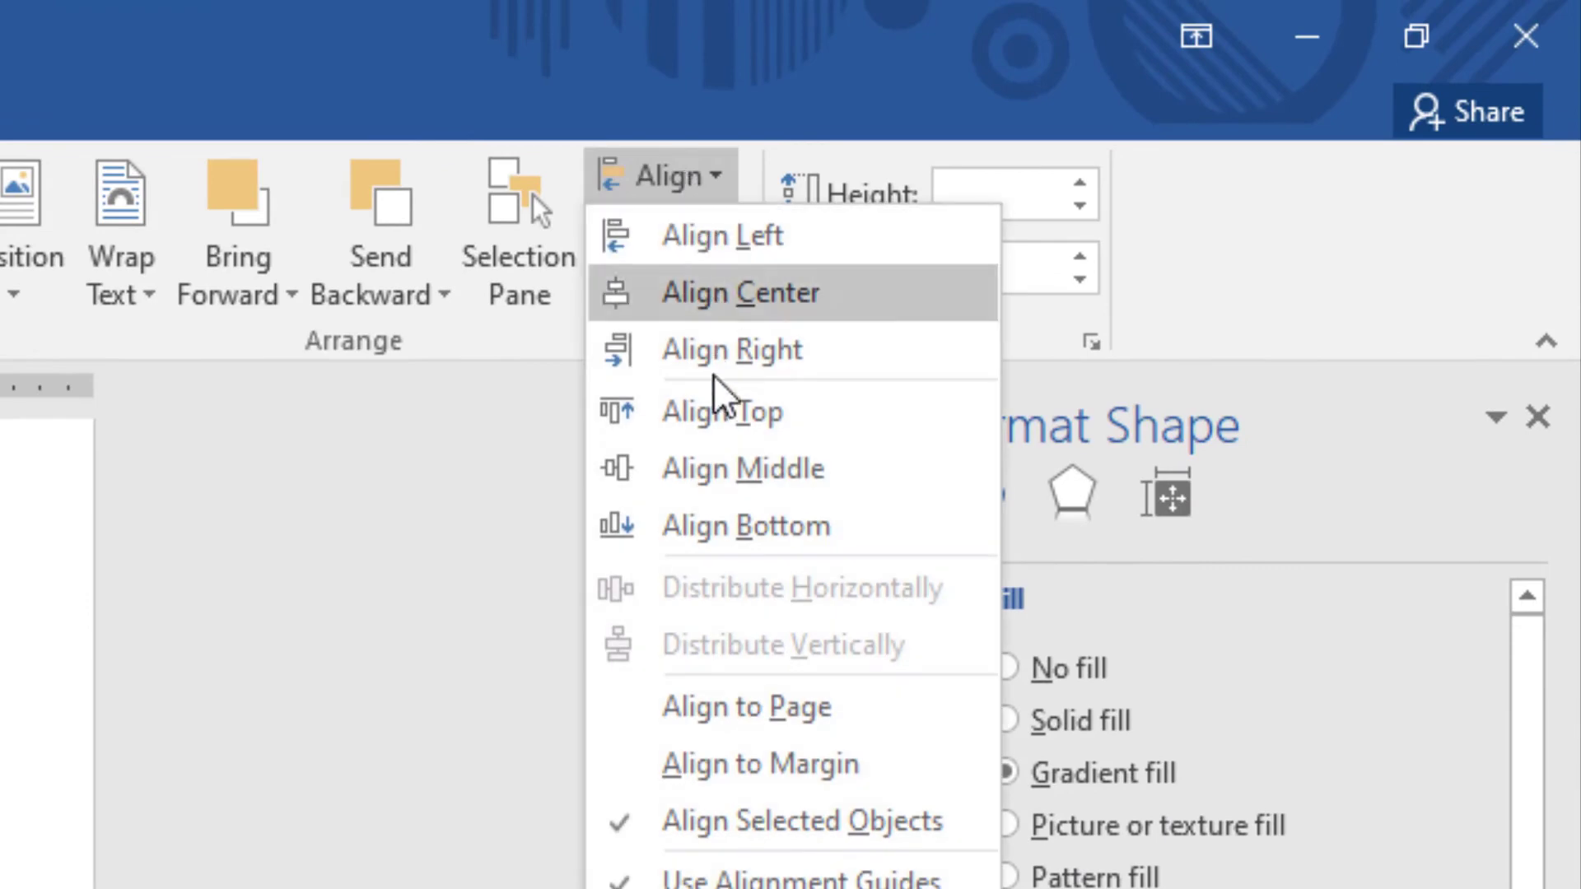
{"action": "left_click", "coordinate": [690, 295]}
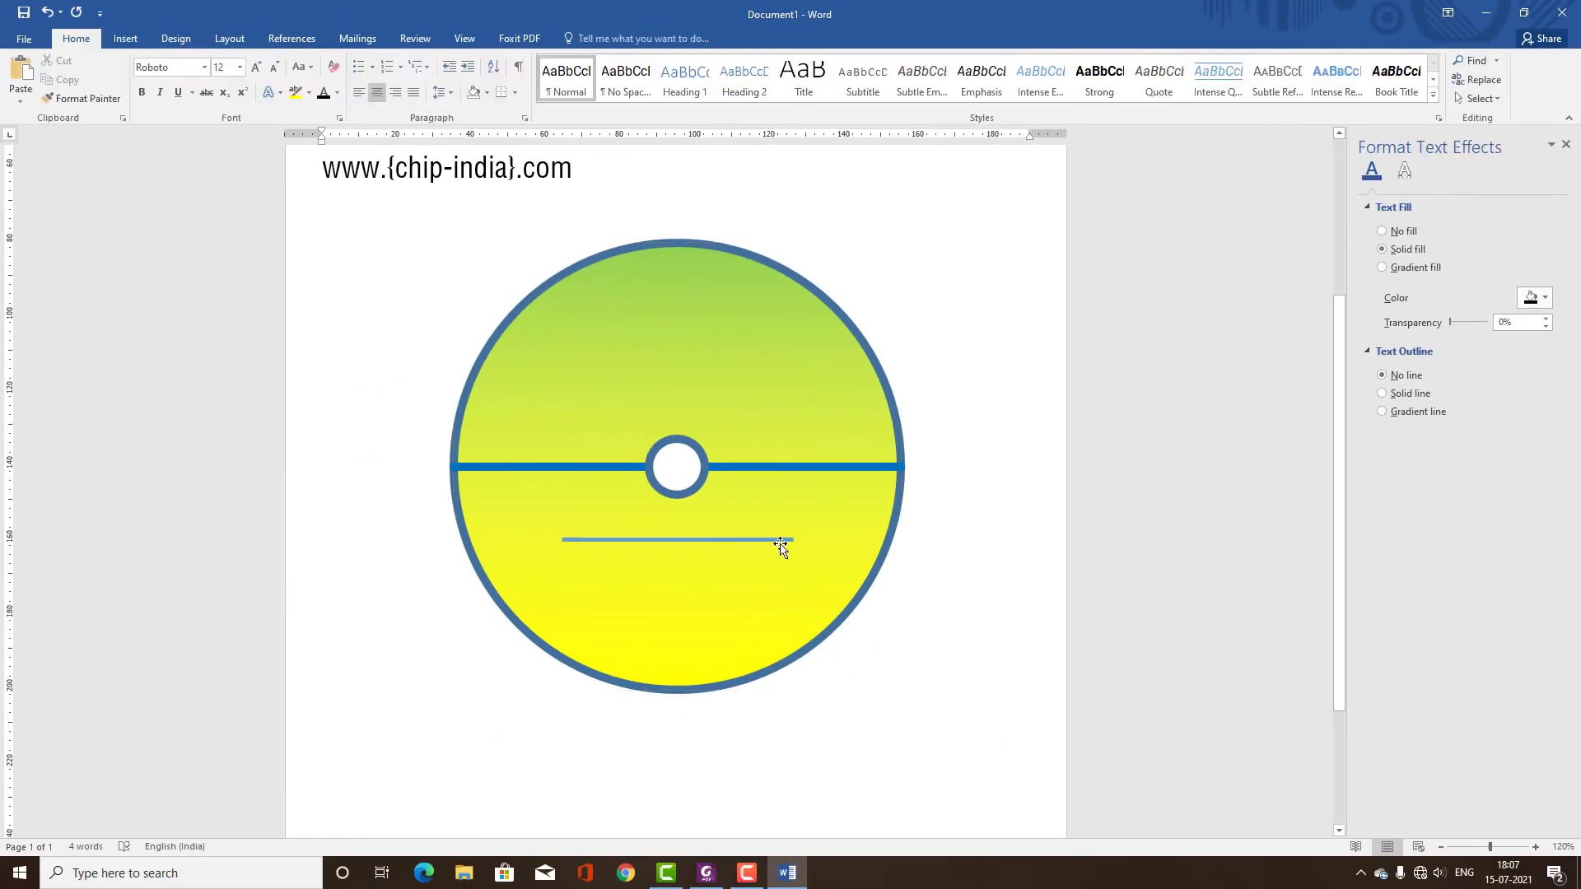
- Duplicate the line with Ctrl+D and move the copy lower on the disc
{"action": "left_click", "coordinate": [782, 541]}
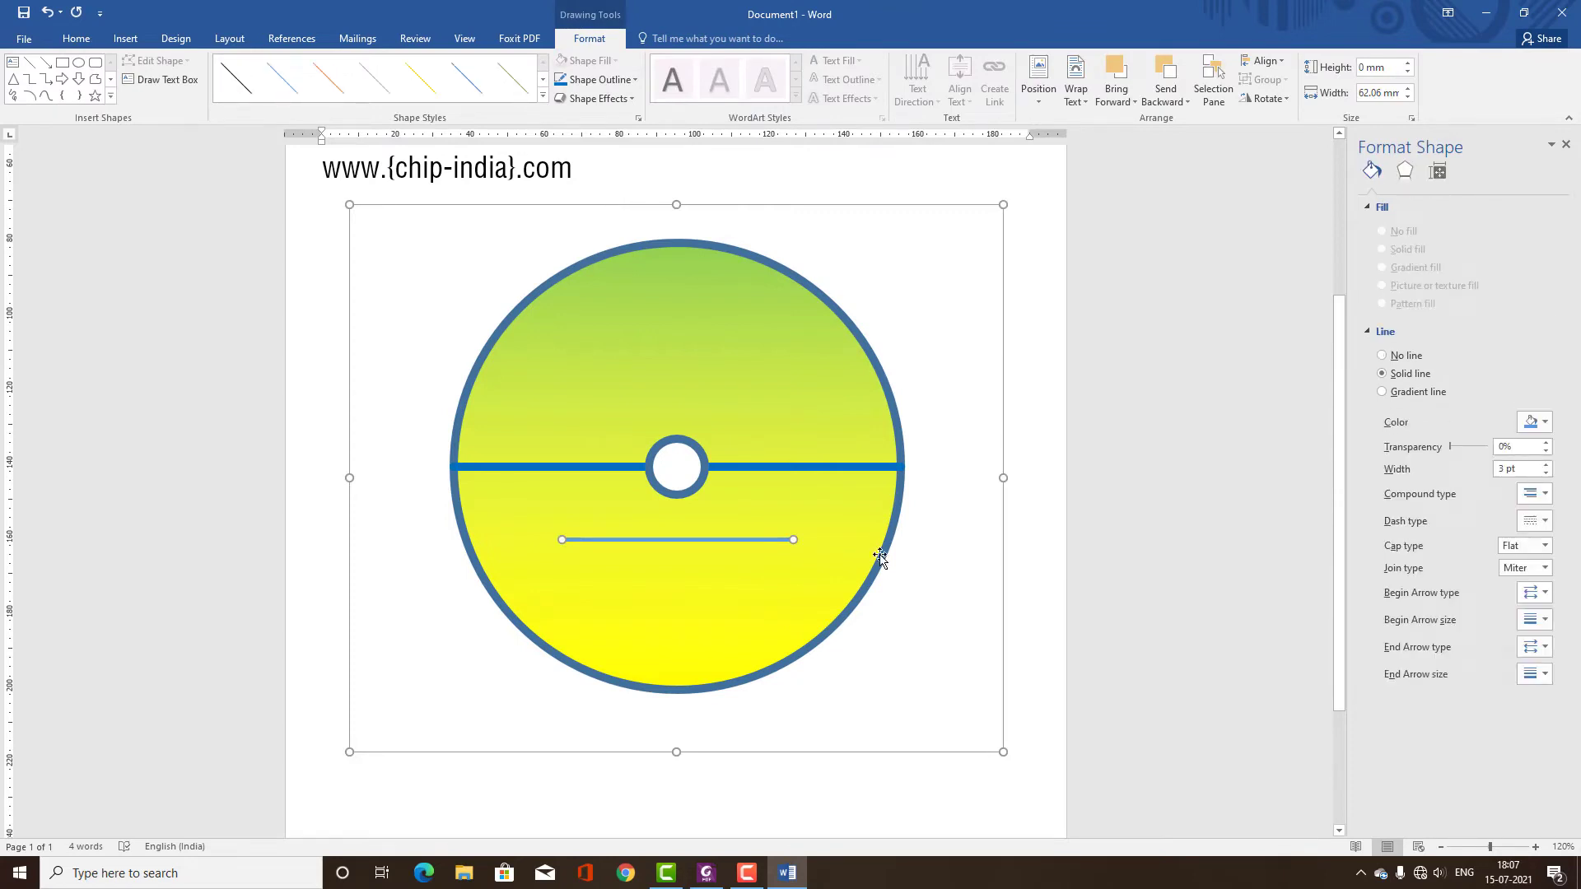
{"action": "left_click", "coordinate": [1021, 540]}
{"action": "left_click", "coordinate": [766, 539]}
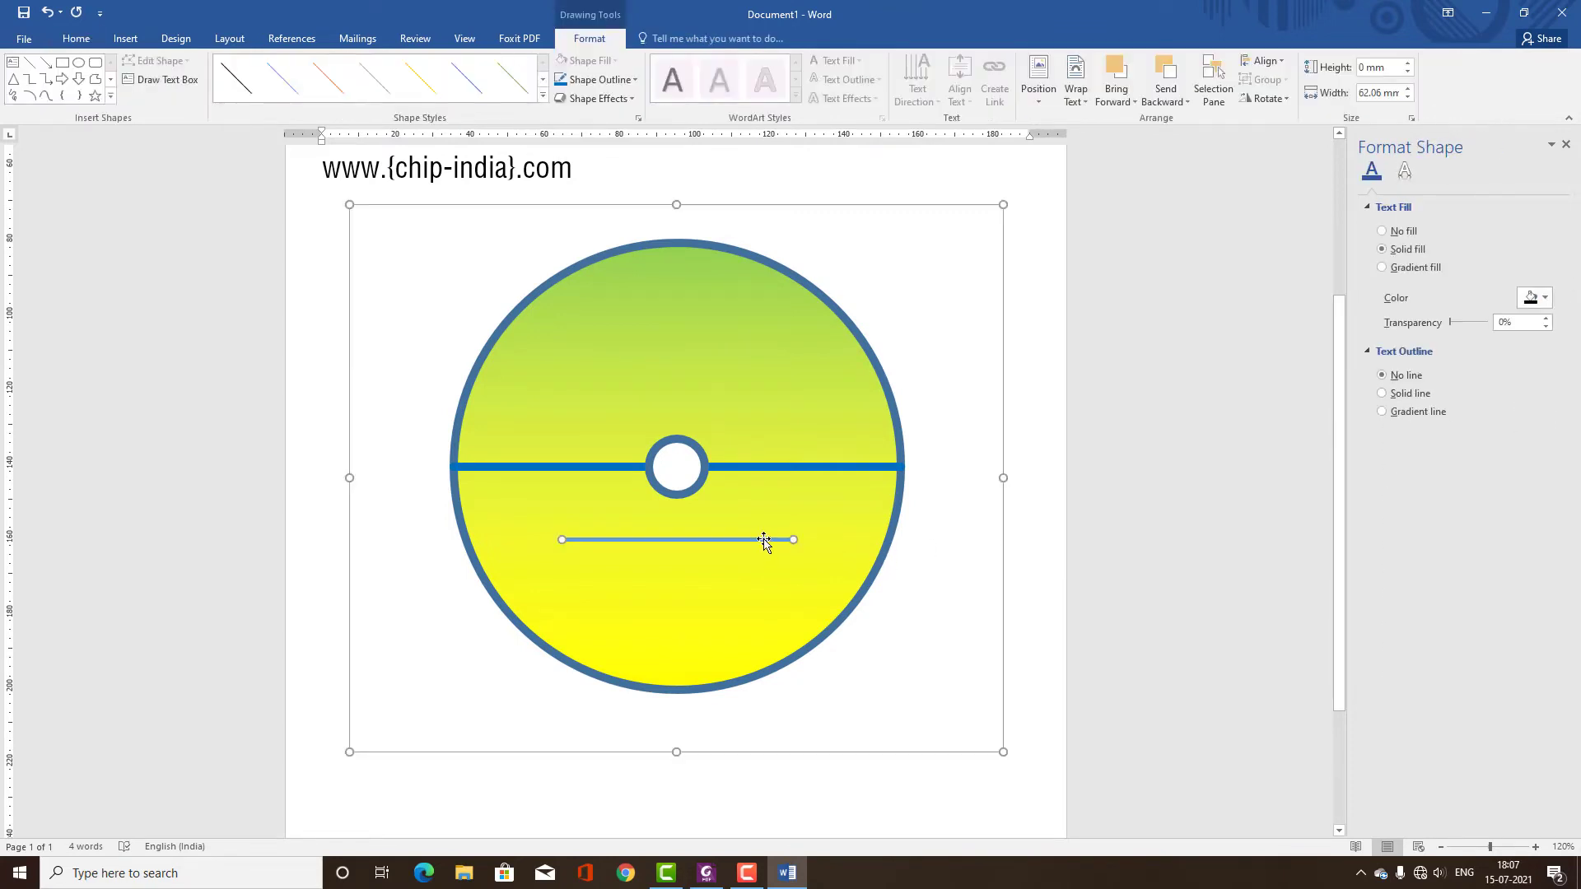
{"action": "key", "text": "ctrl+d"}
{"action": "left_click_drag", "start_coordinate": [783, 565], "coordinate": [775, 618]}
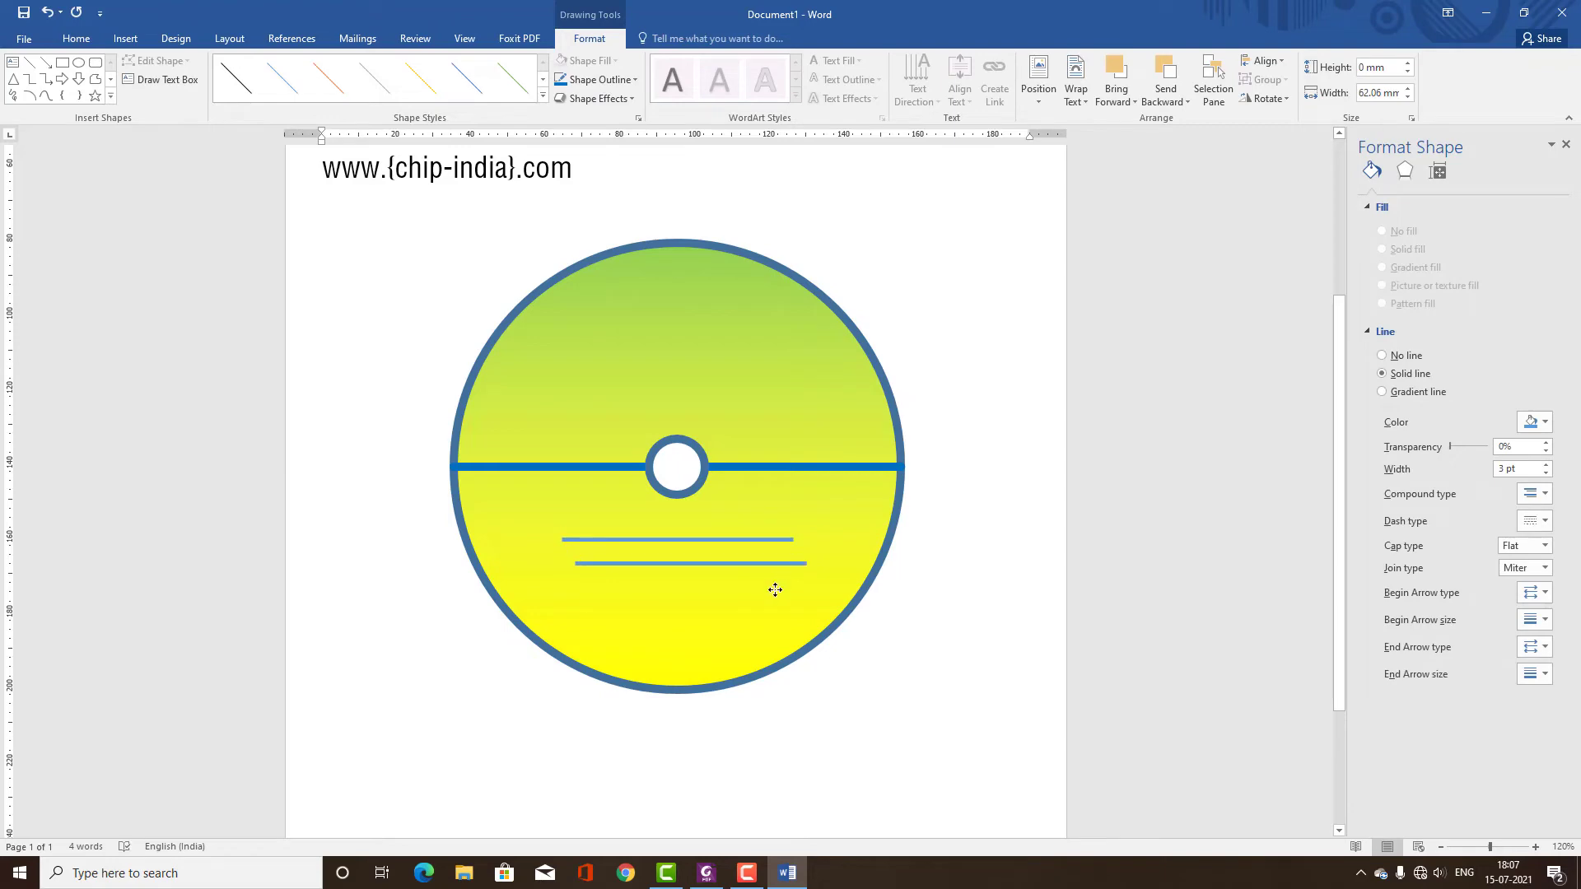
{"action": "left_click", "coordinate": [741, 682]}
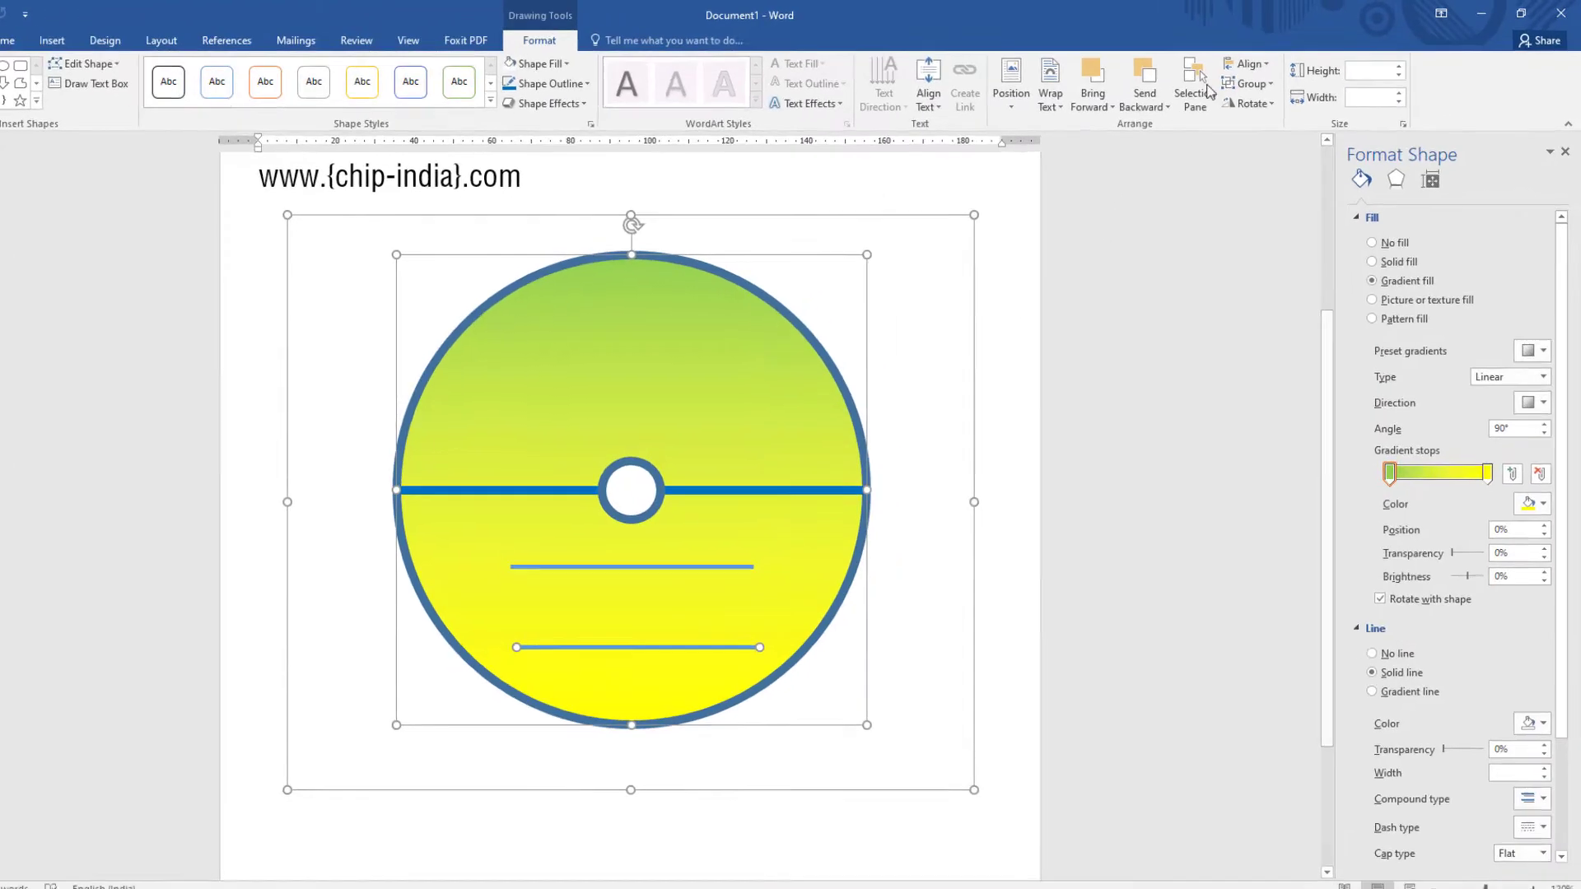
- Centre the lower line on the disc and give both 3 pt lines round caps
{"action": "left_click", "coordinate": [1262, 61]}
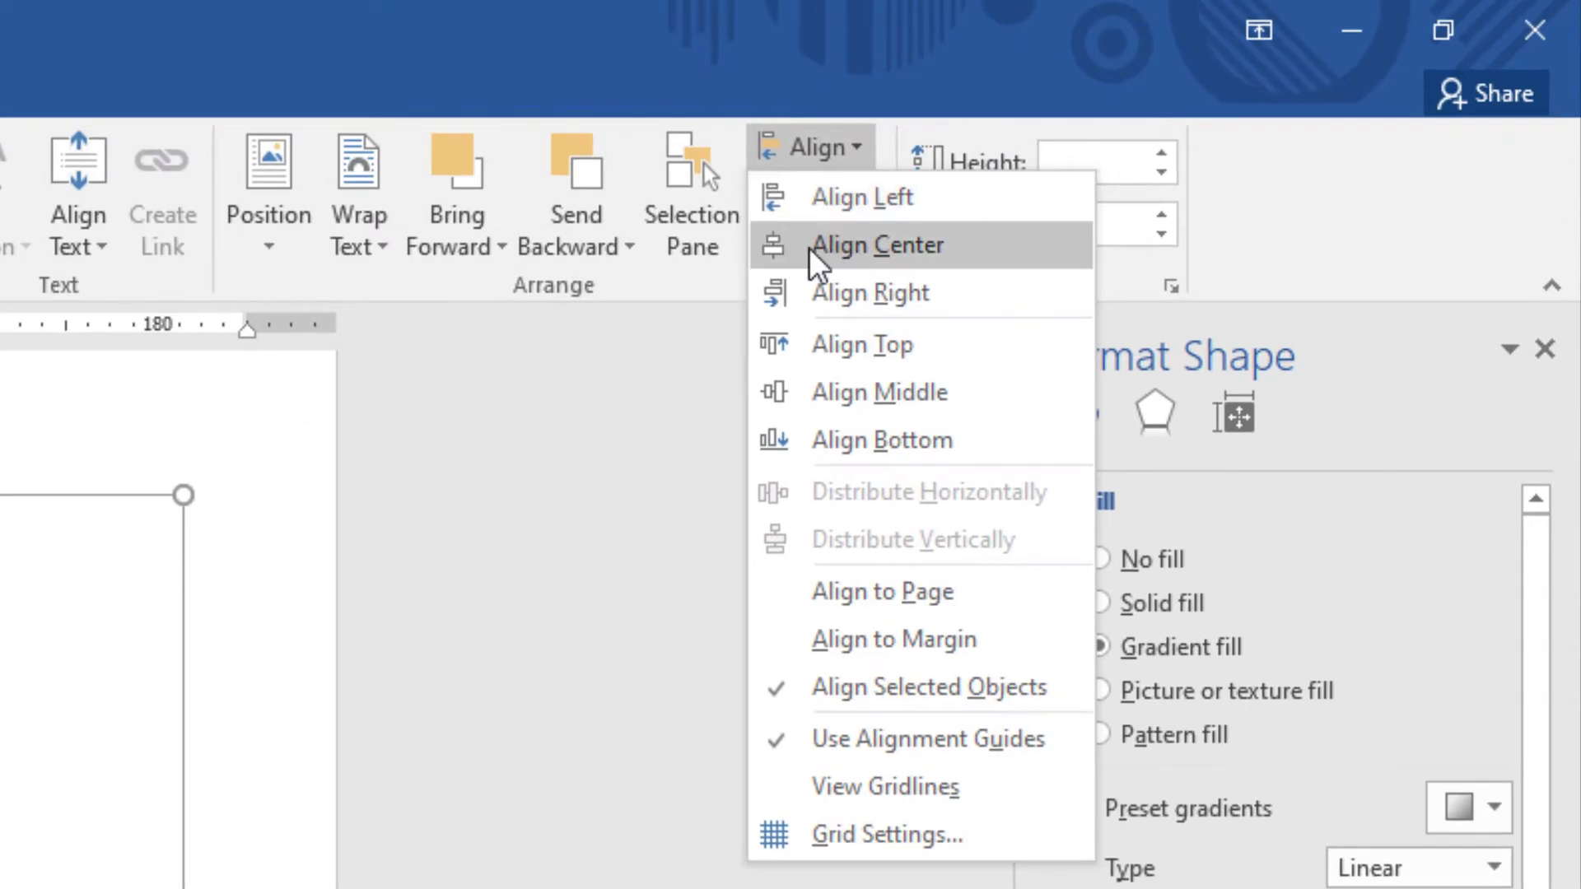
{"action": "left_click", "coordinate": [811, 247]}
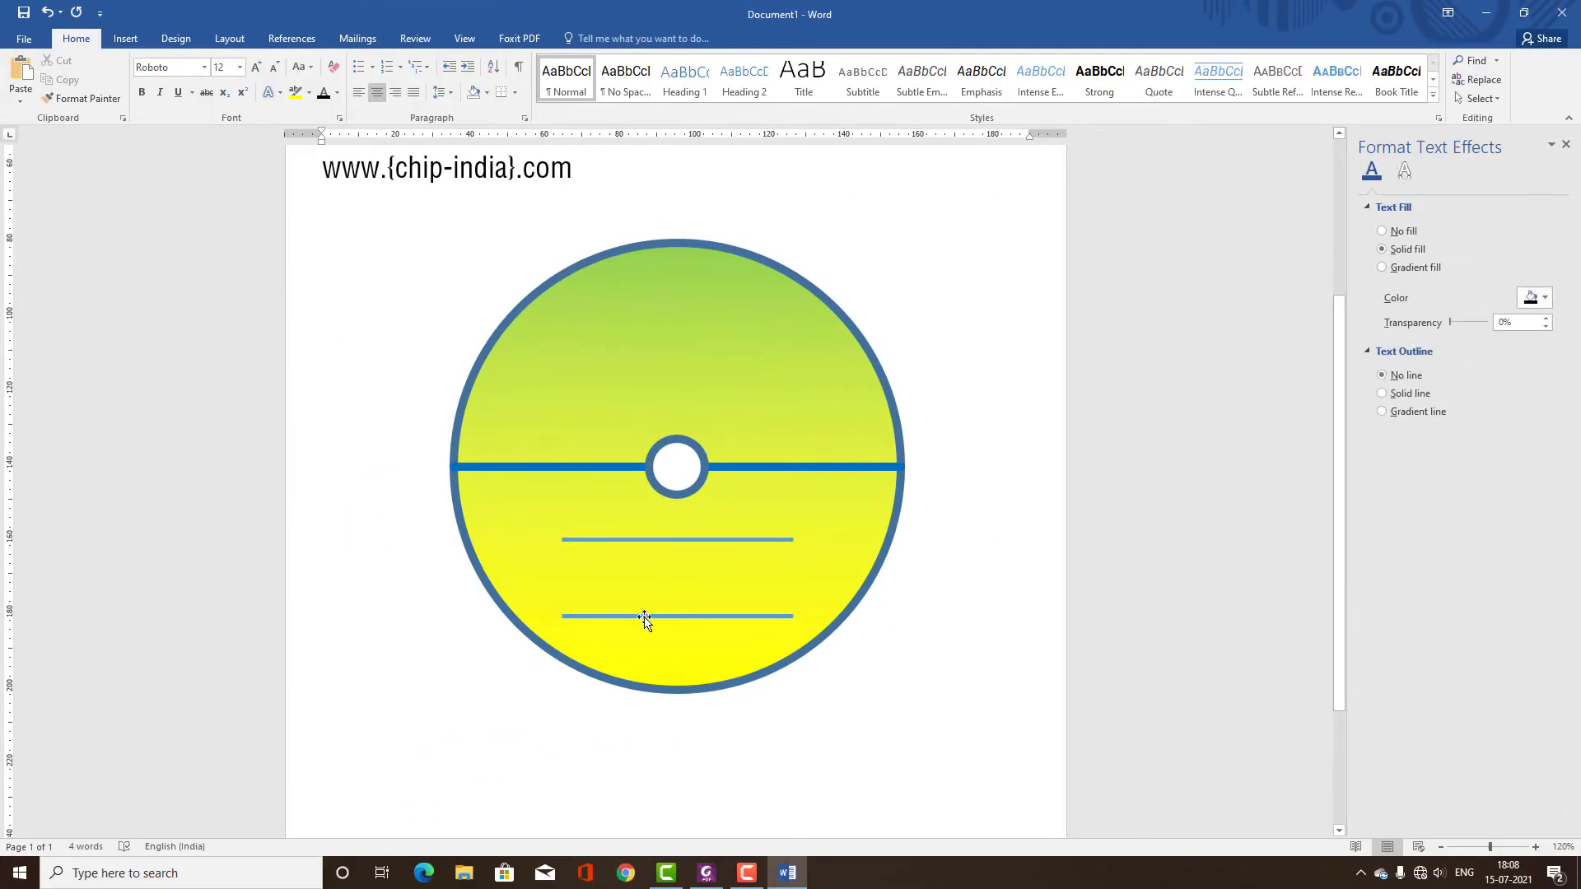
{"action": "left_click", "coordinate": [778, 620]}
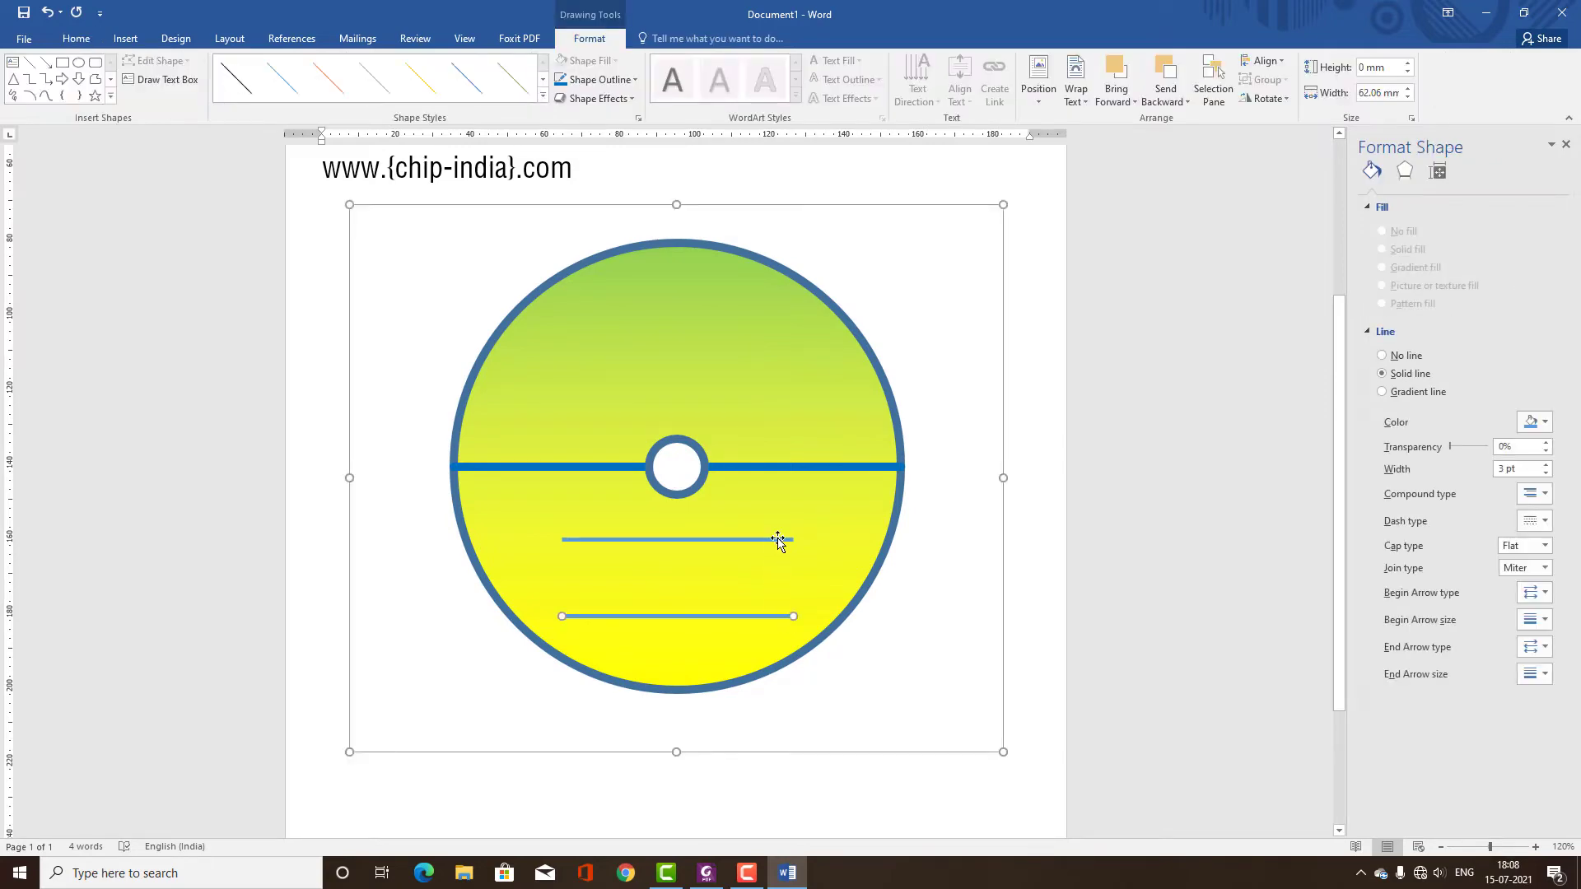
{"action": "left_click", "coordinate": [780, 539], "text": "shift"}
{"action": "left_click", "coordinate": [1544, 546]}
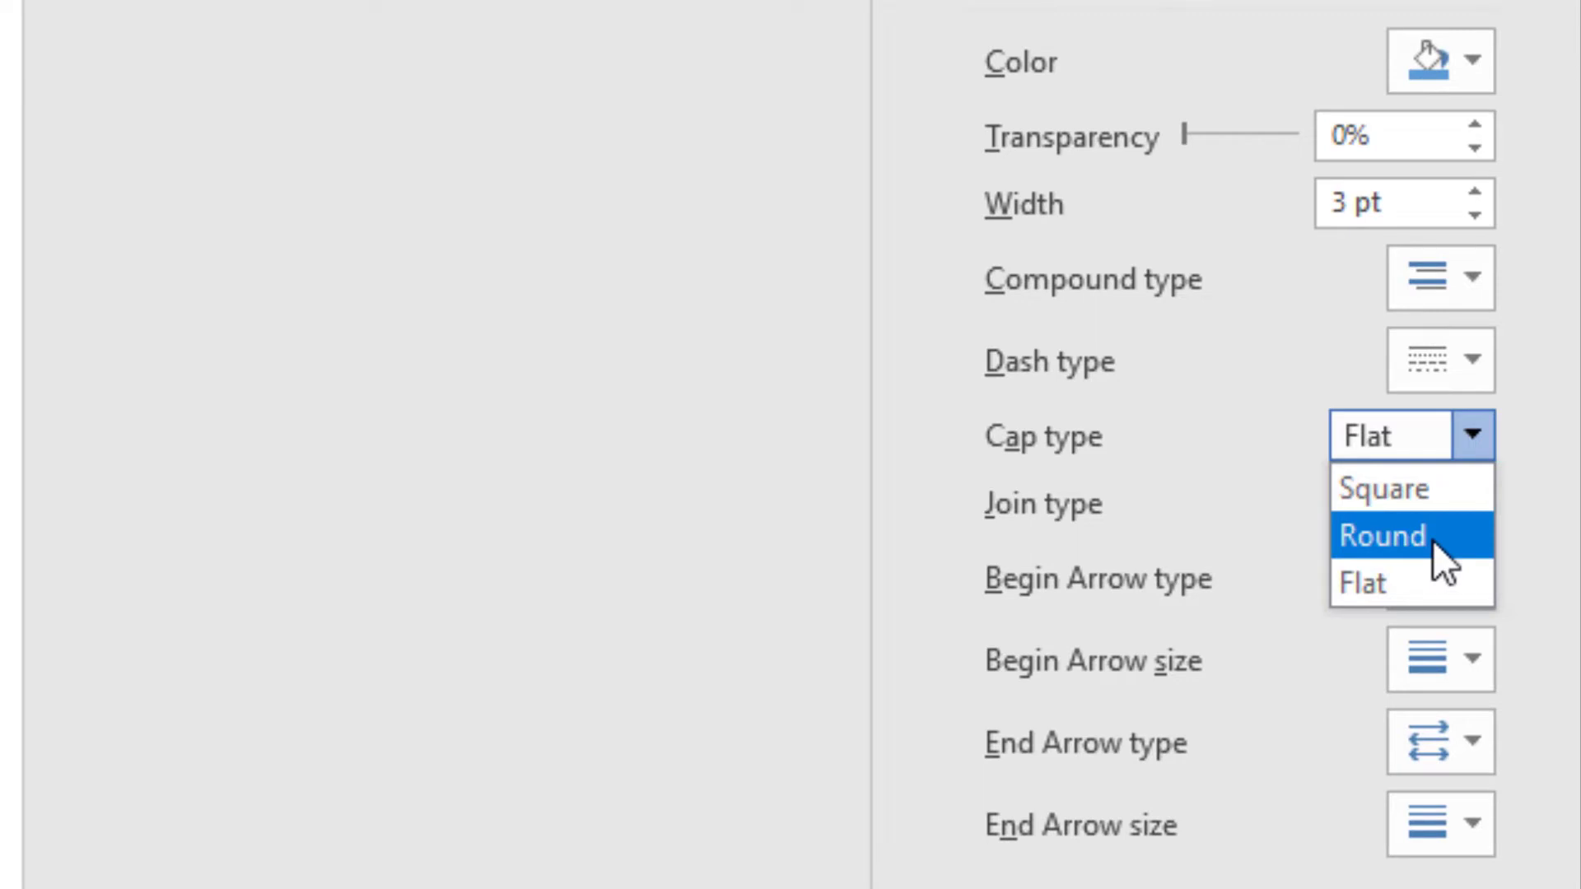
{"action": "left_click", "coordinate": [1399, 535]}
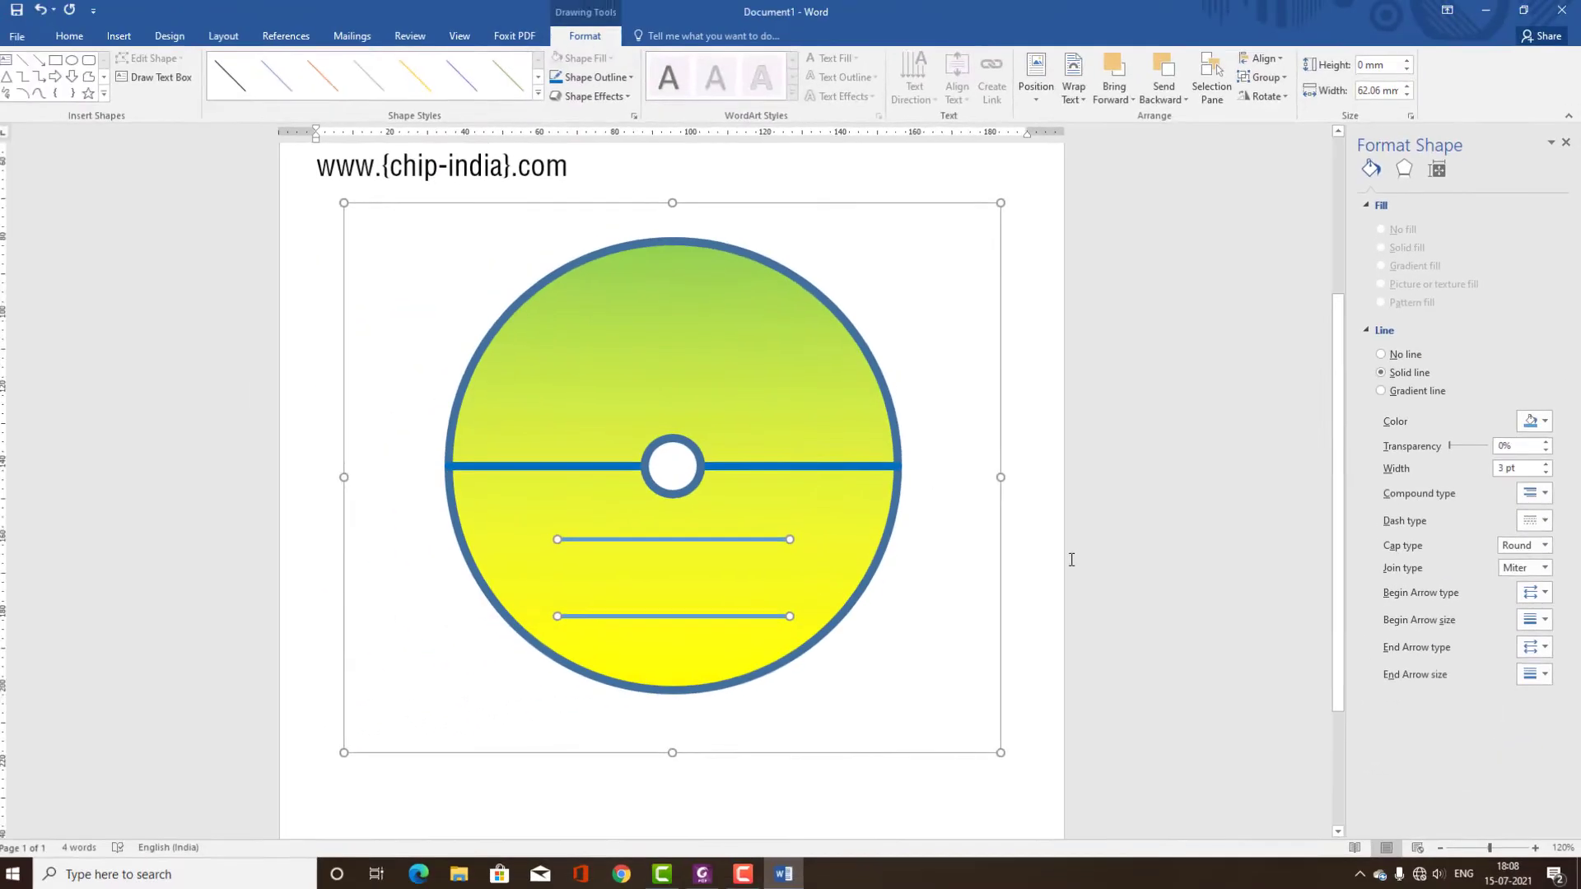
{"action": "left_click", "coordinate": [1071, 559]}
{"action": "scroll", "coordinate": [867, 550], "scroll_direction": "up", "scroll_amount": 6, "text": "ctrl"}
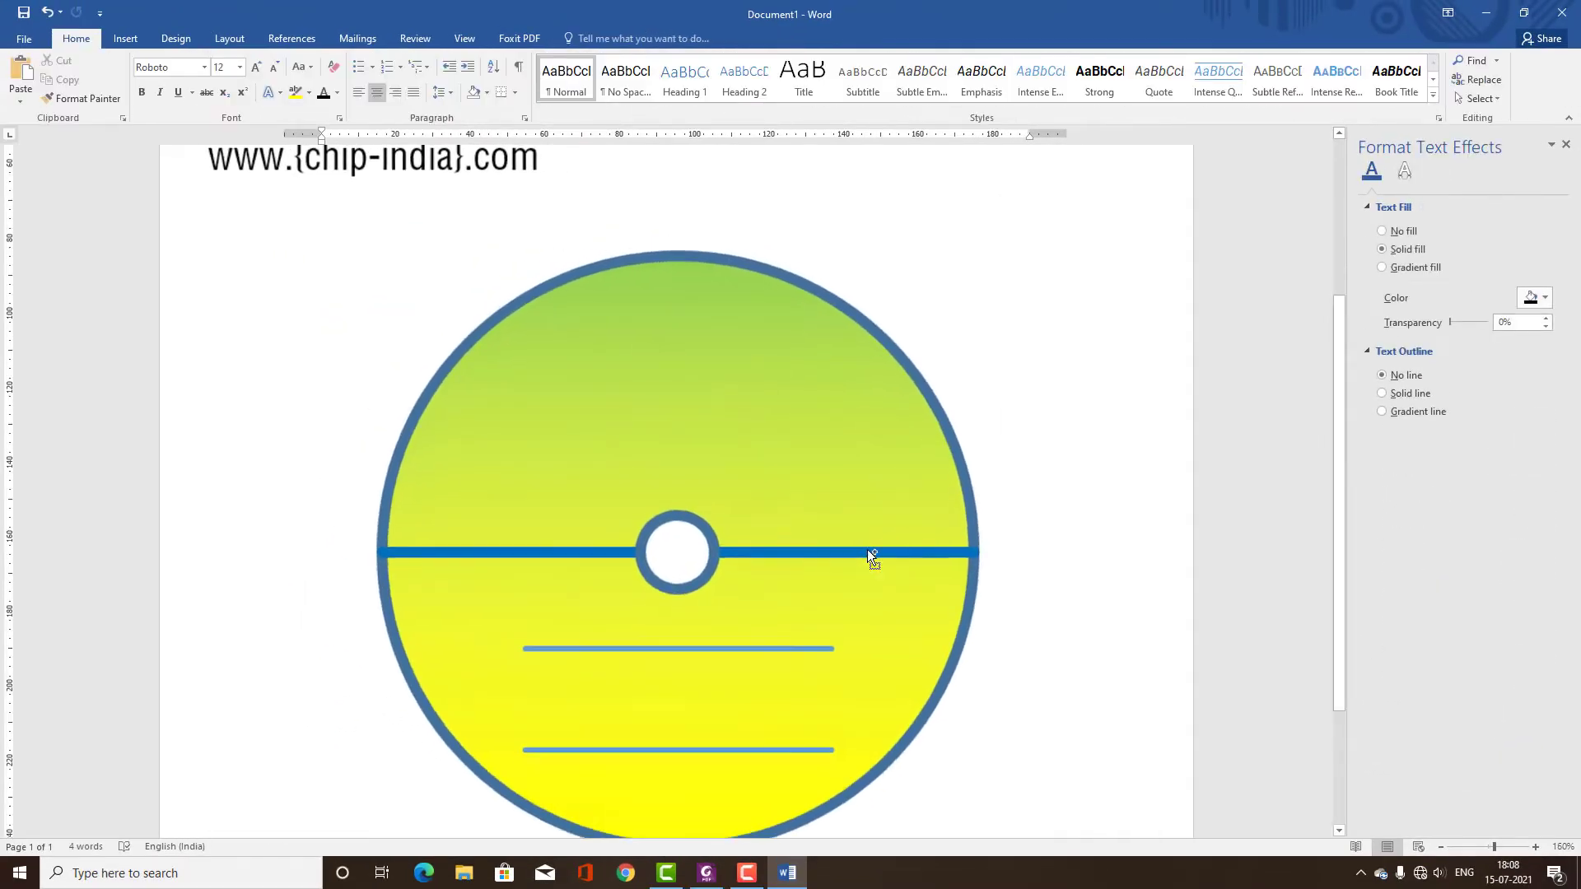
{"action": "scroll", "coordinate": [867, 550], "scroll_direction": "up", "scroll_amount": 2, "text": "ctrl"}
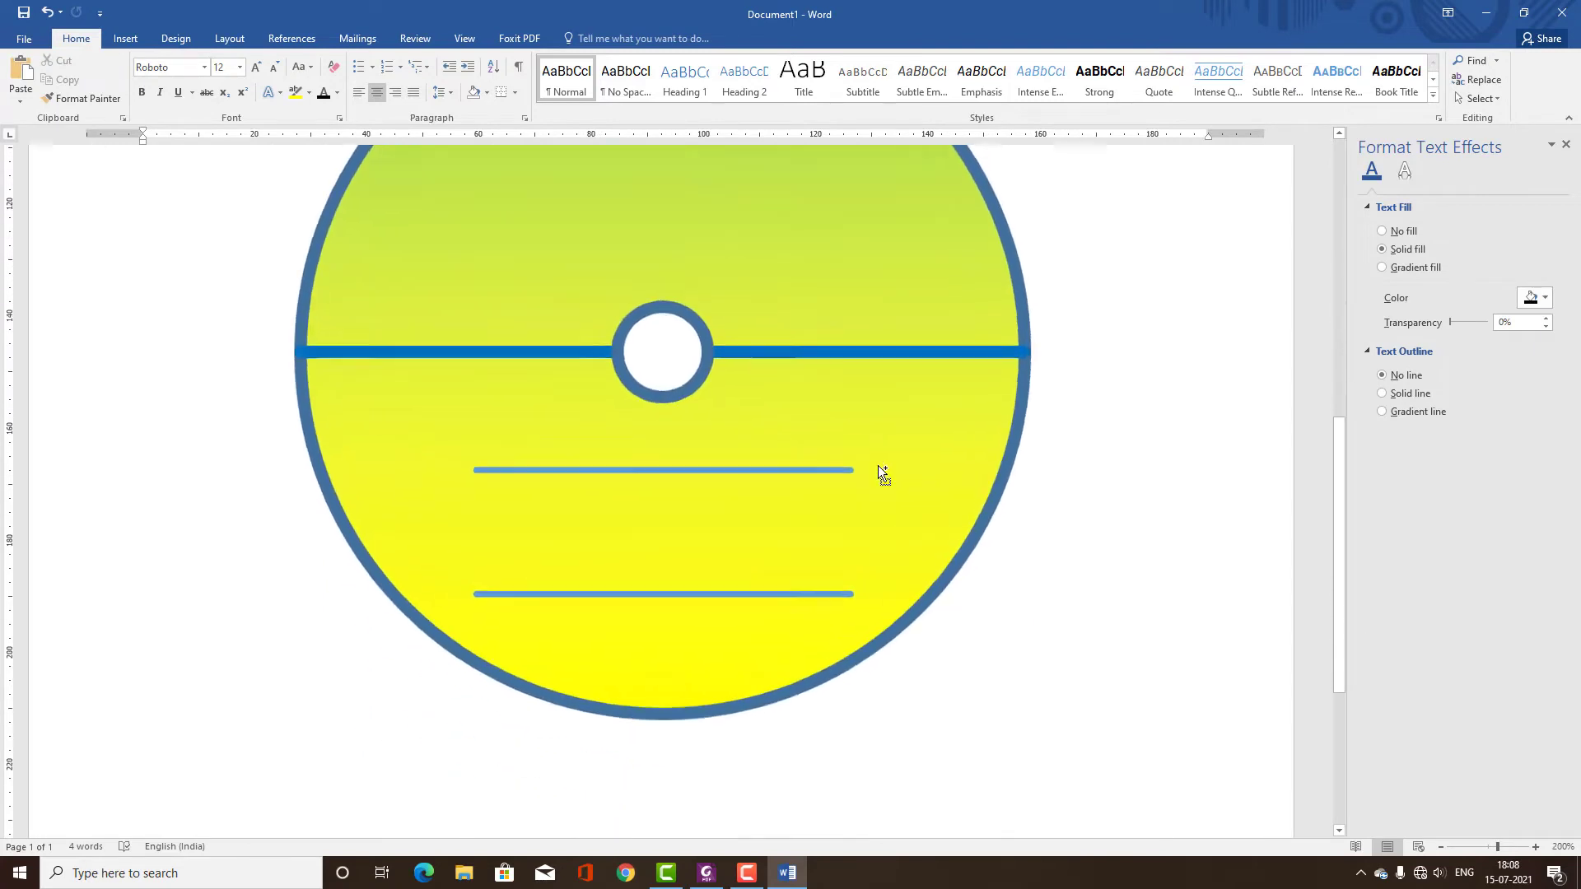
{"action": "scroll", "coordinate": [877, 470], "scroll_direction": "up", "scroll_amount": 2, "text": "ctrl"}
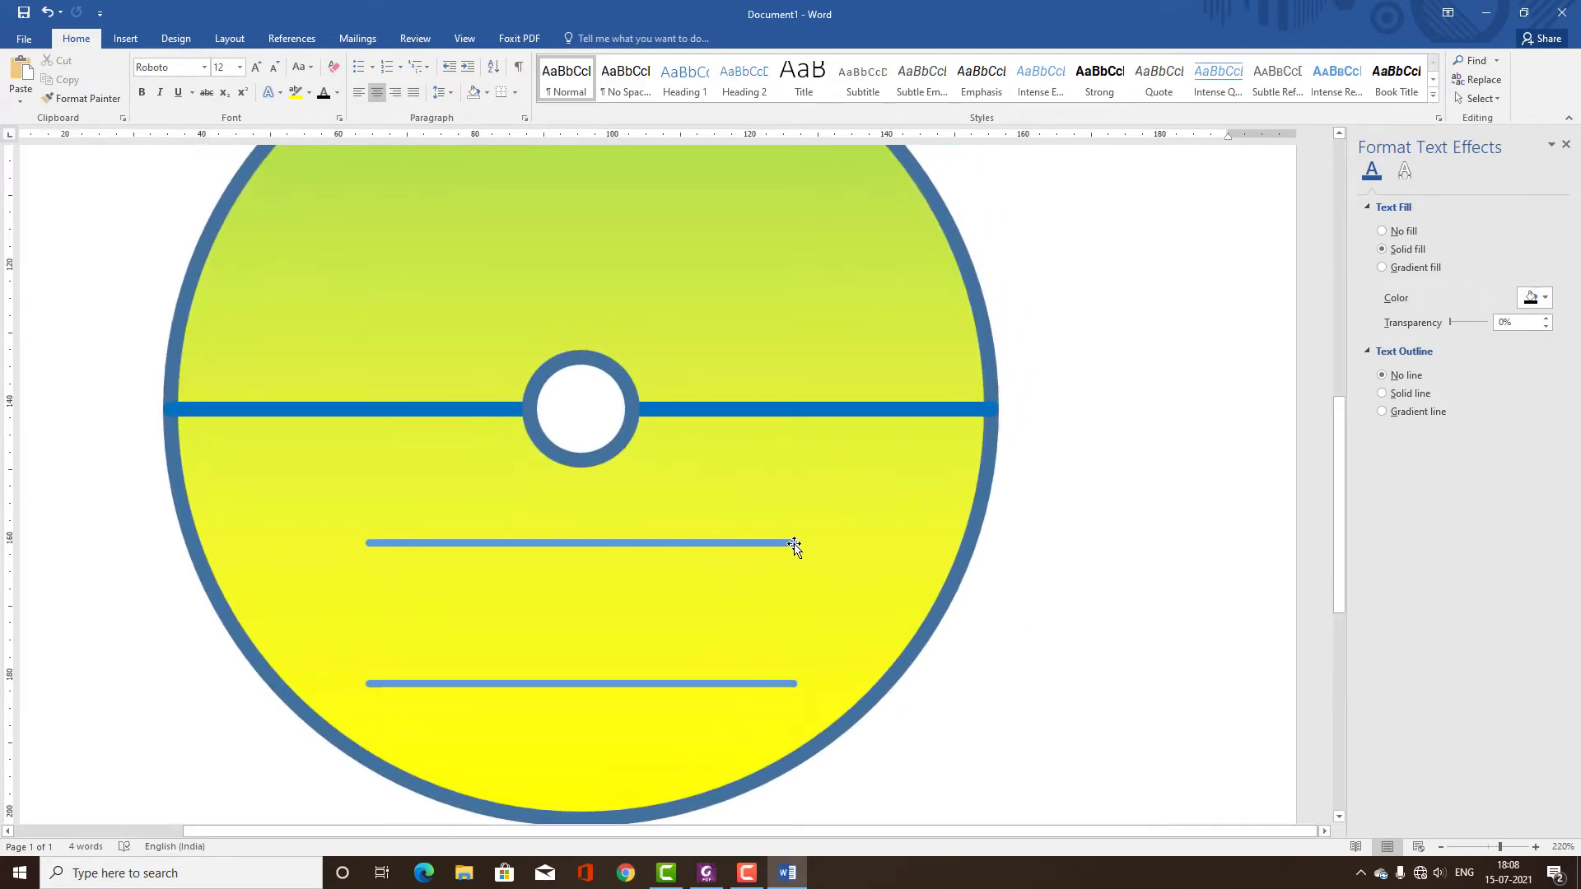
{"action": "scroll", "coordinate": [795, 545], "scroll_direction": "down", "scroll_amount": 3, "text": "ctrl"}
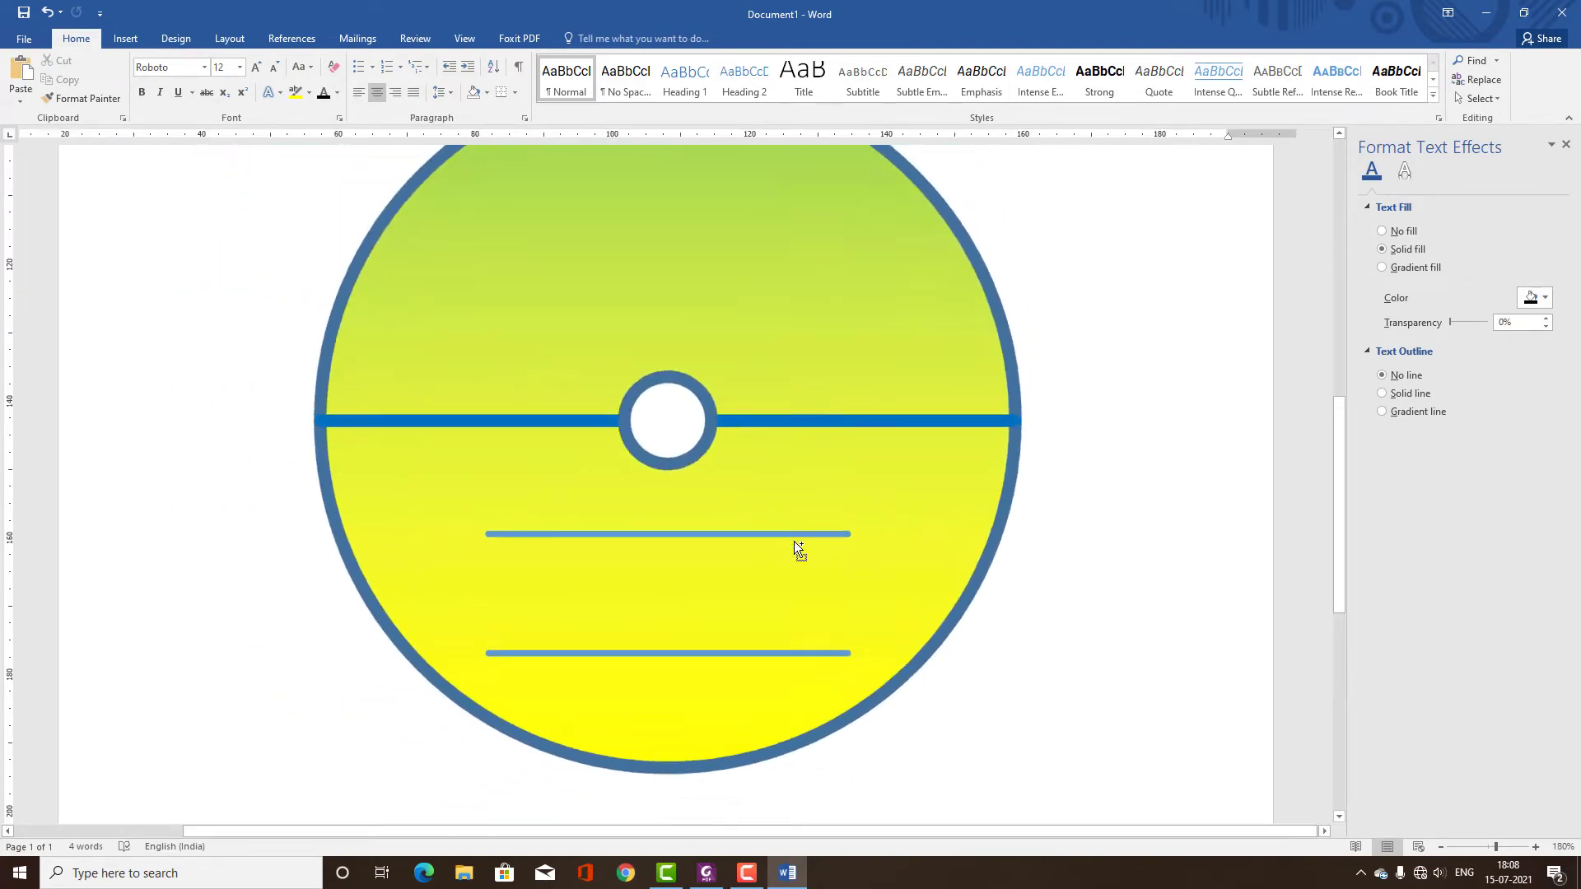
{"action": "scroll", "coordinate": [797, 543], "scroll_direction": "down", "scroll_amount": 3, "text": "ctrl"}
{"action": "scroll", "coordinate": [797, 544], "scroll_direction": "down", "scroll_amount": 2, "text": "ctrl"}
{"action": "scroll", "coordinate": [797, 543], "scroll_direction": "down", "scroll_amount": 2, "text": "ctrl"}
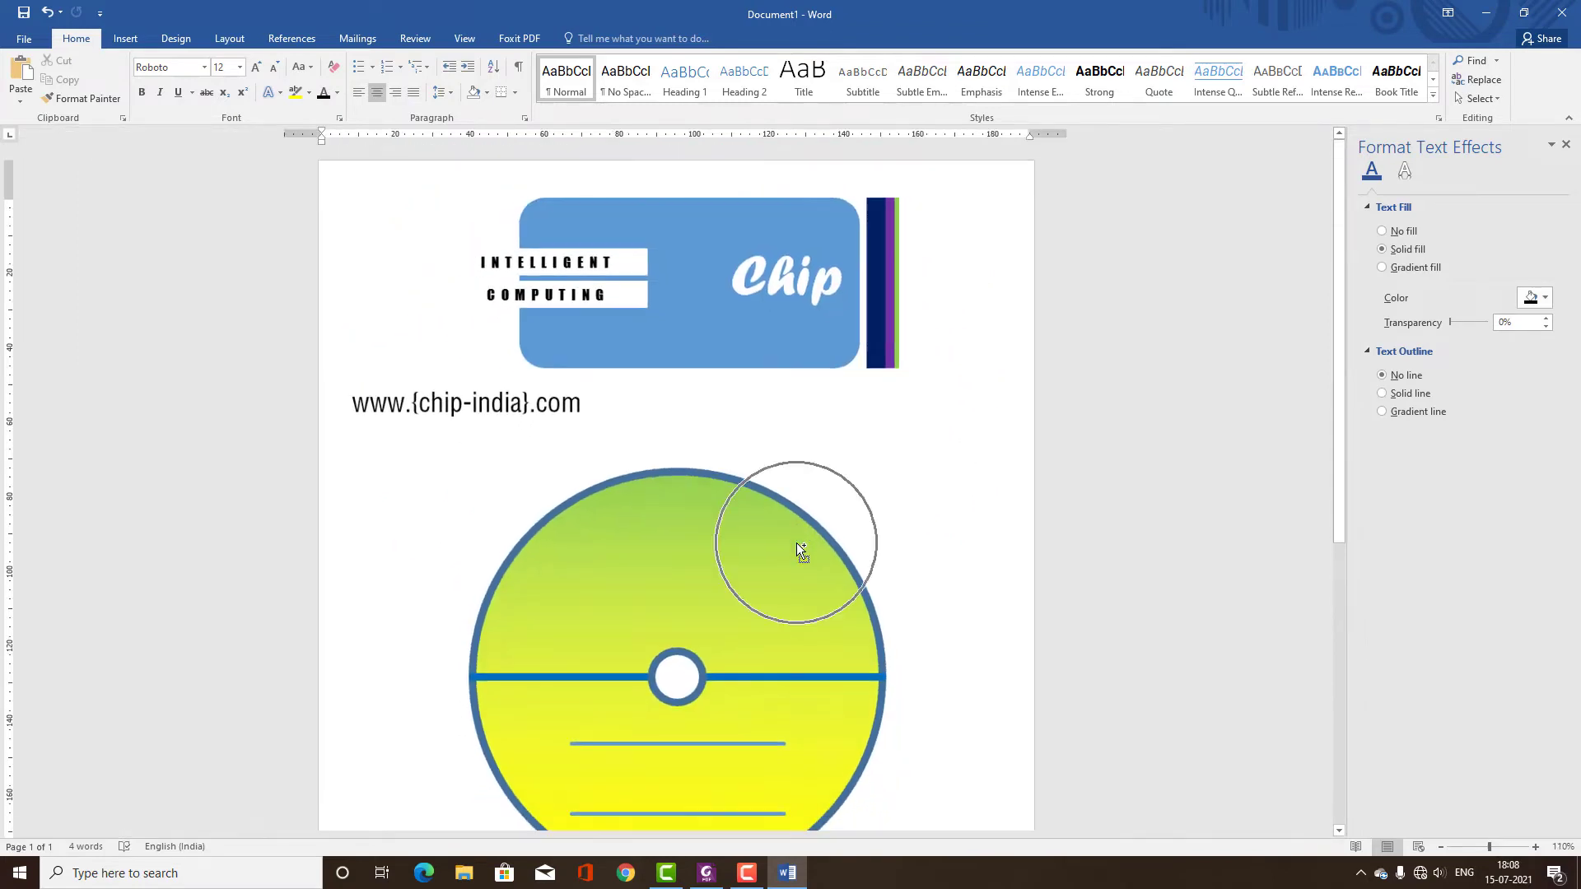
{"action": "scroll", "coordinate": [797, 543], "scroll_direction": "down", "scroll_amount": 1}
{"action": "scroll", "coordinate": [797, 543], "scroll_direction": "down", "scroll_amount": 3}
{"action": "scroll", "coordinate": [774, 537], "scroll_direction": "up", "scroll_amount": 1, "text": "ctrl"}
{"action": "scroll", "coordinate": [773, 536], "scroll_direction": "up", "scroll_amount": 1, "text": "ctrl"}
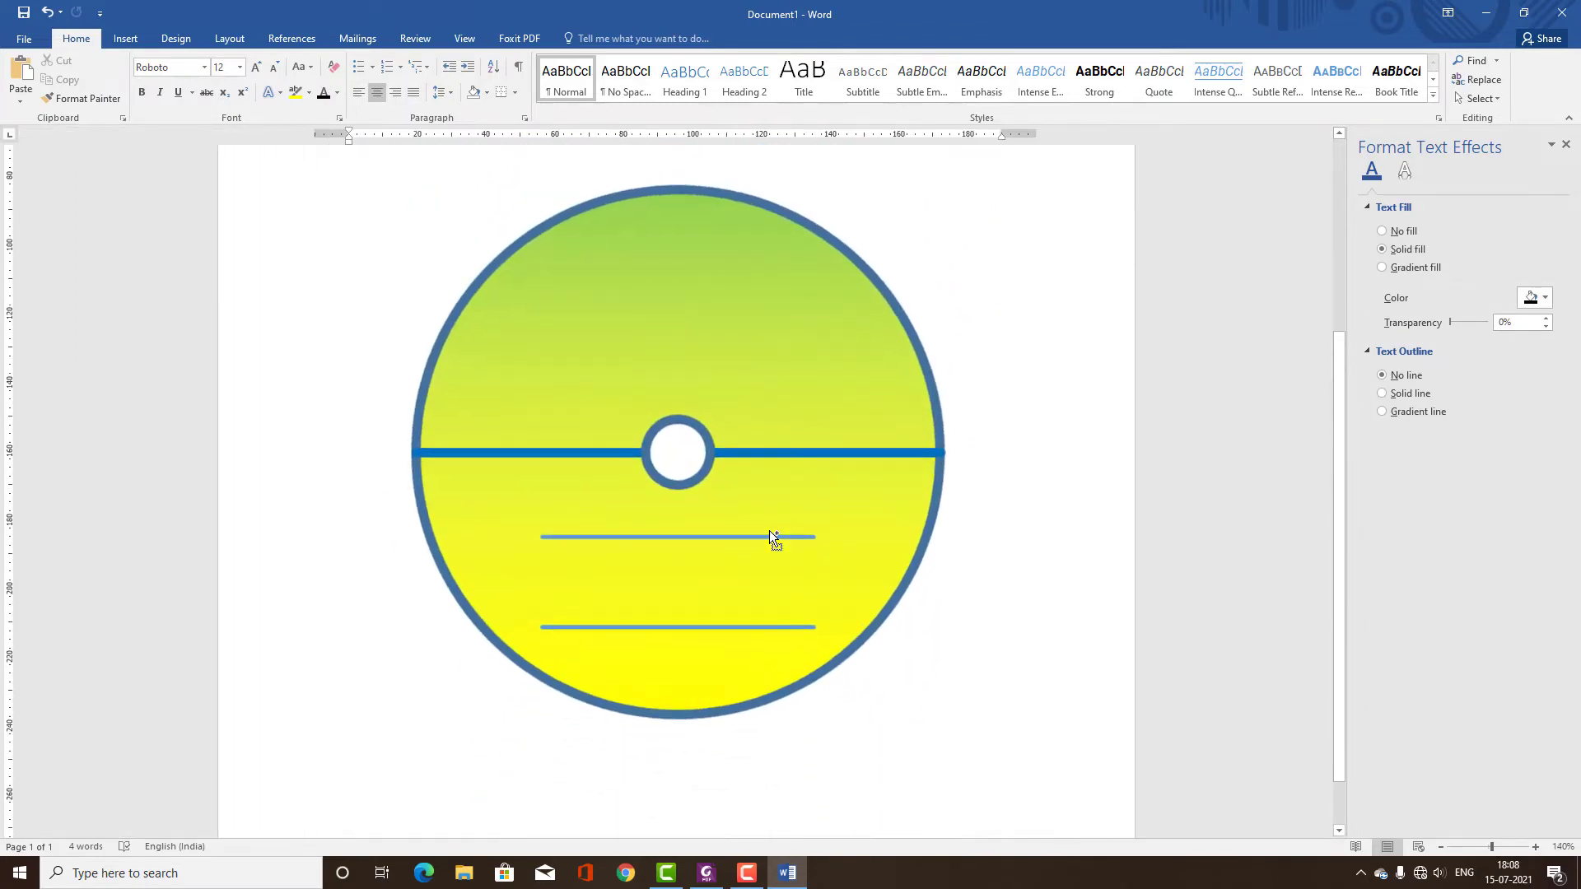
{"action": "scroll", "coordinate": [871, 530], "scroll_direction": "up", "scroll_amount": 1, "text": "ctrl"}
{"action": "scroll", "coordinate": [873, 531], "scroll_direction": "down", "scroll_amount": 2}
{"action": "scroll", "coordinate": [875, 533], "scroll_direction": "down", "scroll_amount": 1}
{"action": "left_click", "coordinate": [873, 434]}
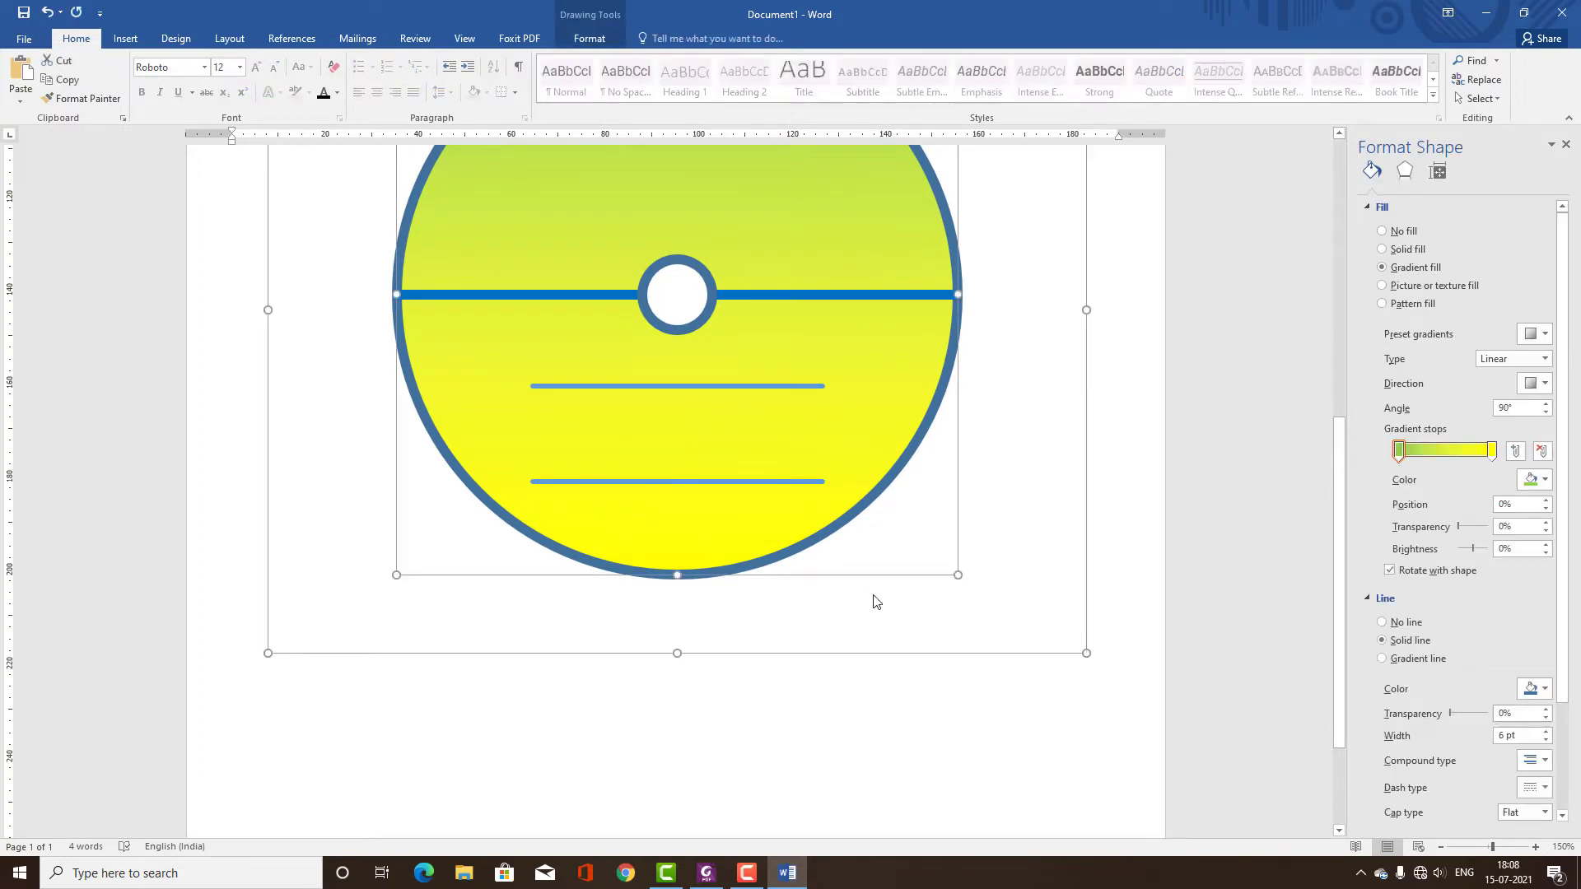
{"action": "left_click", "coordinate": [1012, 551]}
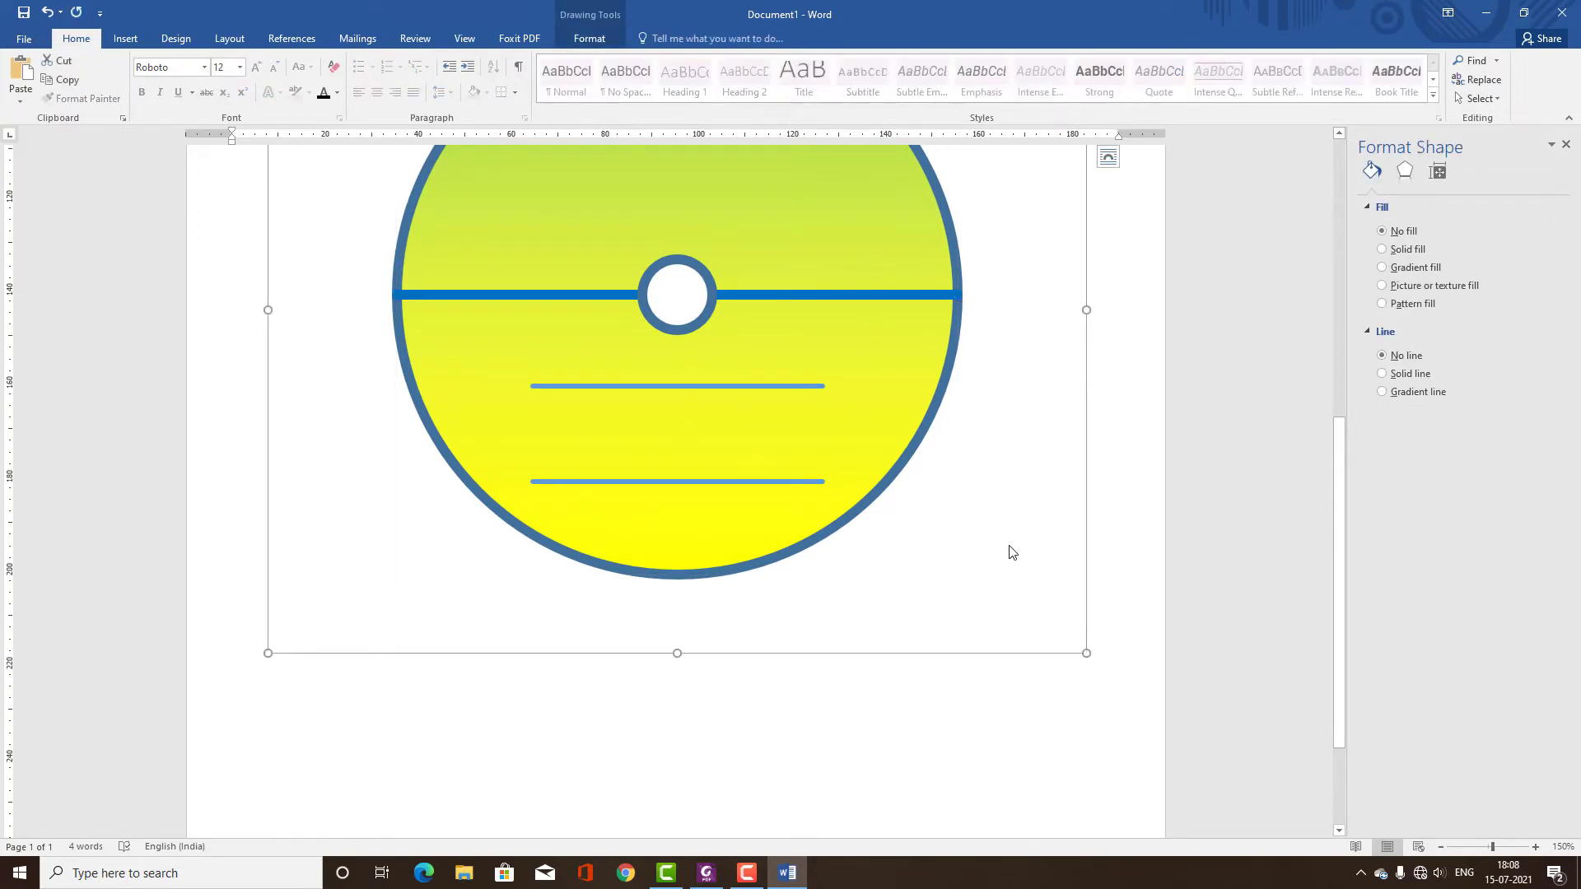
- Draw a text box between the two lines, type 'Our Holiday', and open the Font dialog for it
{"action": "key", "text": "alt+i"}
{"action": "key", "text": "x"}
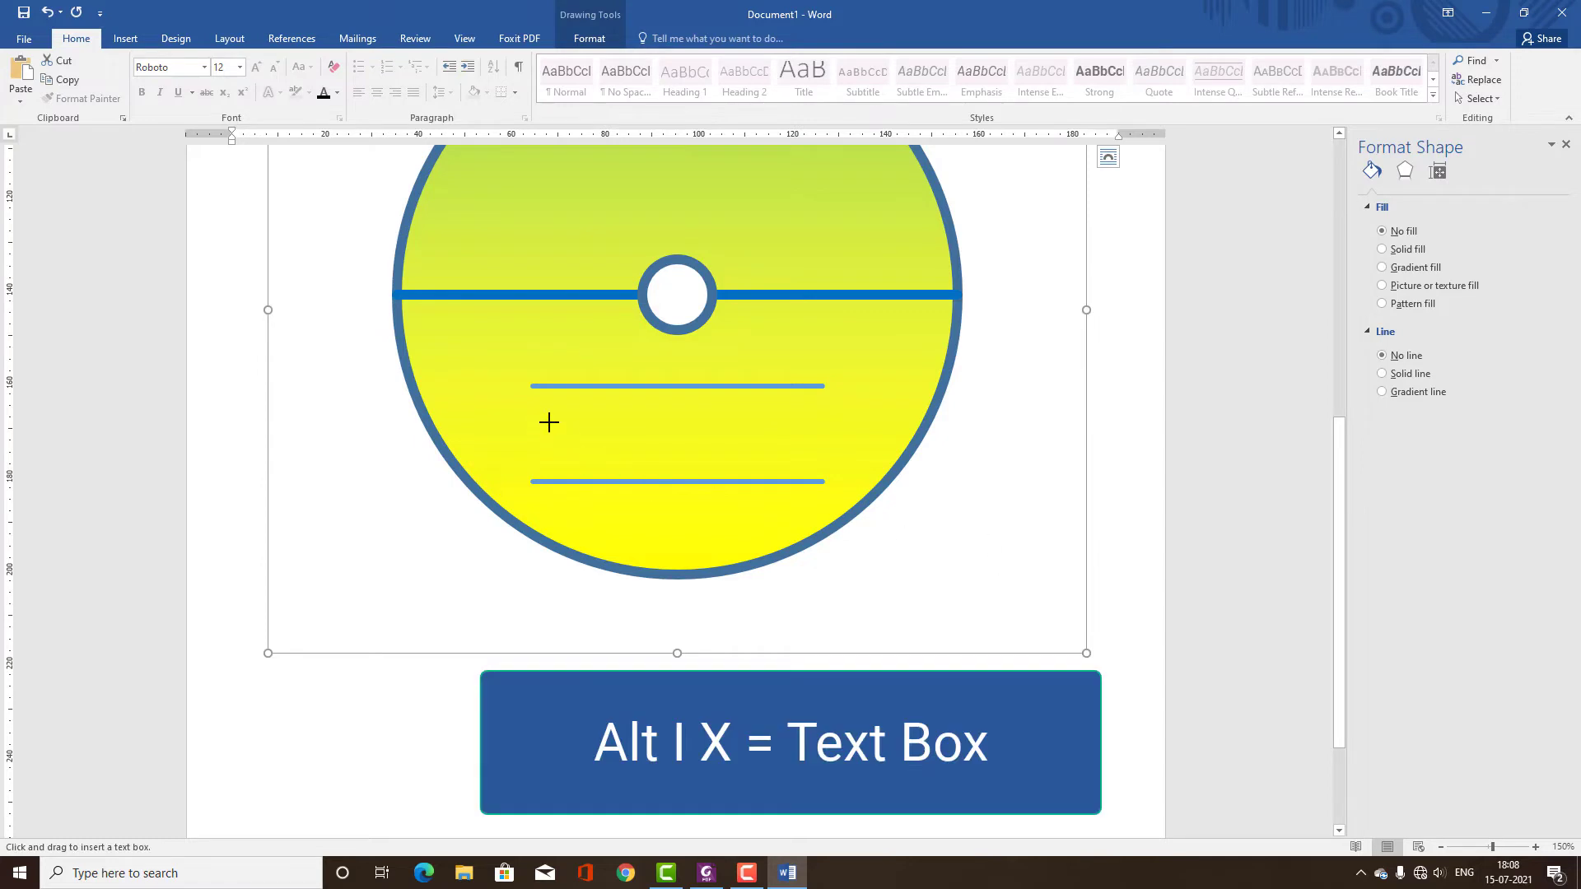
{"action": "left_click_drag", "start_coordinate": [536, 404], "coordinate": [821, 463]}
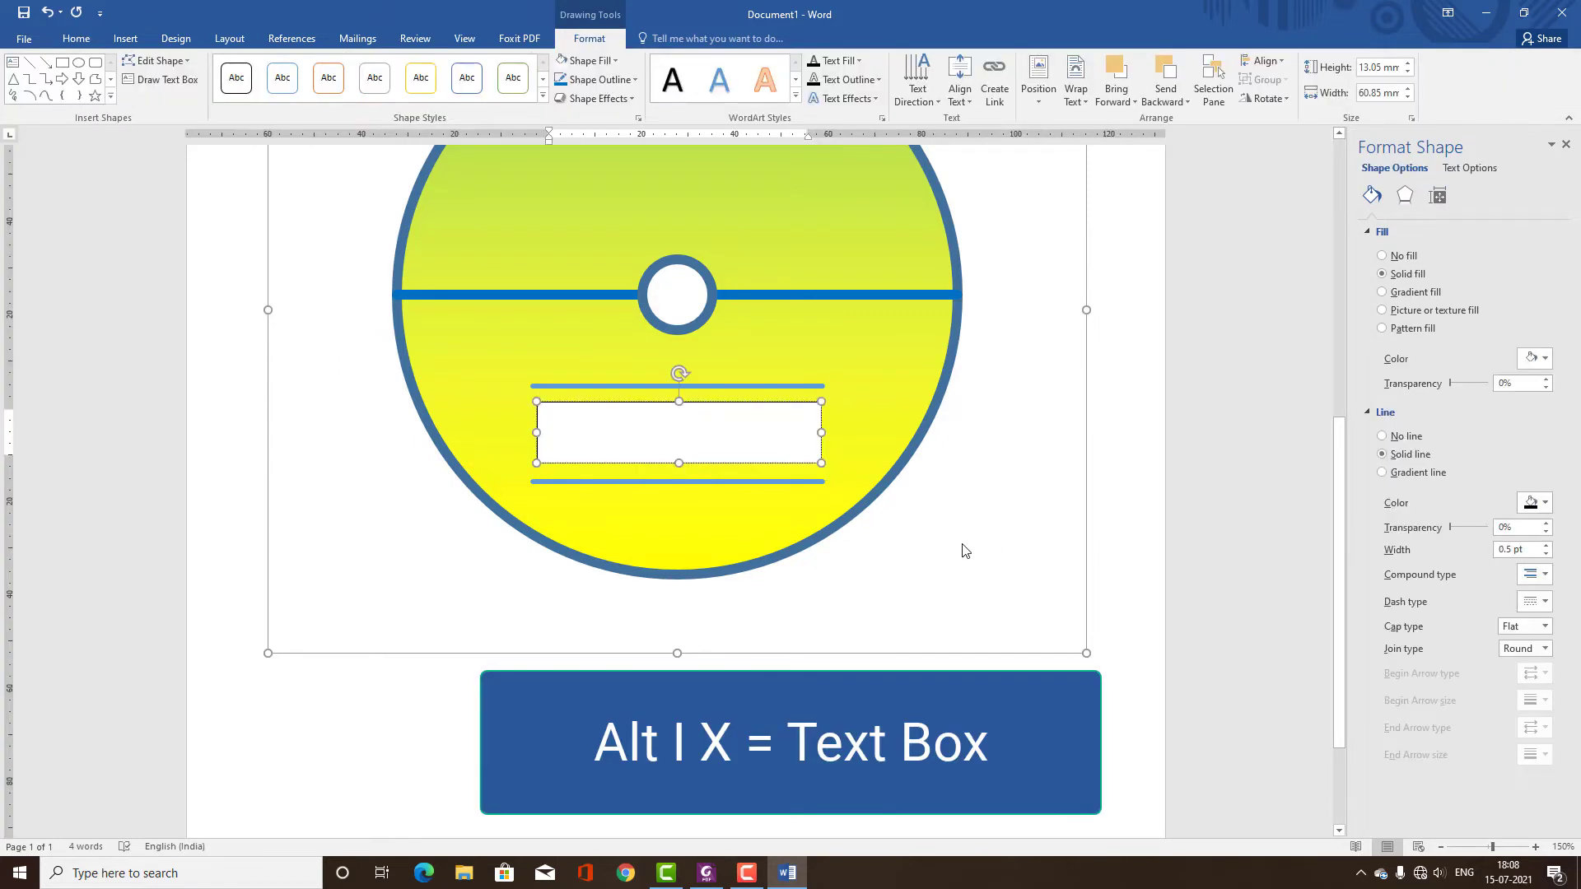
{"action": "type", "text": "Our "}
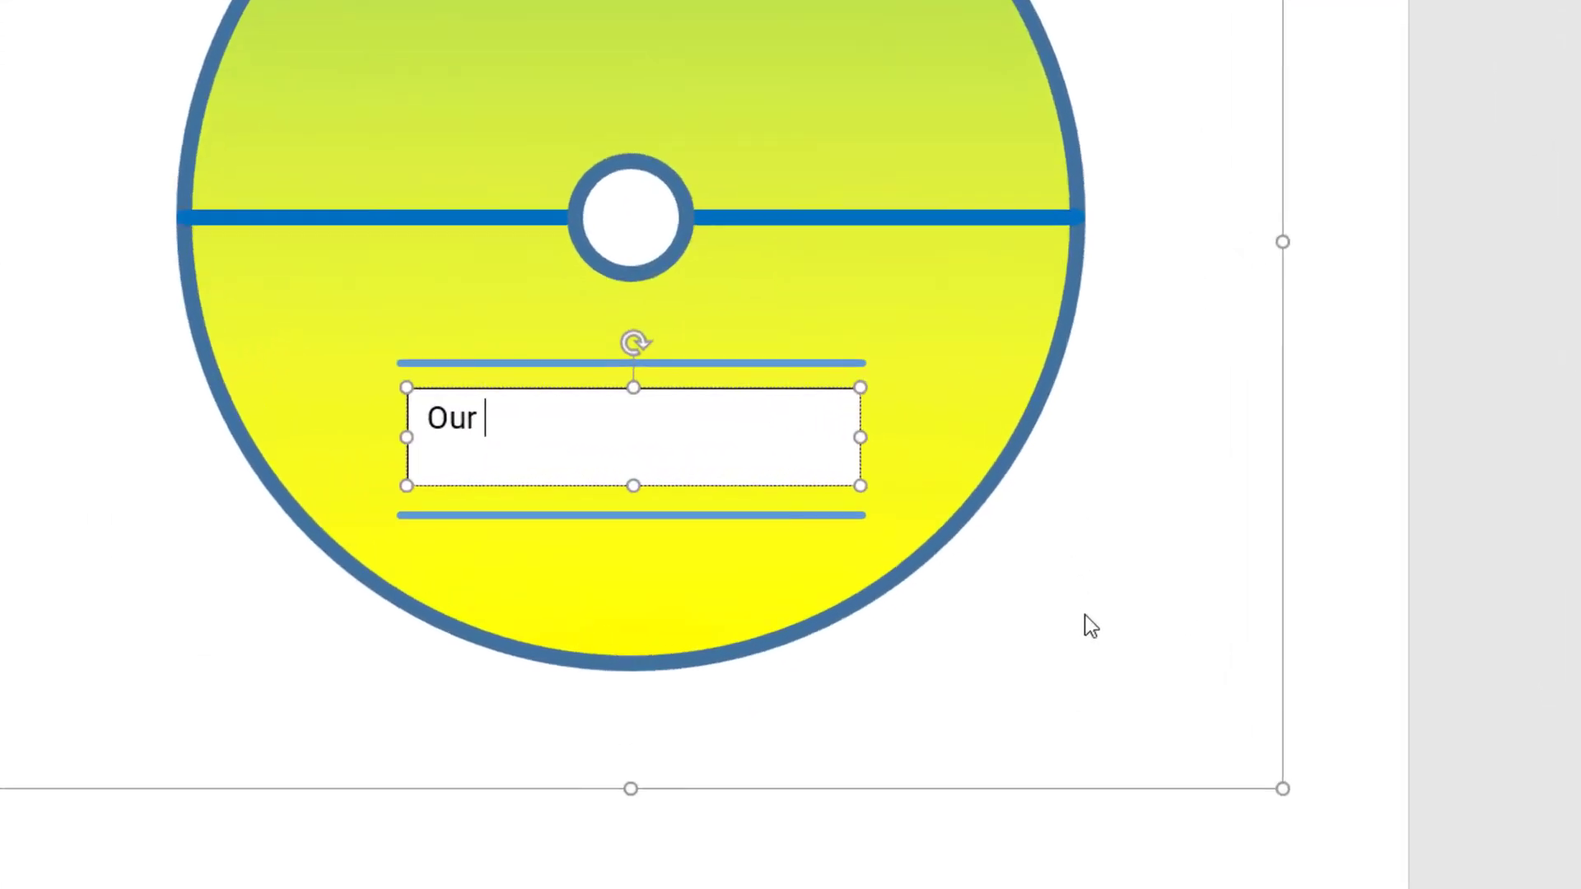
{"action": "type", "text": "Holiday"}
{"action": "key", "text": "ctrl+a"}
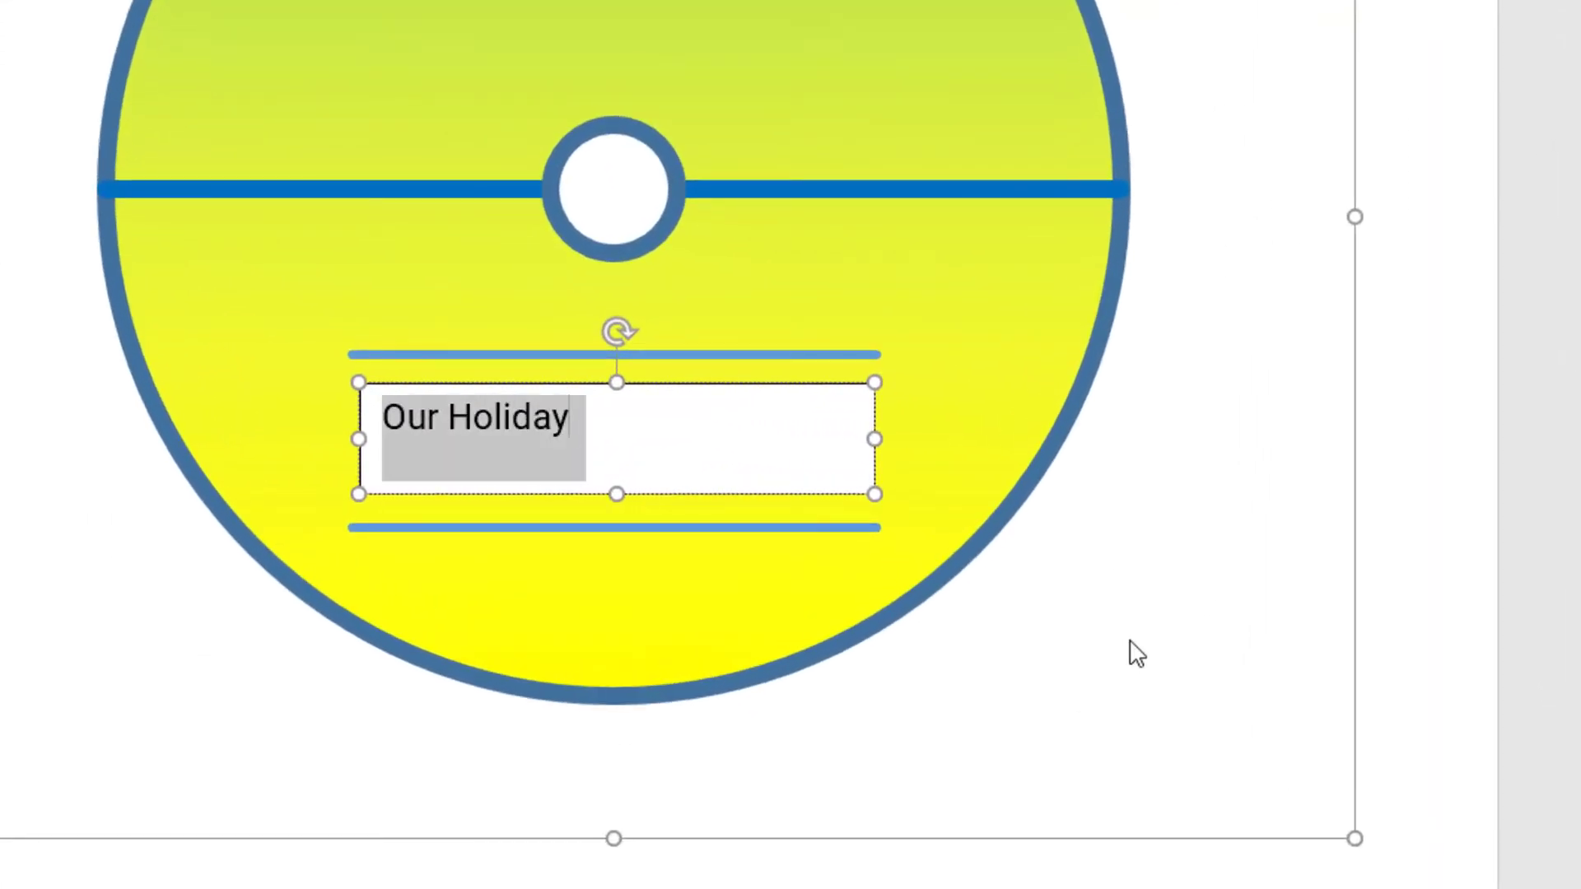
{"action": "key", "text": "ctrl+d"}
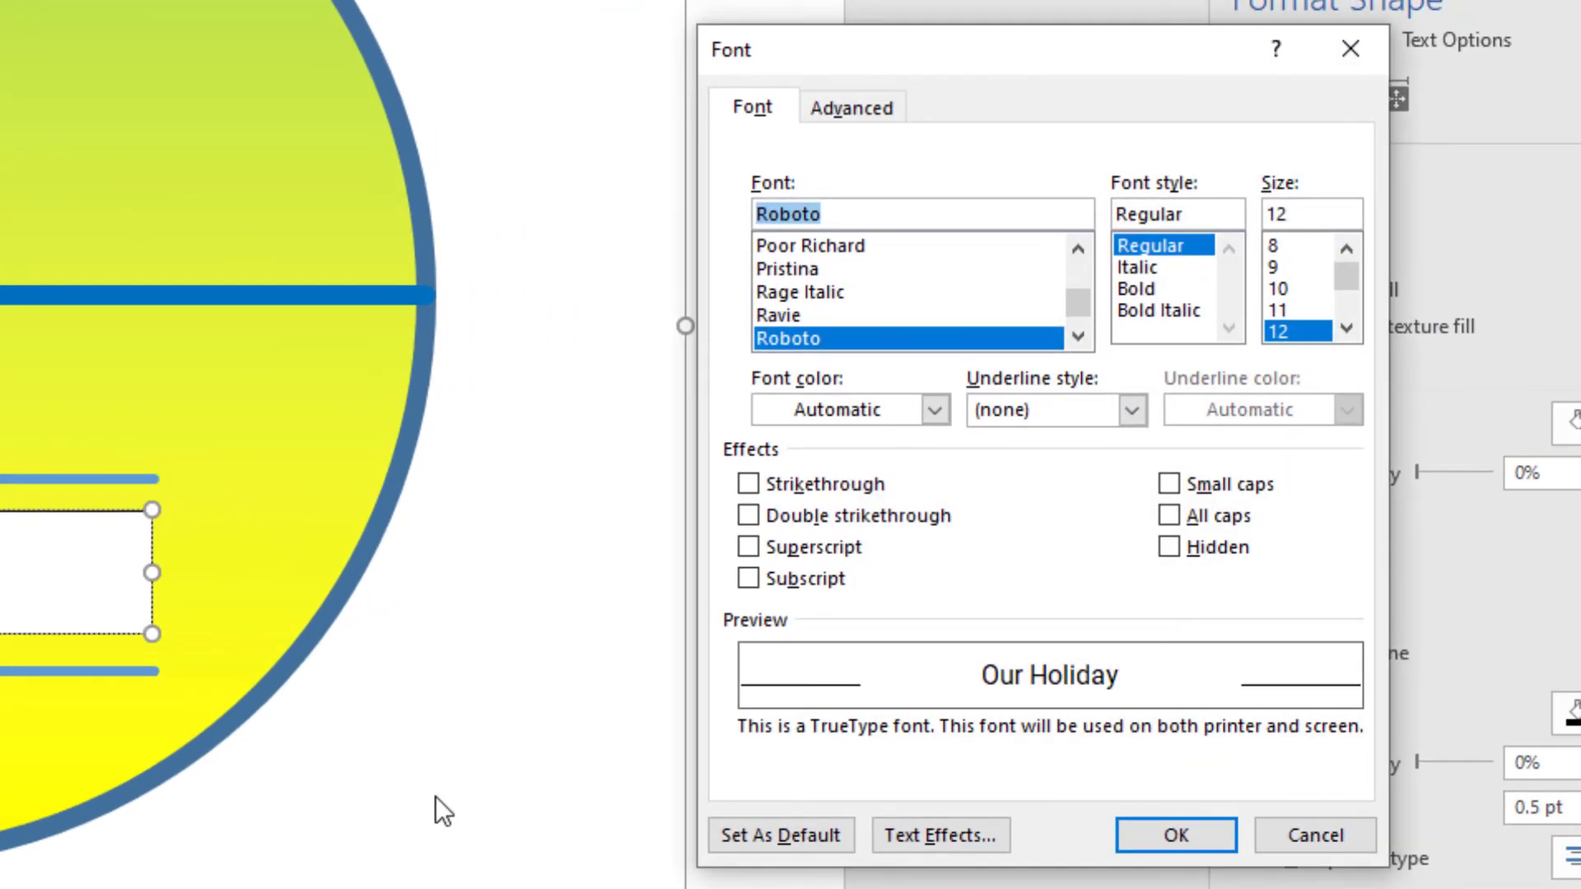
- Set 'Our Holiday' in Brush Script MT, one size larger, centred in its box
{"action": "type", "text": "b"}
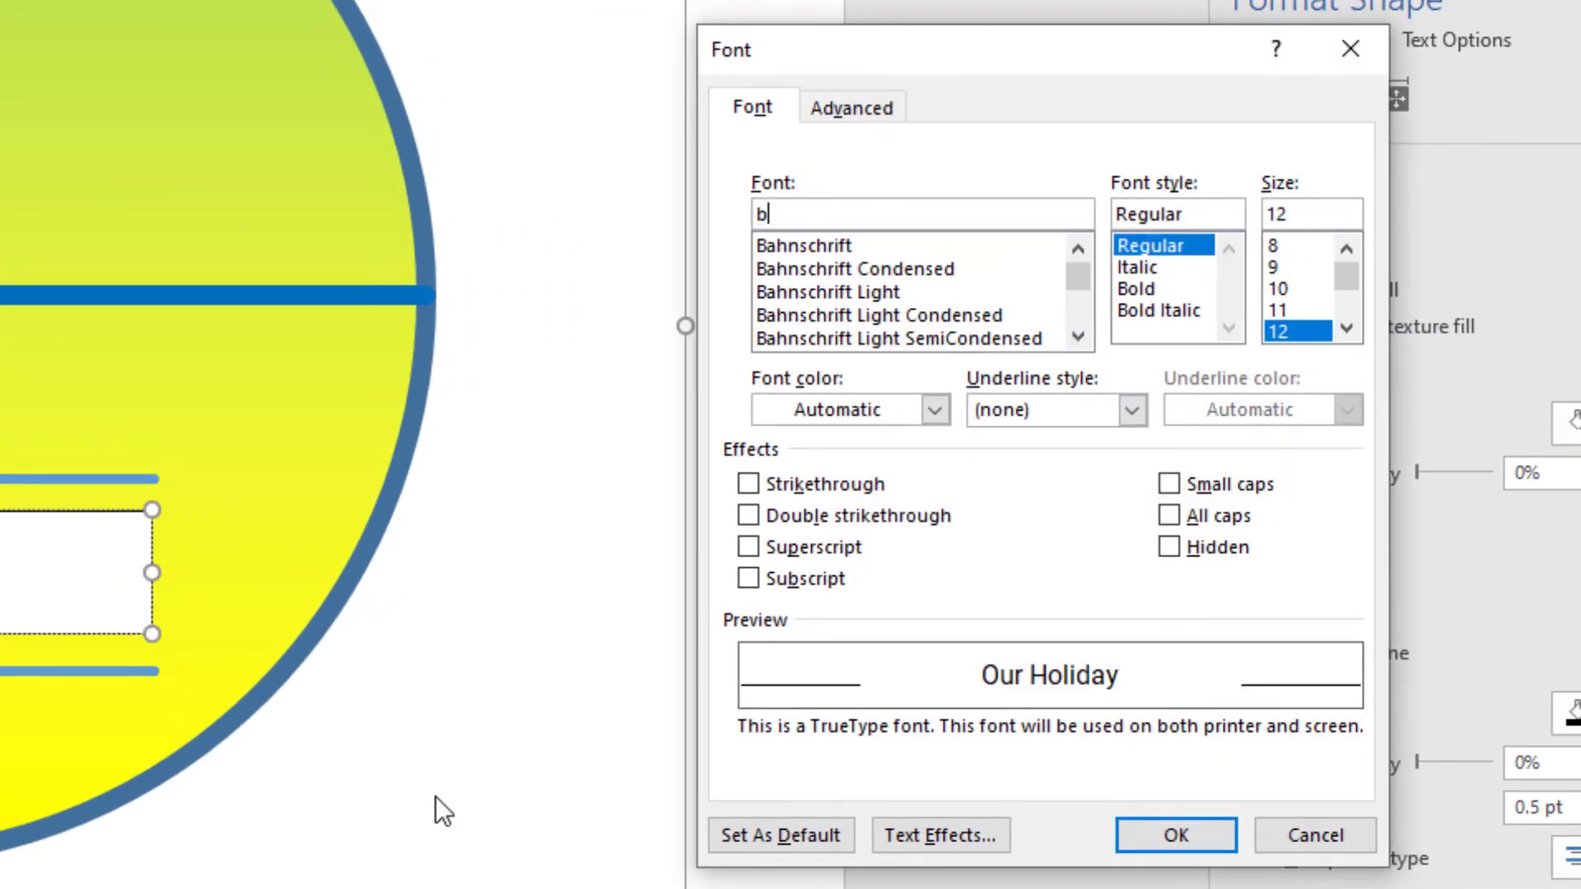
{"action": "type", "text": "rush"}
{"action": "key", "text": "Tab"}
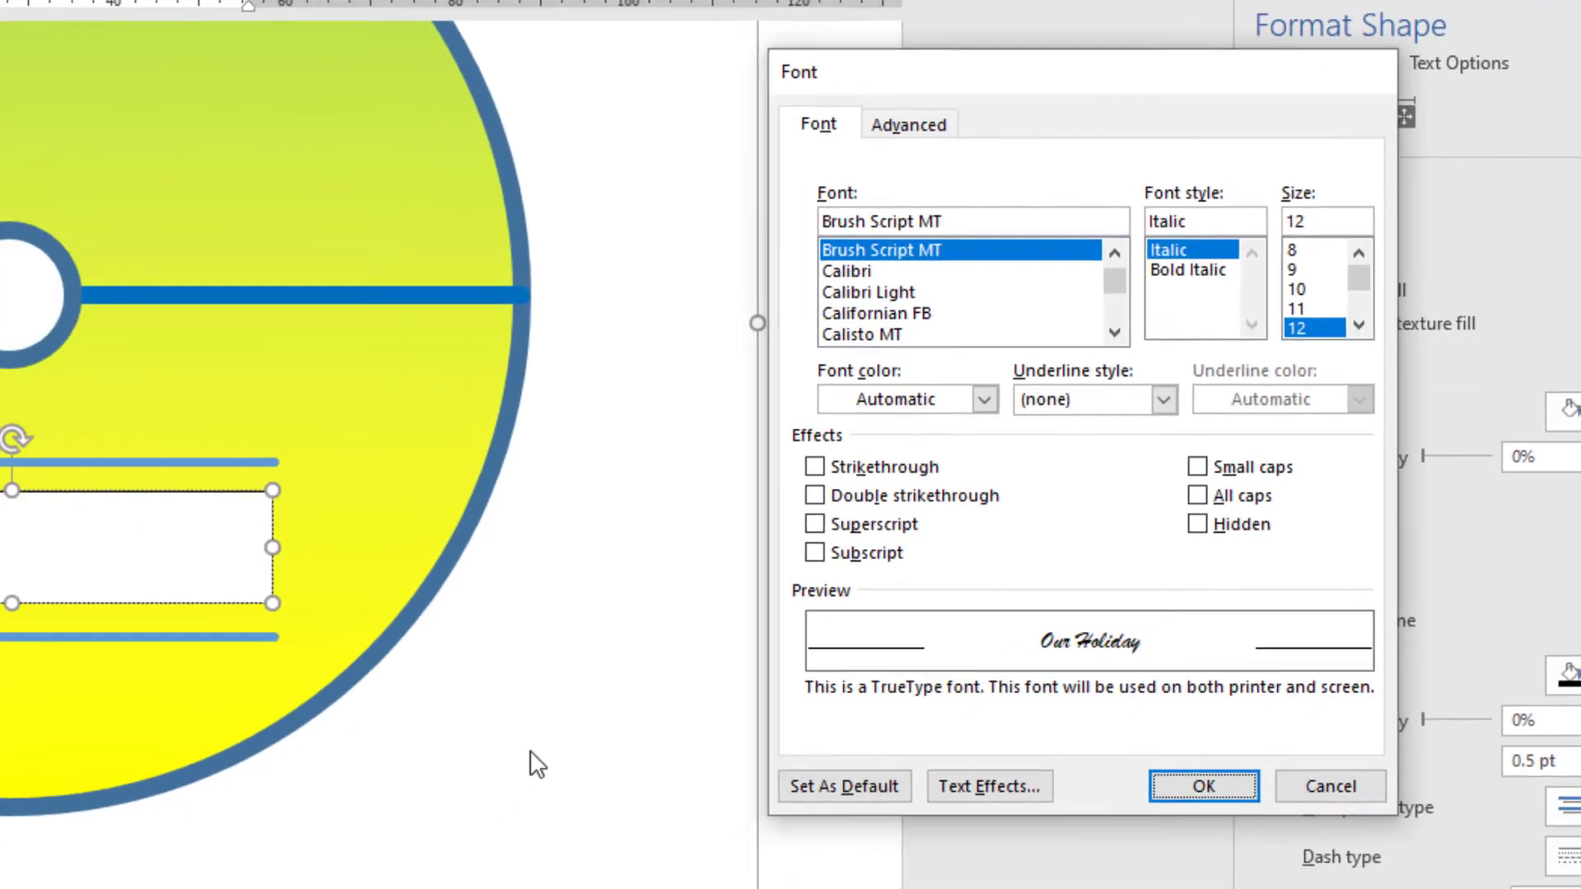
{"action": "key", "text": "Return"}
{"action": "key", "text": "ctrl+shift+period"}
{"action": "key", "text": "ctrl+shift+period"}
{"action": "key", "text": "ctrl+shift+period"}
{"action": "key", "text": "ctrl+shift+period"}
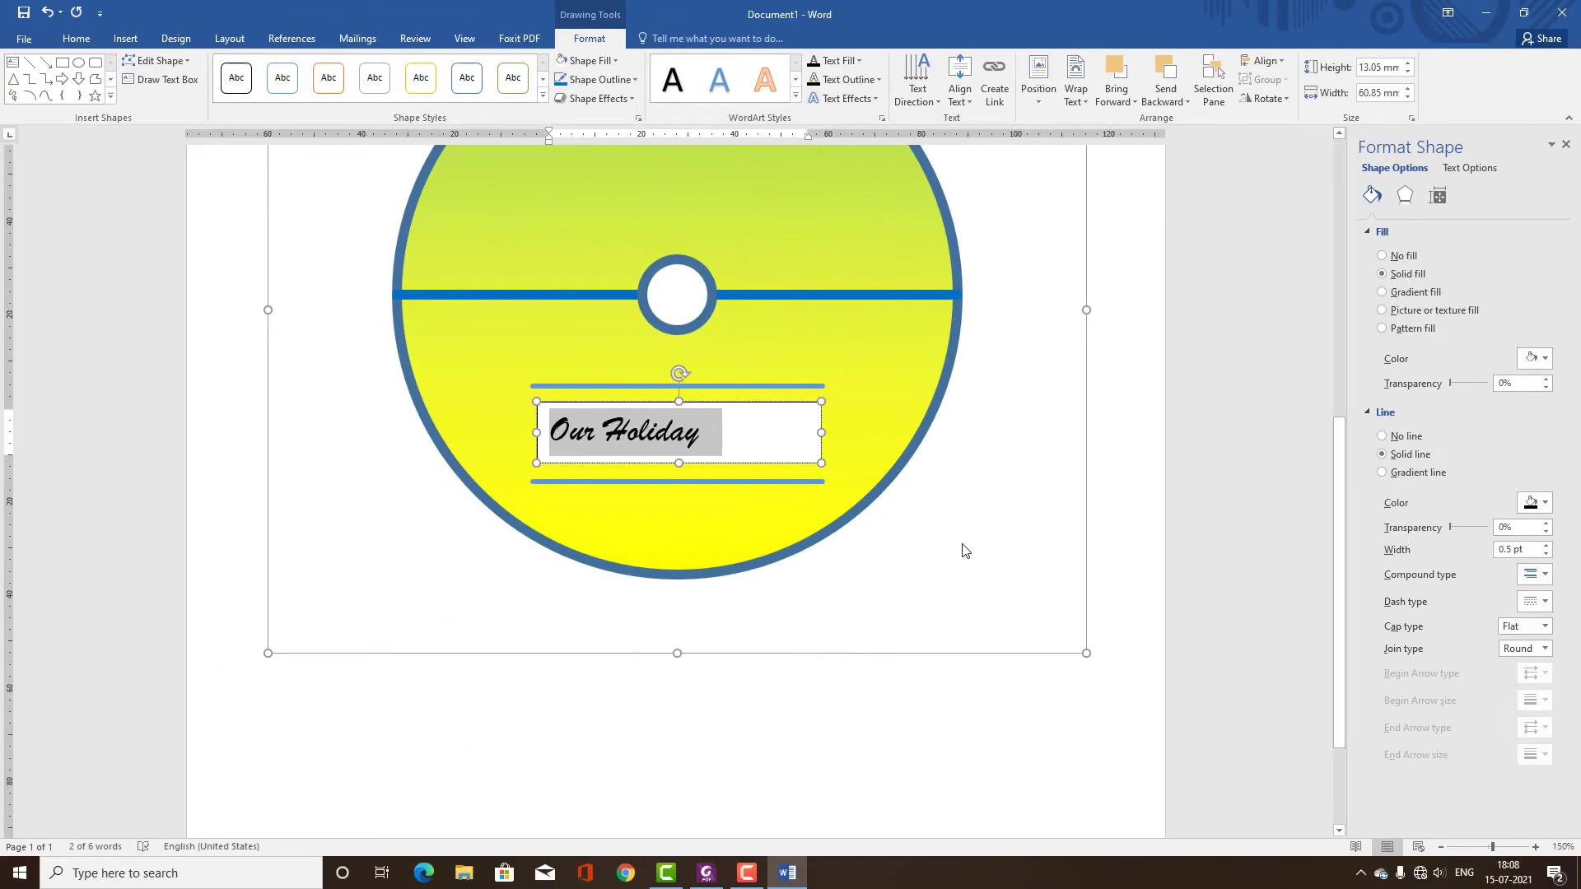
{"action": "key", "text": "ctrl+e"}
{"action": "left_click", "coordinate": [974, 505]}
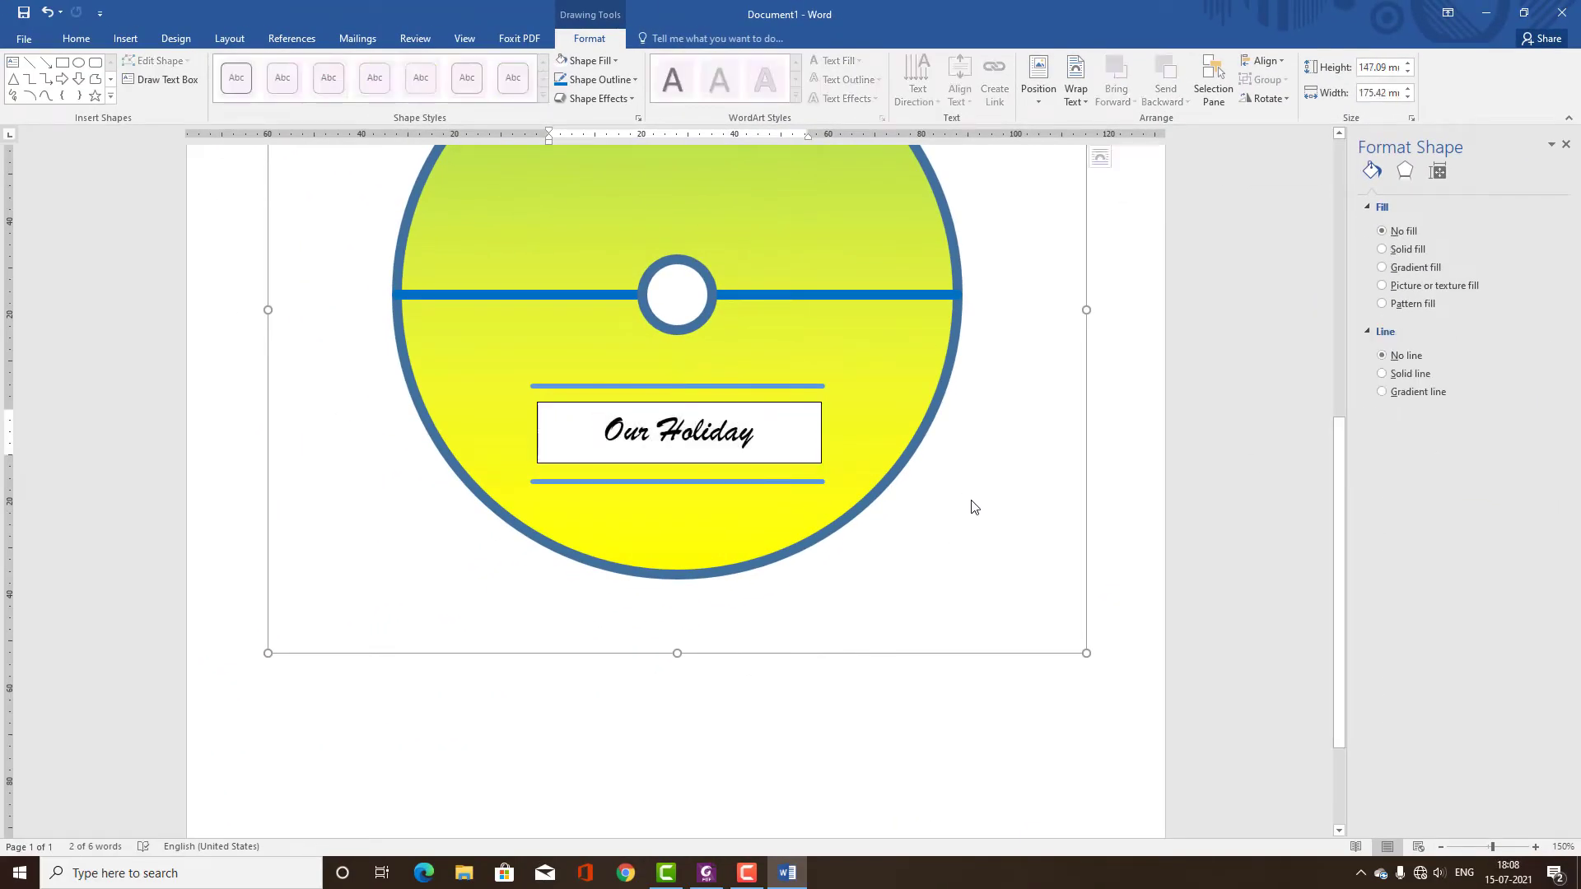
{"action": "left_click", "coordinate": [787, 412]}
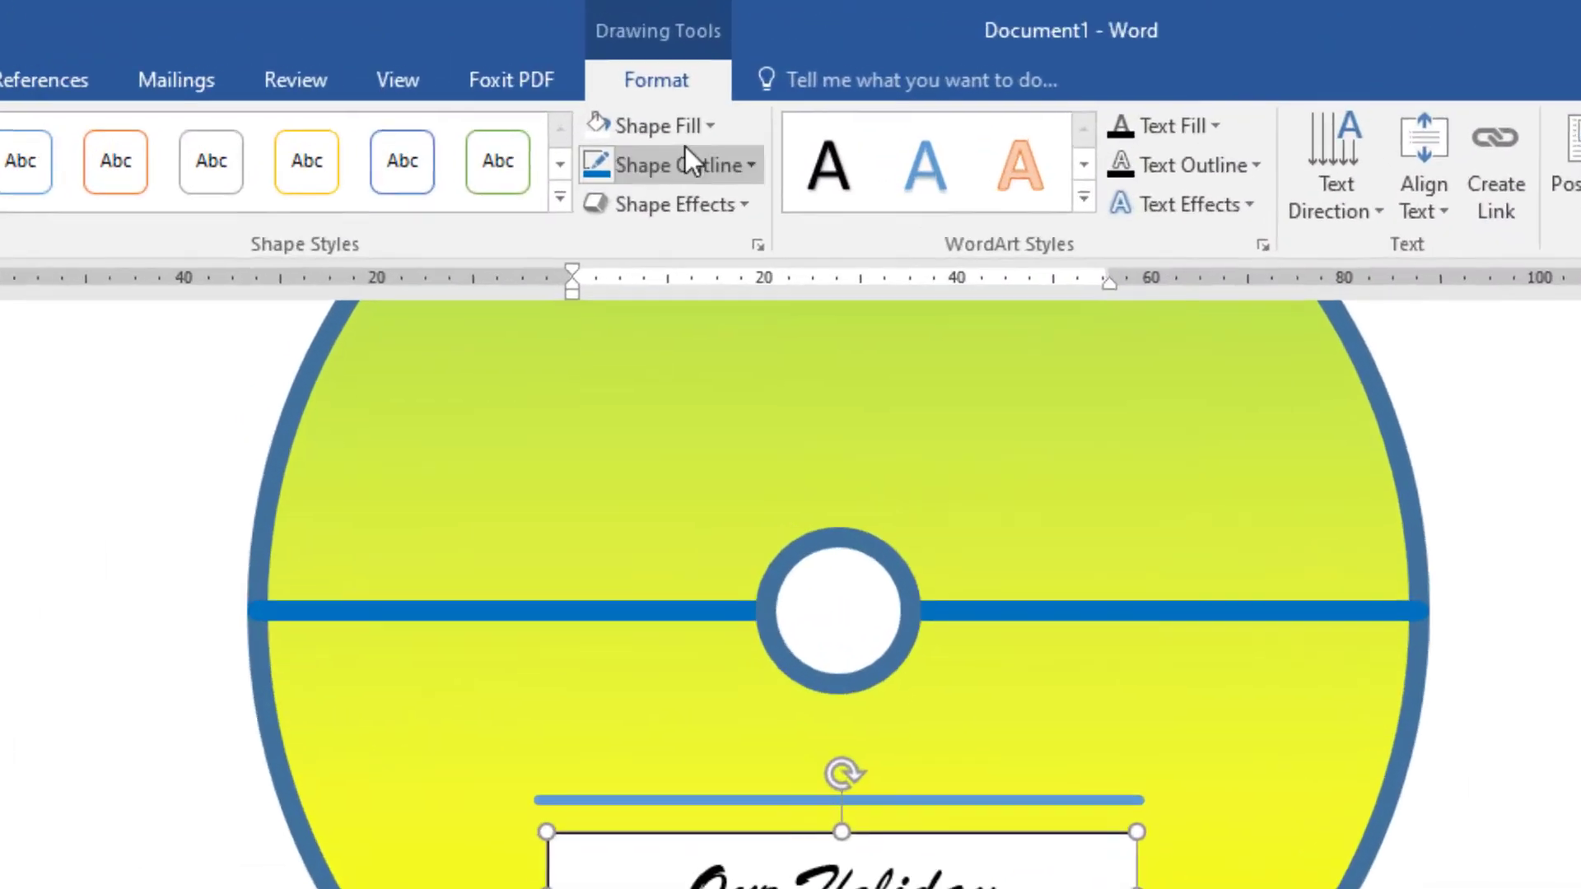
- Give the text box no fill and no outline
{"action": "left_click", "coordinate": [605, 64]}
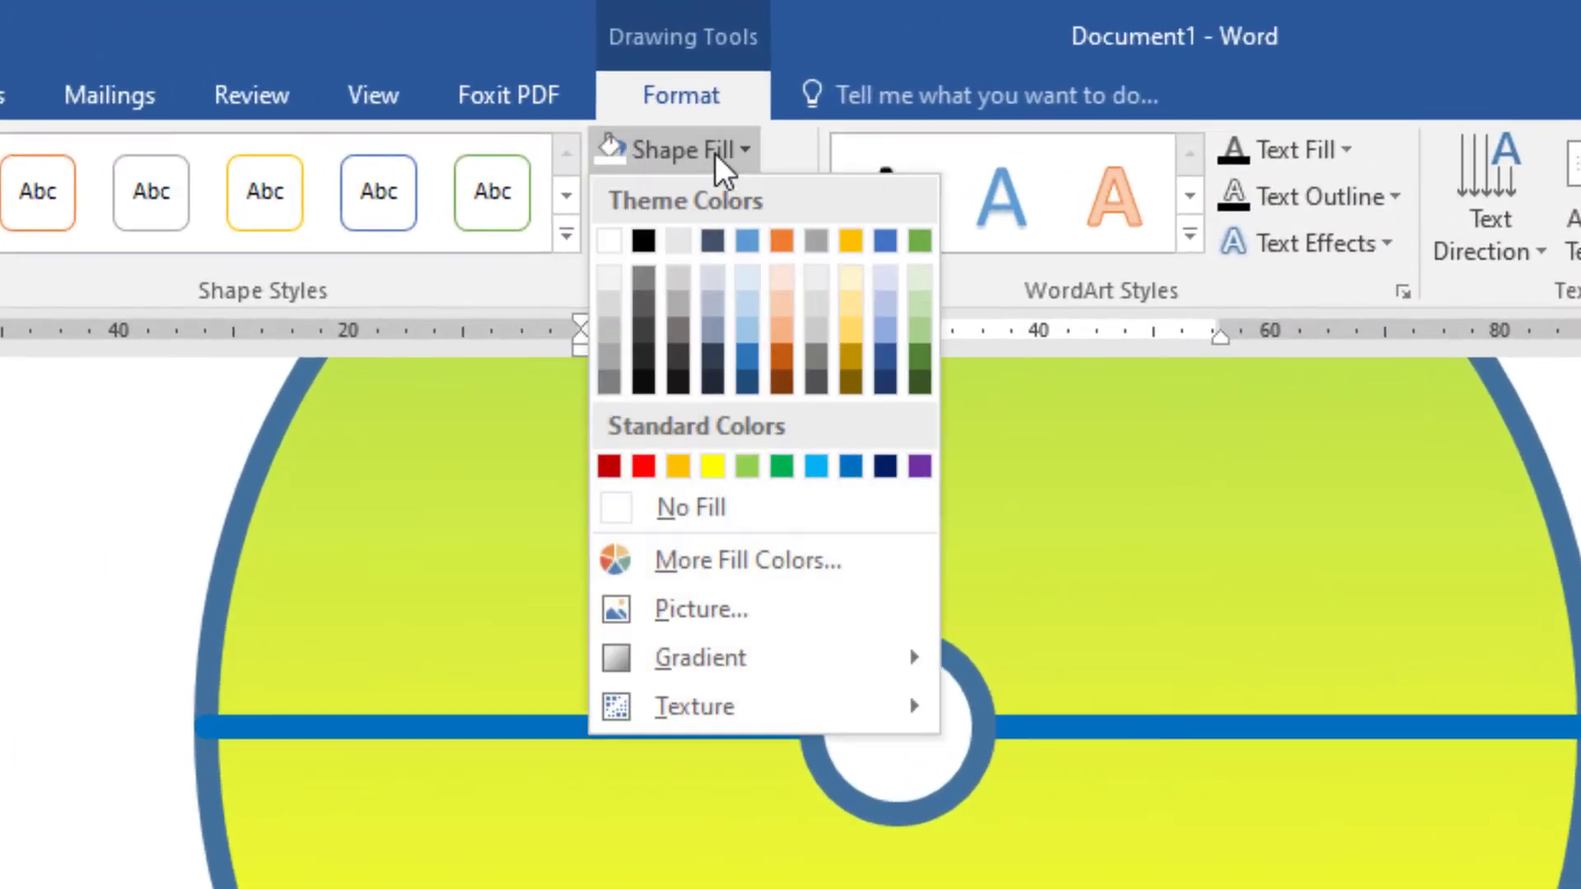
{"action": "left_click", "coordinate": [693, 509]}
{"action": "left_click", "coordinate": [683, 198]}
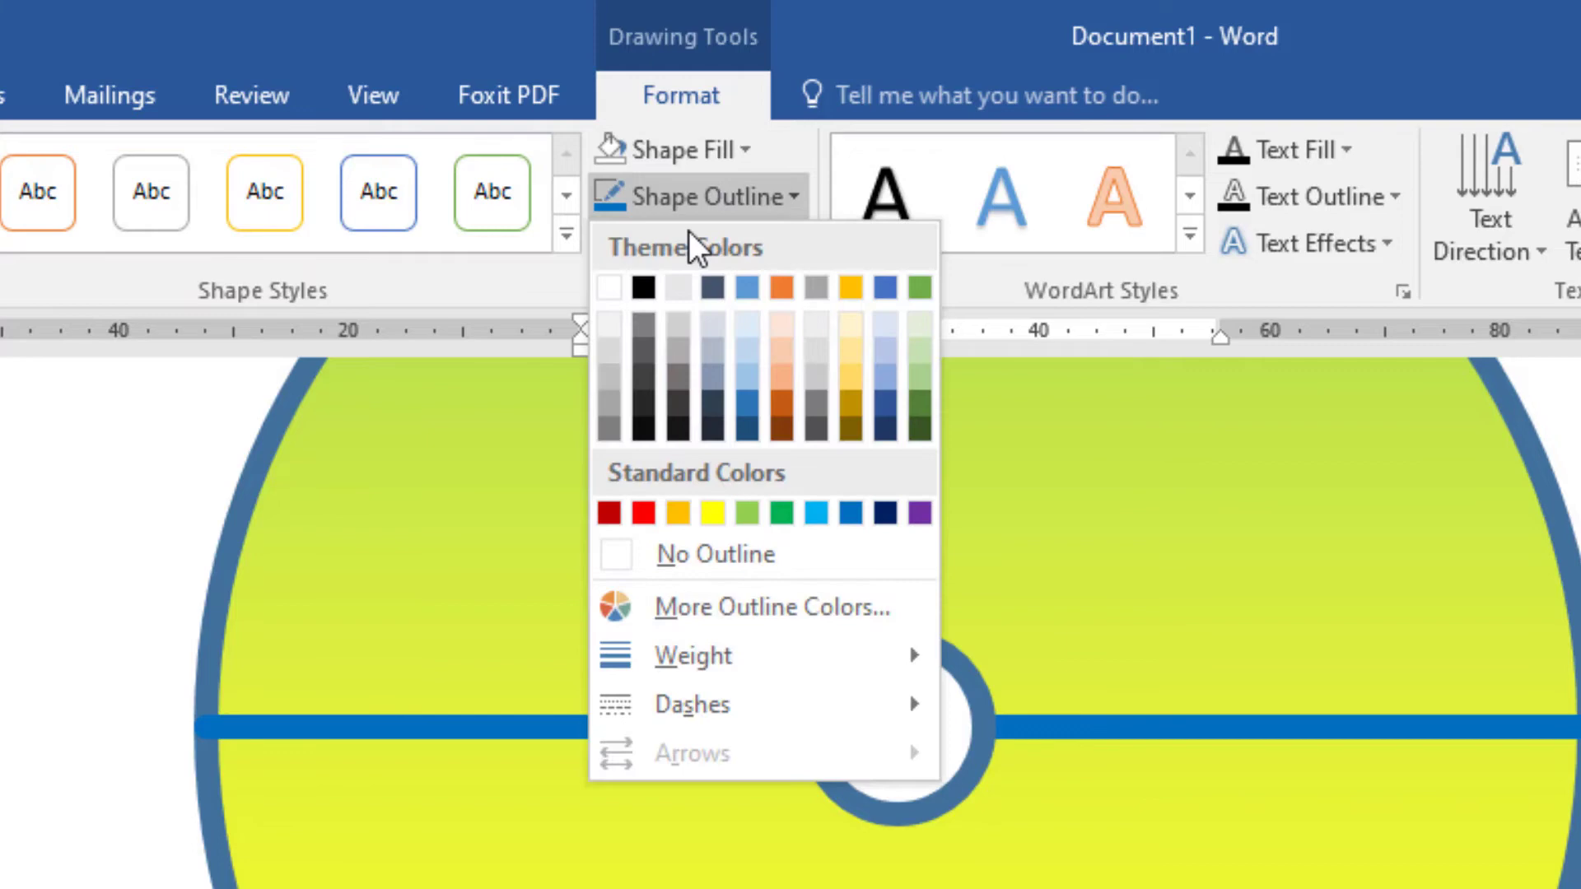
{"action": "left_click", "coordinate": [725, 562]}
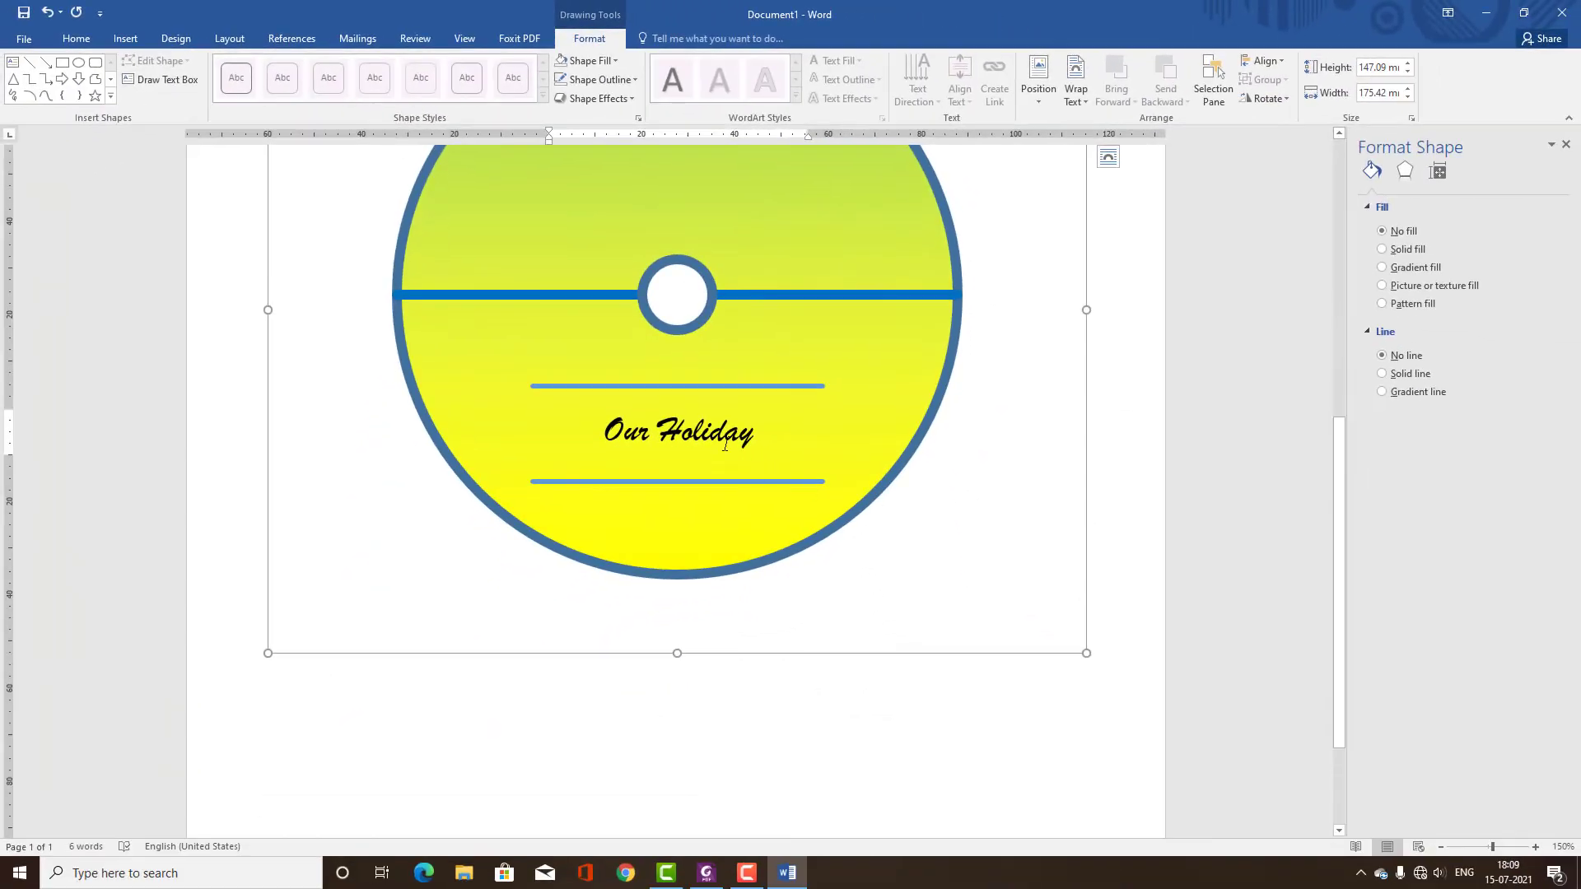
- Enlarge 'Our Holiday' two sizes and stretch the text box taller
{"action": "left_click", "coordinate": [730, 430]}
{"action": "left_click", "coordinate": [746, 403]}
{"action": "key", "text": "ctrl+shift+period"}
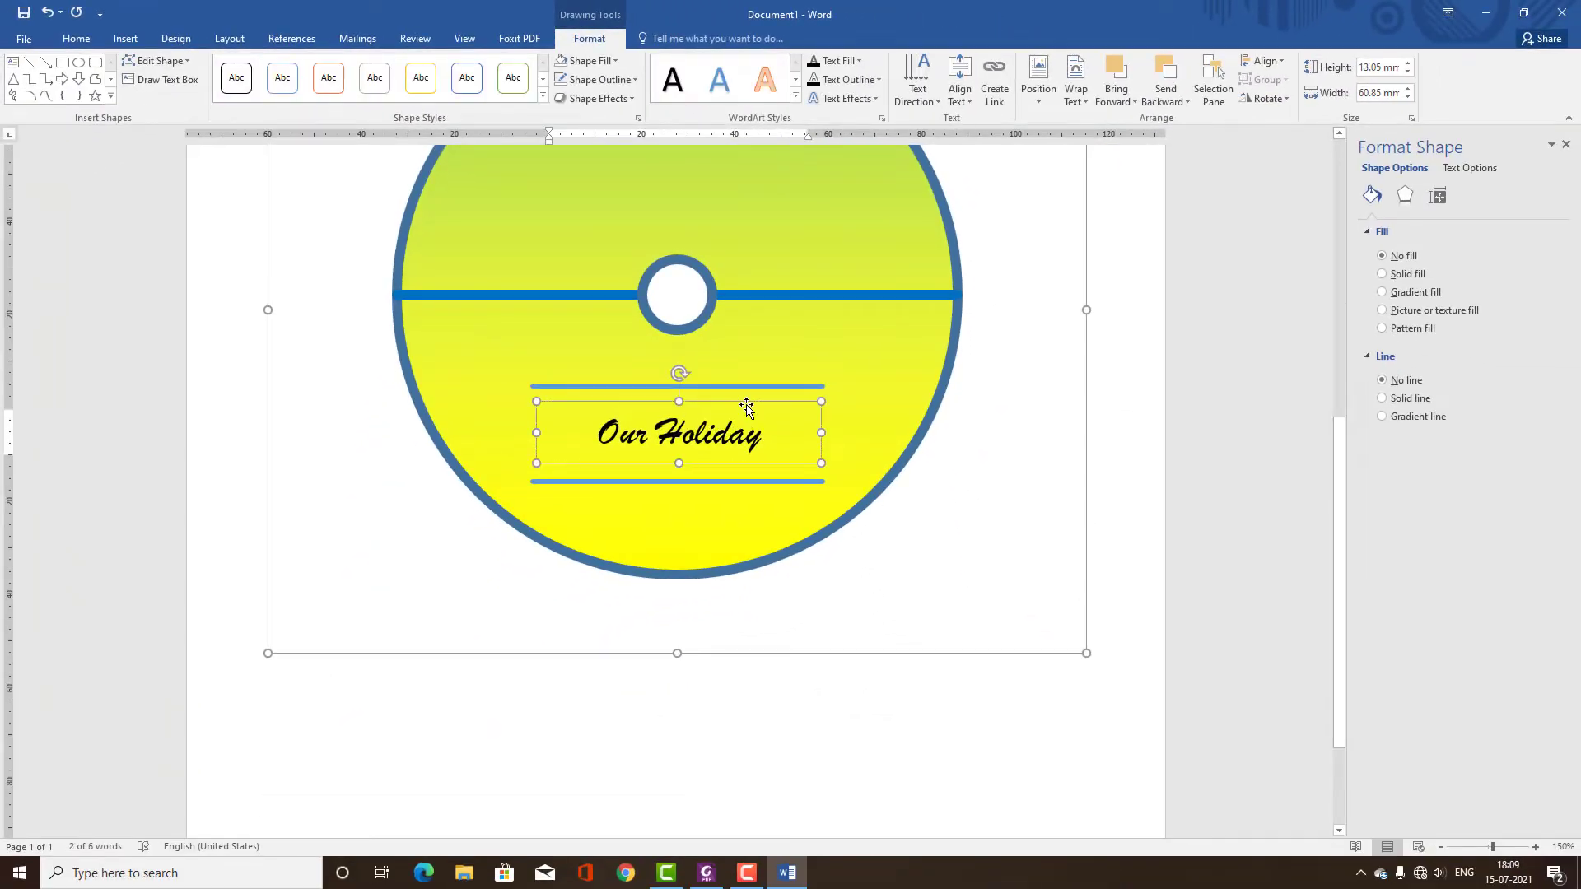
{"action": "key", "text": "ctrl+shift+period"}
{"action": "key", "text": "ctrl+shift+period"}
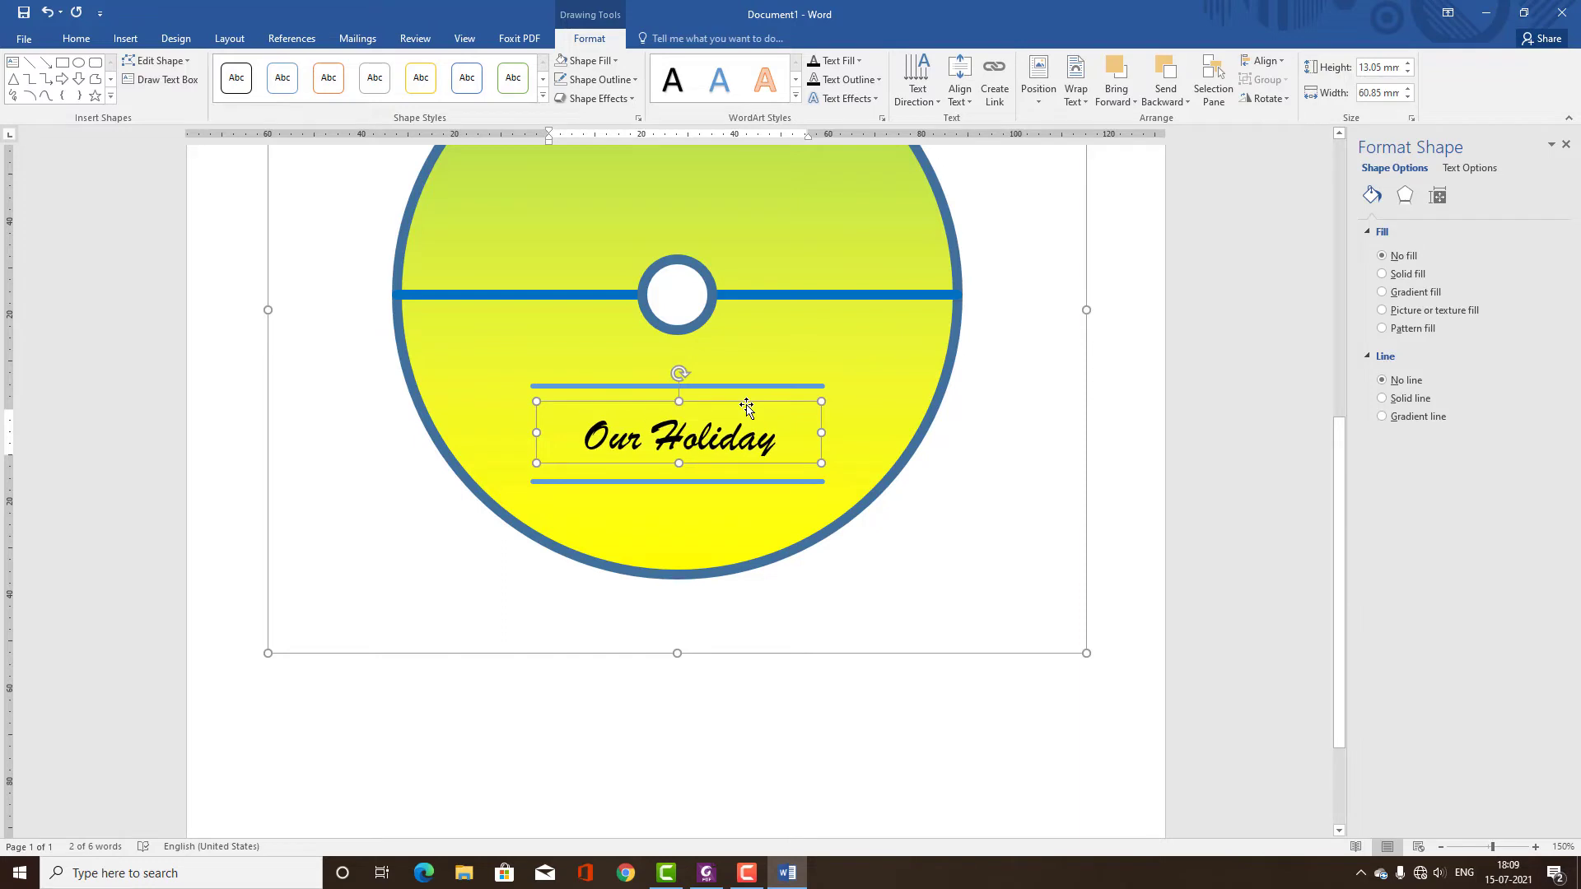
{"action": "left_click_drag", "start_coordinate": [680, 401], "coordinate": [680, 387]}
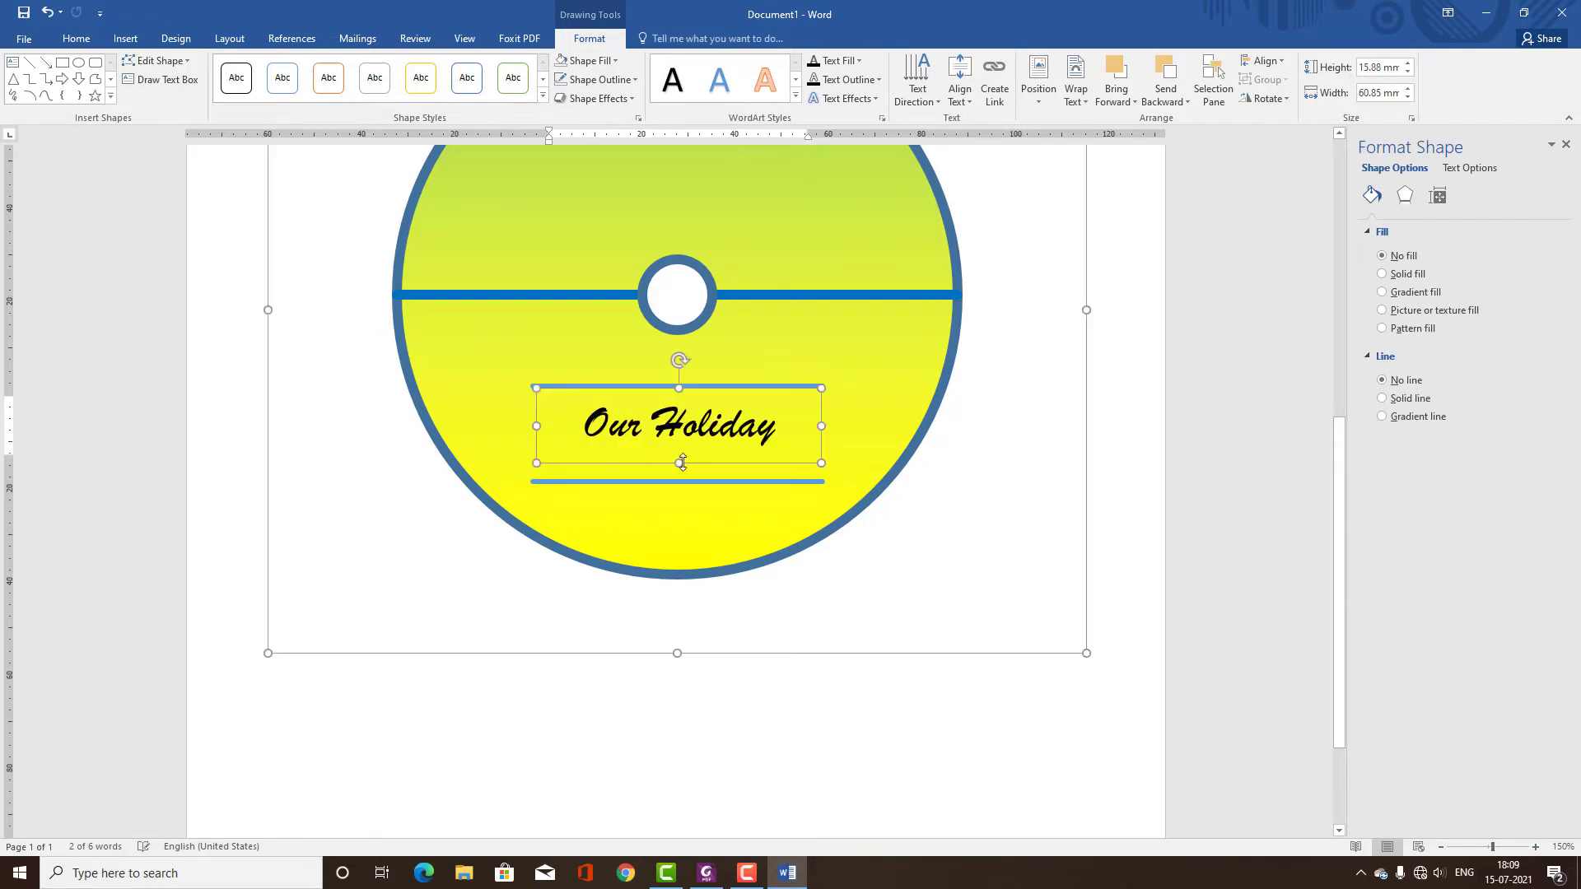
{"action": "left_click_drag", "start_coordinate": [678, 463], "coordinate": [678, 480]}
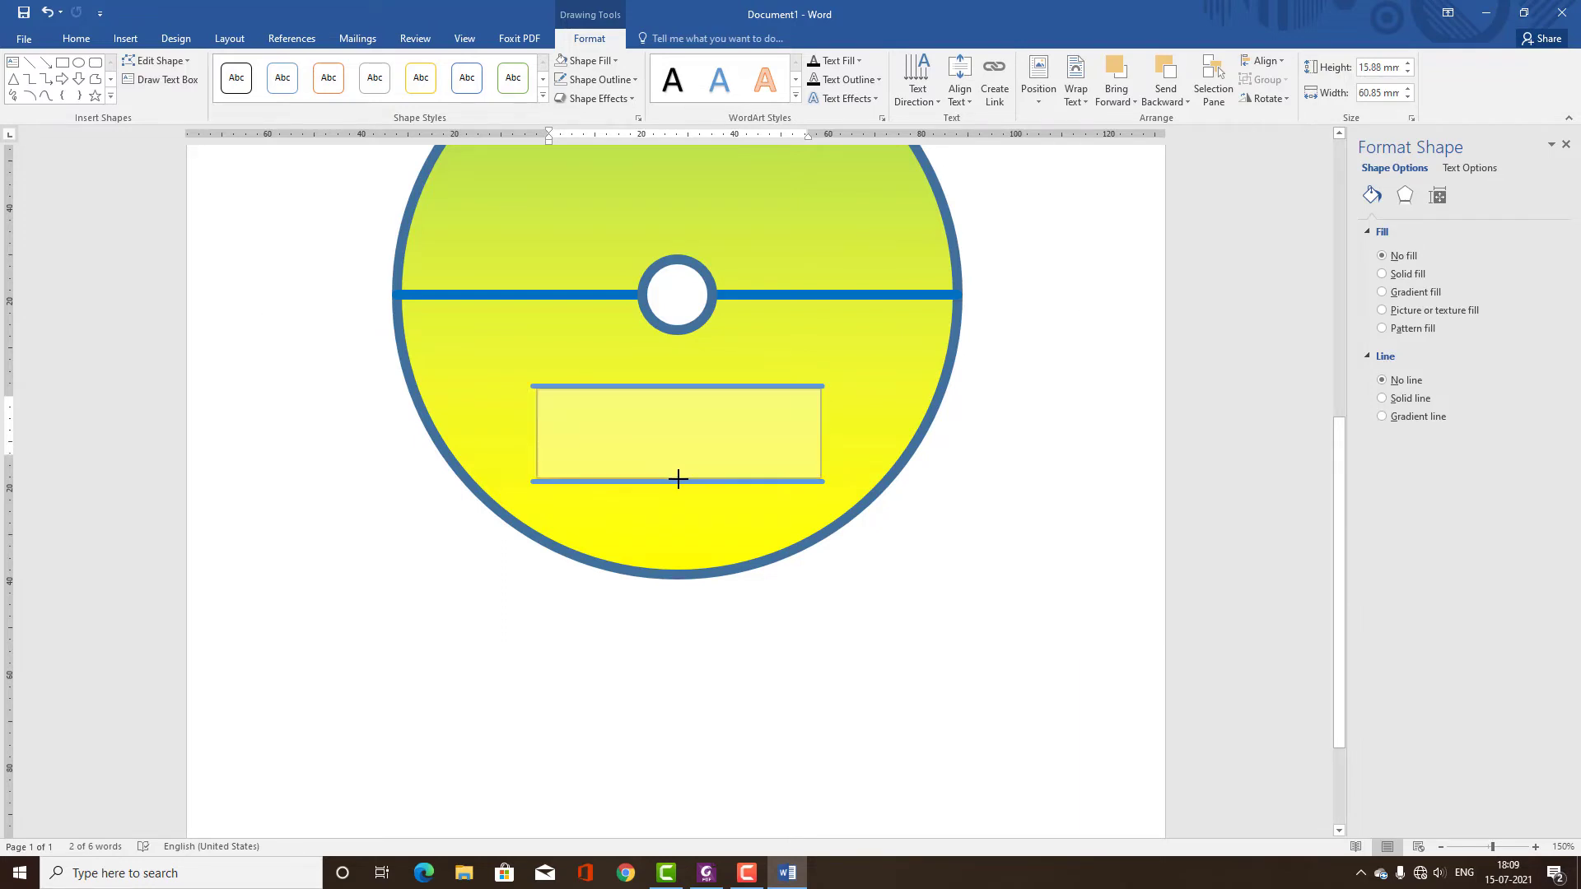
- Readjust the box height and move 'Our Holiday' up between the blue lines
{"action": "left_click", "coordinate": [975, 485]}
{"action": "left_click", "coordinate": [741, 396]}
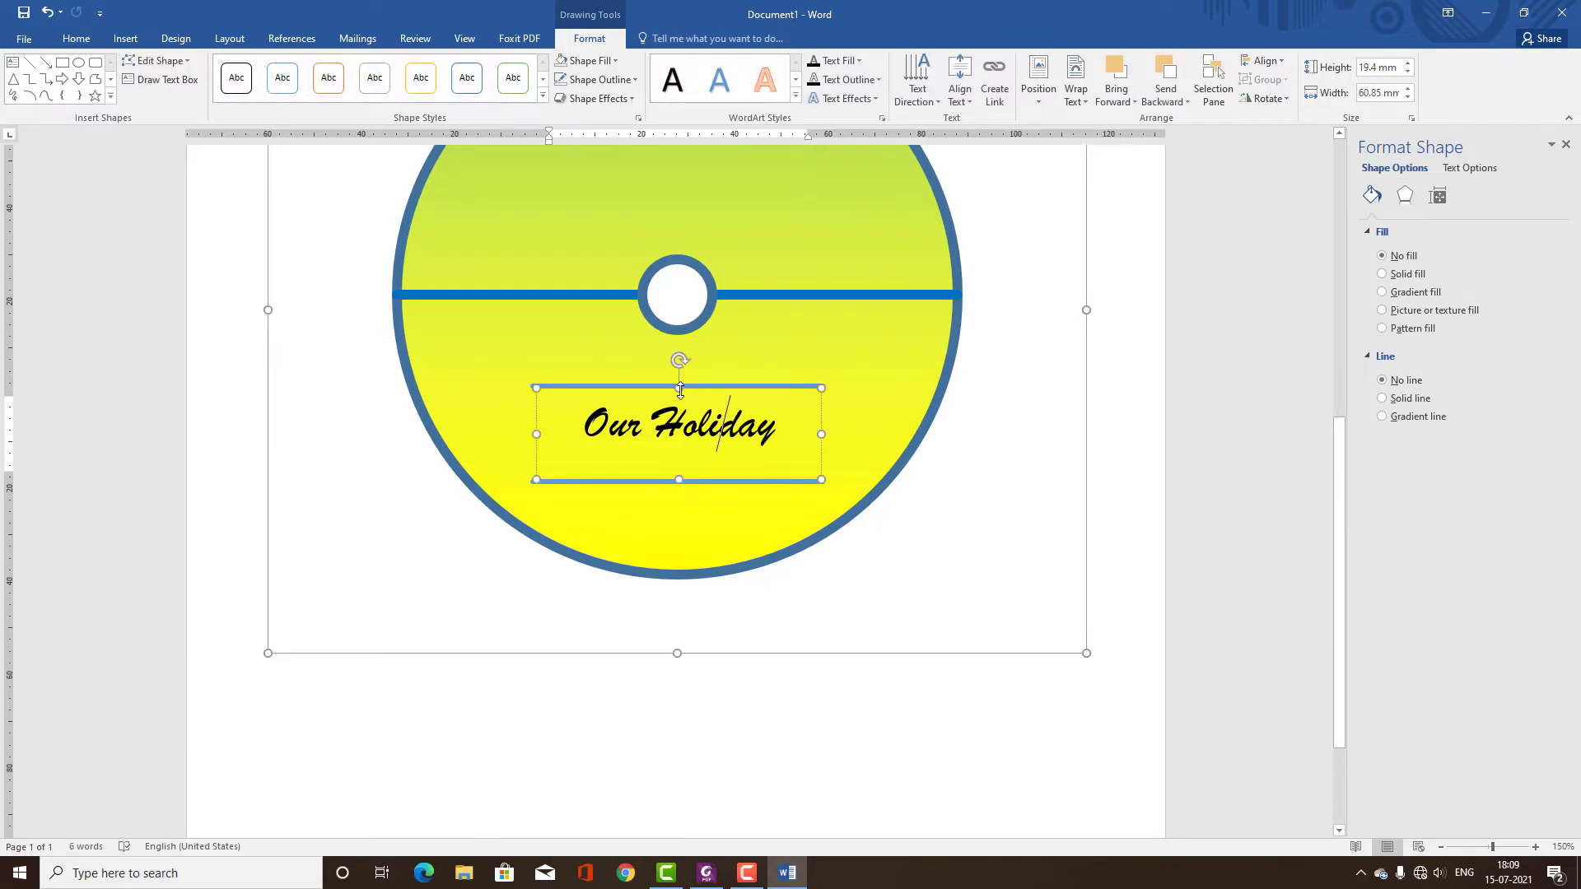
{"action": "left_click_drag", "start_coordinate": [680, 388], "coordinate": [680, 401]}
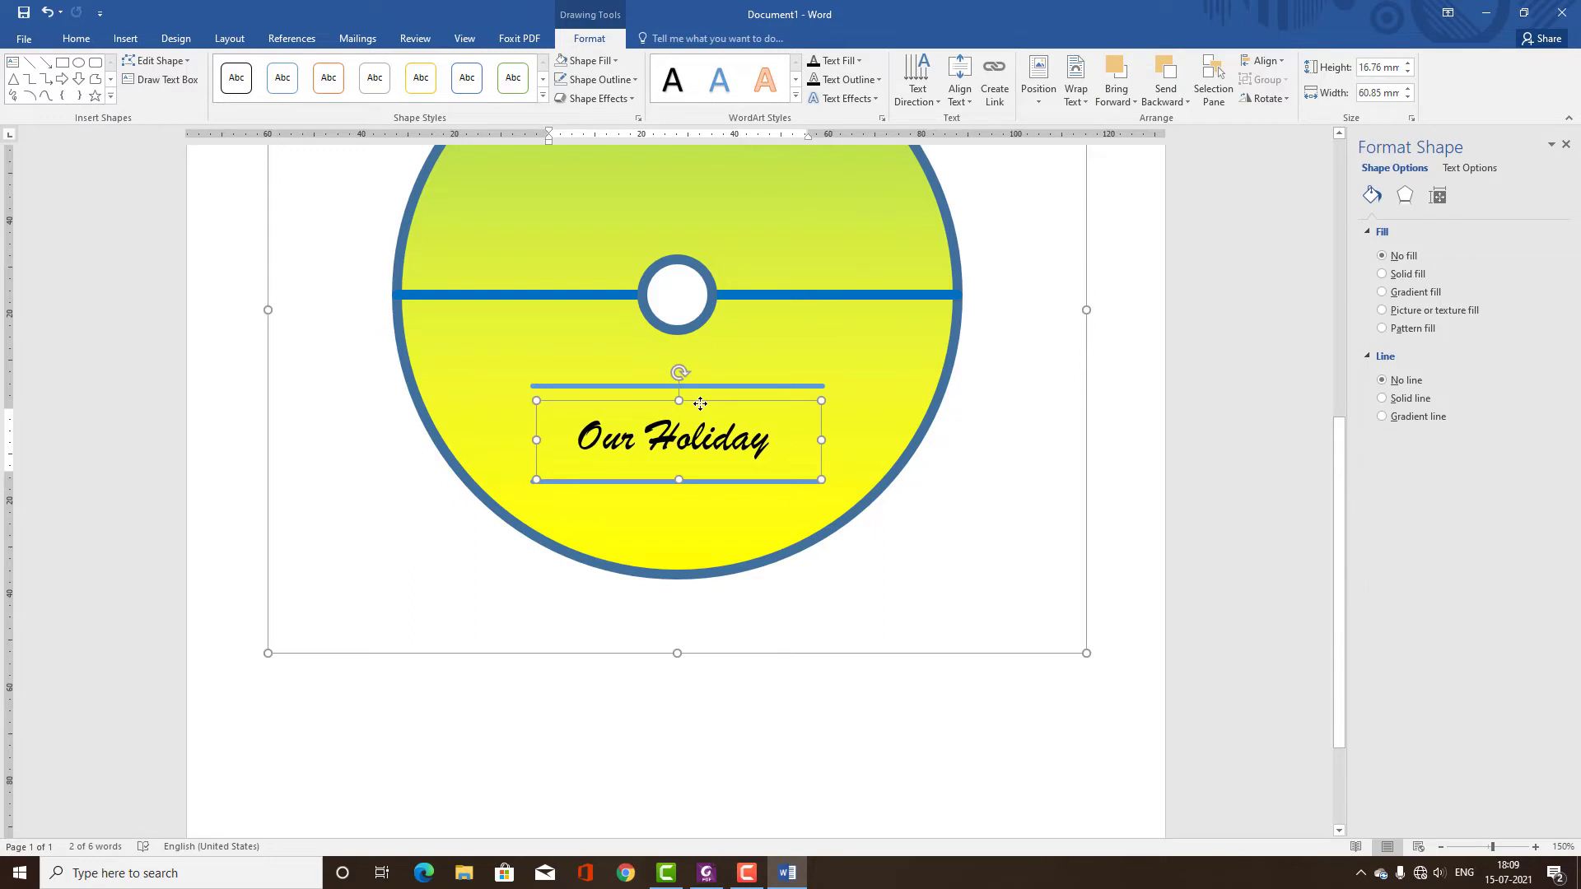
{"action": "key", "text": "ctrl+z"}
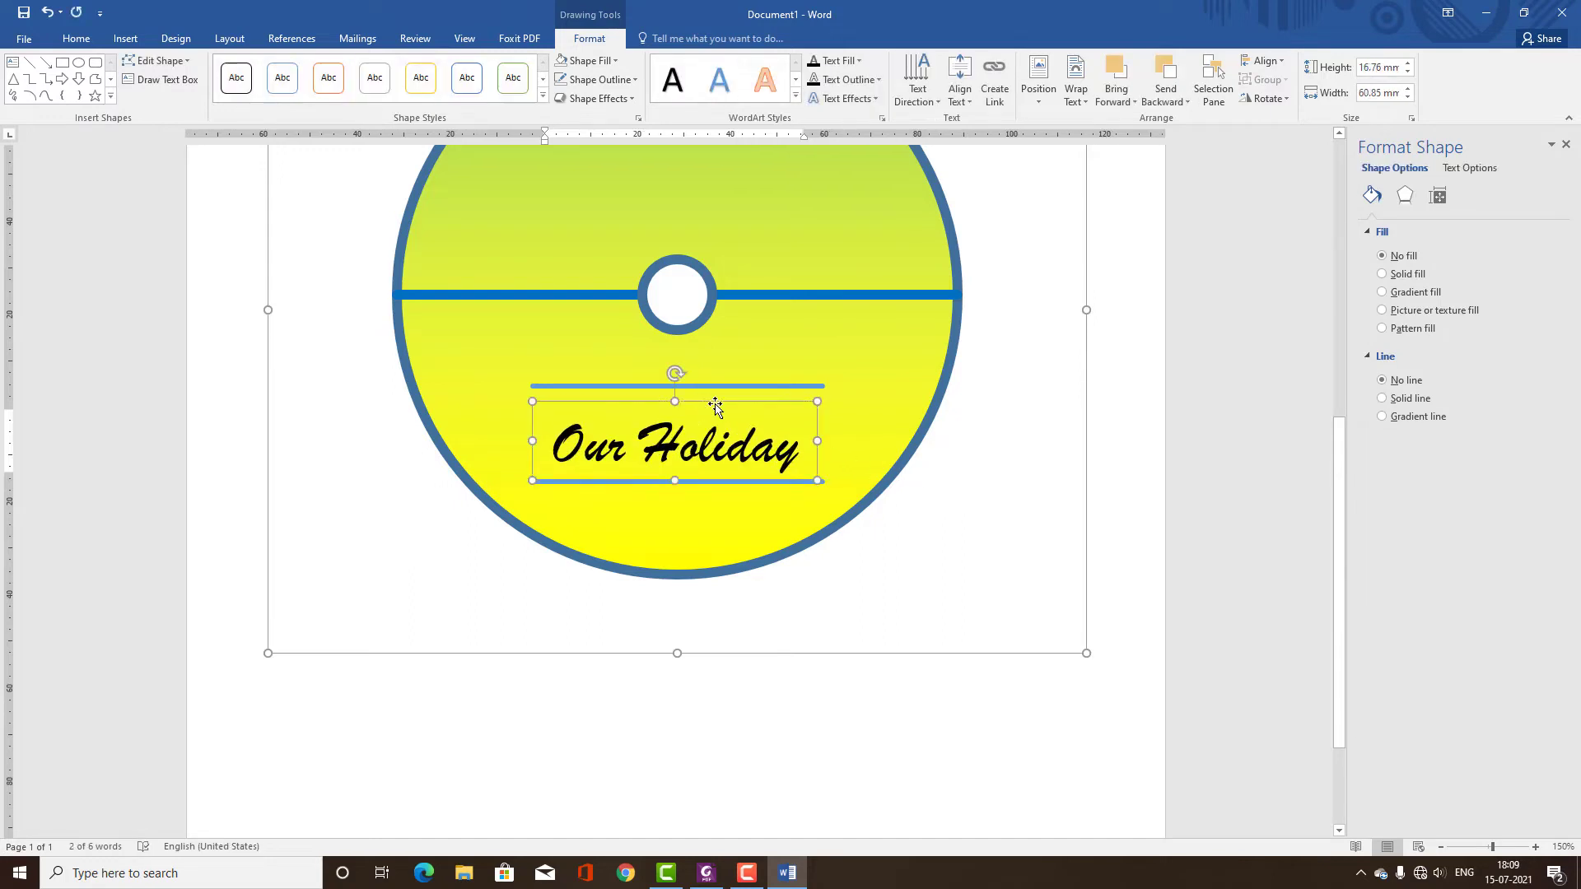
{"action": "left_click_drag", "start_coordinate": [715, 405], "coordinate": [715, 393]}
{"action": "left_click", "coordinate": [1018, 472]}
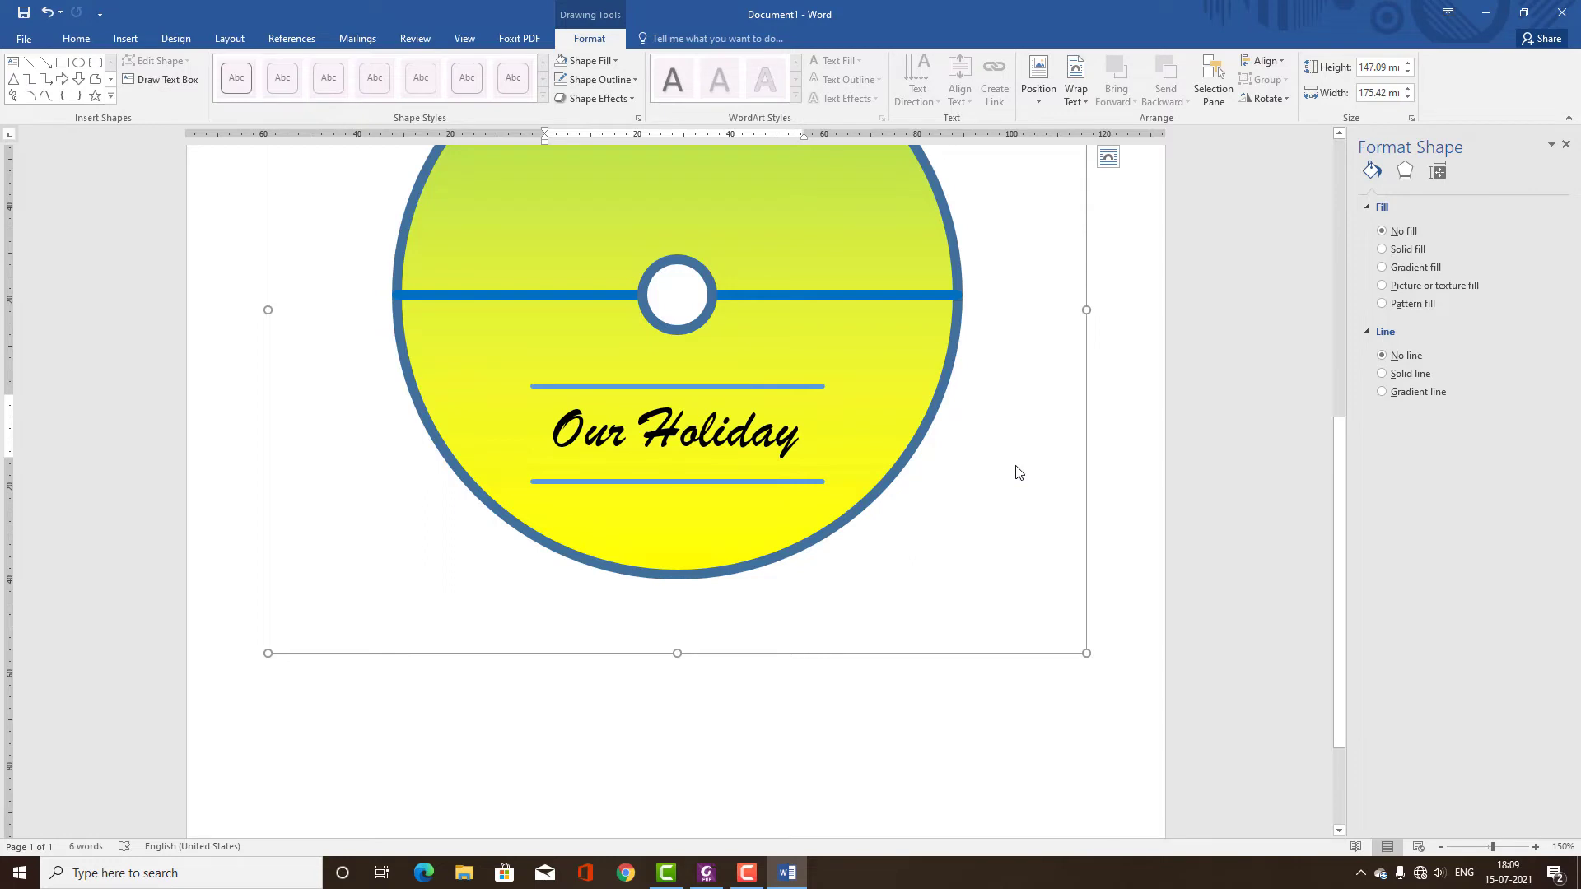
- Draw a rounded rectangle across the disc's upper half and round its ends fully into a pill
{"action": "scroll", "coordinate": [1018, 472], "scroll_direction": "up", "scroll_amount": 3}
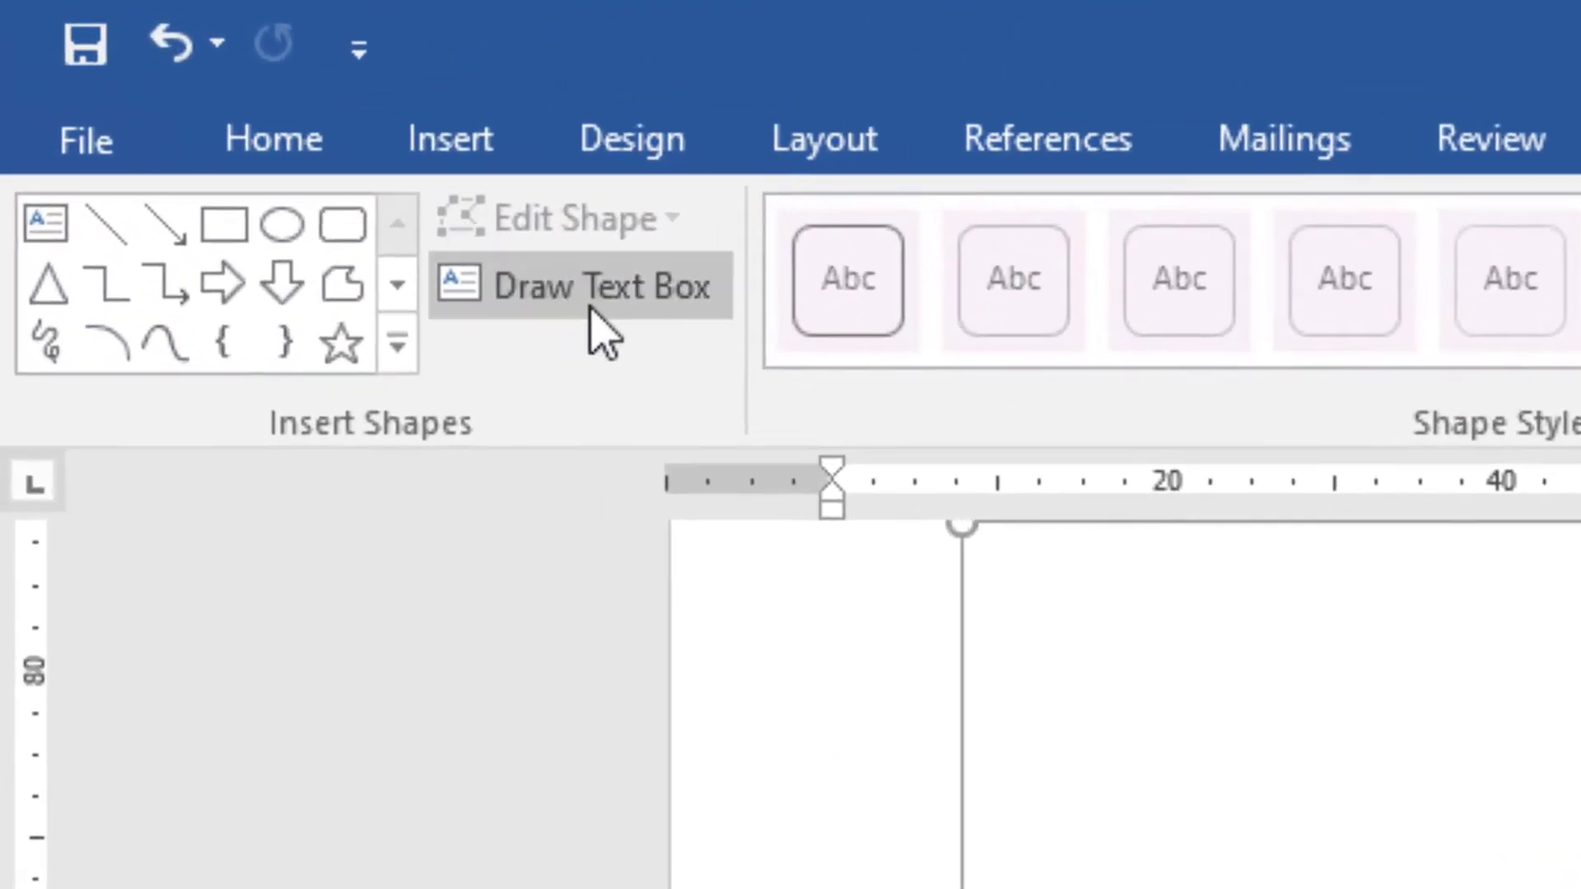
{"action": "left_click", "coordinate": [591, 311]}
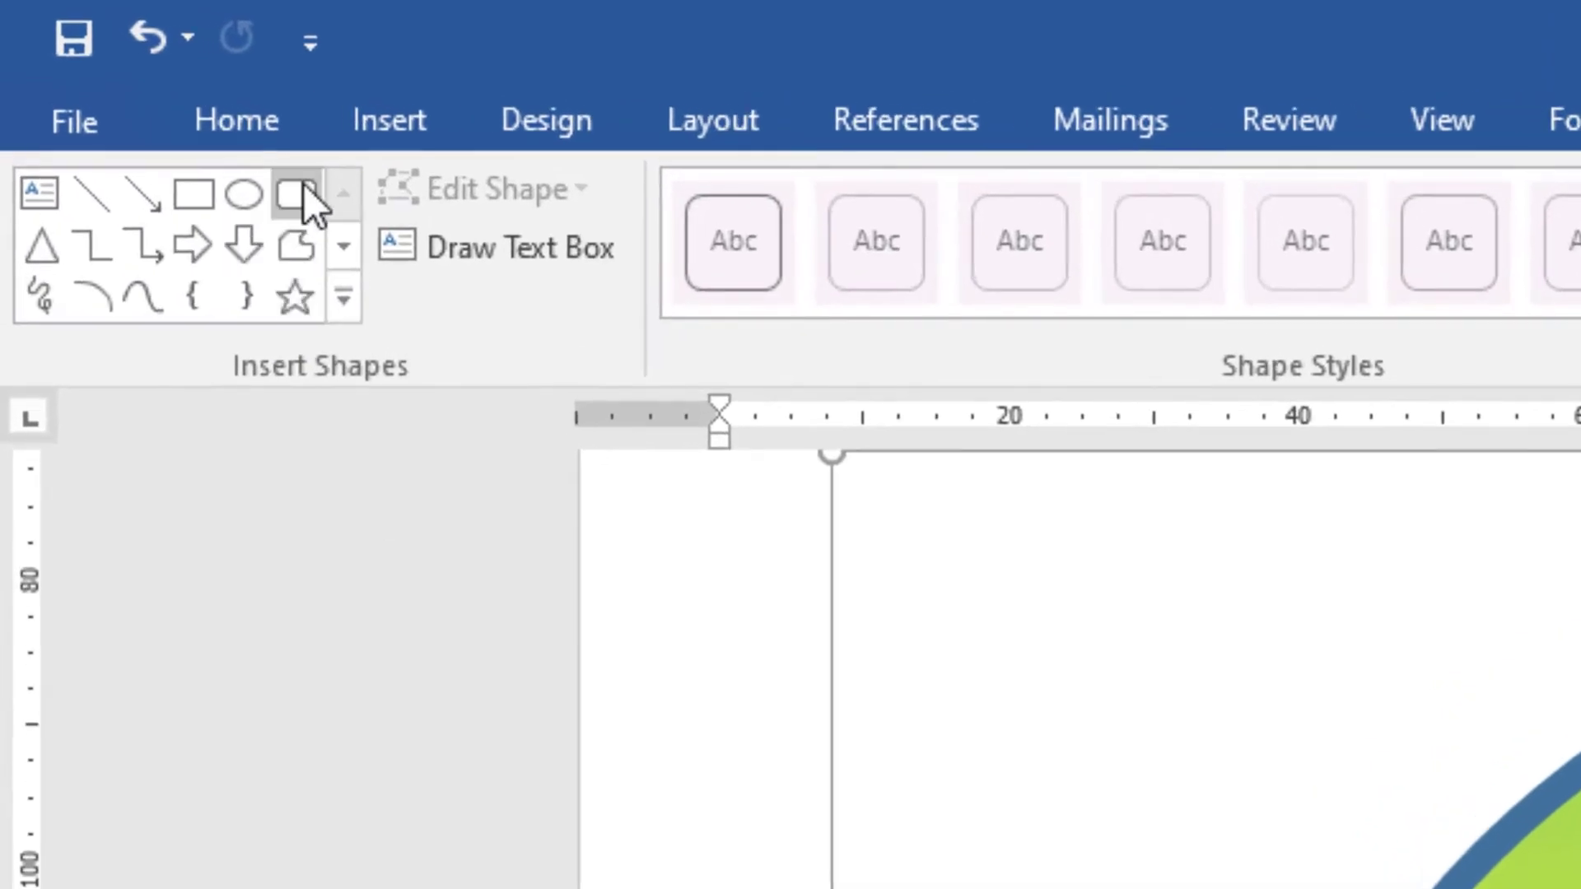
{"action": "left_click", "coordinate": [96, 62]}
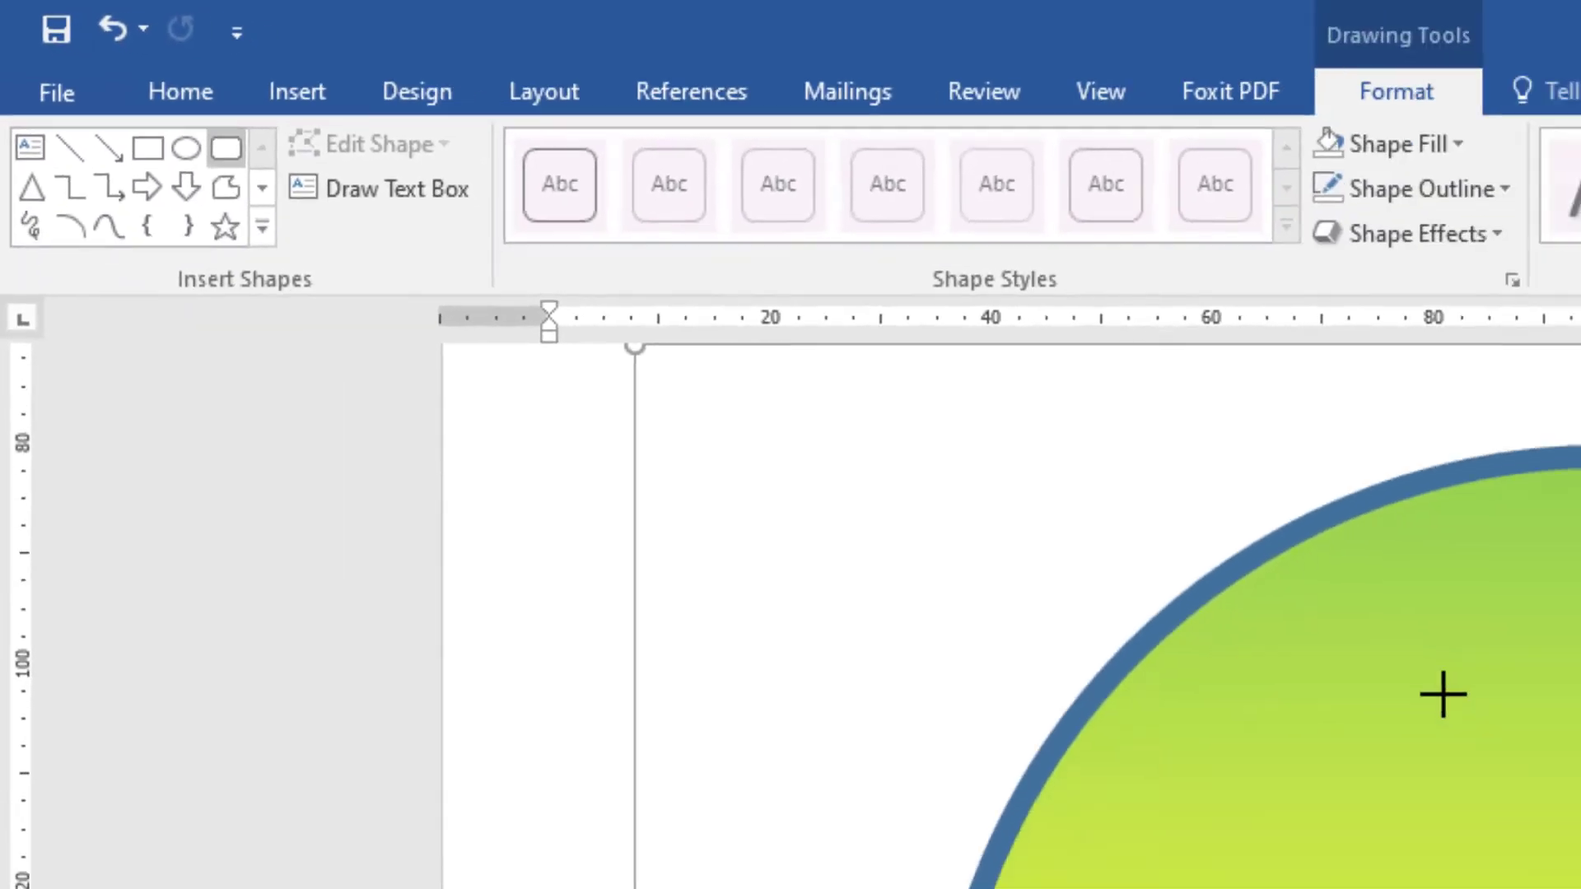
{"action": "left_click_drag", "start_coordinate": [577, 313], "coordinate": [989, 445]}
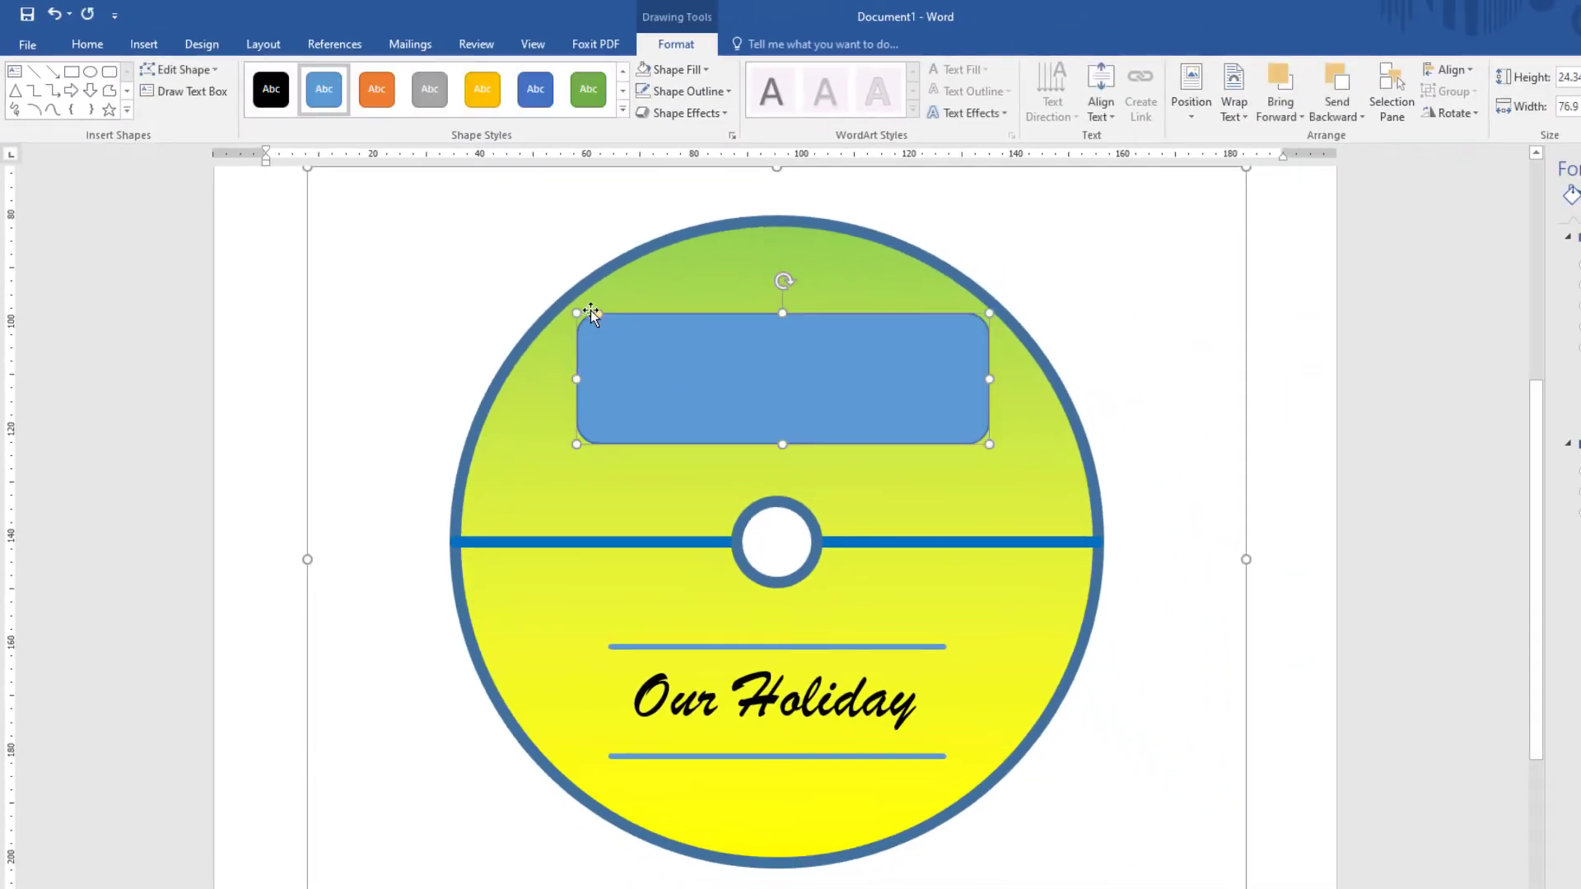
{"action": "left_click_drag", "start_coordinate": [598, 314], "coordinate": [716, 334]}
{"action": "mouse_move", "coordinate": [845, 399]}
{"action": "left_mouse_down"}
{"action": "mouse_move", "coordinate": [834, 378]}
{"action": "mouse_move", "coordinate": [785, 389]}
{"action": "left_mouse_up"}
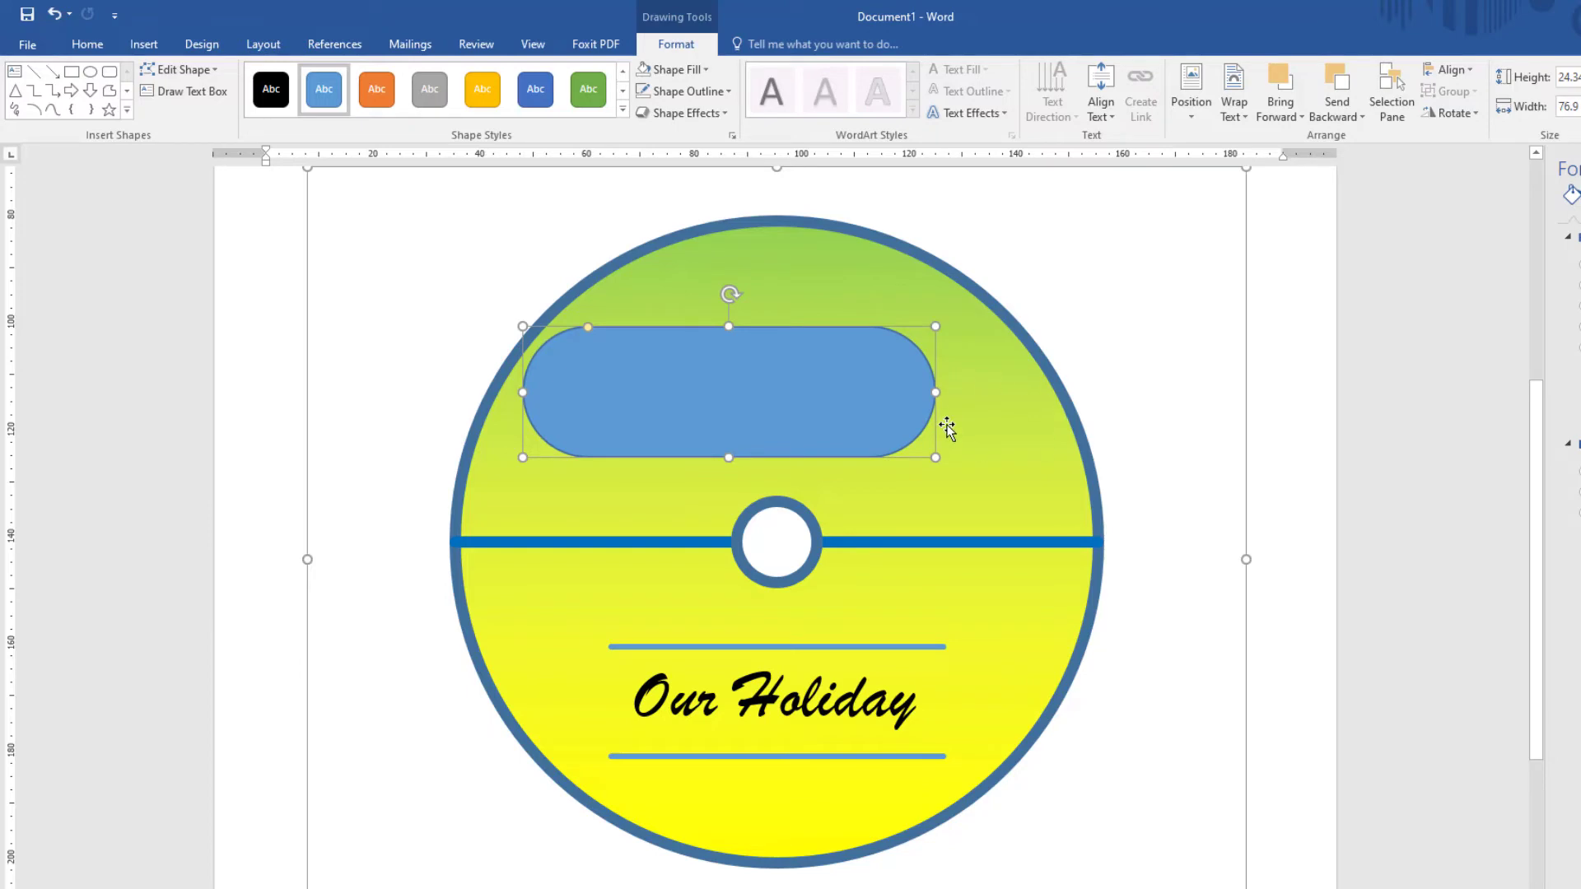
- Centre the pill shape horizontally on the disc
{"action": "left_click", "coordinate": [835, 278], "text": "shift"}
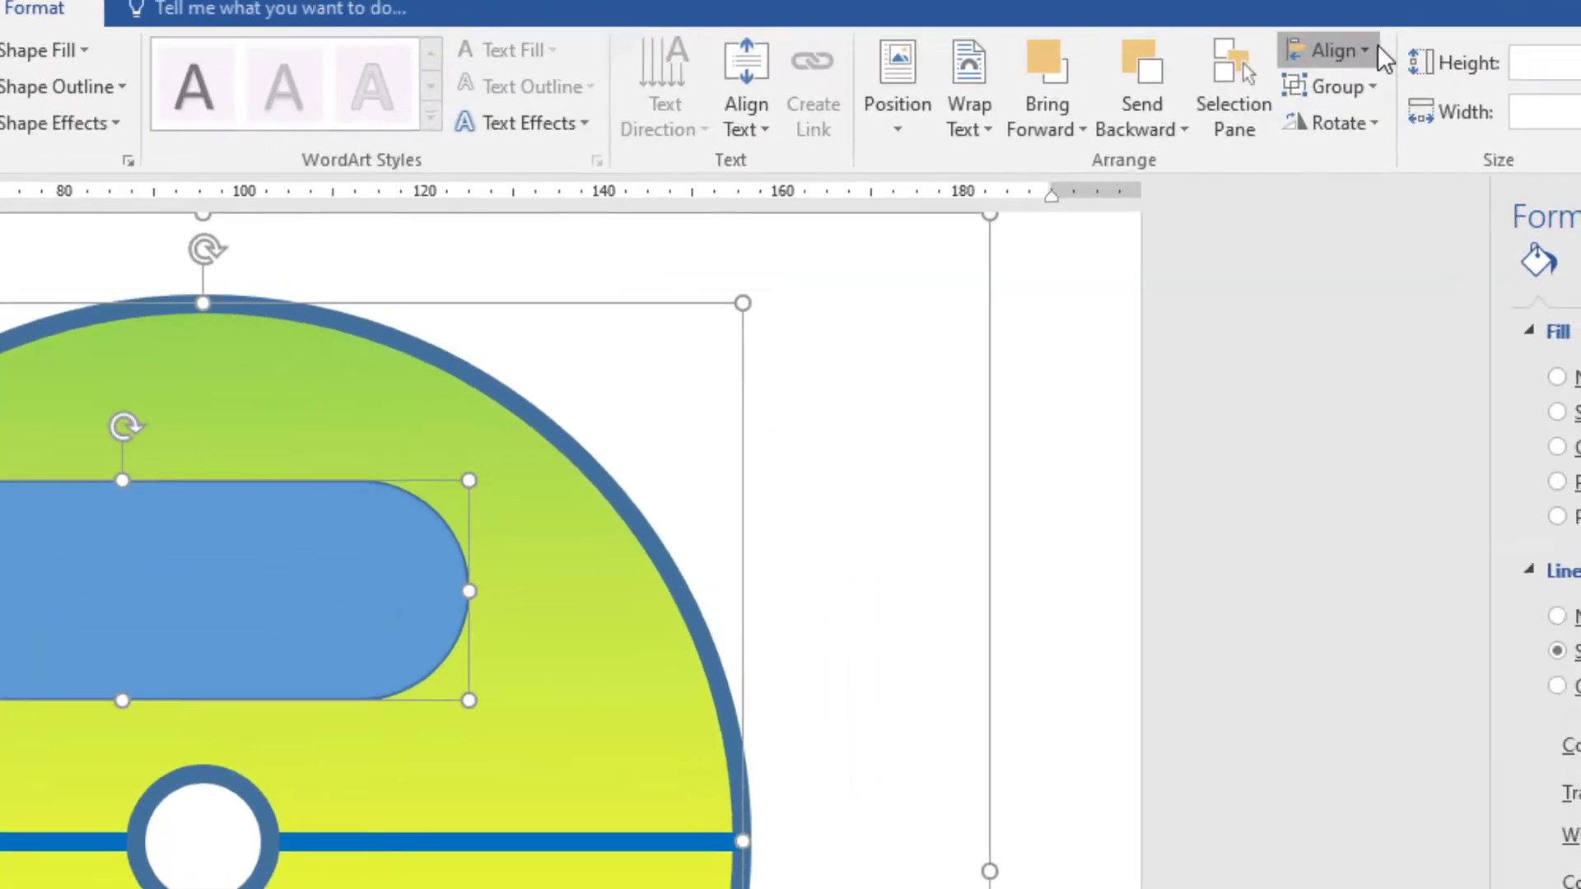
{"action": "left_click", "coordinate": [1451, 70]}
{"action": "left_click", "coordinate": [1471, 116]}
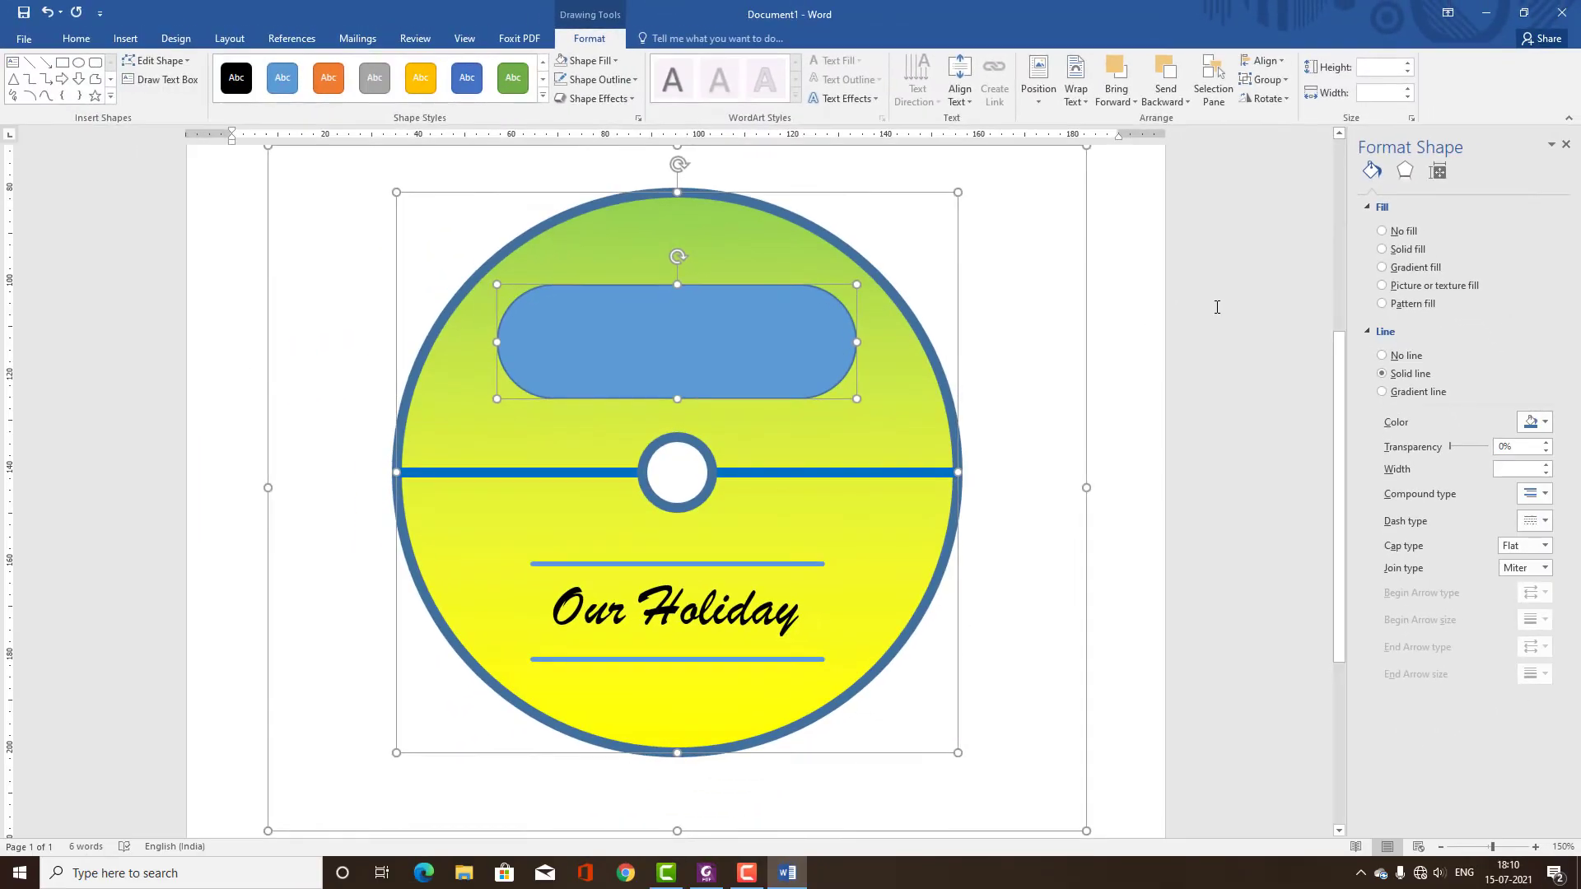
- Fill the pill with a dark blue gradient variation
{"action": "left_click", "coordinate": [700, 394]}
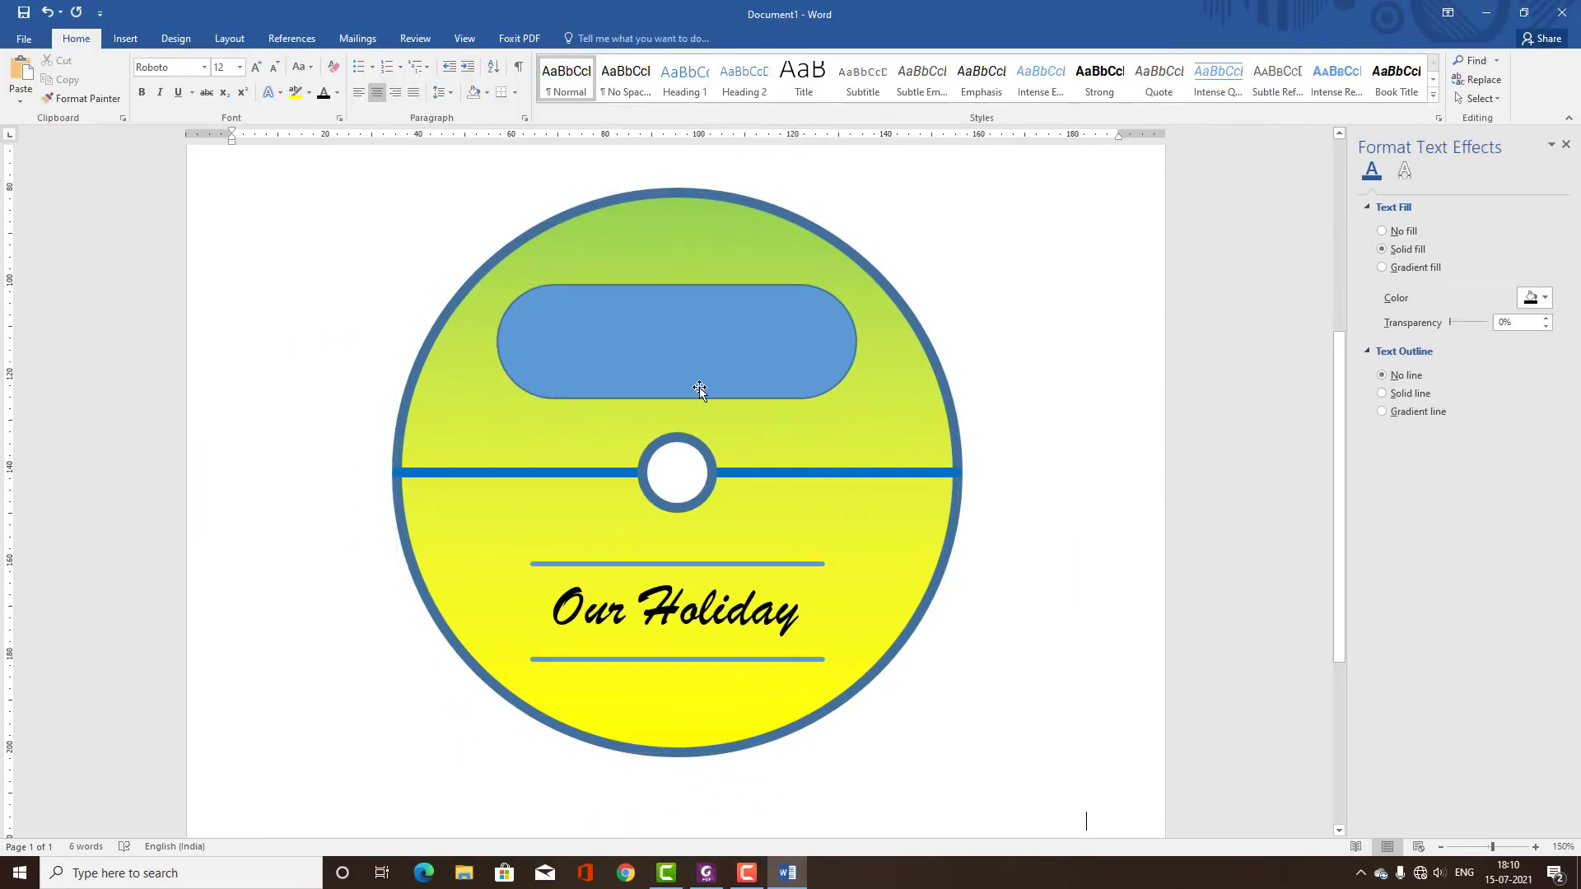
{"action": "left_click", "coordinate": [589, 38]}
{"action": "left_click", "coordinate": [591, 61]}
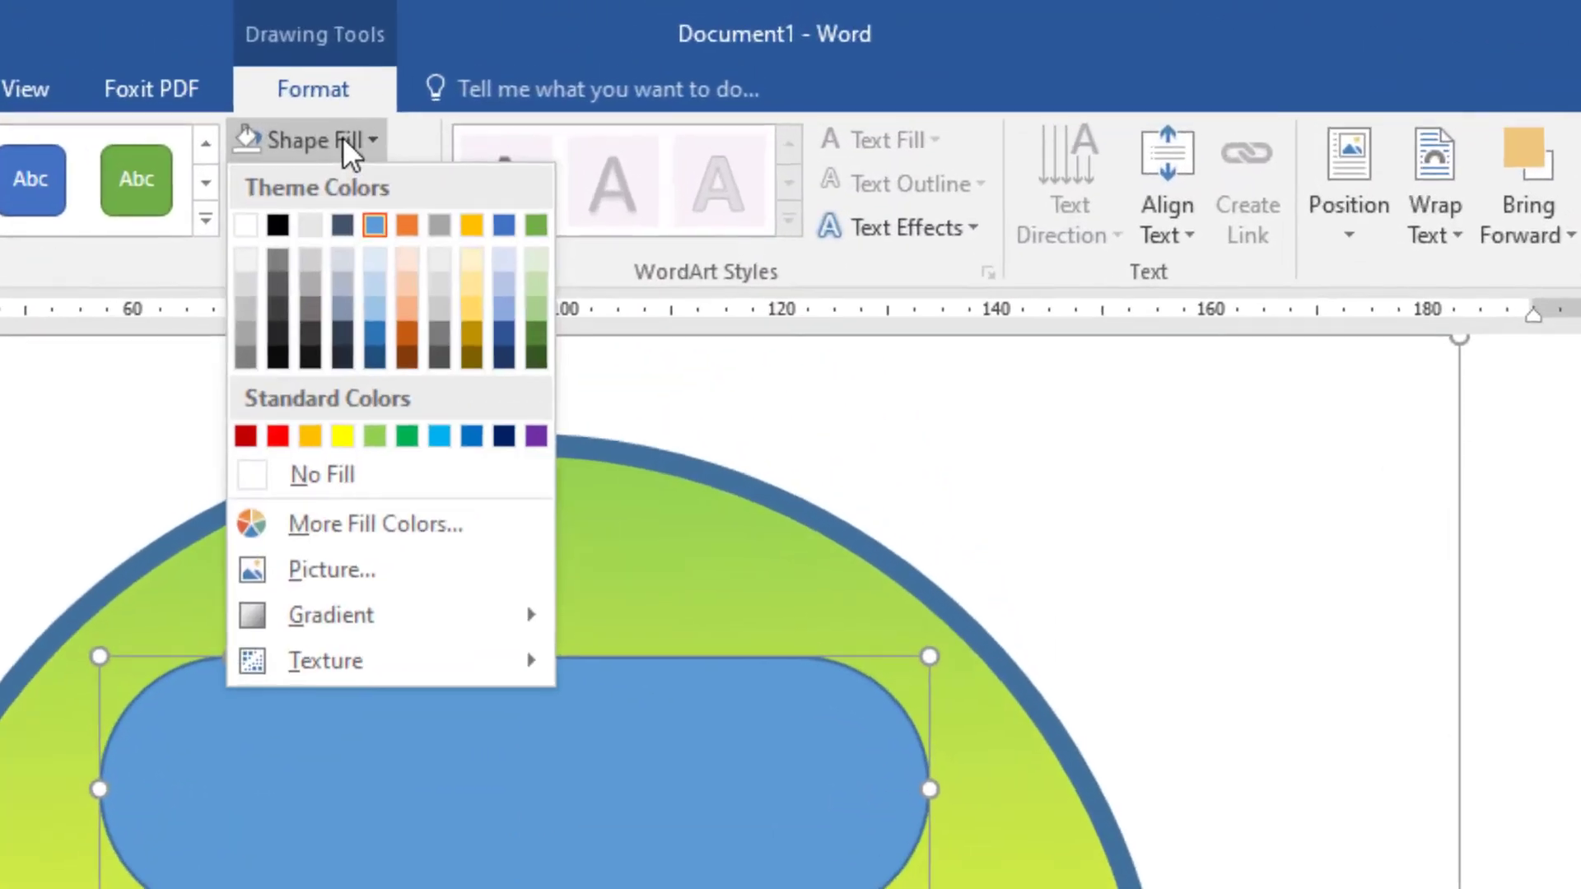
{"action": "mouse_move", "coordinate": [264, 112]}
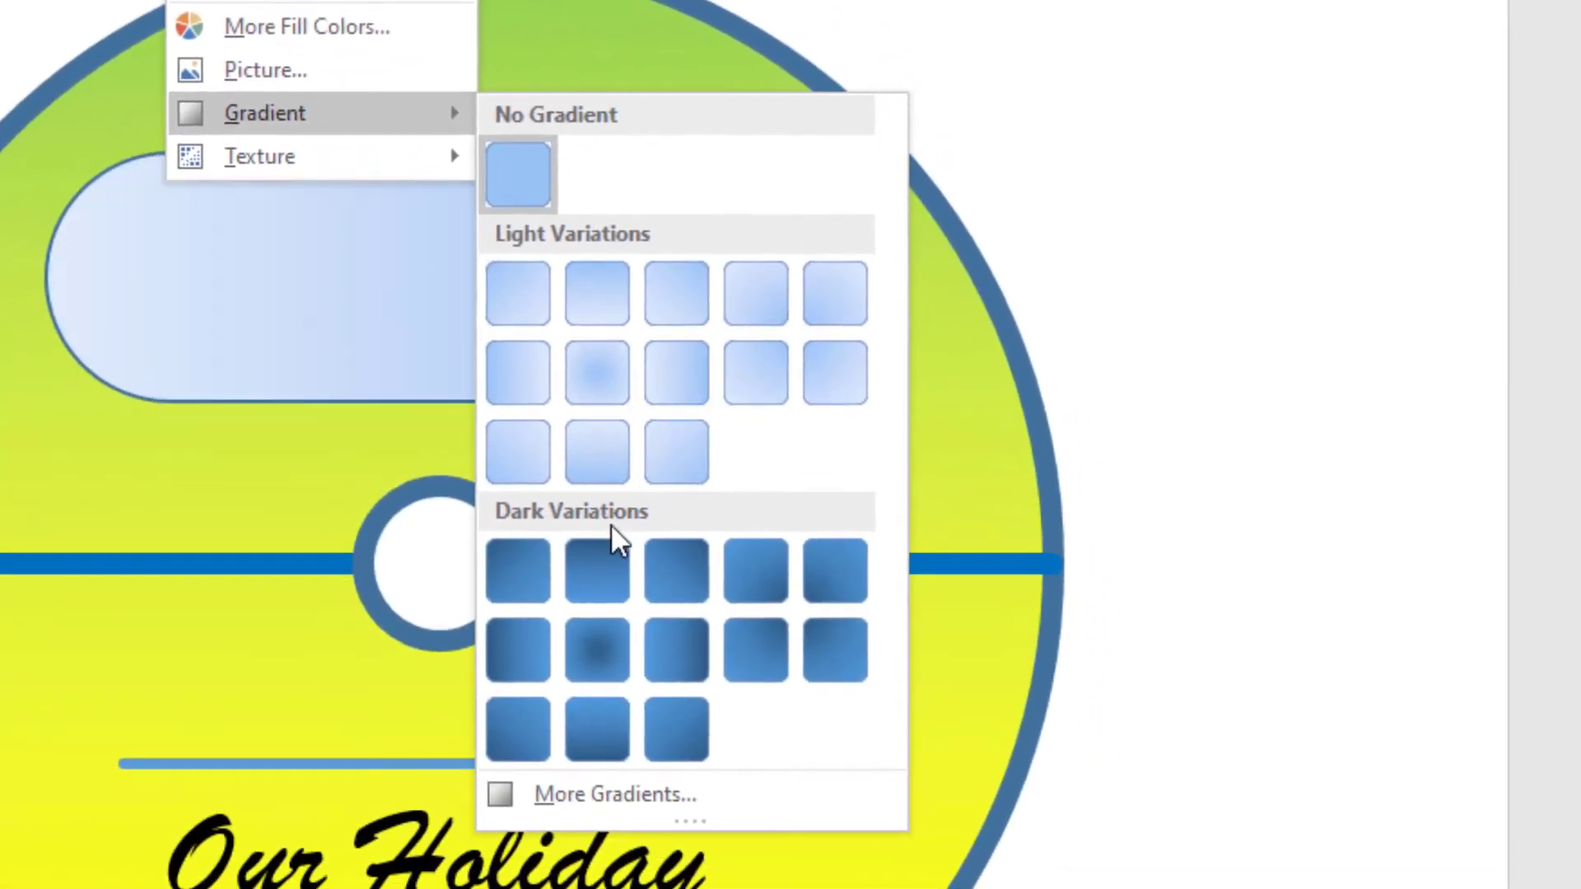
{"action": "left_click", "coordinate": [599, 568]}
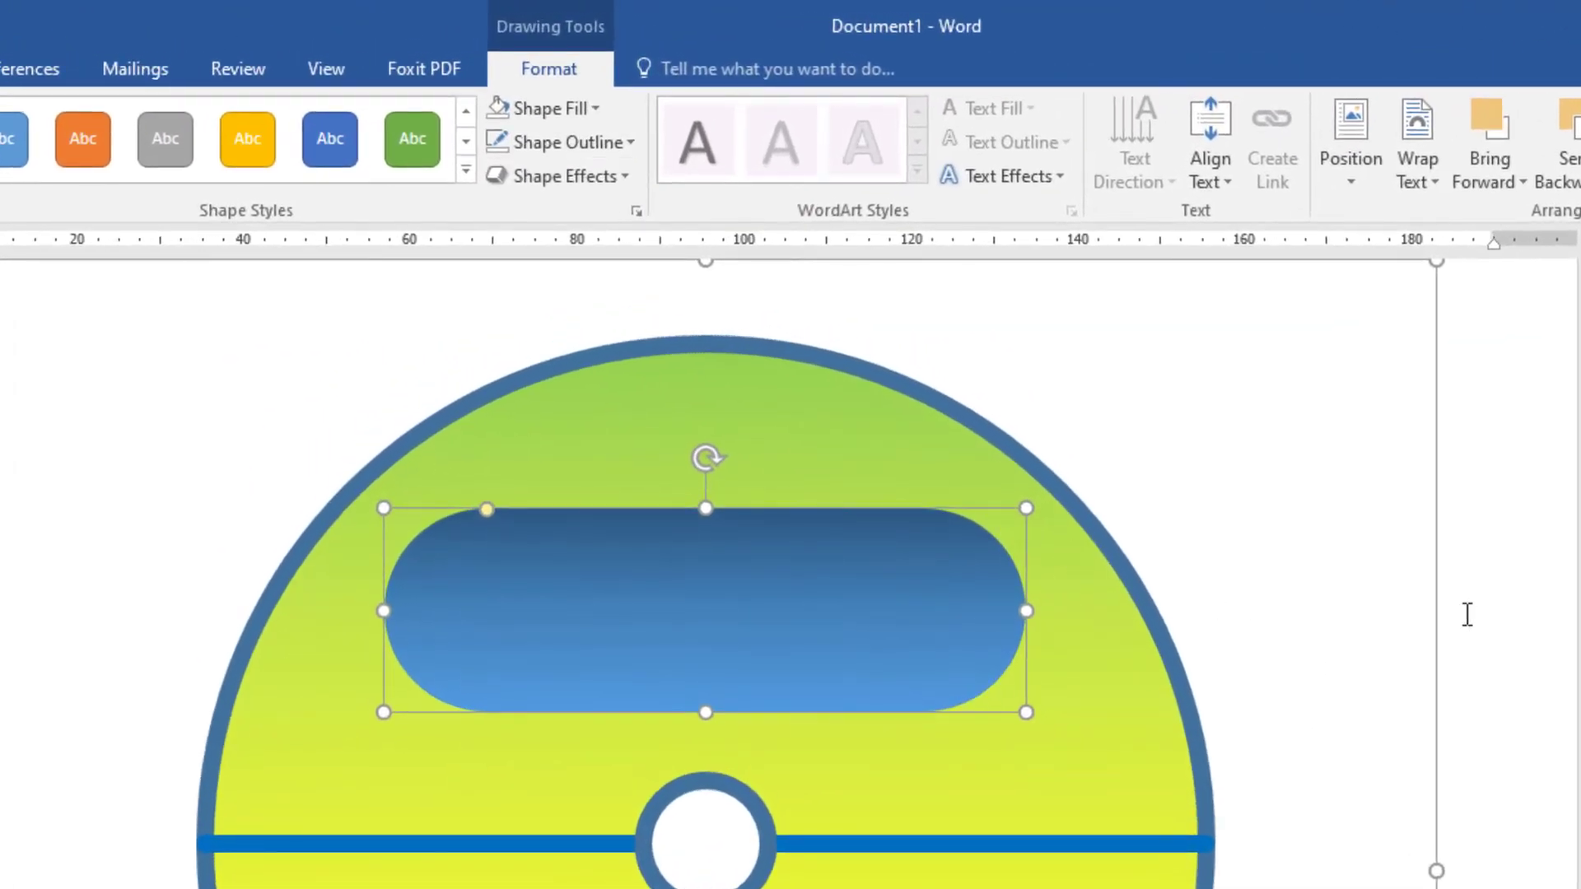
{"action": "left_click", "coordinate": [1224, 433]}
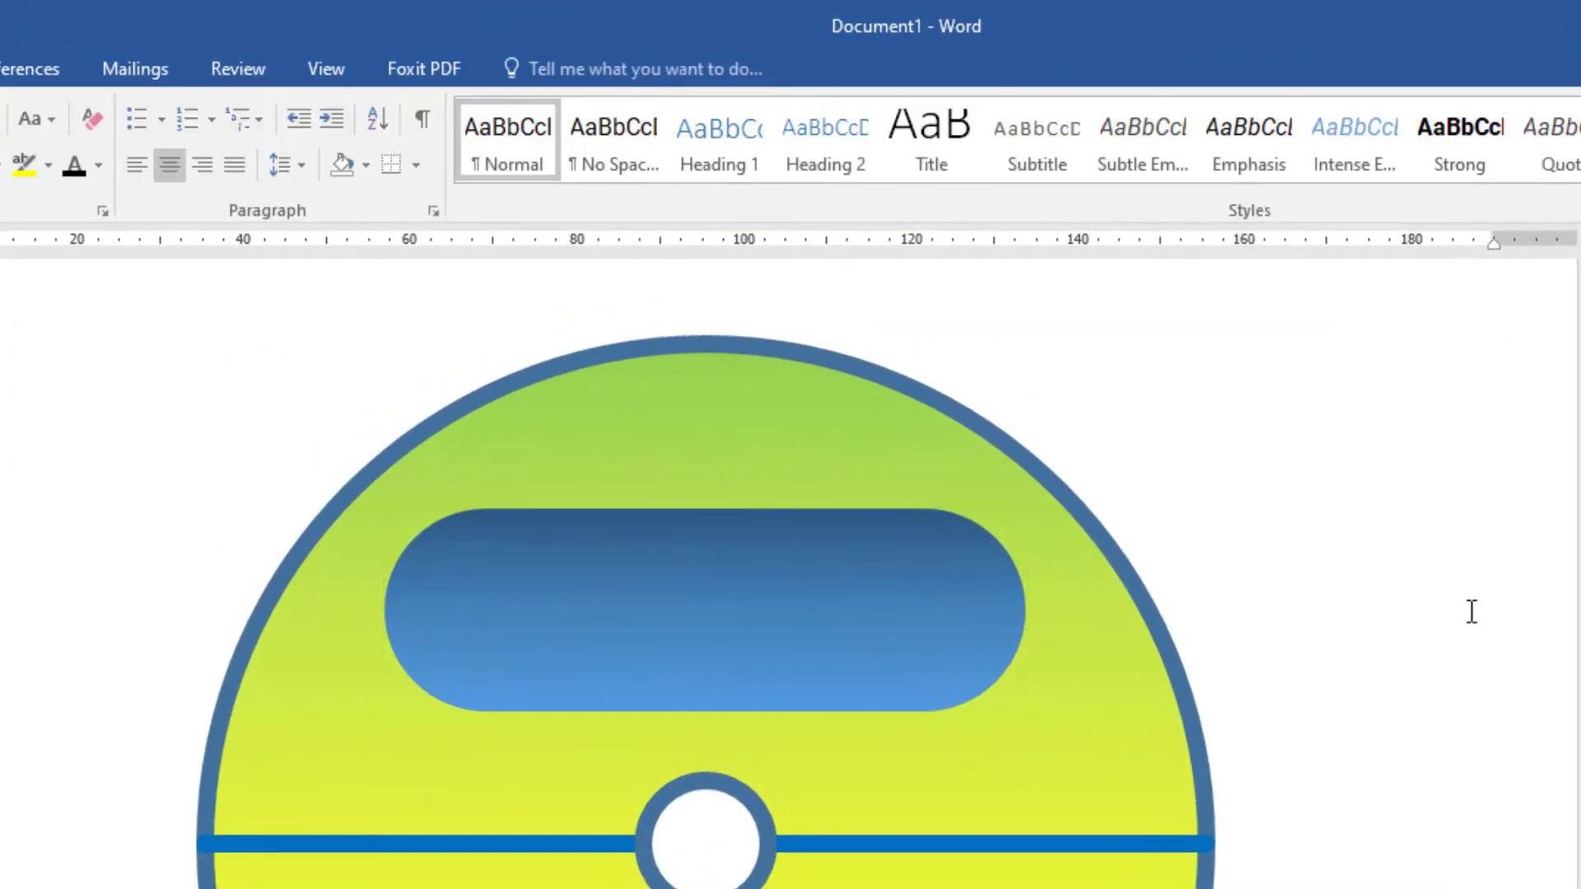
{"action": "left_click", "coordinate": [787, 593]}
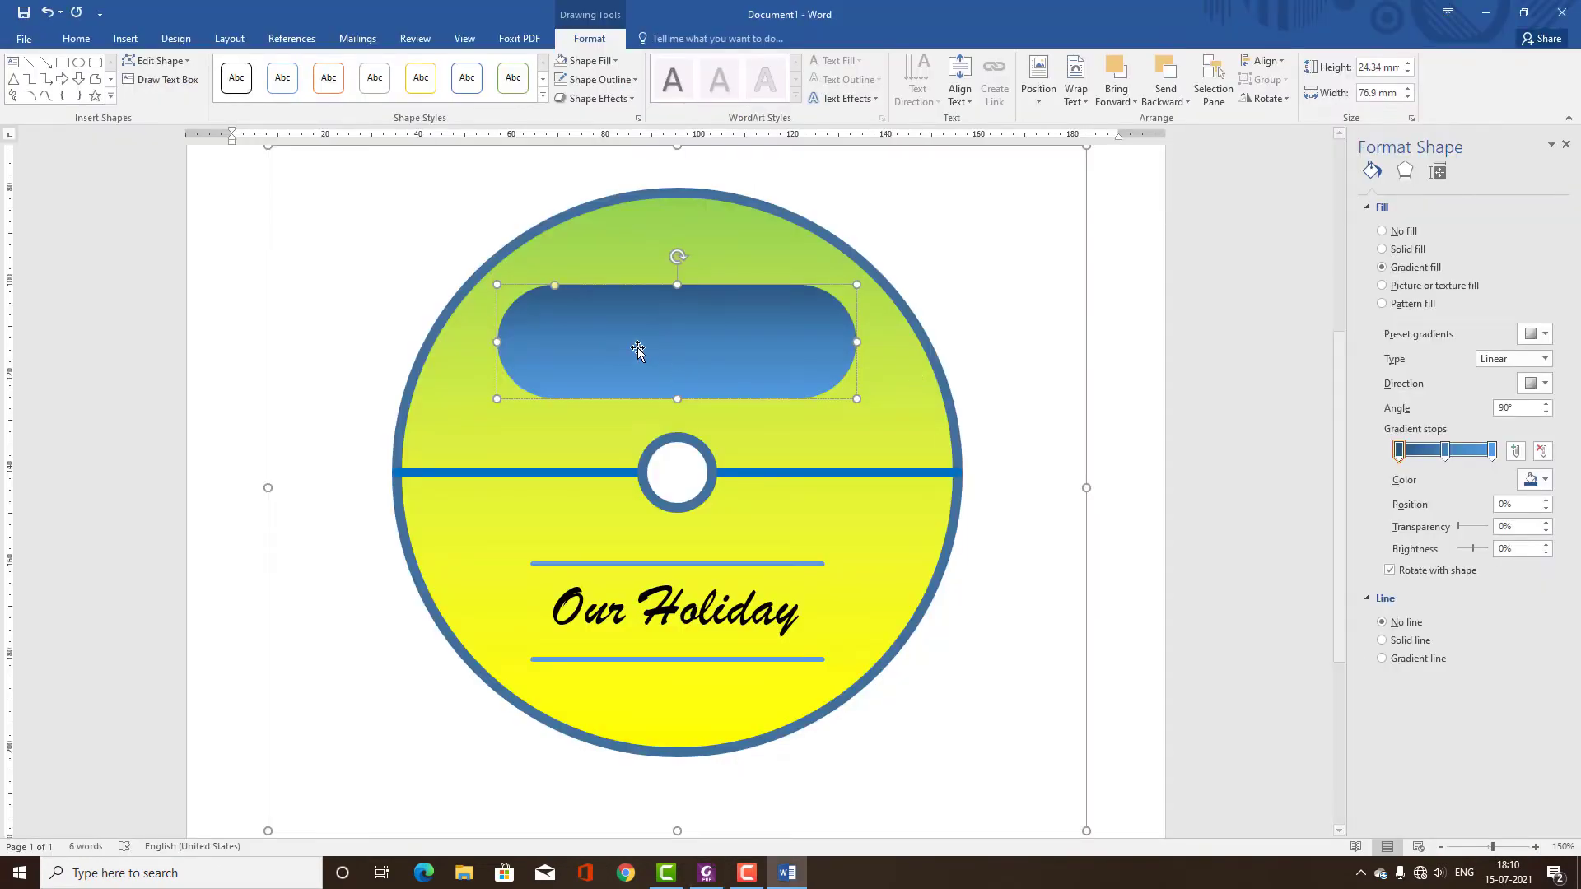
- Type 'Print Your Discs' and 'without a Printer' on two lines inside the pill
{"action": "type", "text": "Print Your"}
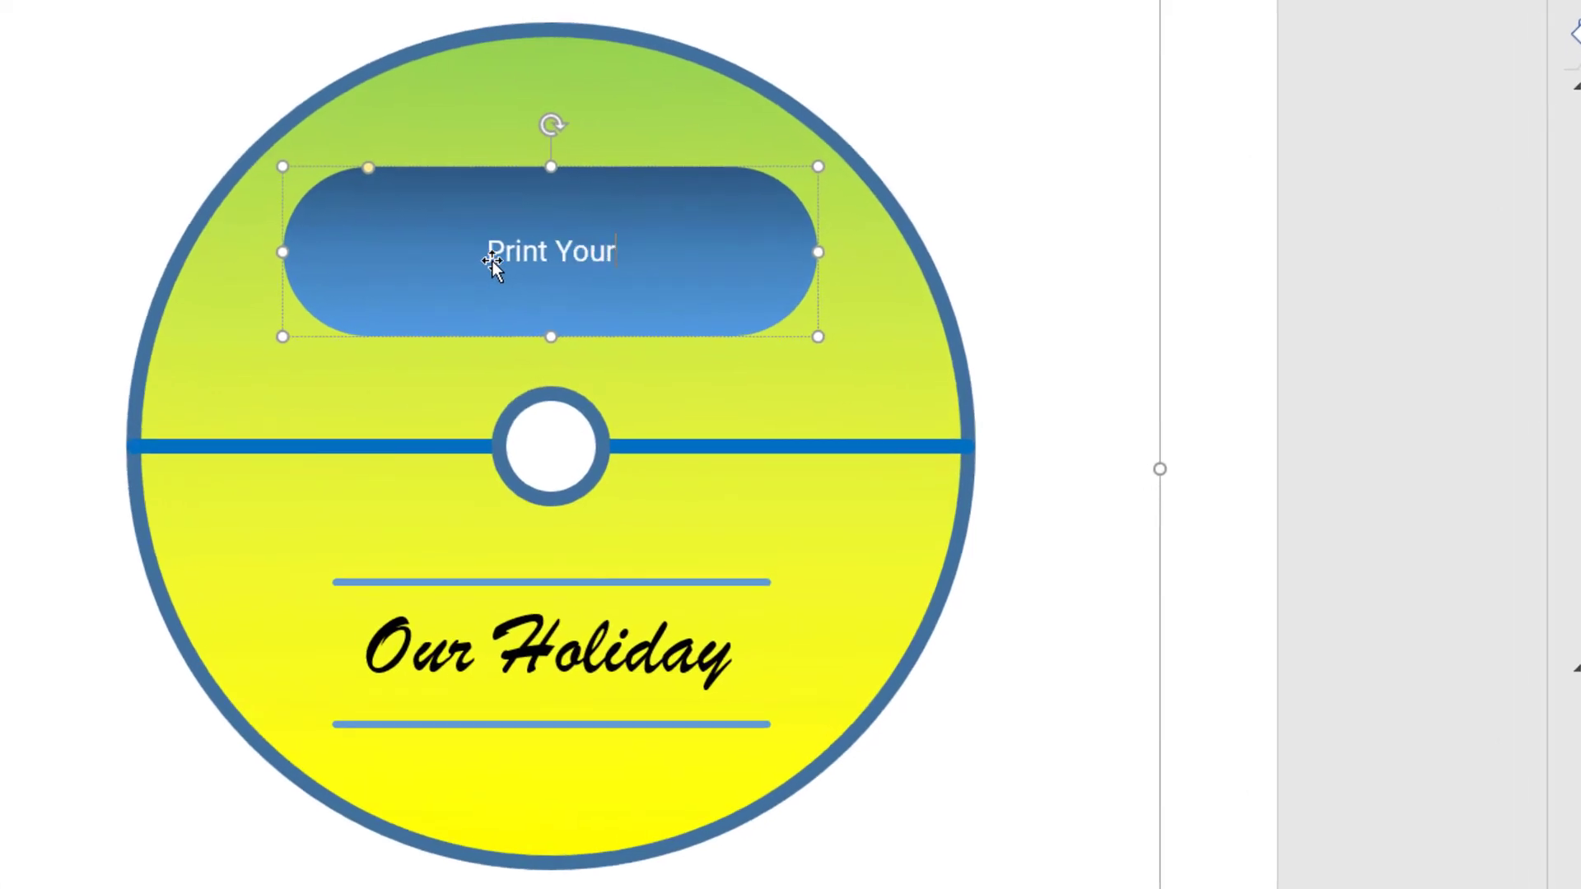
{"action": "type", "text": " Discs"}
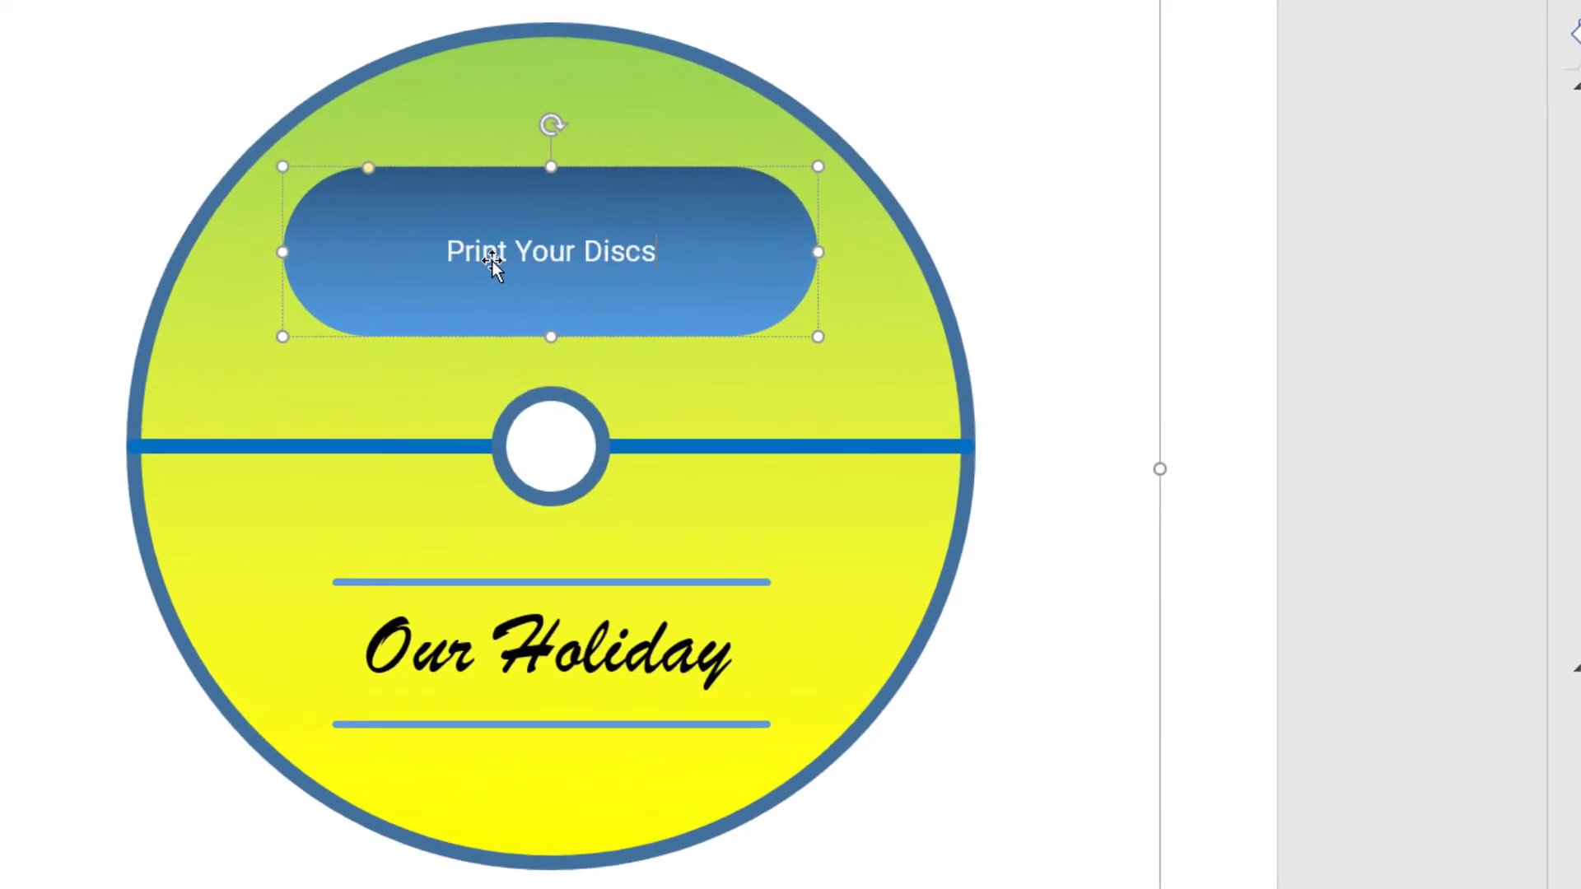
{"action": "key", "text": "Return"}
{"action": "type", "text": "without a"}
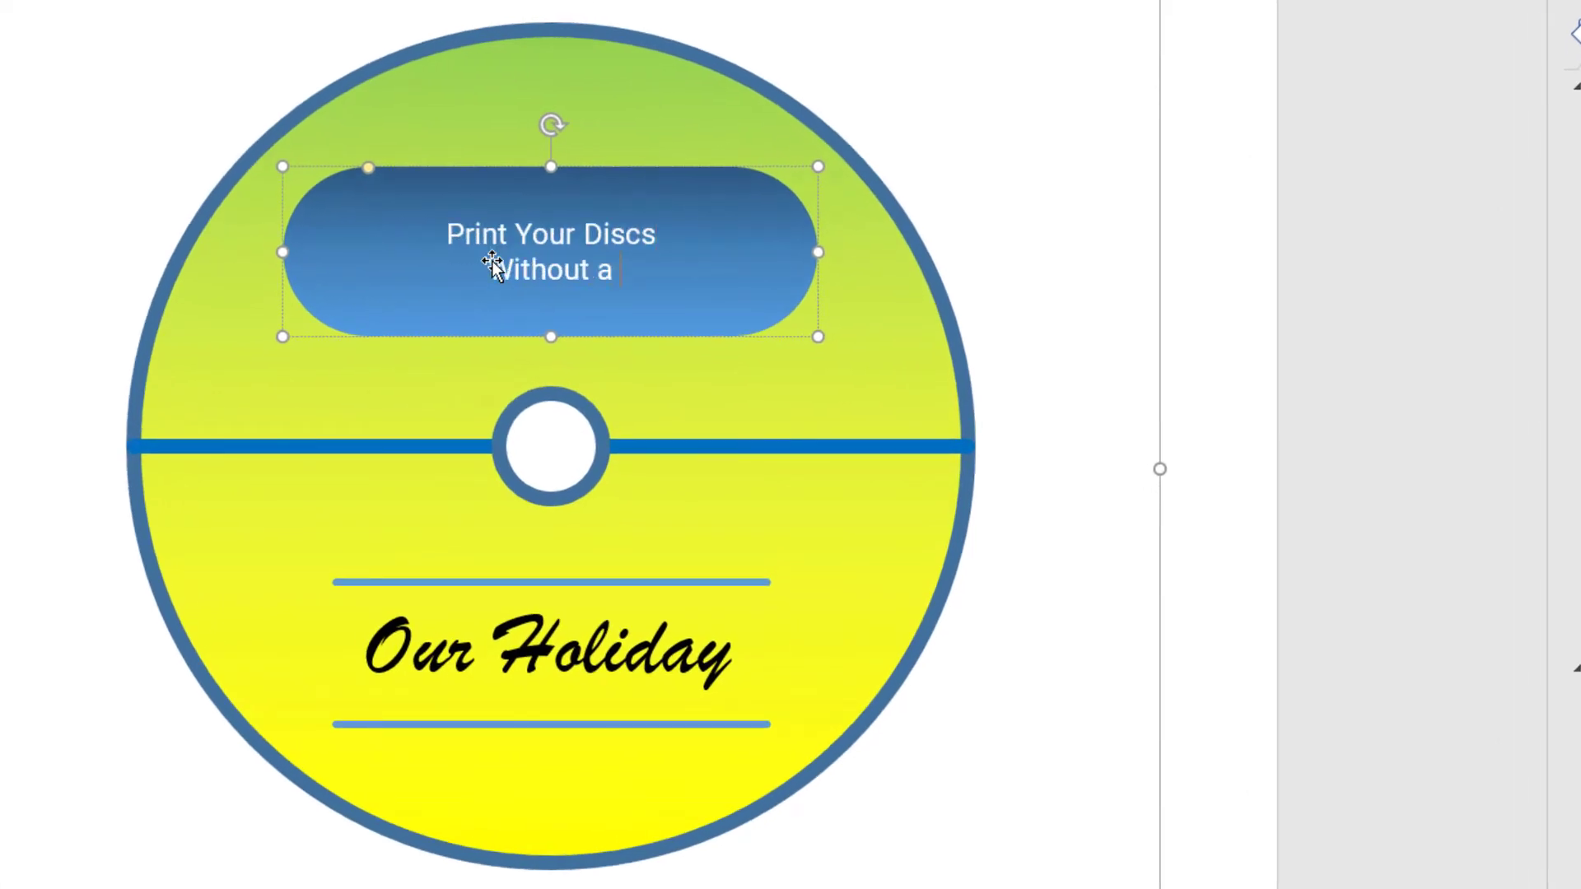
{"action": "type", "text": " Printer"}
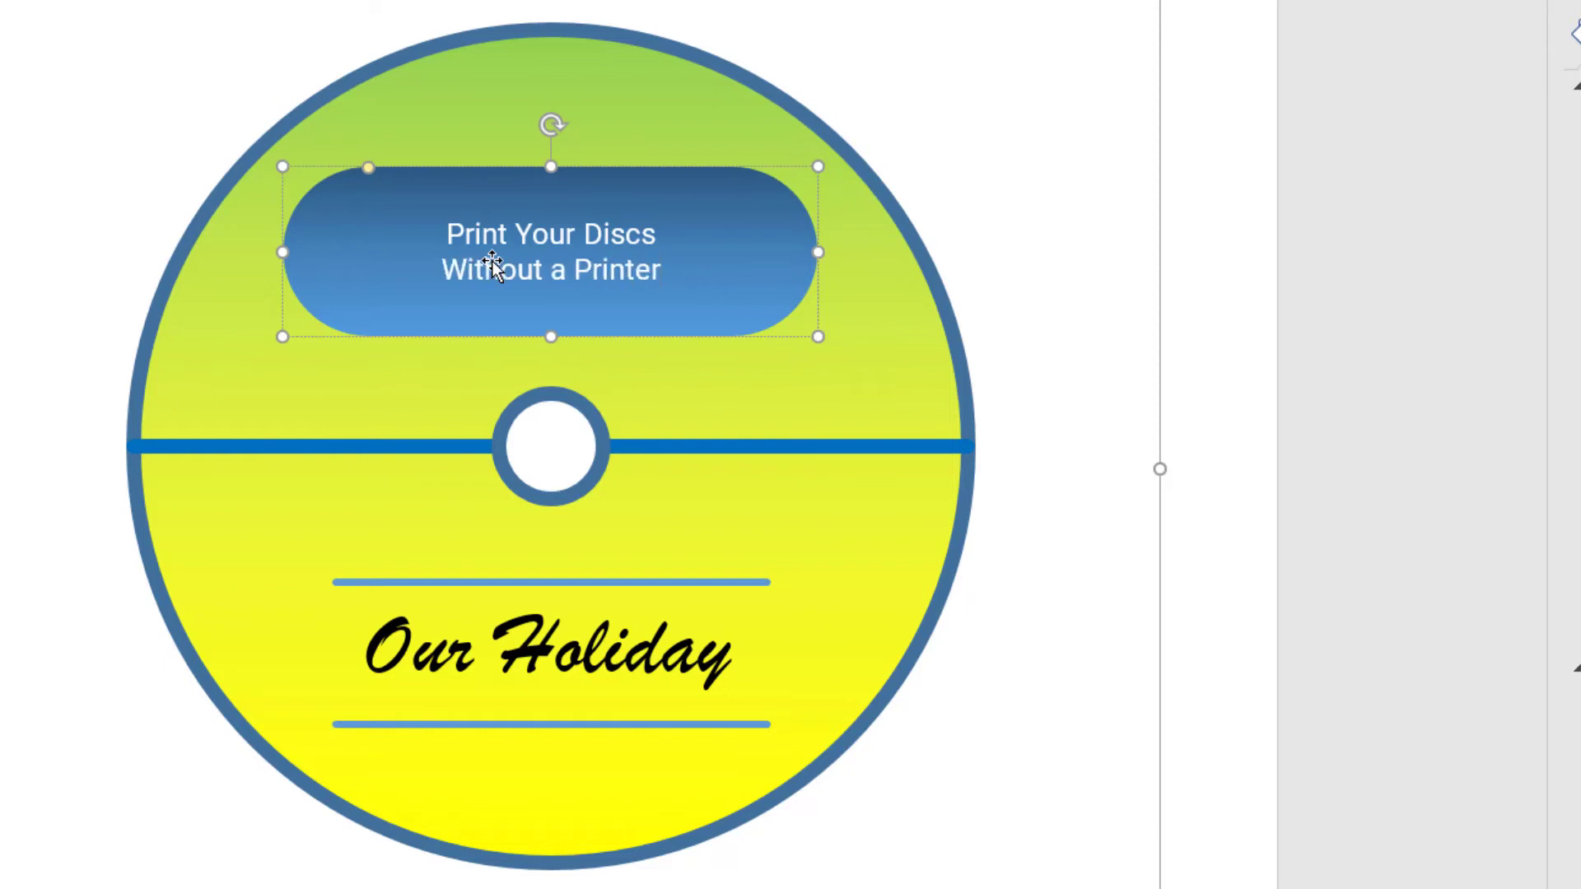
- Make the second line all caps, bold and one size larger
{"action": "triple_click", "coordinate": [493, 265]}
{"action": "key", "text": "shift+F3"}
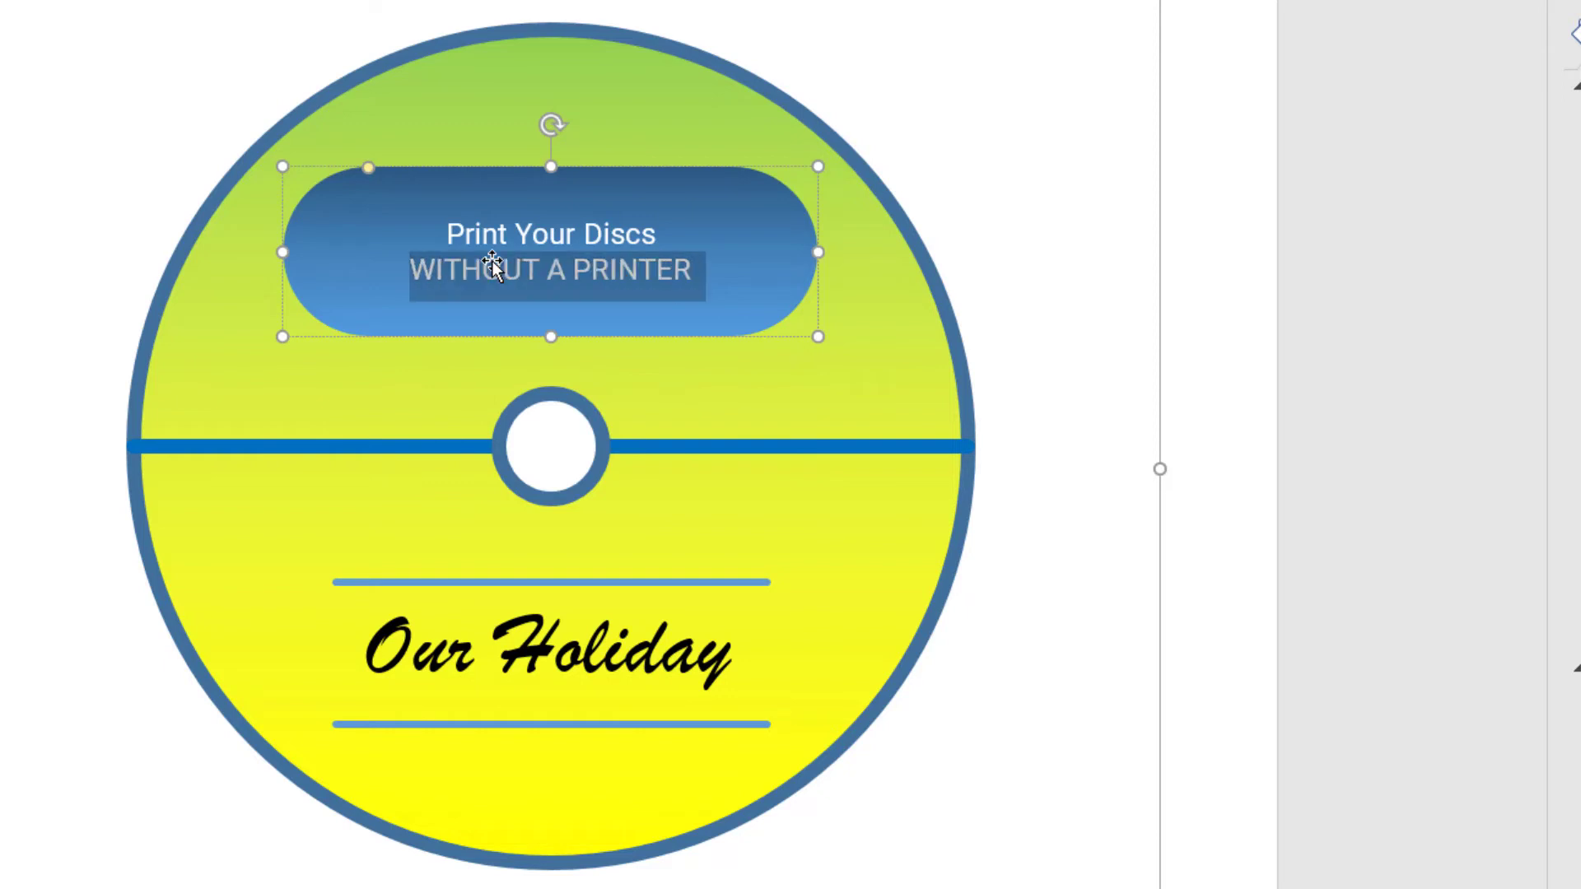
{"action": "key", "text": "ctrl+b"}
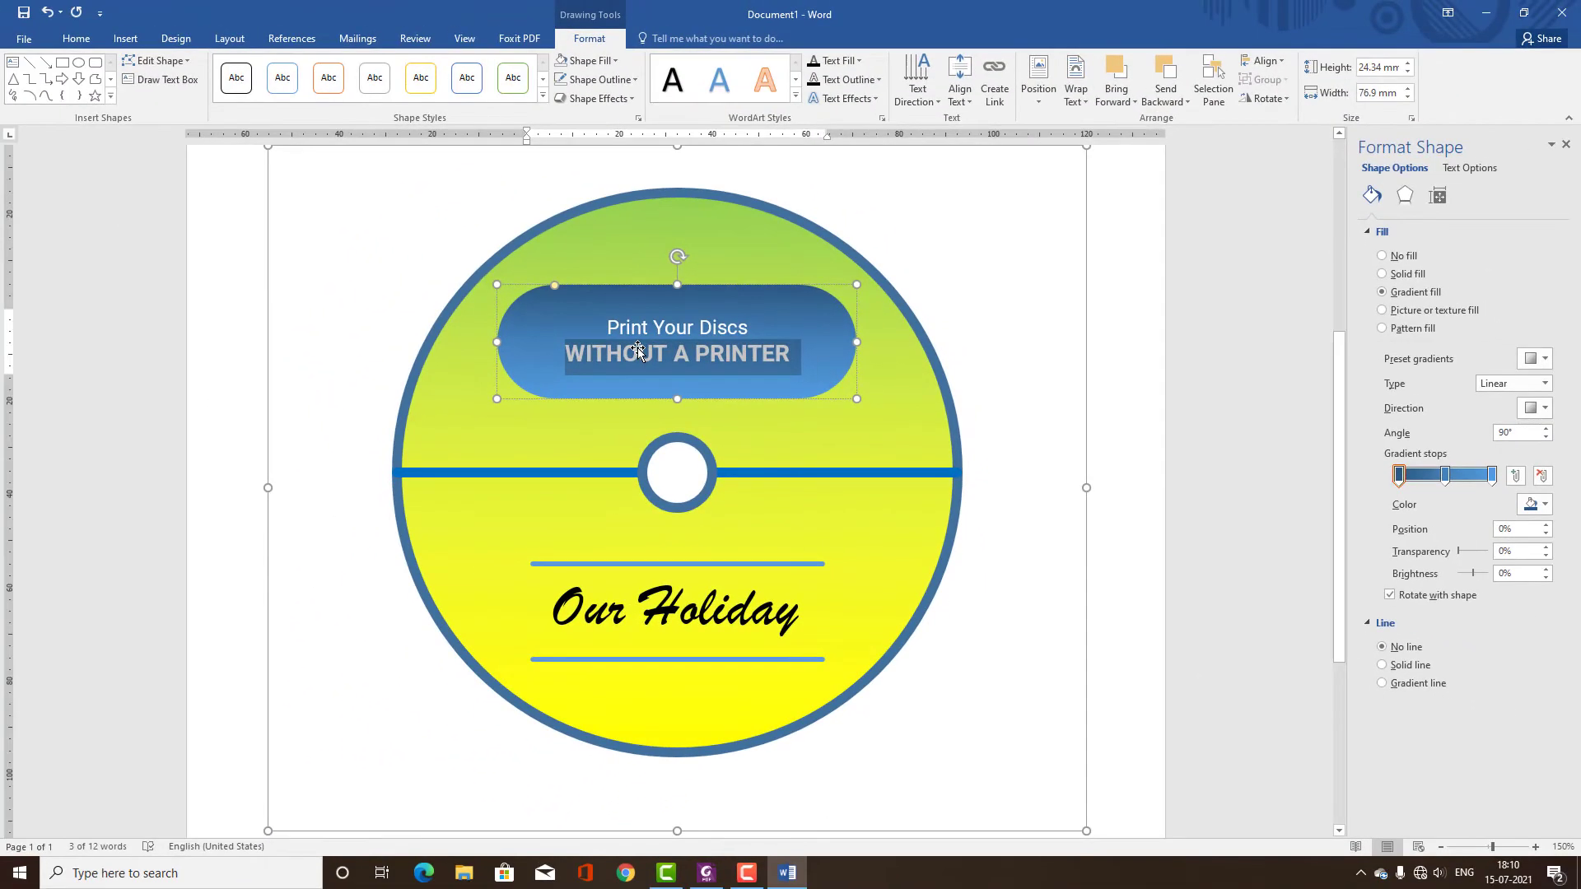
{"action": "key", "text": "ctrl+shift+period"}
{"action": "key", "text": "ctrl+shift+period"}
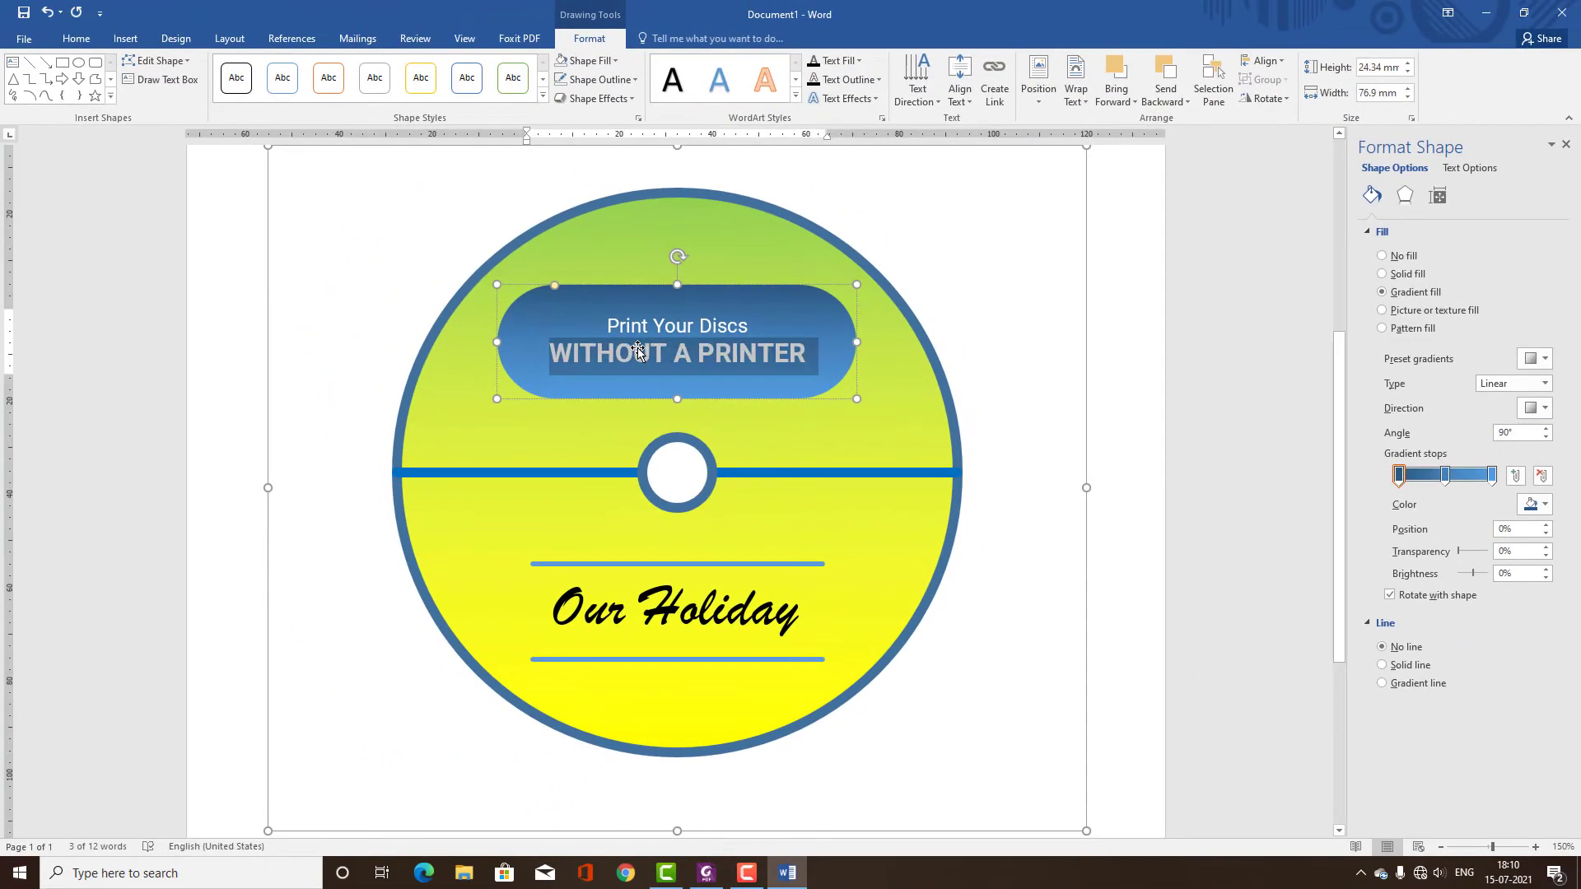
{"action": "left_click_drag", "start_coordinate": [607, 326], "coordinate": [736, 327]}
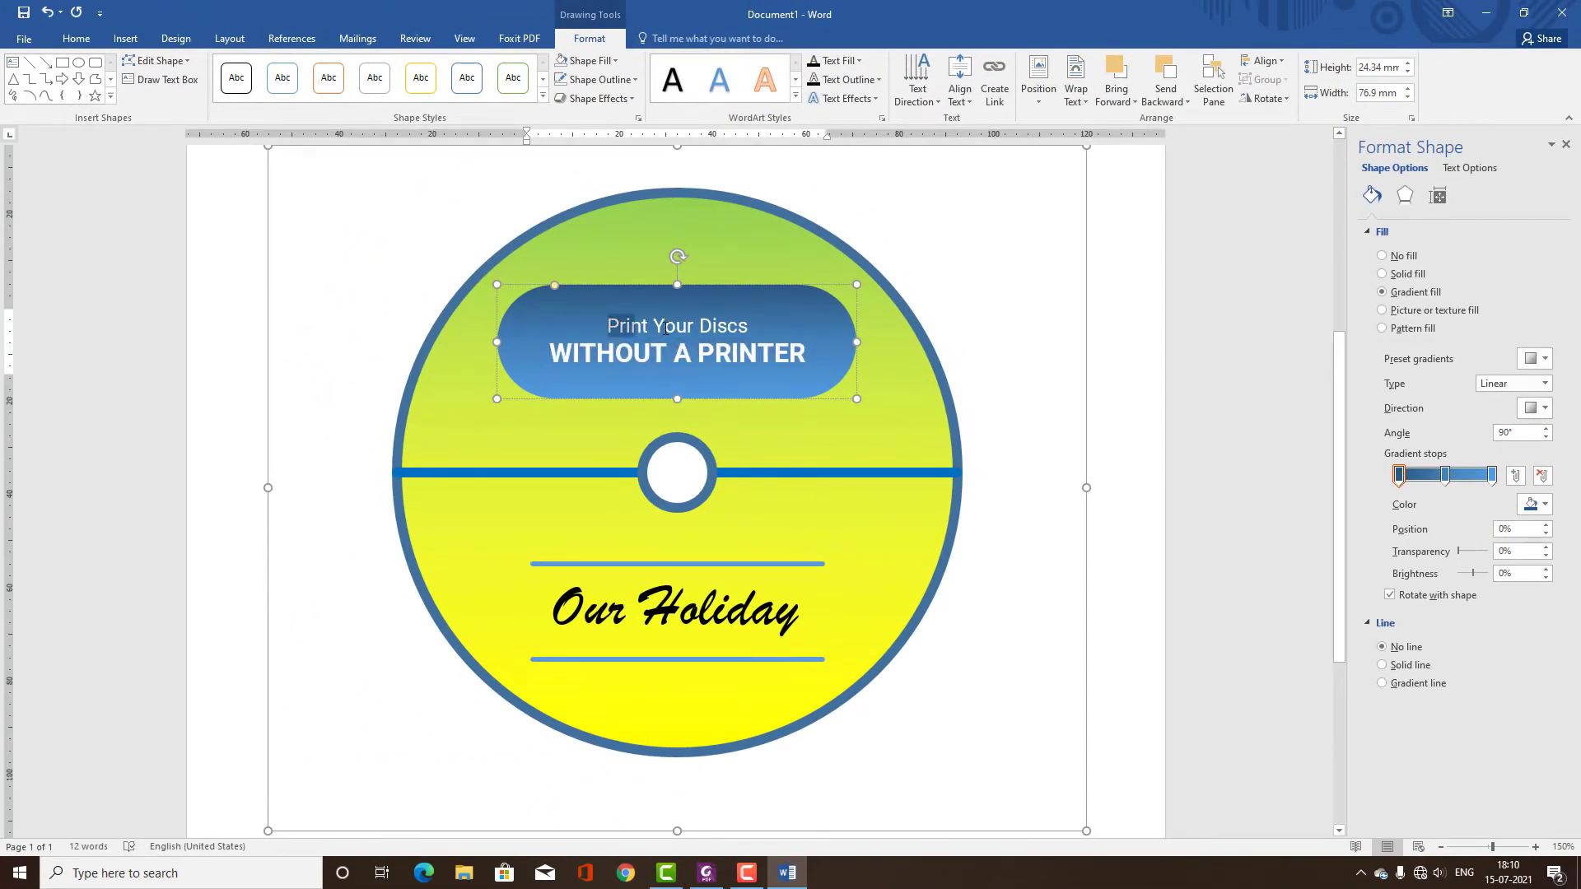
- Set 'Print Your Discs' in Edwardian Script ITC and enlarge it two sizes
{"action": "left_click_drag", "start_coordinate": [743, 331], "coordinate": [755, 328]}
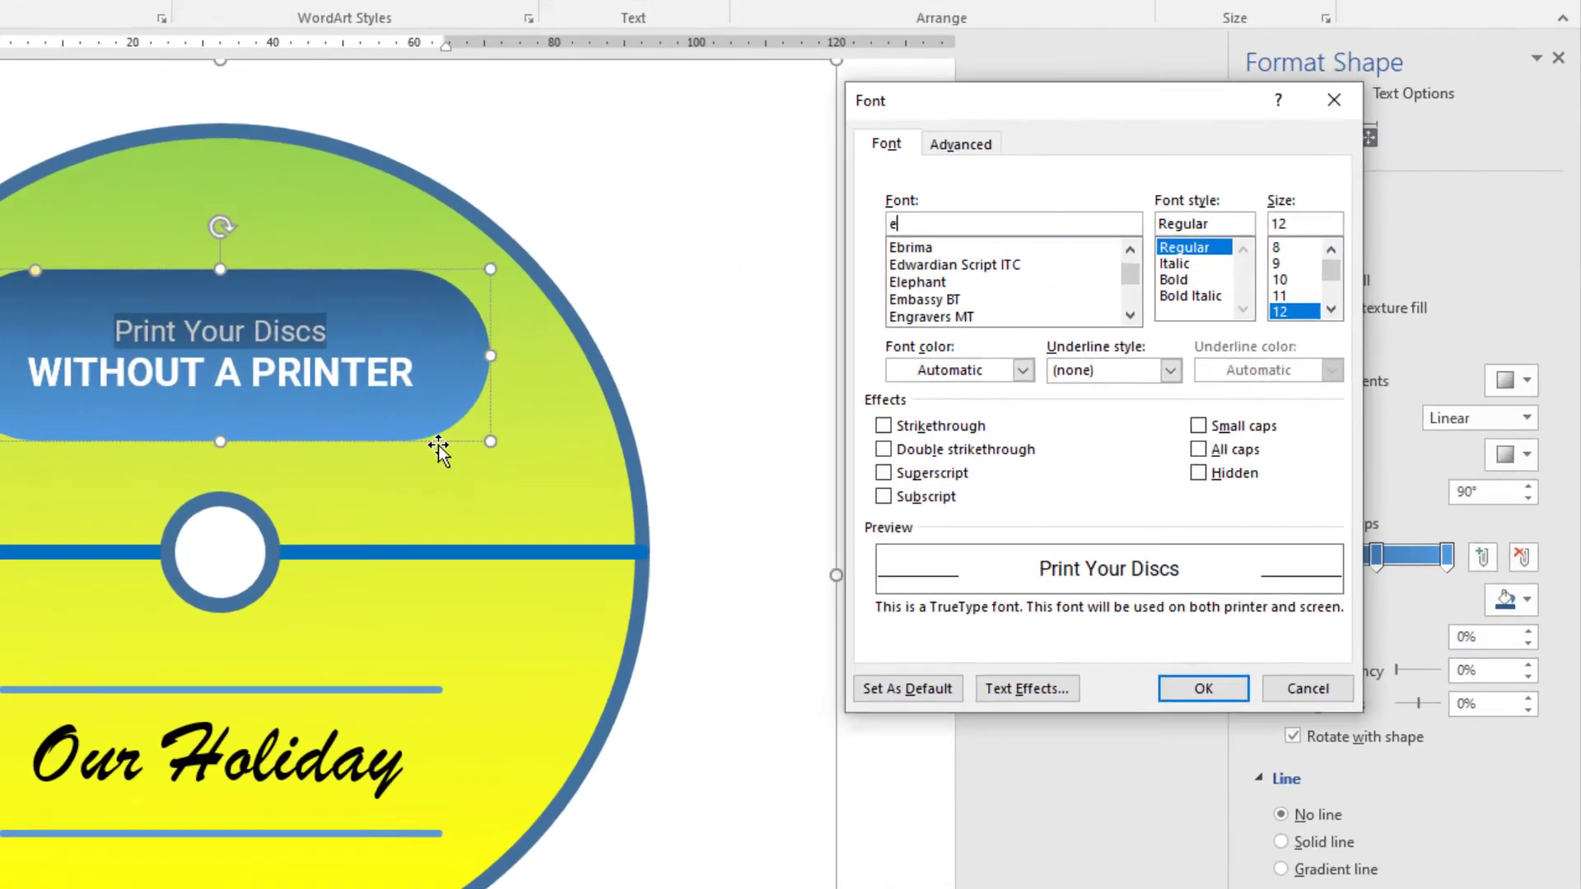
{"action": "type", "text": "ed"}
{"action": "key", "text": "Return"}
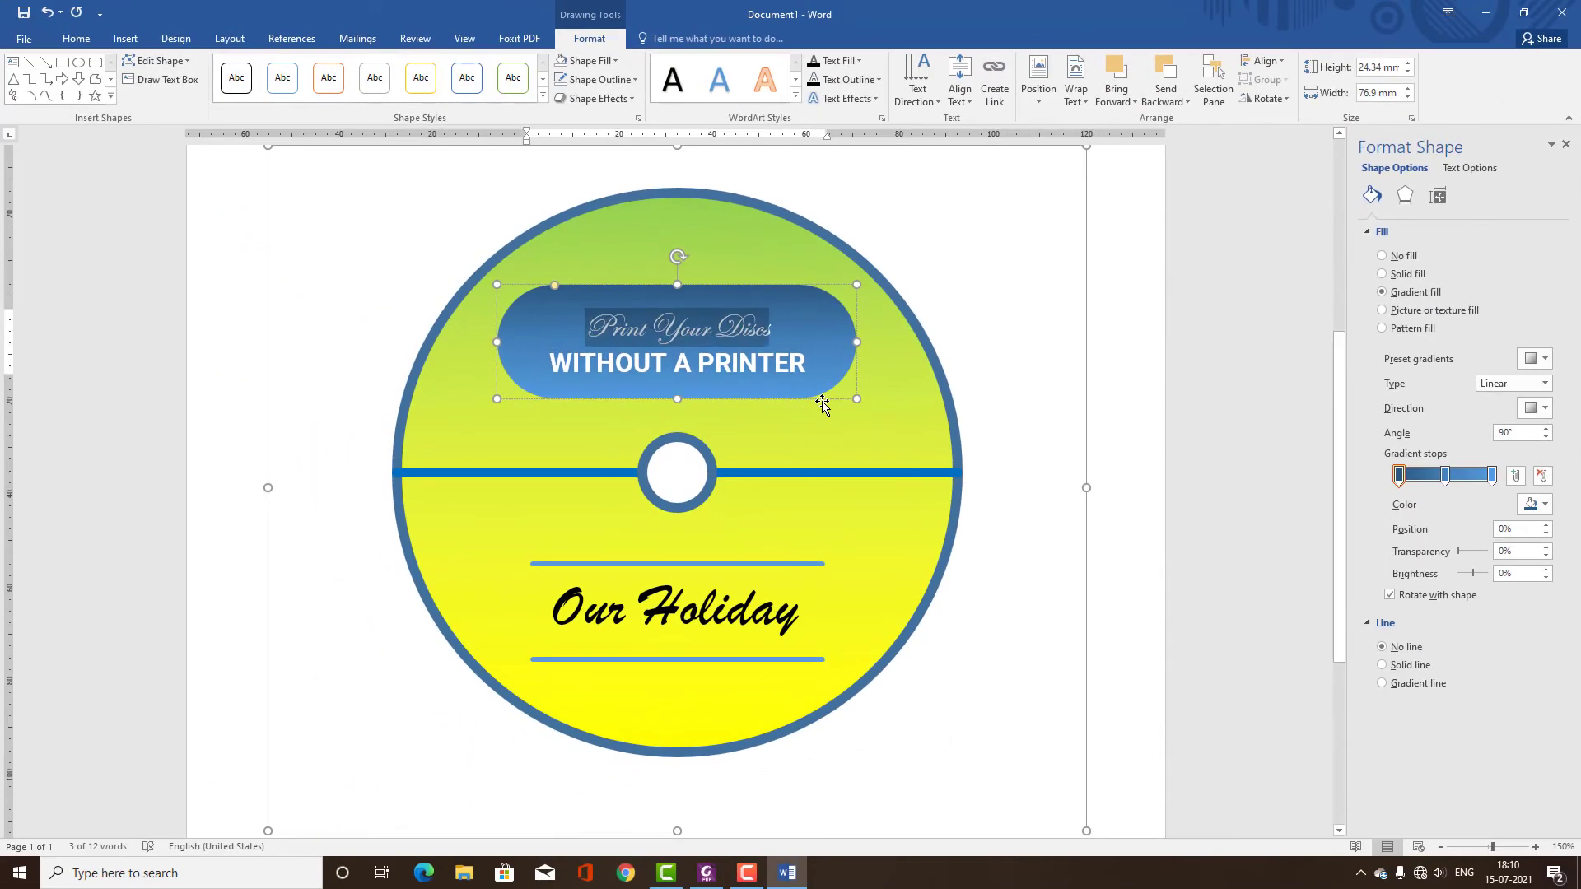
{"action": "key", "text": "ctrl+bracketright"}
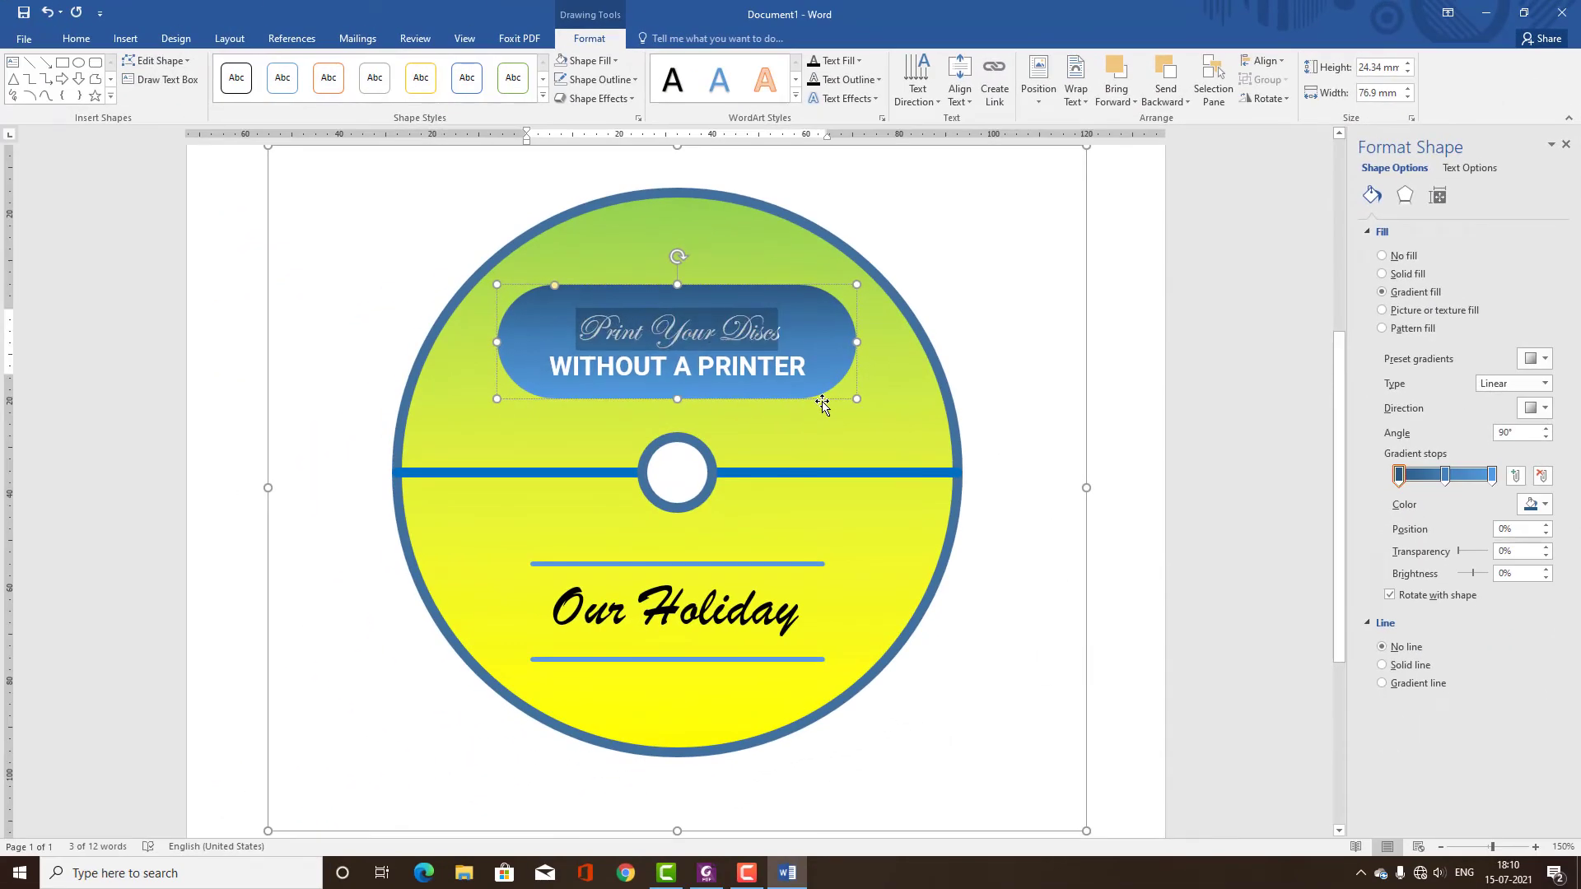
{"action": "key", "text": "ctrl+bracketright"}
{"action": "key", "text": "ctrl+bracketright"}
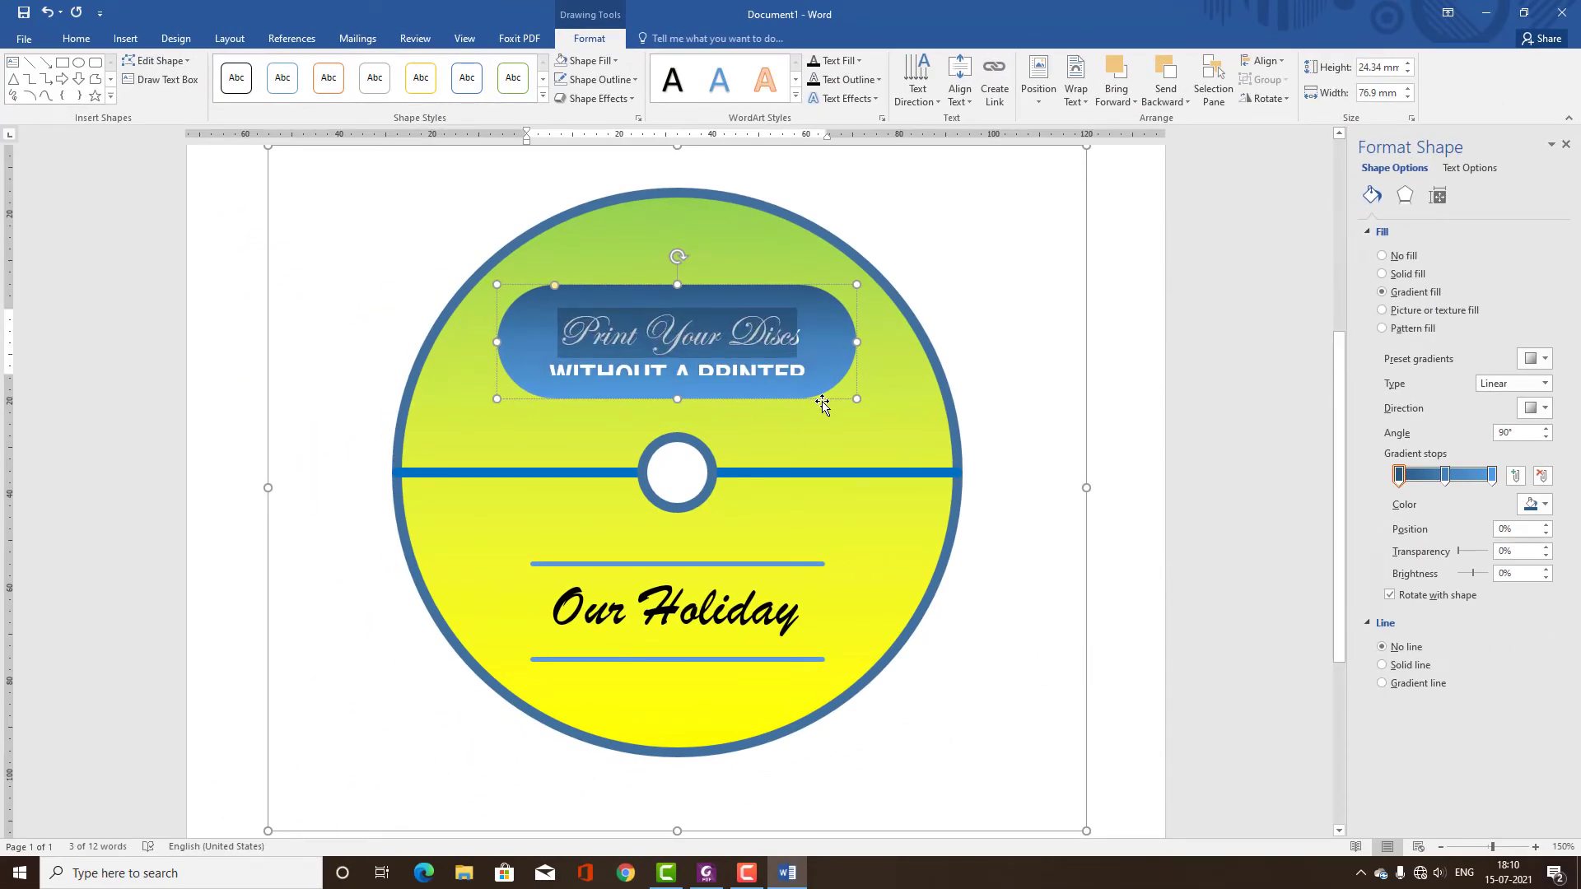
- Shrink 'WITHOUT A PRINTER' by a net one size so it fits the pill
{"action": "left_click", "coordinate": [827, 372]}
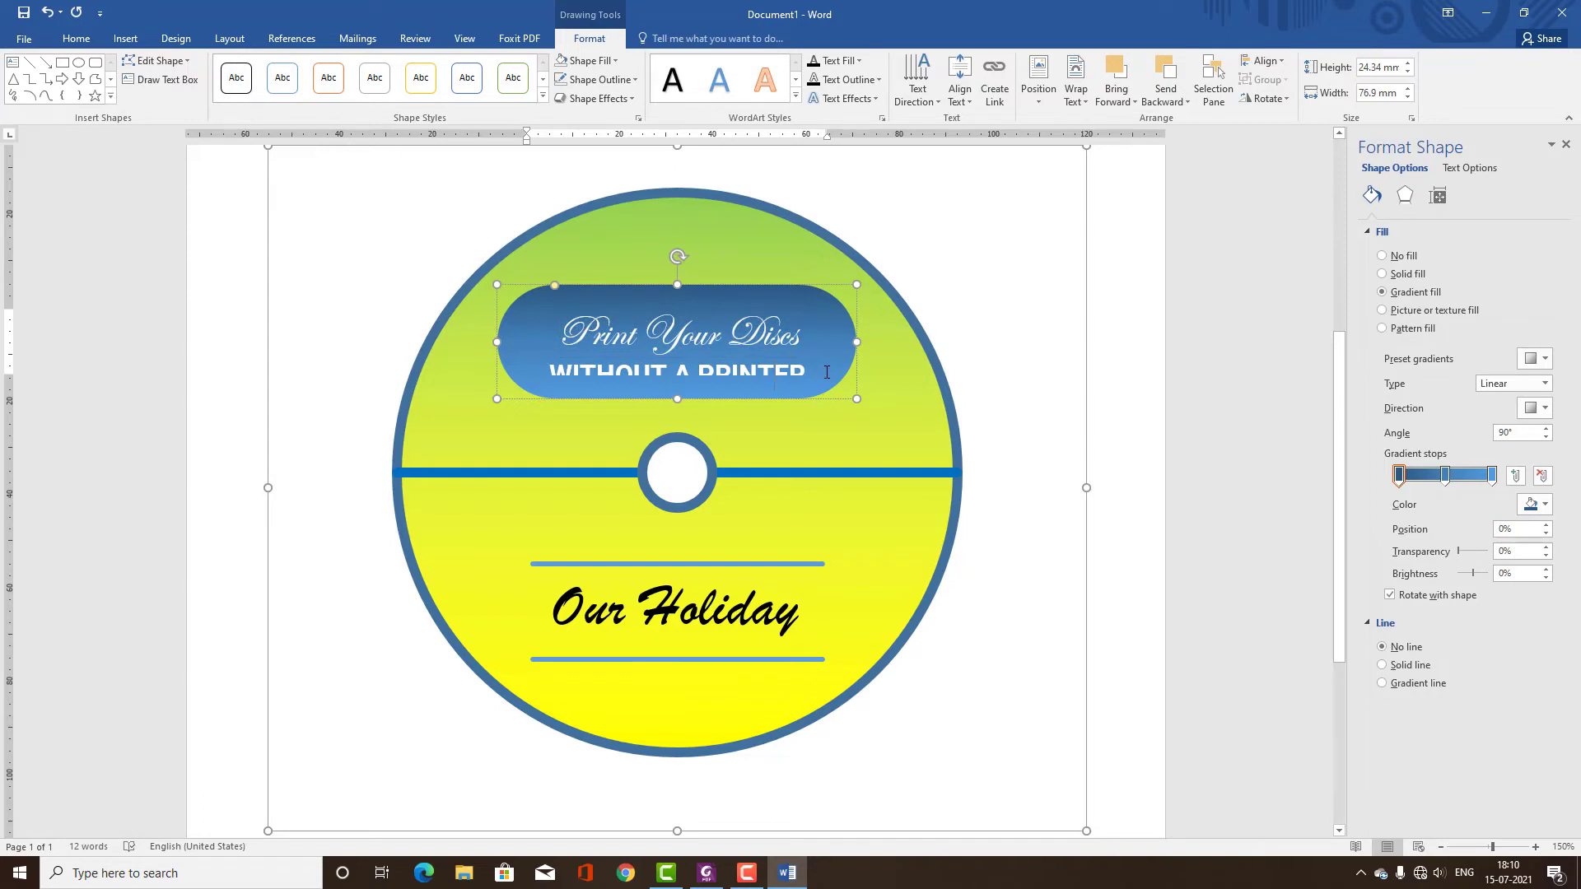
{"action": "triple_click", "coordinate": [826, 372]}
{"action": "key", "text": "ctrl+bracketleft"}
{"action": "key", "text": "ctrl+bracketleft"}
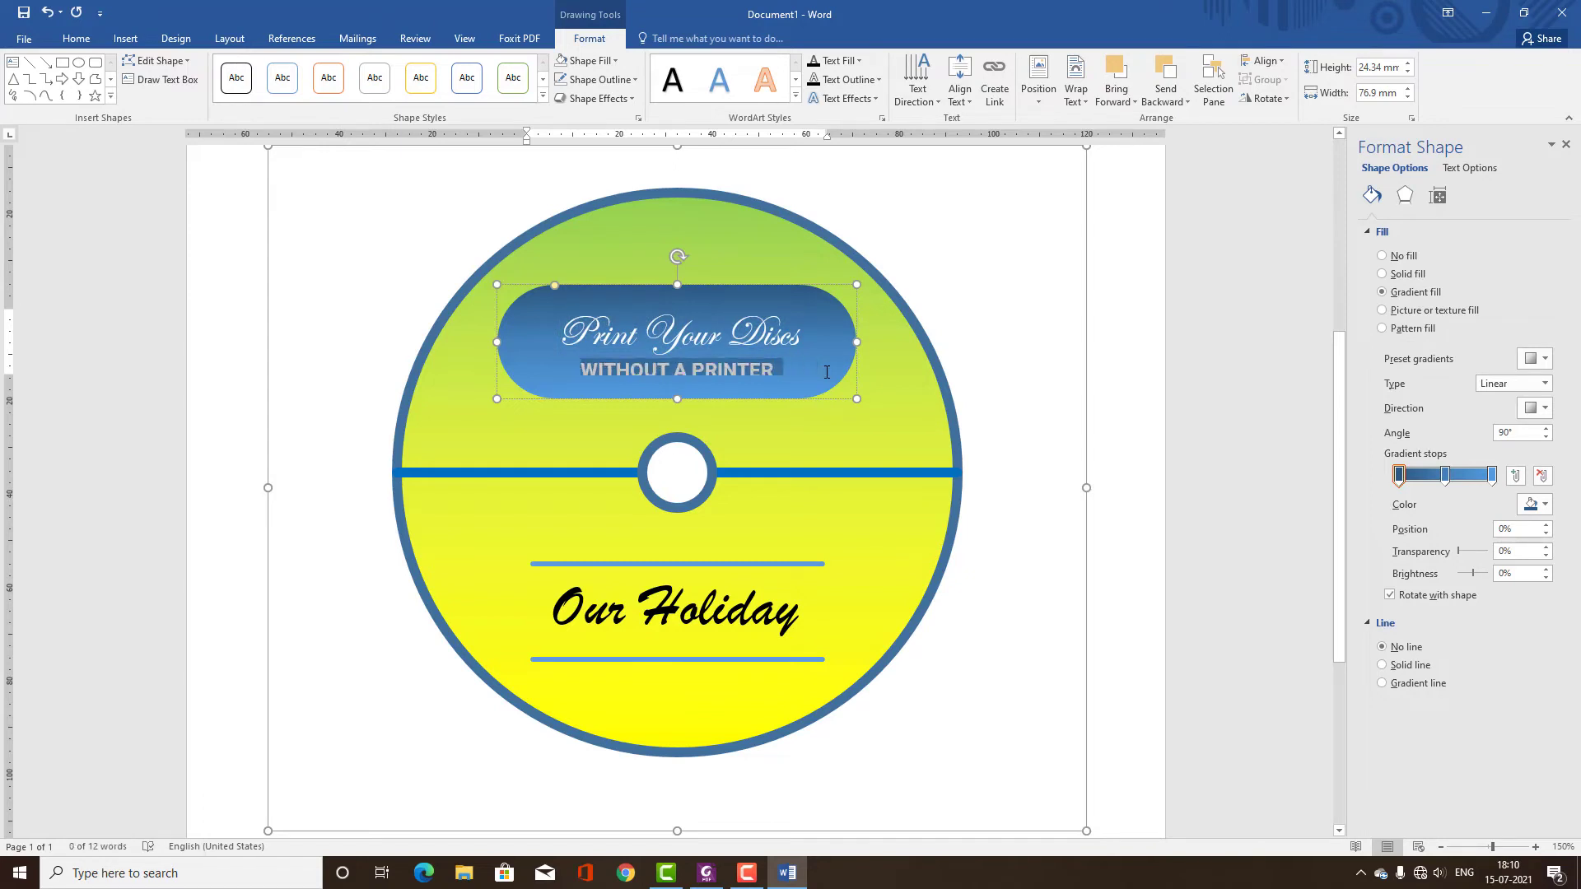
{"action": "key", "text": "ctrl+bracketleft"}
{"action": "key", "text": "ctrl+bracketleft"}
{"action": "key", "text": "ctrl+bracketright"}
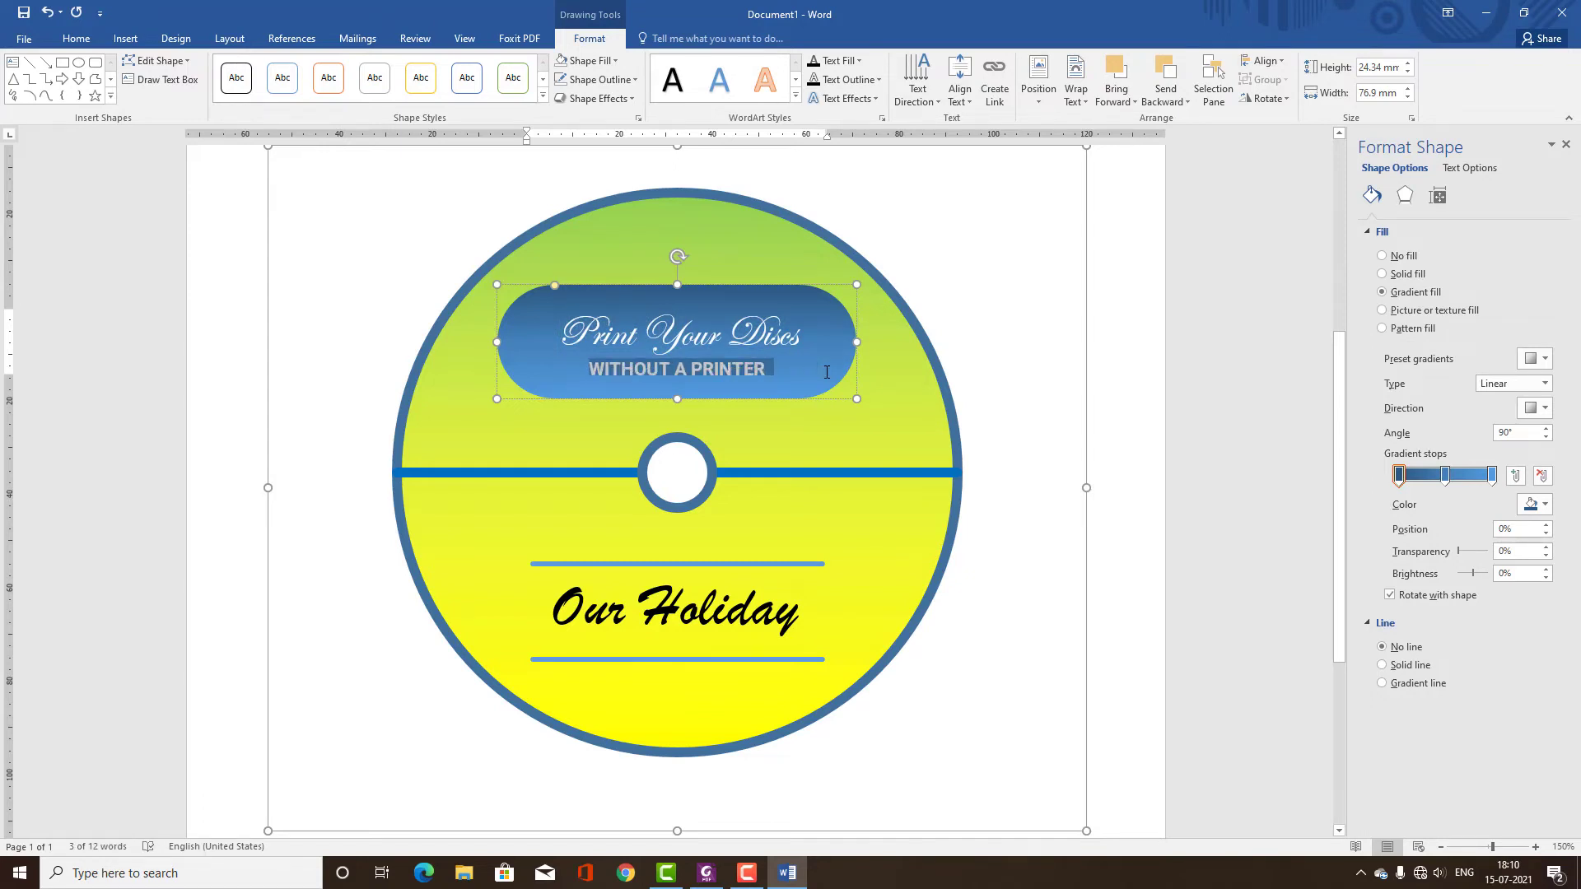
{"action": "left_click", "coordinate": [764, 325]}
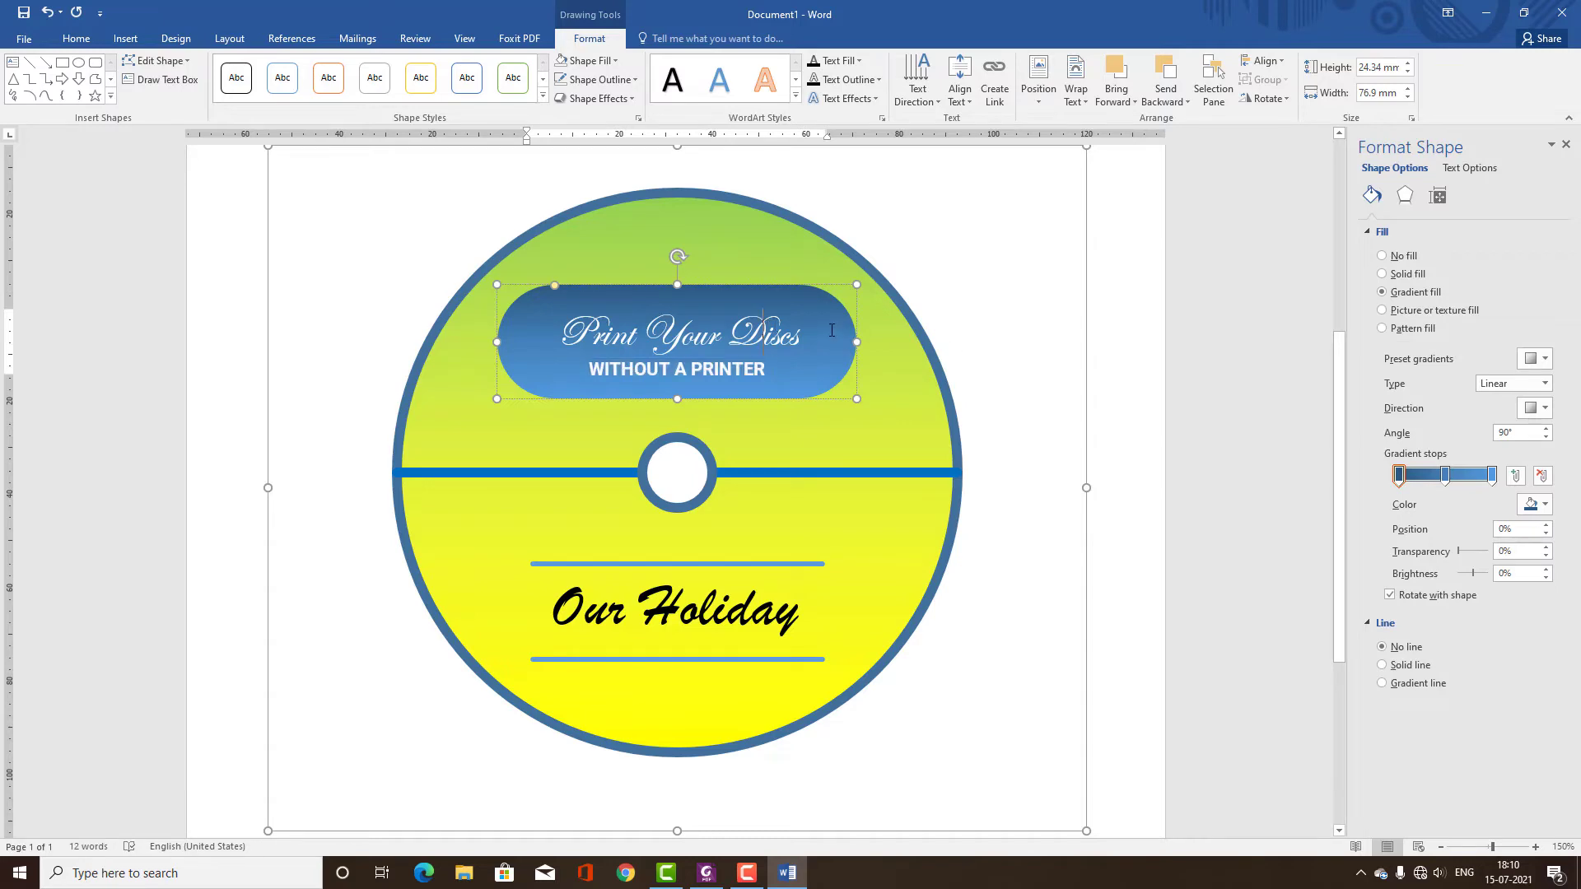
{"action": "triple_click", "coordinate": [832, 330]}
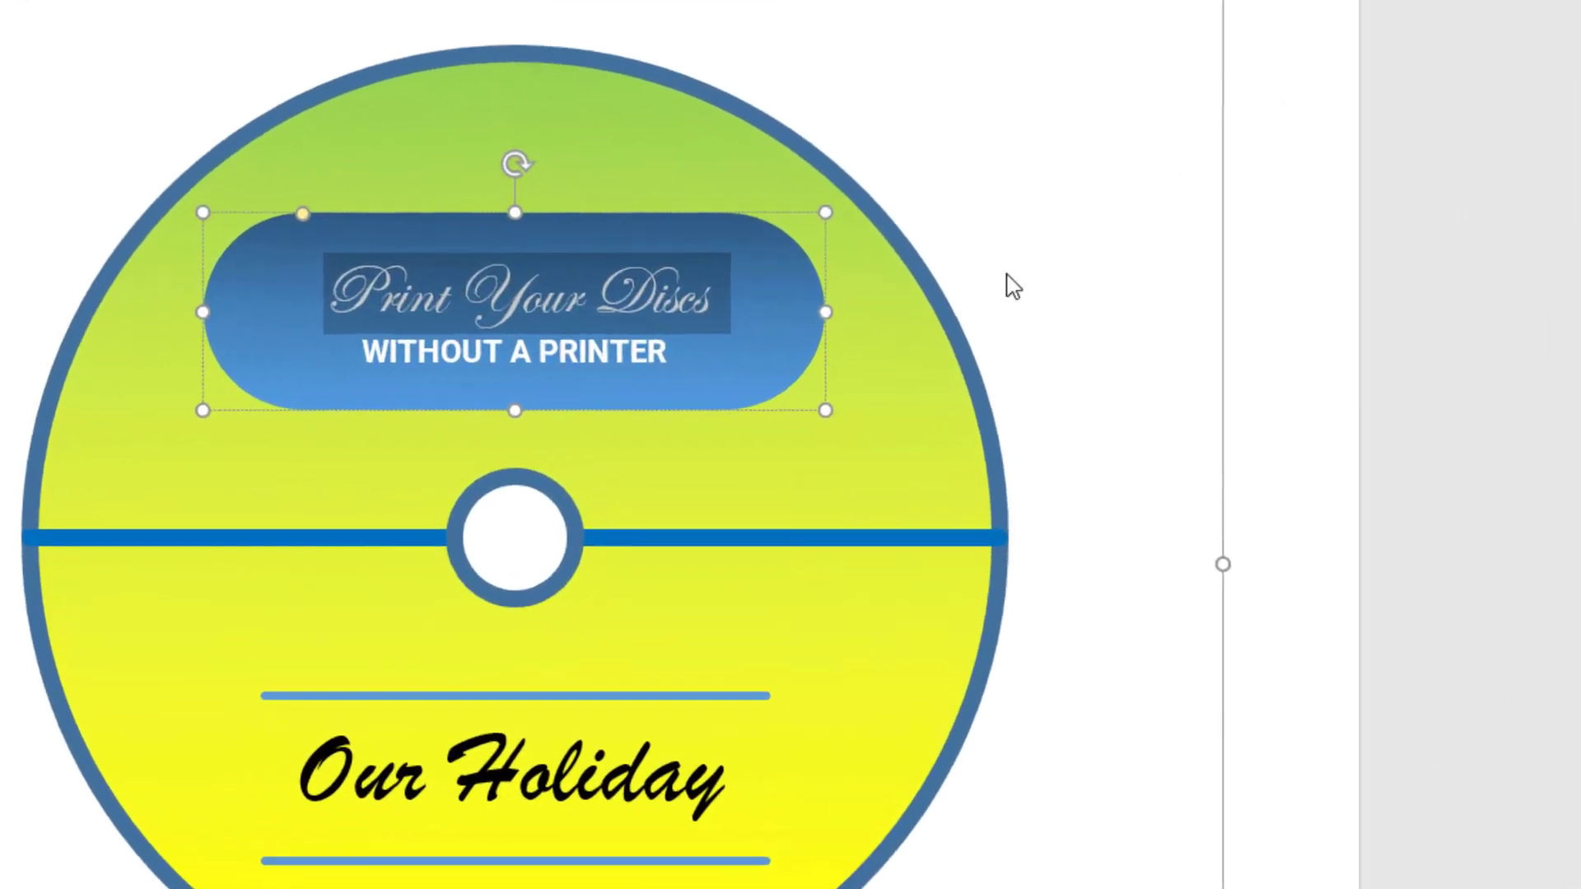
{"action": "left_click", "coordinate": [1029, 321]}
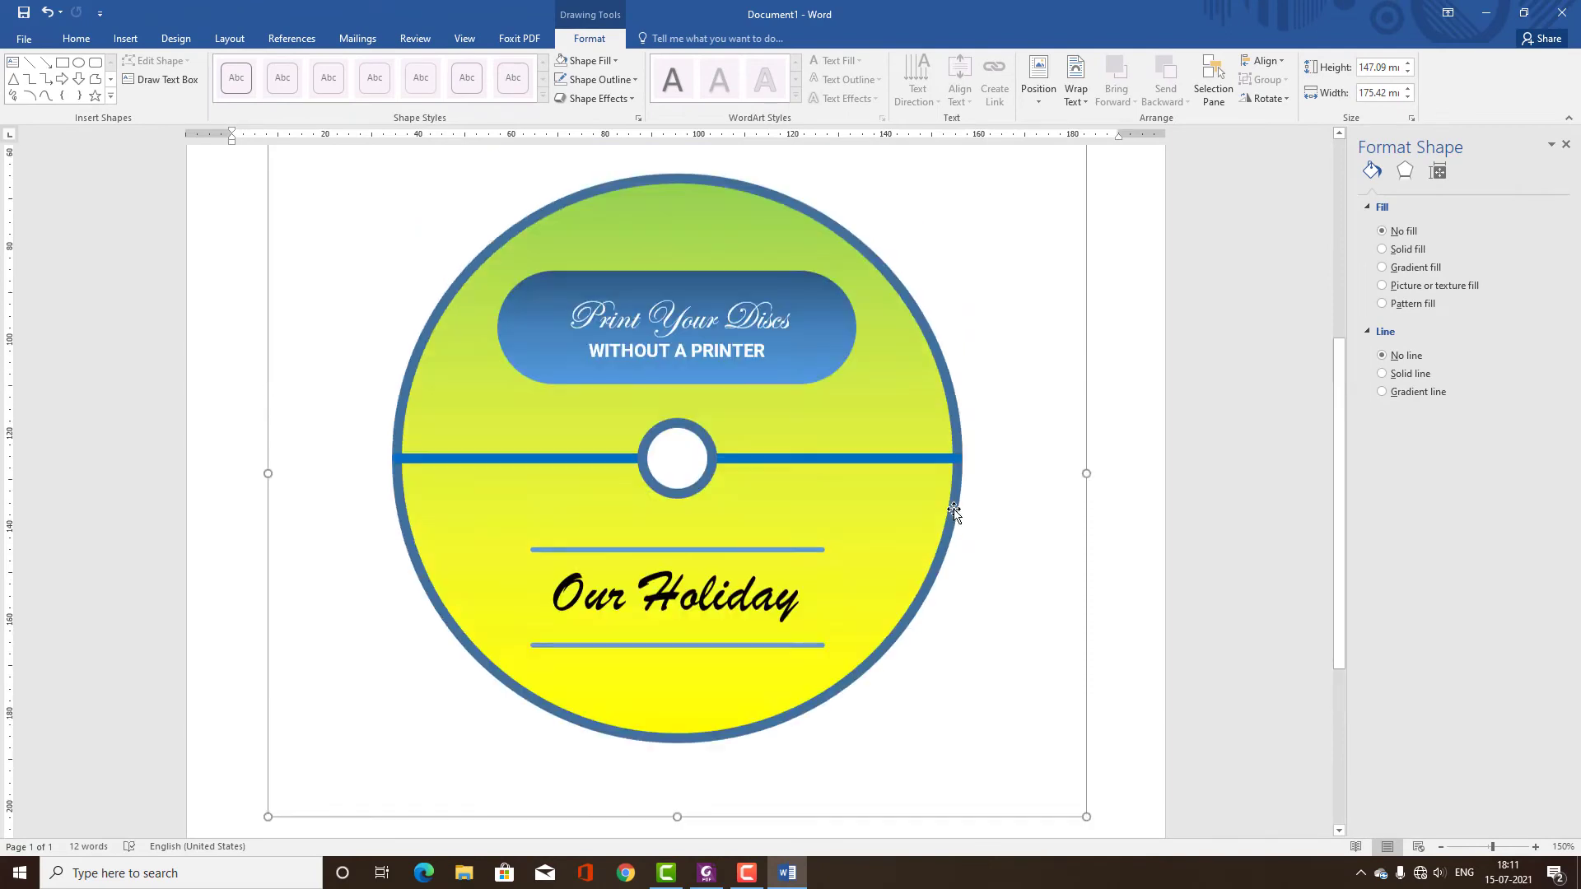
- Trim the disc canvas's height and width to 120.99 mm, then click below the disc
{"action": "scroll", "coordinate": [954, 515], "scroll_direction": "up", "scroll_amount": 3}
{"action": "scroll", "coordinate": [813, 700], "scroll_direction": "down", "scroll_amount": 2}
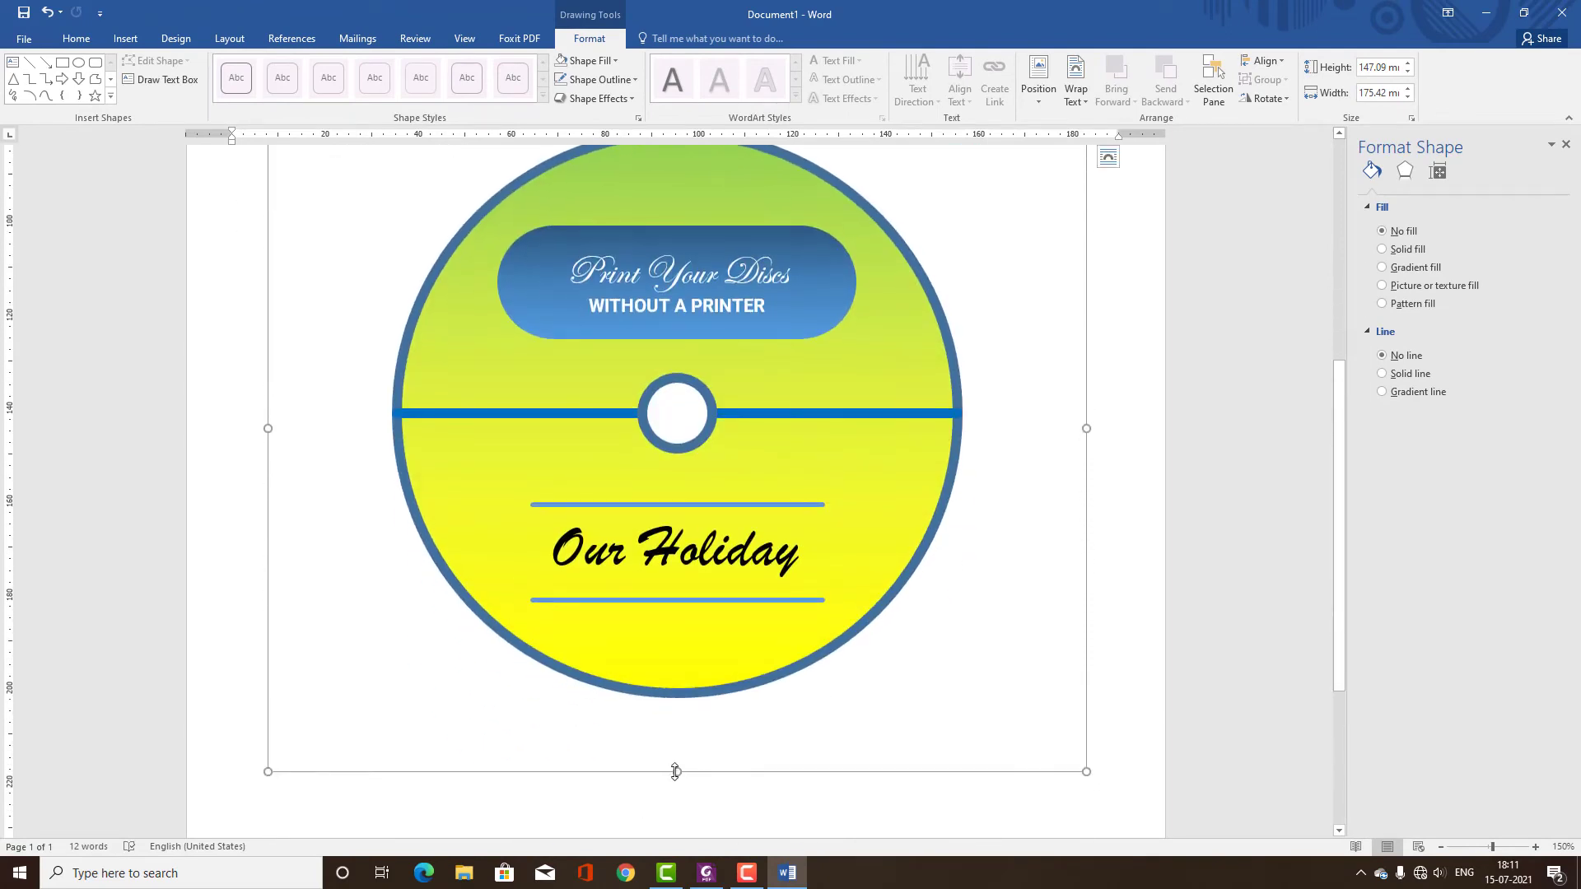
{"action": "left_click_drag", "start_coordinate": [675, 771], "coordinate": [683, 593]}
{"action": "left_click_drag", "start_coordinate": [874, 529], "coordinate": [875, 529]}
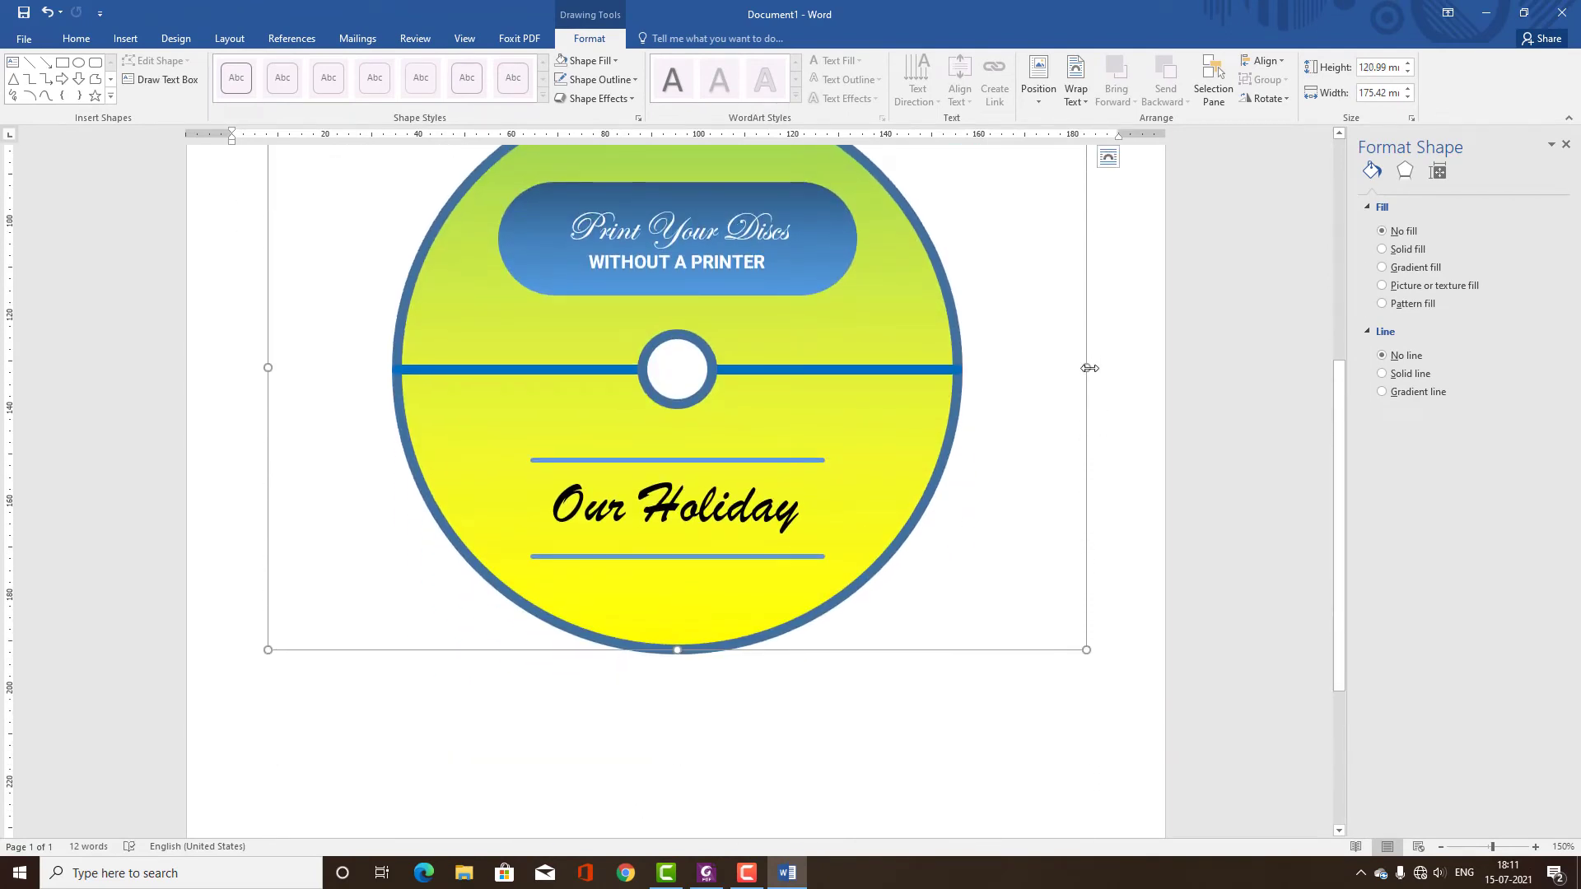
{"action": "left_click_drag", "start_coordinate": [1089, 368], "coordinate": [957, 379]}
{"action": "scroll", "coordinate": [883, 547], "scroll_direction": "up", "scroll_amount": 3}
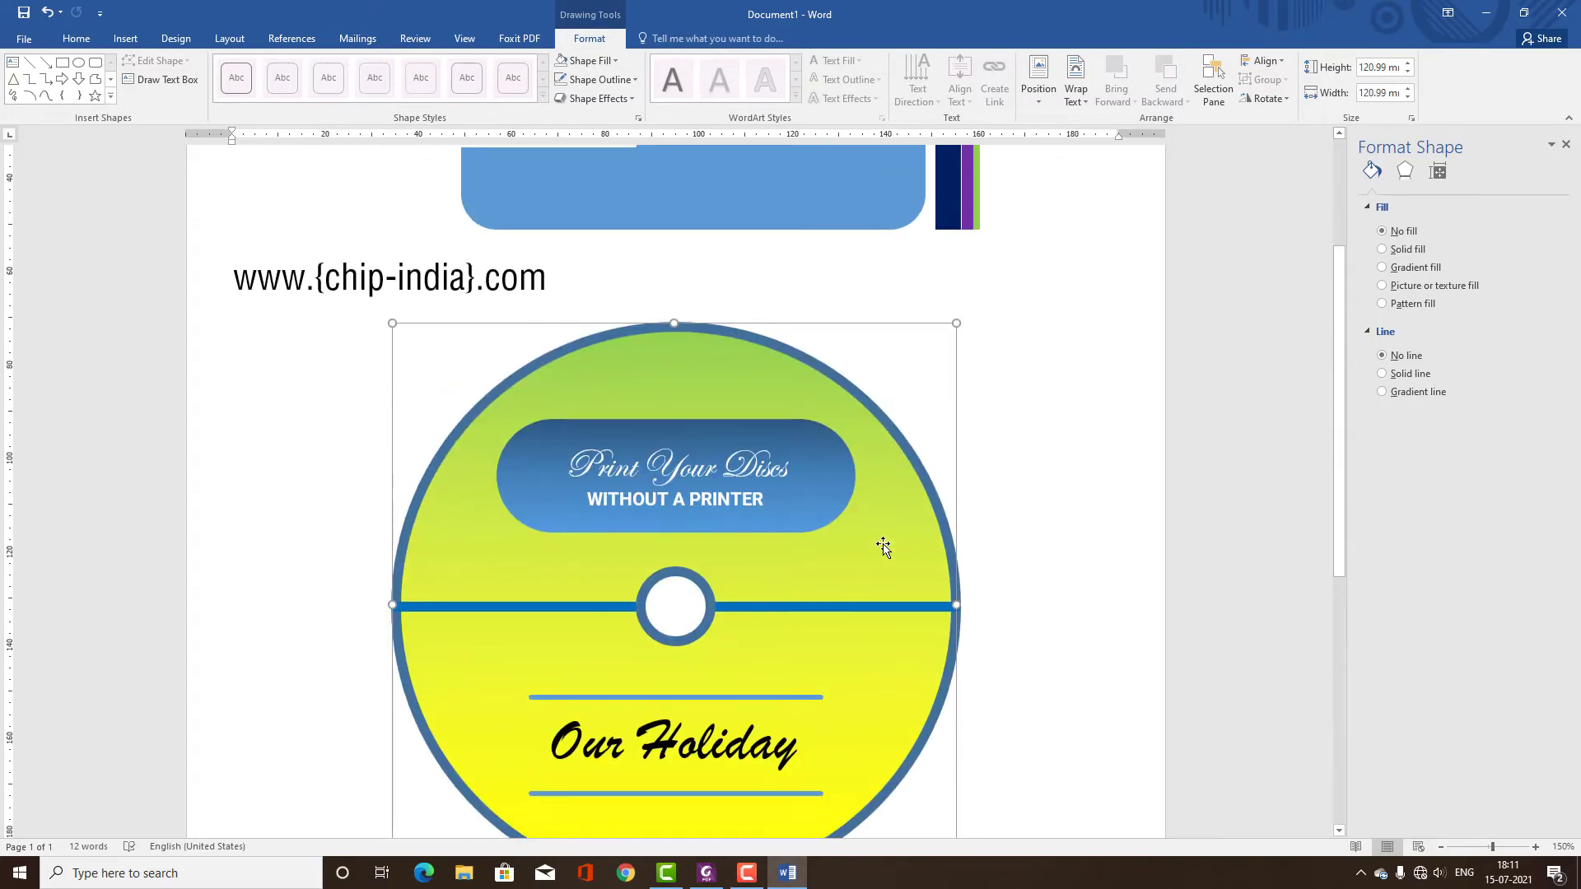
{"action": "scroll", "coordinate": [883, 548], "scroll_direction": "down", "scroll_amount": 3}
{"action": "left_click", "coordinate": [918, 561]}
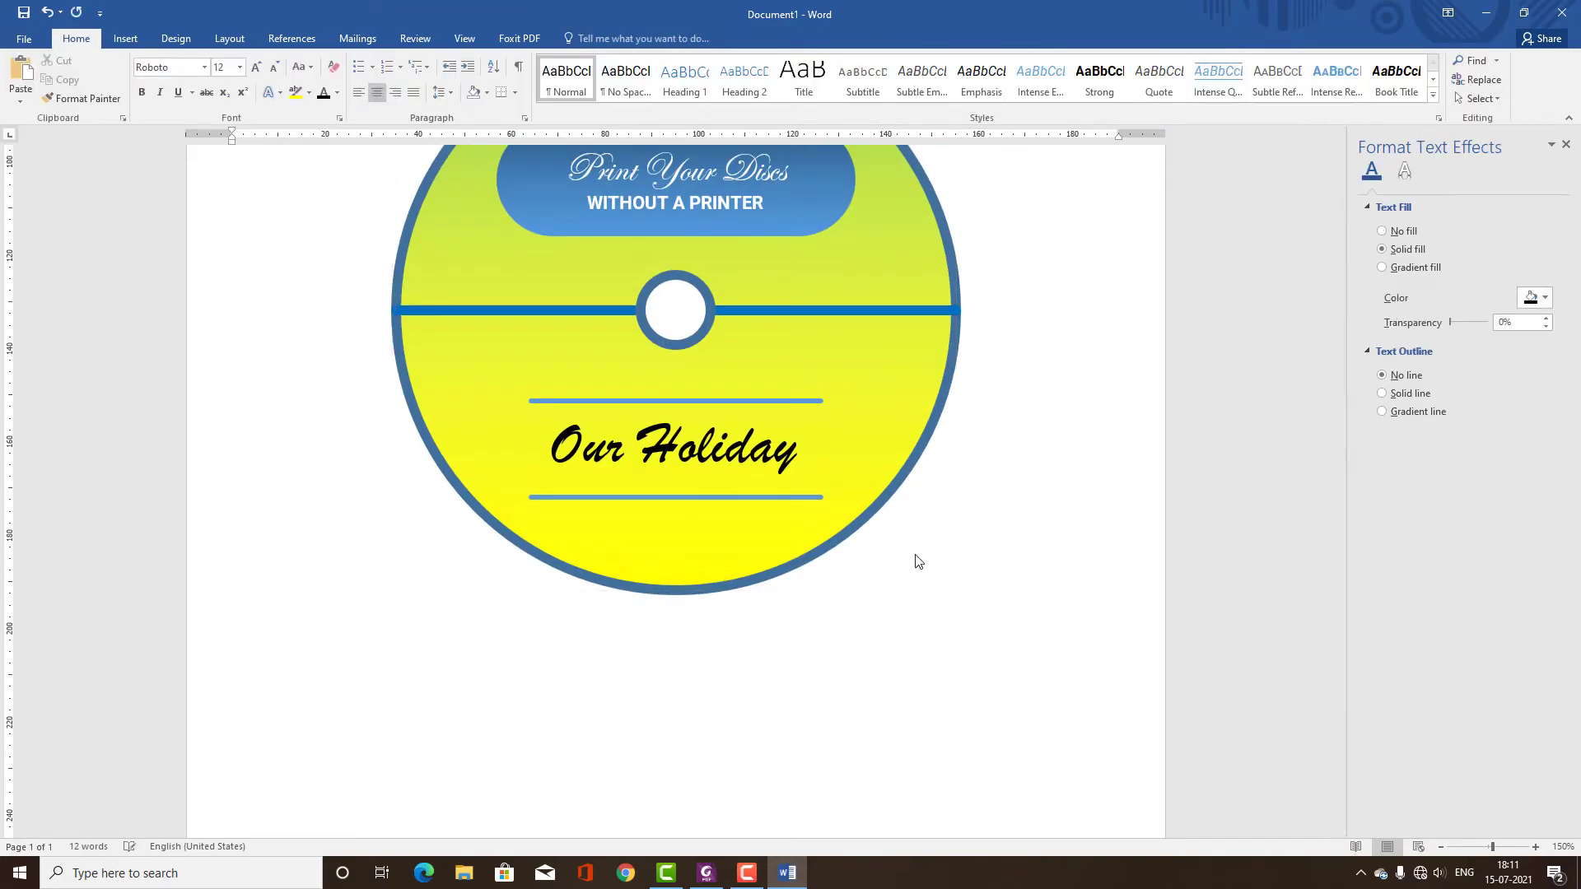
- Compare the label against the PDF reference copy, then return to Word
{"action": "scroll", "coordinate": [898, 548], "scroll_direction": "up", "scroll_amount": 3}
{"action": "scroll", "coordinate": [897, 547], "scroll_direction": "up", "scroll_amount": 3}
{"action": "scroll", "coordinate": [898, 547], "scroll_direction": "down", "scroll_amount": 3}
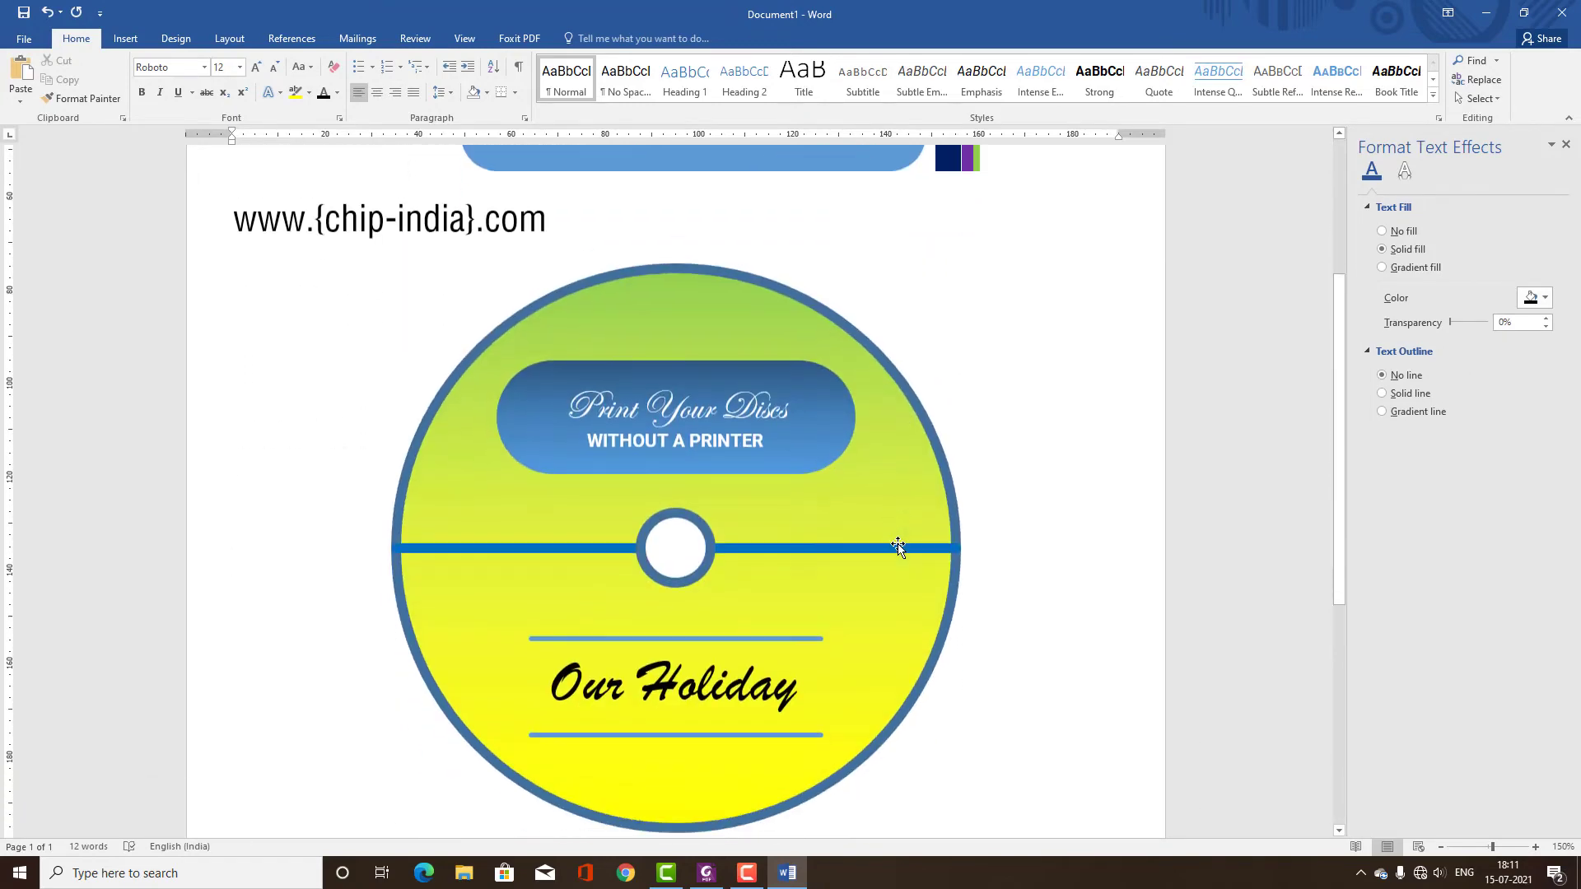
{"action": "scroll", "coordinate": [897, 548], "scroll_direction": "down", "scroll_amount": 3}
{"action": "key", "text": "alt+Tab"}
{"action": "scroll", "coordinate": [947, 527], "scroll_direction": "down", "scroll_amount": 3}
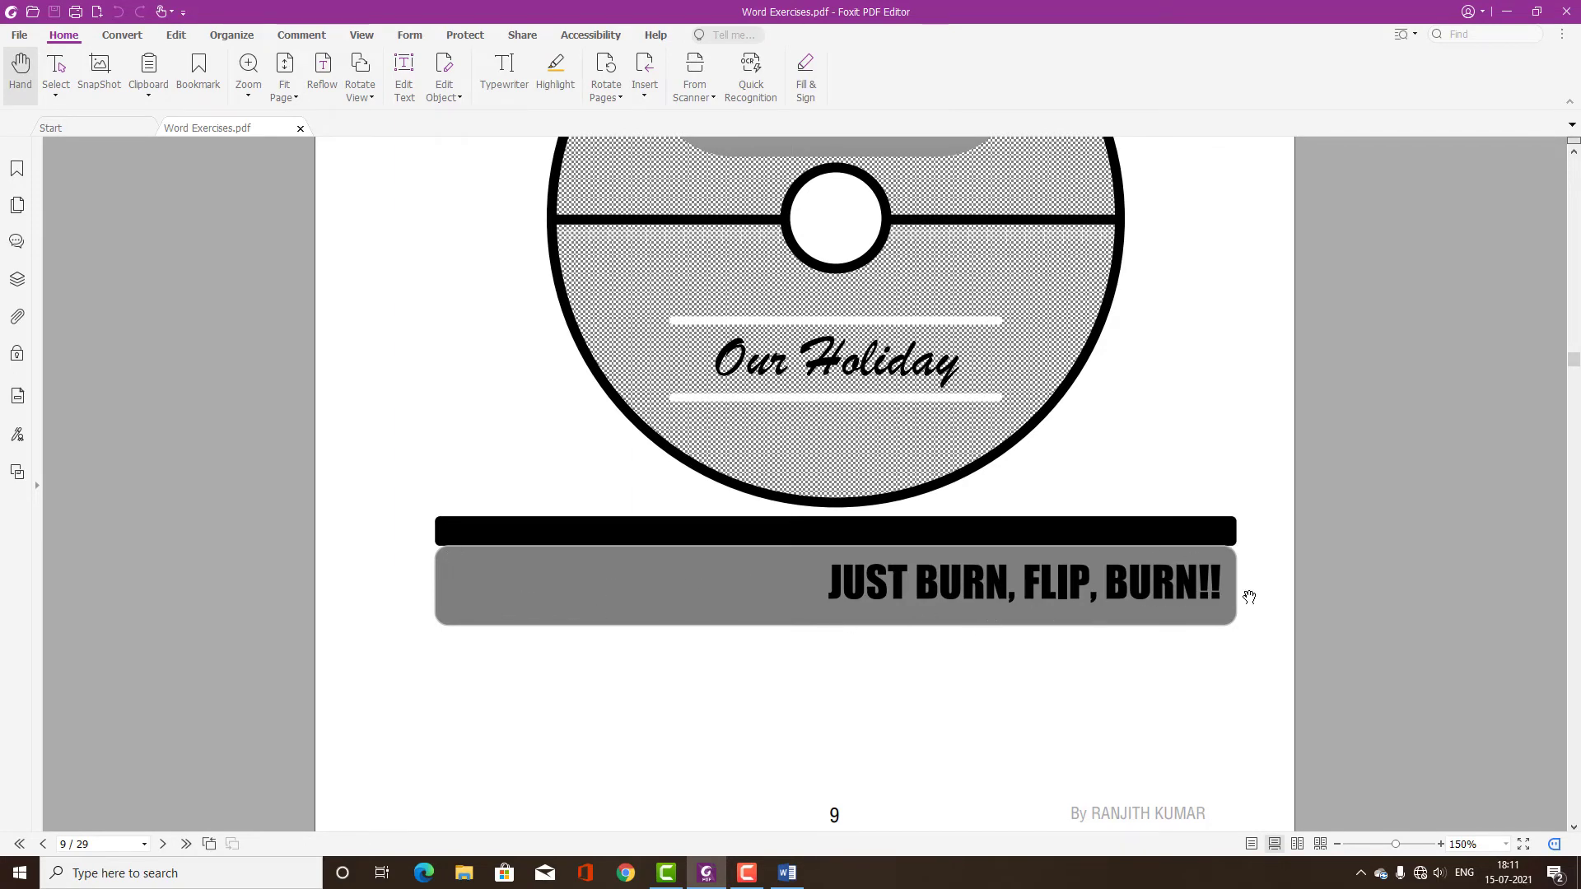
{"action": "key", "text": "alt+Tab"}
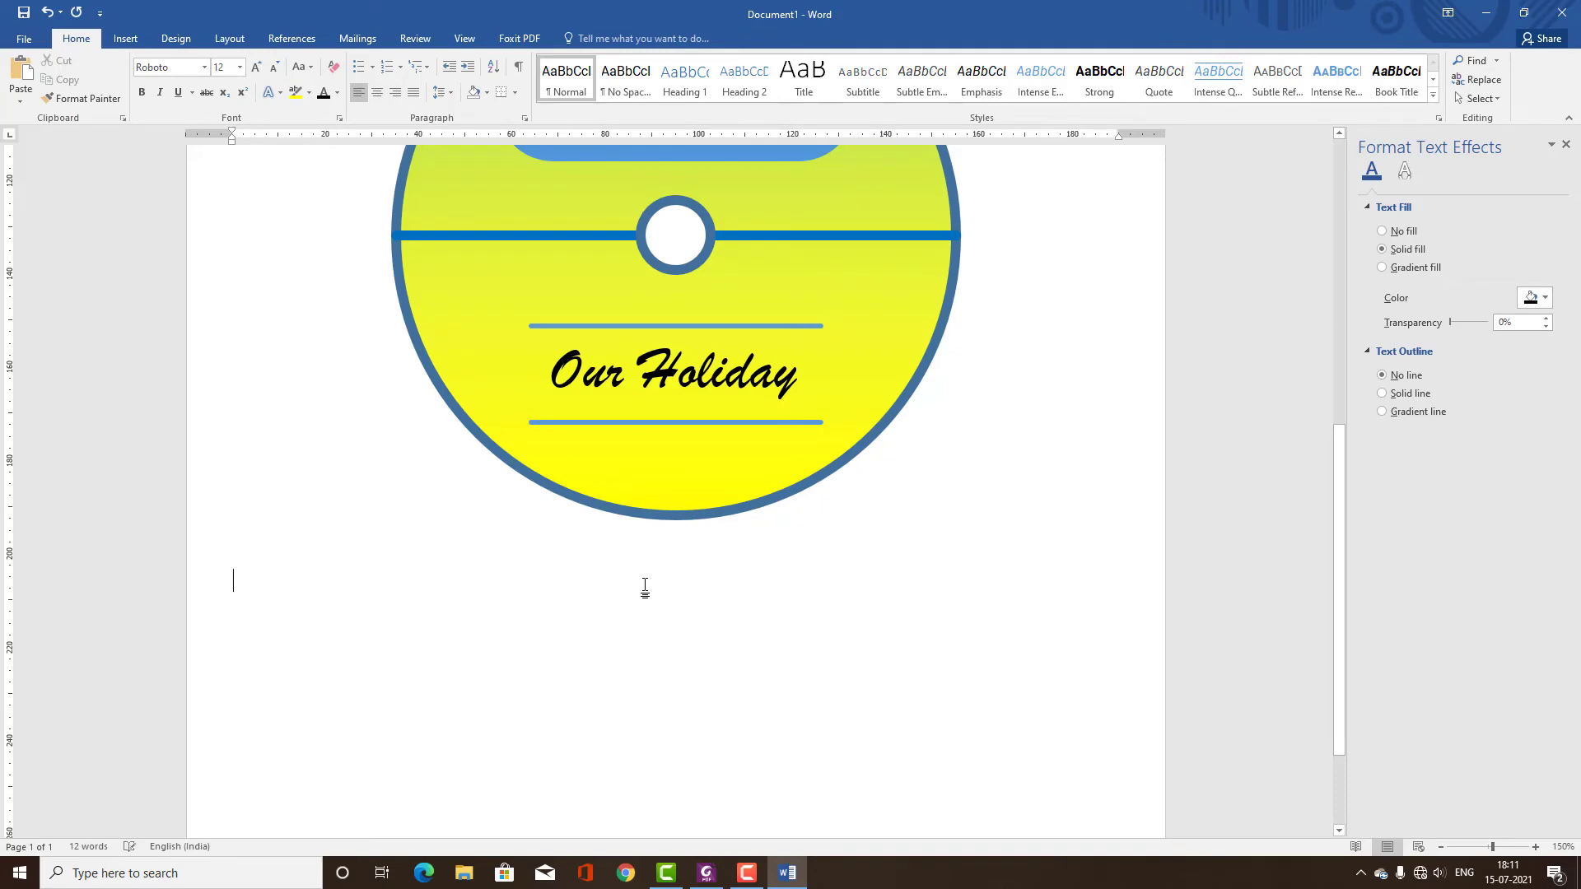
- Center the empty paragraph below the disc and insert a new, widened drawing canvas
{"action": "key", "text": "ctrl+e"}
{"action": "left_click", "coordinate": [125, 38]}
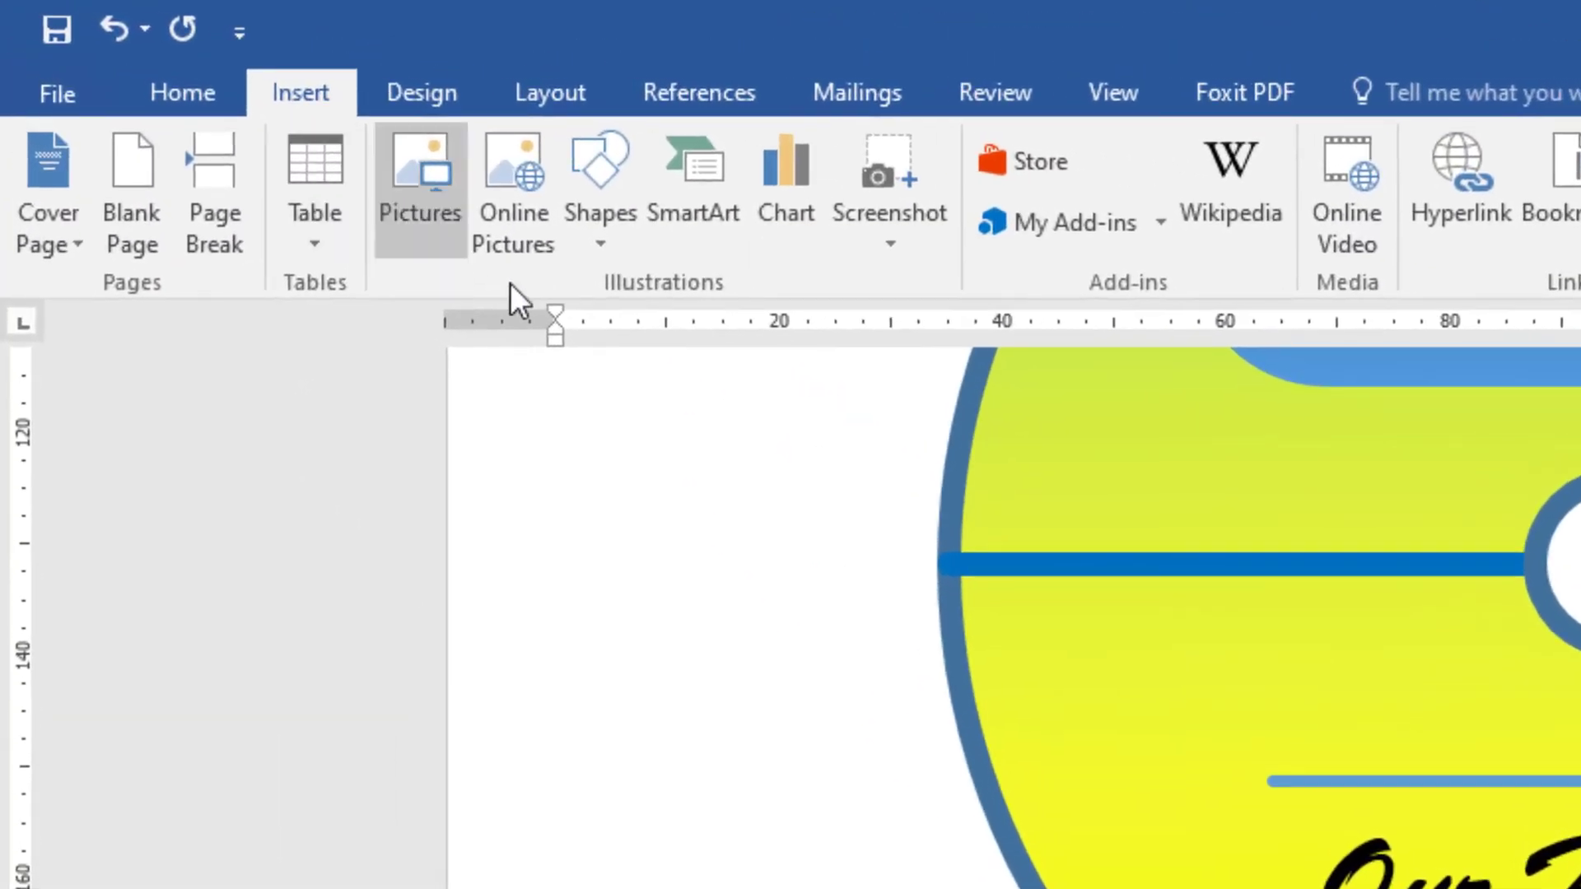
{"action": "left_click", "coordinate": [619, 239]}
{"action": "left_click", "coordinate": [795, 833]}
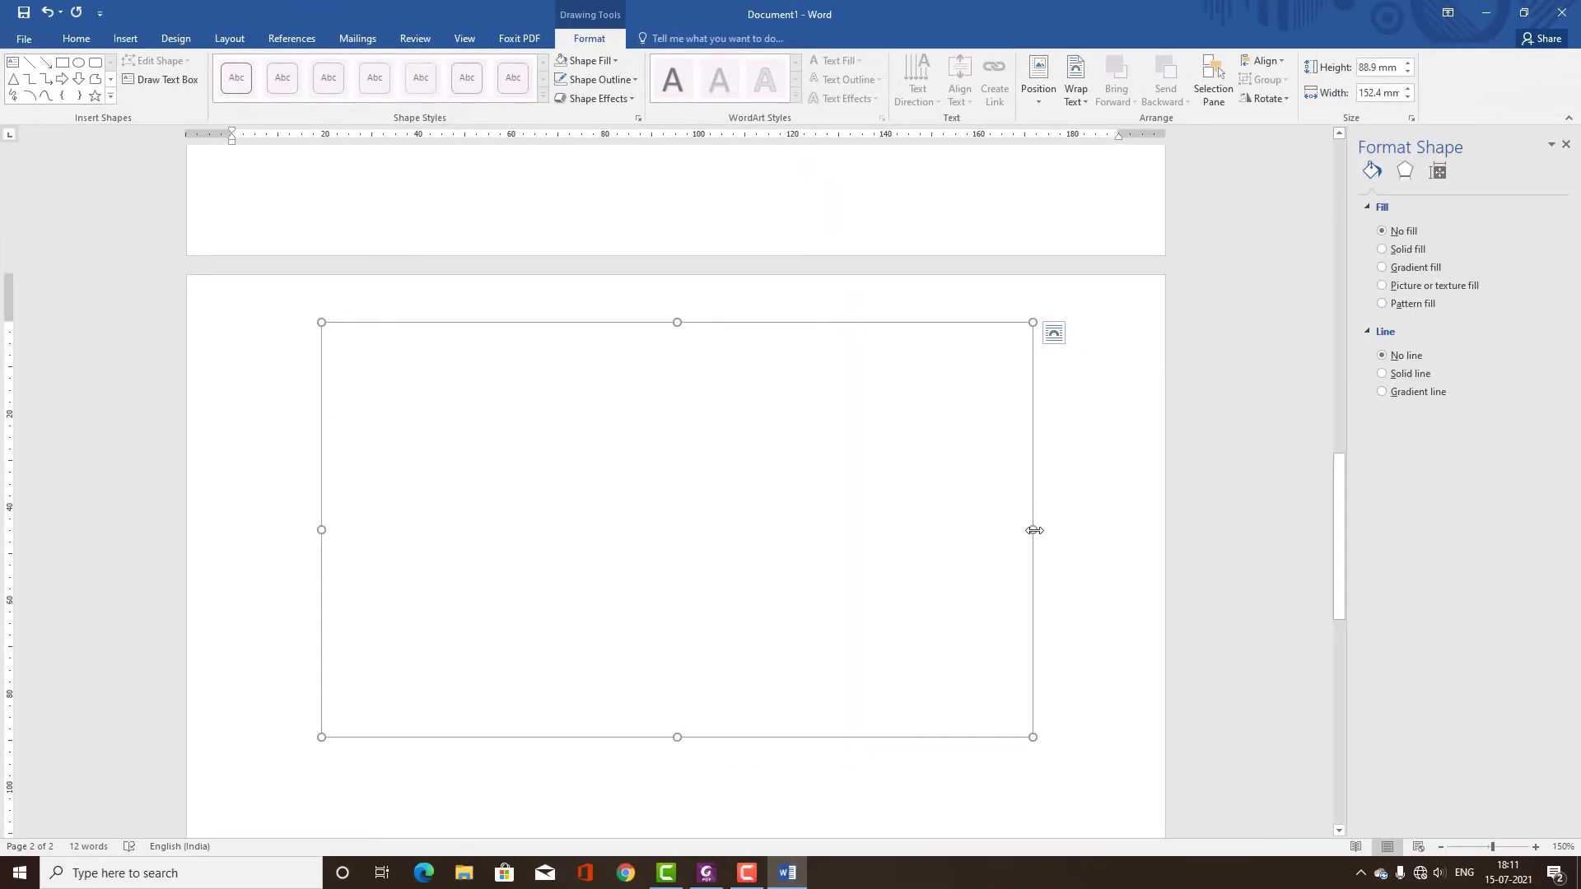
{"action": "left_click_drag", "start_coordinate": [1033, 530], "coordinate": [1133, 527]}
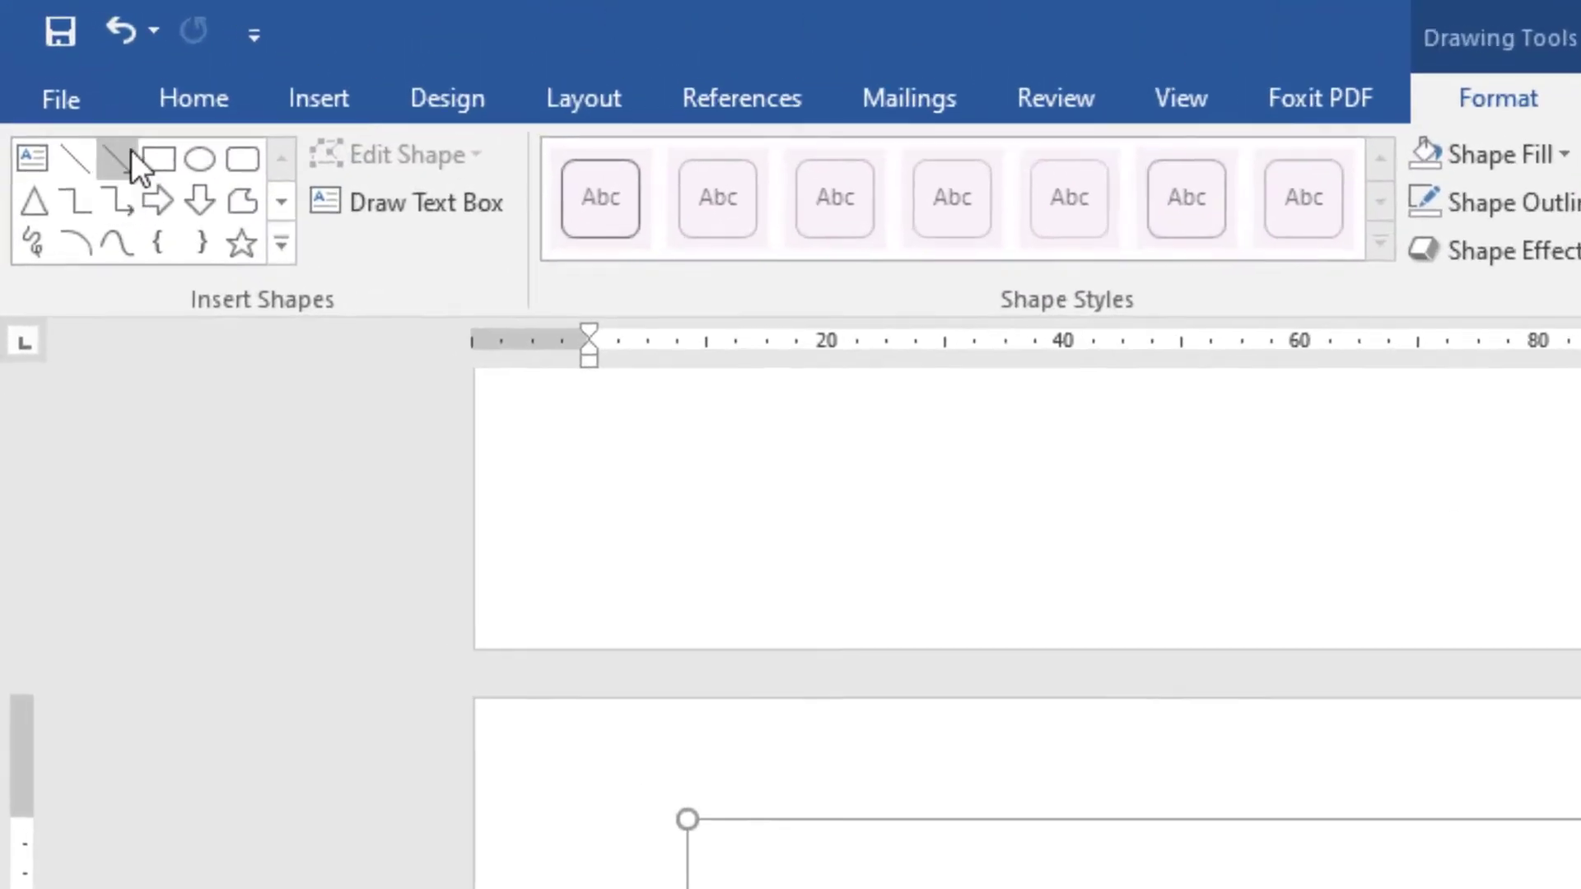
- Draw a long blue rounded-rectangle bar across the top of the new canvas
{"action": "left_click", "coordinate": [124, 81]}
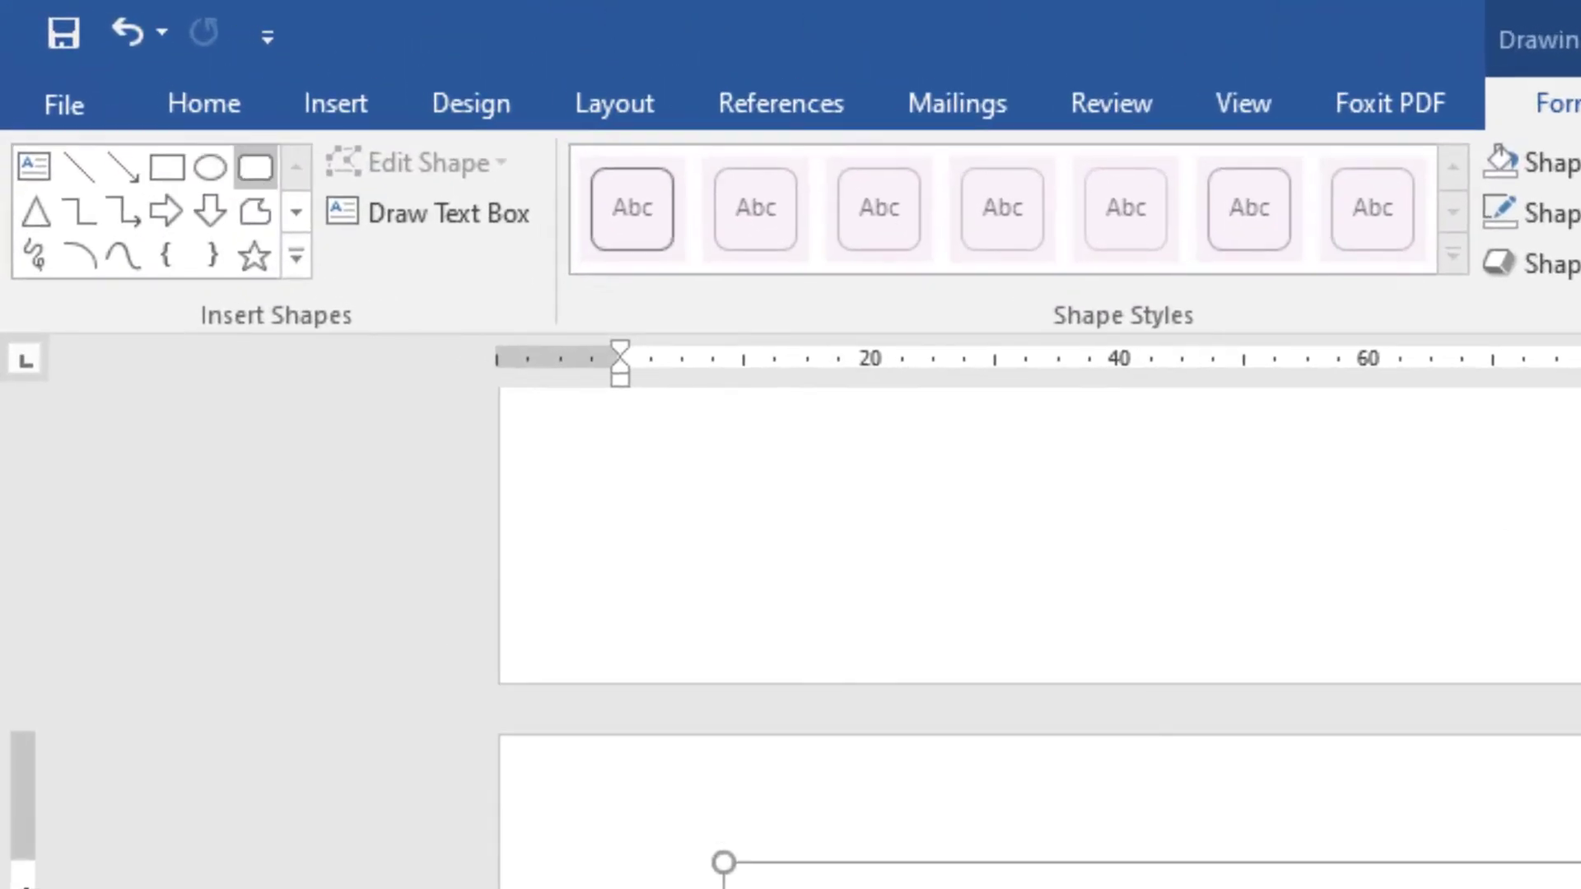
{"action": "left_click_drag", "start_coordinate": [405, 470], "coordinate": [1025, 516]}
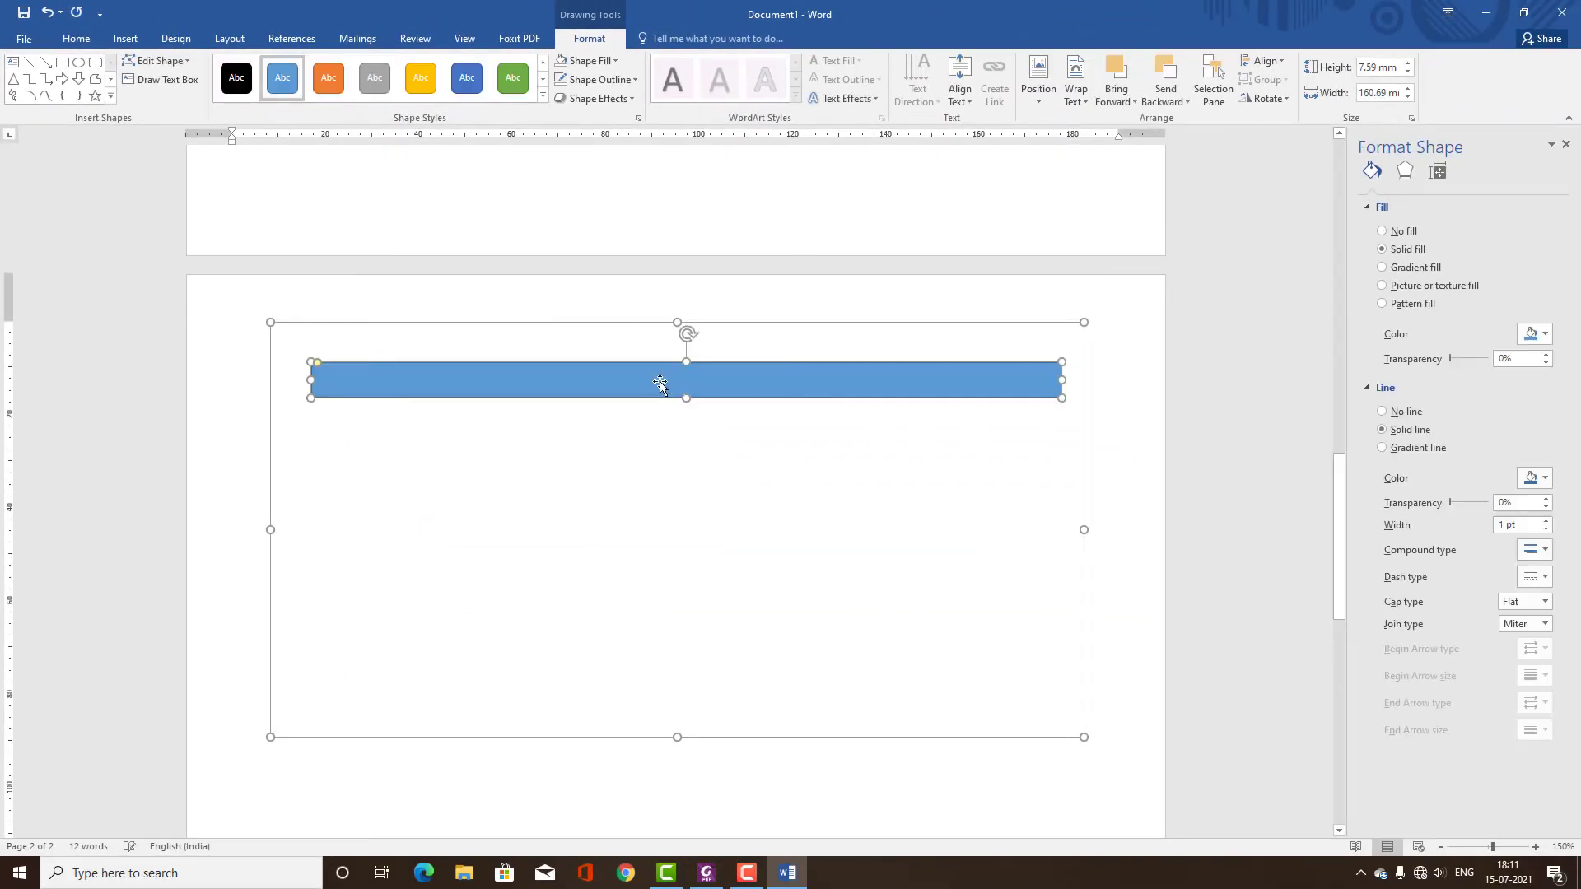
{"action": "left_click", "coordinate": [663, 467]}
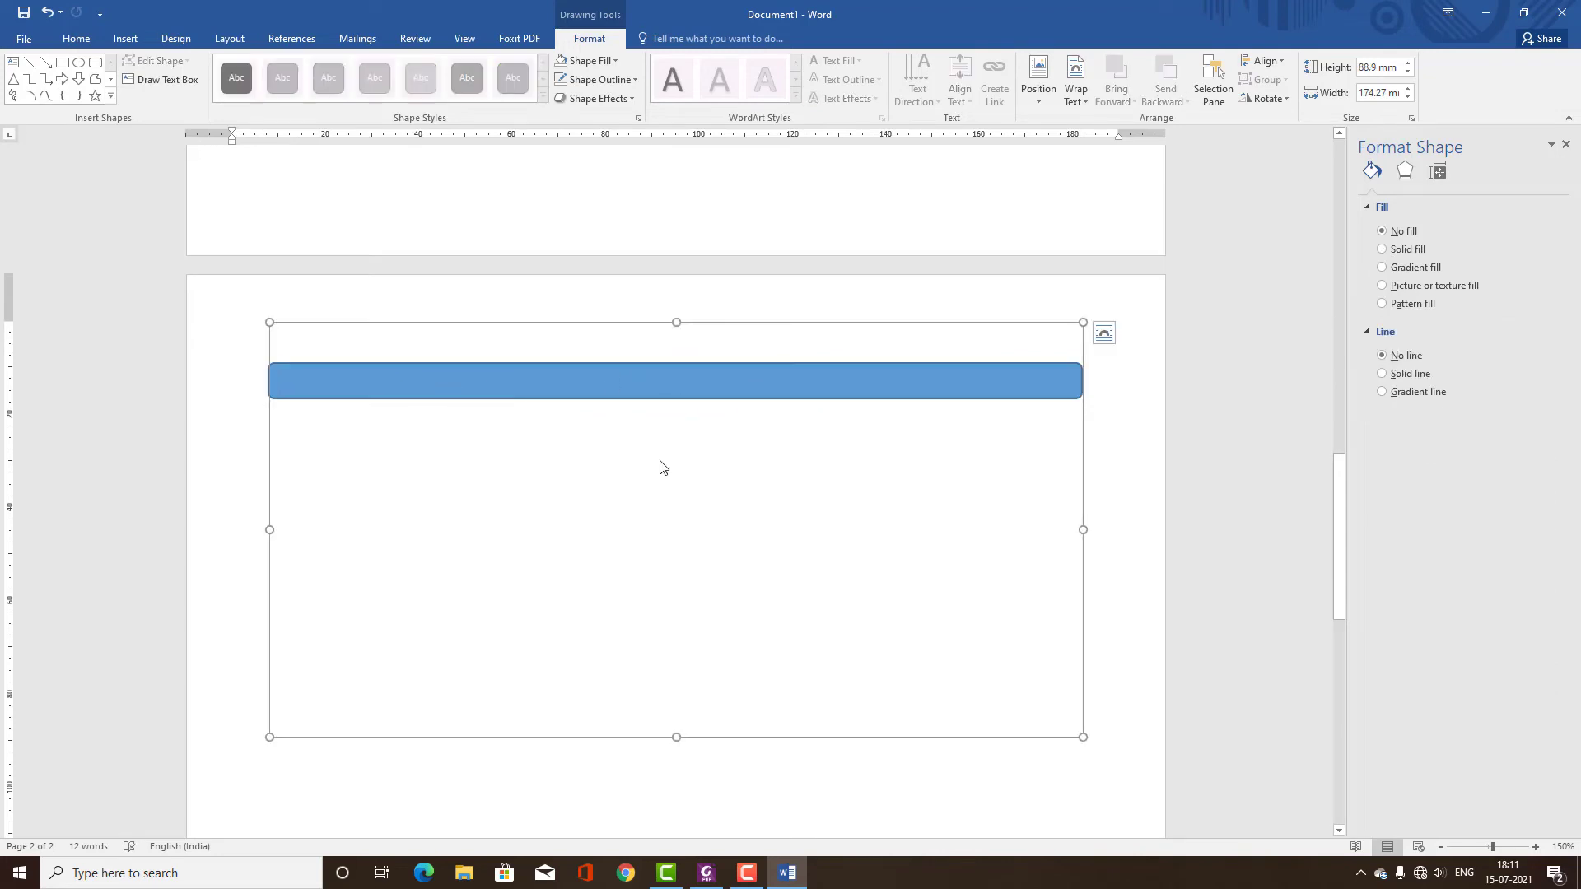
{"action": "left_click", "coordinate": [1116, 492]}
{"action": "left_click", "coordinate": [805, 482]}
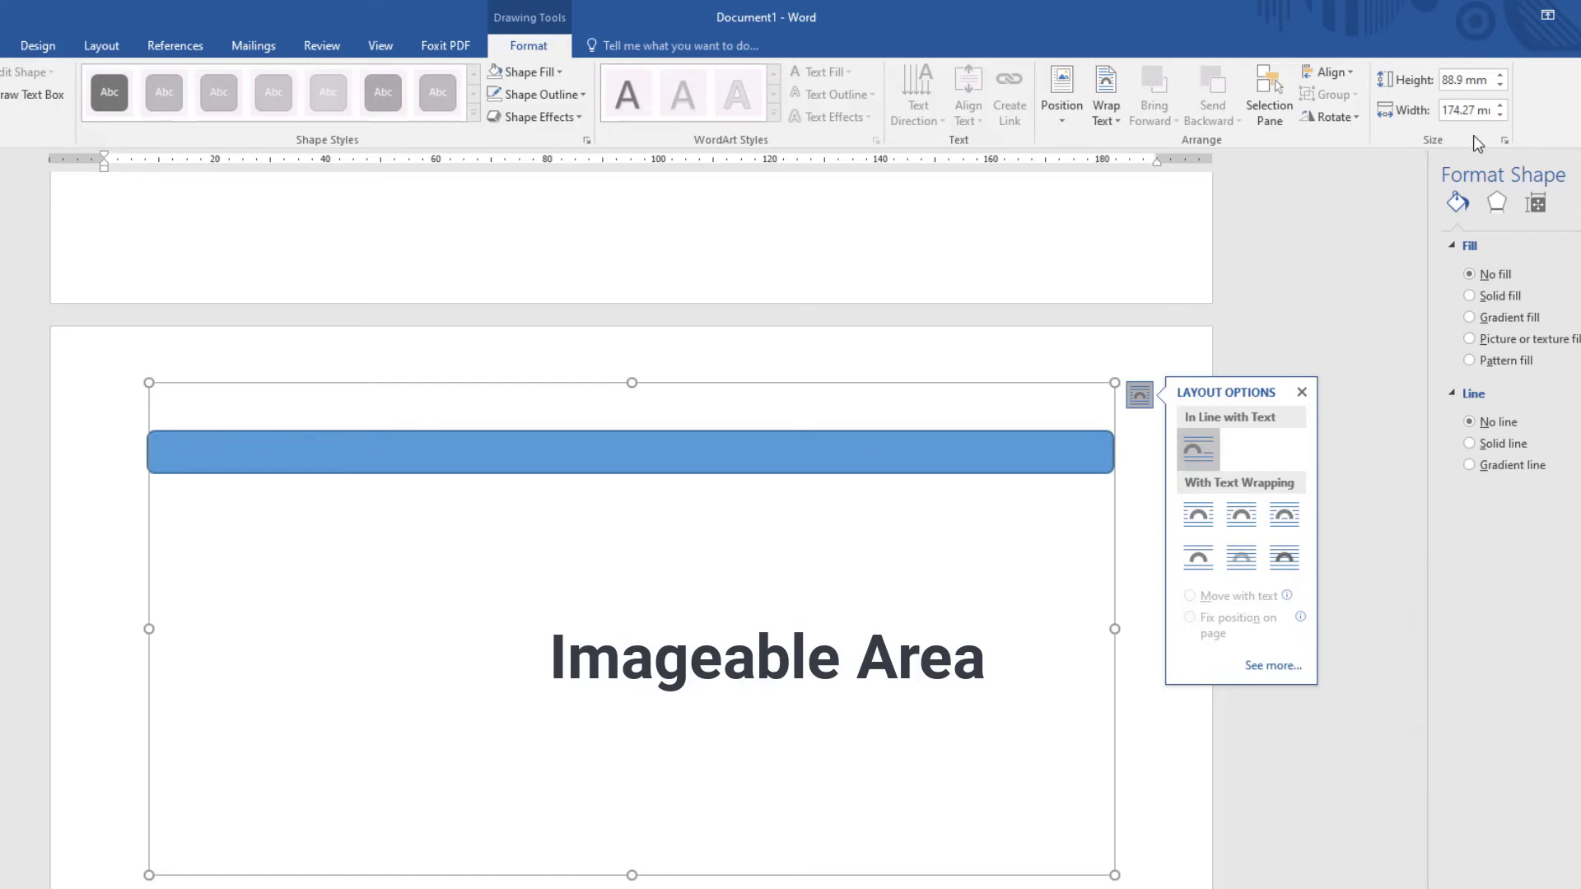
- Set the drawing canvas width to 190 mm, then reselect the canvas
{"action": "left_click", "coordinate": [1474, 109]}
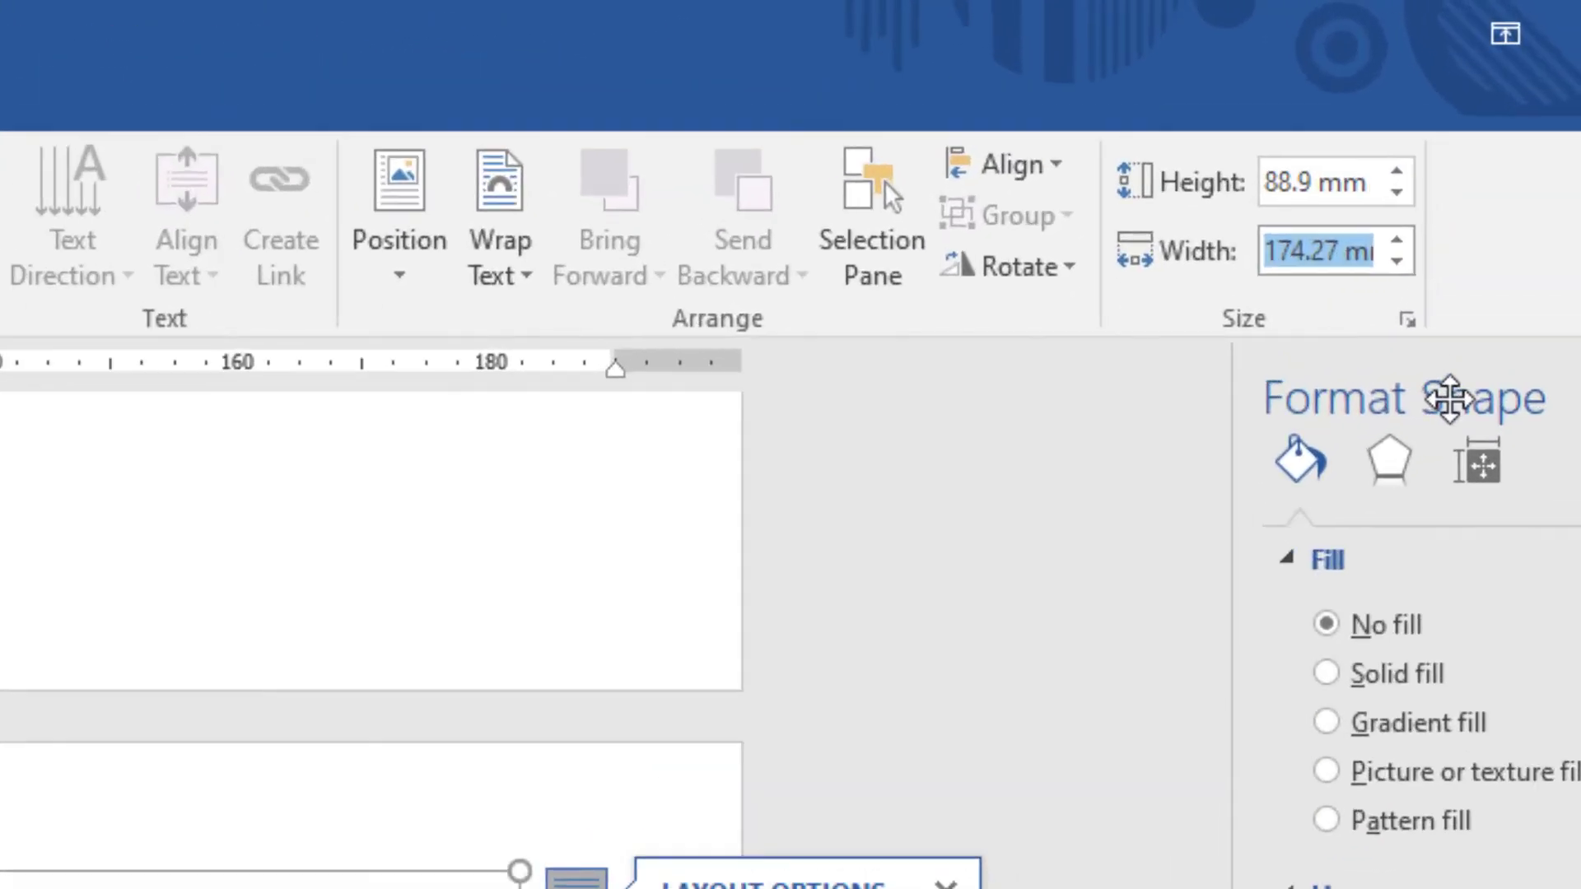
{"action": "type", "text": "190"}
{"action": "key", "text": "Return"}
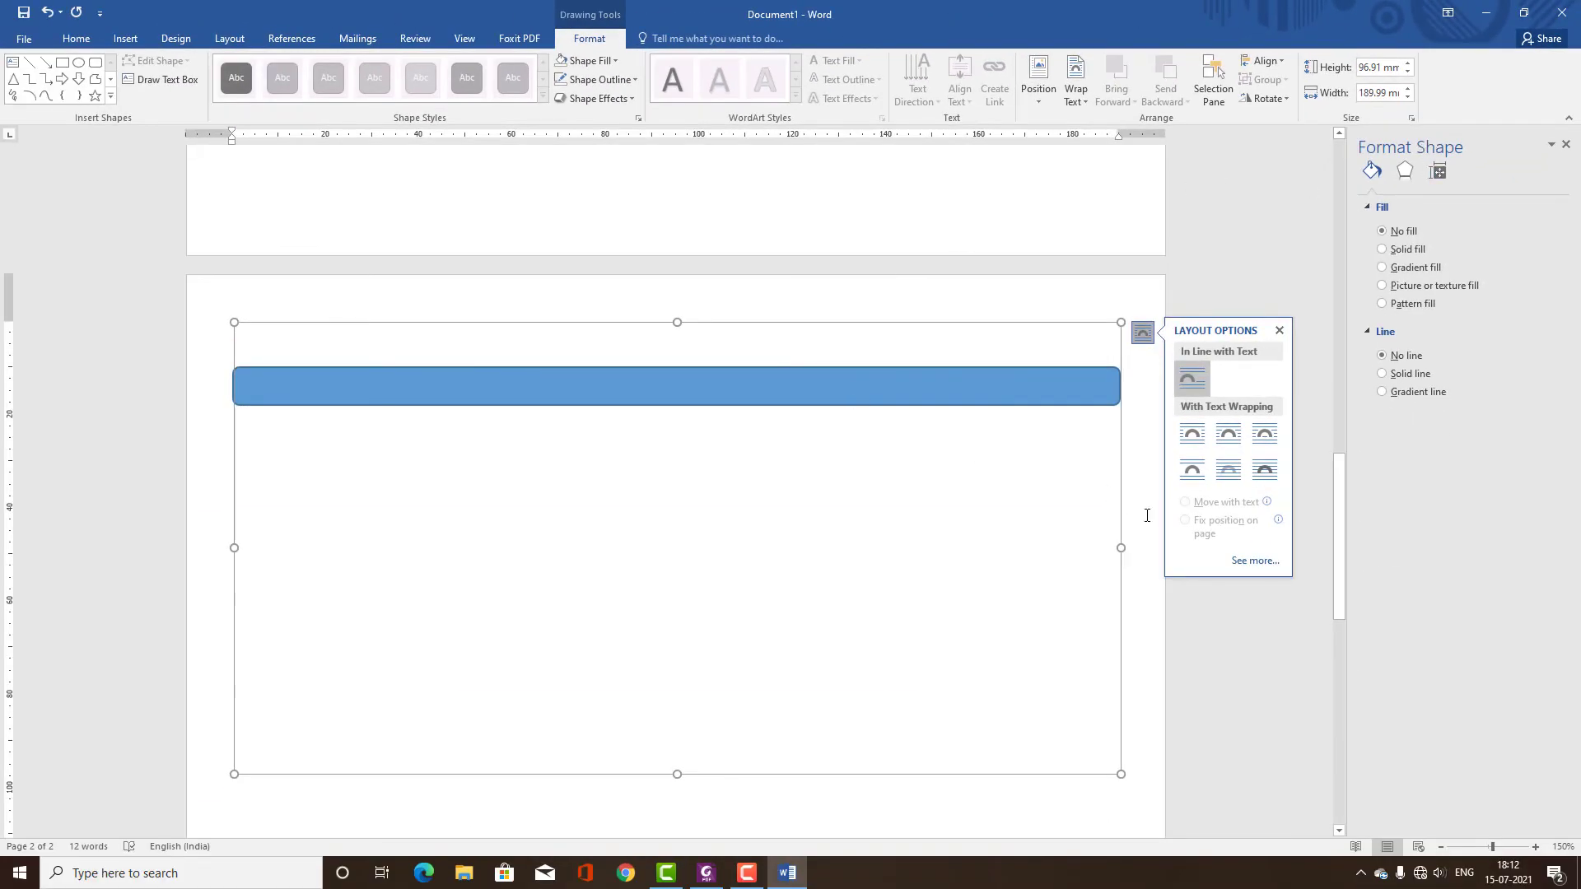
{"action": "left_click", "coordinate": [1235, 247]}
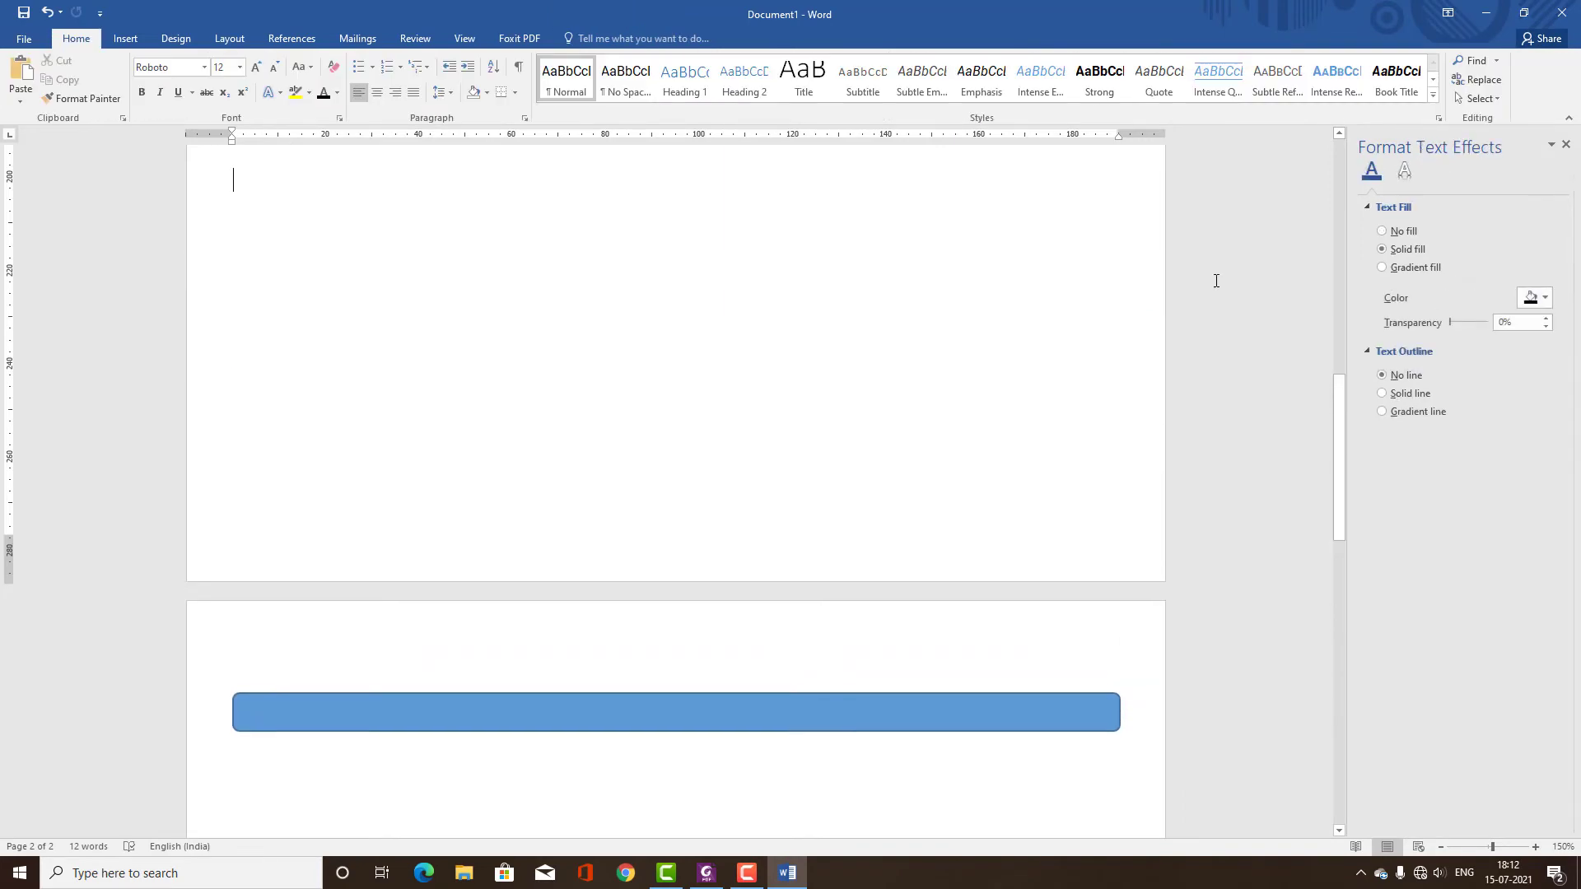
{"action": "scroll", "coordinate": [753, 498], "scroll_direction": "down", "scroll_amount": 3}
{"action": "left_click", "coordinate": [737, 559]}
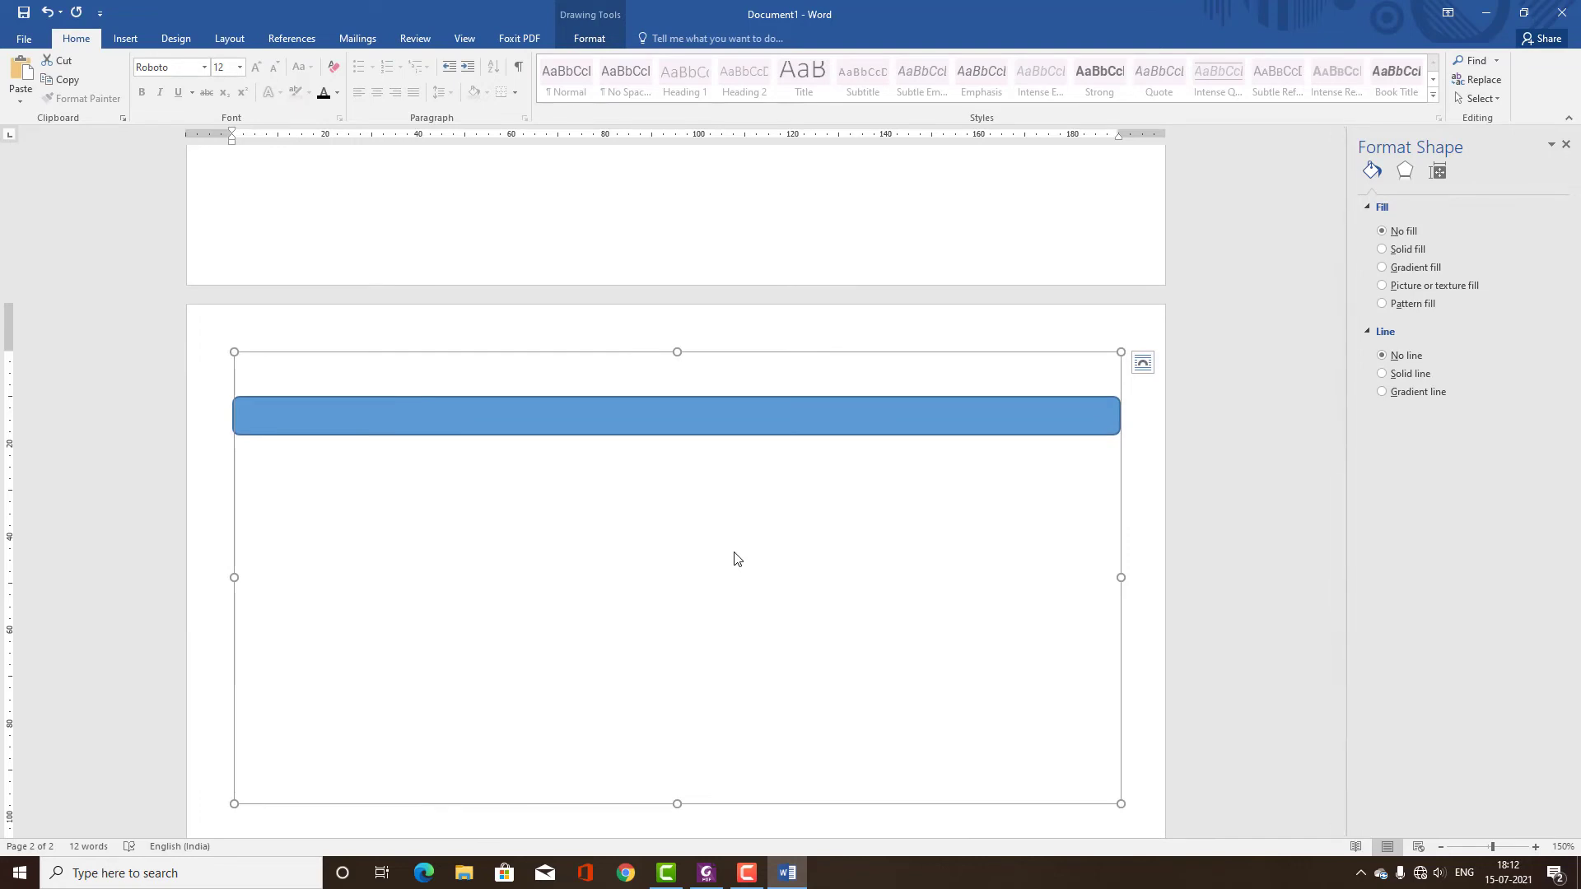
- Fit the blue bar's ends to the canvas edges and fill it solid black
{"action": "left_click", "coordinate": [558, 417]}
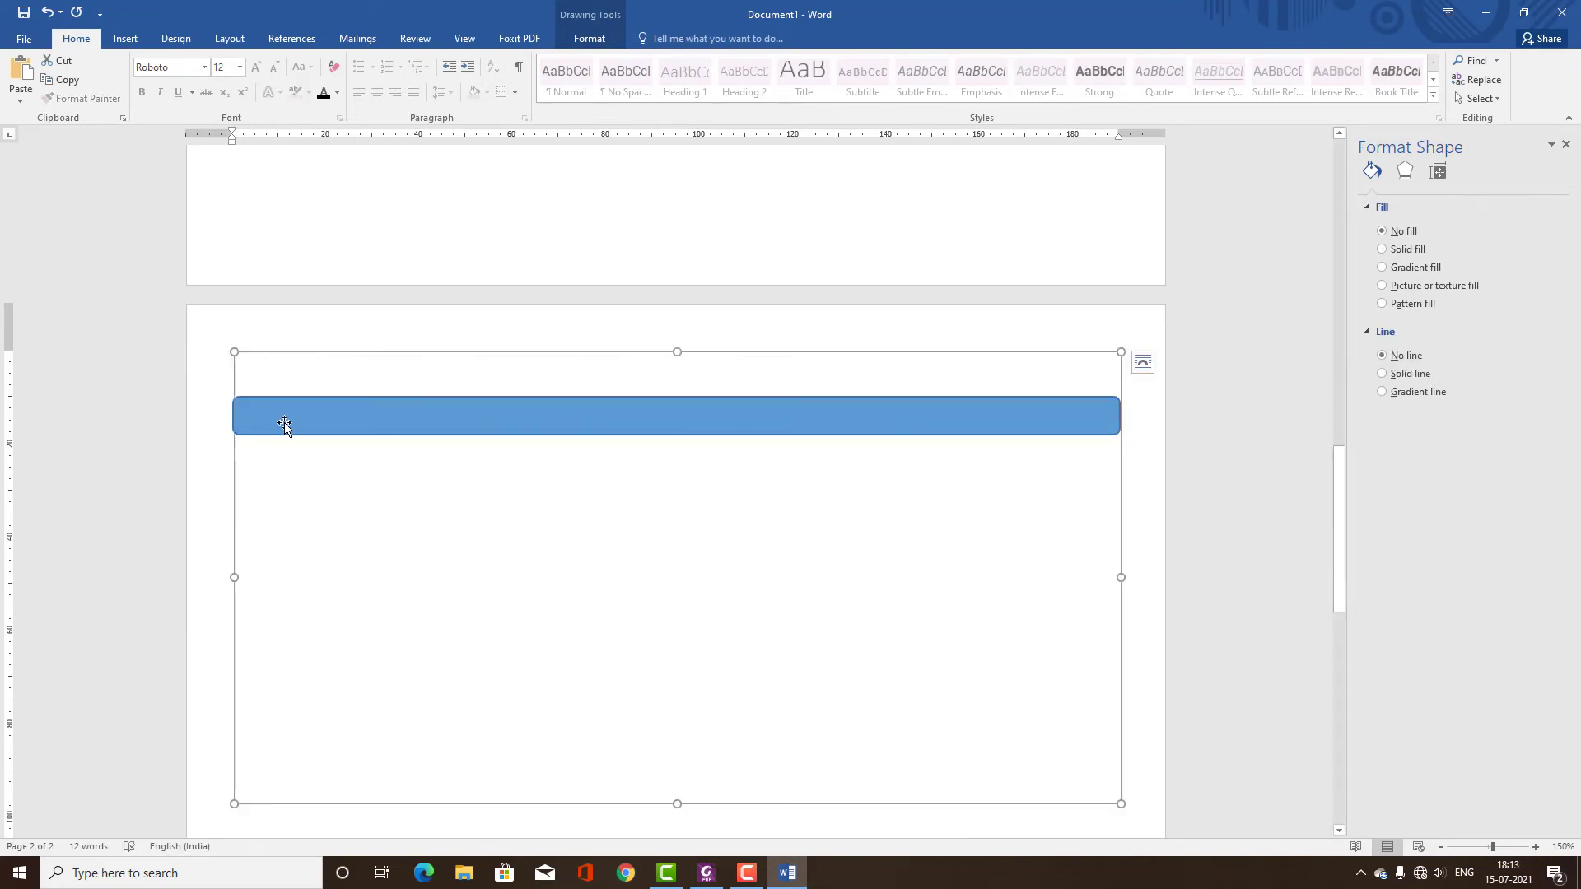
{"action": "left_click_drag", "start_coordinate": [228, 414], "coordinate": [166, 410]}
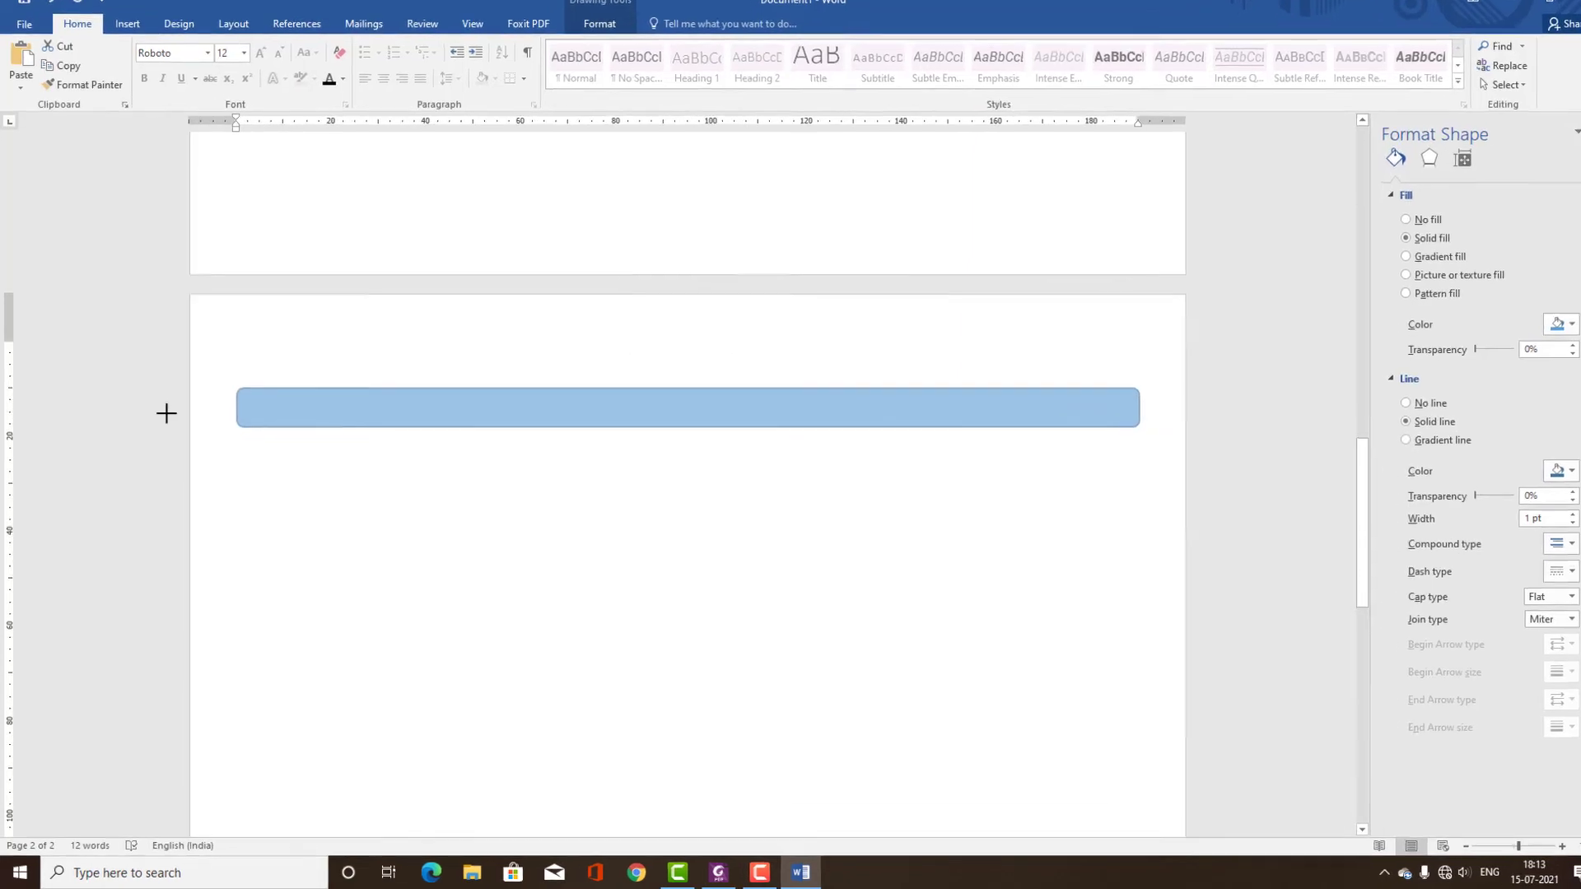
{"action": "left_click", "coordinate": [1459, 270]}
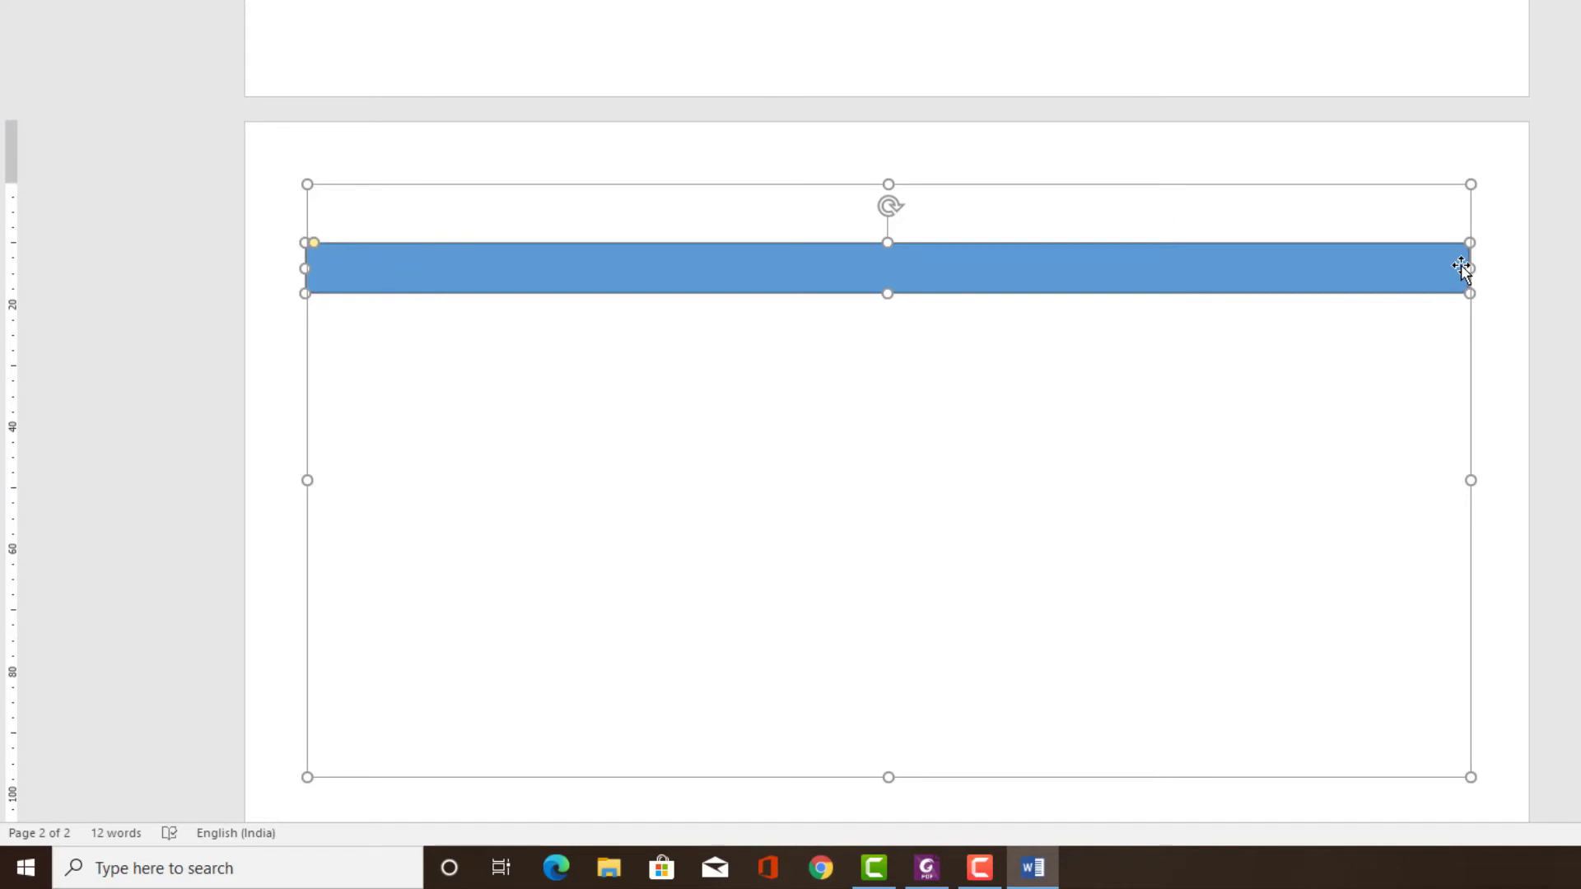
{"action": "mouse_move", "coordinate": [1470, 272]}
{"action": "left_mouse_down"}
{"action": "mouse_move", "coordinate": [1392, 277]}
{"action": "mouse_move", "coordinate": [1564, 277]}
{"action": "left_mouse_up"}
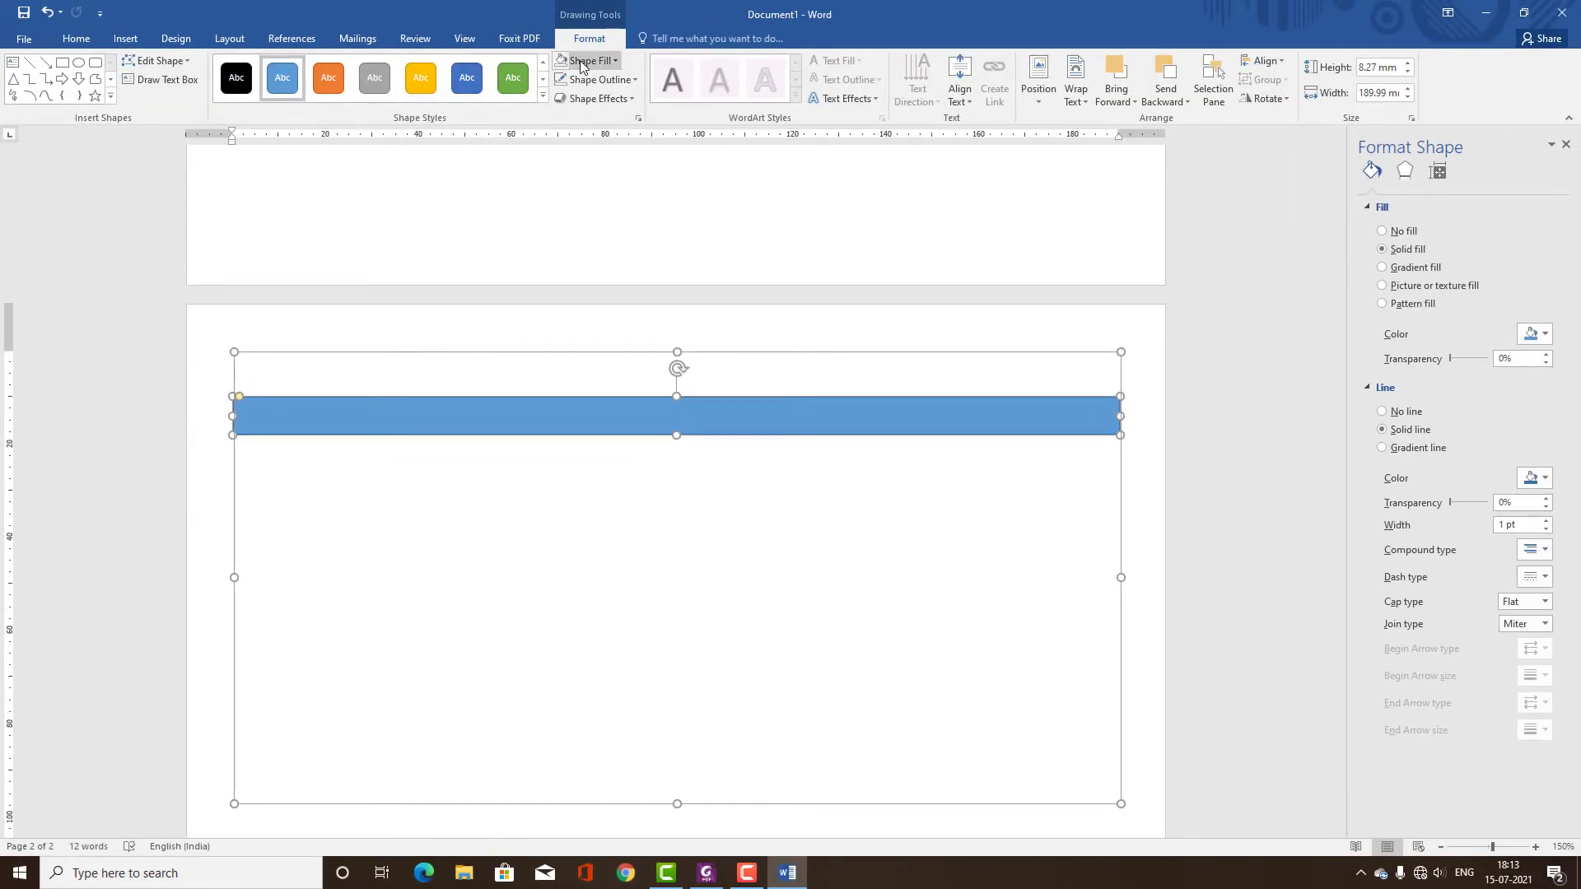
{"action": "left_click", "coordinate": [581, 61]}
{"action": "left_click", "coordinate": [565, 96]}
{"action": "left_click", "coordinate": [296, 185]}
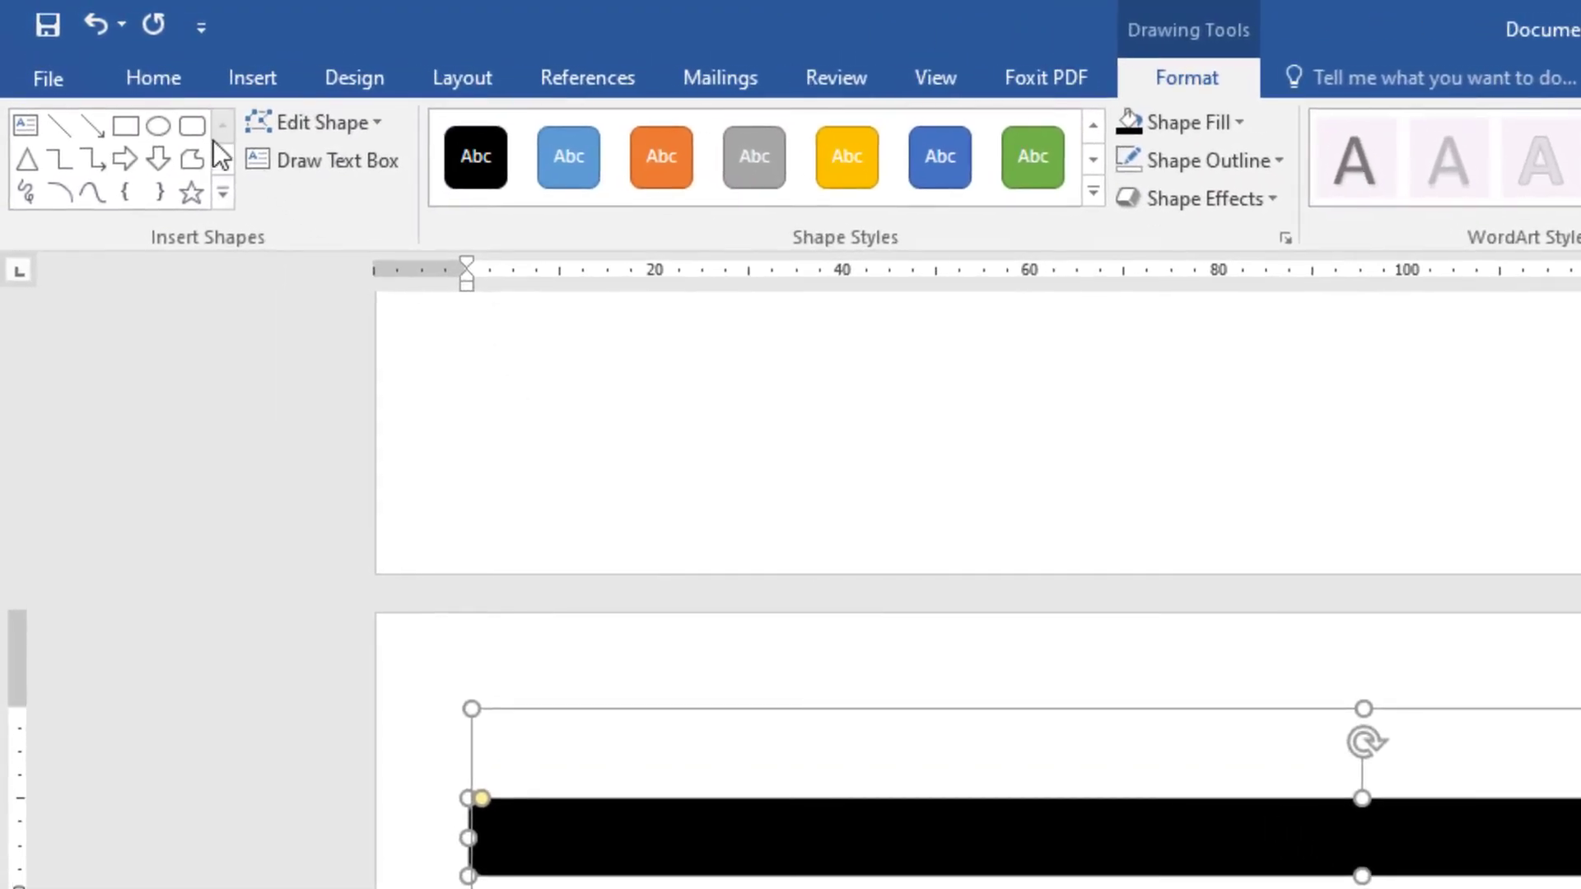
- Add a full-width golden-yellow rounded rectangle just under the black bar
{"action": "left_click", "coordinate": [117, 76]}
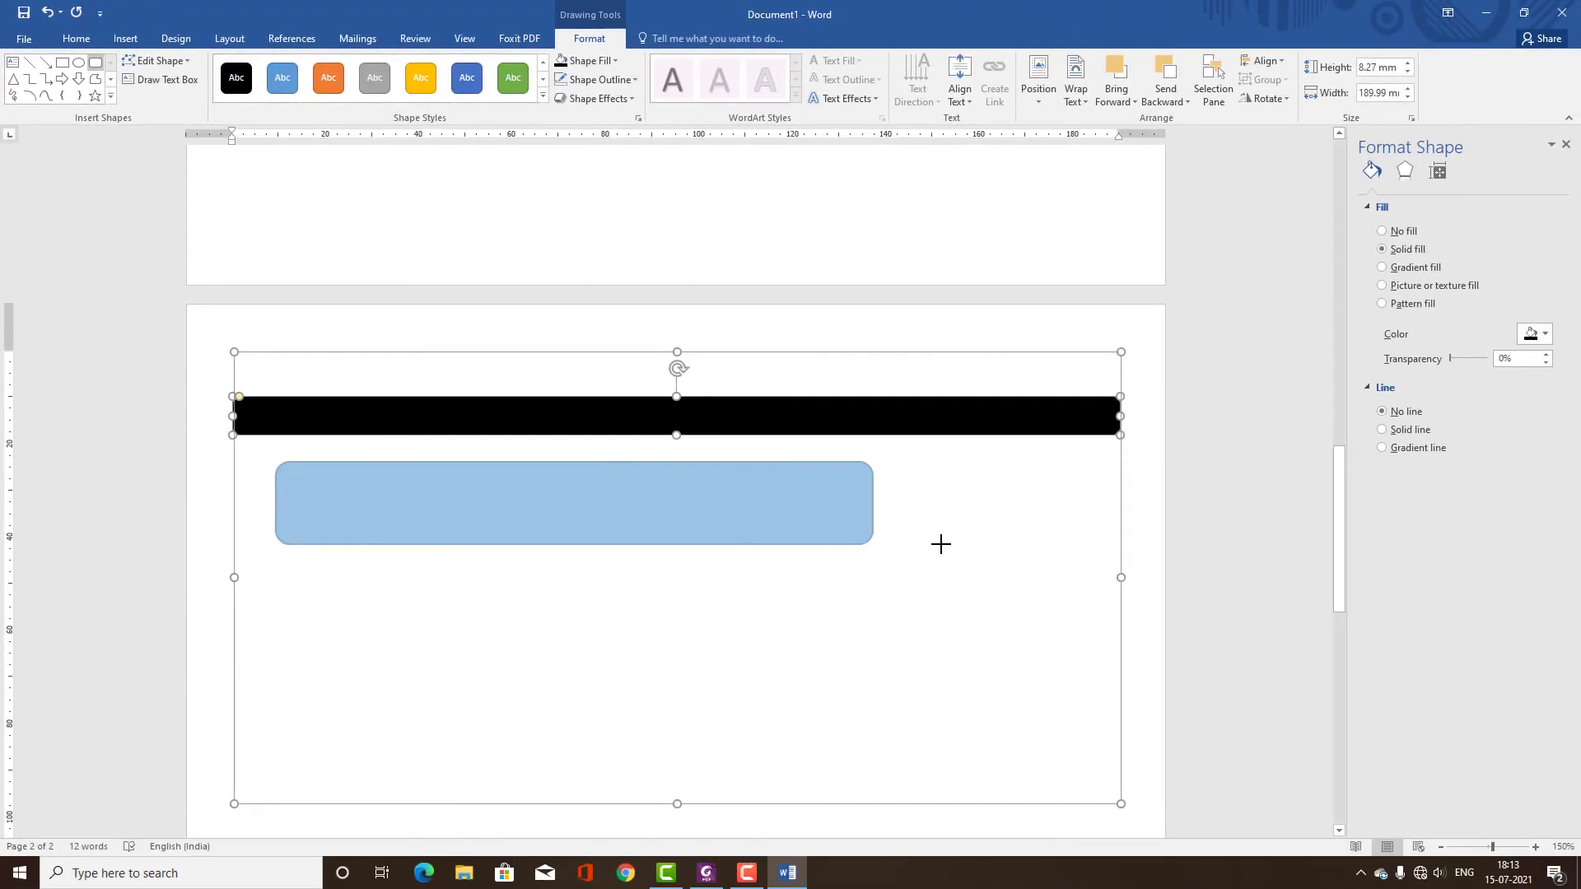
{"action": "left_click_drag", "start_coordinate": [275, 458], "coordinate": [942, 545]}
{"action": "left_click_drag", "start_coordinate": [533, 522], "coordinate": [430, 495]}
{"action": "left_click_drag", "start_coordinate": [901, 522], "coordinate": [1216, 499]}
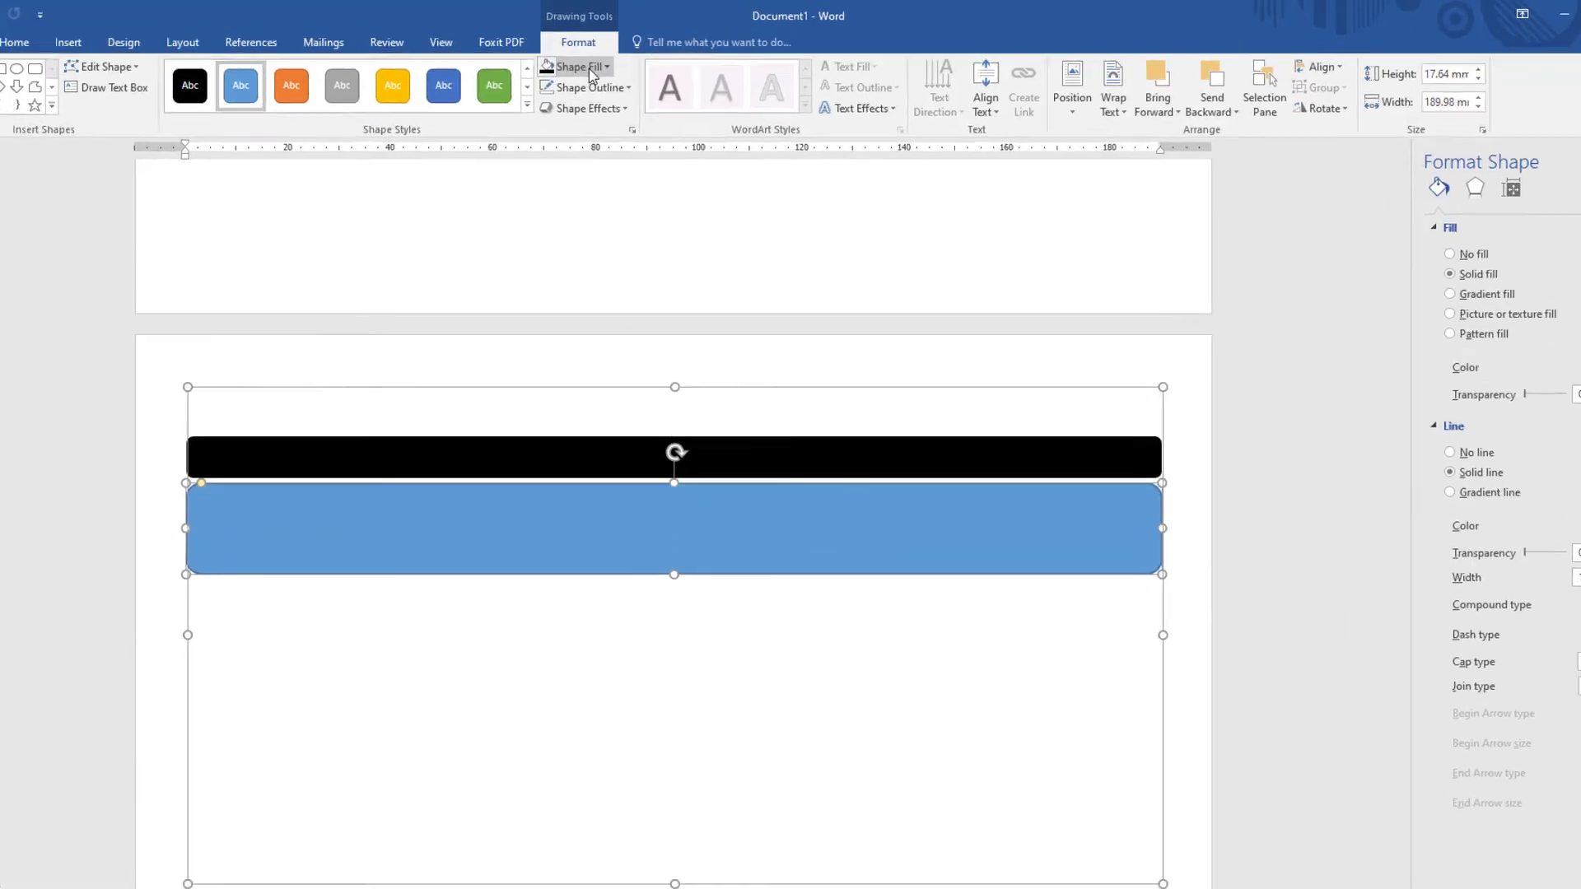
{"action": "left_click", "coordinate": [589, 61]}
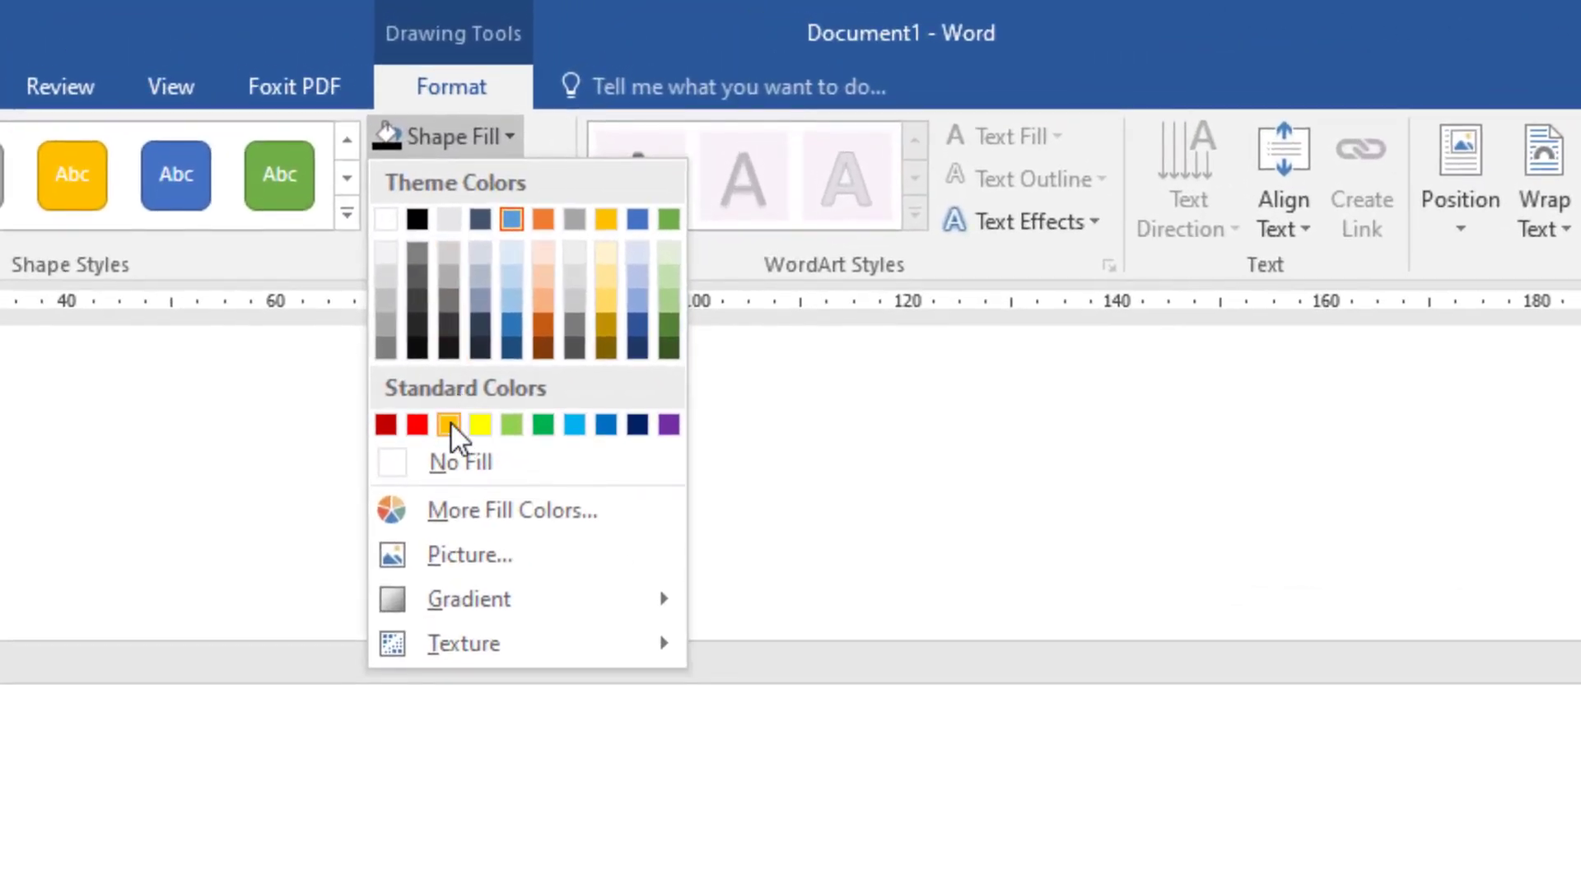
{"action": "left_click", "coordinate": [451, 422]}
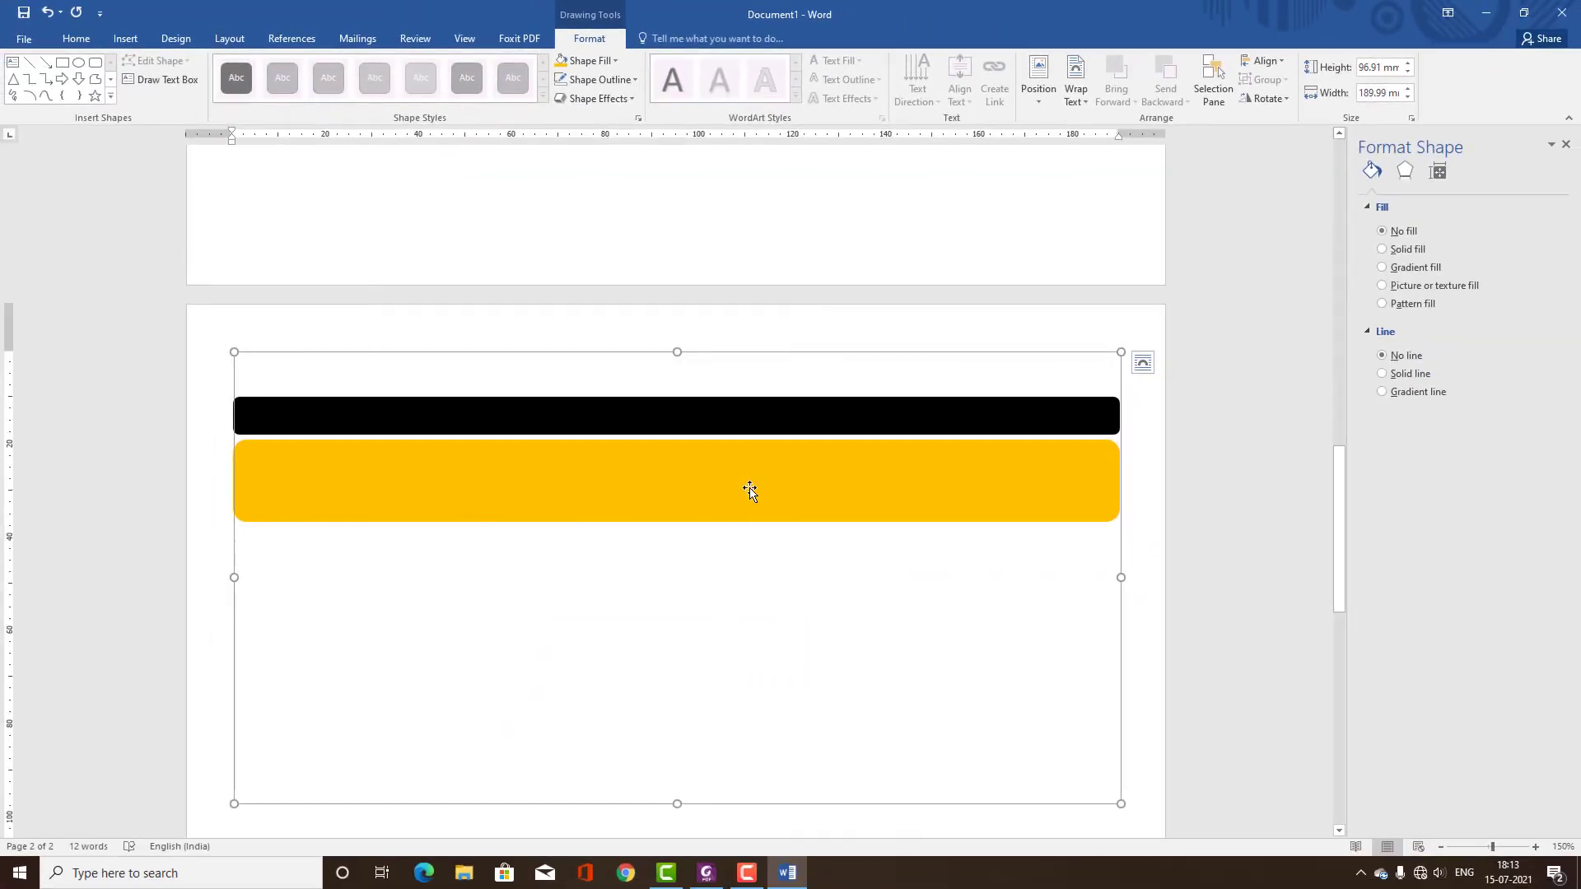
- Round the yellow and black bars' ends fully into pill shapes
{"action": "left_click", "coordinate": [749, 491]}
{"action": "left_click_drag", "start_coordinate": [246, 441], "coordinate": [352, 449]}
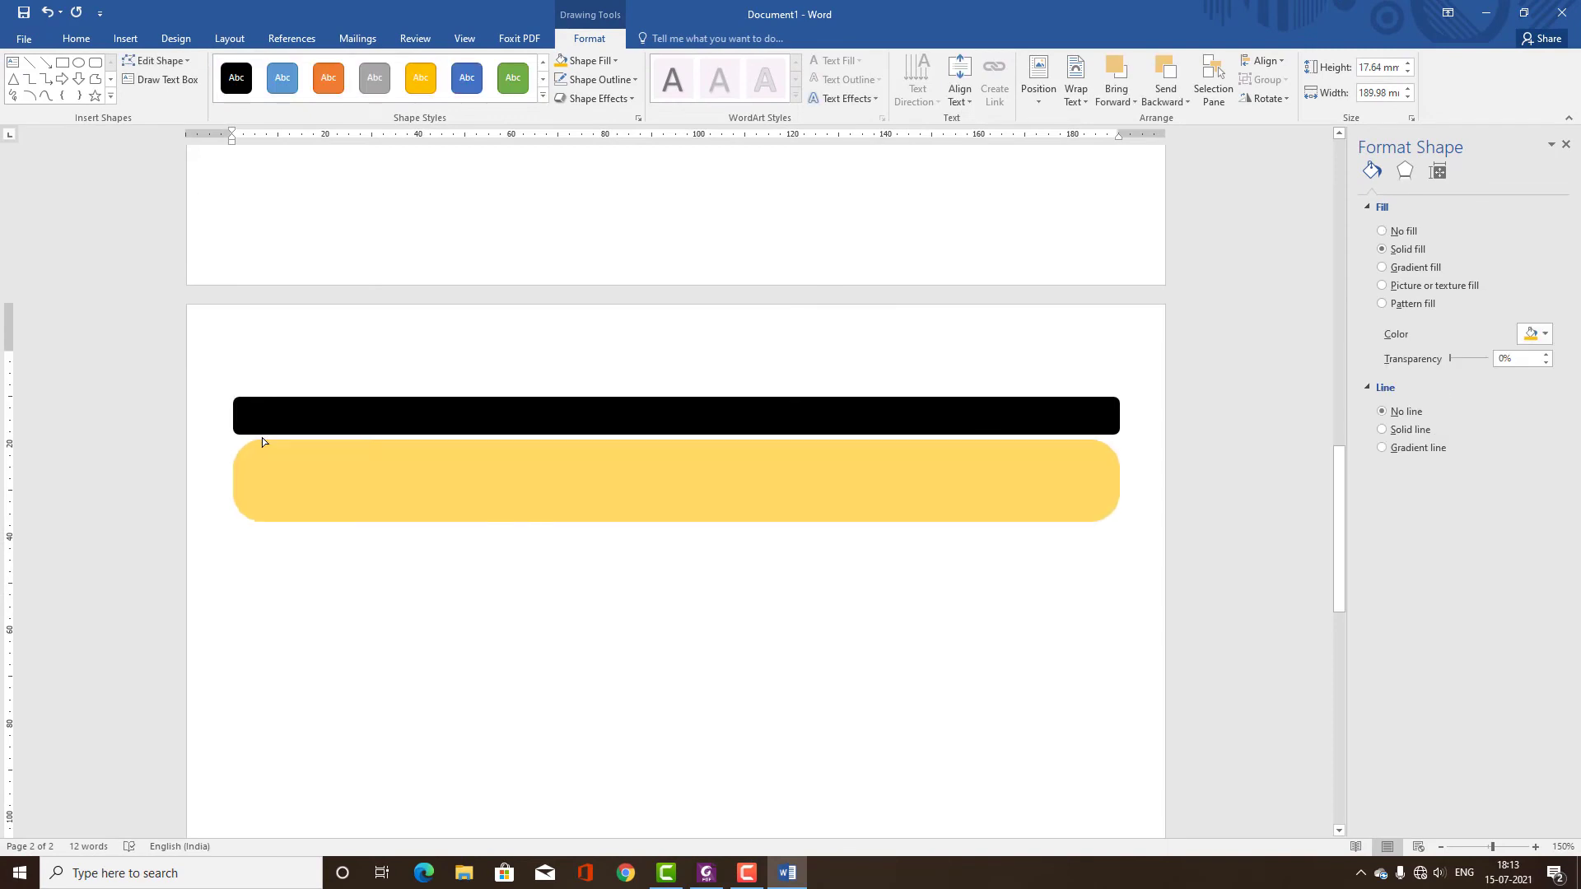
{"action": "left_click", "coordinate": [300, 416]}
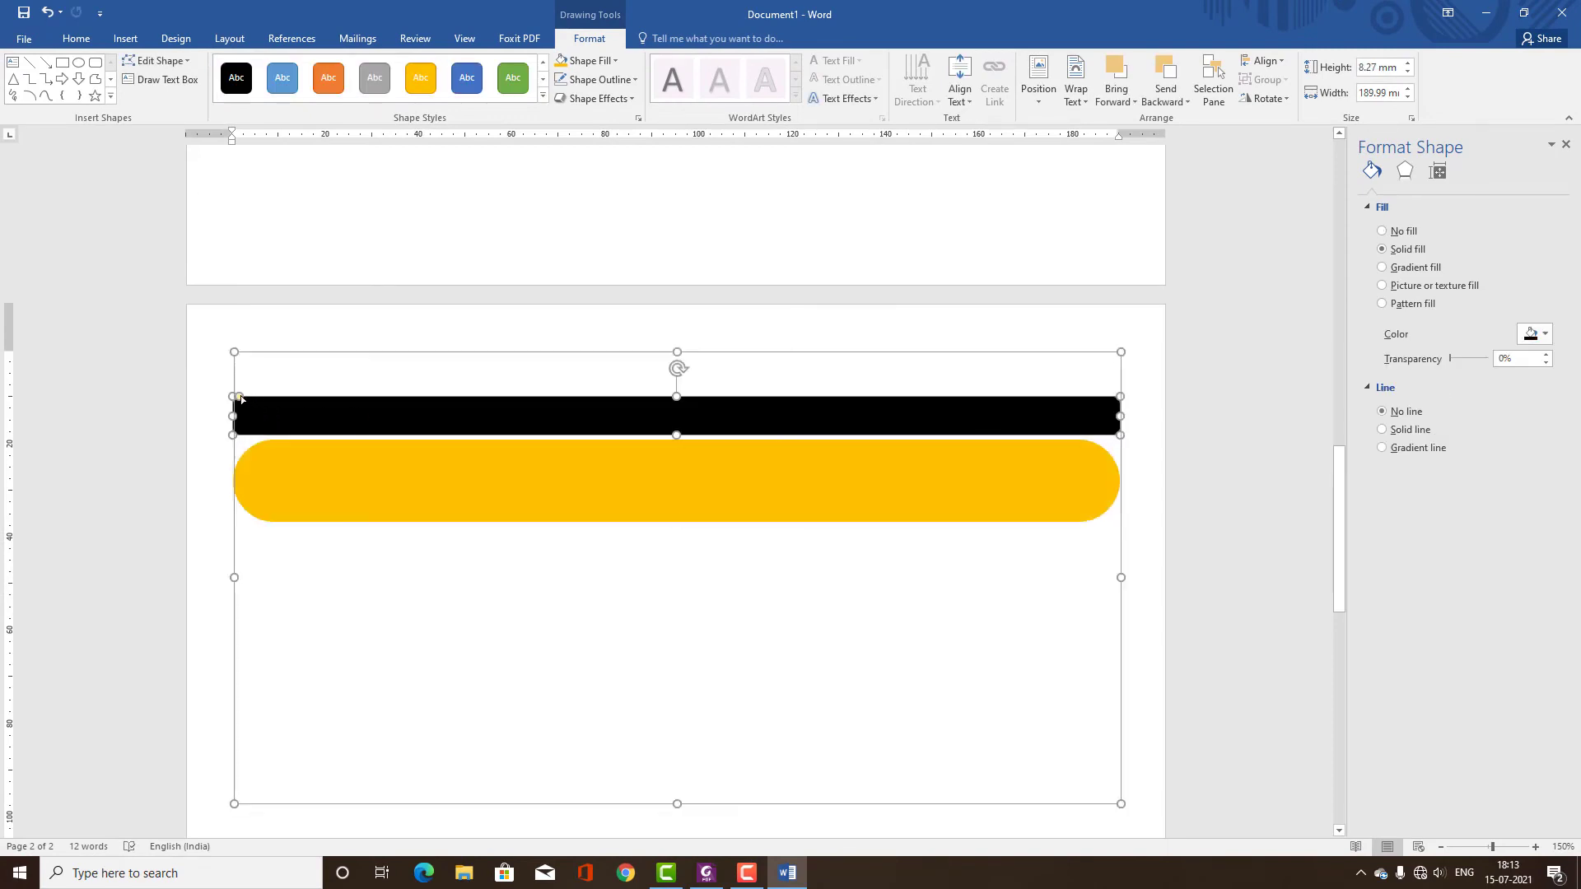
{"action": "left_click_drag", "start_coordinate": [241, 397], "coordinate": [304, 402]}
{"action": "left_click", "coordinate": [786, 632]}
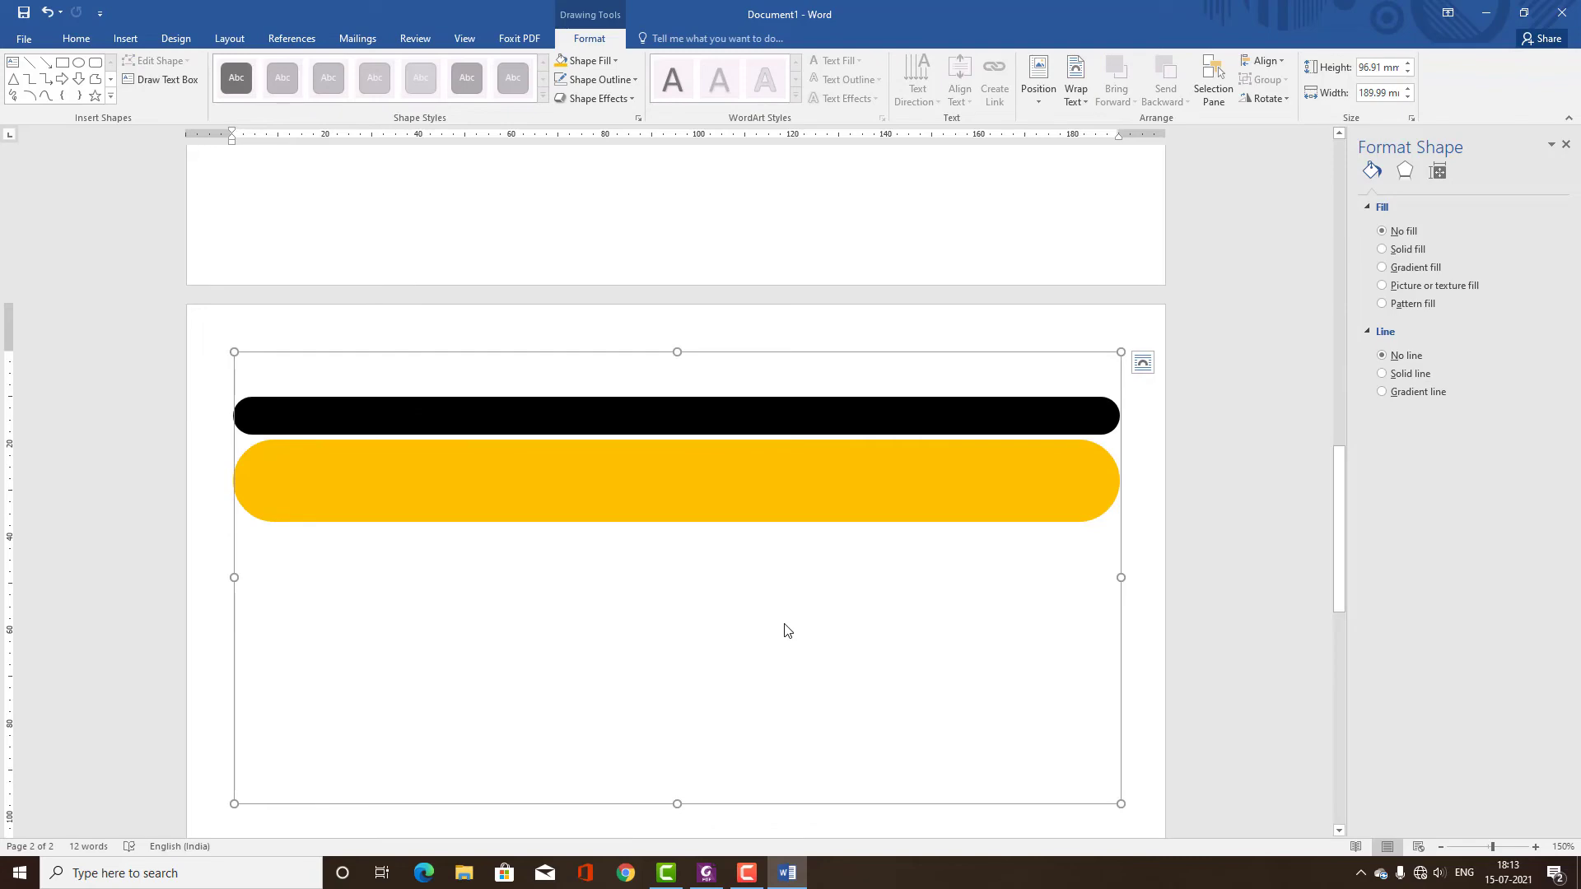
{"action": "left_click", "coordinate": [748, 487]}
- Check the PDF reference and type 'JUST BURN, FLIP, BURN!!' on the yellow bar
{"action": "key", "text": "alt+Tab"}
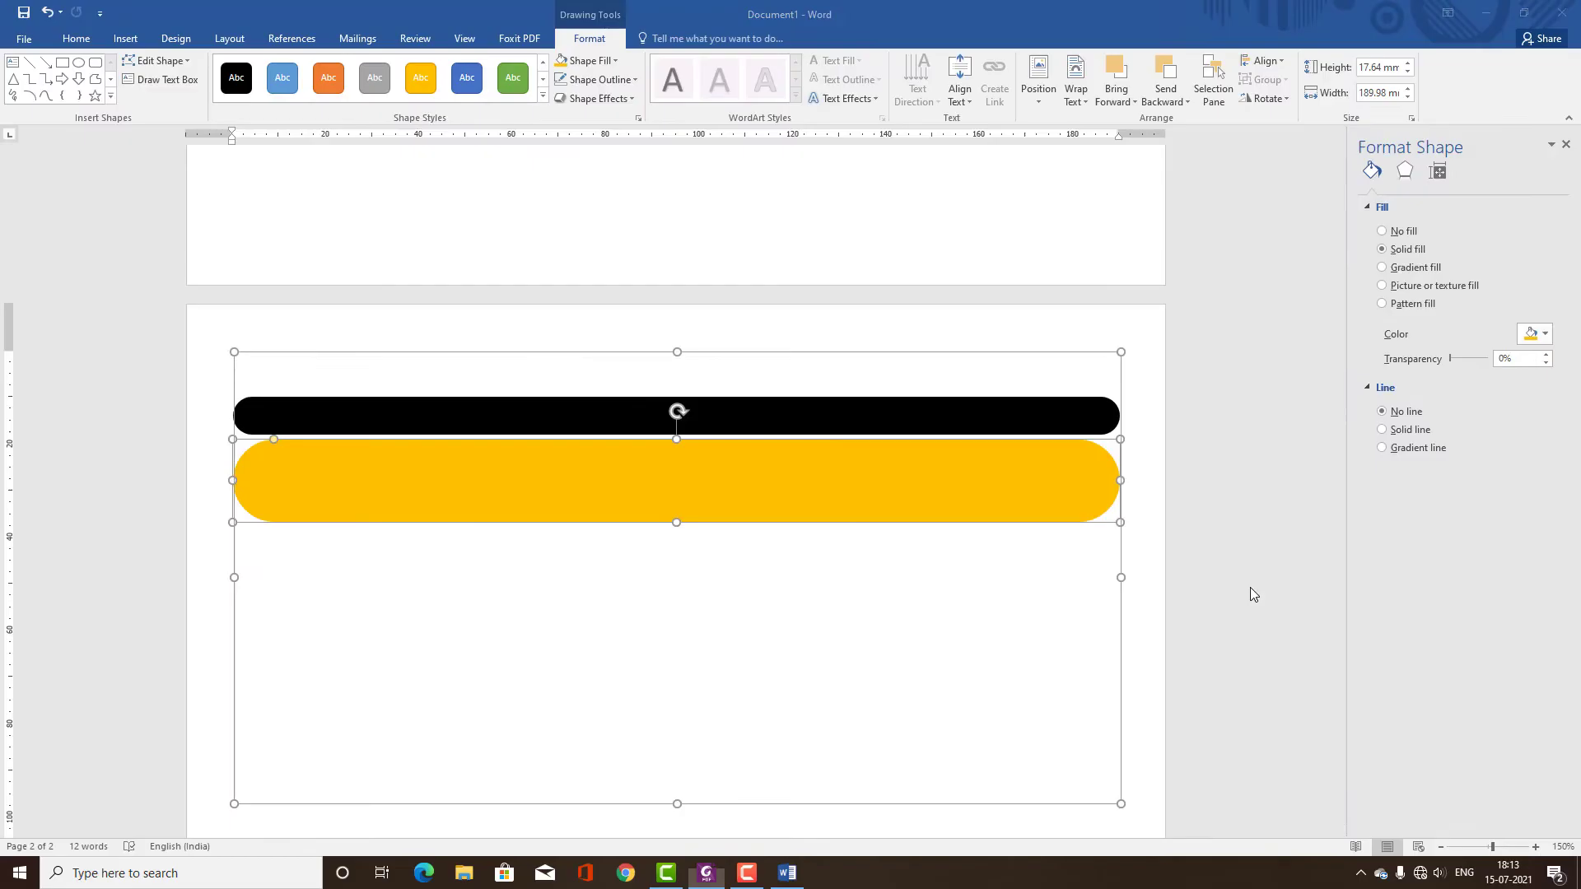
{"action": "key", "text": "alt+Tab"}
{"action": "type", "text": "JUST "}
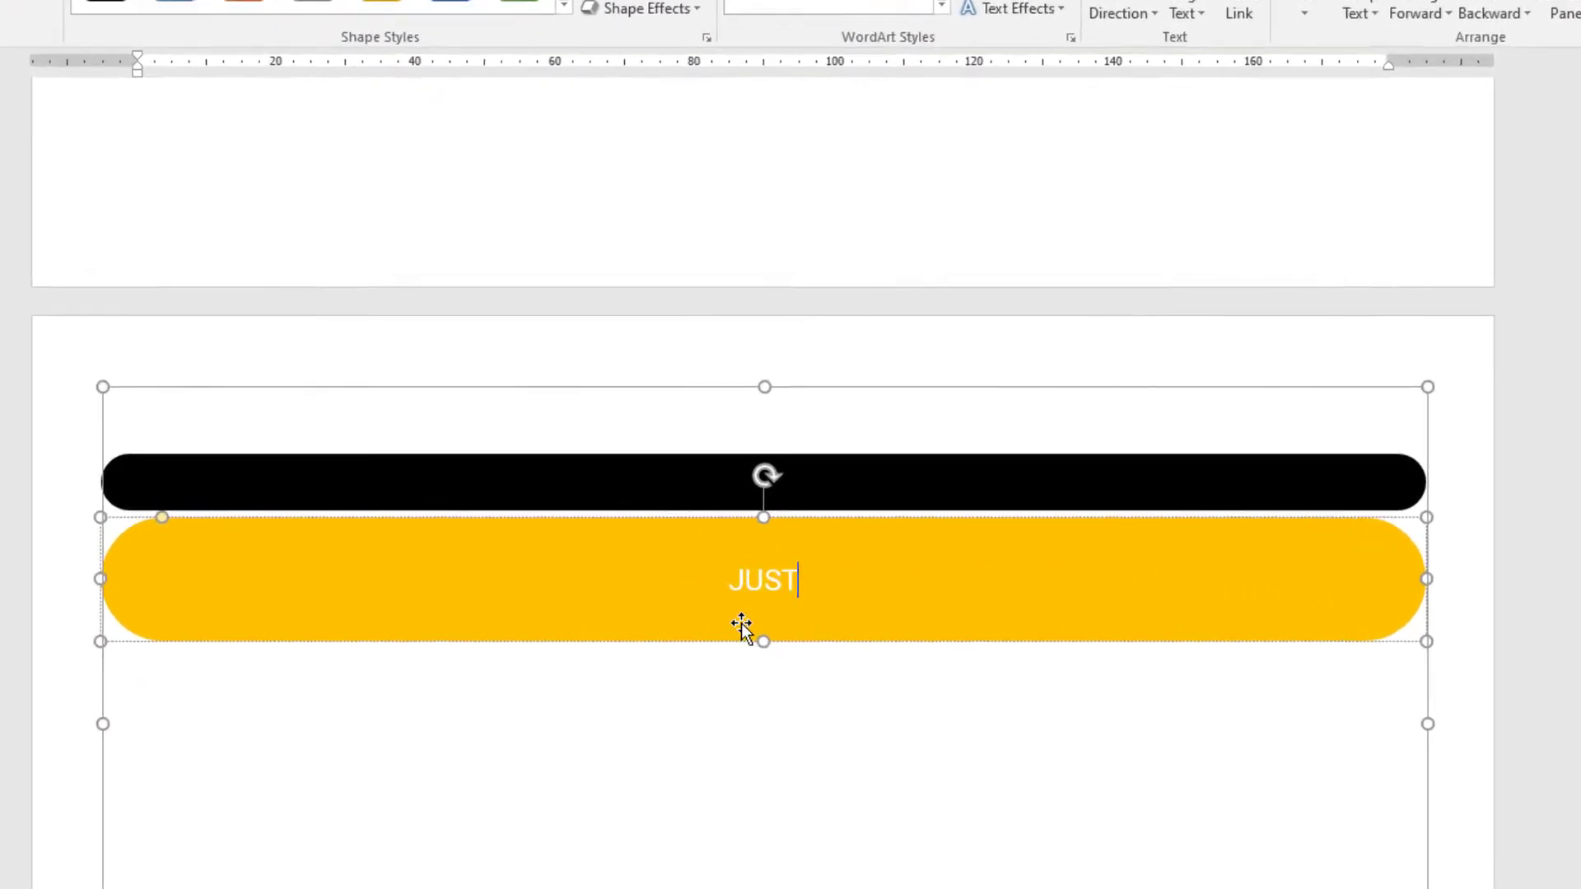
{"action": "type", "text": "BUR"}
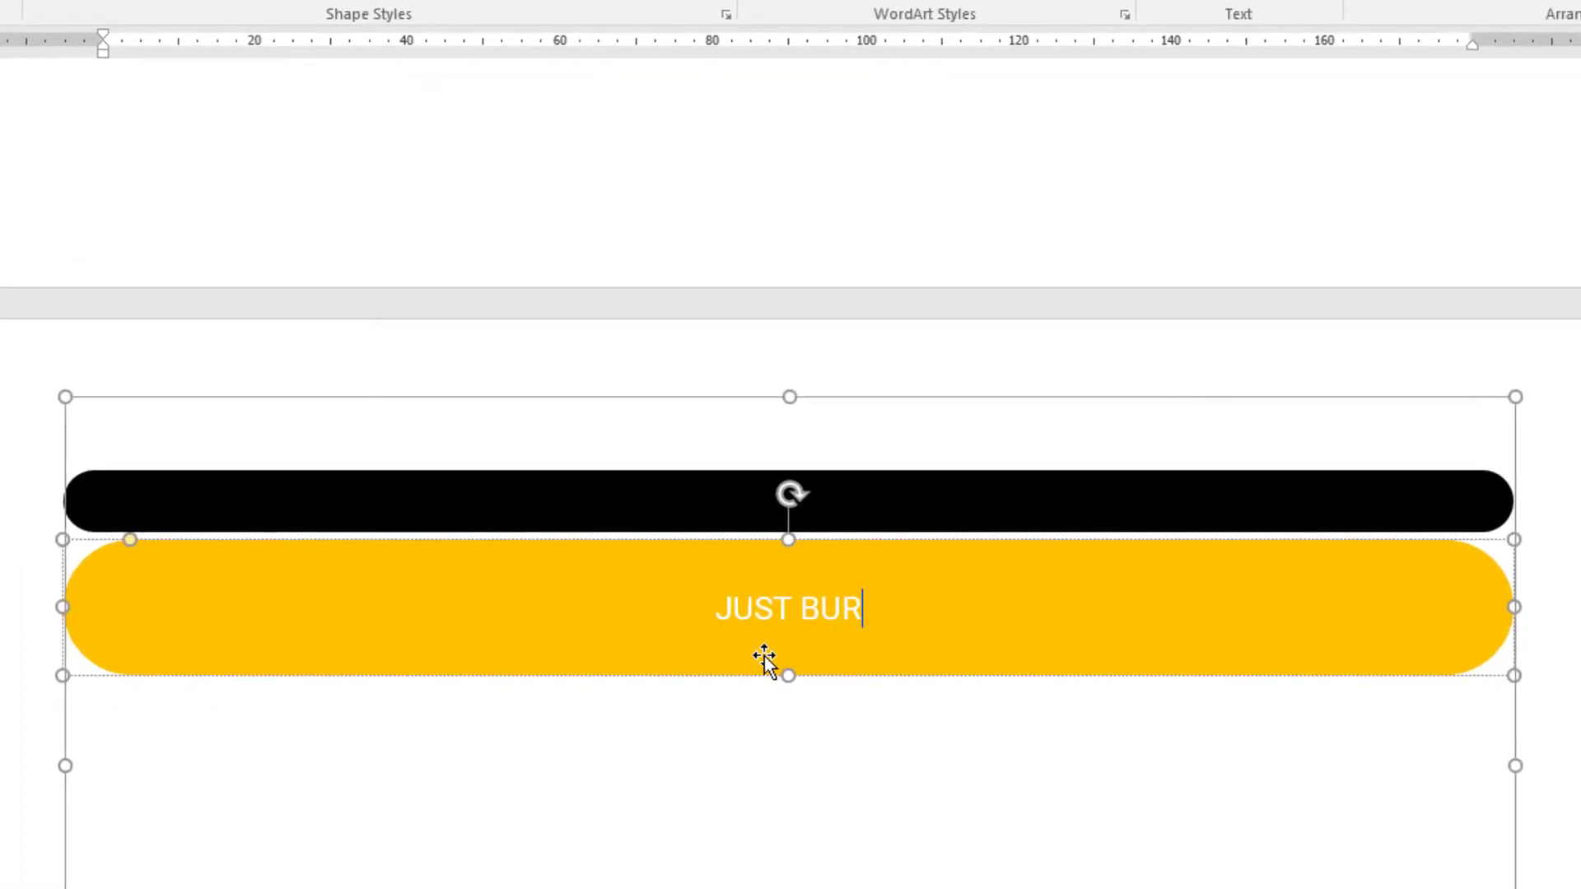
{"action": "type", "text": "N, FLIP, "}
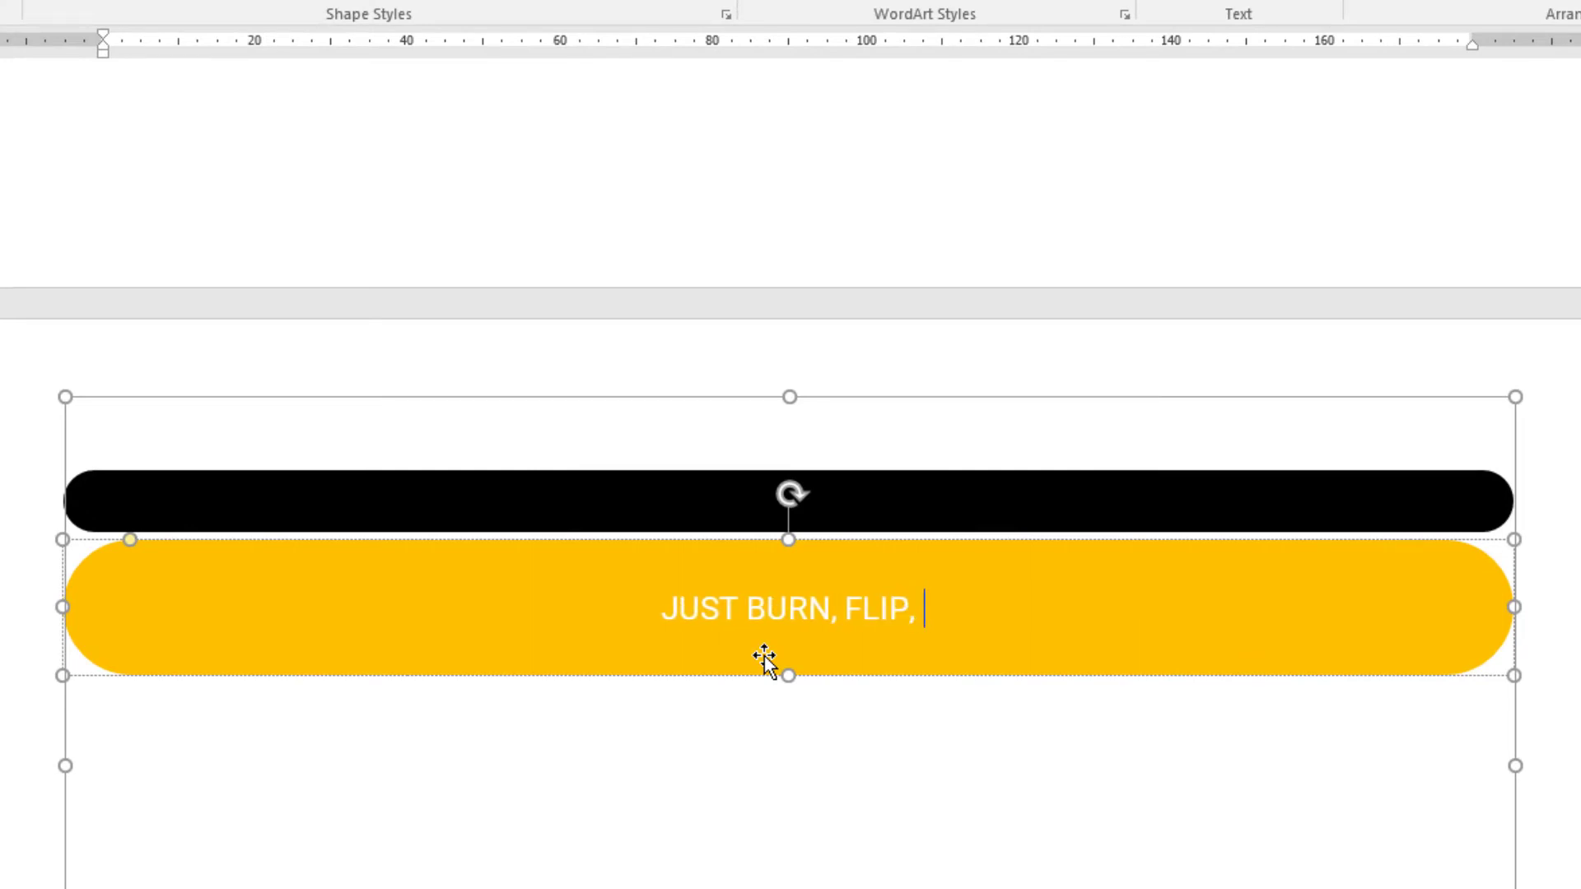
{"action": "type", "text": "BURN!!"}
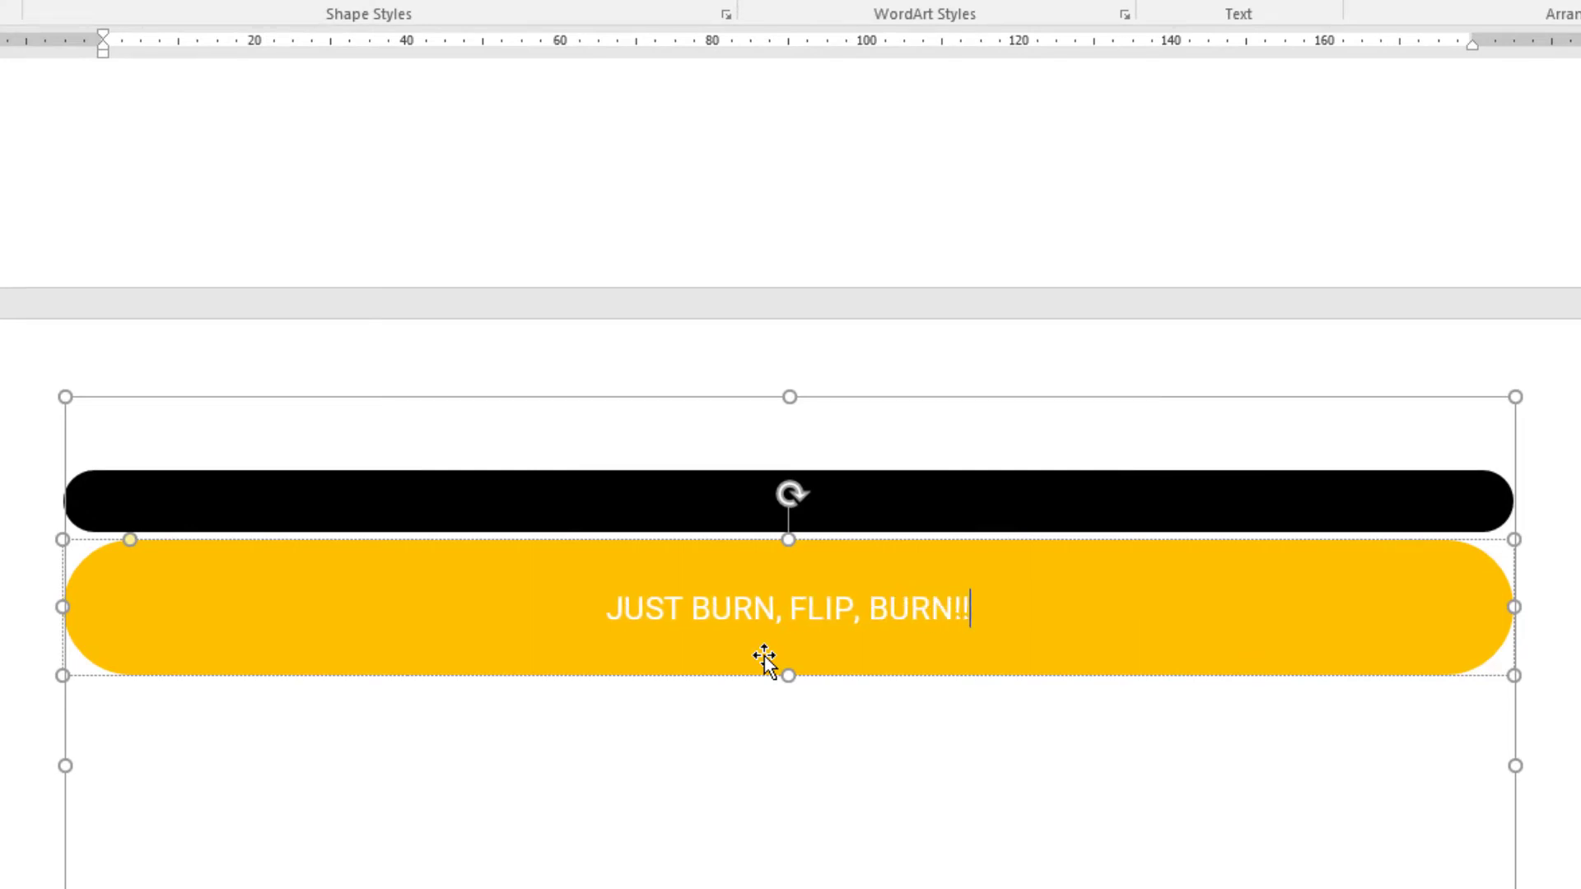
- Make the slogan right-aligned, larger, bold and in the Impact font
{"action": "key", "text": "ctrl+a"}
{"action": "key", "text": "ctrl+r"}
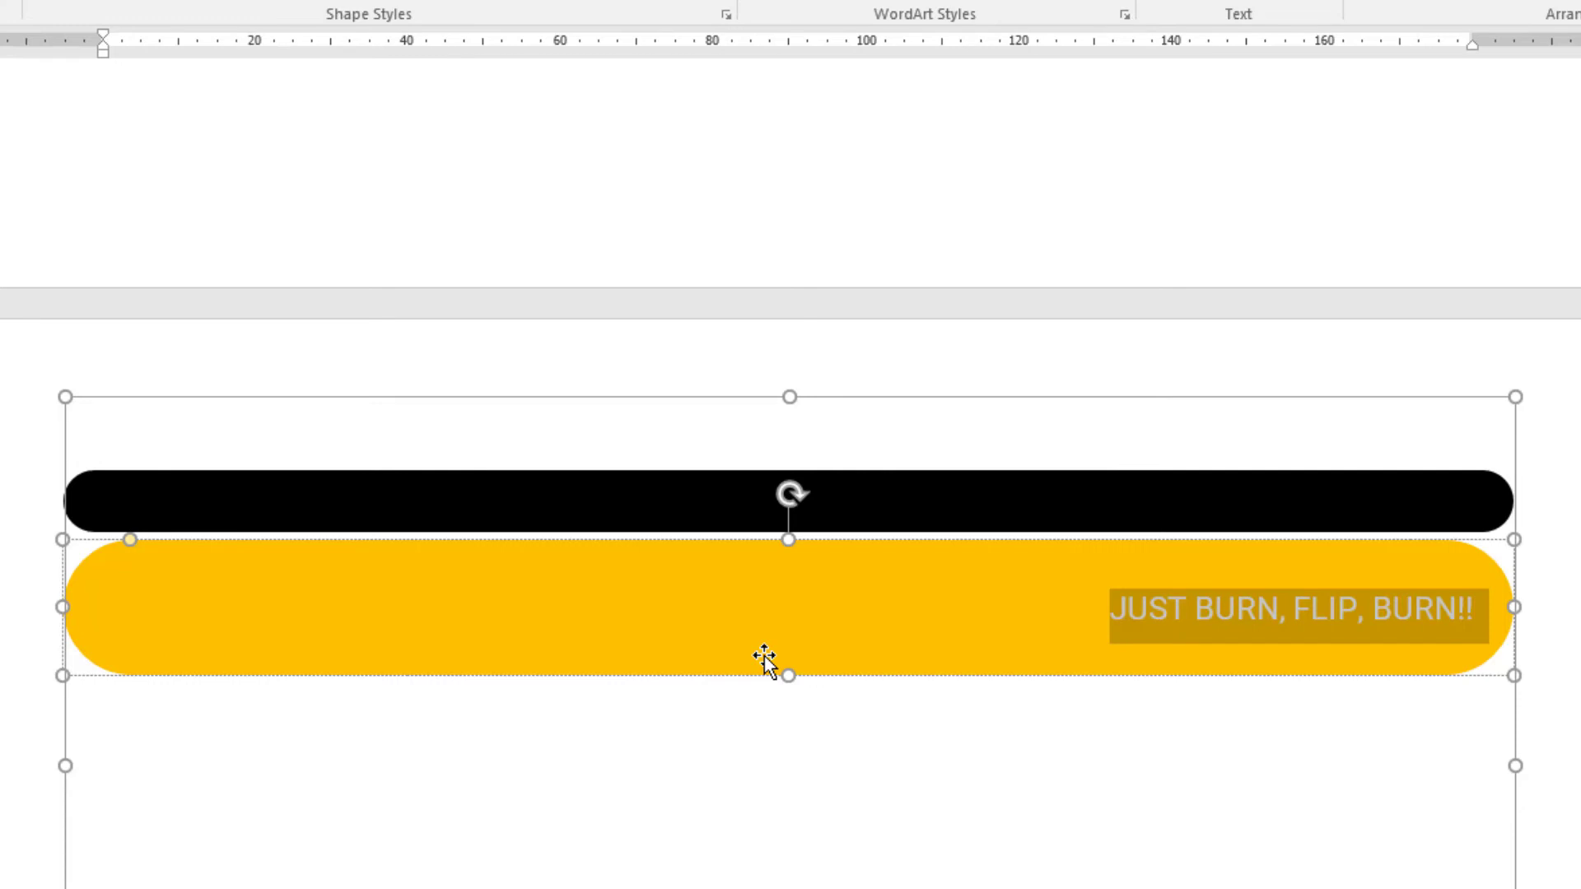
{"action": "key", "text": "ctrl+bracketright"}
{"action": "key", "text": "ctrl+bracketright"}
{"action": "key", "text": "ctrl+bracketright"}
{"action": "key", "text": "ctrl+bracketright"}
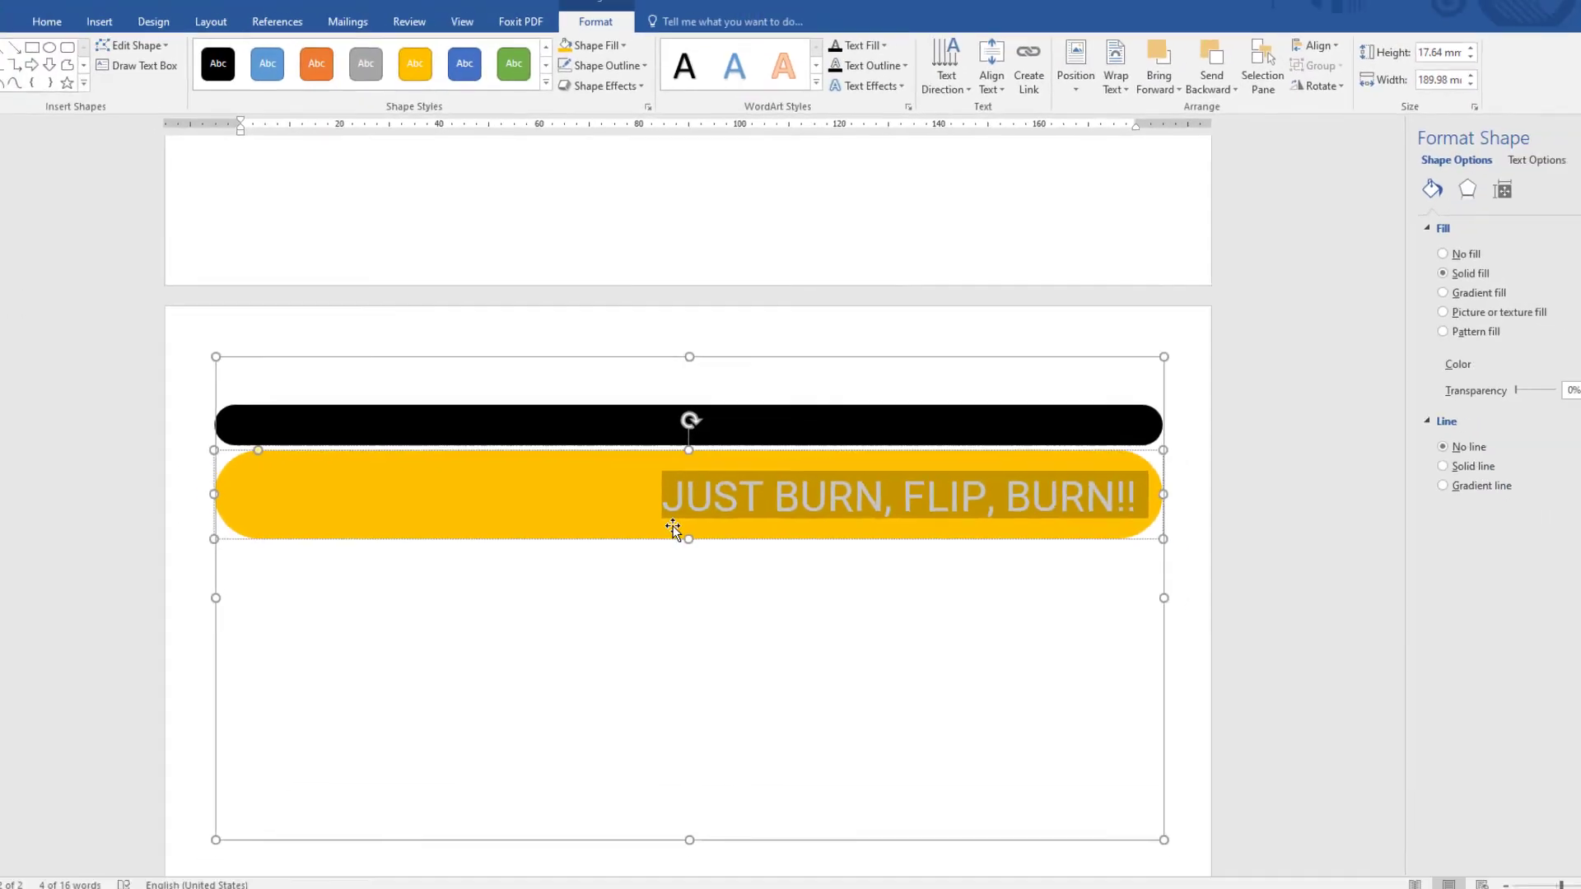
{"action": "key", "text": "ctrl+b"}
{"action": "key", "text": "ctrl+d"}
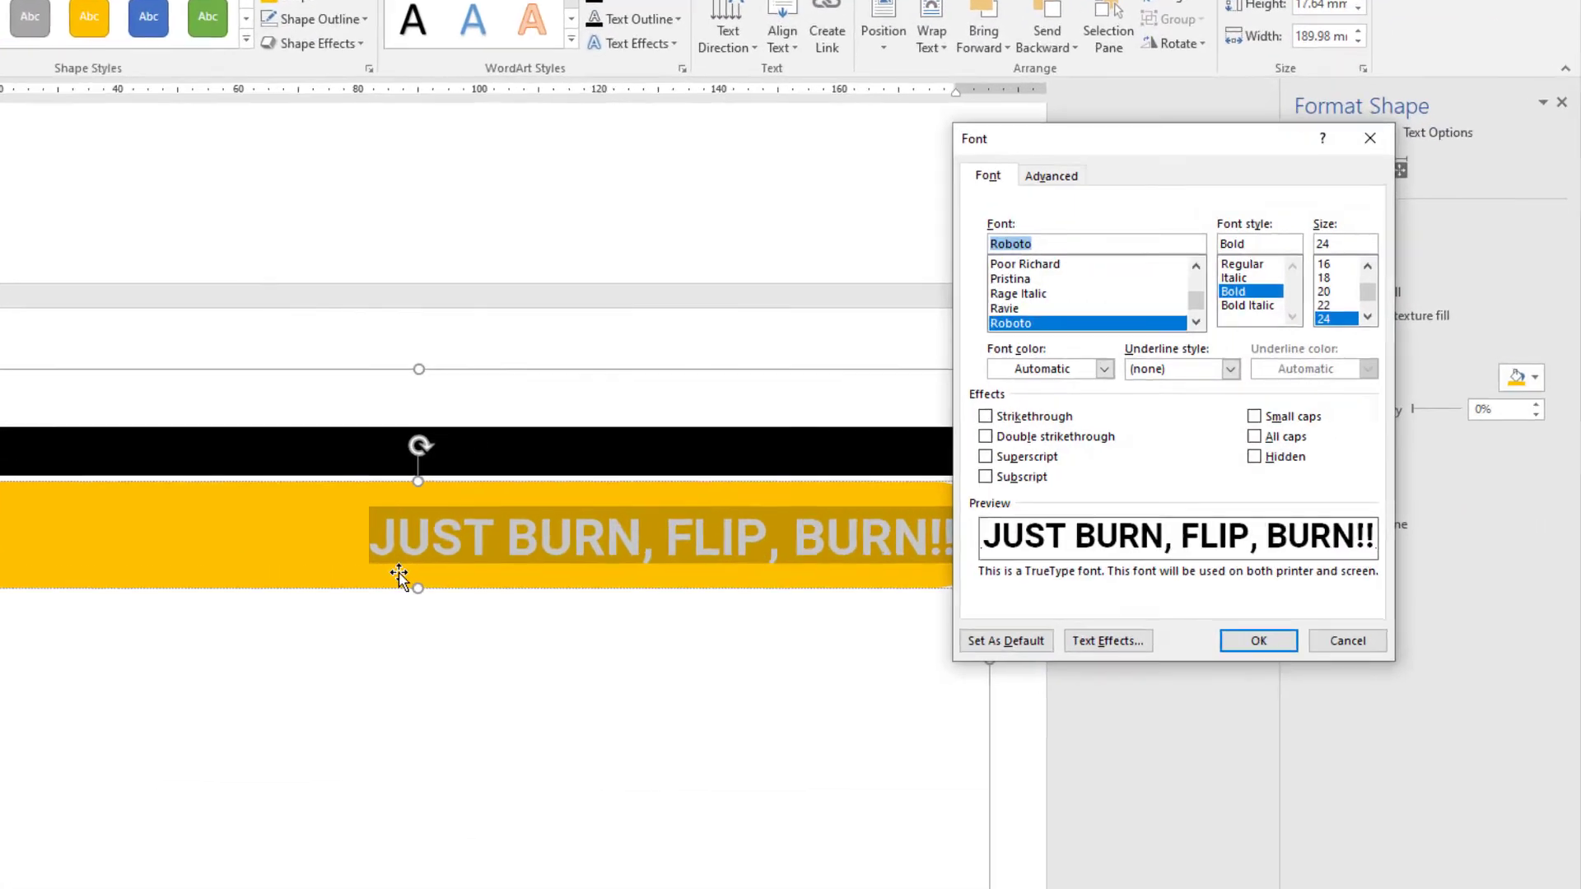
{"action": "type", "text": "impact"}
{"action": "key", "text": "Return"}
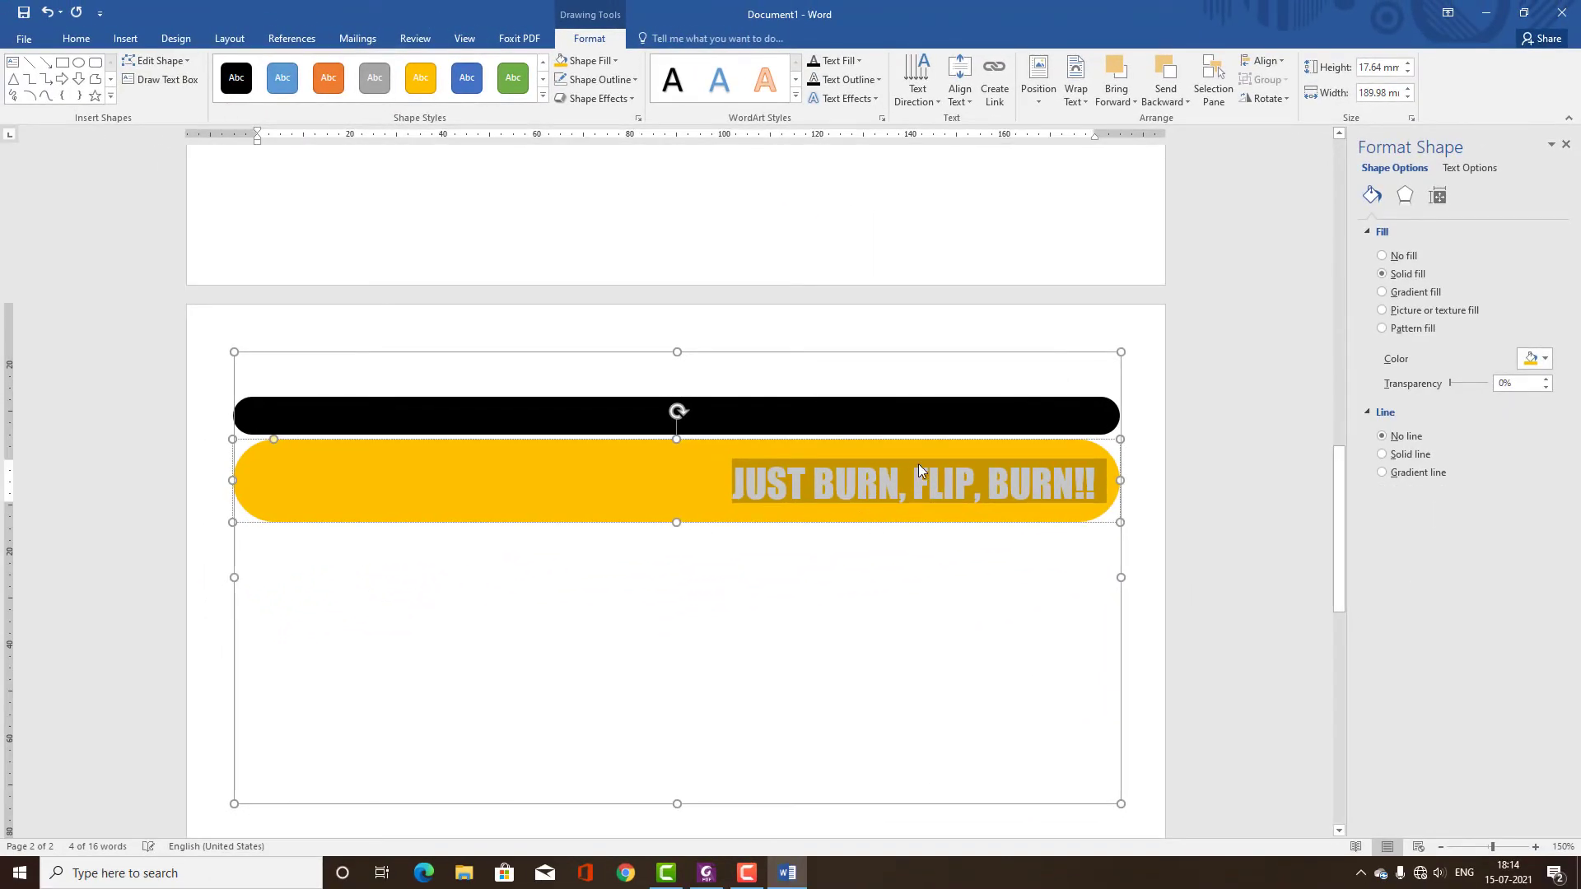
- Shrink the banner canvas to 27.87 × 189.99 mm around the two bars
{"action": "left_click", "coordinate": [893, 517]}
{"action": "left_click", "coordinate": [853, 594]}
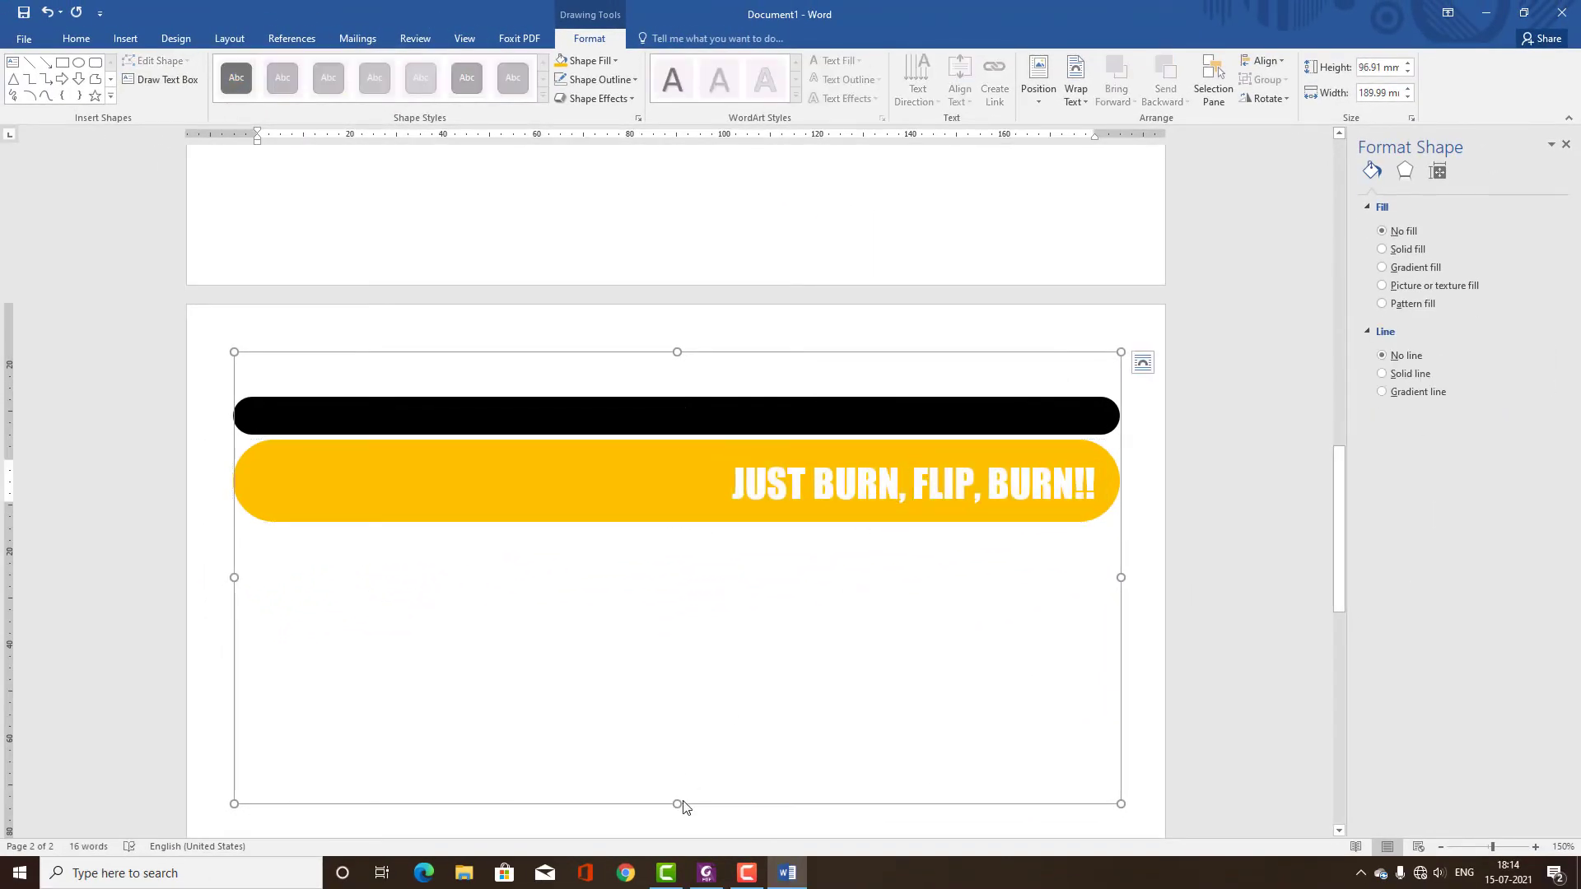
{"action": "left_click_drag", "start_coordinate": [679, 805], "coordinate": [710, 453]}
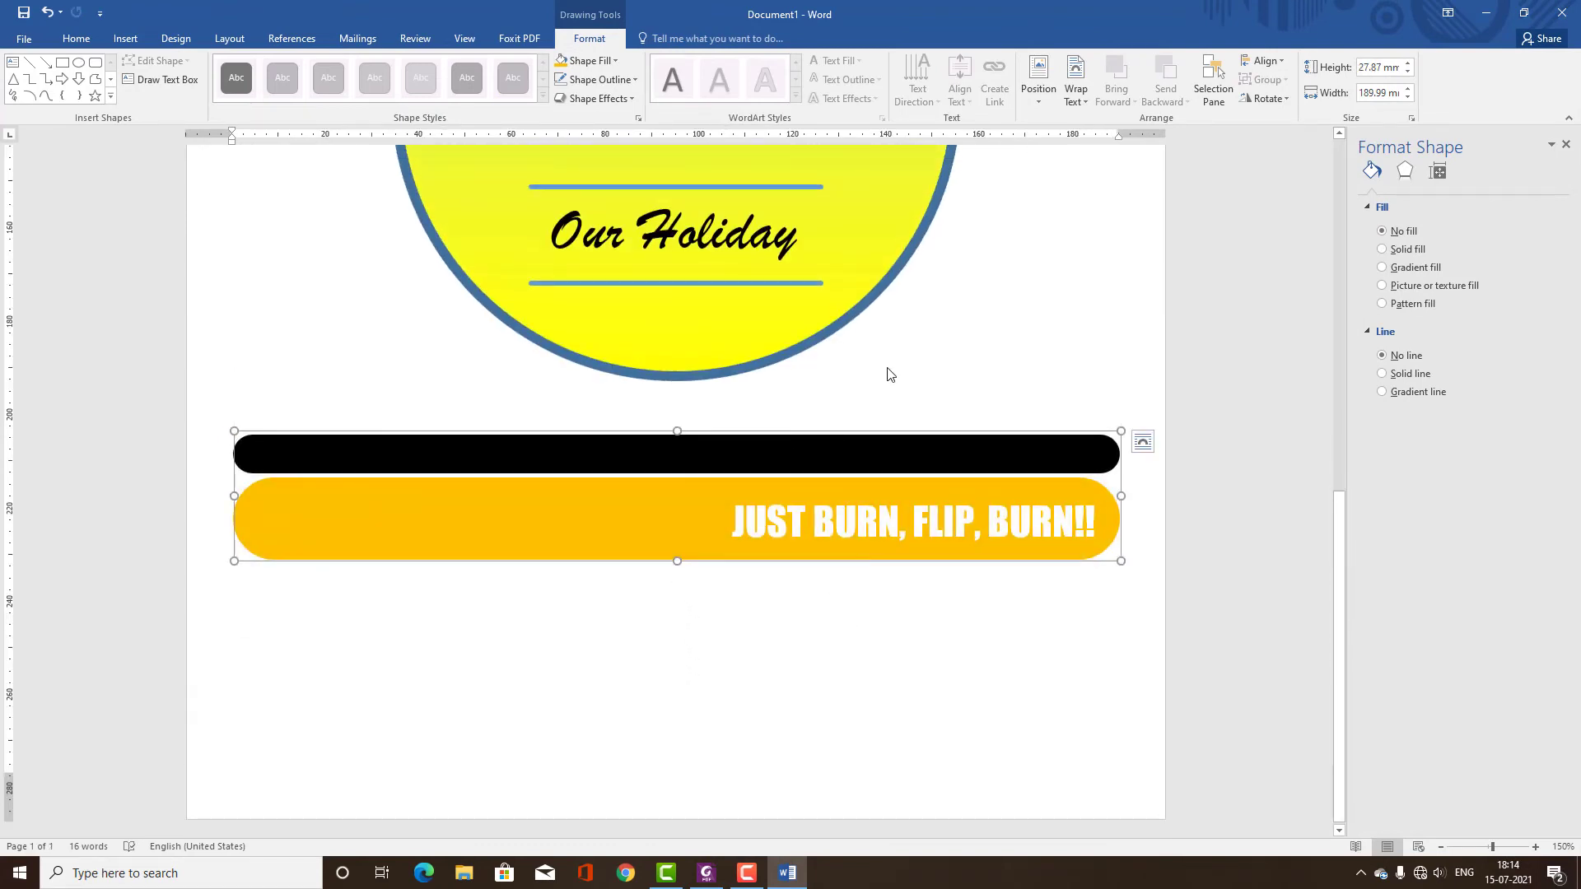
- Check the banner against the left and right margin markers on the ruler
{"action": "left_click", "coordinate": [955, 362]}
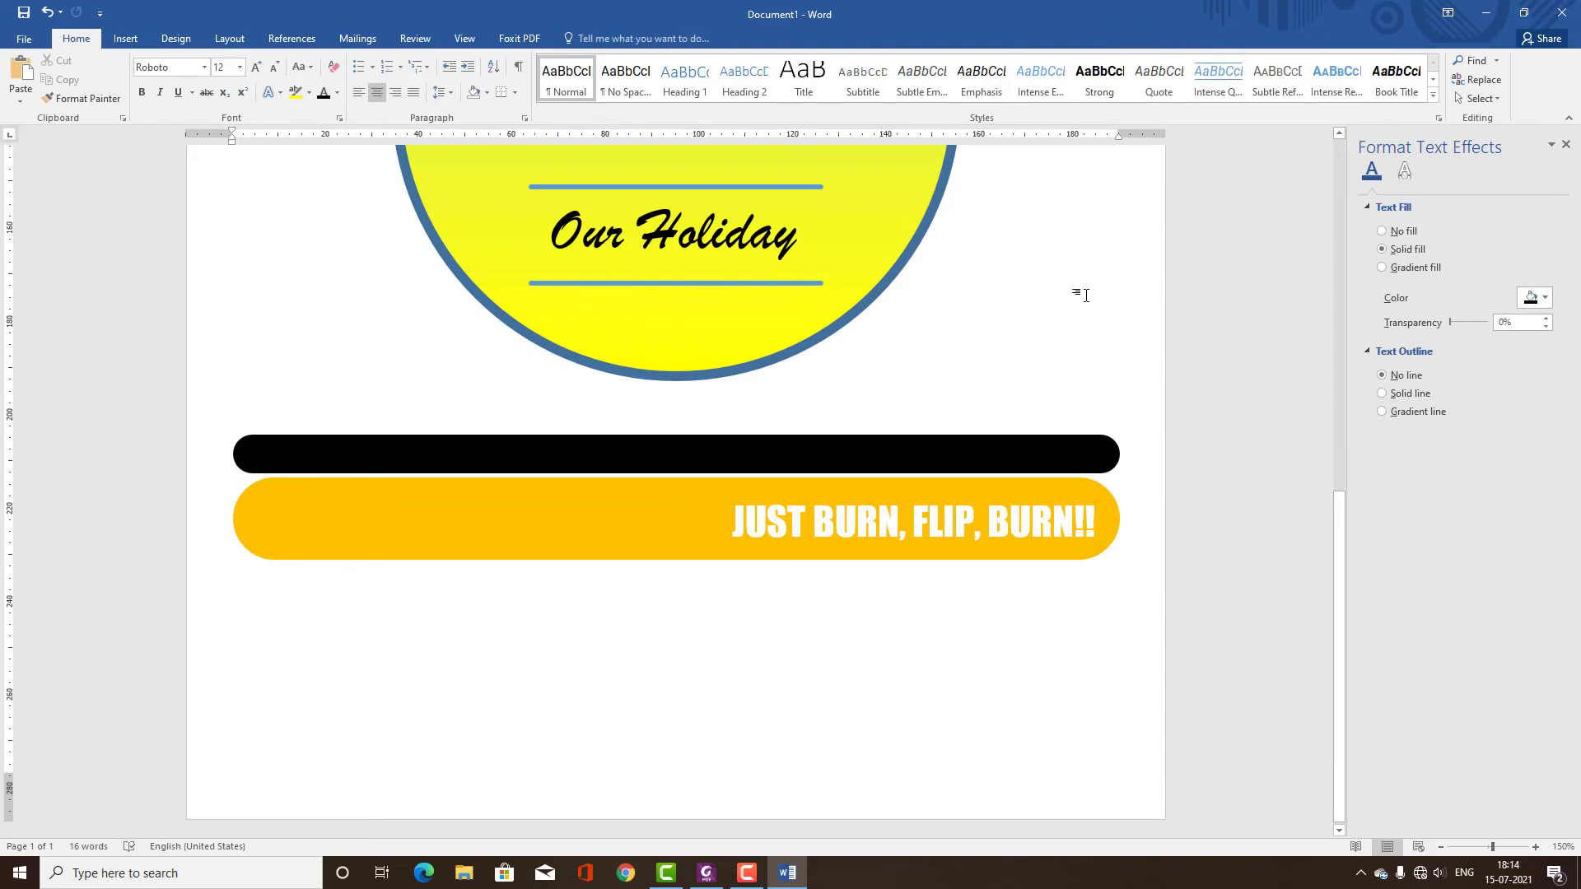
{"action": "scroll", "coordinate": [1052, 364], "scroll_direction": "up", "scroll_amount": 3}
{"action": "scroll", "coordinate": [1046, 366], "scroll_direction": "down", "scroll_amount": 2}
{"action": "scroll", "coordinate": [448, 540], "scroll_direction": "down", "scroll_amount": 1}
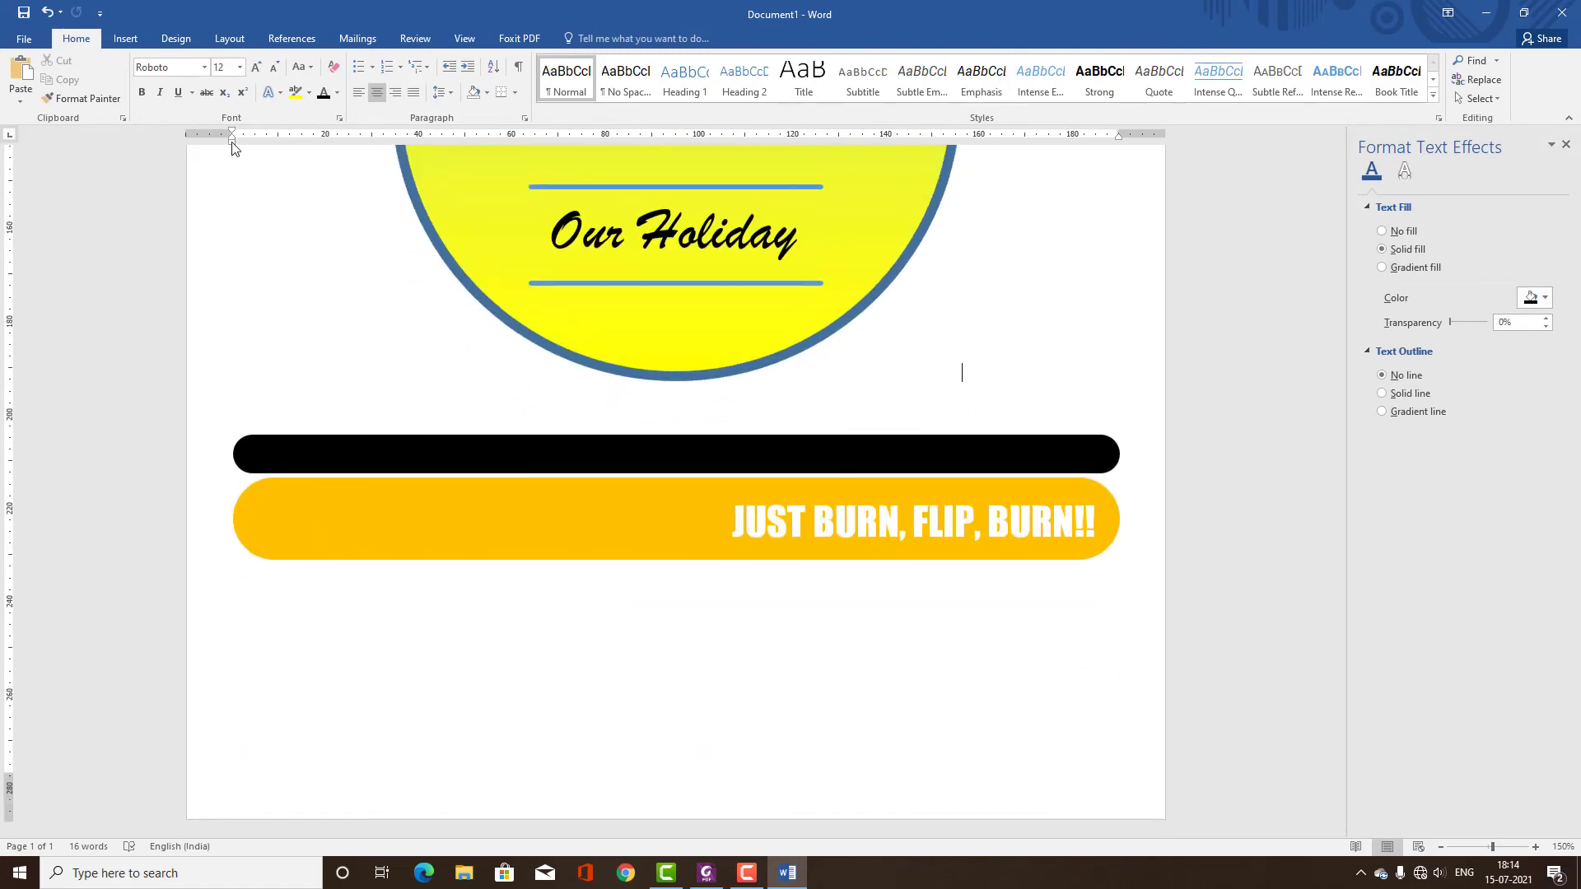
{"action": "left_click_drag", "start_coordinate": [233, 147], "coordinate": [234, 147]}
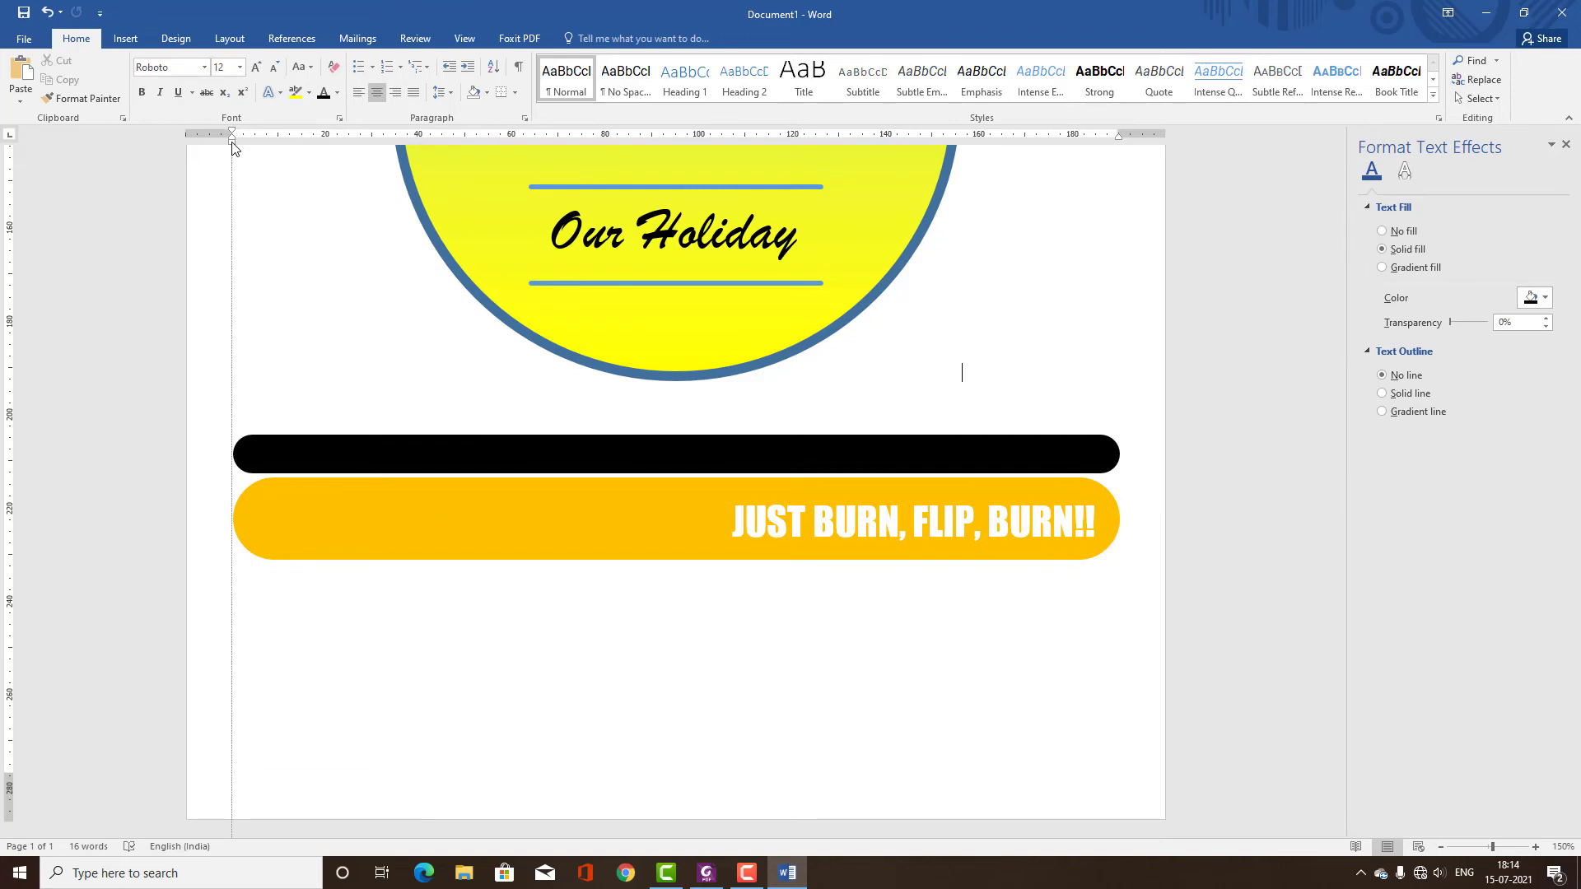
{"action": "left_click_drag", "start_coordinate": [233, 146], "coordinate": [233, 147]}
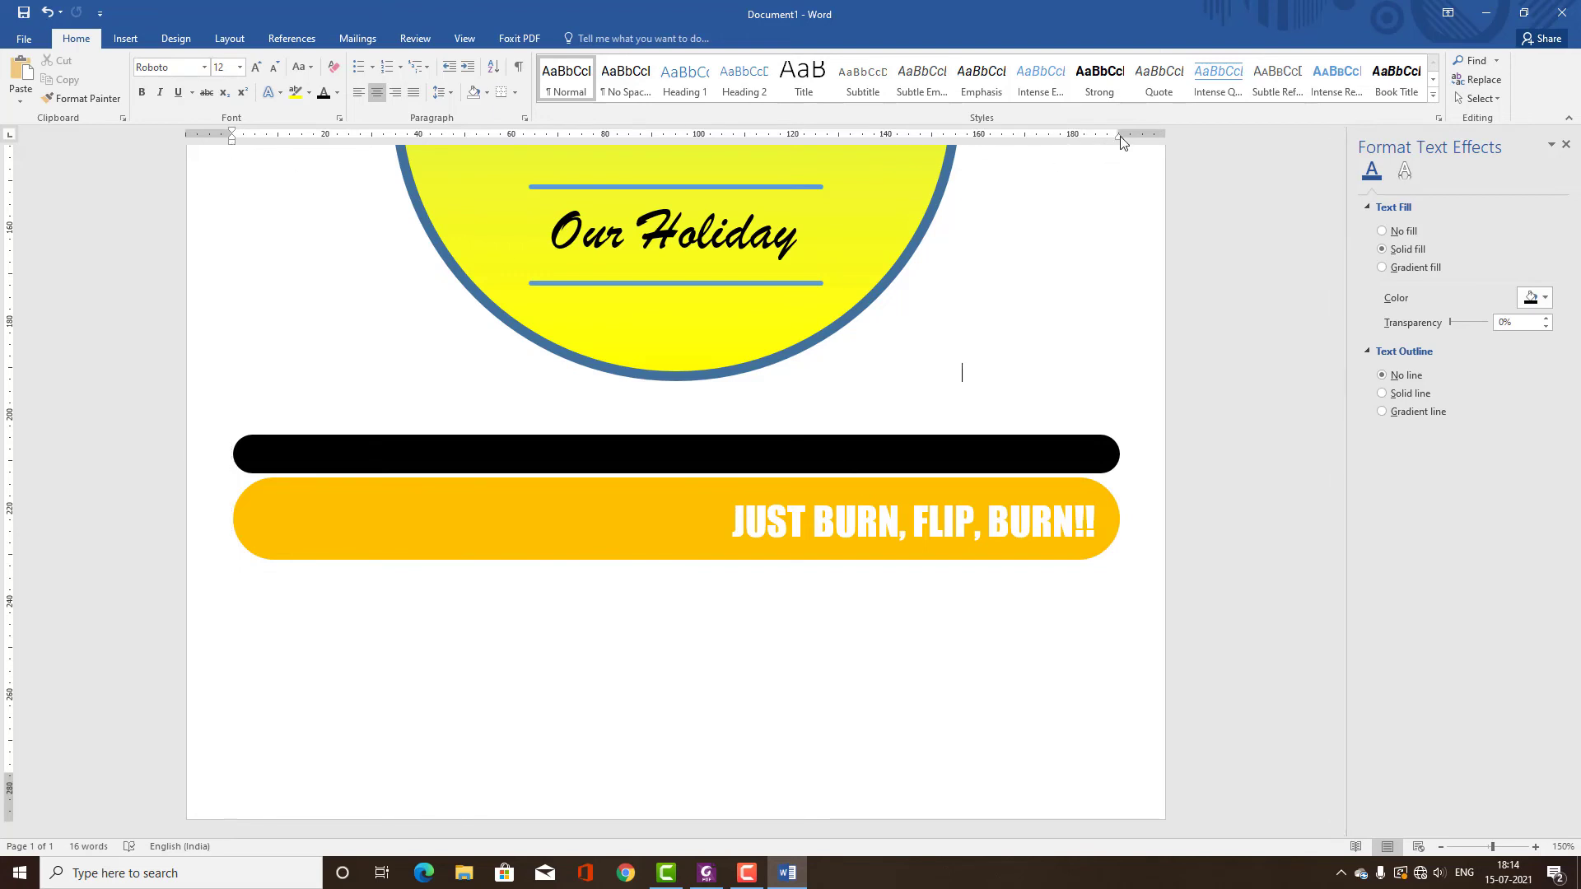
{"action": "left_click_drag", "start_coordinate": [1120, 141], "coordinate": [1120, 143]}
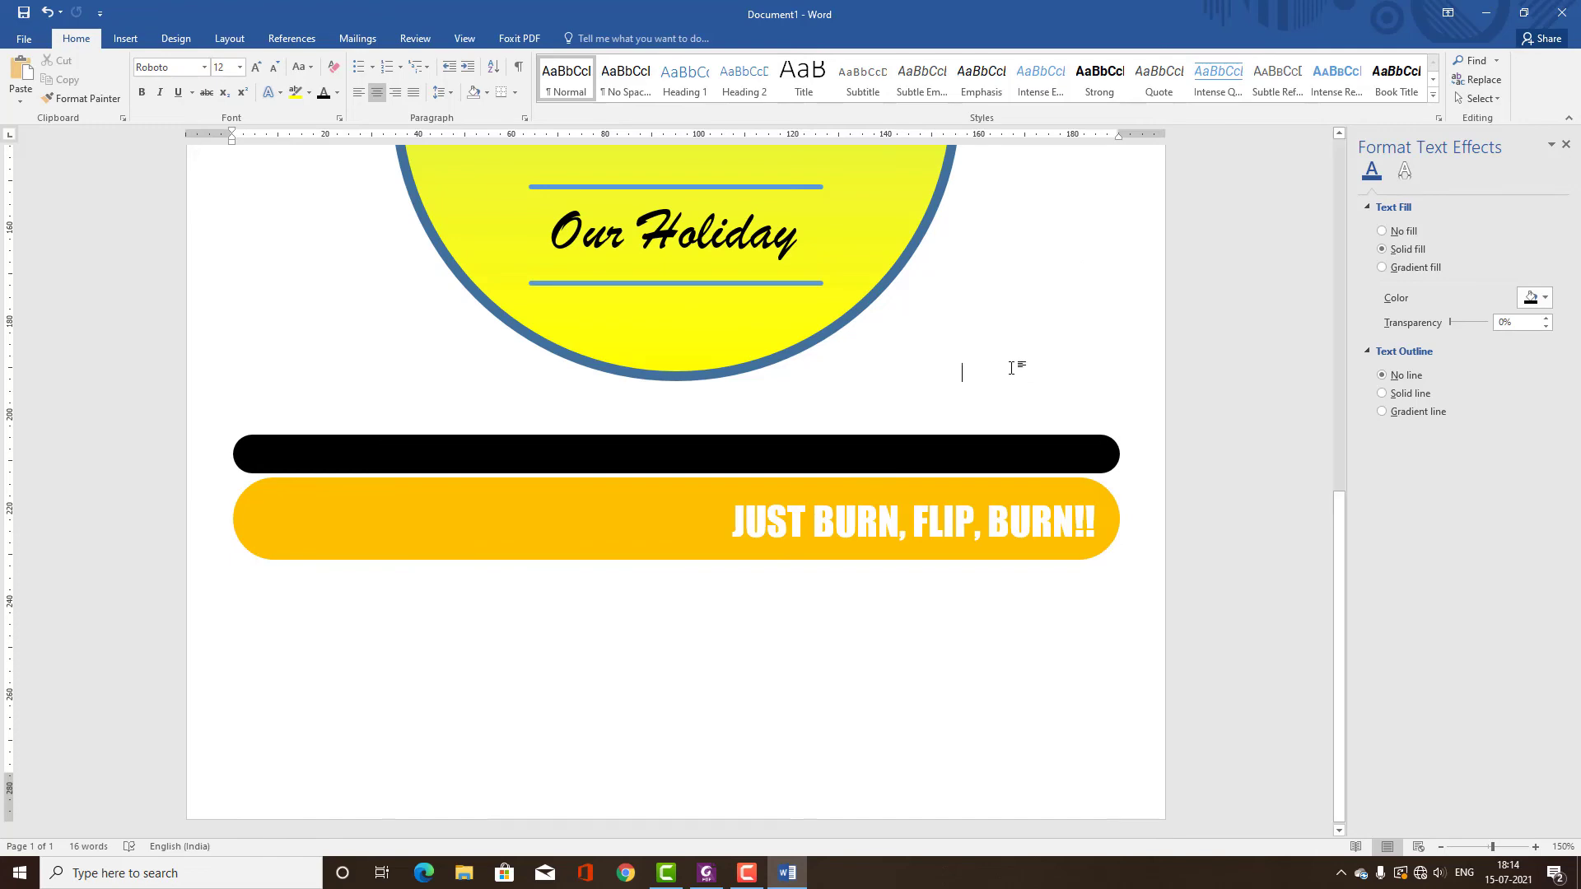
- Shift the black-and-yellow banner group slightly lower under the disc
{"action": "left_click", "coordinate": [819, 566]}
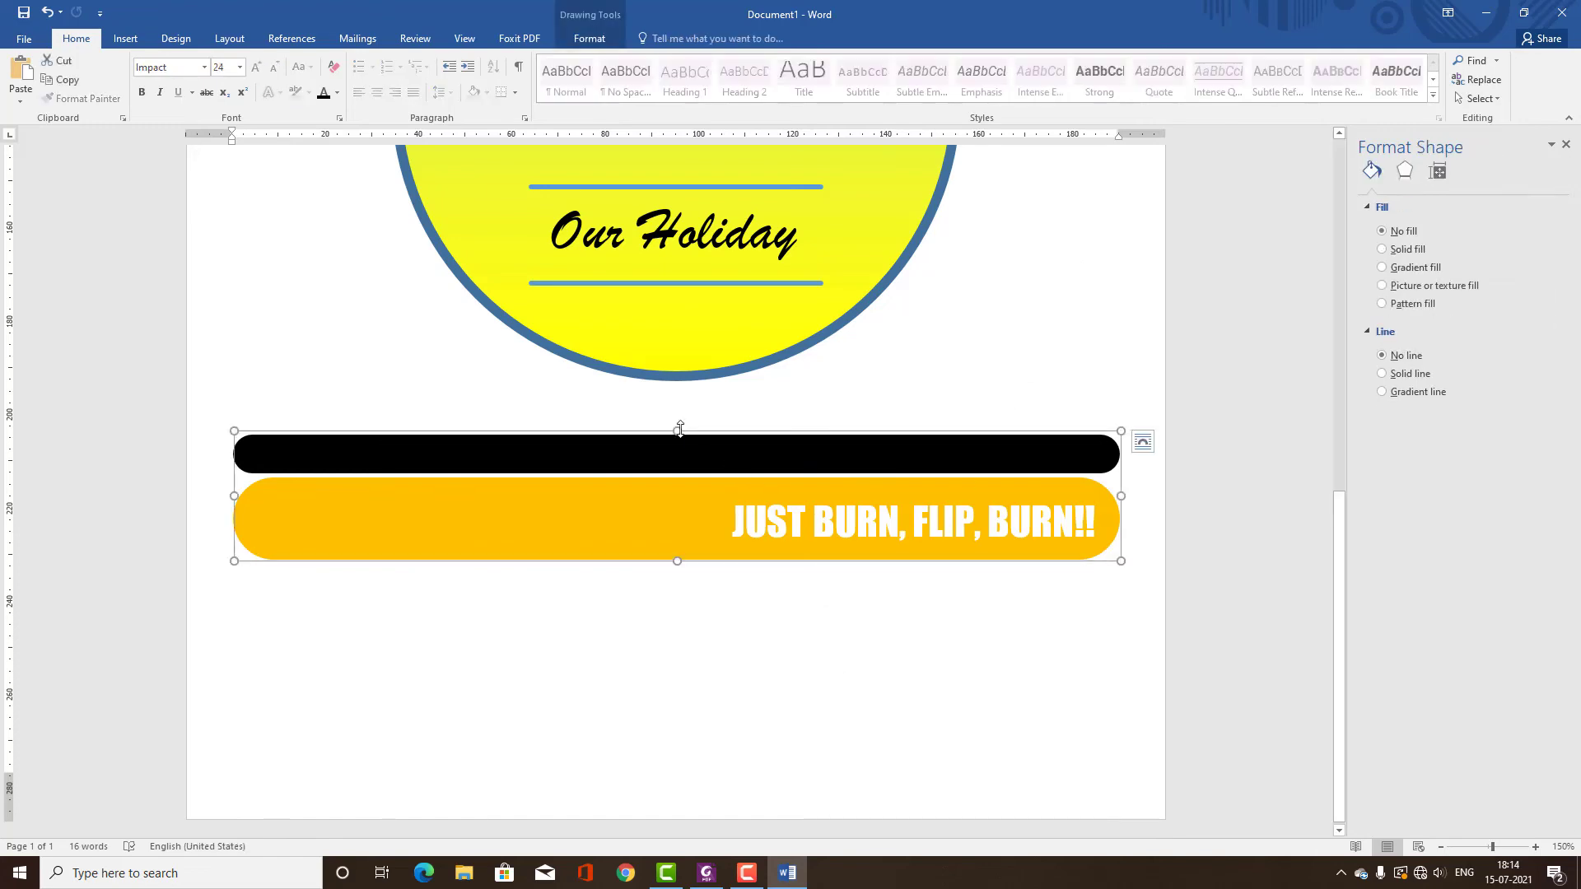
{"action": "left_click_drag", "start_coordinate": [679, 431], "coordinate": [678, 397]}
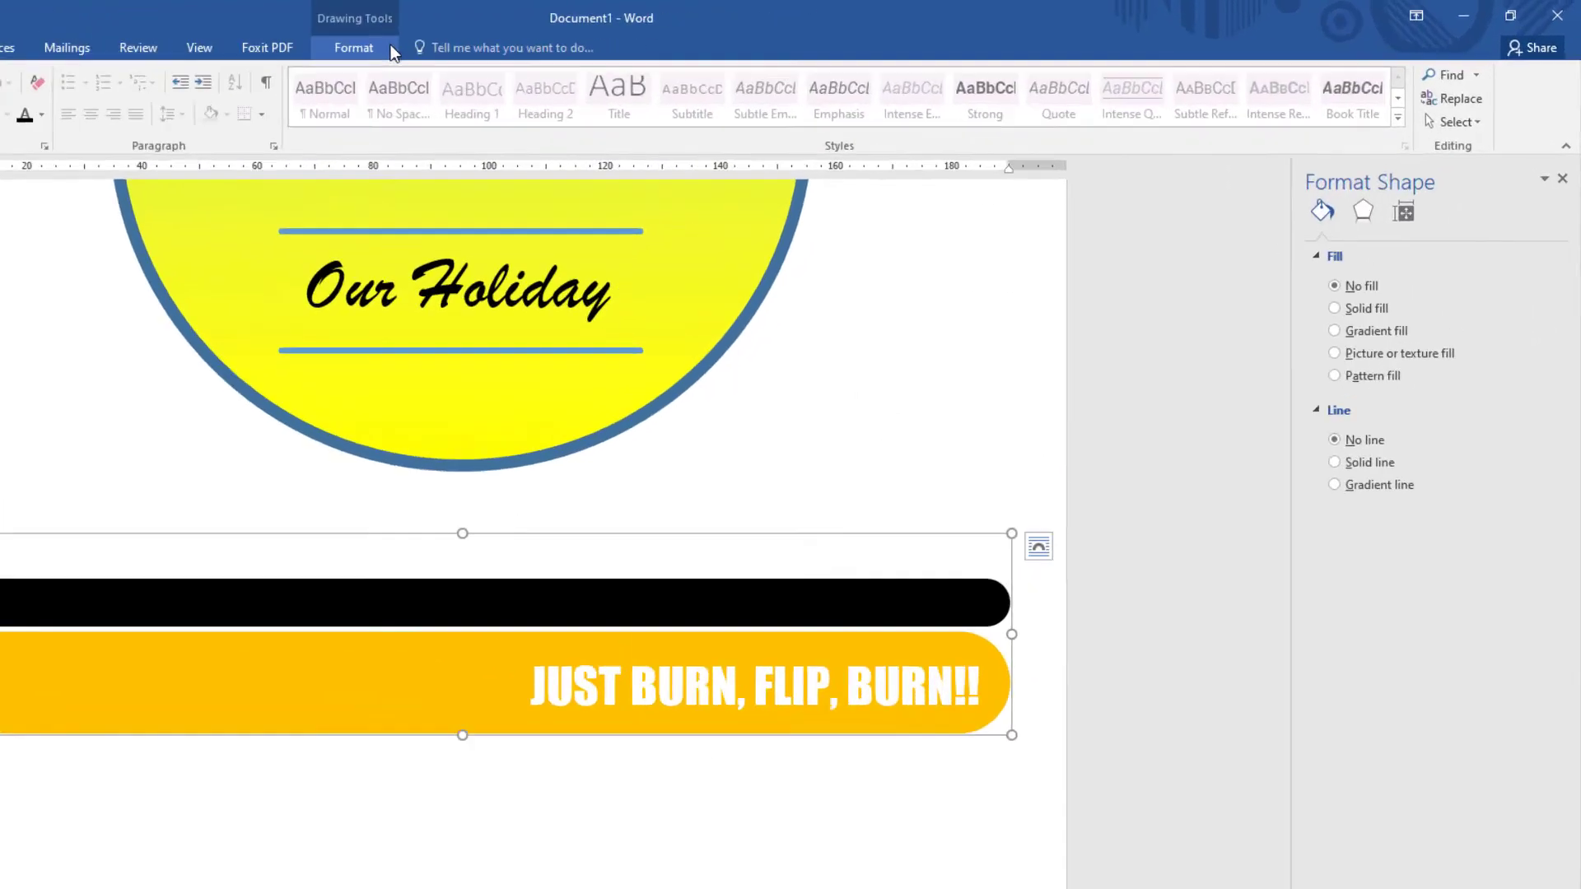
{"action": "left_click", "coordinate": [387, 47]}
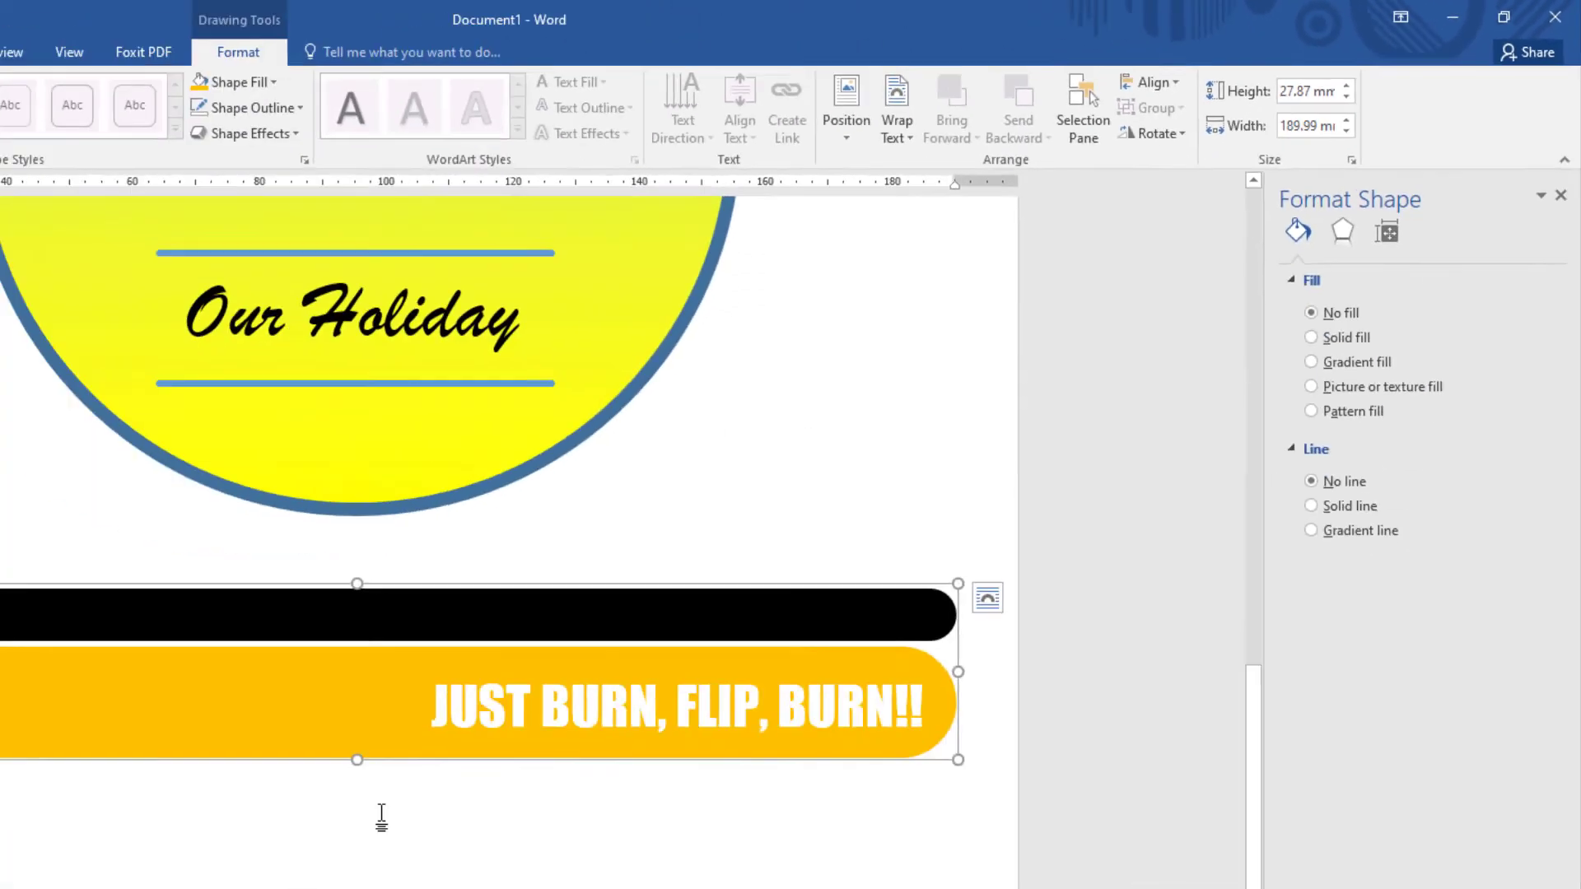
- Deselect the banner, look over the finished label, and switch to the Foxit reference PDF
{"action": "left_click", "coordinate": [692, 605]}
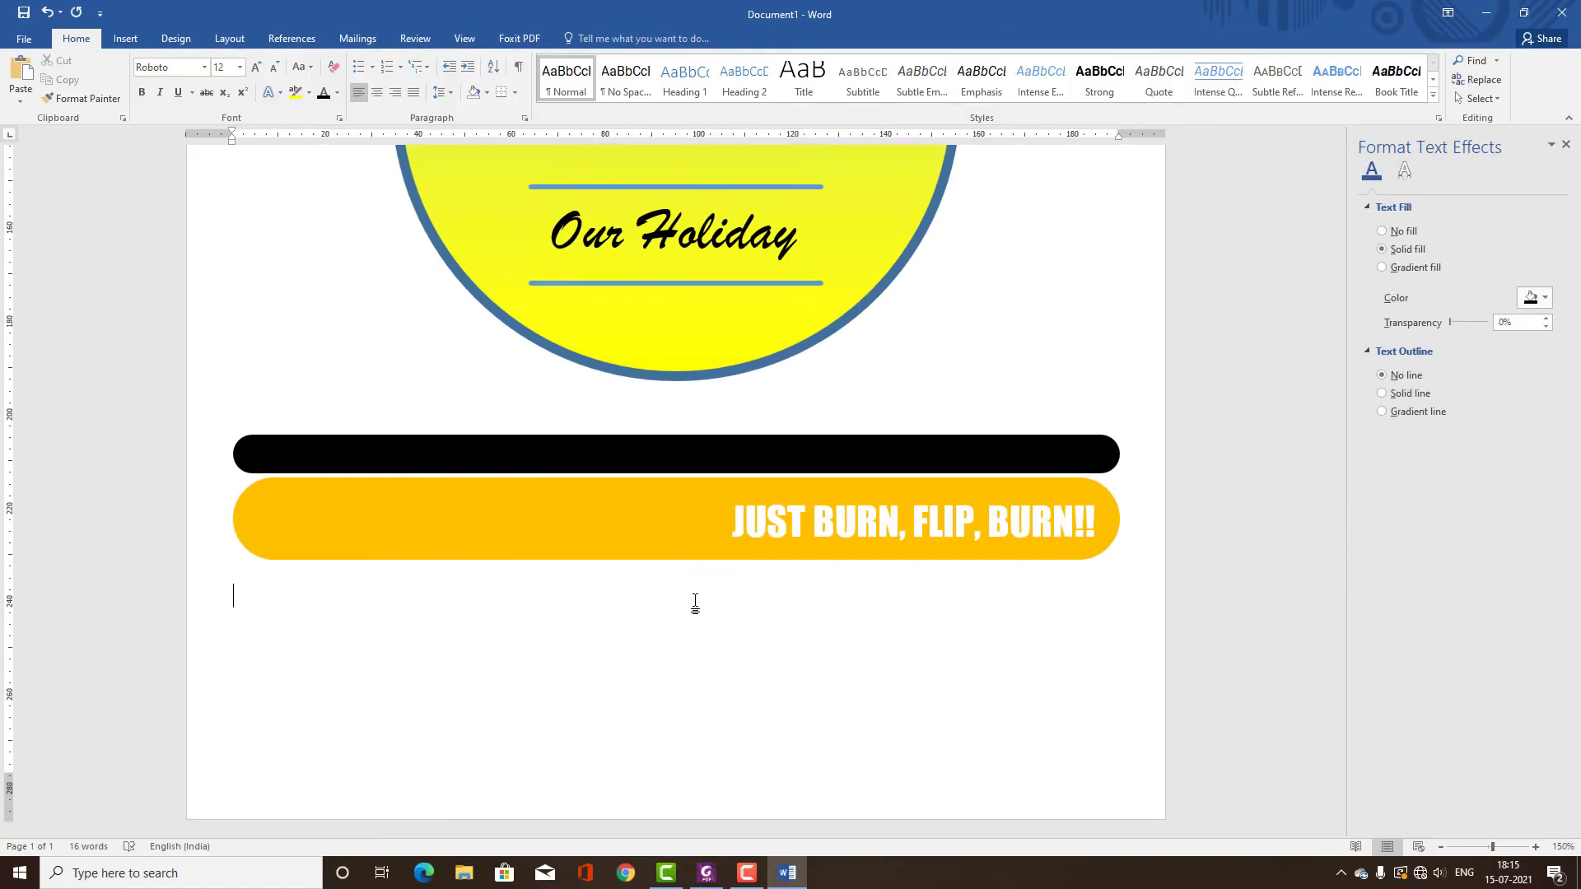
{"action": "scroll", "coordinate": [695, 603], "scroll_direction": "up", "scroll_amount": 3}
{"action": "scroll", "coordinate": [706, 574], "scroll_direction": "up", "scroll_amount": 3}
{"action": "scroll", "coordinate": [707, 574], "scroll_direction": "up", "scroll_amount": 3}
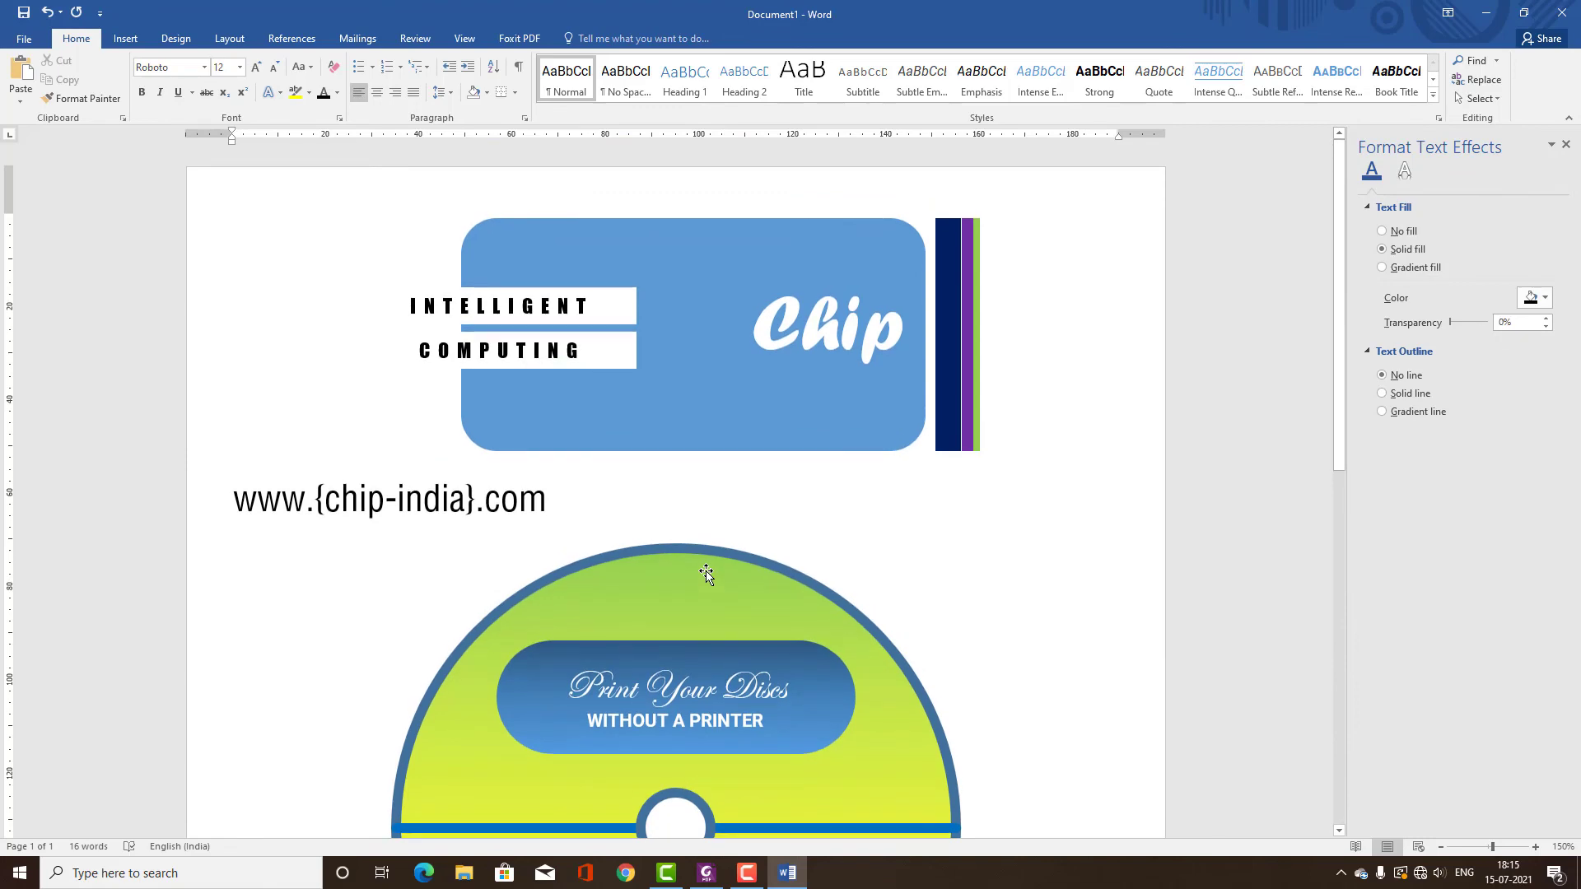
{"action": "scroll", "coordinate": [706, 573], "scroll_direction": "down", "scroll_amount": 3}
{"action": "scroll", "coordinate": [707, 573], "scroll_direction": "down", "scroll_amount": 4}
{"action": "scroll", "coordinate": [706, 574], "scroll_direction": "down", "scroll_amount": 2}
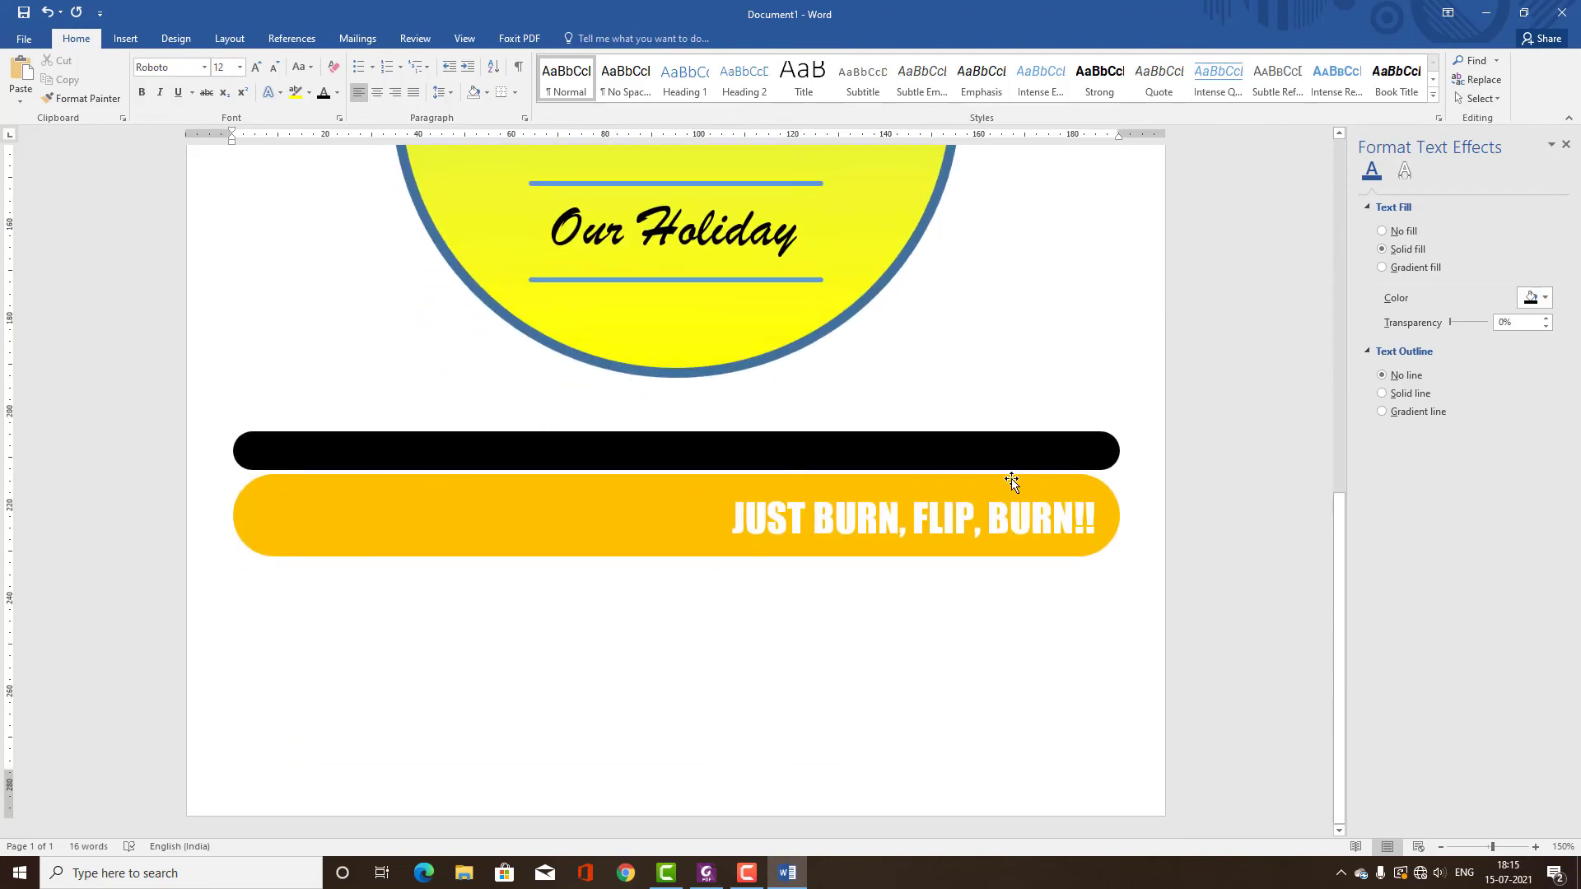
{"action": "left_click", "coordinate": [706, 873]}
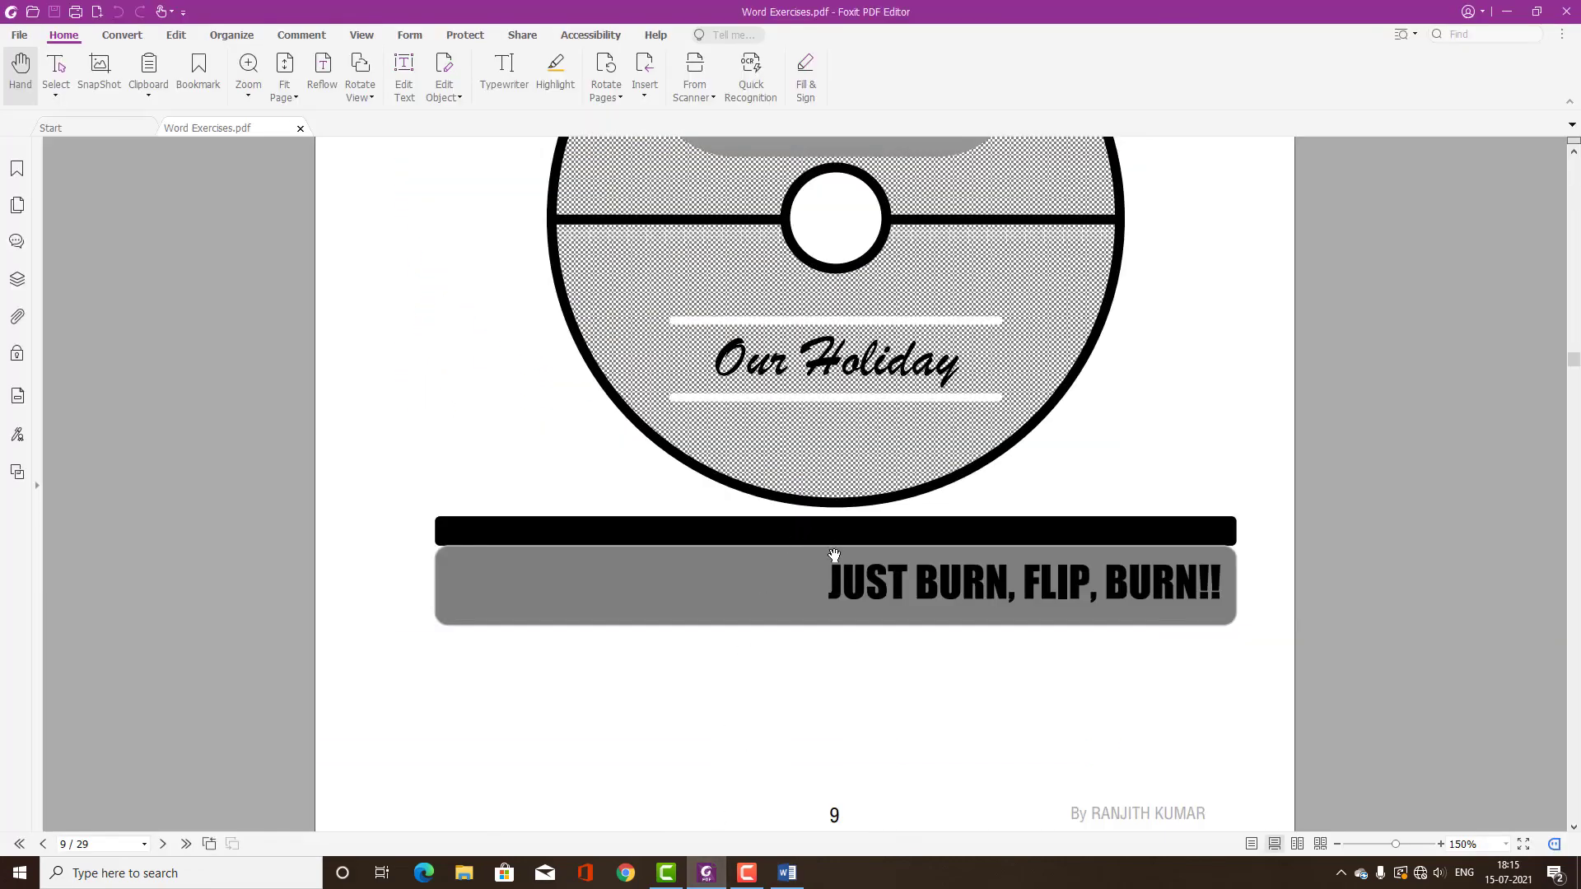
{"action": "scroll", "coordinate": [834, 556], "scroll_direction": "down", "scroll_amount": 1}
{"action": "scroll", "coordinate": [836, 568], "scroll_direction": "up", "scroll_amount": 3}
{"action": "scroll", "coordinate": [836, 568], "scroll_direction": "up", "scroll_amount": 5}
{"action": "scroll", "coordinate": [839, 565], "scroll_direction": "down", "scroll_amount": 1}
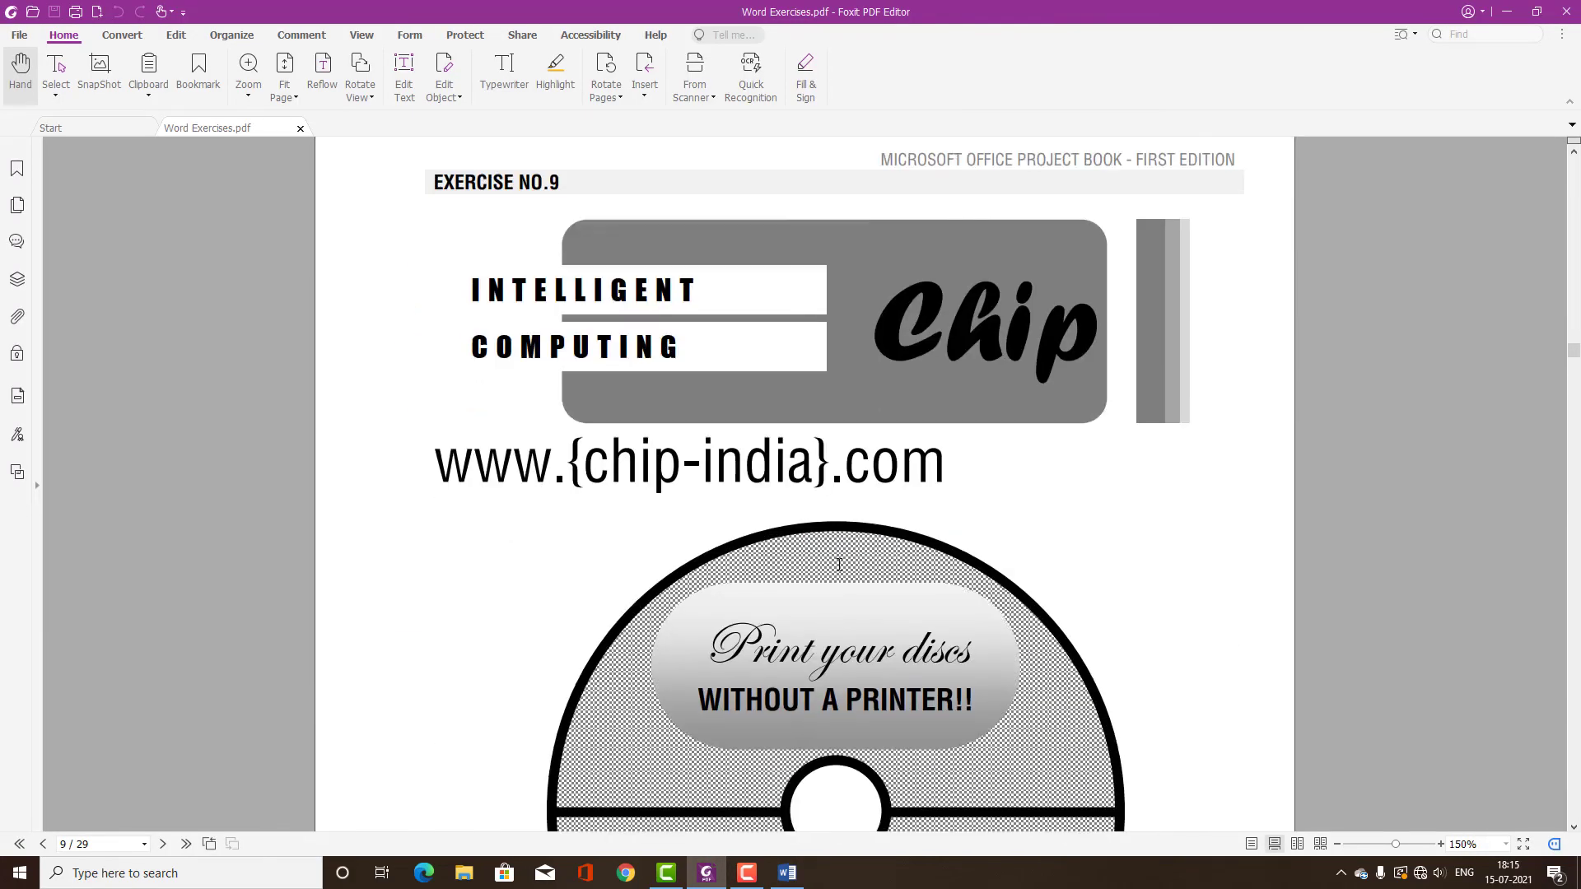
{"action": "scroll", "coordinate": [839, 564], "scroll_direction": "down", "scroll_amount": 2}
{"action": "scroll", "coordinate": [839, 565], "scroll_direction": "down", "scroll_amount": 2}
{"action": "scroll", "coordinate": [840, 567], "scroll_direction": "down", "scroll_amount": 3}
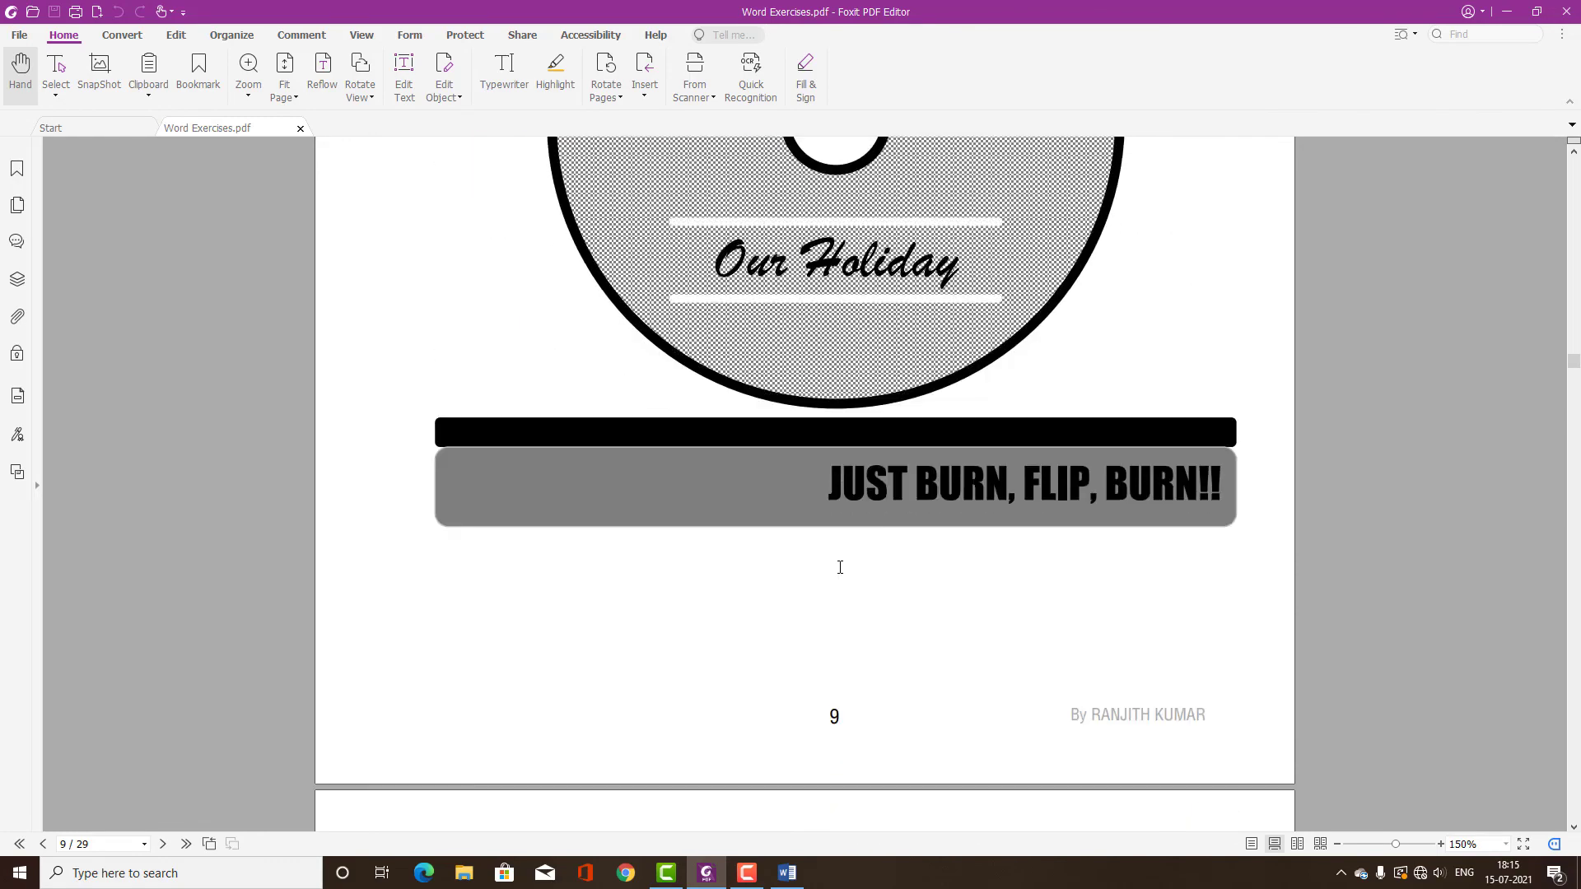
{"action": "scroll", "coordinate": [840, 567], "scroll_direction": "up", "scroll_amount": 1}
{"action": "scroll", "coordinate": [839, 567], "scroll_direction": "up", "scroll_amount": 2}
{"action": "scroll", "coordinate": [840, 567], "scroll_direction": "up", "scroll_amount": 1}
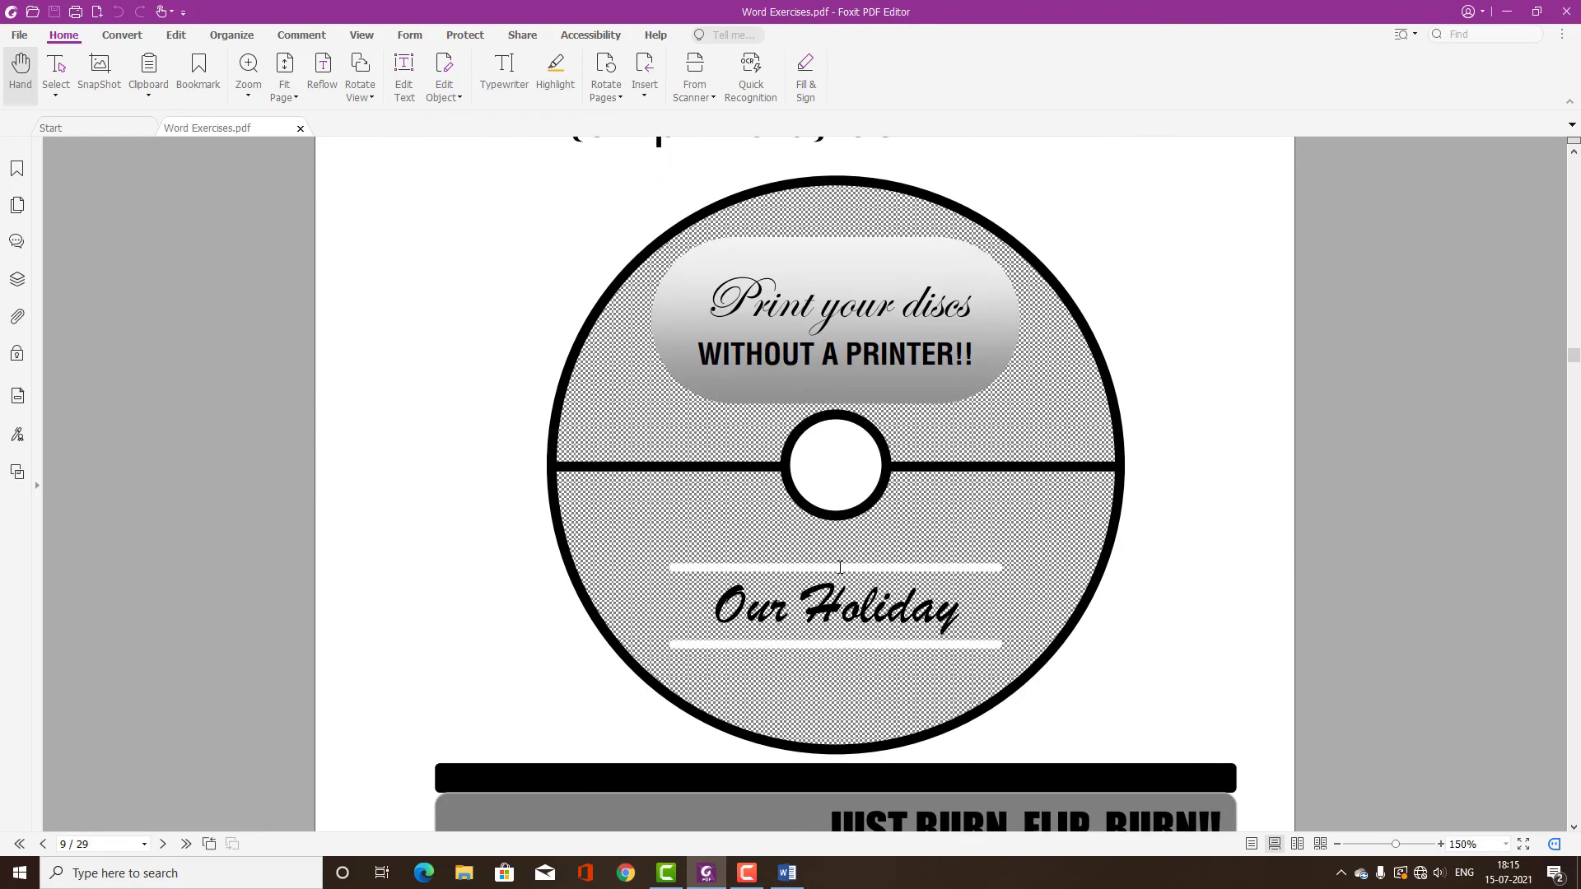
{"action": "scroll", "coordinate": [840, 568], "scroll_direction": "up", "scroll_amount": 2}
{"action": "scroll", "coordinate": [840, 569], "scroll_direction": "up", "scroll_amount": 1}
{"action": "scroll", "coordinate": [839, 569], "scroll_direction": "up", "scroll_amount": 1}
{"action": "scroll", "coordinate": [840, 568], "scroll_direction": "down", "scroll_amount": 1}
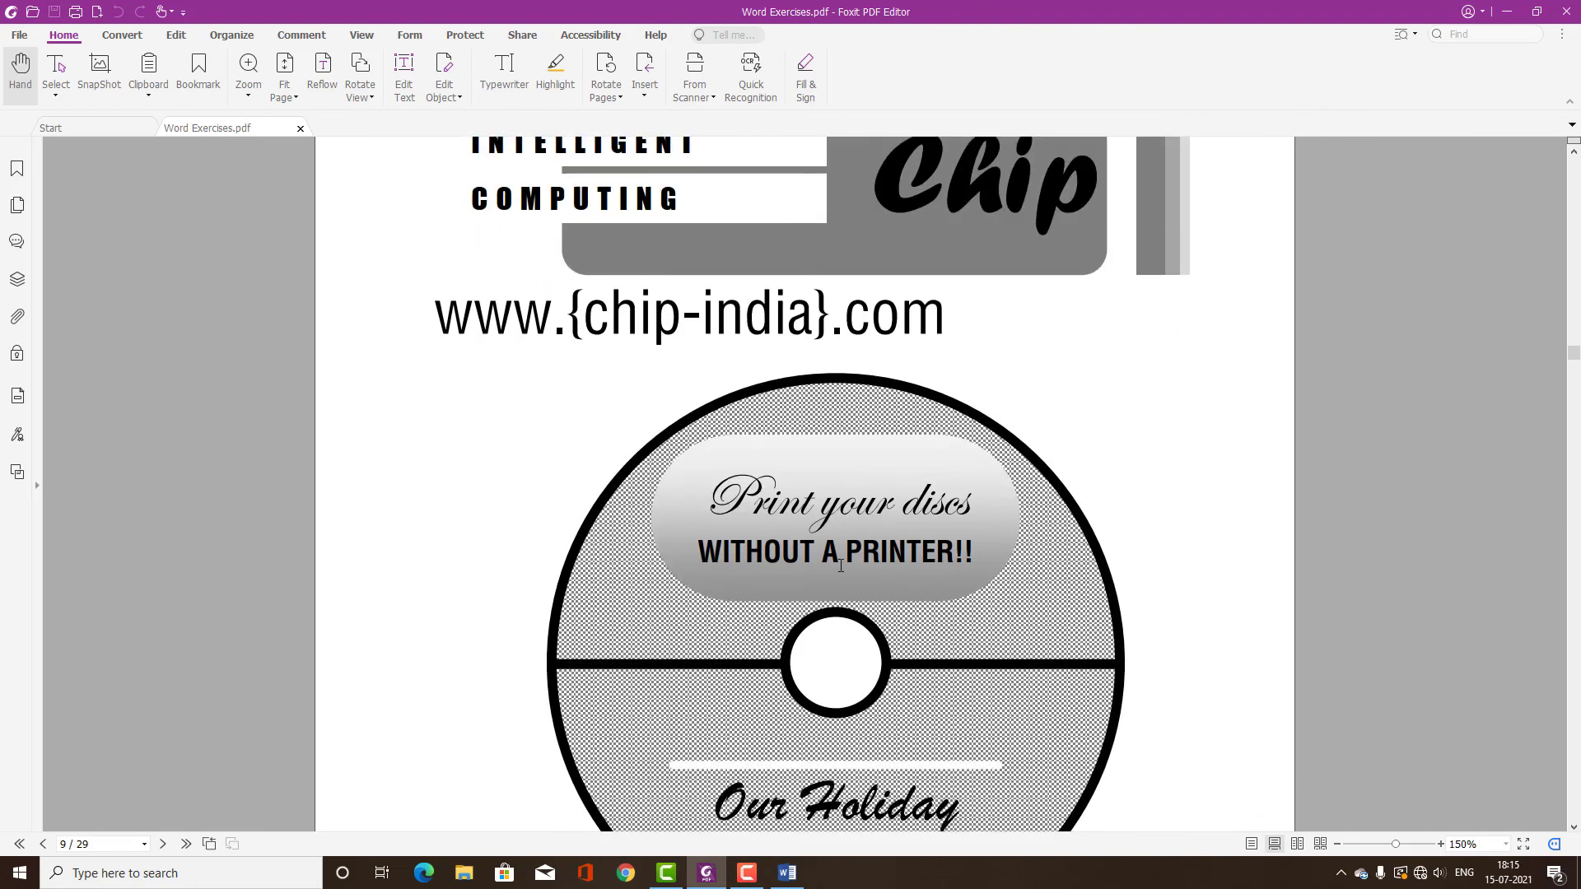
{"action": "scroll", "coordinate": [840, 566], "scroll_direction": "down", "scroll_amount": 4}
{"action": "scroll", "coordinate": [840, 566], "scroll_direction": "down", "scroll_amount": 3}
{"action": "scroll", "coordinate": [841, 566], "scroll_direction": "up", "scroll_amount": 1}
{"action": "scroll", "coordinate": [840, 563], "scroll_direction": "up", "scroll_amount": 1}
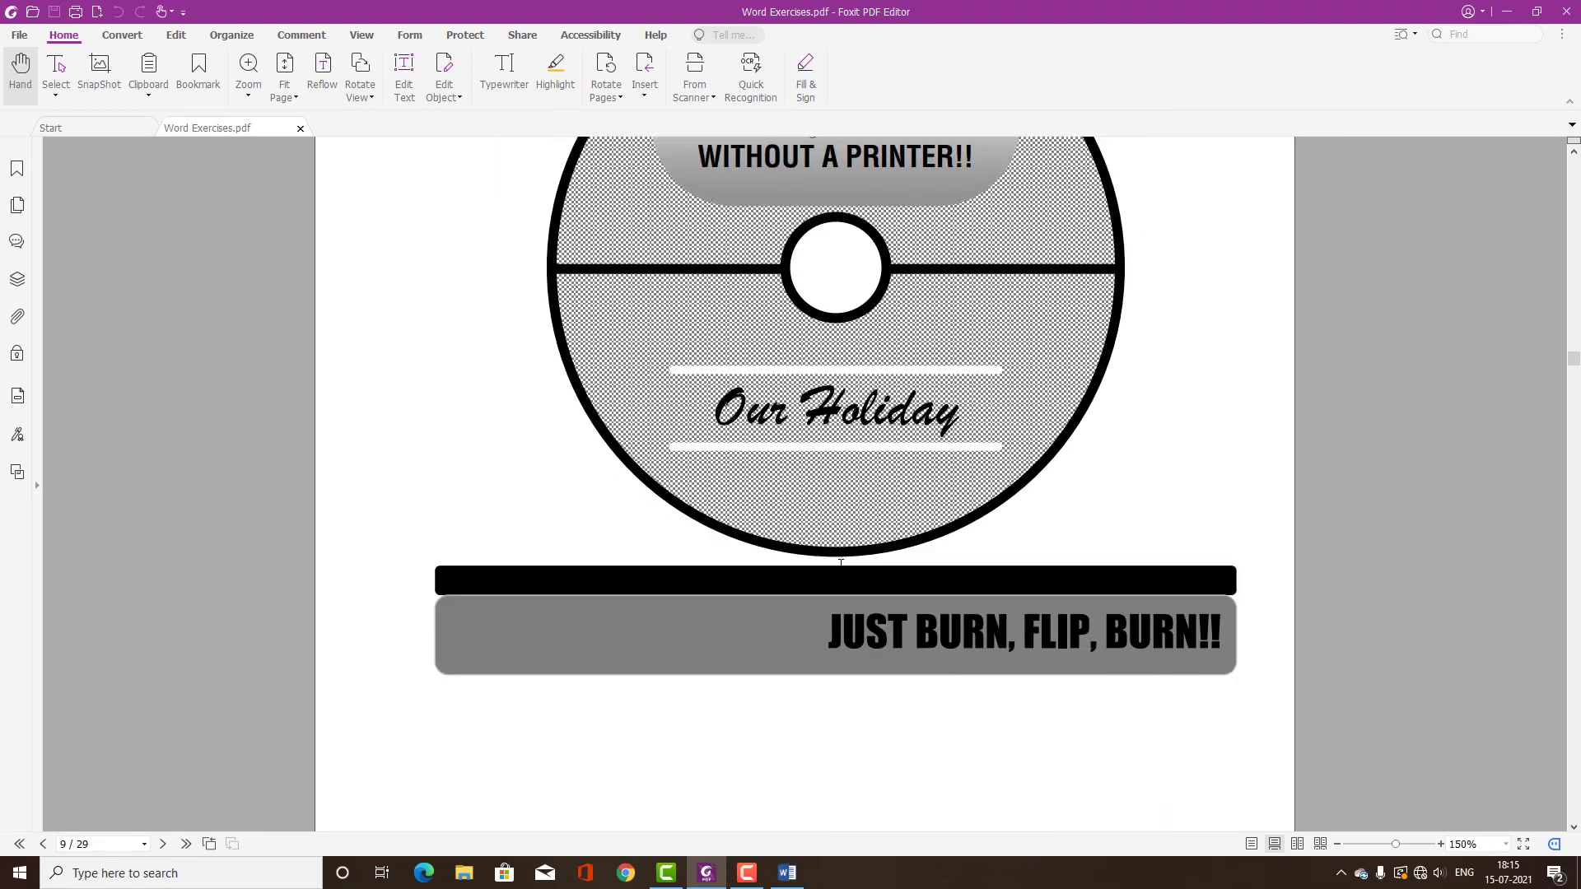
{"action": "left_click", "coordinate": [1506, 17]}
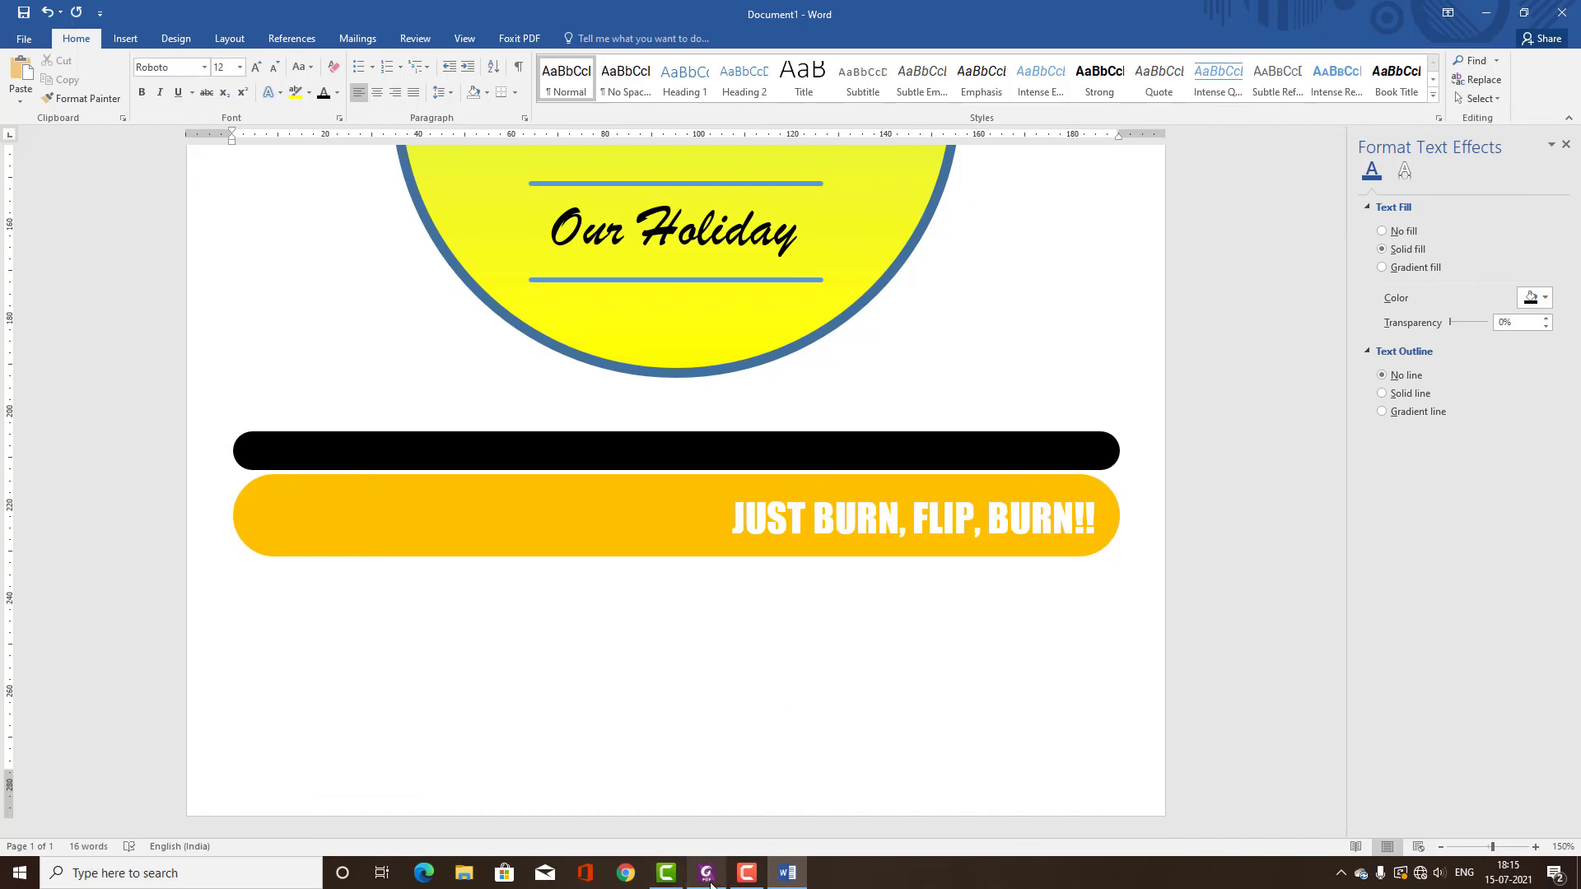
{"action": "left_click", "coordinate": [706, 872]}
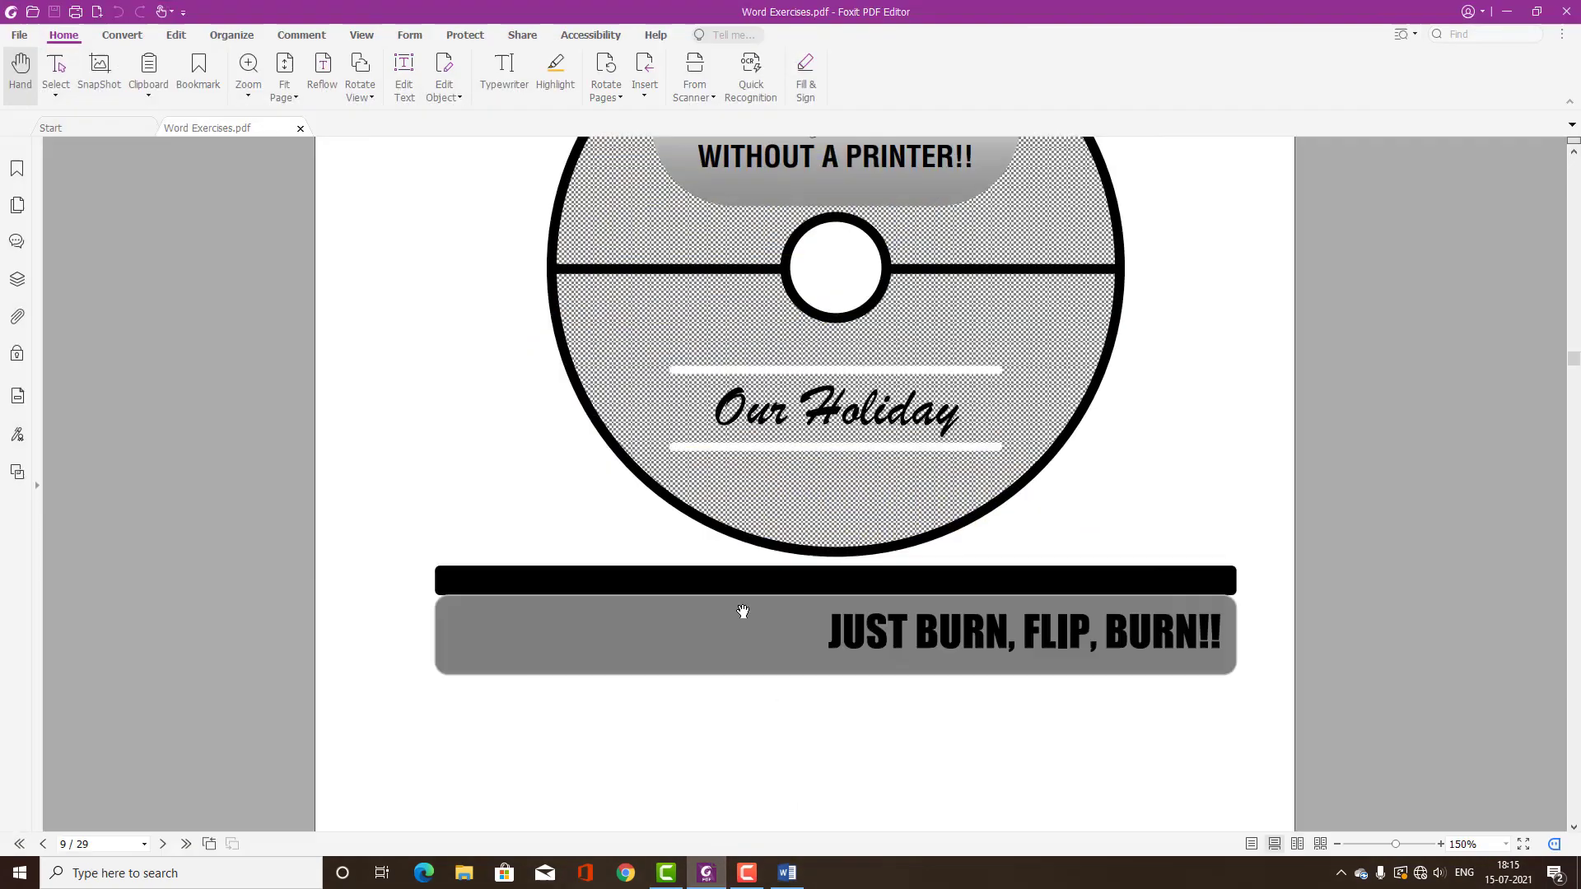
- Scroll the PDF down to the Verbatim Town Square exercise on page 10
{"action": "scroll", "coordinate": [865, 519], "scroll_direction": "down", "scroll_amount": 7}
{"action": "scroll", "coordinate": [866, 519], "scroll_direction": "down", "scroll_amount": 1}
{"action": "scroll", "coordinate": [866, 520], "scroll_direction": "down", "scroll_amount": 3}
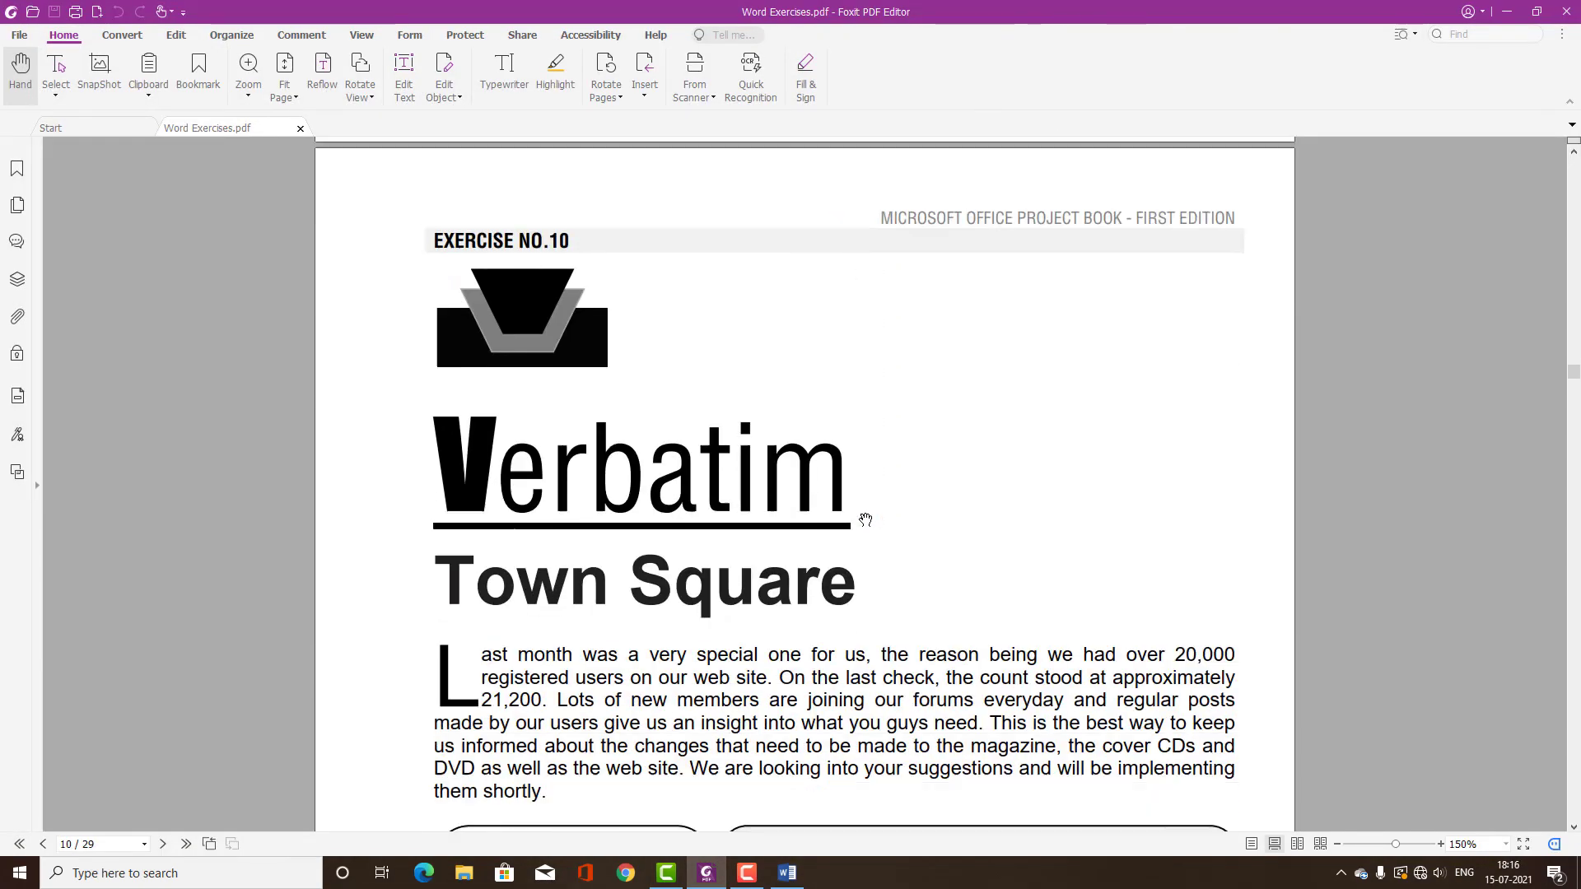
{"action": "scroll", "coordinate": [866, 520], "scroll_direction": "down", "scroll_amount": 3}
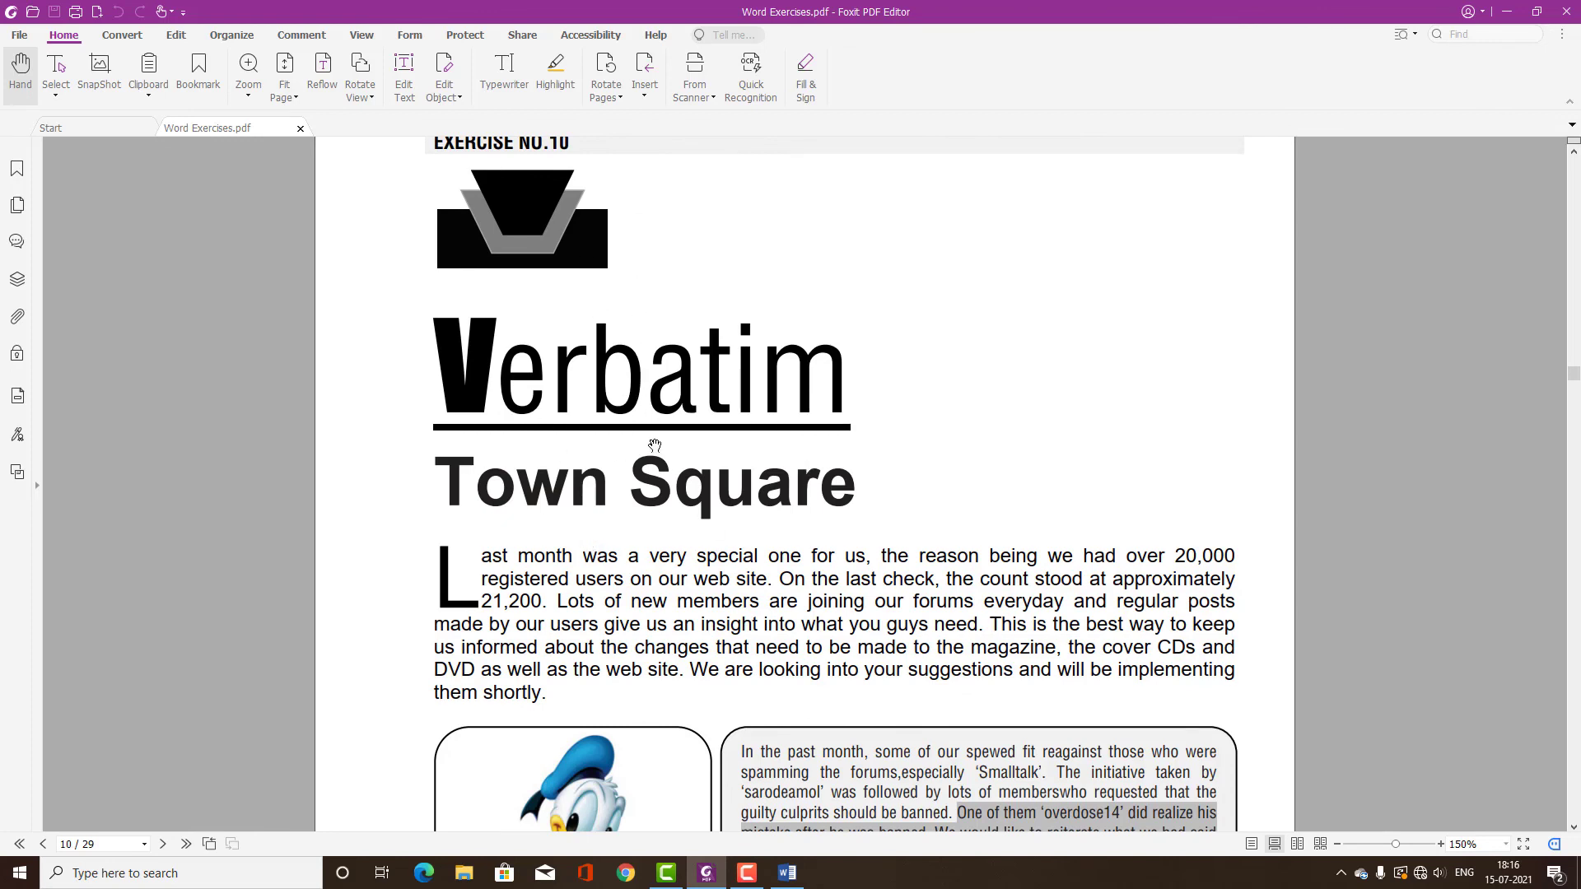
{"action": "scroll", "coordinate": [894, 553], "scroll_direction": "down", "scroll_amount": 2}
{"action": "scroll", "coordinate": [894, 553], "scroll_direction": "down", "scroll_amount": 4}
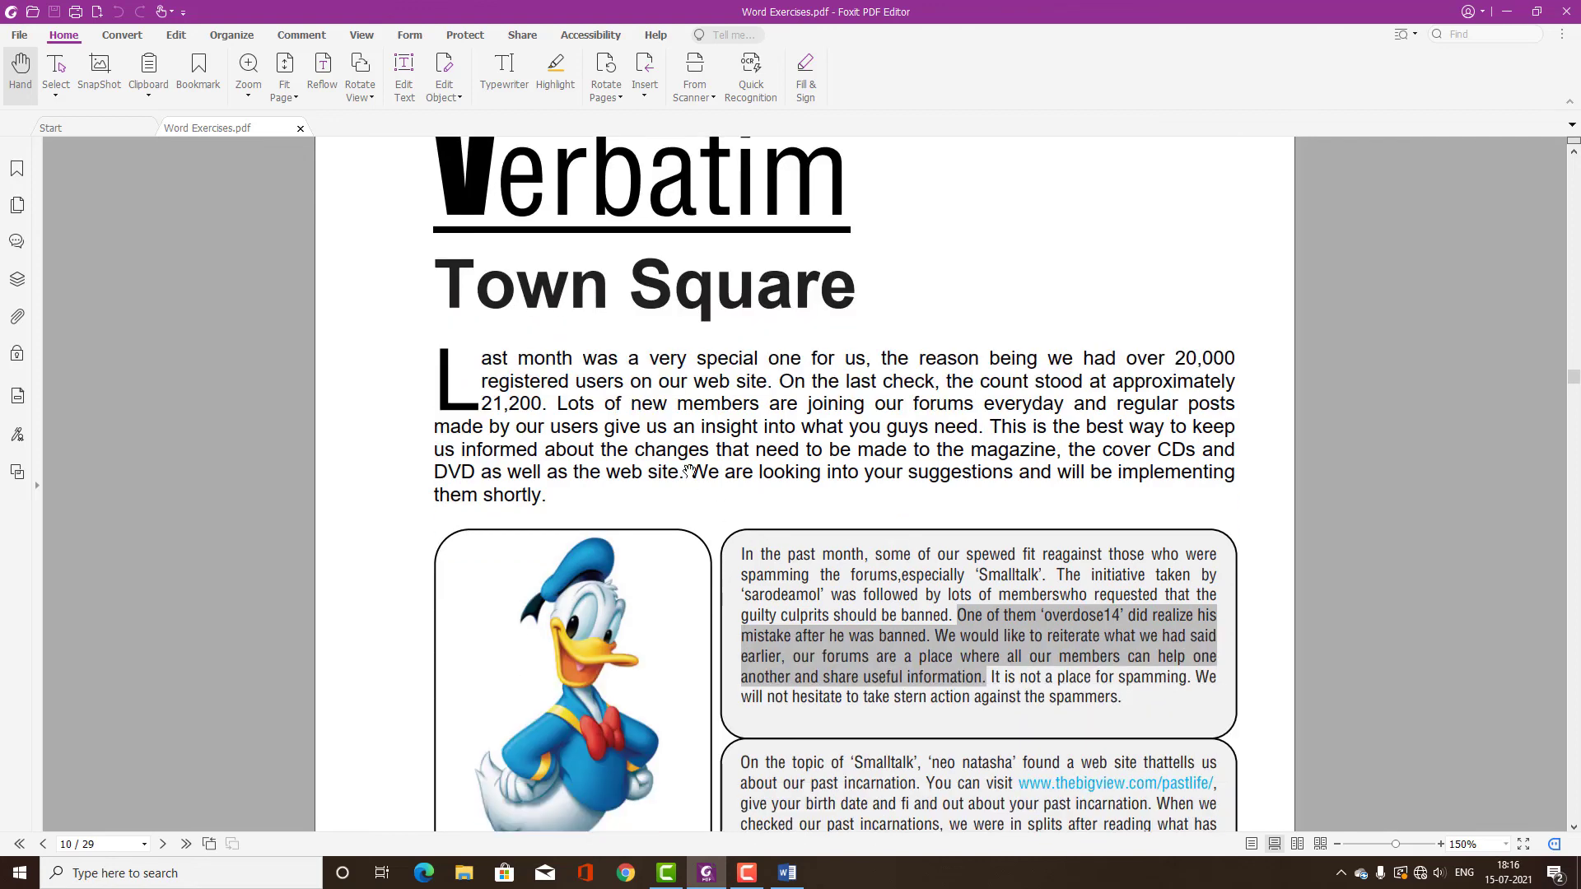
{"action": "scroll", "coordinate": [654, 444], "scroll_direction": "down", "scroll_amount": 5}
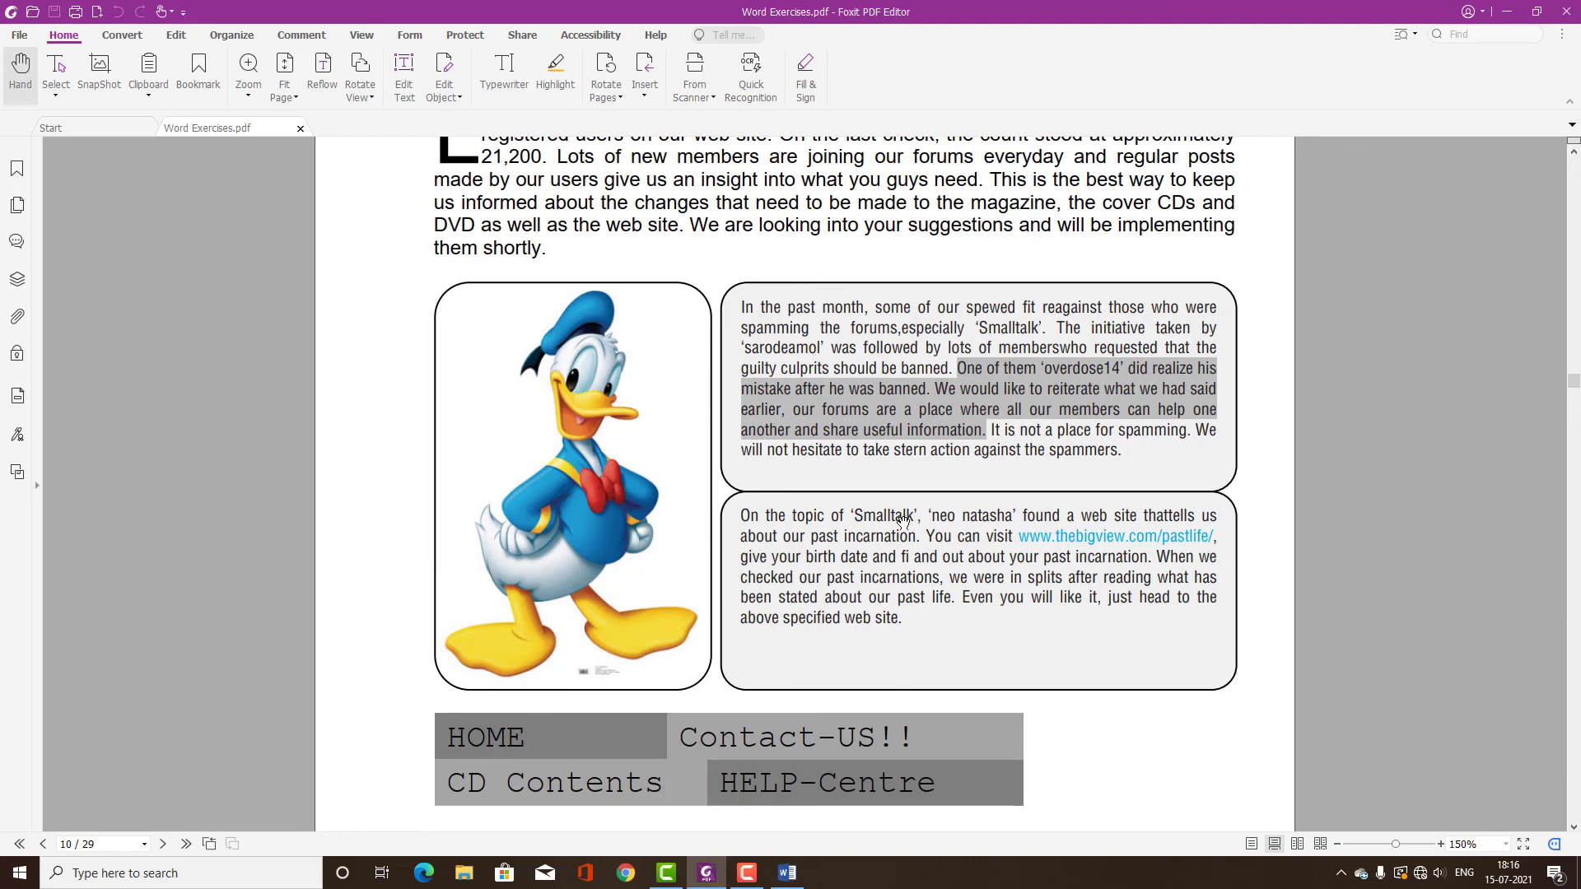
{"action": "scroll", "coordinate": [850, 541], "scroll_direction": "down", "scroll_amount": 4}
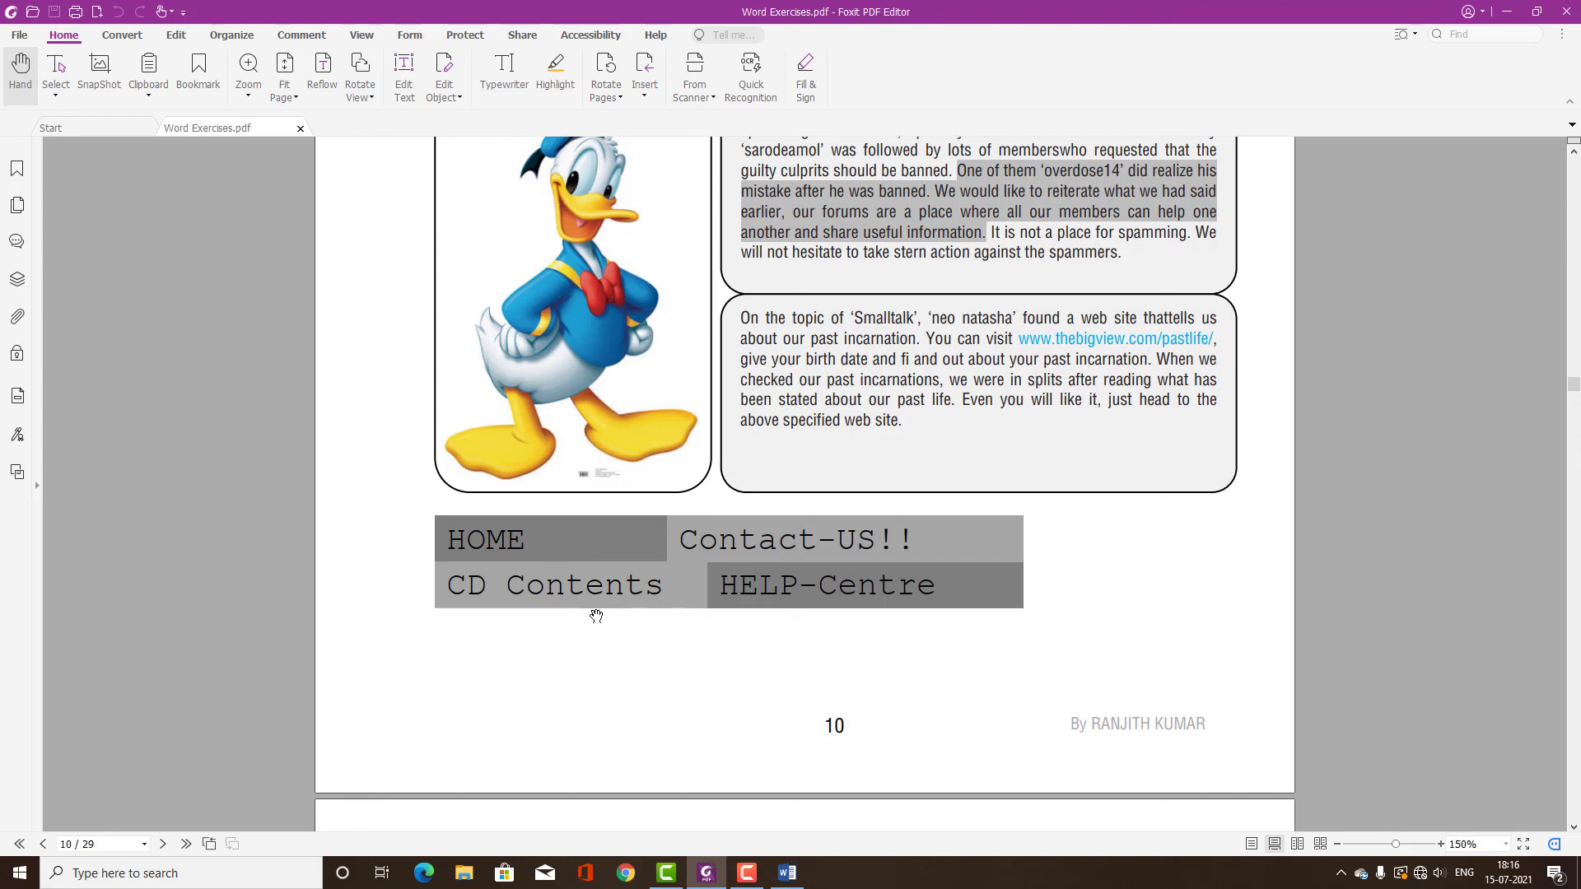
{"action": "left_click", "coordinate": [683, 593]}
- Return to page 9, minimize Foxit and Word, and refresh the desktop
{"action": "scroll", "coordinate": [683, 593], "scroll_direction": "up", "scroll_amount": 10}
{"action": "scroll", "coordinate": [683, 591], "scroll_direction": "up", "scroll_amount": 5}
{"action": "scroll", "coordinate": [683, 589], "scroll_direction": "up", "scroll_amount": 4}
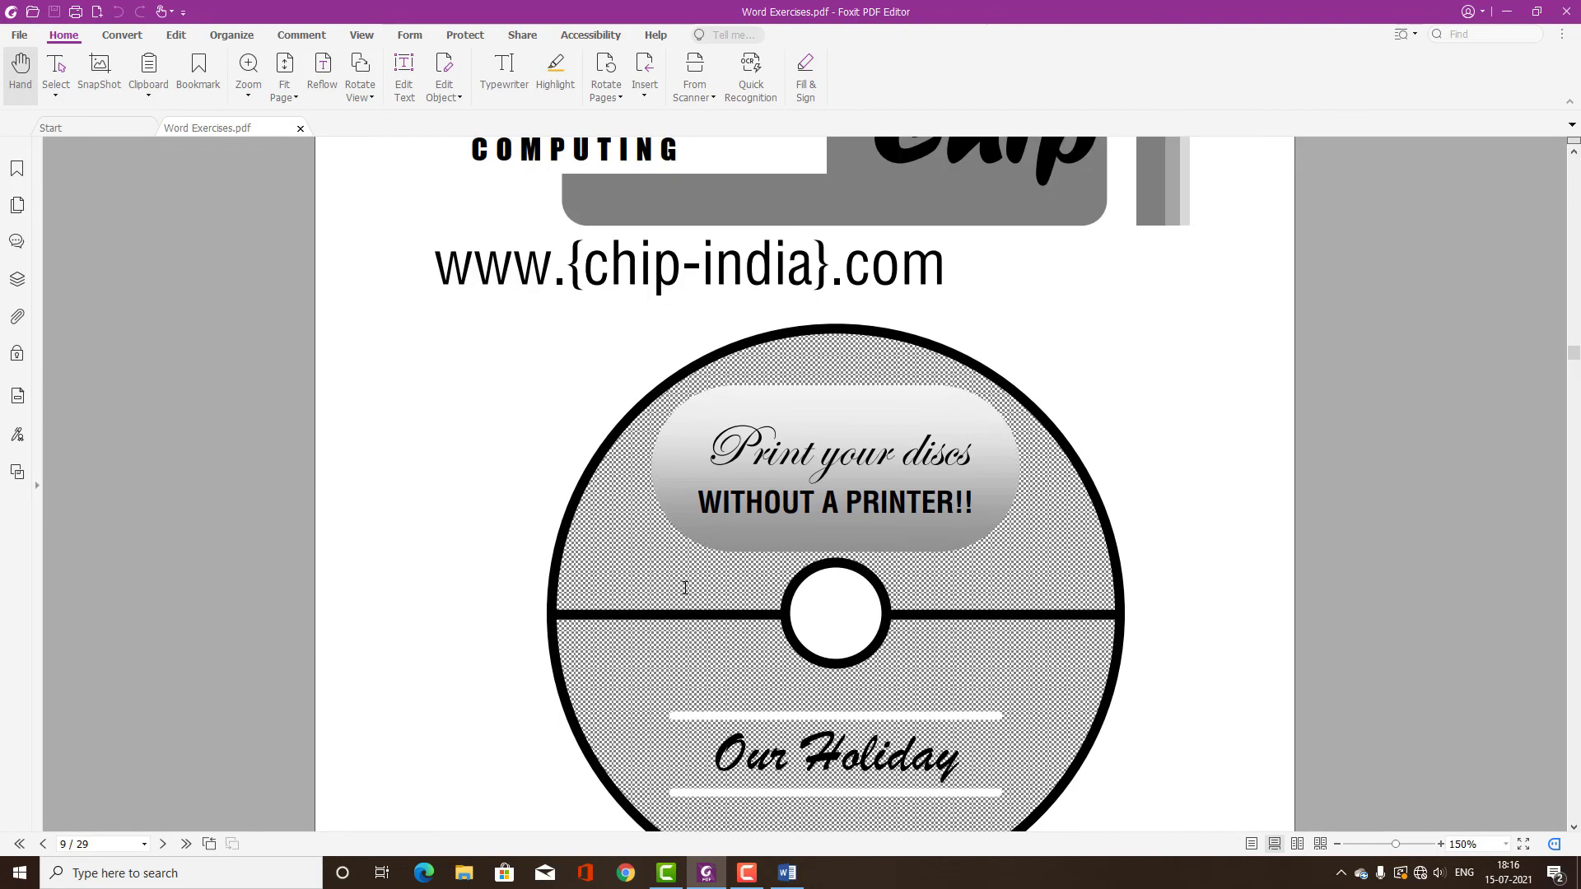
{"action": "scroll", "coordinate": [685, 589], "scroll_direction": "up", "scroll_amount": 2}
{"action": "scroll", "coordinate": [685, 588], "scroll_direction": "up", "scroll_amount": 3}
{"action": "scroll", "coordinate": [685, 588], "scroll_direction": "down", "scroll_amount": 3}
{"action": "scroll", "coordinate": [685, 589], "scroll_direction": "down", "scroll_amount": 1}
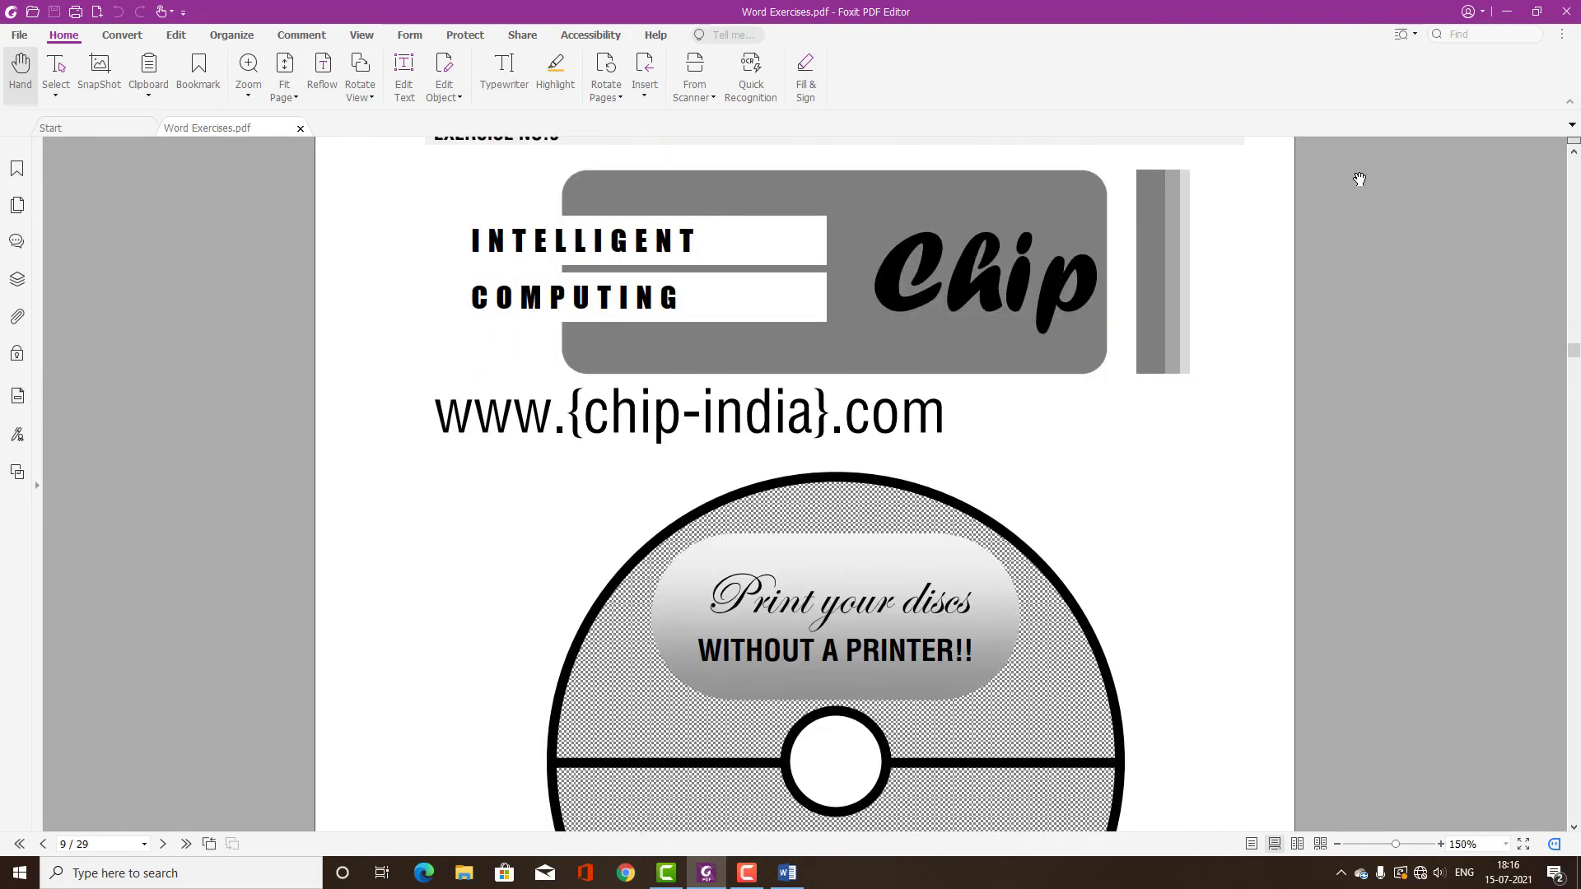
{"action": "left_click", "coordinate": [1515, 10]}
{"action": "left_click", "coordinate": [1488, 13]}
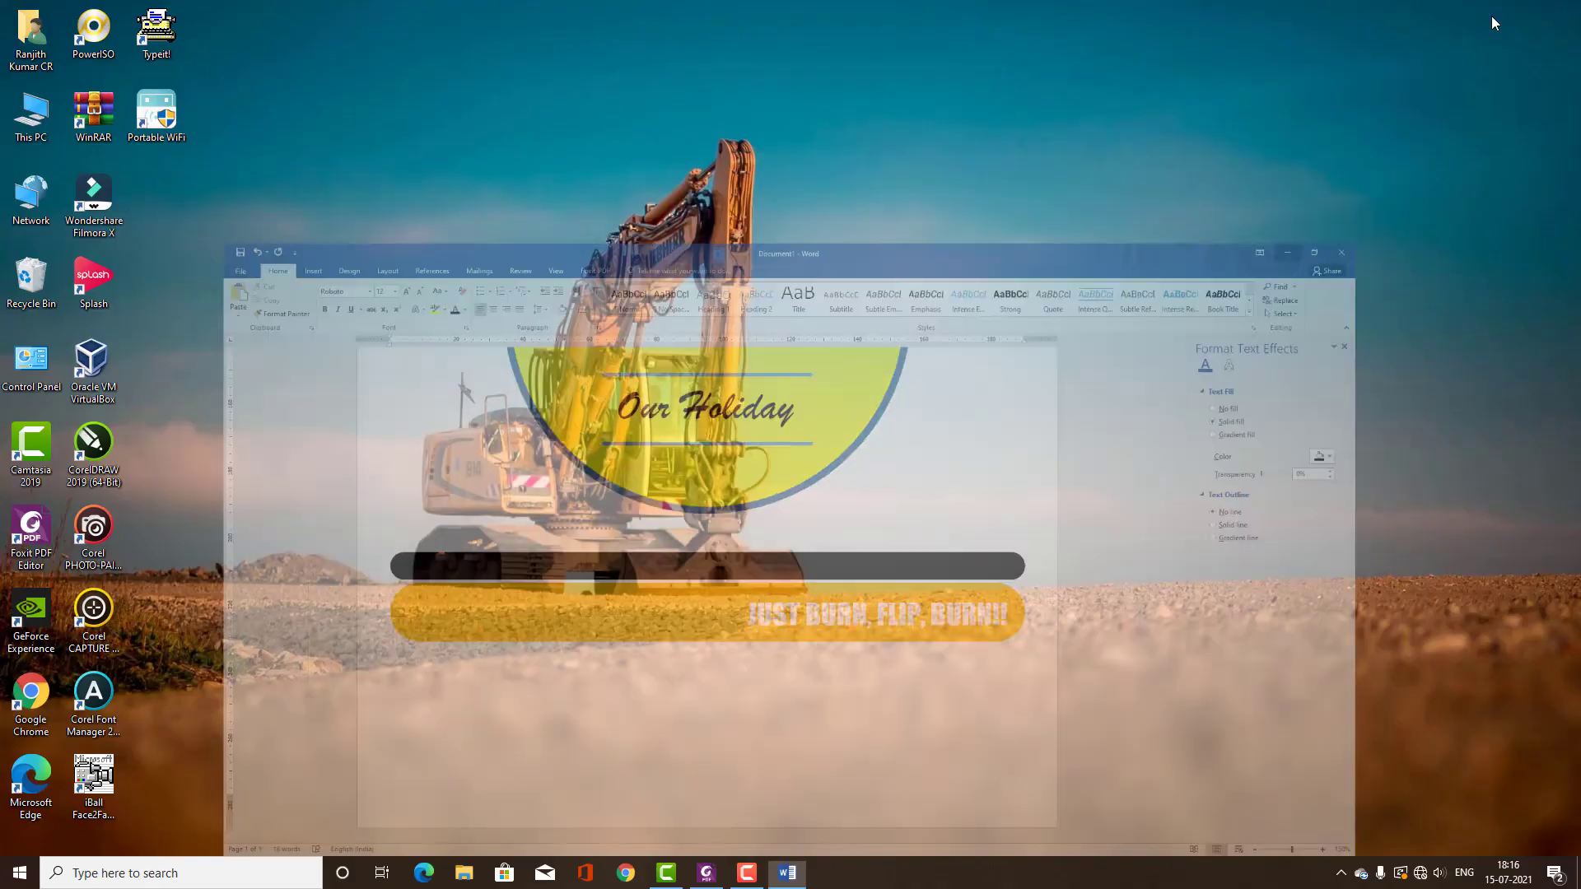
{"action": "right_click", "coordinate": [1006, 271]}
{"action": "left_click", "coordinate": [1038, 317]}
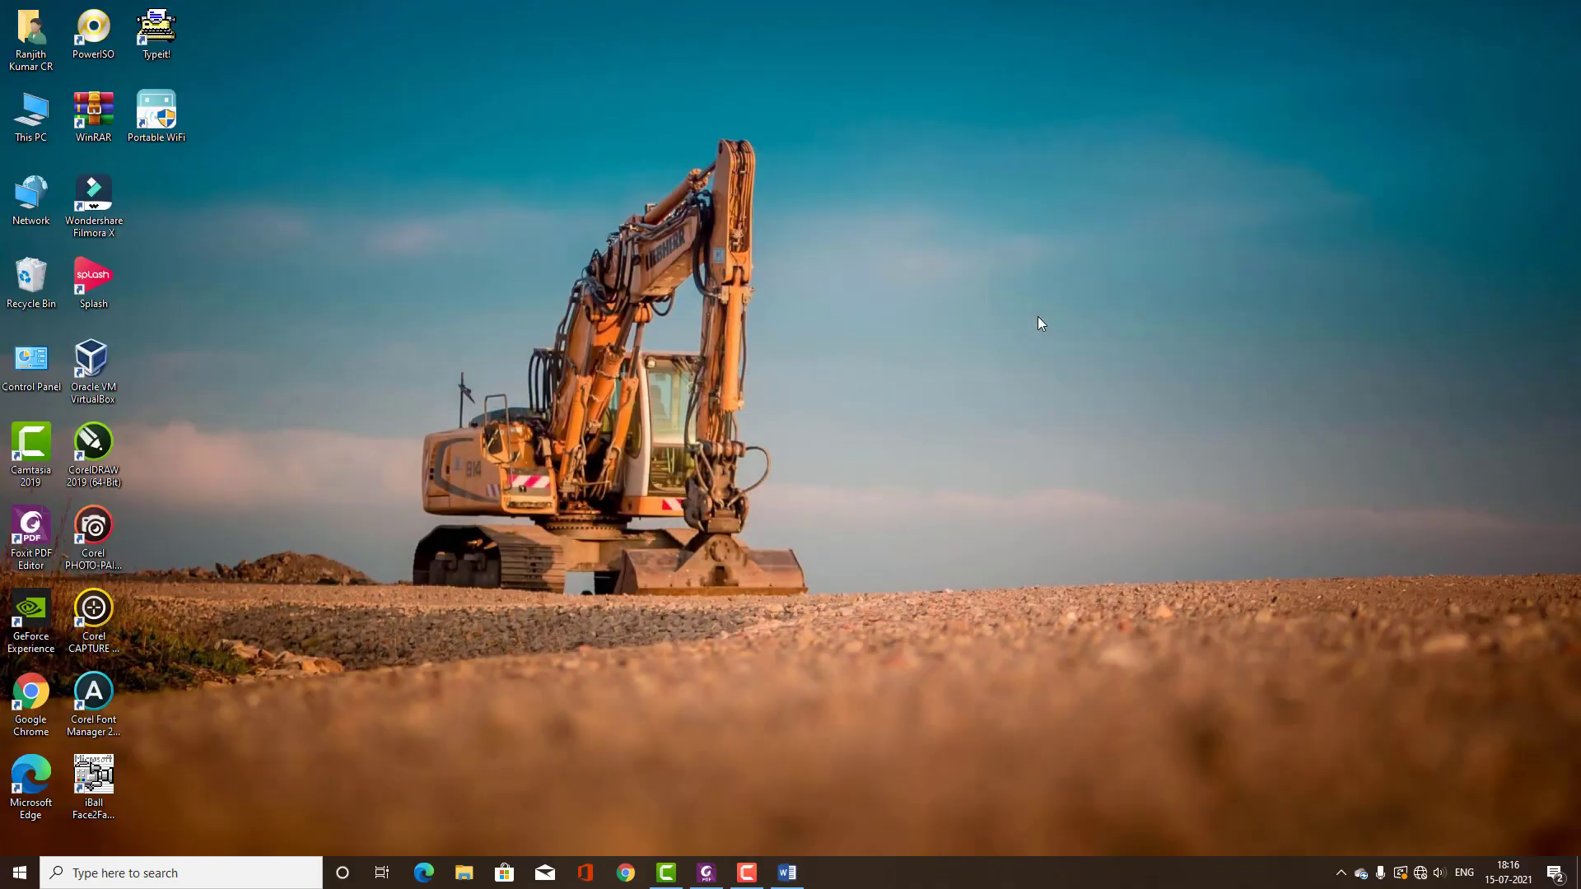